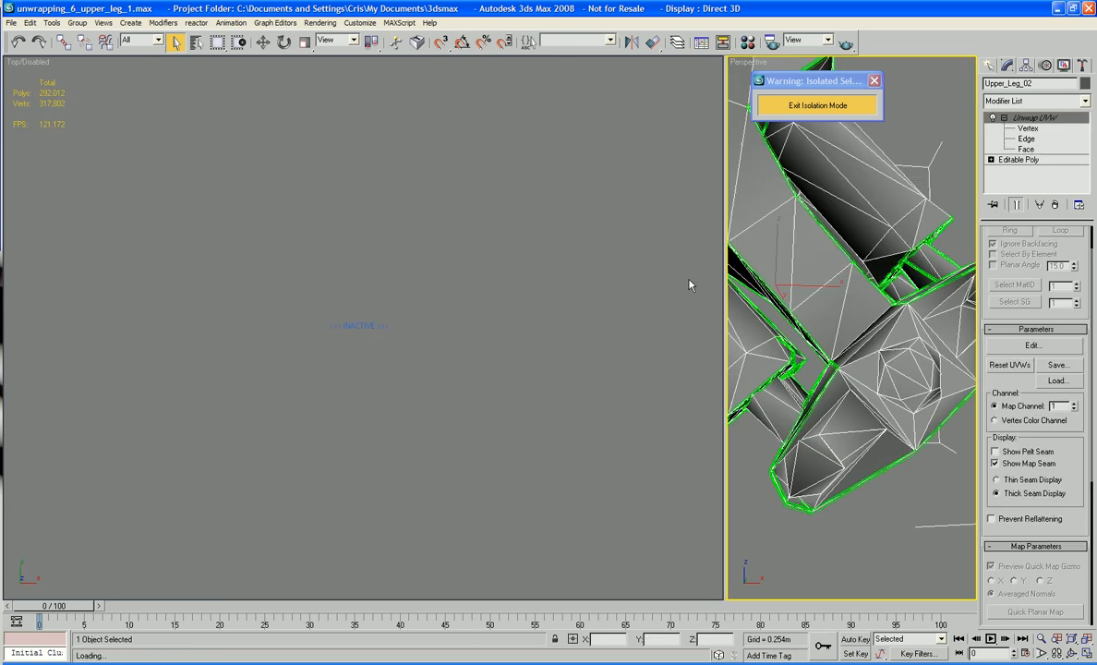
Step: Open the Unwrap UVW editor and examine the stray triangular faces between the blocks at the lower end of the leg
left_click(1032, 345)
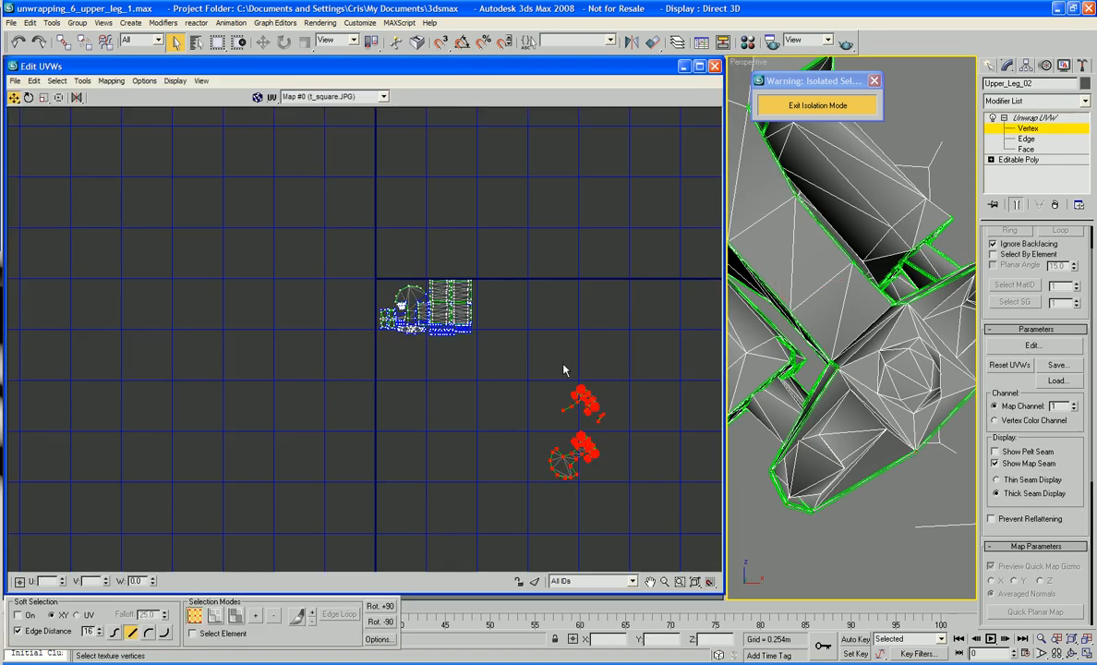
left_click(930, 543)
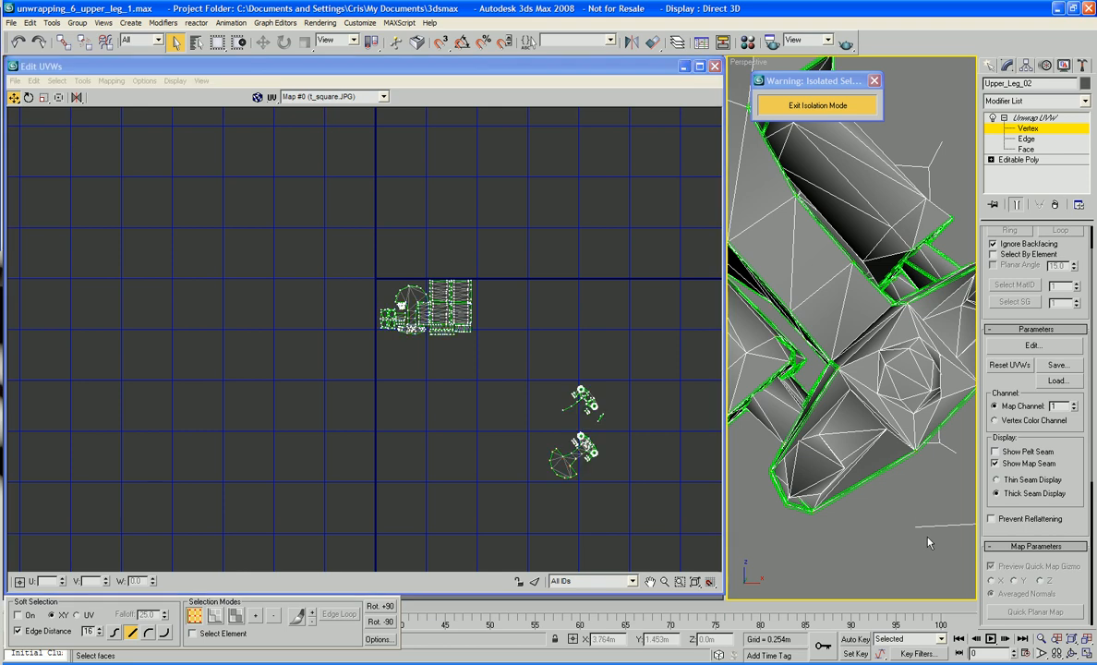
middle_click_drag(914, 507, 847, 393, "alt")
scroll(857, 428, "up", 3)
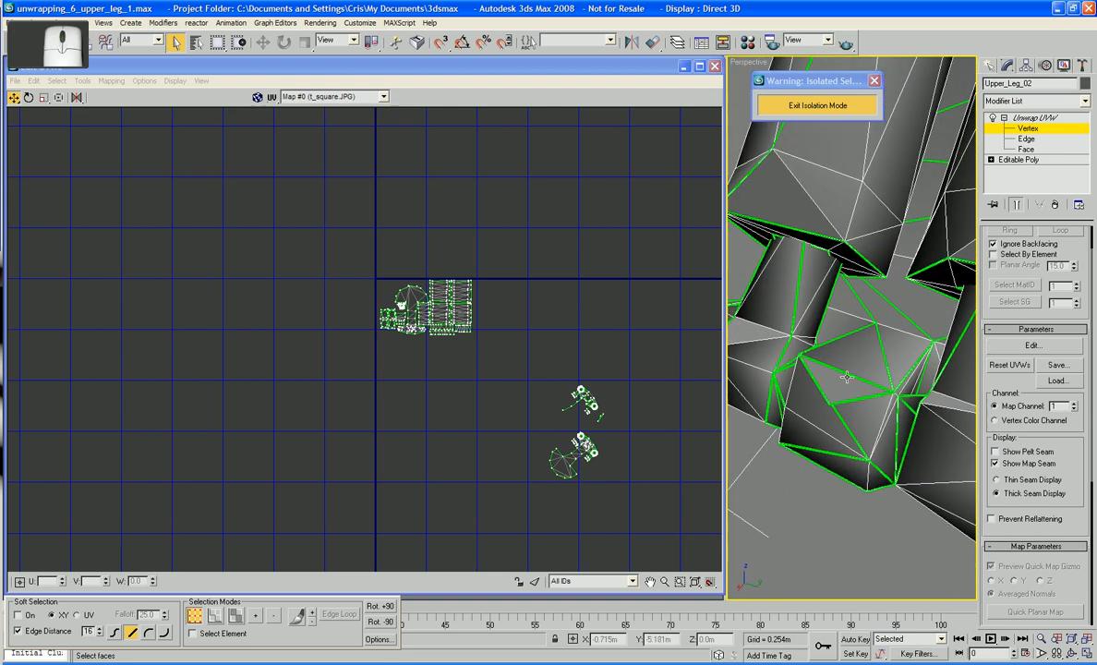
left_click(847, 393)
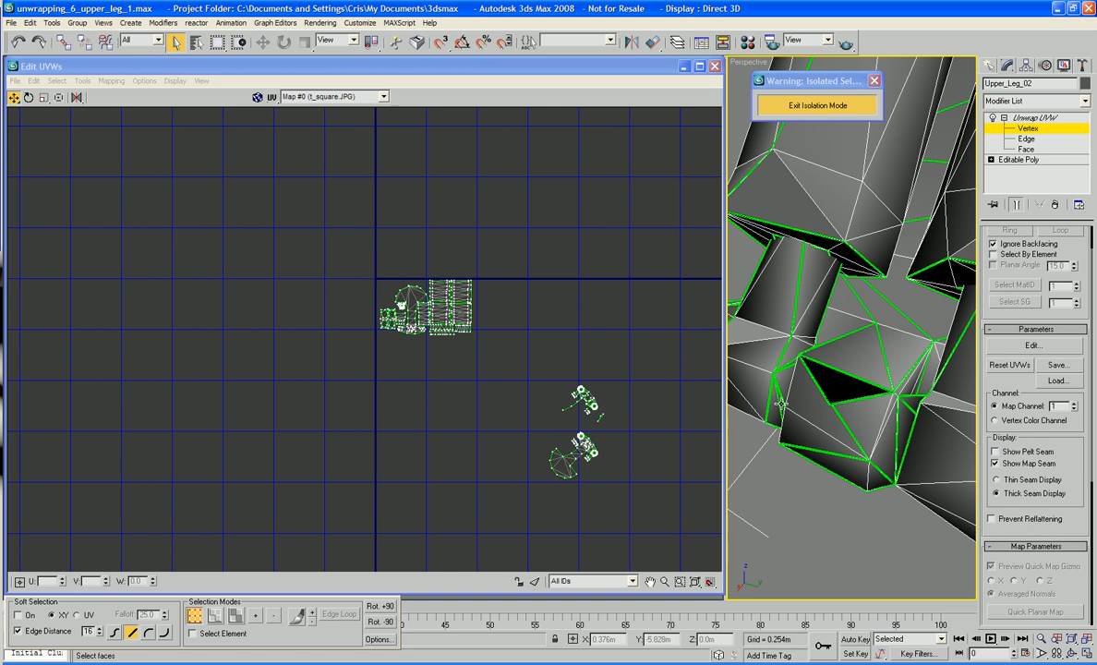
middle_click_drag(781, 405, 885, 460, "alt")
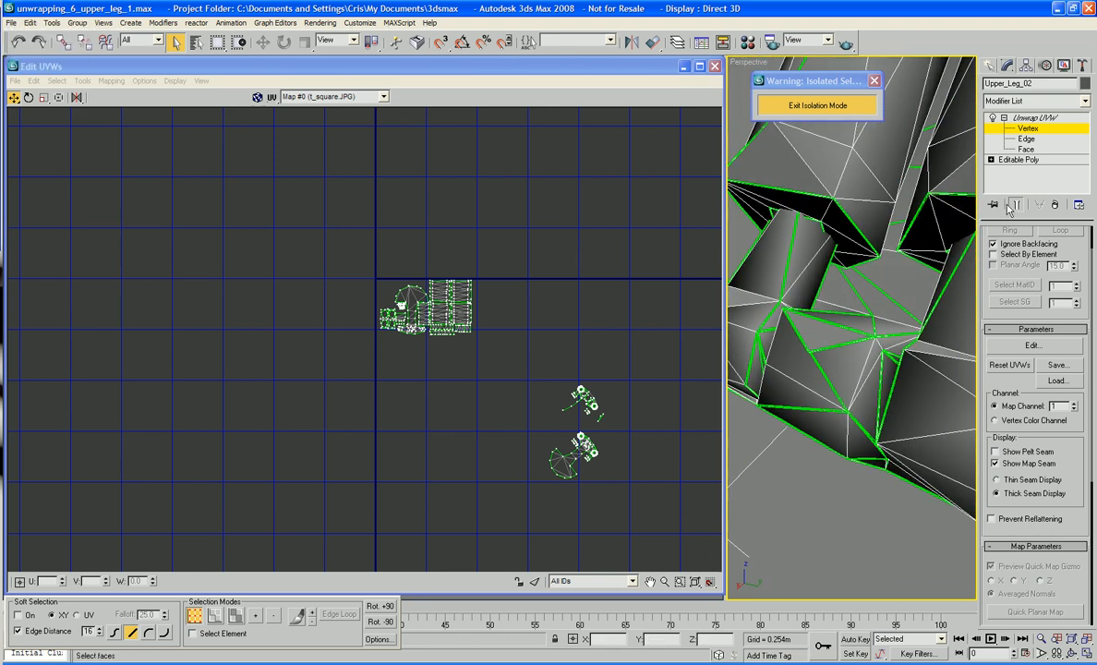
Step: Try deleting the dark triangular polygons at the leg's lower end directly in the base Editable Poly
left_click(1025, 128)
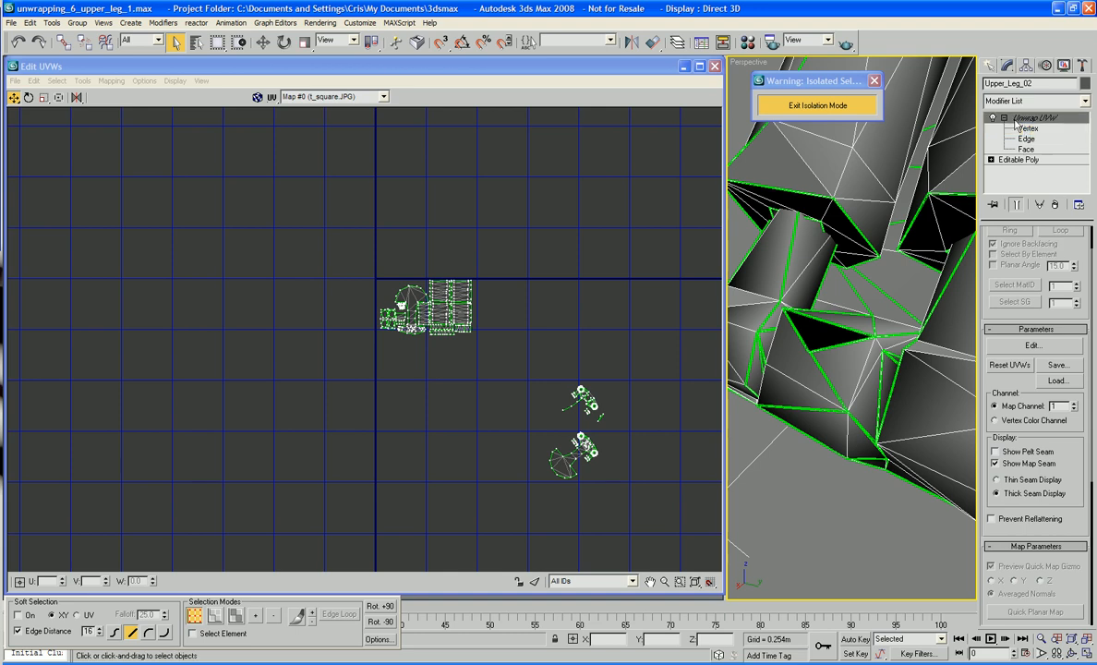
left_click(1004, 117)
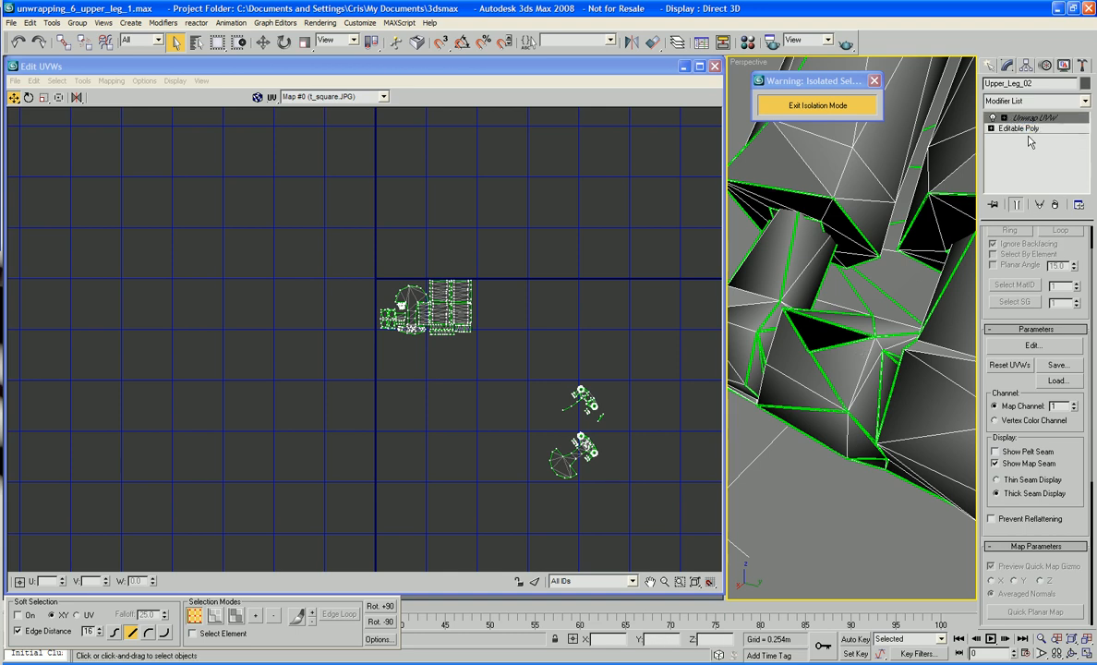
left_click(1030, 130)
left_click(1049, 248)
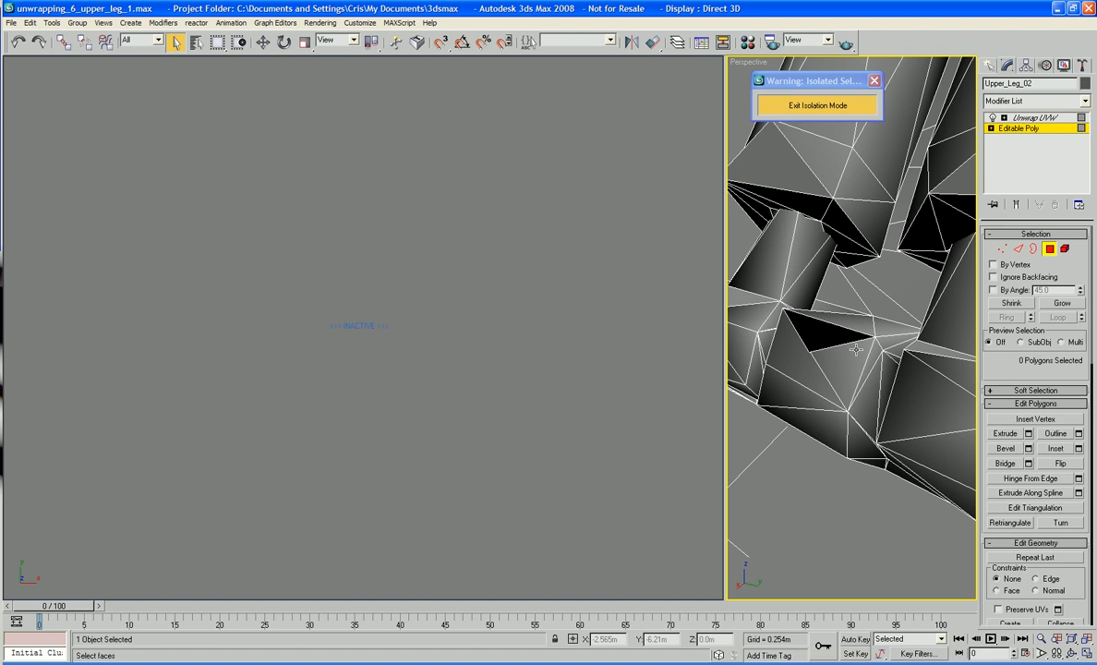
left_click(832, 329)
key("Delete")
left_click(832, 336)
key("Delete")
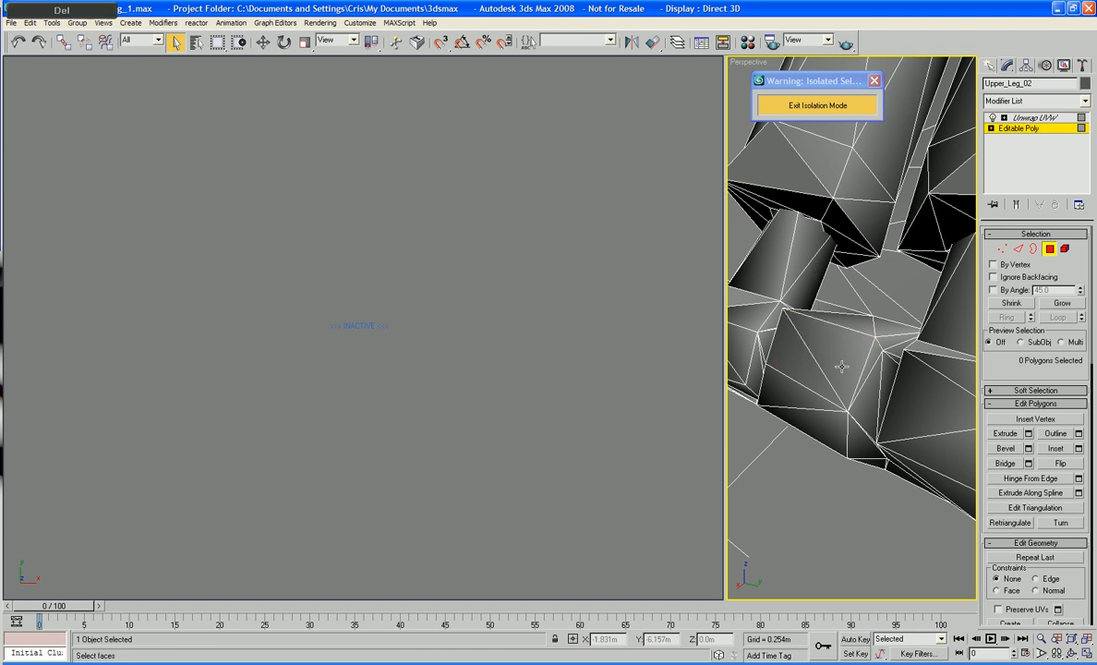
Step: Delete the thin sliver polygon on the lower block in the base Editable Poly
key("z")
middle_click_drag(842, 367, 813, 388, "alt")
scroll(914, 404, "up", 5)
left_click(805, 385)
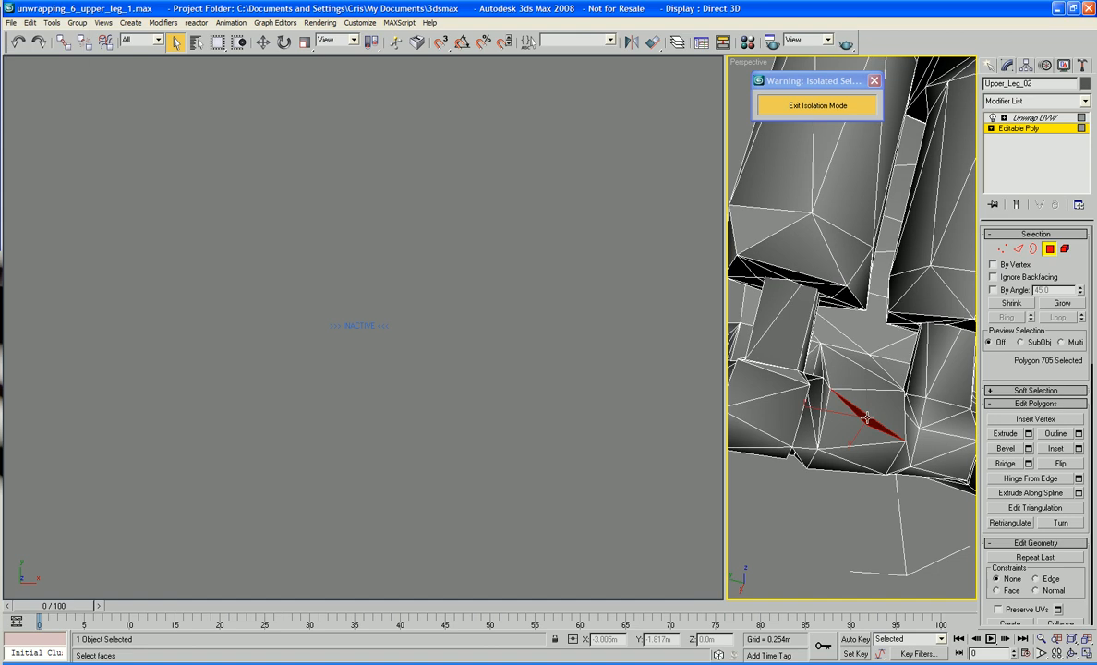
key("Delete")
Step: Close the sliver gap by target-welding its loose middle vertex to the block's upper corner vertex in the base Editable Poly
middle_click_drag(876, 424, 874, 375, "alt")
scroll(869, 400, "up", 4)
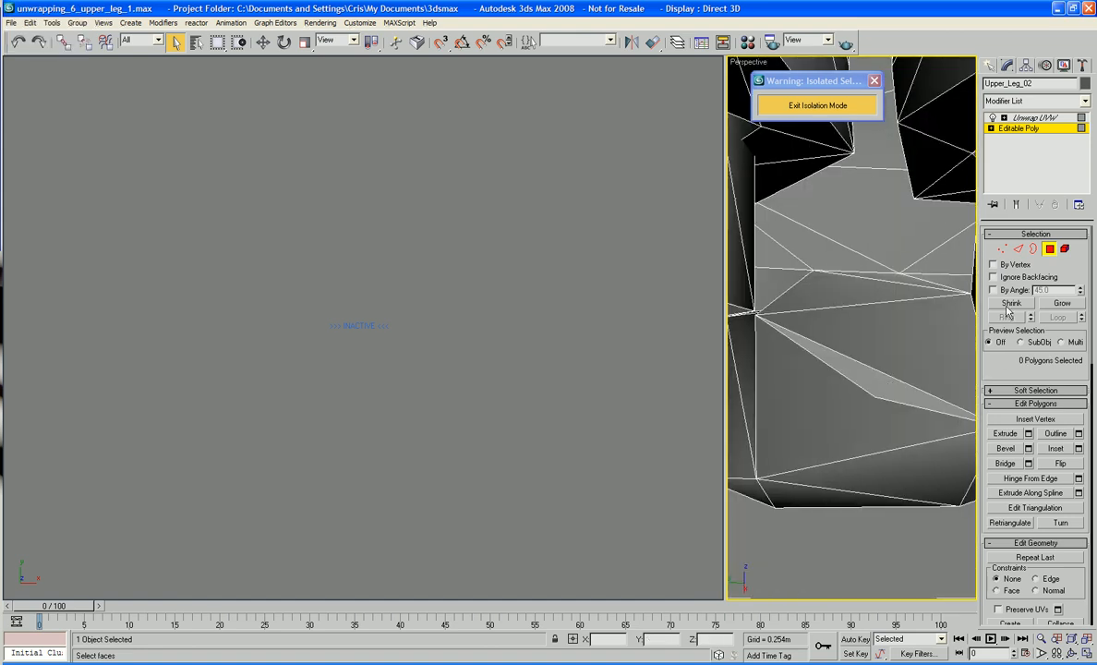
left_click(1003, 250)
left_click(1060, 448)
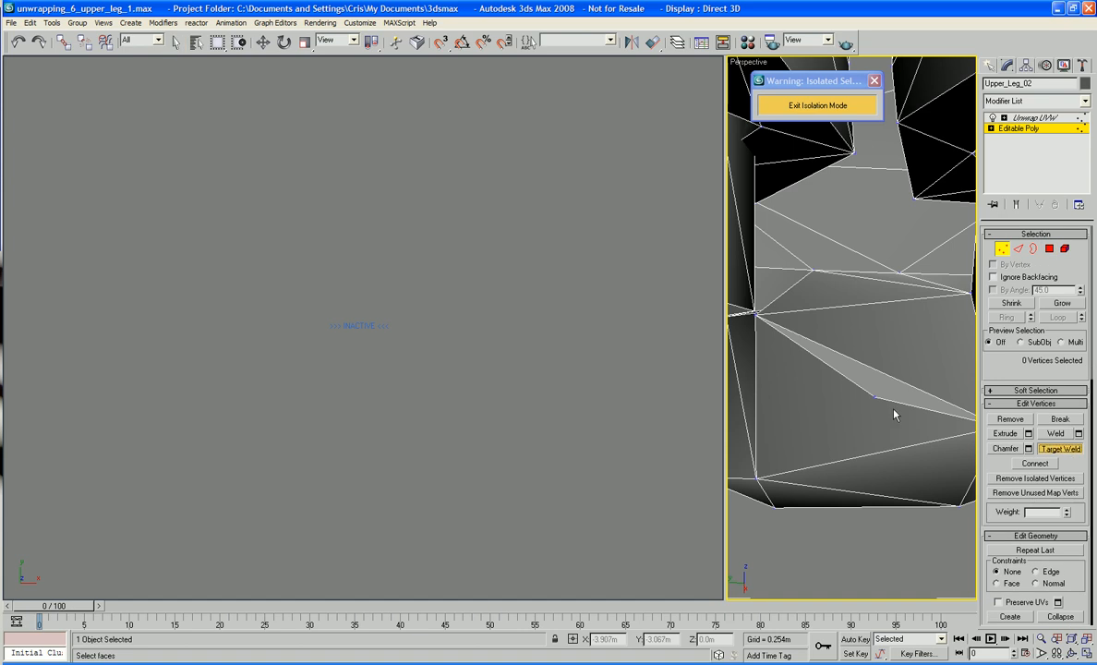
left_click(875, 398)
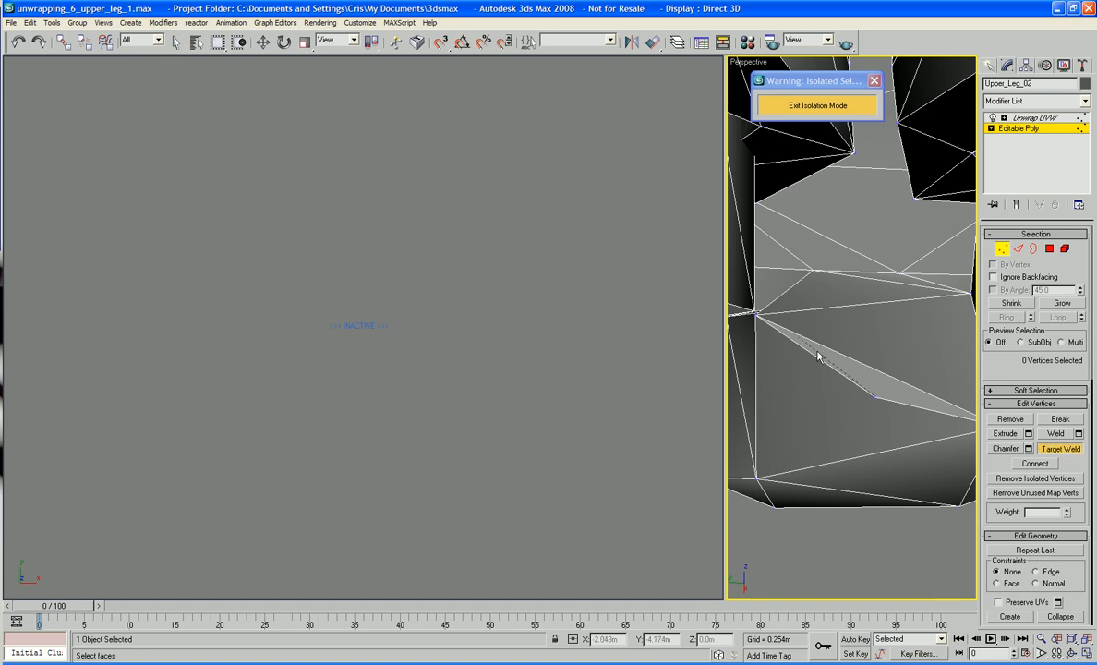
left_click(755, 315)
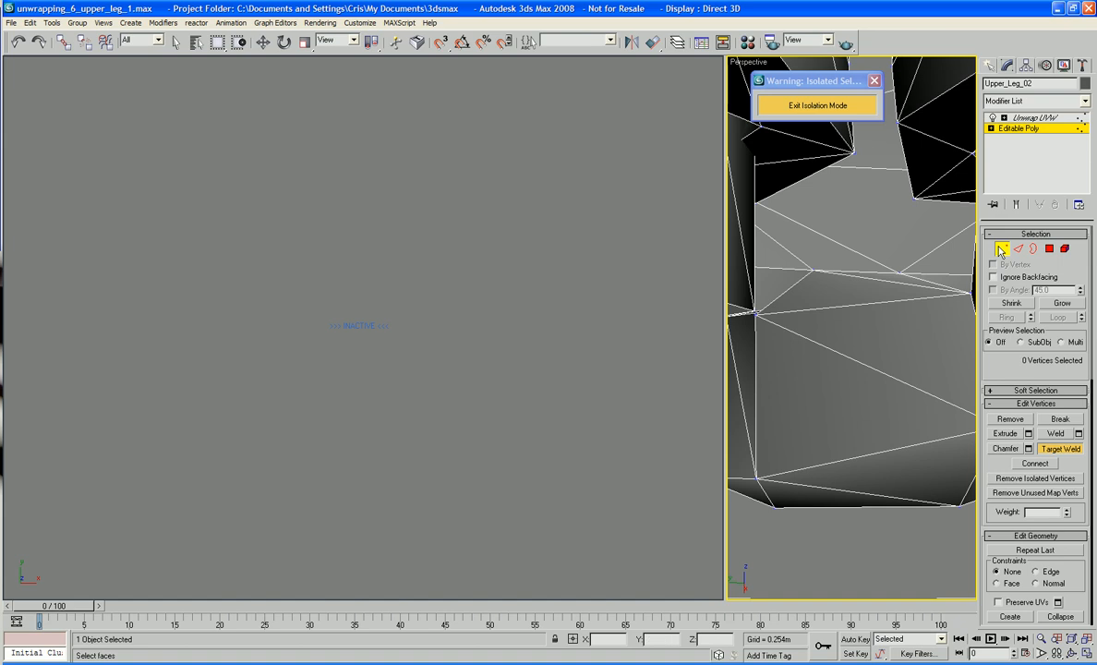
left_click(1000, 250)
Step: Return to the Unwrap UVW modifier, open its UV editor and examine how the base mesh edits affected the UV layout and seams
left_click(1020, 118)
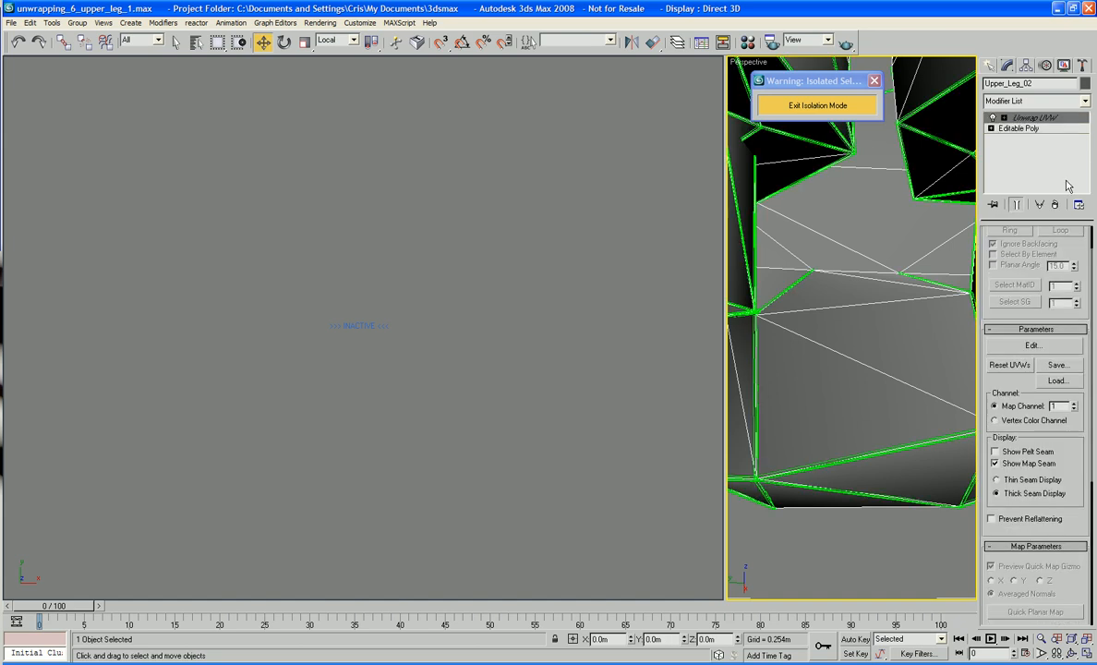
left_click(1032, 345)
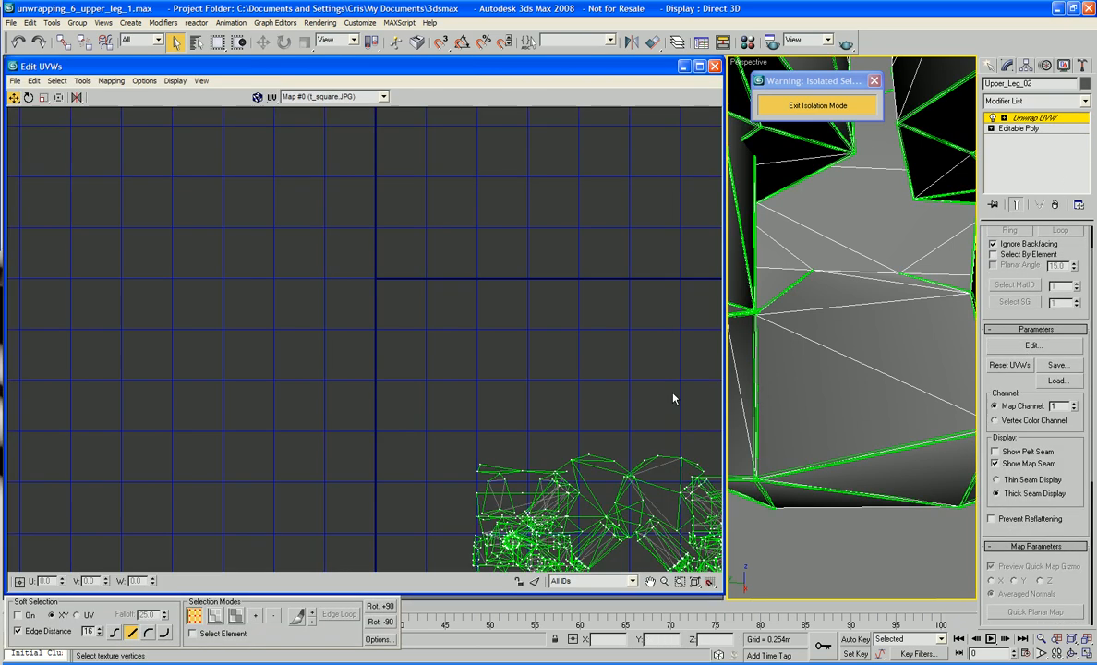
scroll(526, 285, "up", 2)
scroll(526, 284, "down", 1)
middle_click_drag(590, 357, 562, 331)
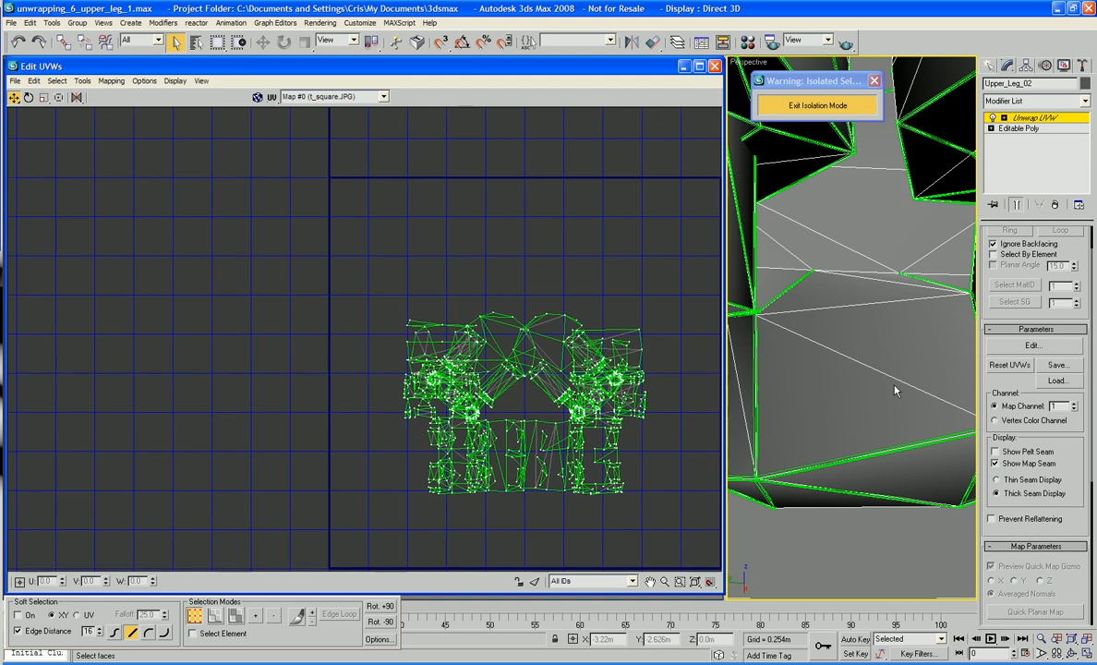
scroll(894, 389, "down", 3)
middle_click_drag(935, 381, 903, 388, "alt")
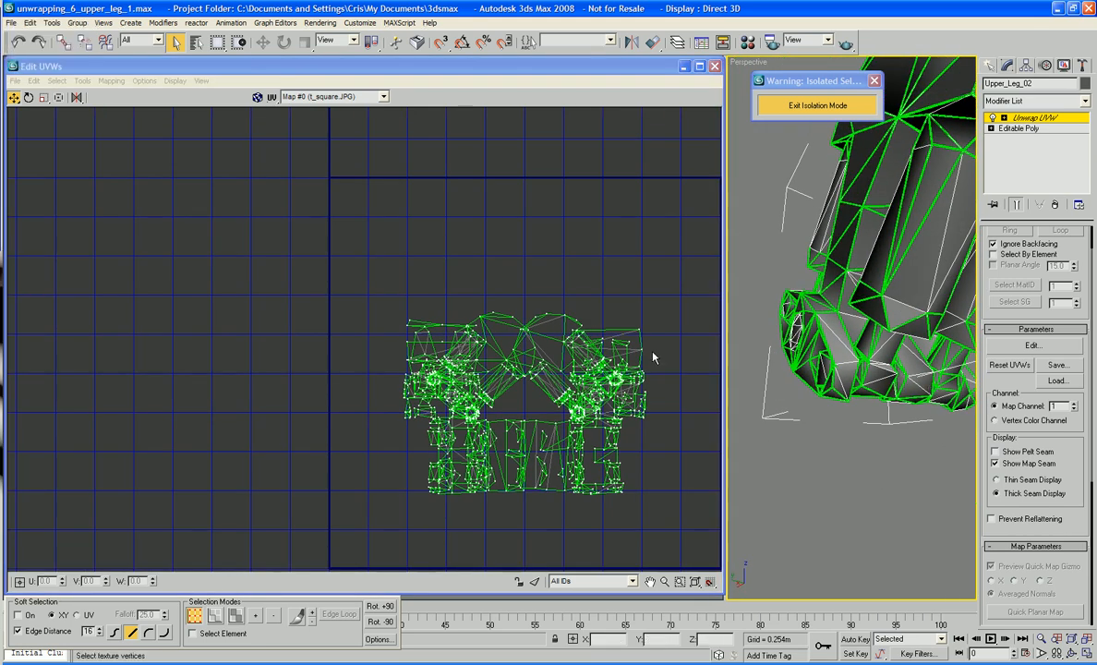
middle_click_drag(681, 342, 609, 319)
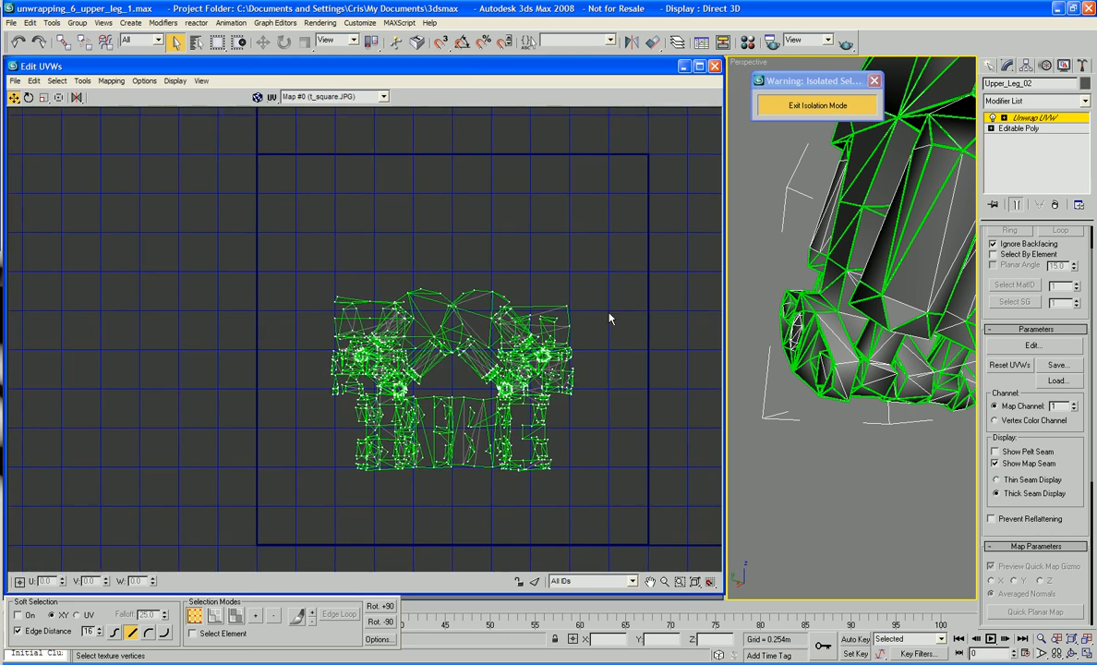
middle_click_drag(872, 443, 829, 461)
scroll(895, 497, "down", 3)
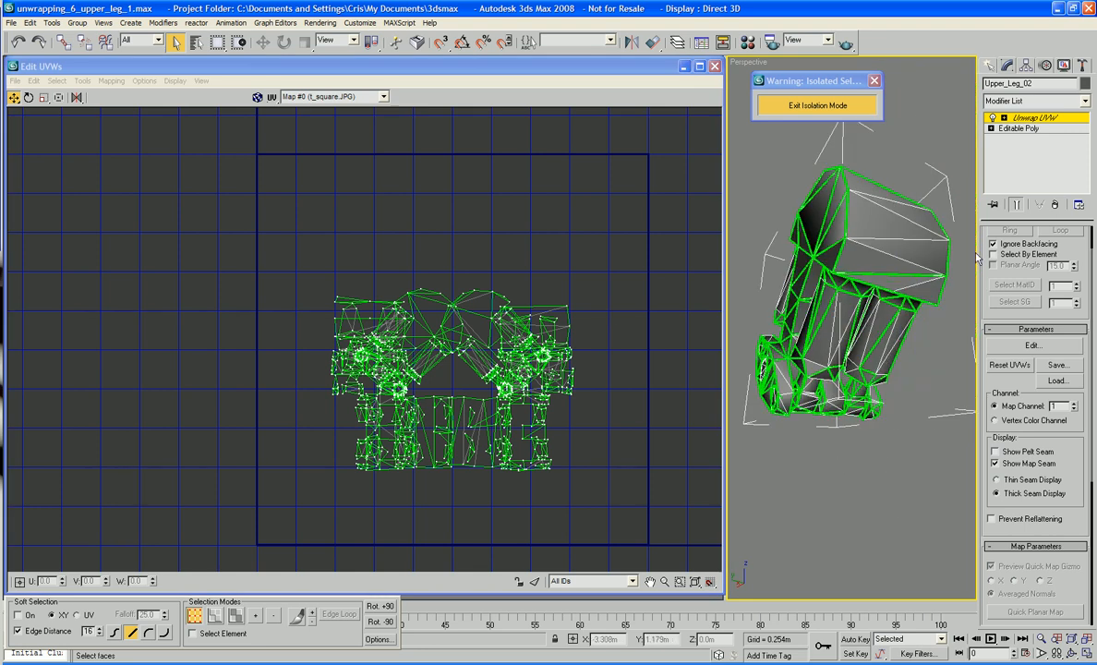
Step: Undo the last action and reopen the upper leg scene from the recent files without saving the changes
key("ctrl+z")
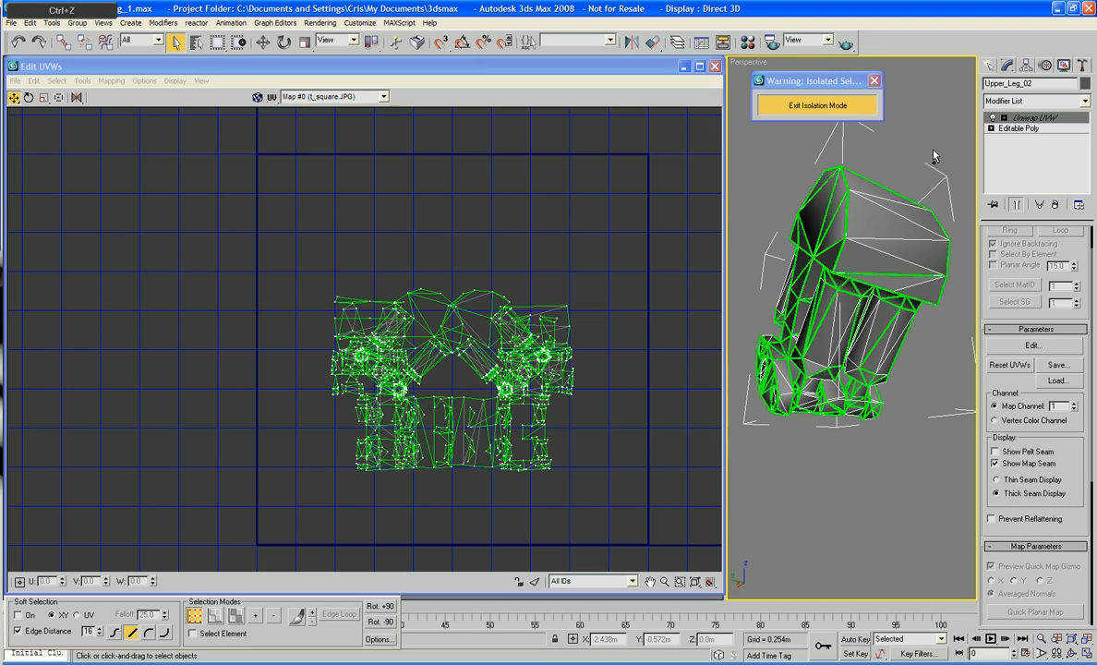
left_click(1009, 347)
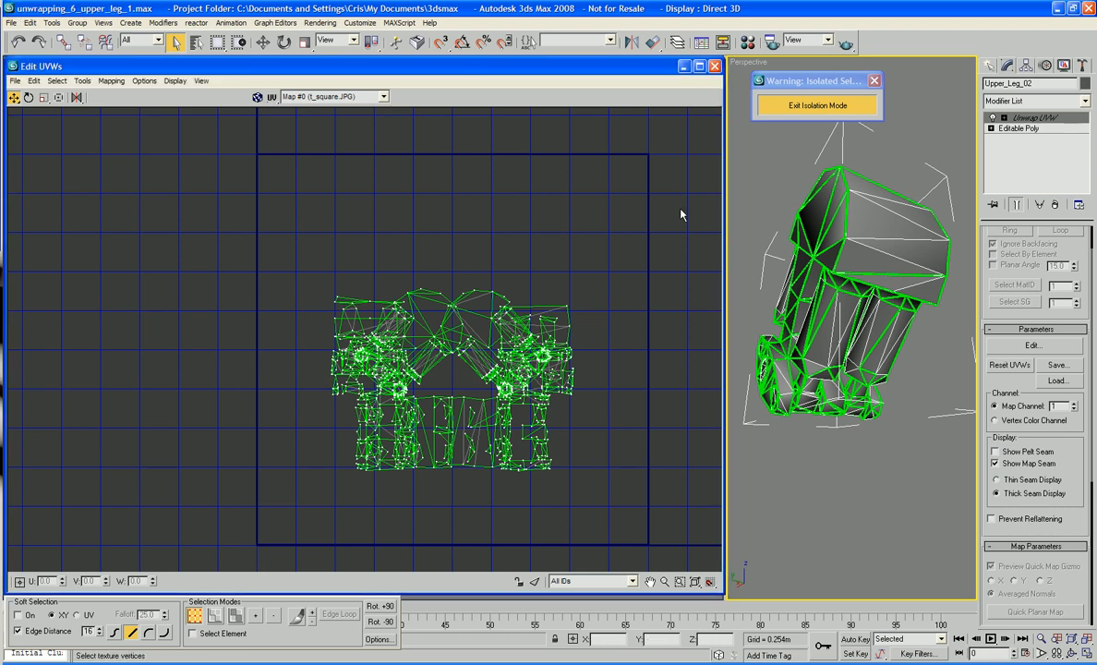
left_click(12, 22)
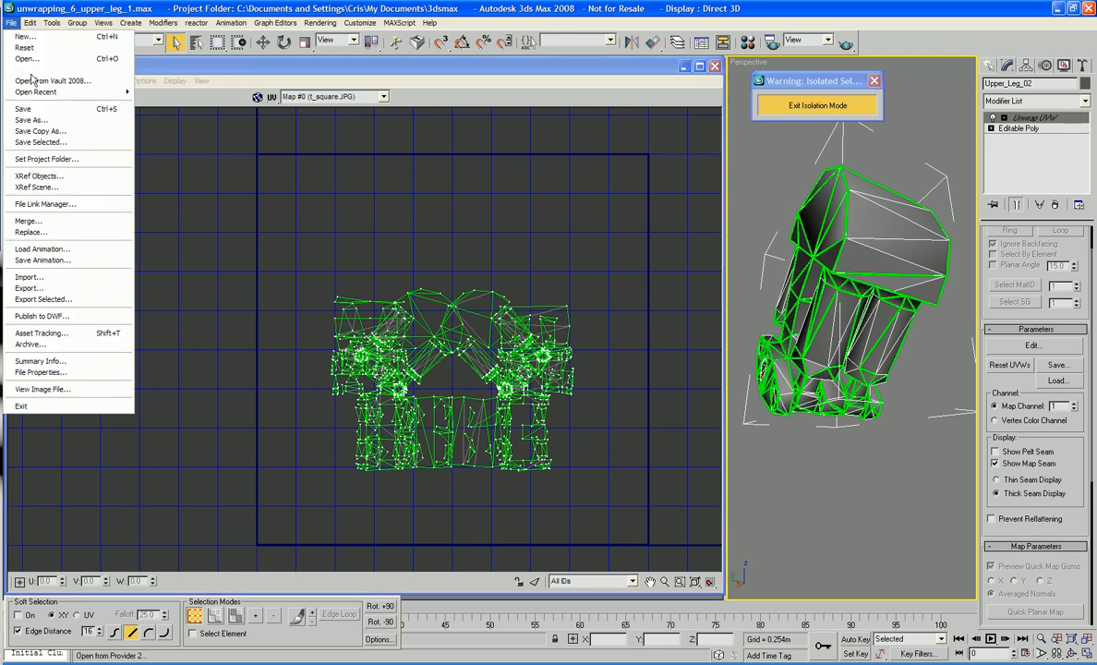
left_click(150, 93)
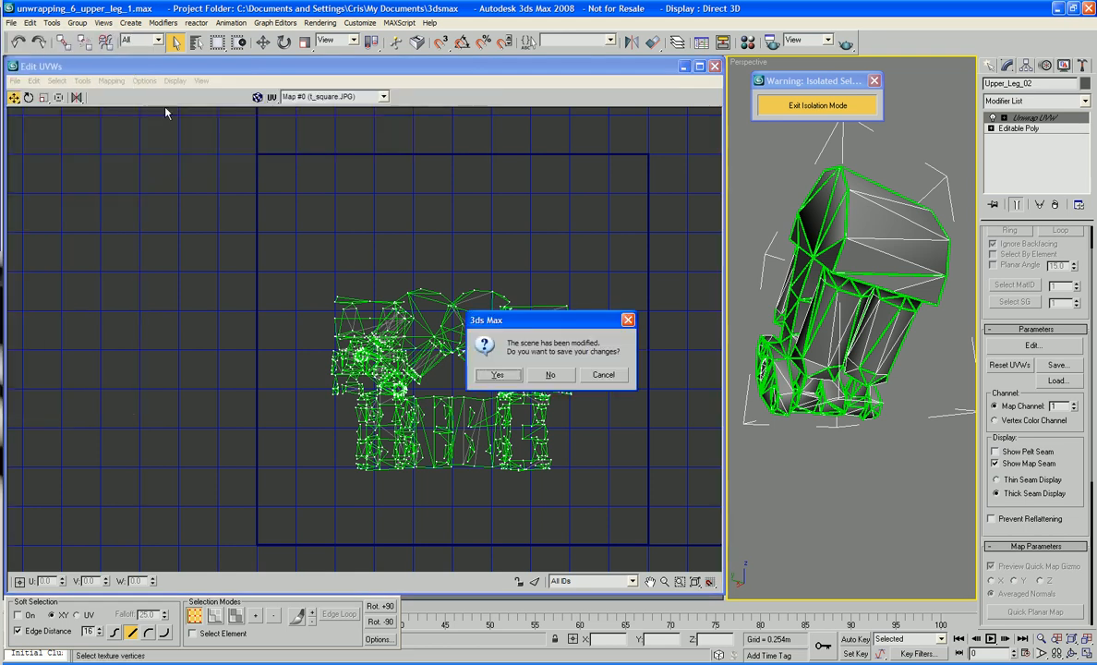
left_click(551, 375)
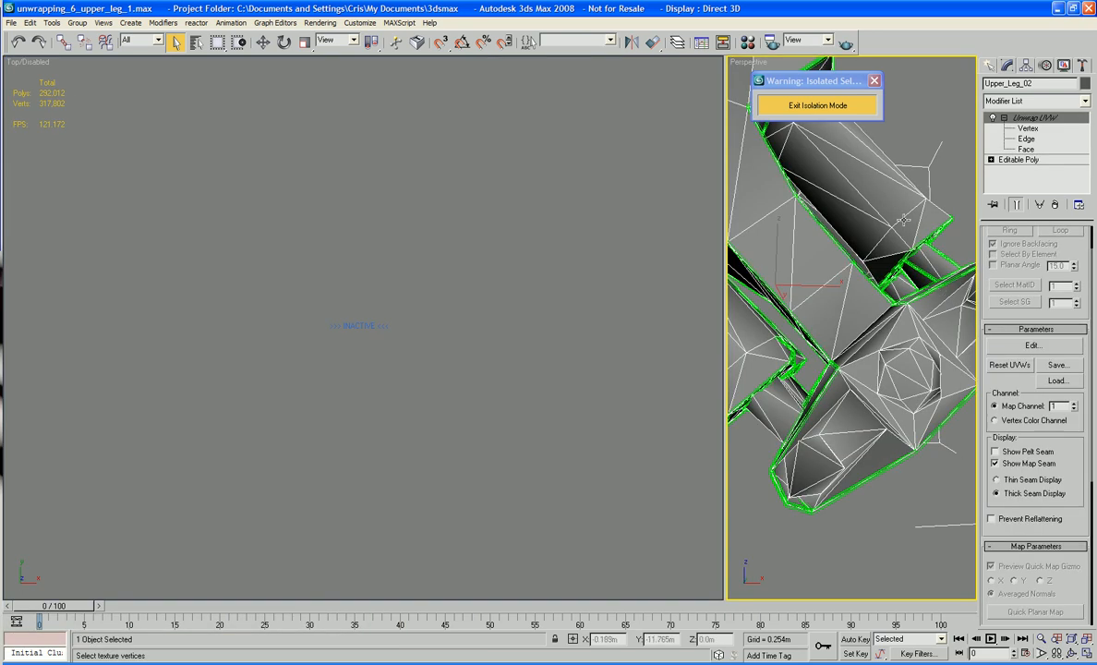
Step: Add an Edit Poly modifier above the Unwrap UVW modifier on the upper leg
left_click(1003, 118)
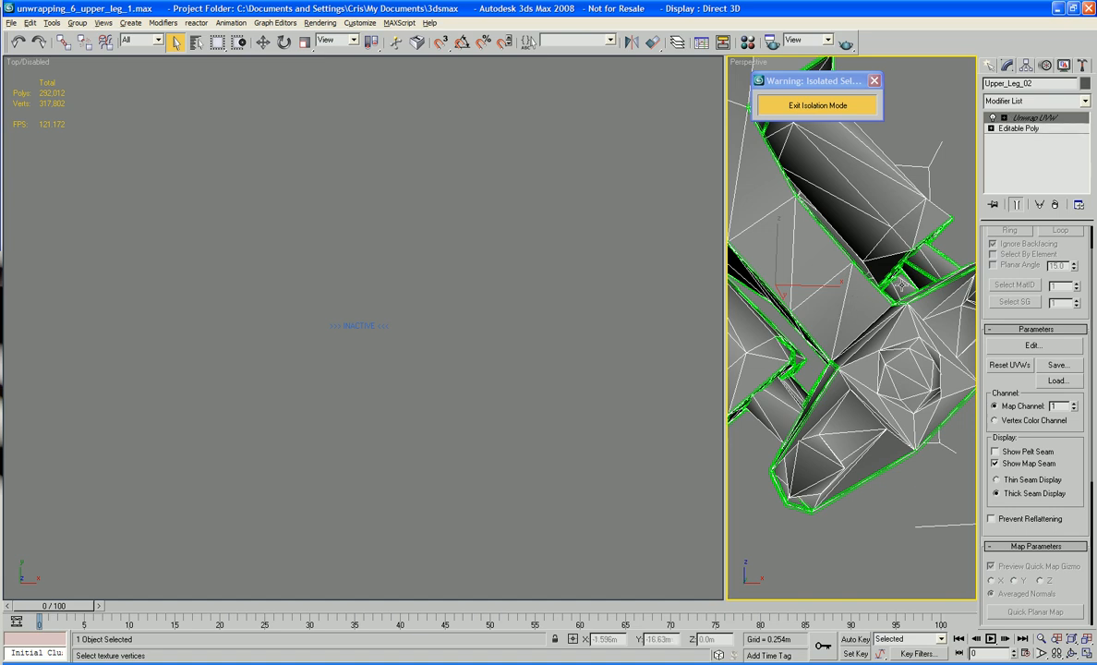
middle_click_drag(843, 318, 756, 340, "alt")
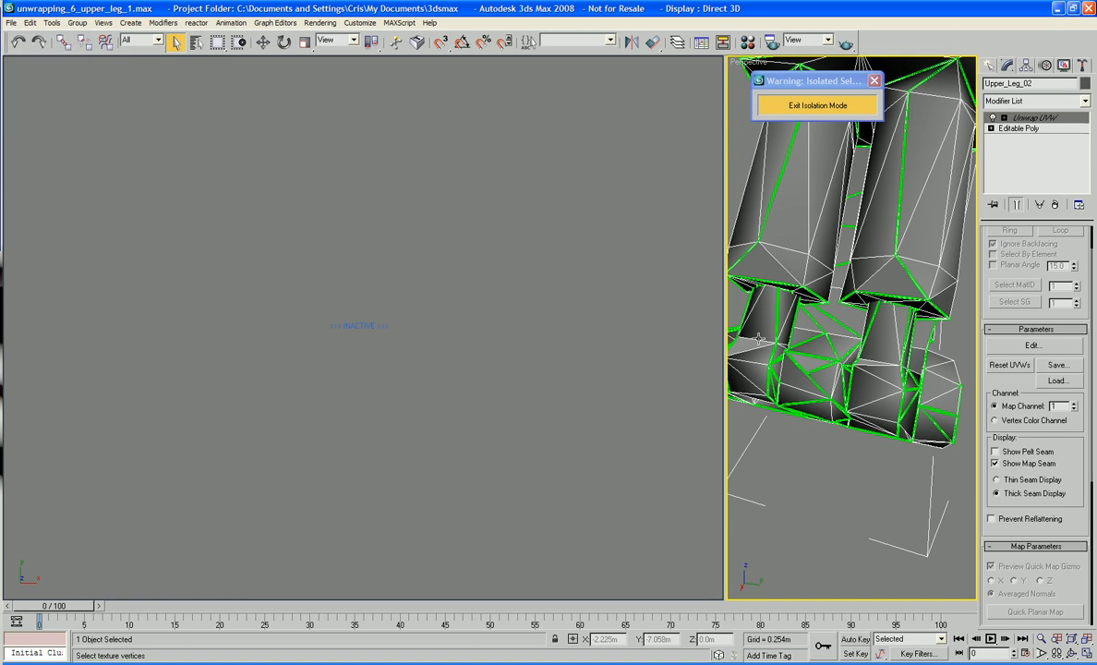
left_click(1068, 102)
key("e")
key("e")
key("e")
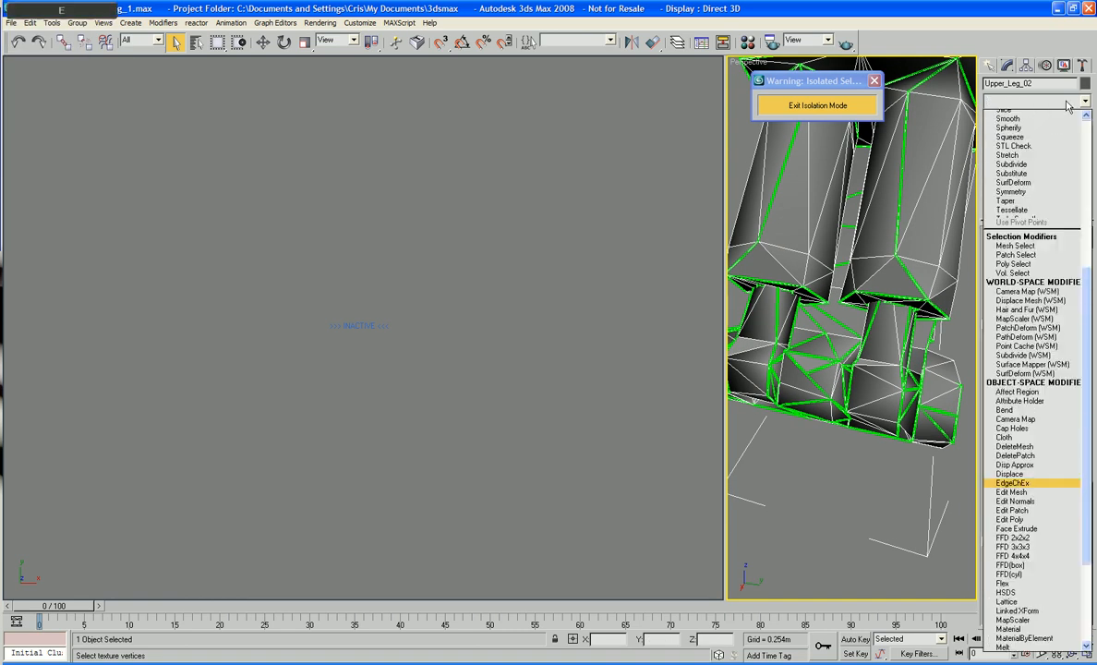
key("e")
key("e")
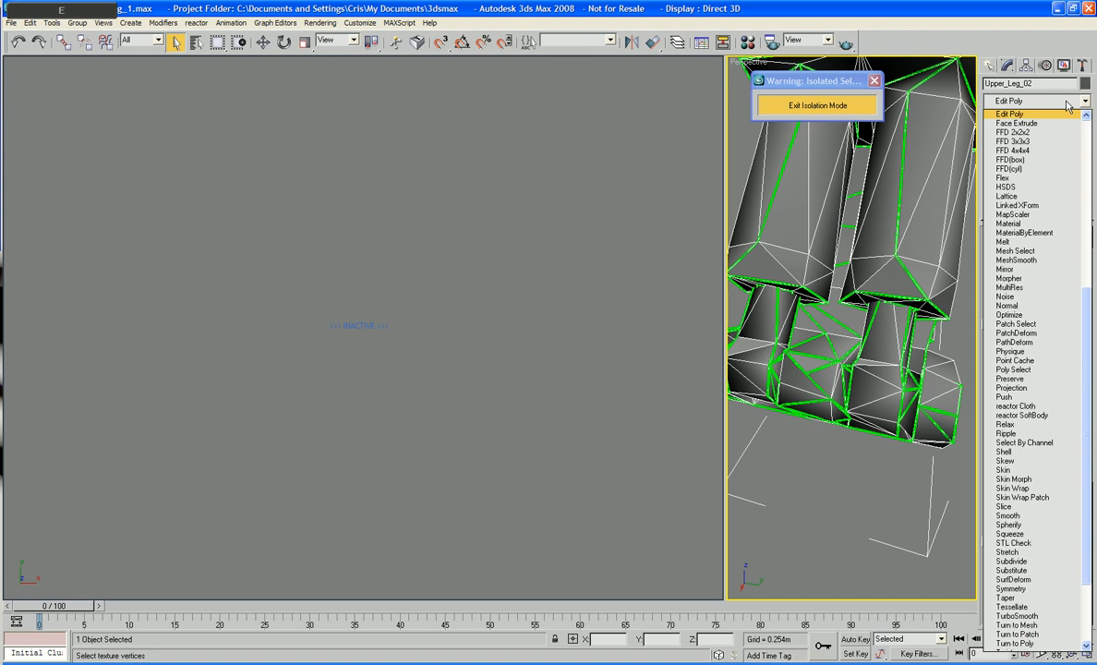
key("Return")
Step: Delete the two stray triangular polygons between the lower leg blocks at the Edit Poly modifier's polygon level
middle_click_drag(886, 383, 907, 370)
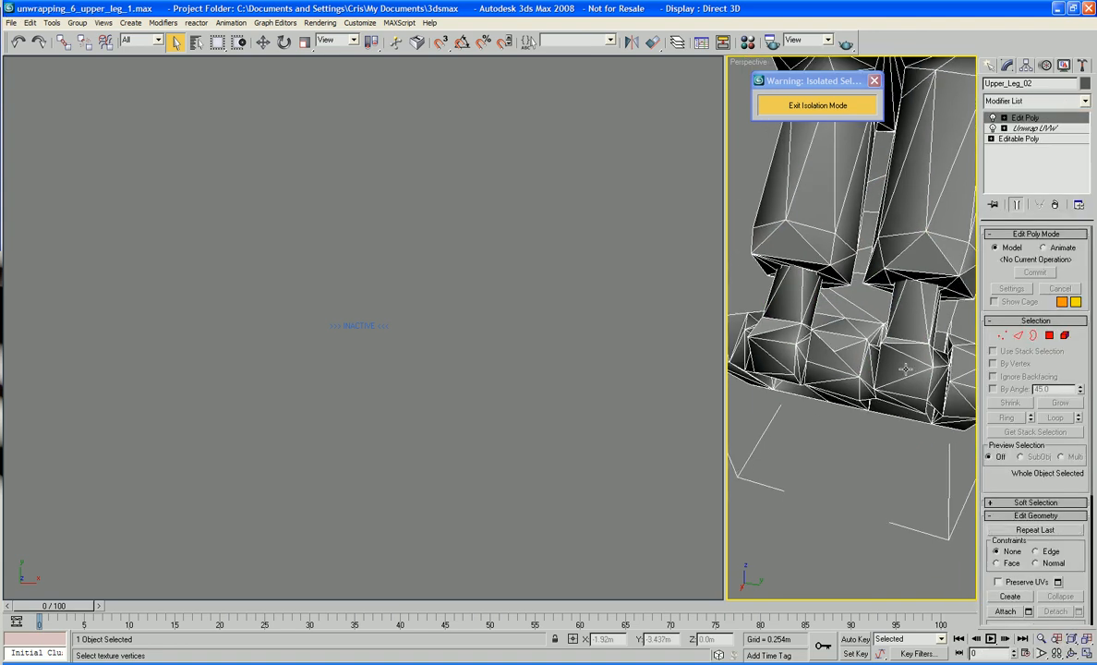
left_click(1049, 336)
left_click(838, 341)
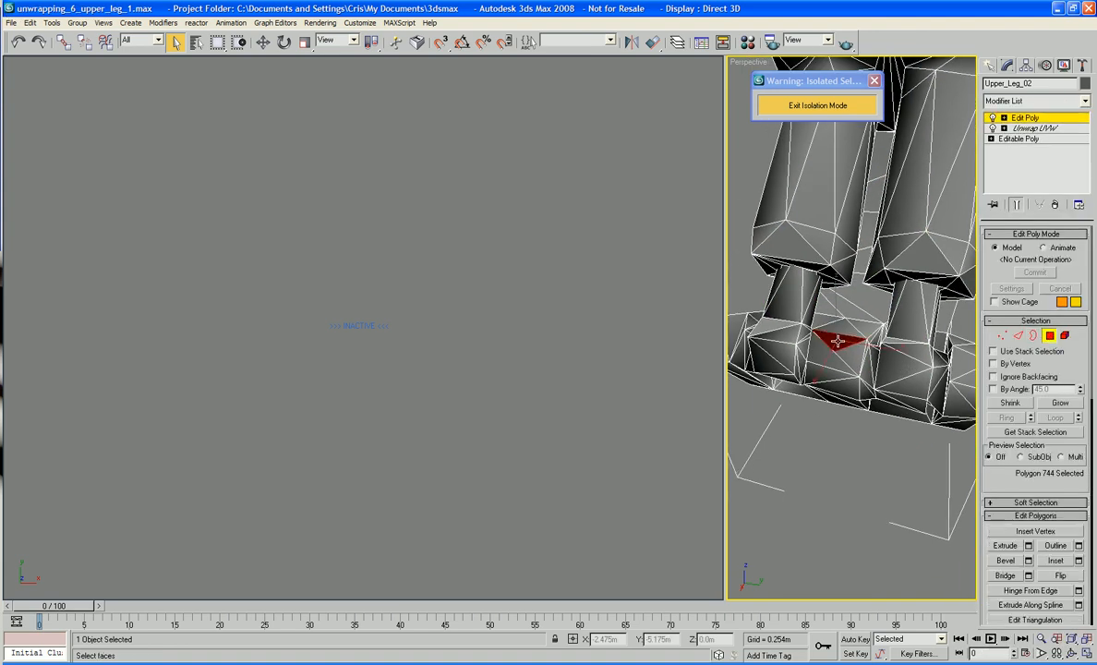
key("Delete")
middle_click_drag(837, 341, 806, 401, "alt")
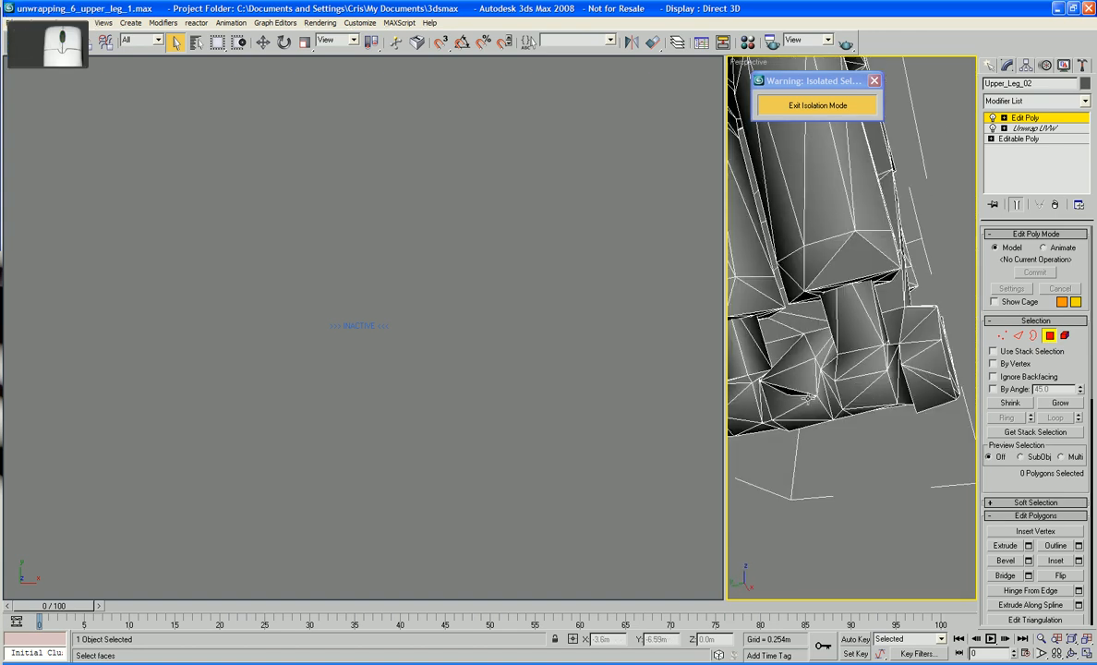
left_click(782, 391)
key("Delete")
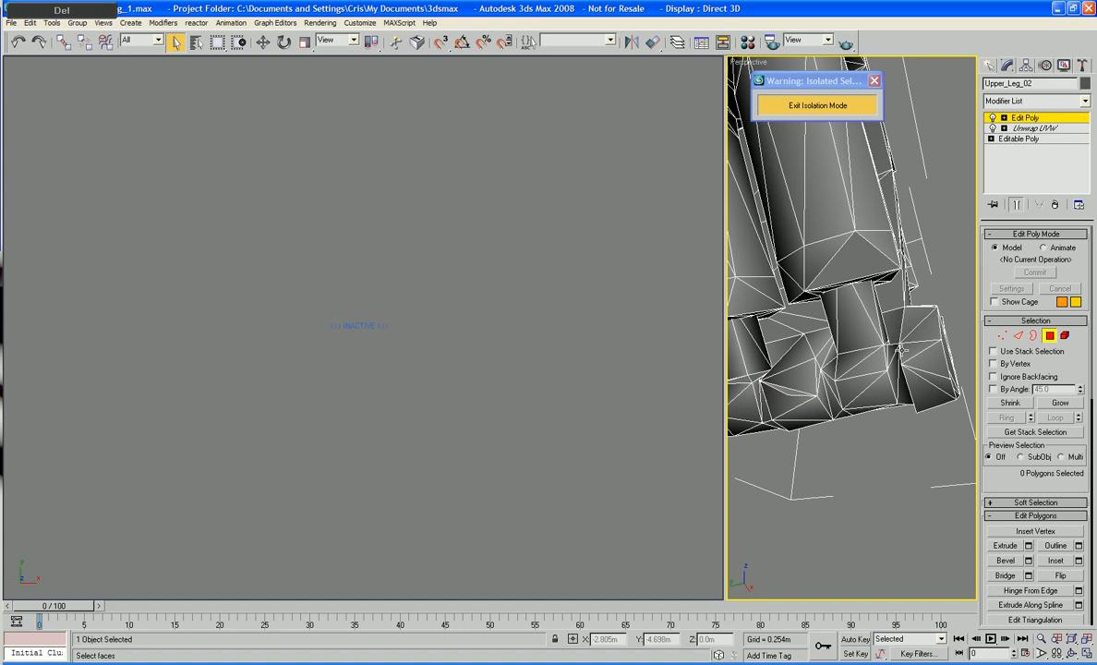
Step: Try to target weld the stray vertex on the middle lower block to the block's nearby corner vertex
left_click(1003, 337)
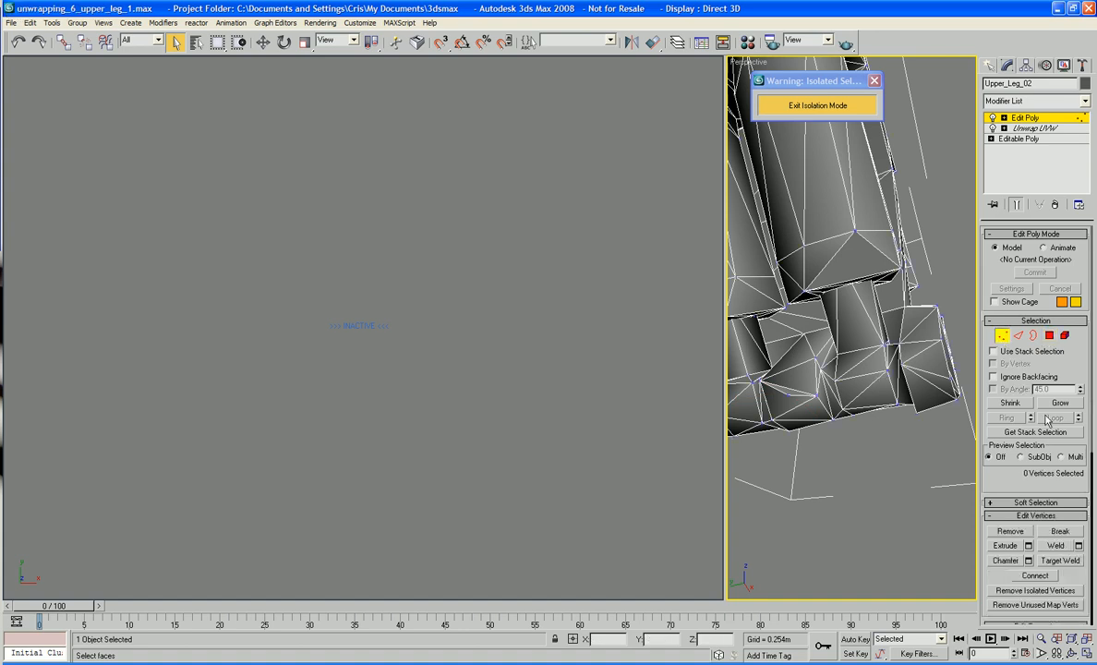
left_click(1059, 559)
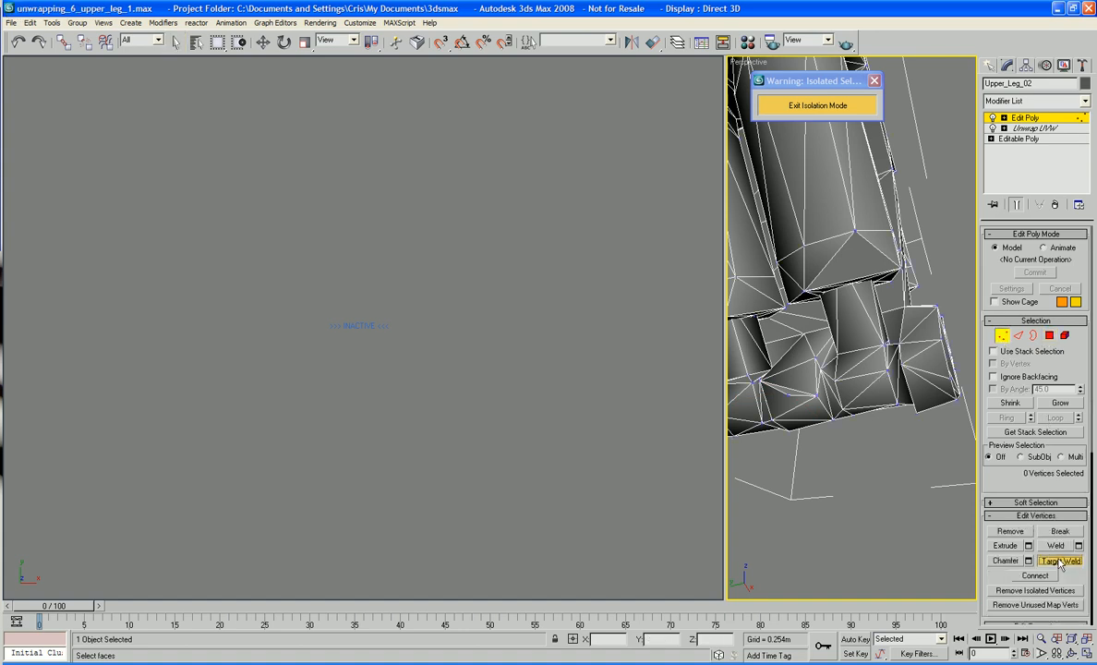
left_click(788, 397)
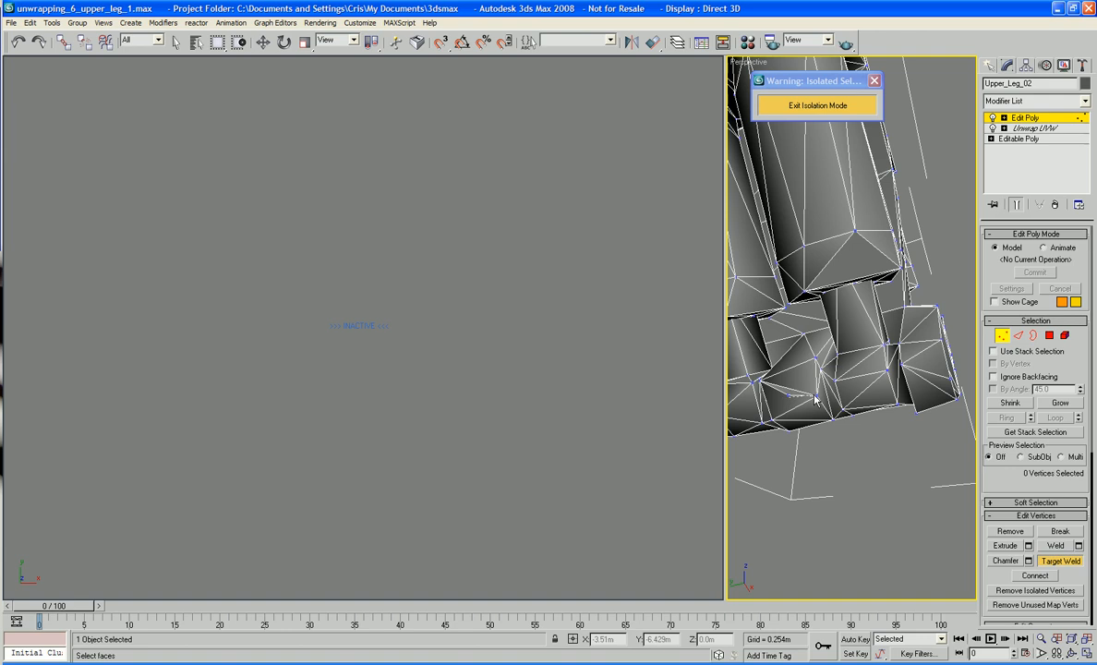
left_click(816, 396)
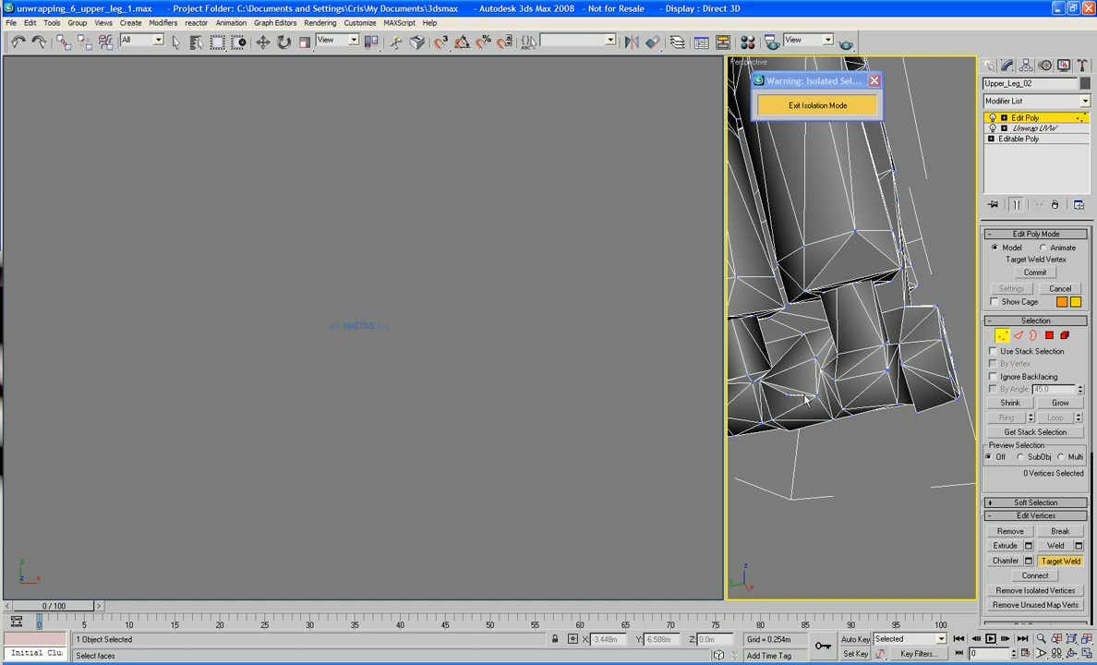
Step: Delete the thin sliver polygon on the middle lower block at polygon level, then leave sub-object editing
scroll(807, 415, "up", 6)
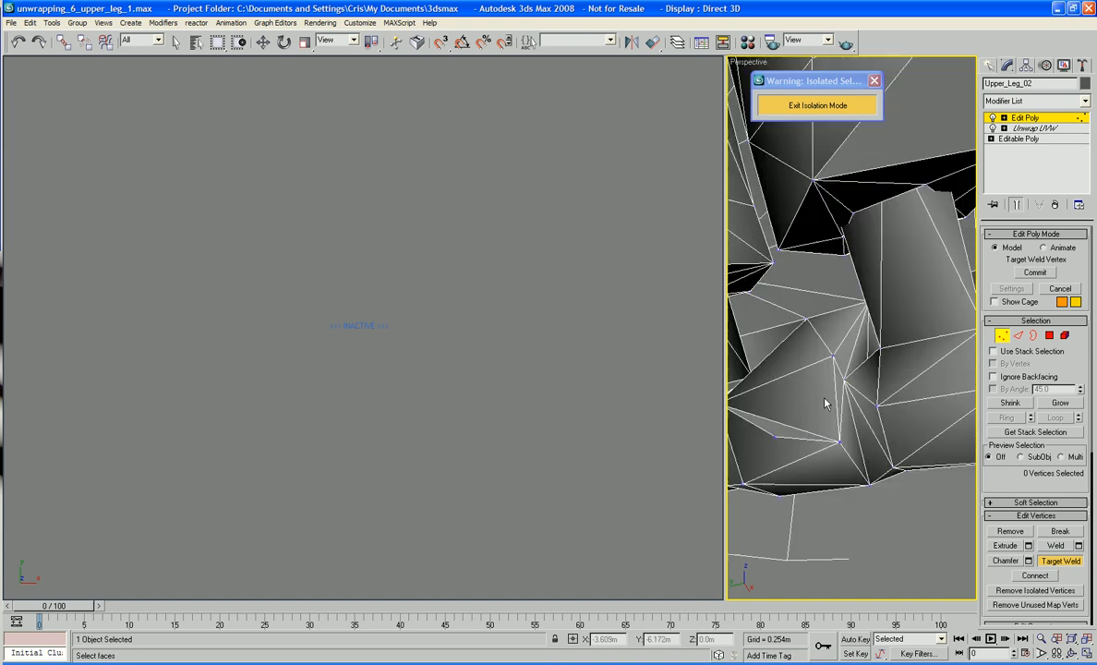
scroll(834, 373, "down", 3)
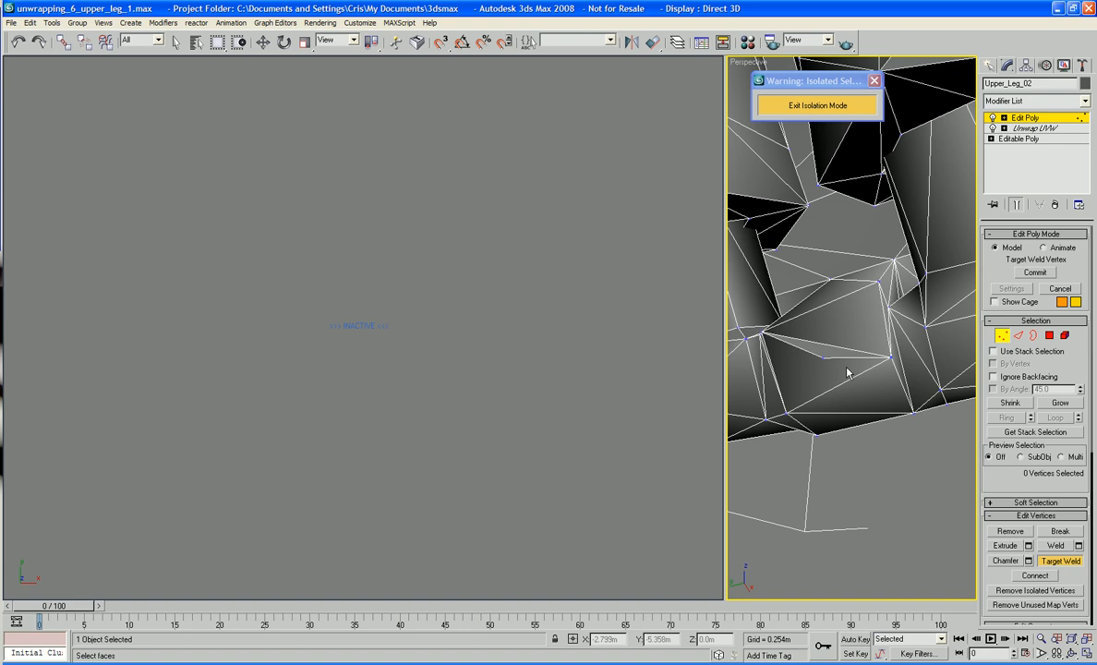
scroll(818, 355, "up", 5)
middle_click_drag(816, 366, 869, 334)
scroll(818, 355, "down", 5)
scroll(833, 345, "up", 5)
scroll(872, 330, "down", 5)
left_click(1049, 336)
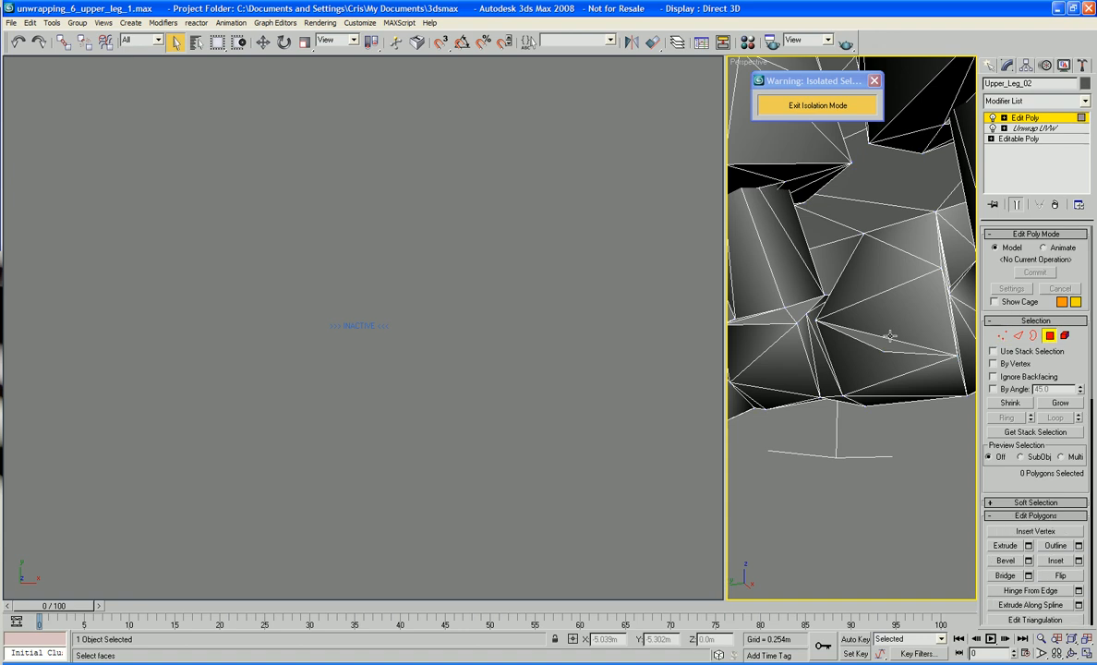
left_click(882, 339)
key("Delete")
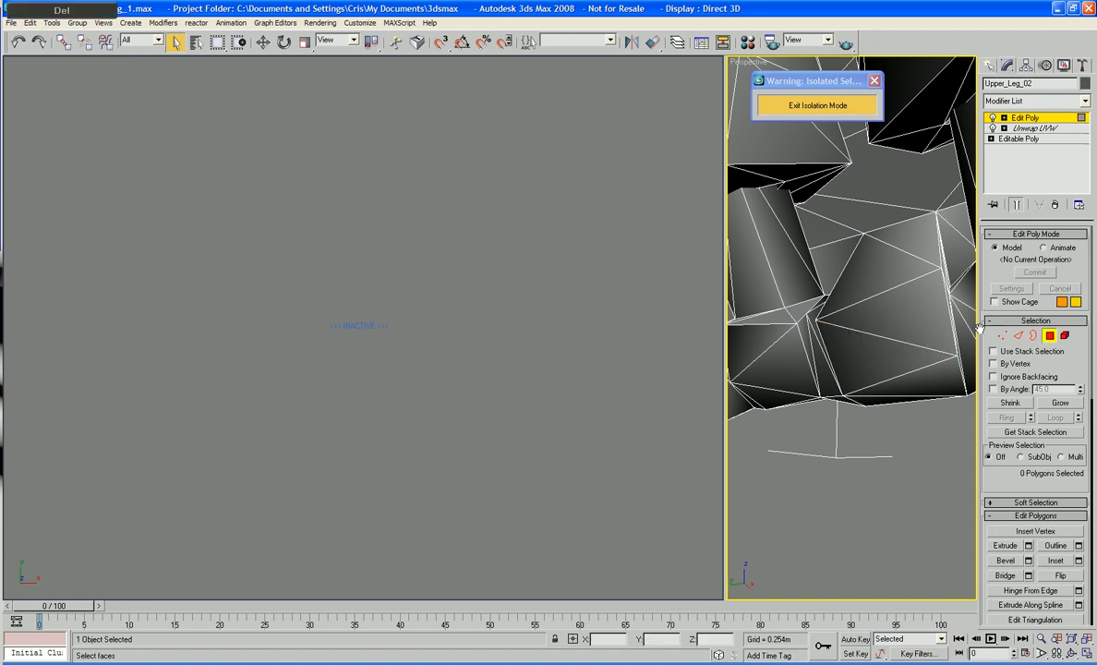
middle_click_drag(874, 337, 878, 363)
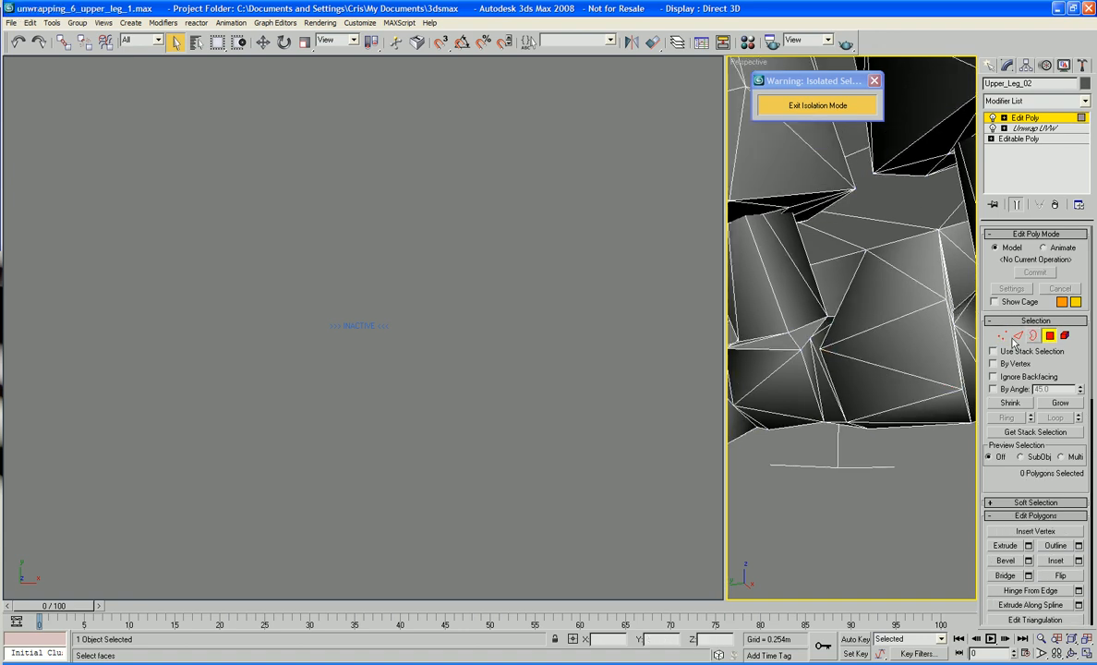
left_click(1048, 338)
scroll(854, 372, "down", 5)
middle_click_drag(855, 374, 863, 475)
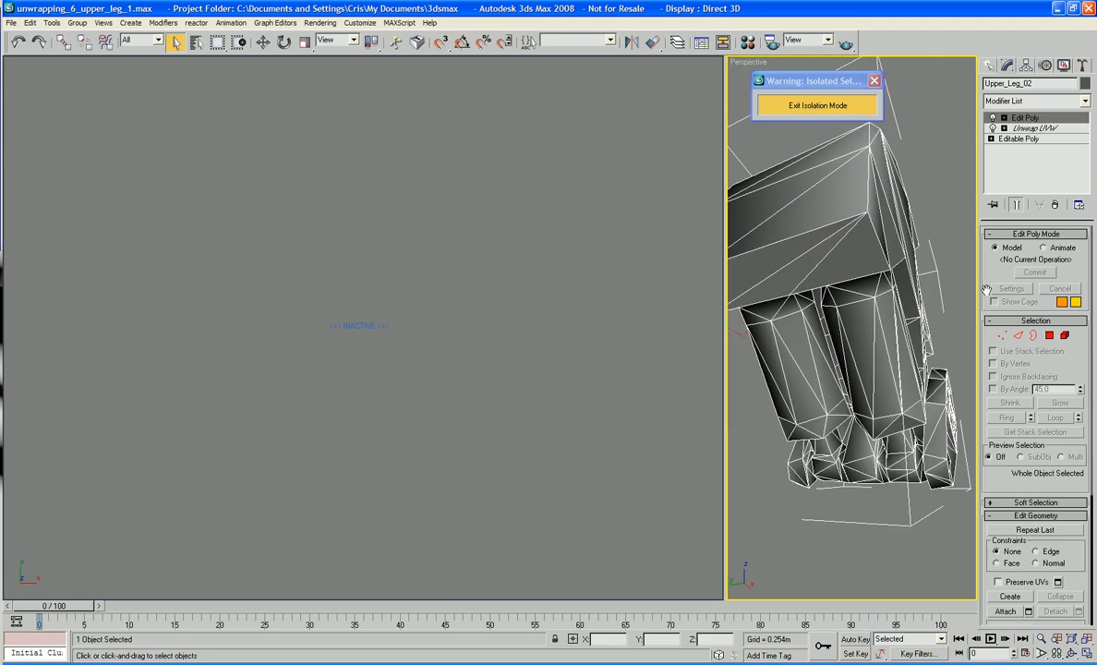
left_click(1022, 100)
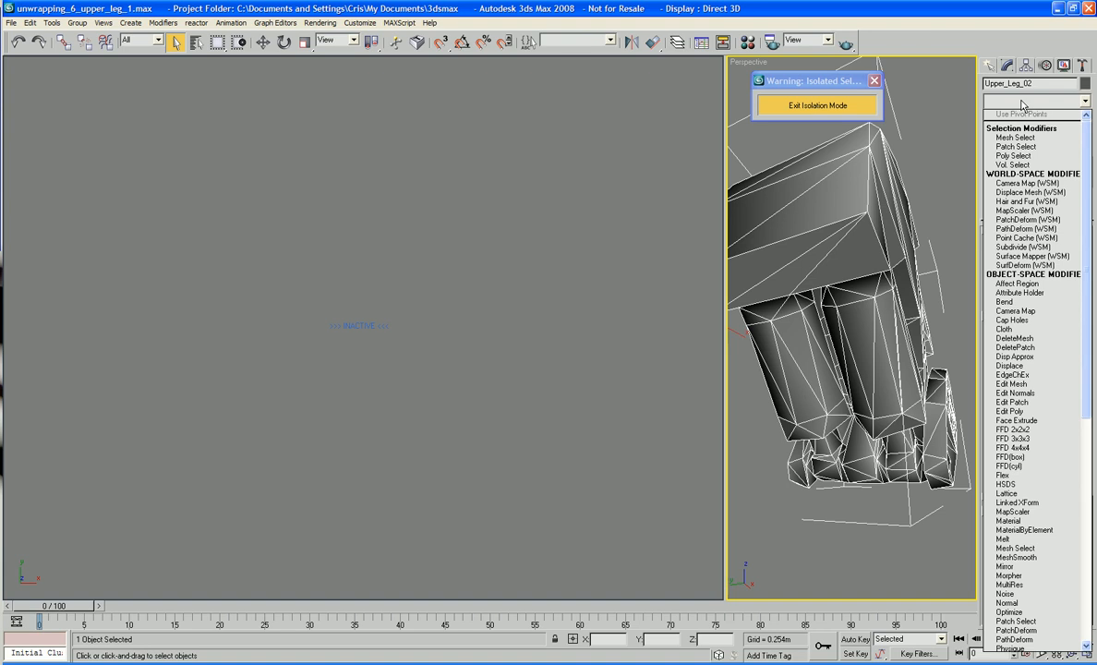
key("u")
key("u")
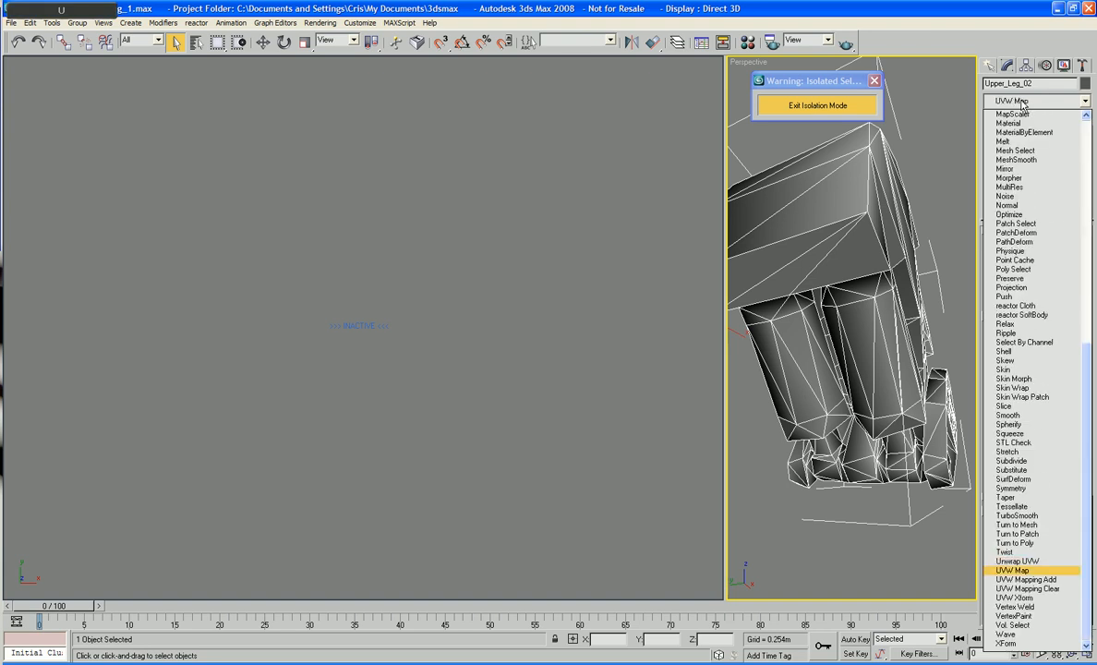
key("Return")
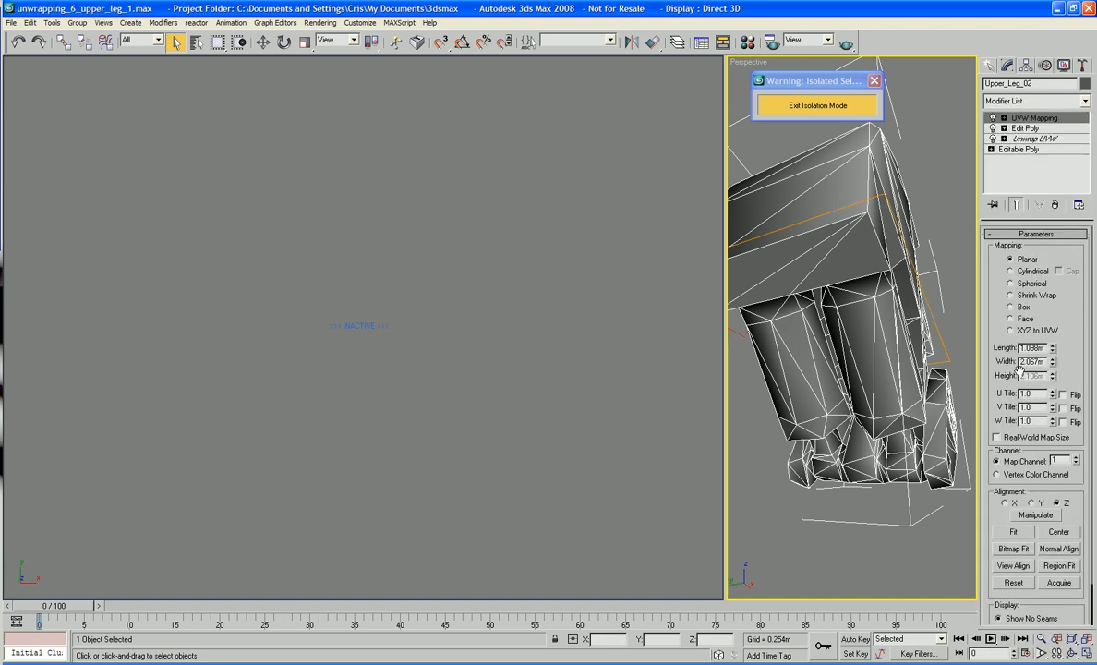
left_click(1056, 203)
Step: Add a second Unwrap UVW modifier above the Edit Poly modifier on the upper leg
left_click(1034, 101)
key("u")
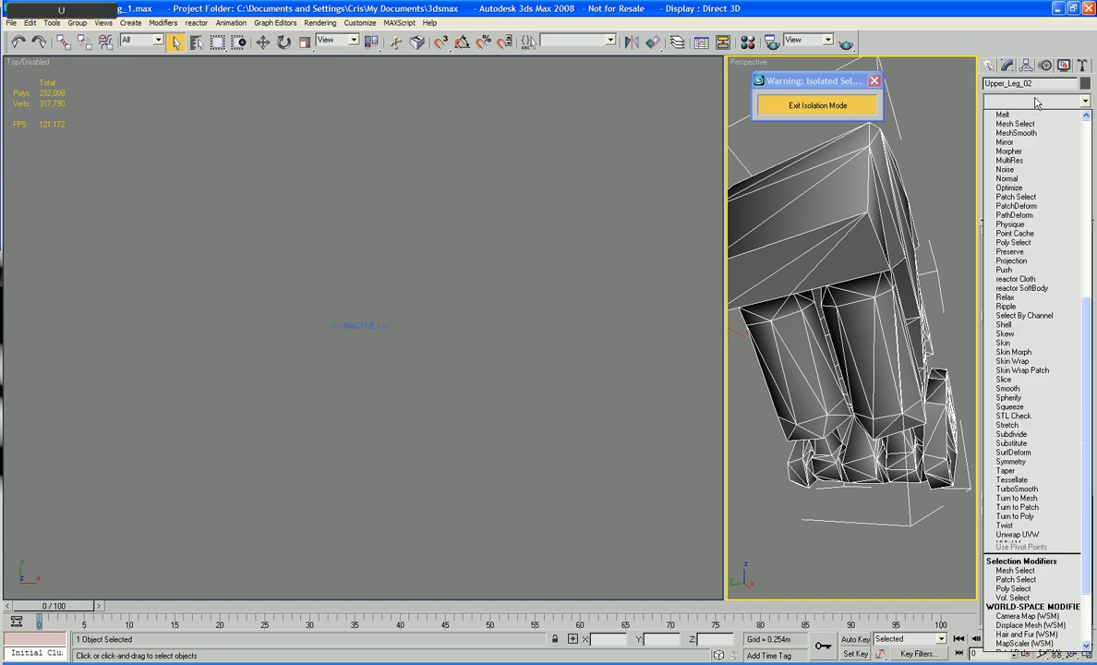
key("Return")
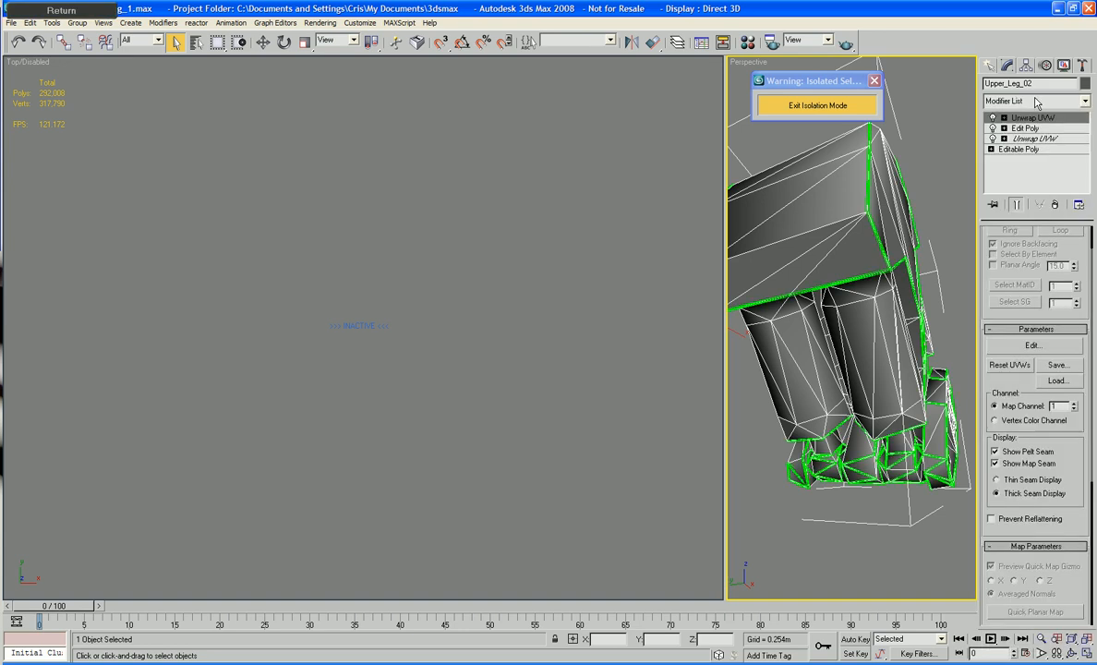
Step: Open the new modifier's UV editor, hide the checker background and enlarge the editor window across the inactive viewport
left_click(1031, 345)
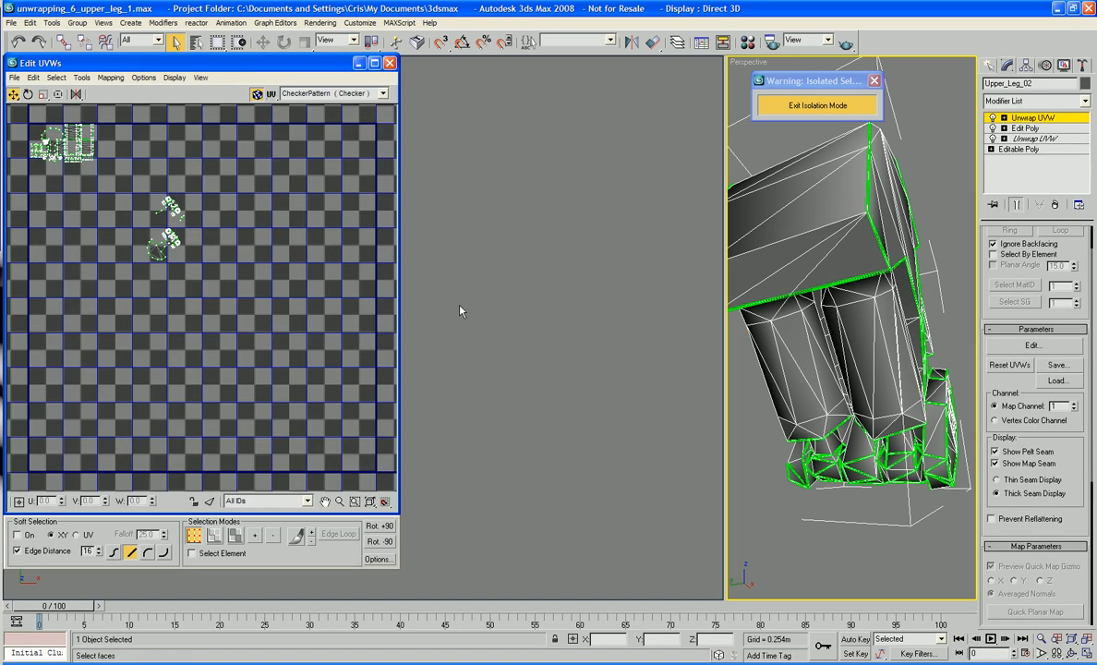
left_click(257, 94)
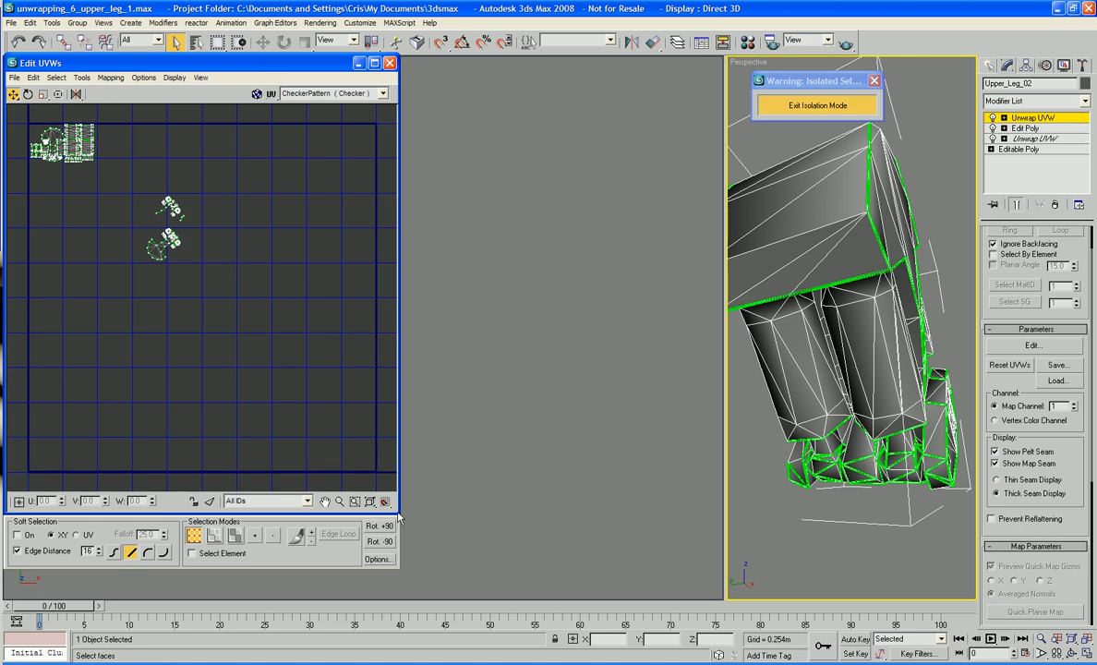
left_click_drag(398, 567, 721, 597)
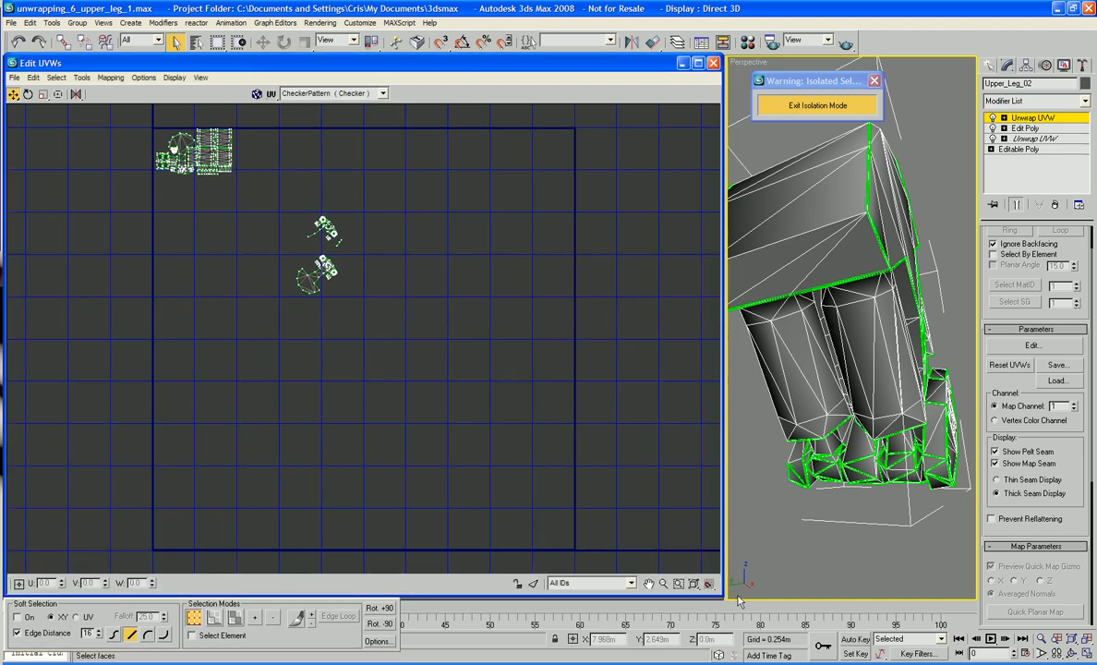
Step: Collapse the modifier stack up to and including Edit Poly, keeping the upper Unwrap UVW modifier
left_click(1030, 128)
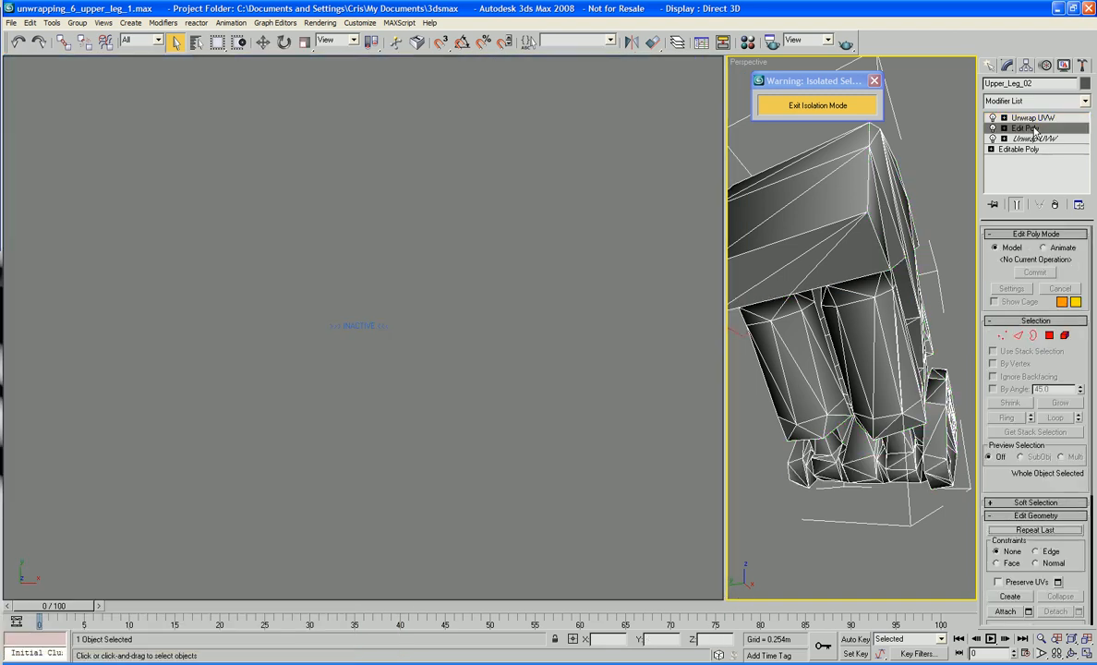
right_click(1034, 129)
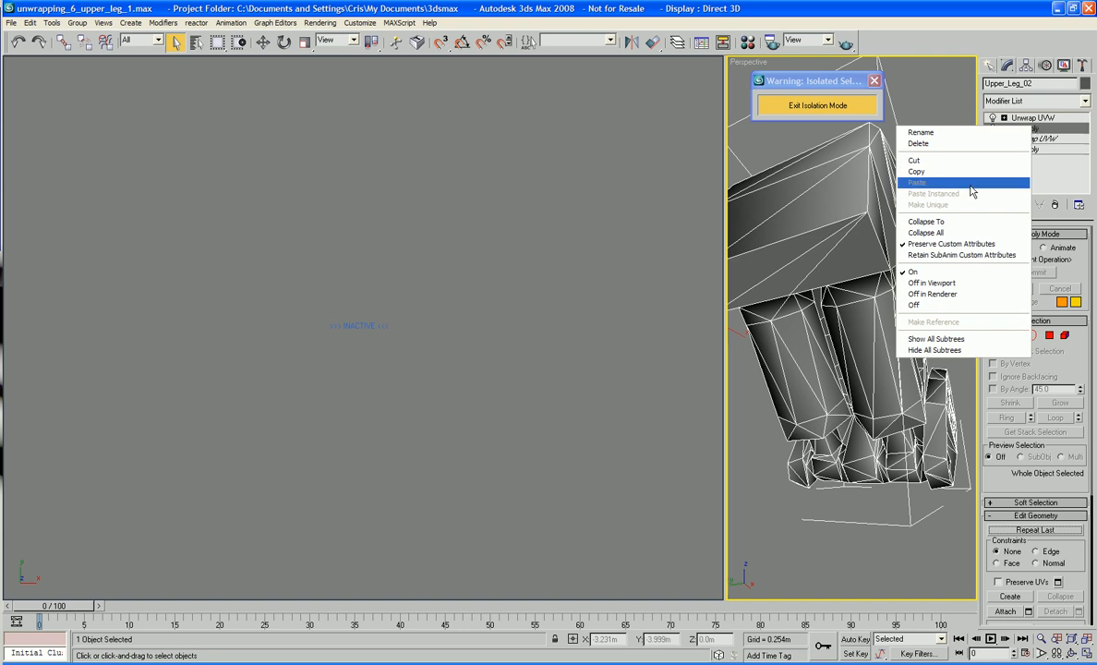
left_click(971, 222)
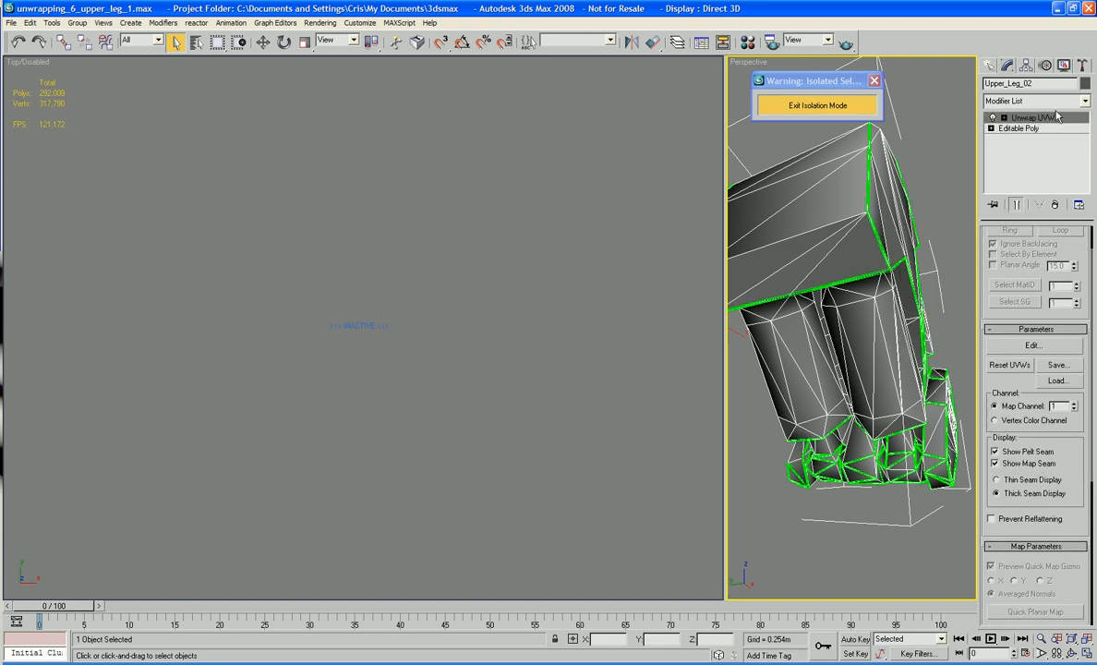
Step: Return from the Editable Poly base to the Unwrap UVW modifier and reopen its UV editor to check the layout
left_click(1026, 130)
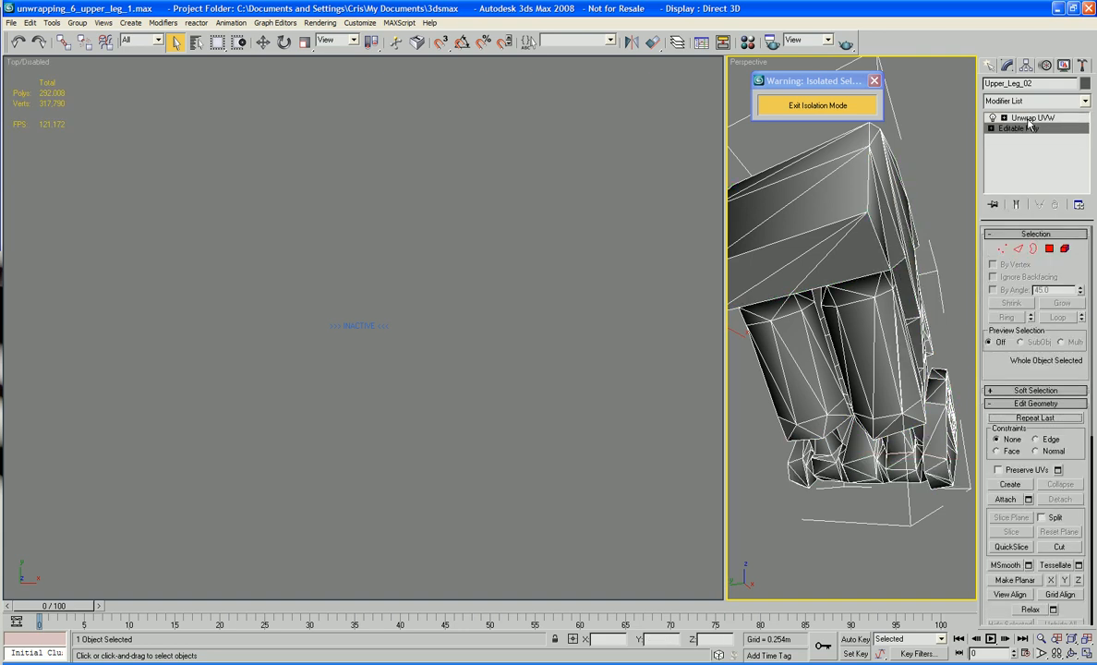
left_click(1028, 119)
scroll(1010, 353, "down", 1)
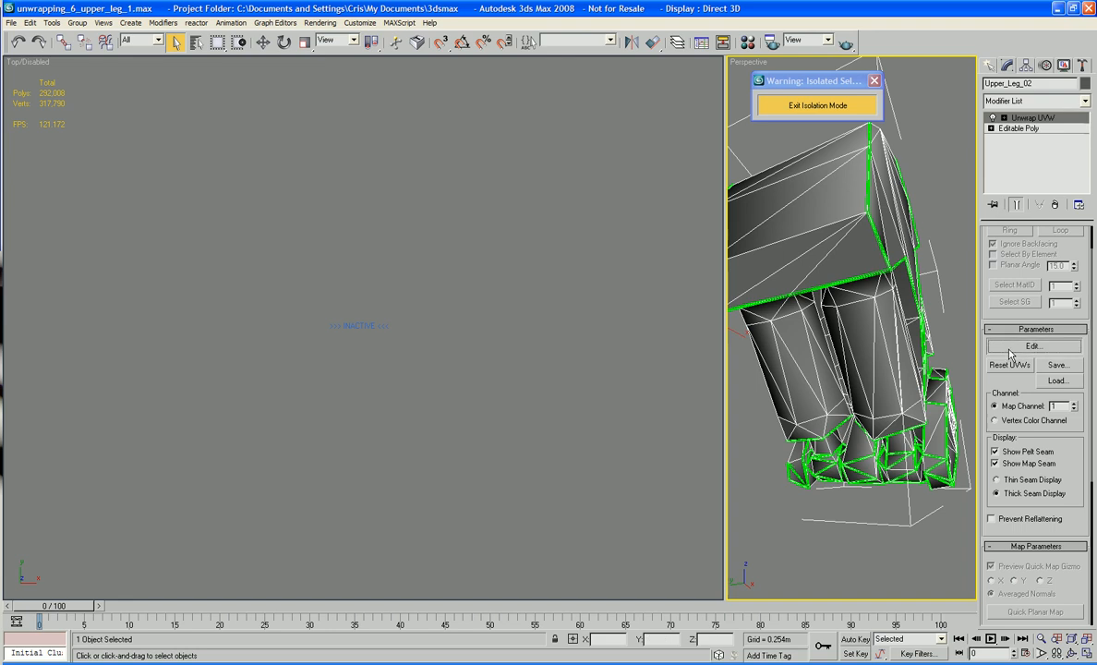
left_click(1030, 346)
scroll(572, 360, "up", 3)
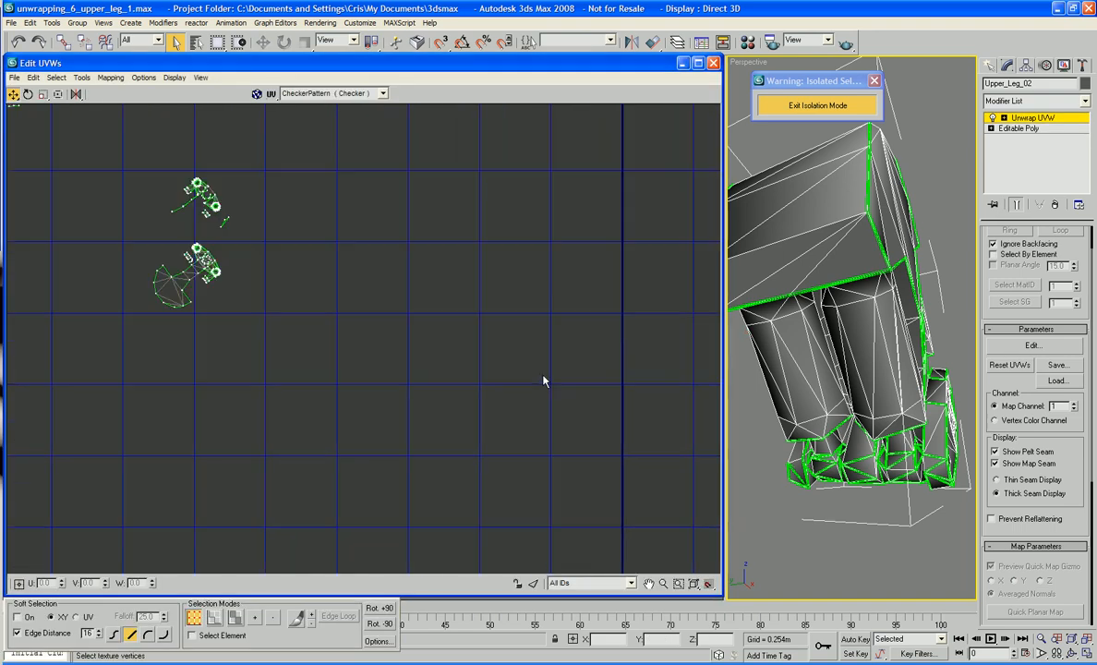
scroll(583, 411, "down", 4)
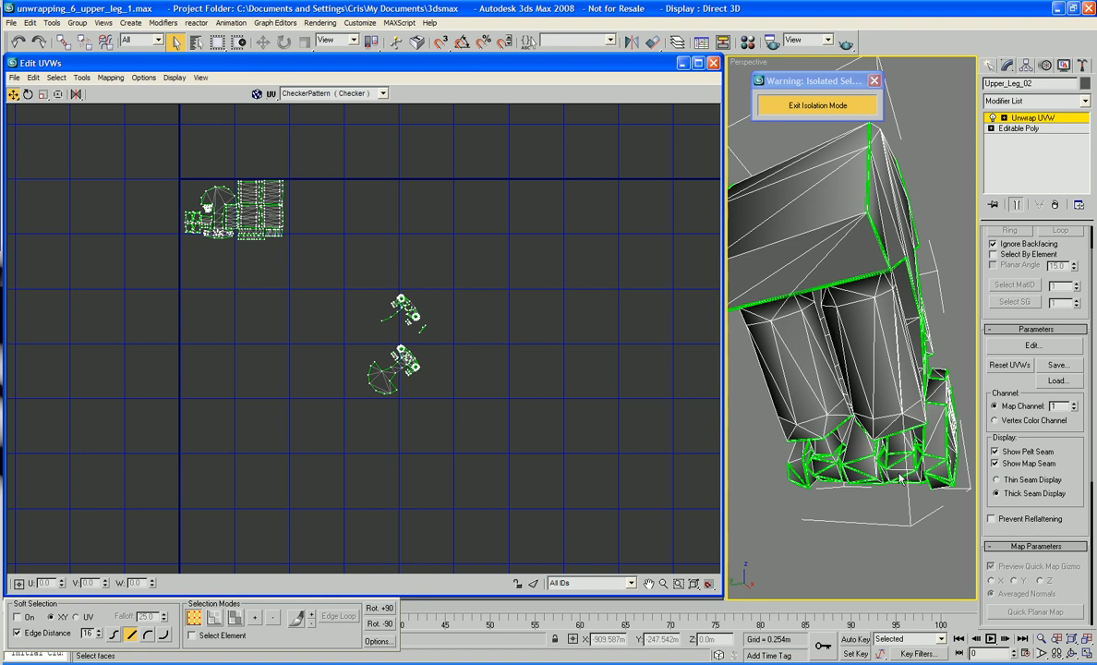
Step: Switch the Unwrap UVW modifier to Face level and select the faces on the front of the middle lower block
middle_click_drag(899, 475, 928, 388, "alt")
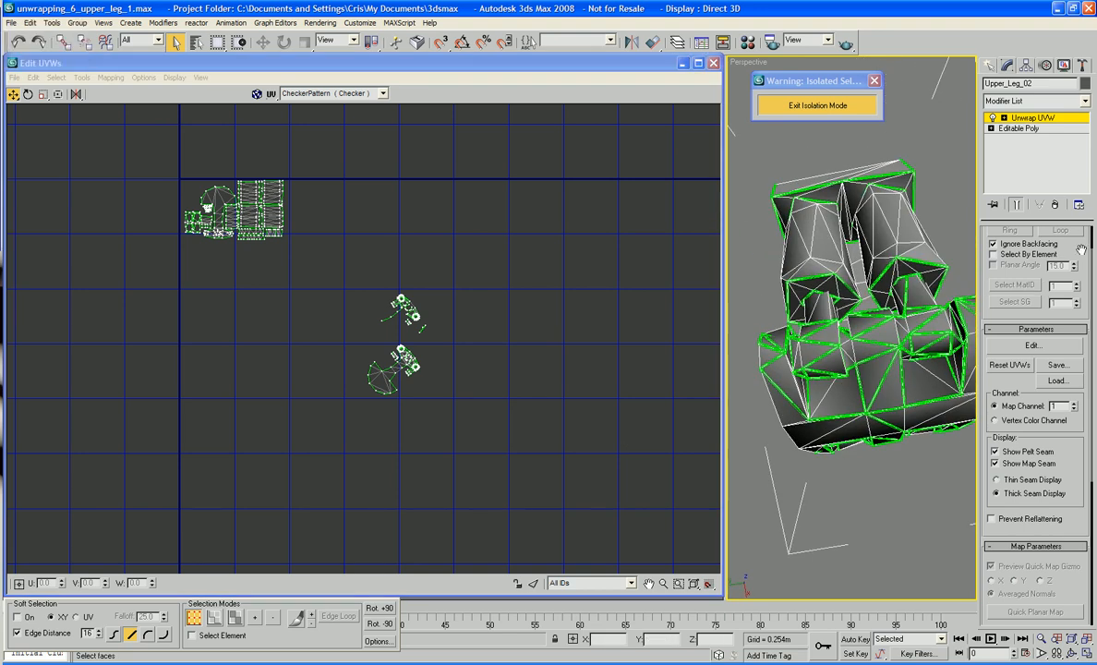
scroll(1034, 262, "up", 2)
left_click(1004, 118)
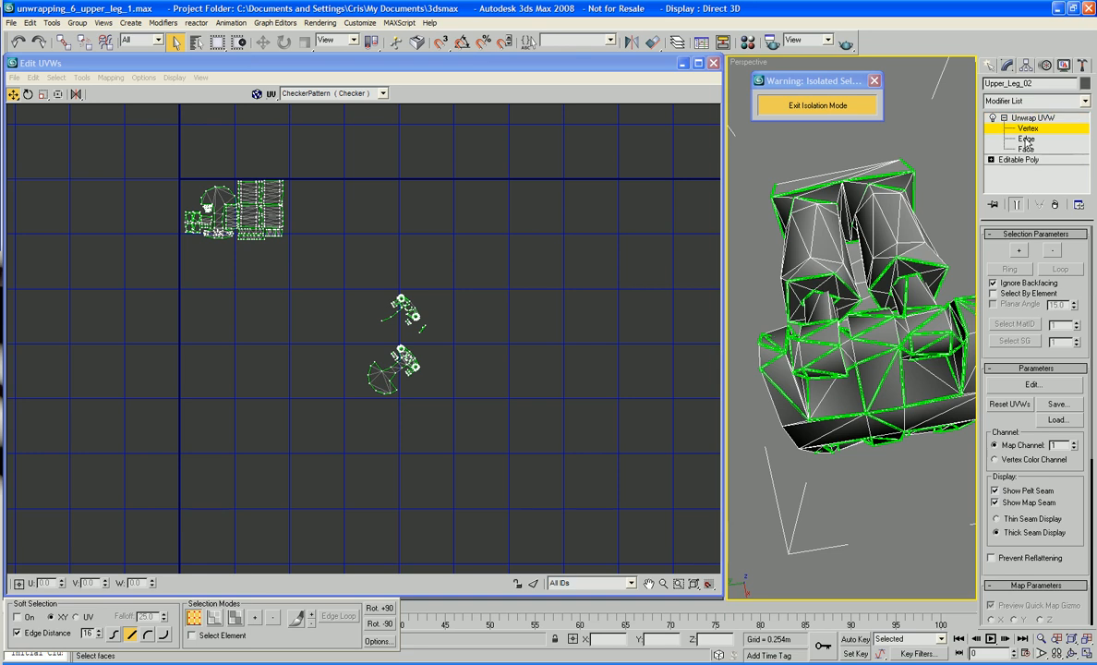
left_click(1026, 149)
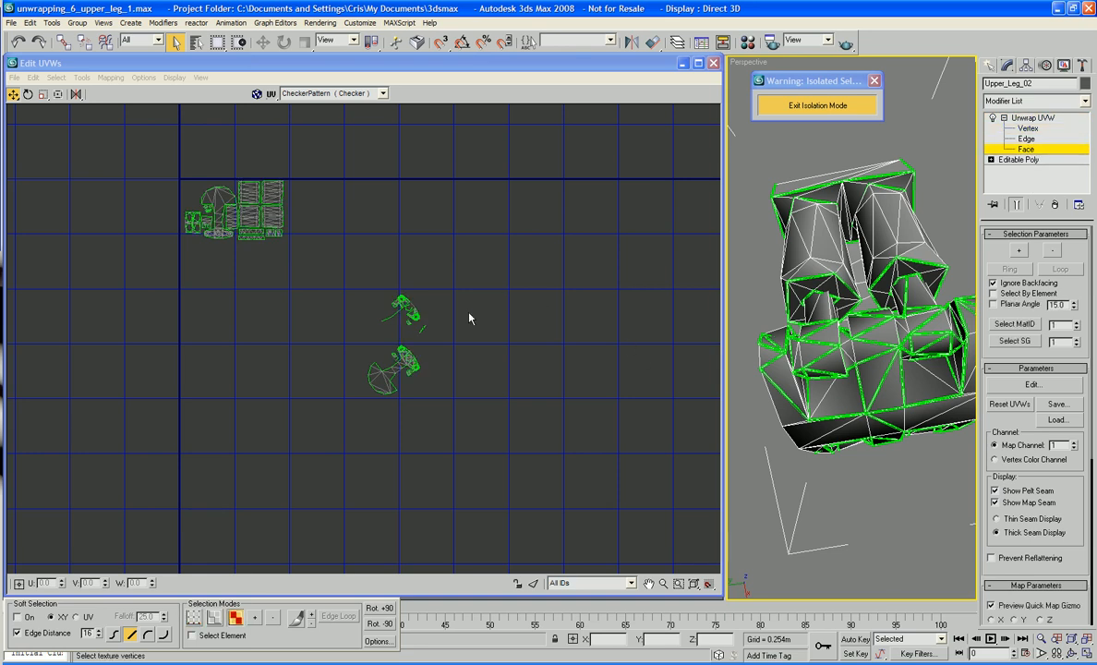
middle_click_drag(470, 312, 468, 305)
middle_click_drag(774, 339, 878, 418, "alt")
left_click(875, 424)
left_click(866, 446, "ctrl")
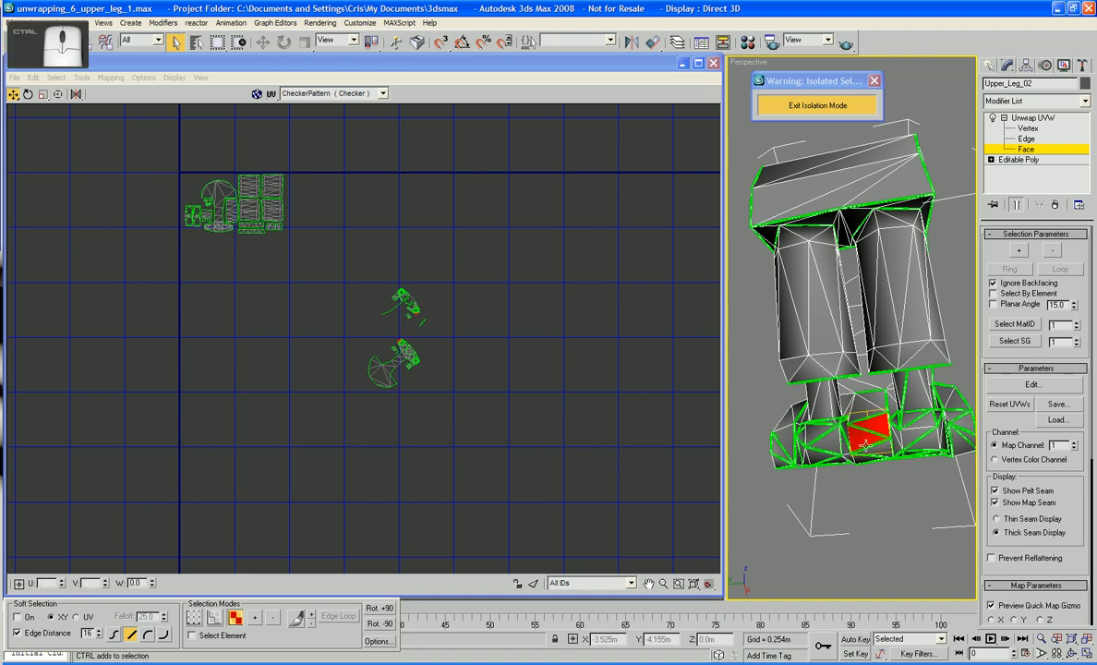
left_click(882, 451, "ctrl")
Step: Extend the face selection along the central strip across the leg's underside
middle_click_drag(903, 455, 773, 237, "alt")
left_click(872, 335, "ctrl")
left_click(878, 363, "ctrl")
left_click(914, 382, "ctrl")
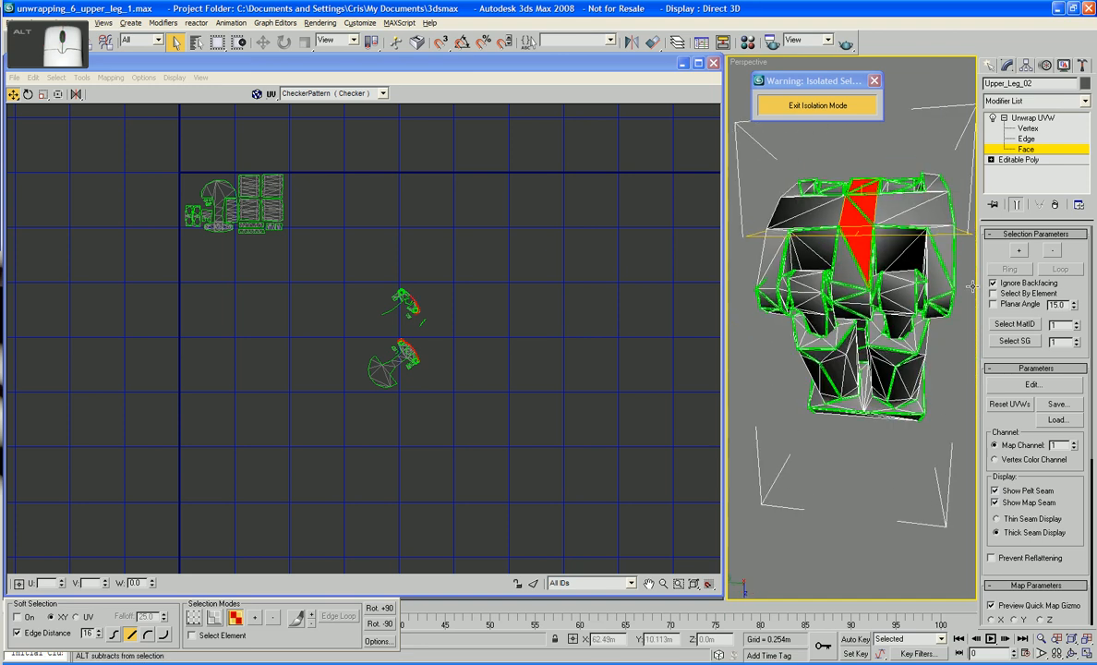
left_click(854, 245, "ctrl")
left_click(857, 292, "ctrl")
left_click(855, 310, "ctrl")
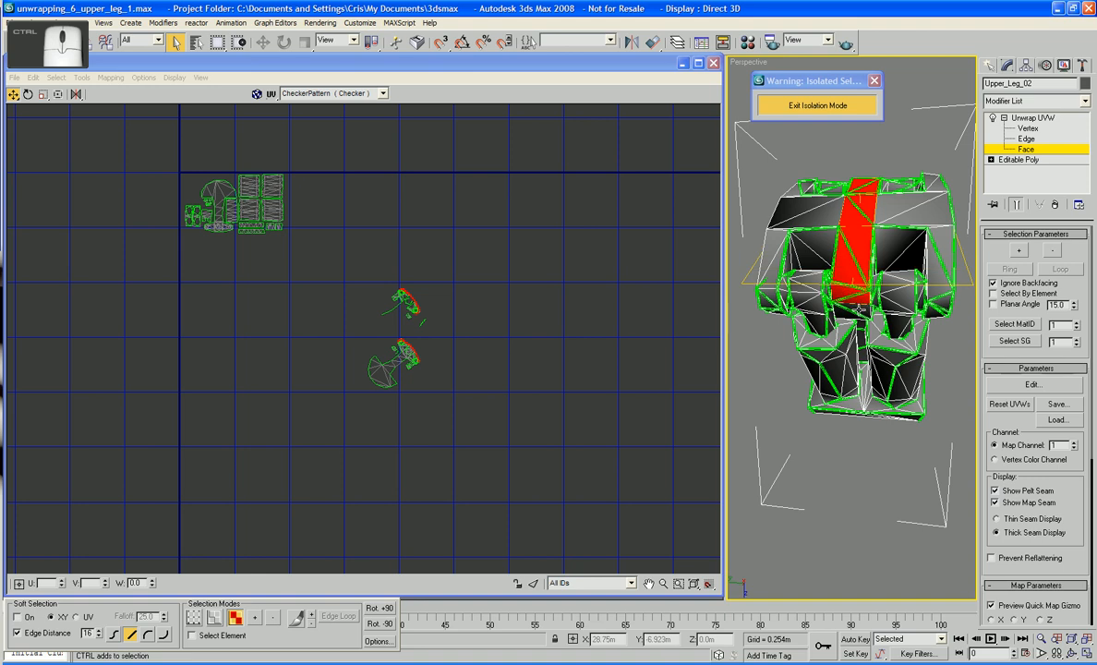
Step: Add the middle block's faces on the opposite side of the leg to the selection
middle_click_drag(858, 285, 792, 384, "alt")
left_click(859, 243, "ctrl")
left_click(865, 424, "ctrl")
left_click(873, 413, "ctrl")
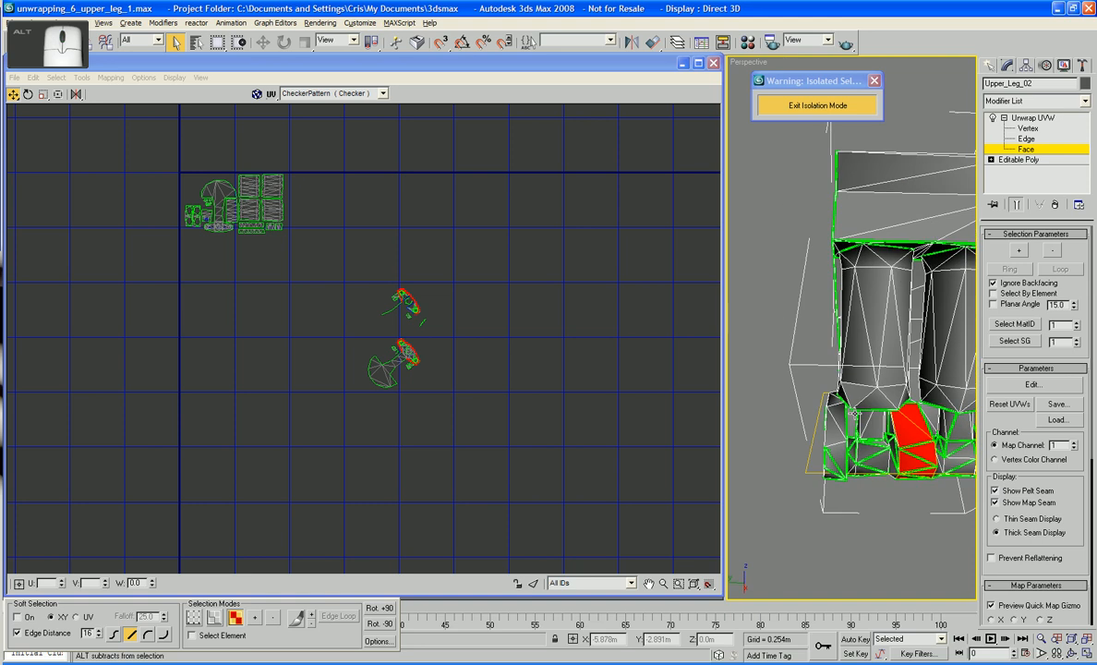
Step: Add the outer faces of the first lower end block to the face selection, continuing around its front
left_click(837, 455, "ctrl")
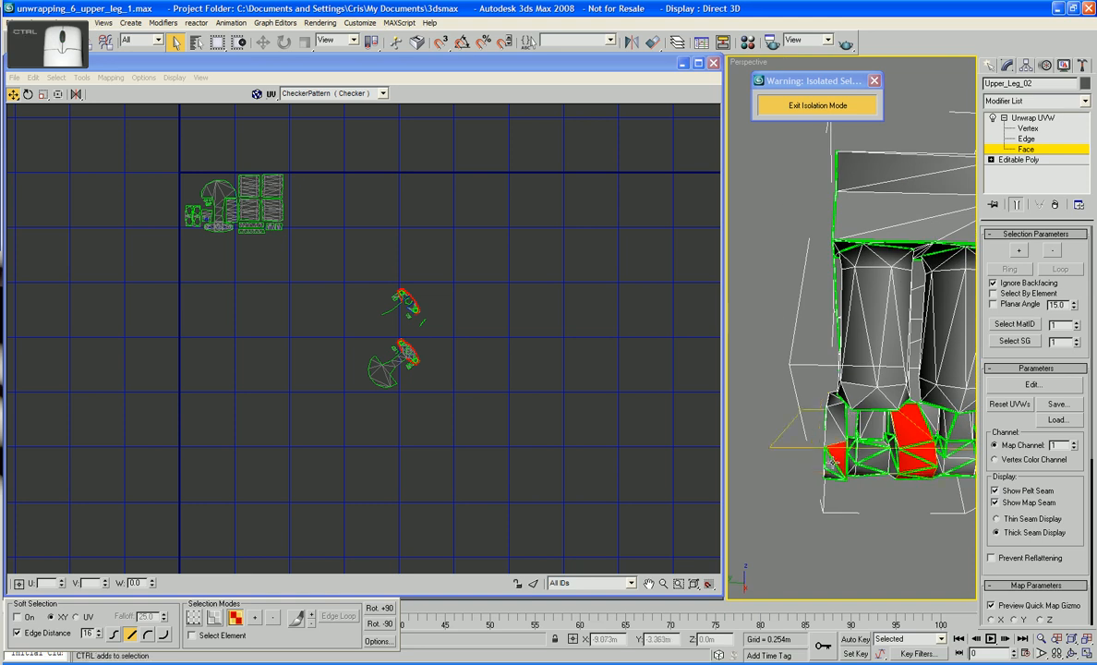
middle_click_drag(787, 462, 772, 360, "alt")
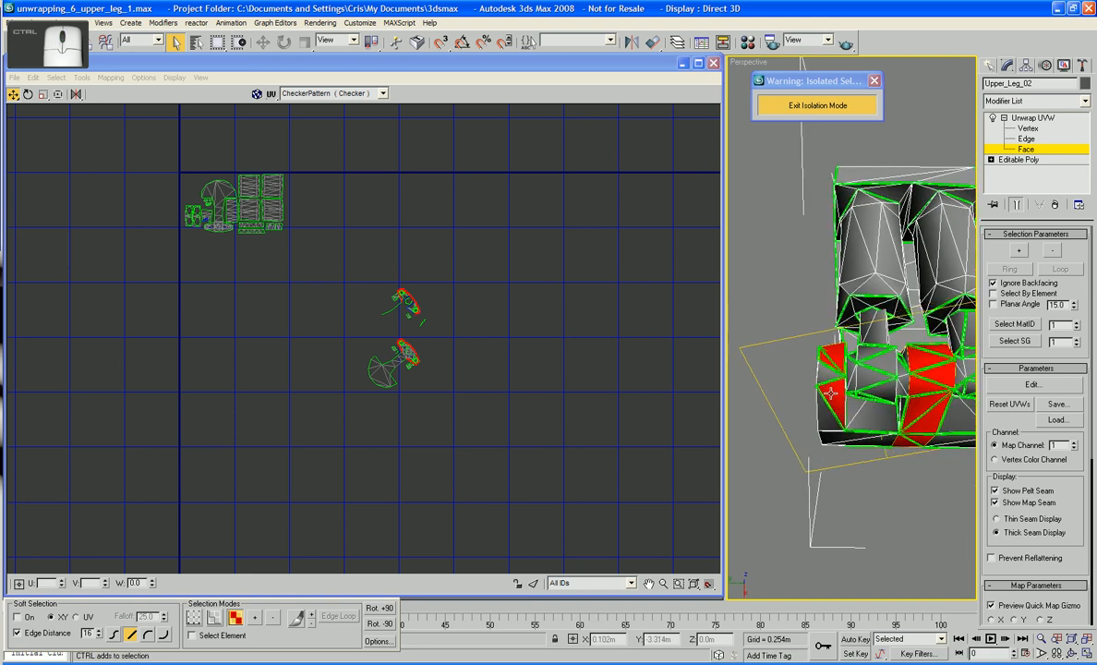
mouse_move(832, 393)
middle_mouse_down("alt")
mouse_move(851, 419)
mouse_move(849, 398)
mouse_move(813, 382)
middle_mouse_up("alt")
left_click(868, 376, "ctrl")
left_click(876, 379, "ctrl")
left_click(867, 398, "ctrl")
left_click(860, 363, "ctrl")
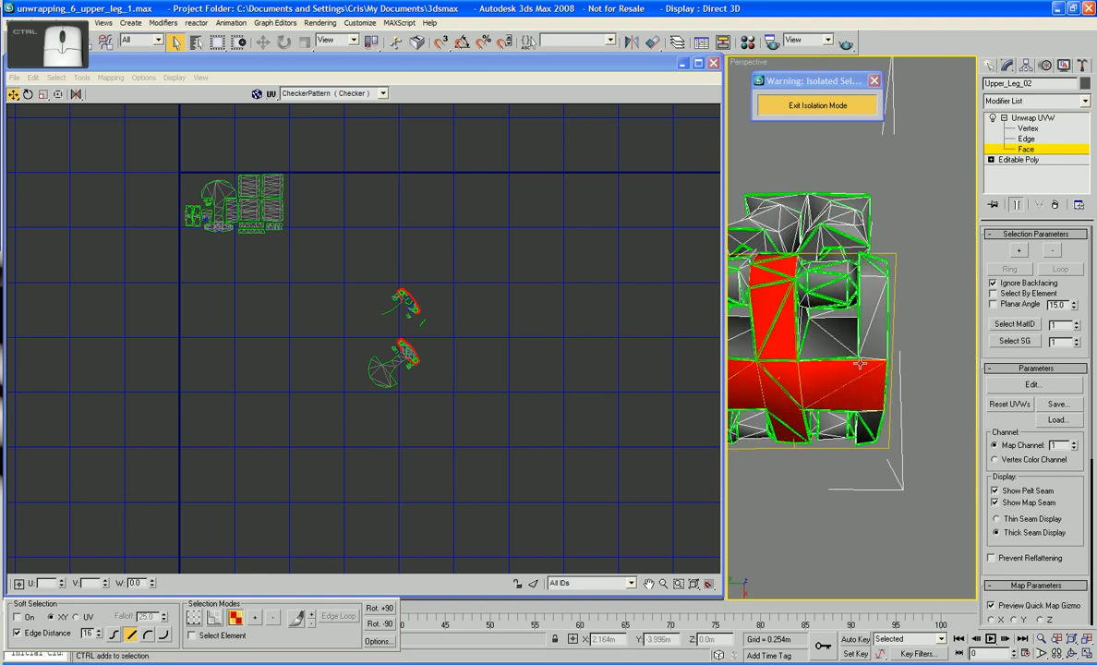
Step: Add the other end block's faces to the selection, from beside the underside strip up its outer side
left_click(873, 346, "ctrl")
left_click(870, 308, "ctrl")
middle_click_drag(871, 309, 873, 440, "alt")
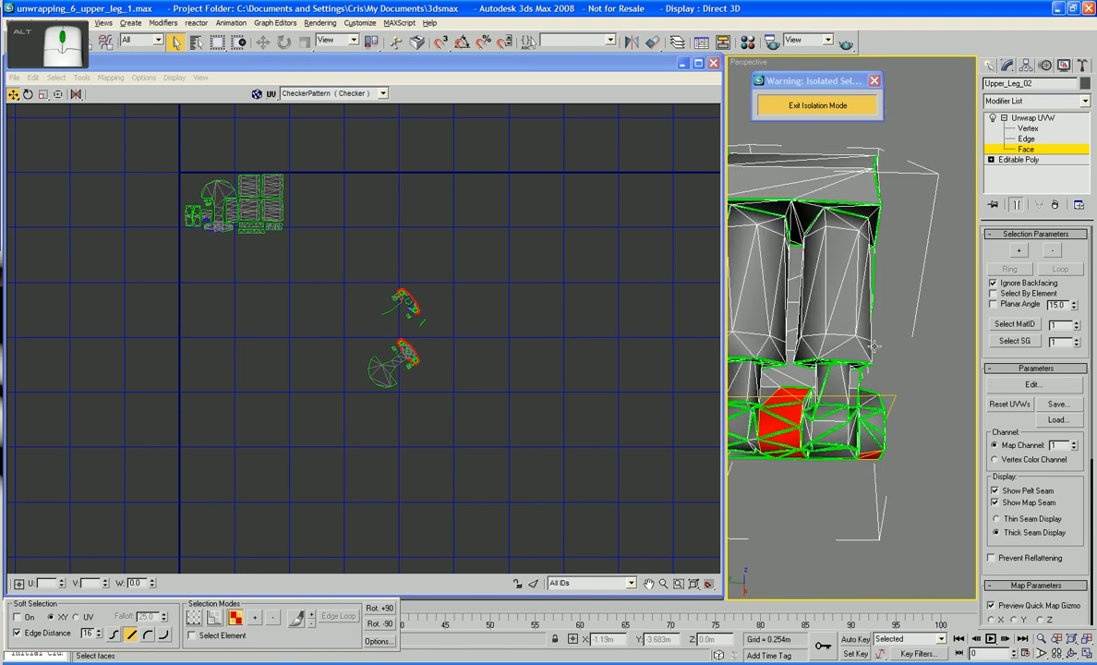
left_click(877, 437, "ctrl")
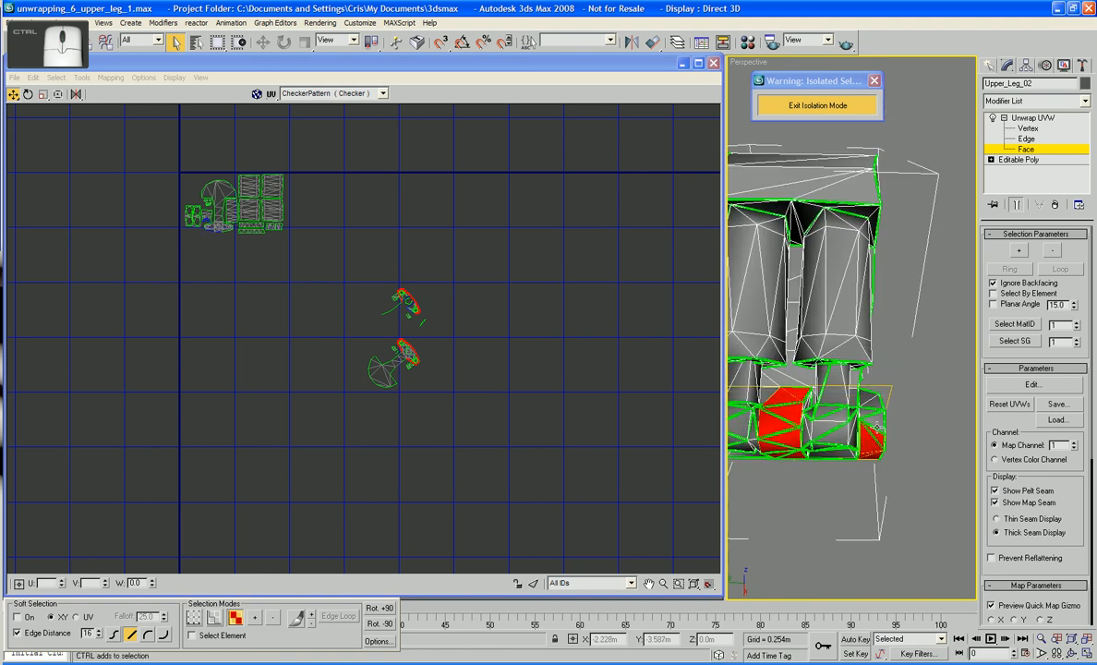
left_click(877, 427, "ctrl")
left_click(870, 400, "ctrl")
Step: Add the end block faces across the underside strip to the selection
middle_click_drag(800, 457, 752, 326)
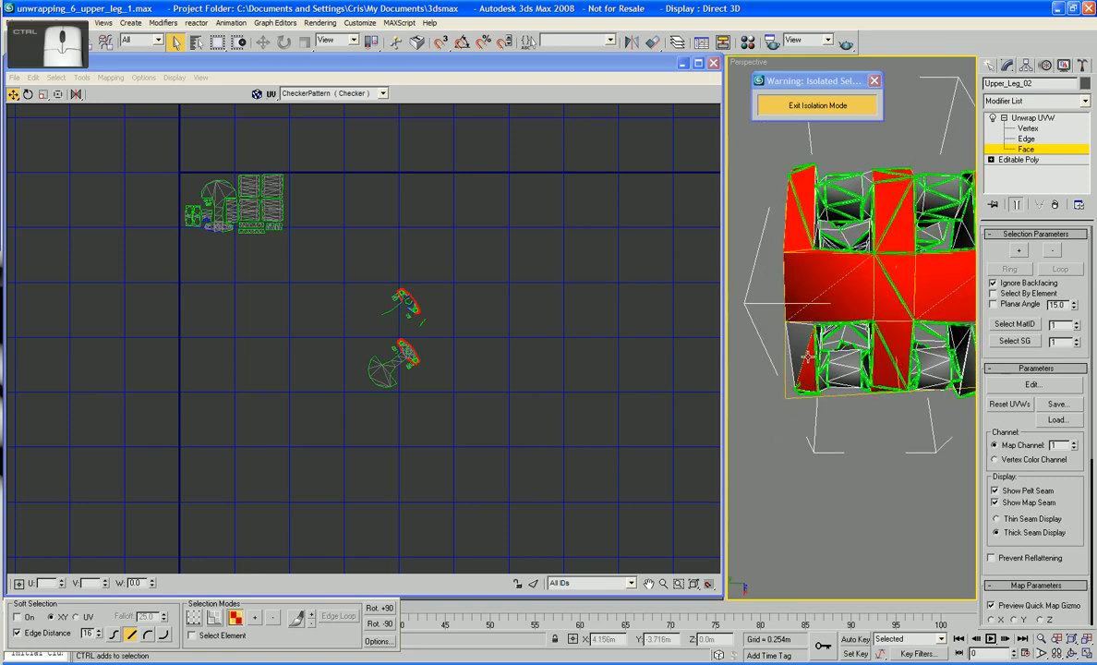
scroll(753, 353, "up", 5)
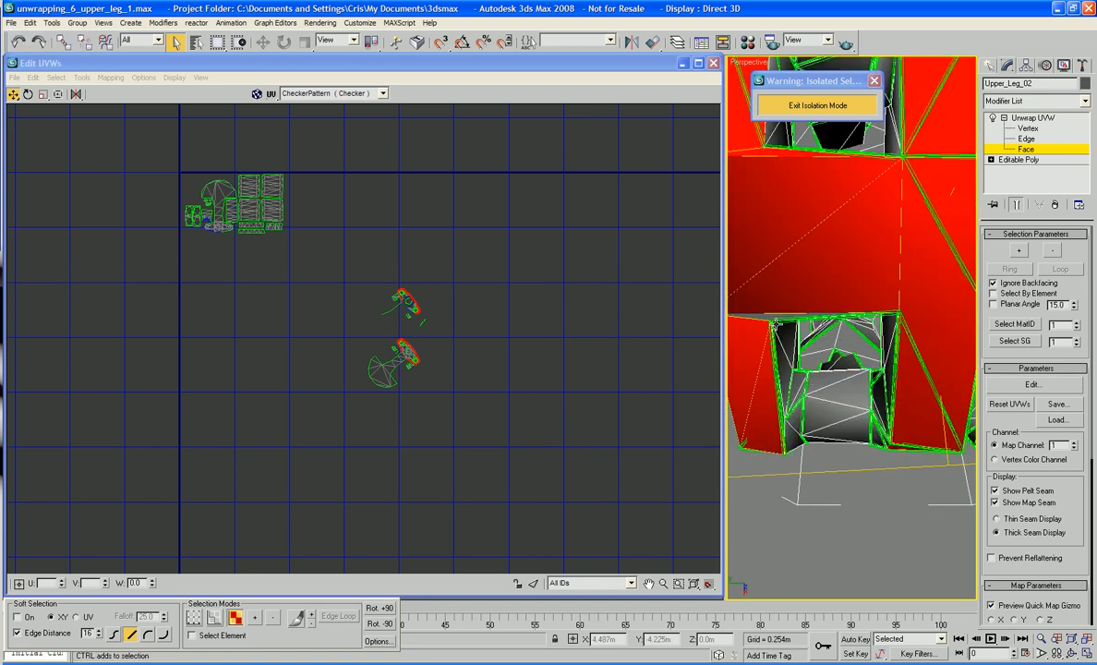
middle_click_drag(774, 316, 738, 335, "alt")
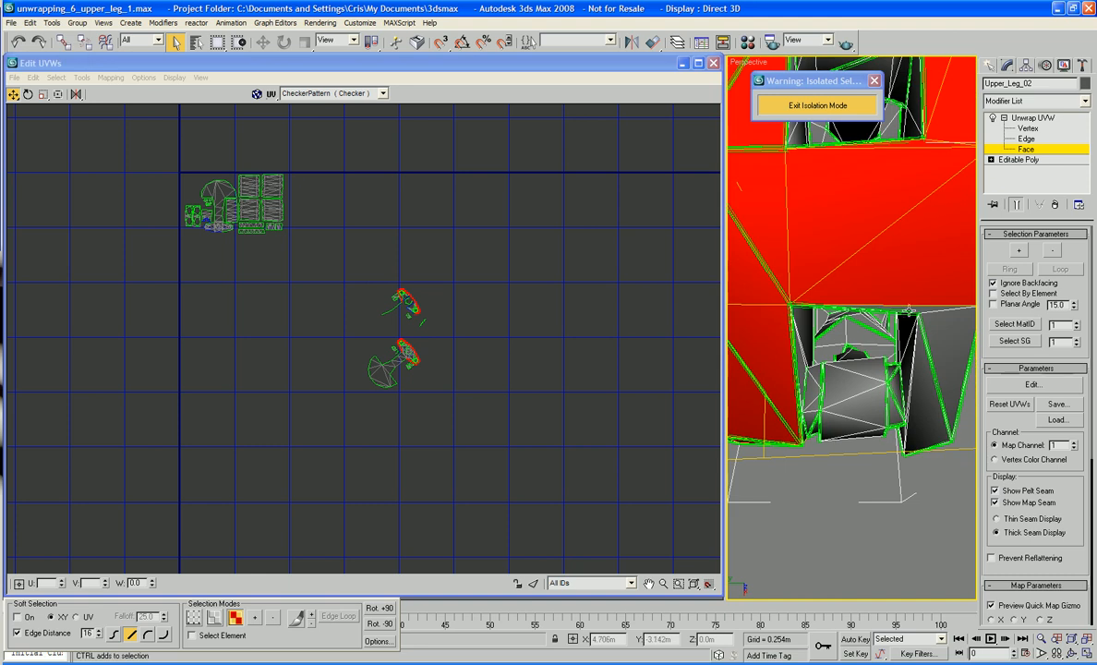
left_click(943, 352, "ctrl")
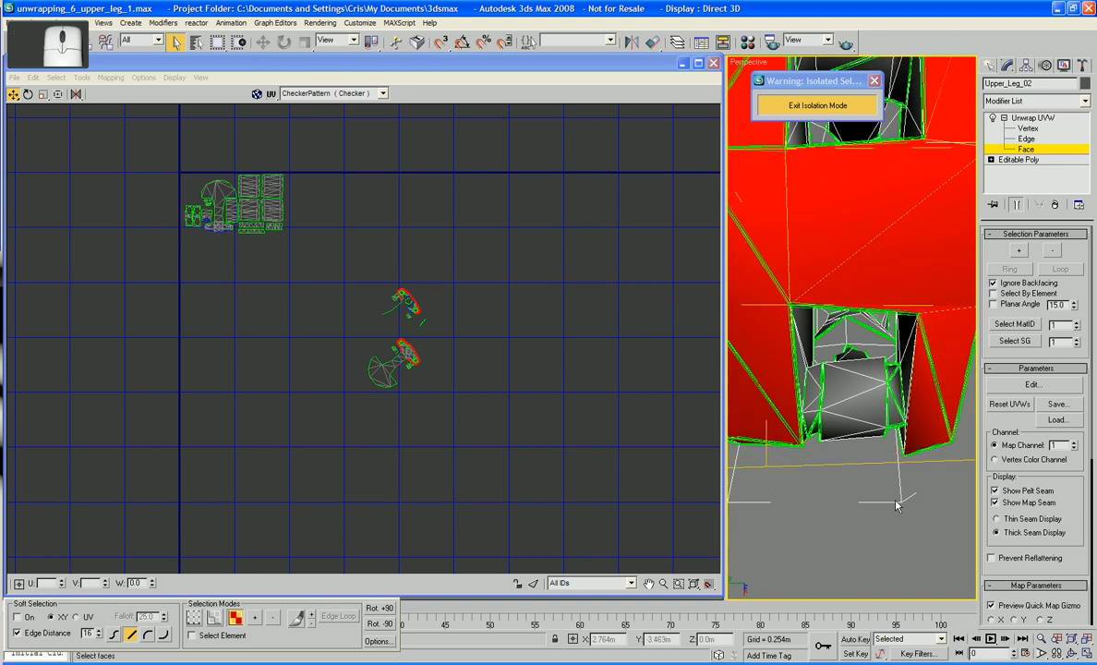
Step: Add the remaining faces curving up both end blocks on that side of the leg, and check the selection all round
scroll(909, 420, "down", 5)
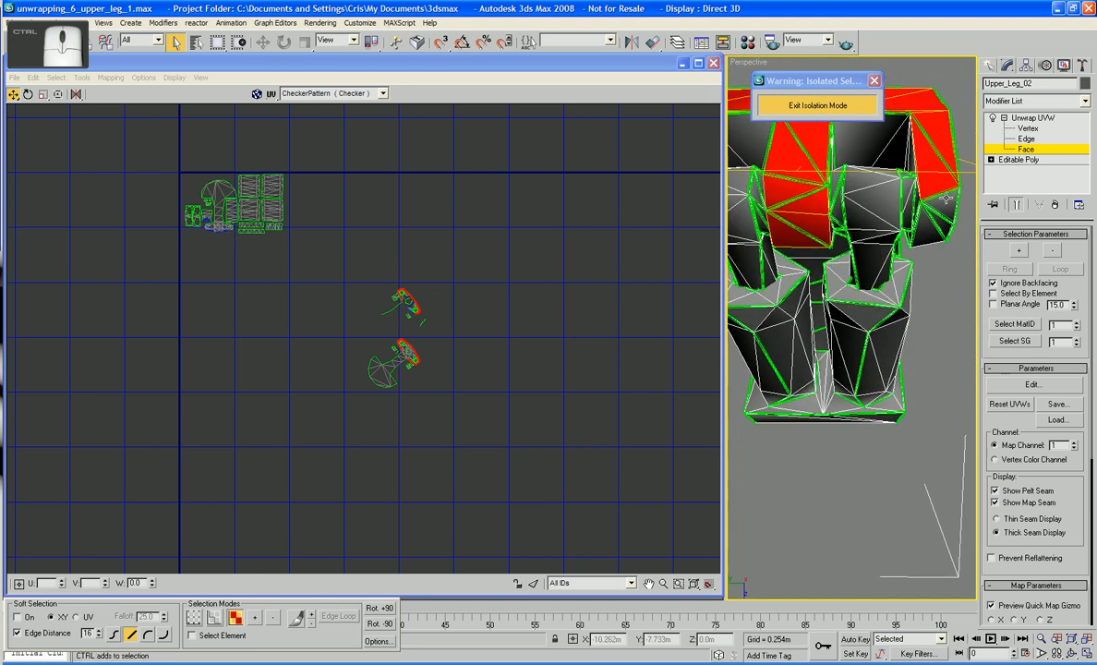
left_click(925, 229, "ctrl")
middle_click_drag(925, 229, 857, 238, "alt")
left_click(858, 233, "ctrl")
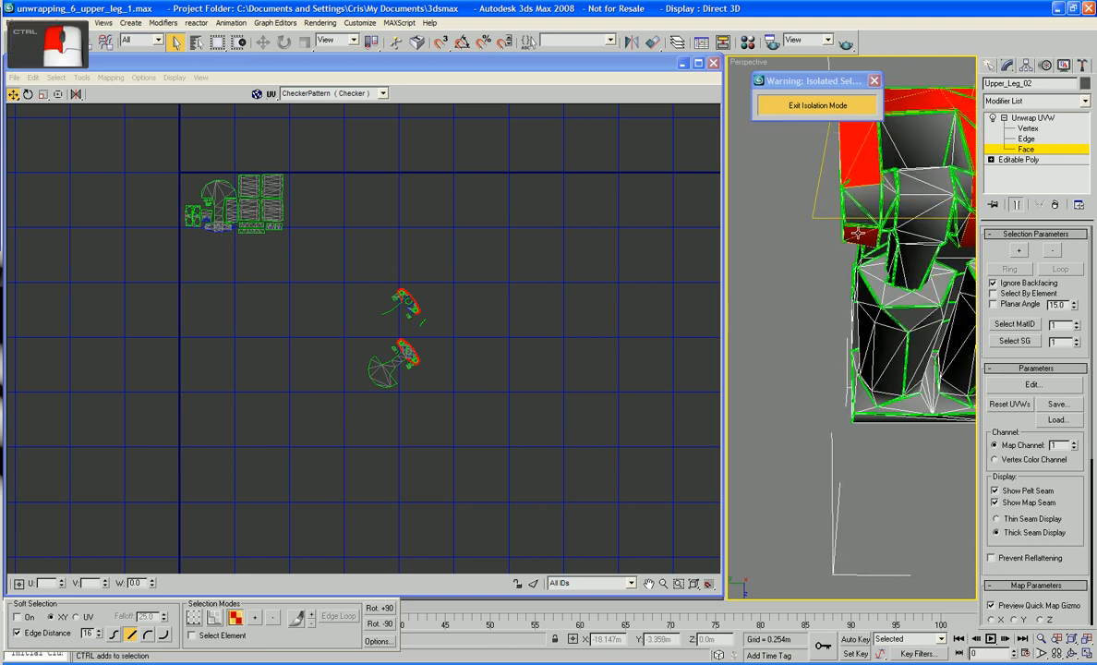
left_click(863, 210, "ctrl")
scroll(865, 204, "down", 2)
middle_click_drag(867, 202, 923, 211, "alt")
middle_click_drag(1062, 445, 739, 399, "alt")
scroll(655, 392, "up", 6)
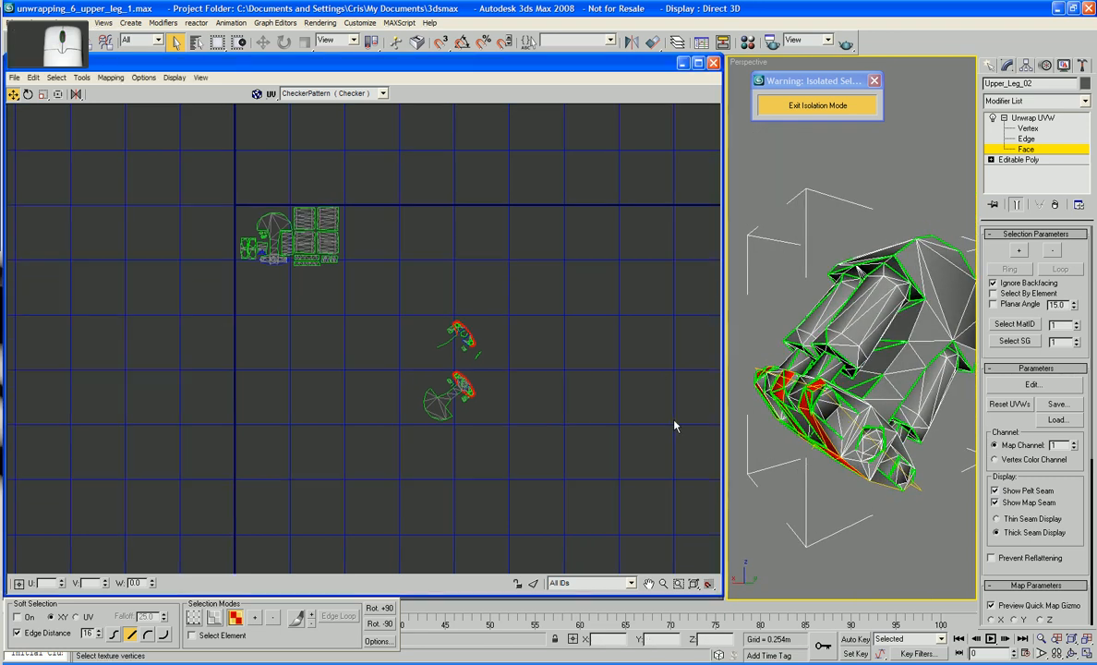
middle_click_drag(271, 342, 421, 372)
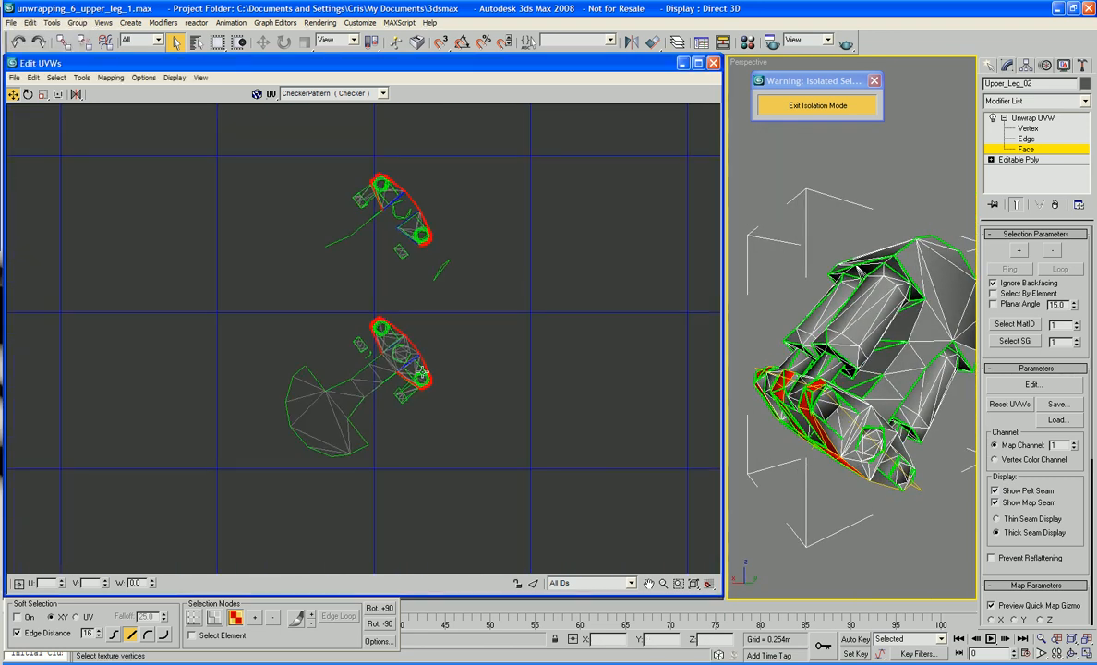
right_click(427, 368)
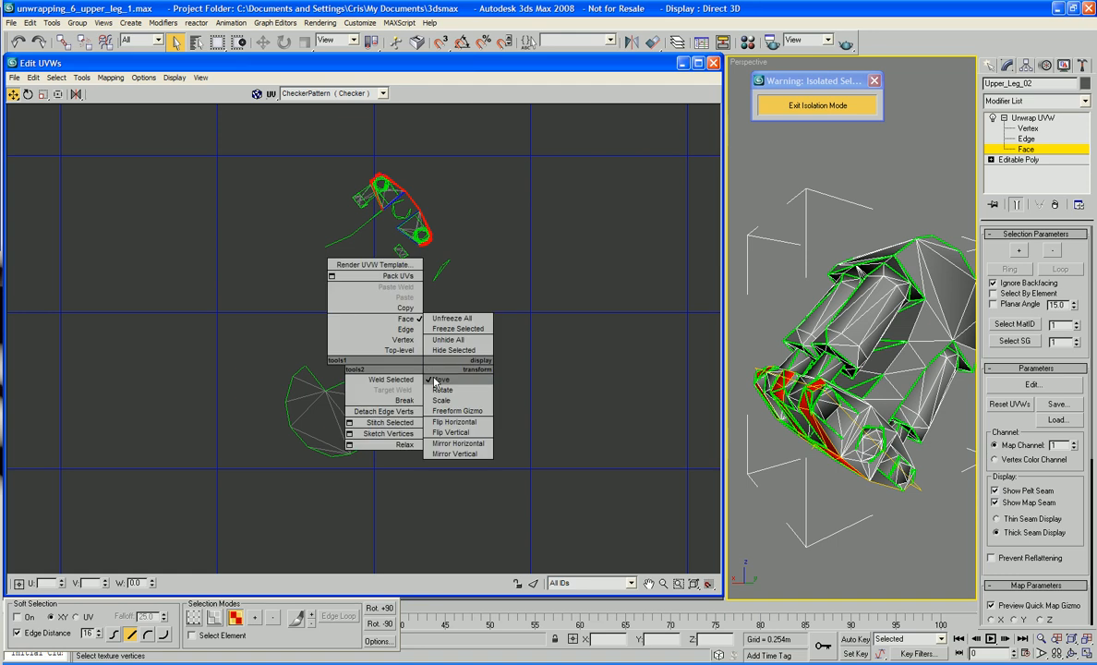
left_click(421, 394)
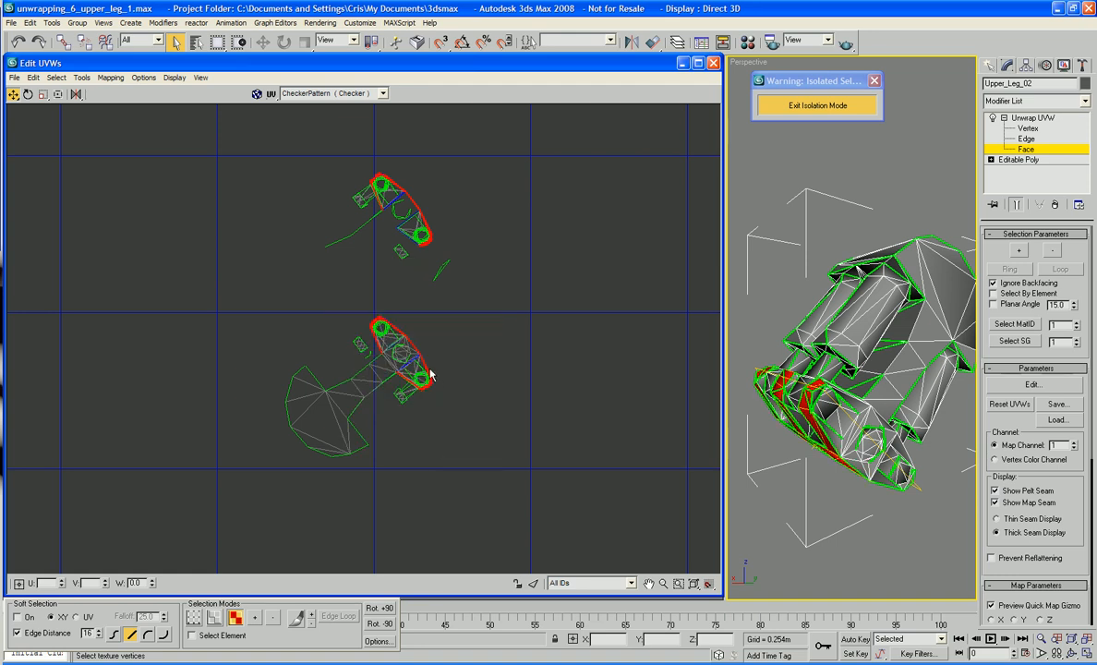
left_click_drag(425, 368, 558, 361)
scroll(558, 361, "down", 3)
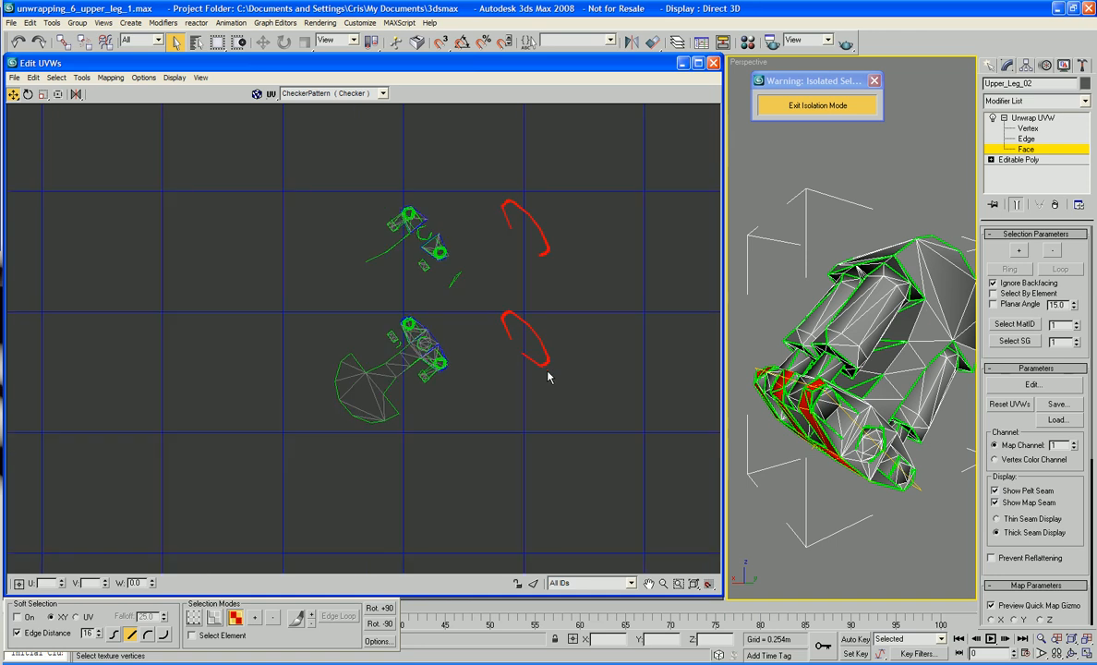
key("ctrl+z")
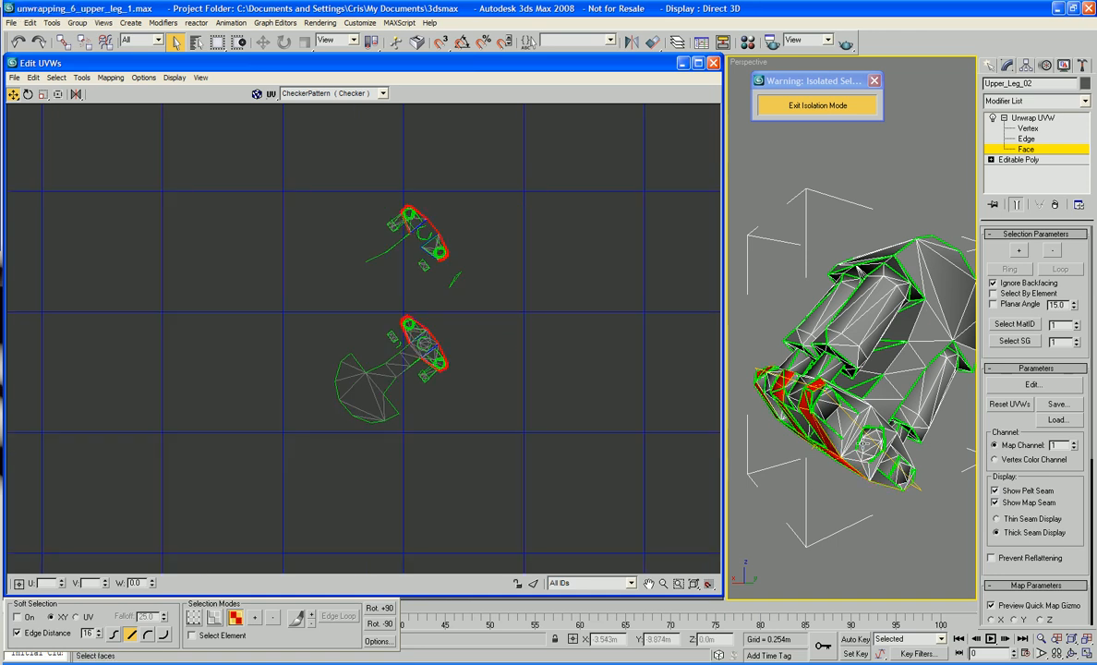
Step: Break the selected lower block faces from the UV layout and move them into the empty area beside the other clusters
middle_click_drag(864, 443, 711, 392, "alt")
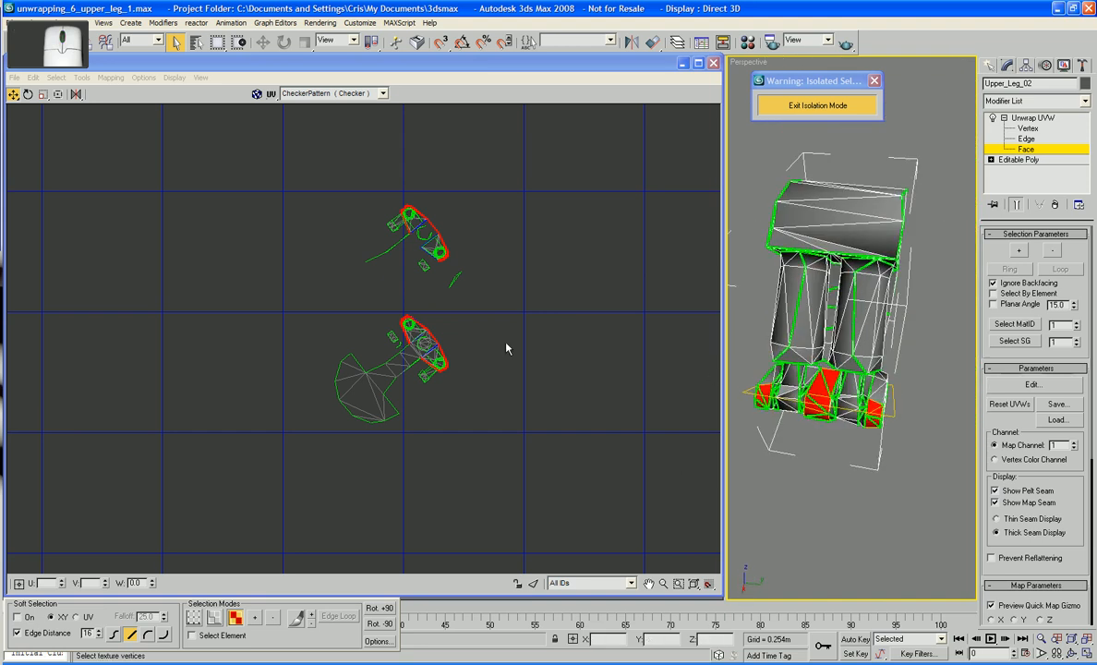
scroll(504, 355, "up", 2)
scroll(477, 399, "up", 2)
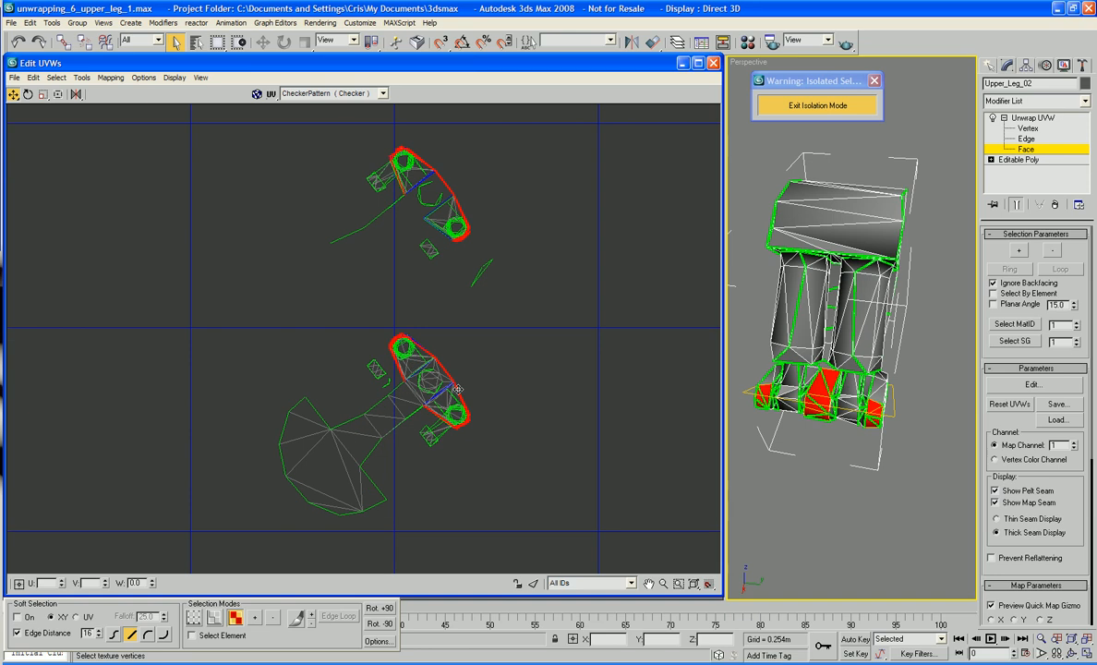
right_click(457, 390)
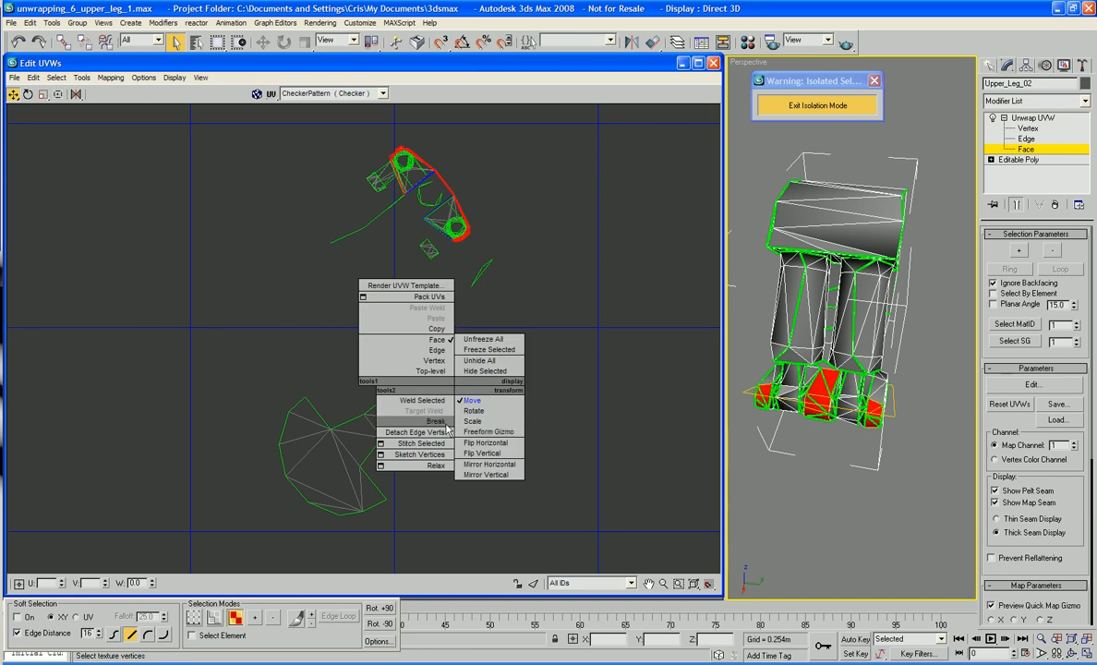
left_click(447, 422)
left_click_drag(465, 412, 615, 385)
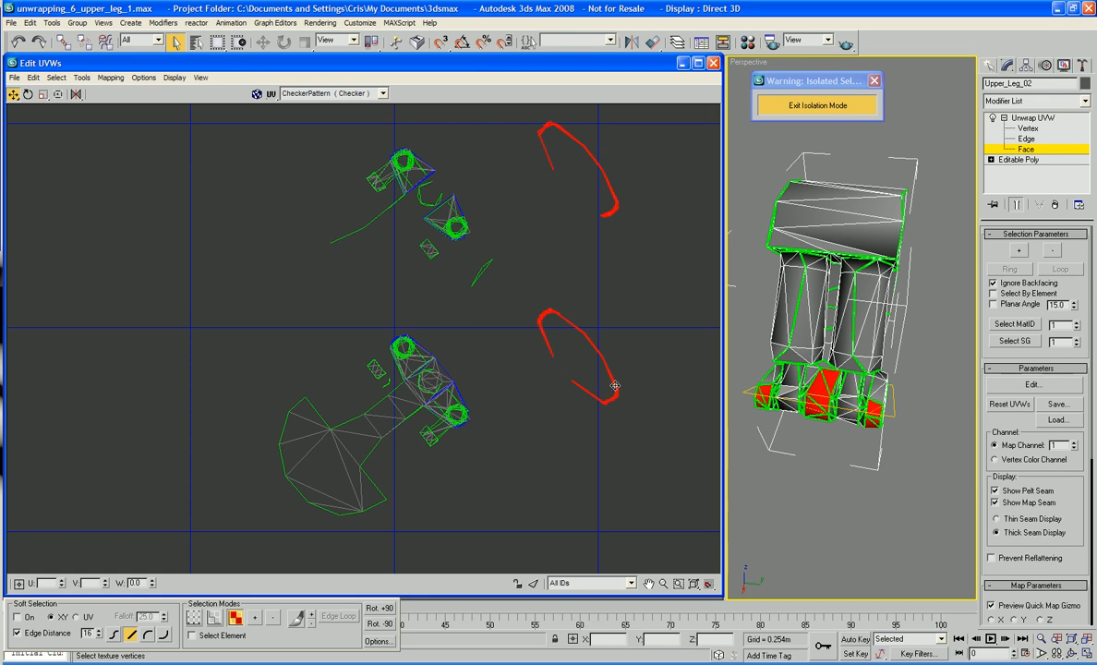
Step: Move the finished UV clusters from the upper corner of the UV tile to just outside its left edge
scroll(561, 455, "down", 3)
scroll(498, 486, "down", 3)
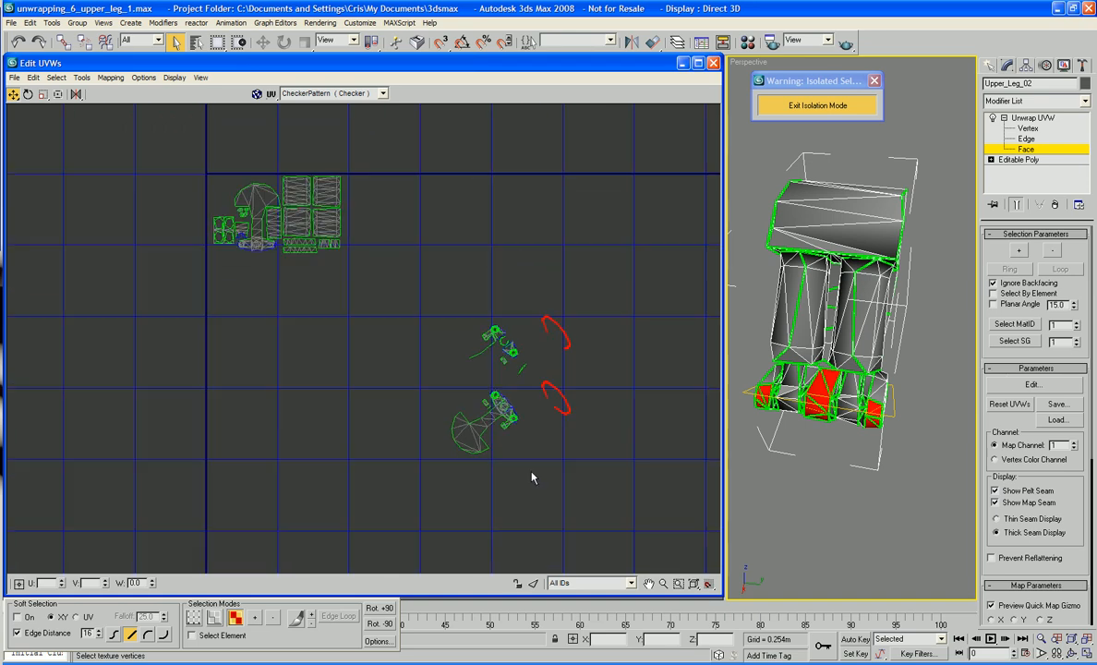
left_click_drag(420, 323, 221, 212)
left_click_drag(361, 278, 250, 277)
left_click(338, 315)
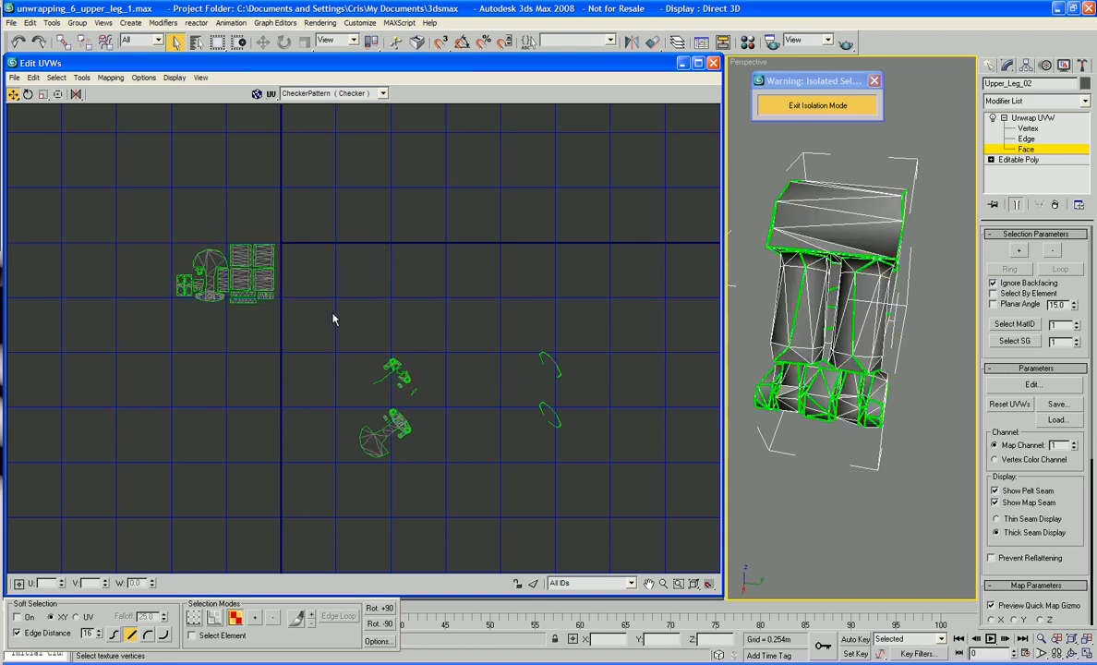
Step: Move the remaining leg clusters out of the UV tile, below the finished clusters, leaving the broken-off block faces in place
left_click_drag(334, 314, 443, 486)
left_click_drag(396, 427, 248, 413)
left_click(392, 421)
middle_click_drag(494, 455, 449, 431)
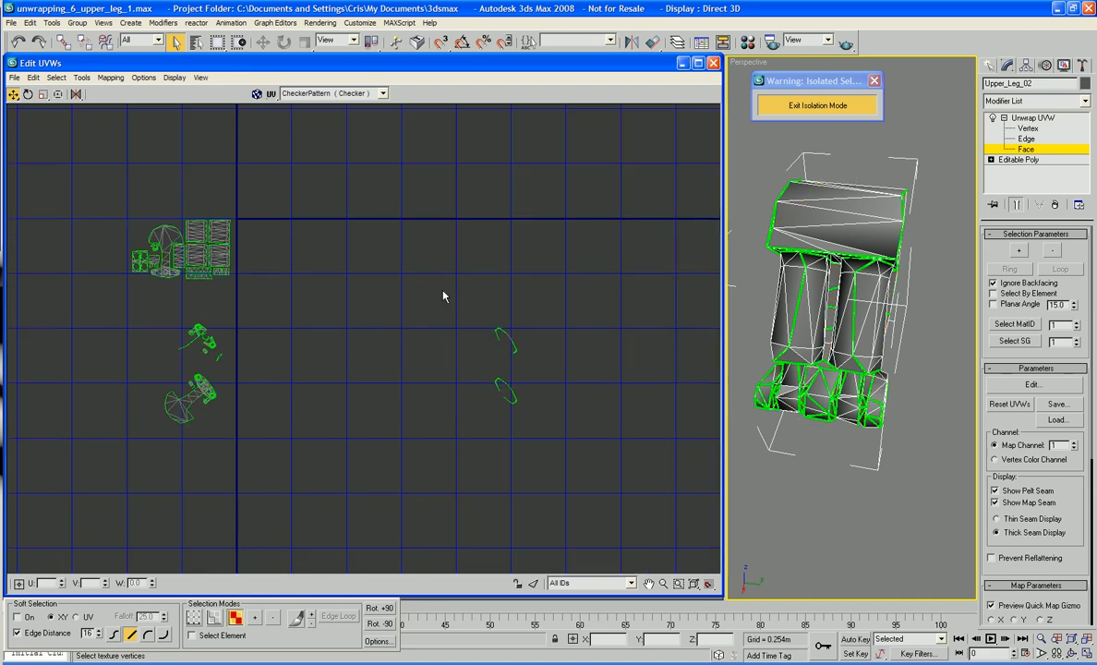
Step: Flatten-map the broken-off block faces with a face angle threshold of 75 and Rotate Clusters turned off
left_click_drag(443, 296, 582, 464)
left_click(111, 78)
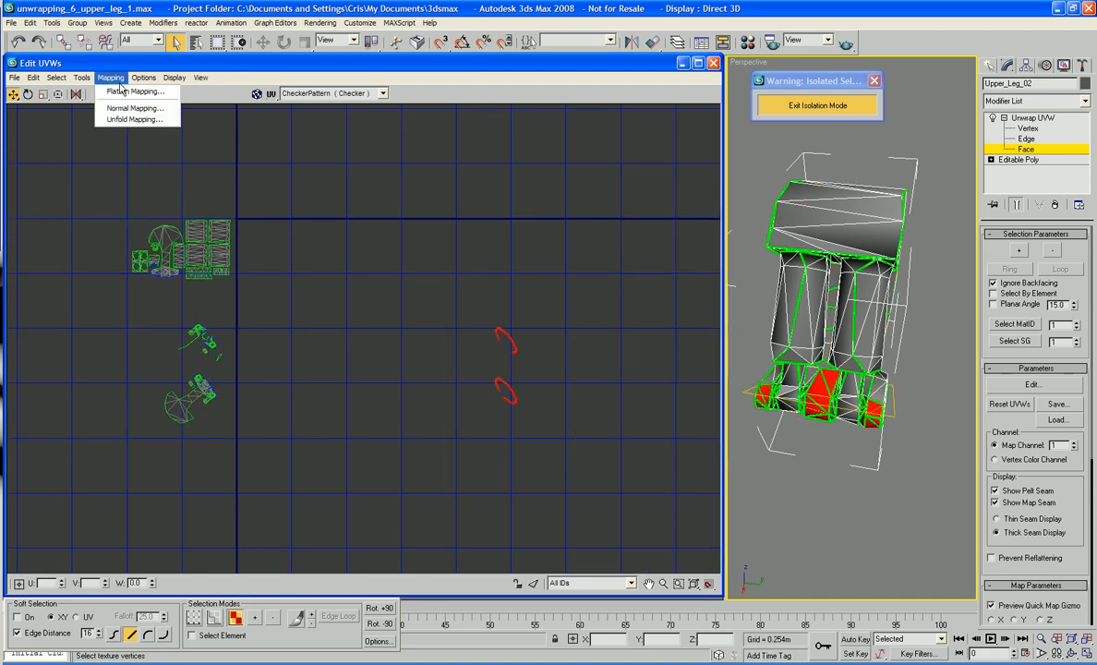
left_click(116, 90)
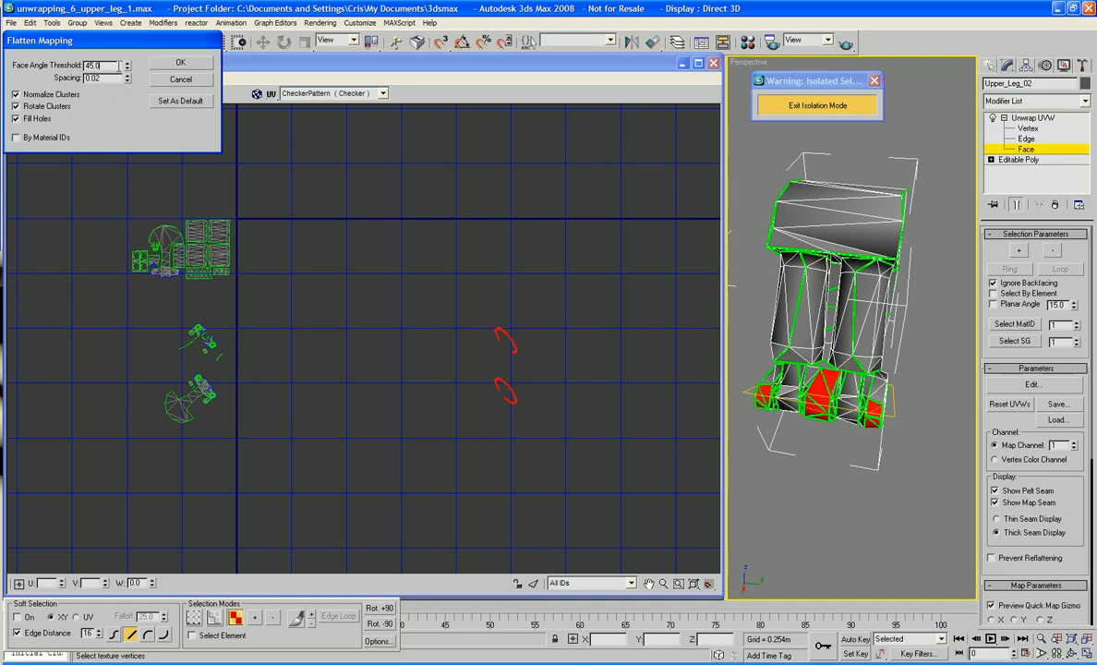
type("75")
left_click(172, 65)
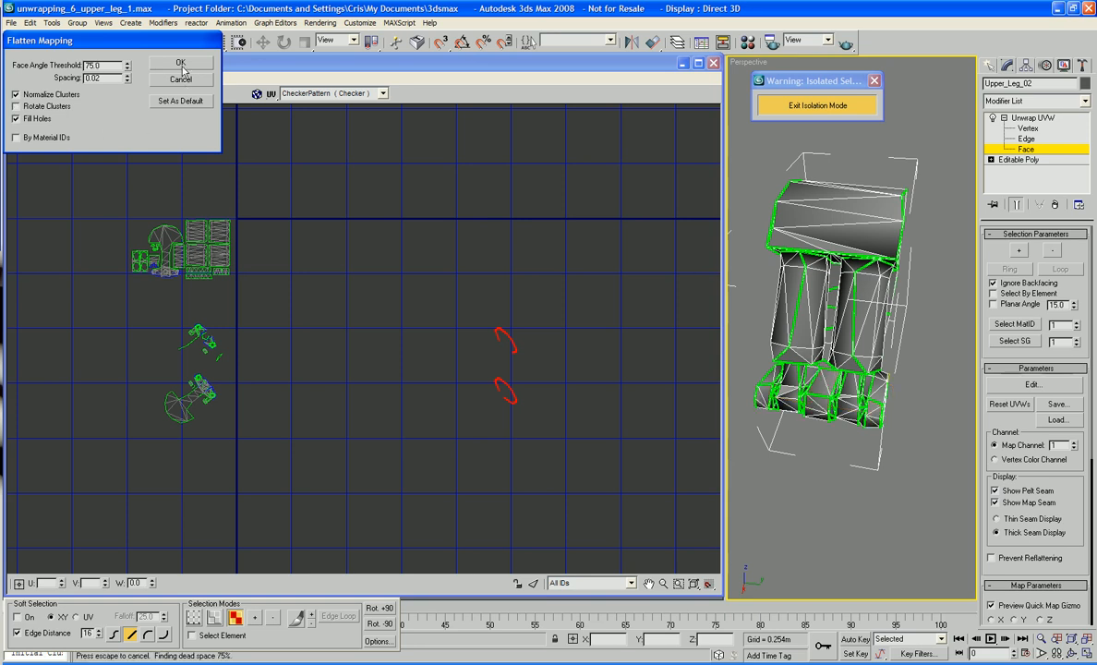
Step: Inspect the small trapezoidal piece among the flattened clusters and switch the UV editor to vertex level
scroll(457, 203, "down", 5)
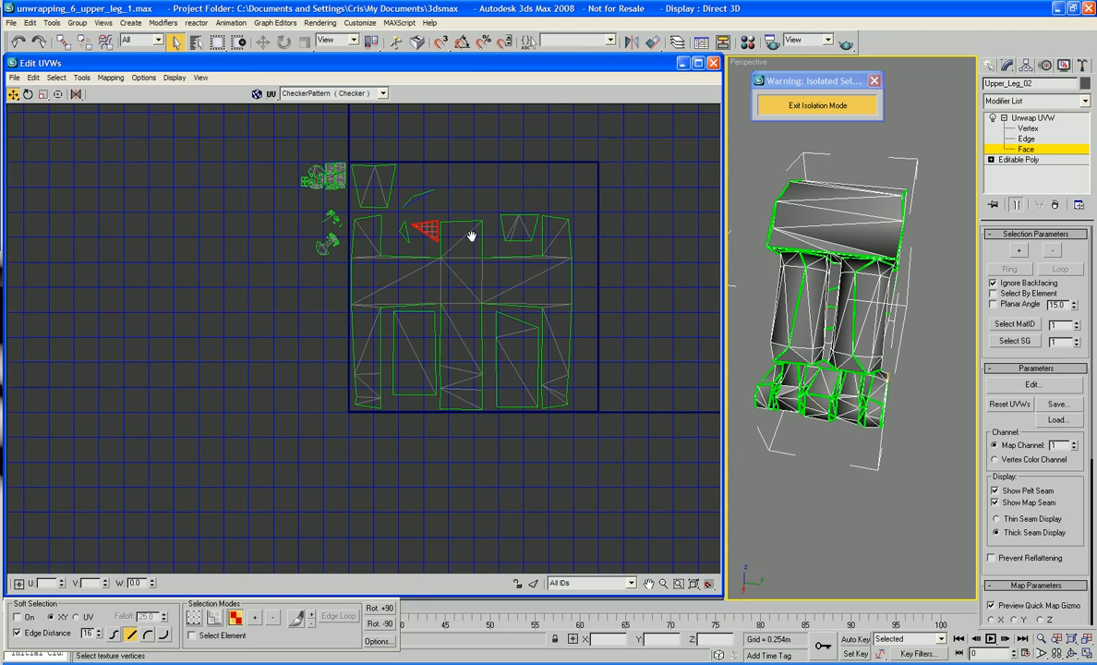
scroll(476, 258, "up", 3)
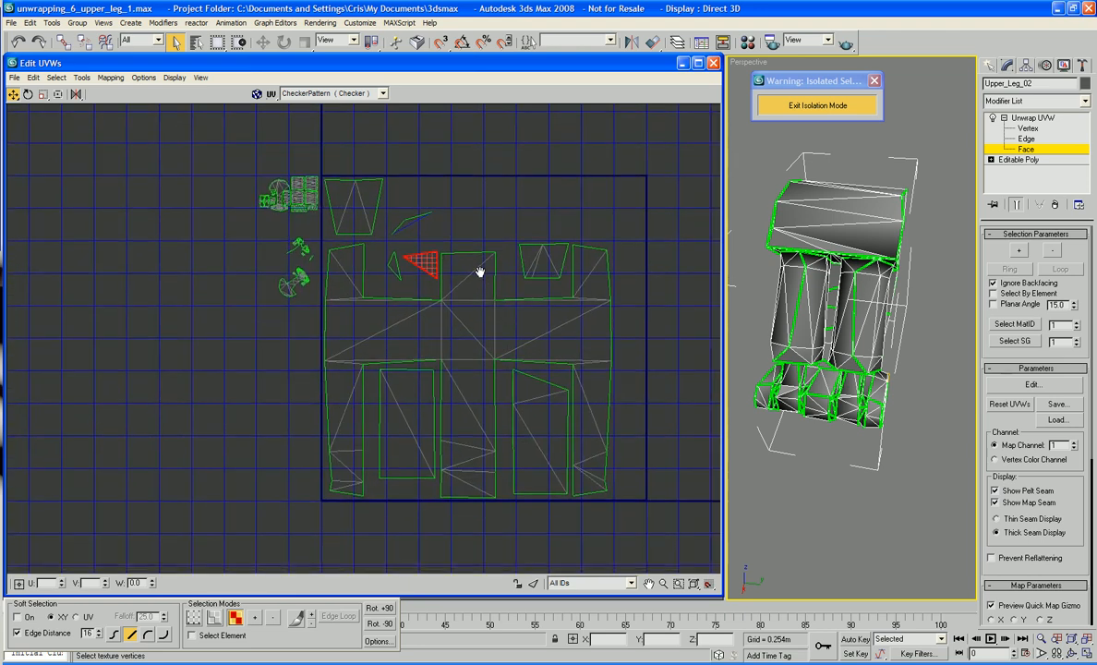
left_click(482, 214)
left_click(529, 254)
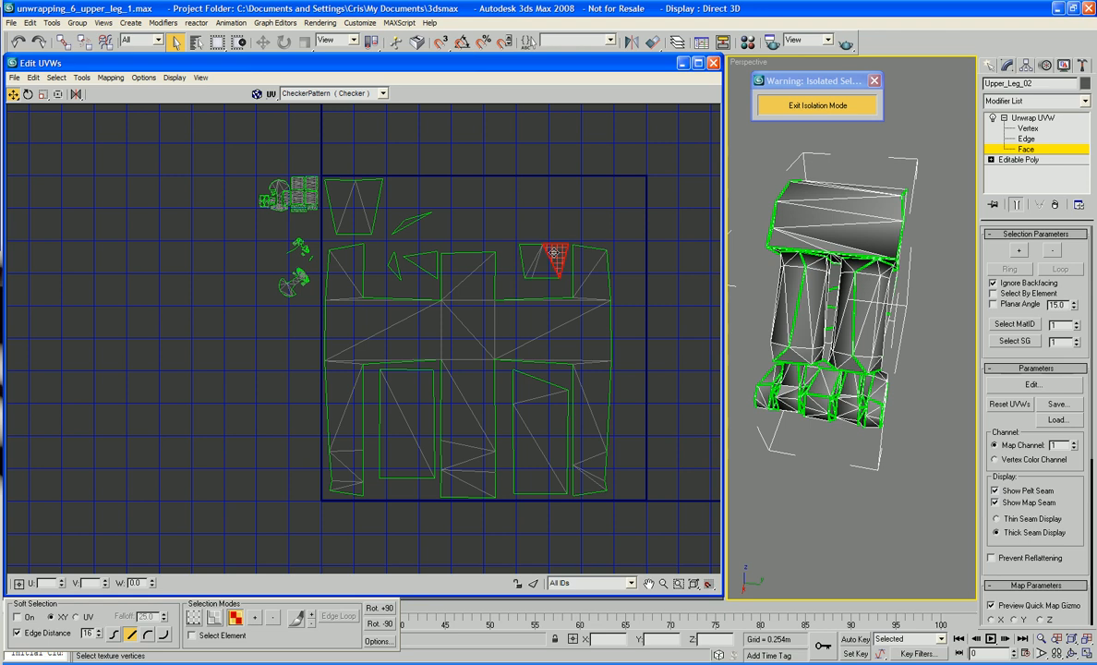
left_click(539, 191)
right_click(526, 195)
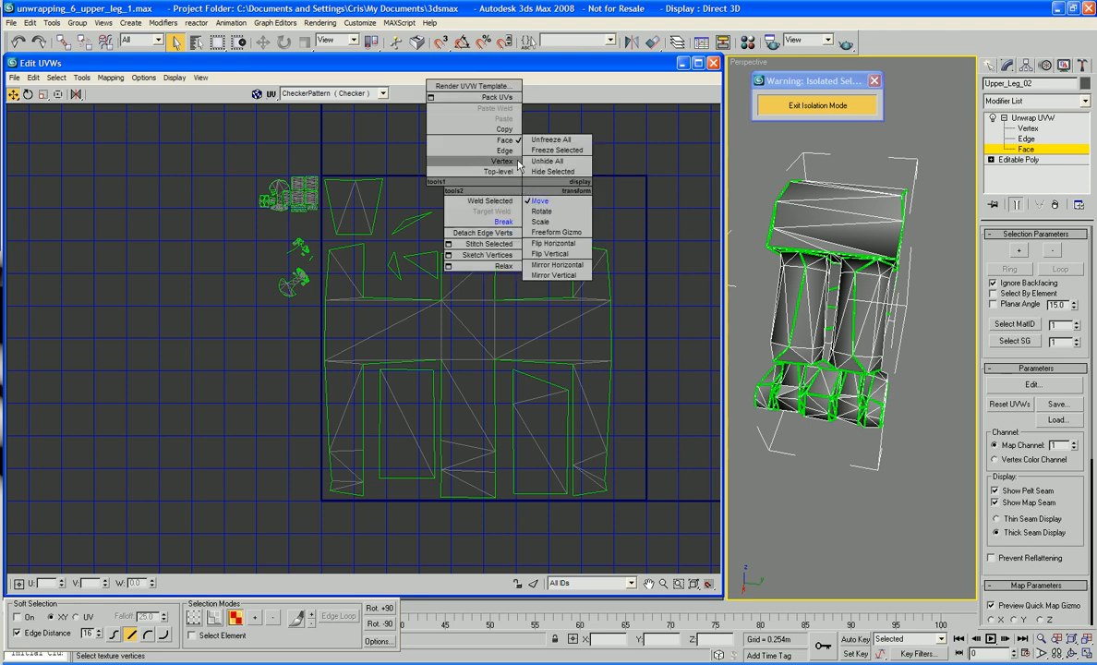
left_click(506, 161)
Step: Rotate the small trapezoidal cluster about 90 degrees and place it just above the upper right arm of the large block cluster
left_click(520, 244)
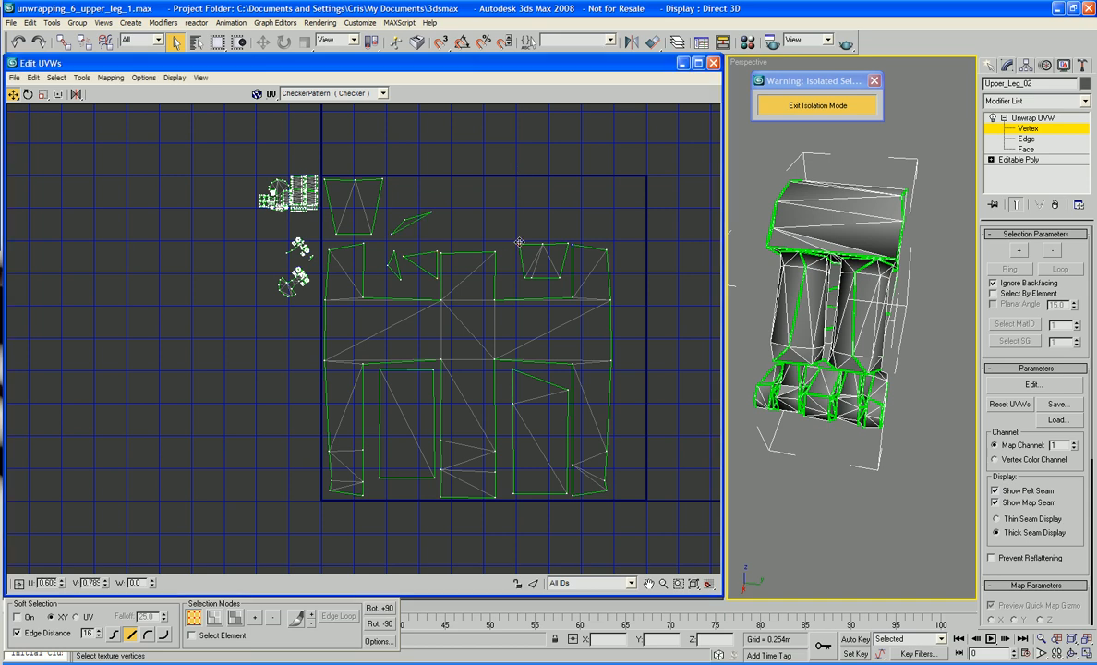
left_click_drag(547, 281, 571, 292)
right_click(550, 280)
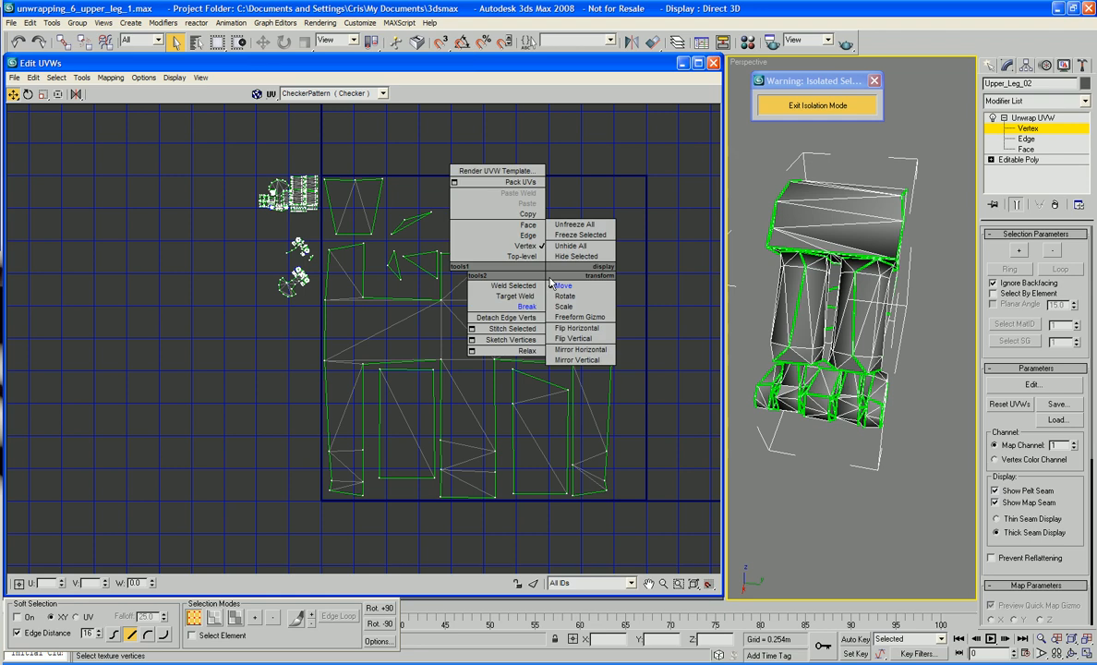
left_click(524, 263)
left_click_drag(525, 277, 547, 401)
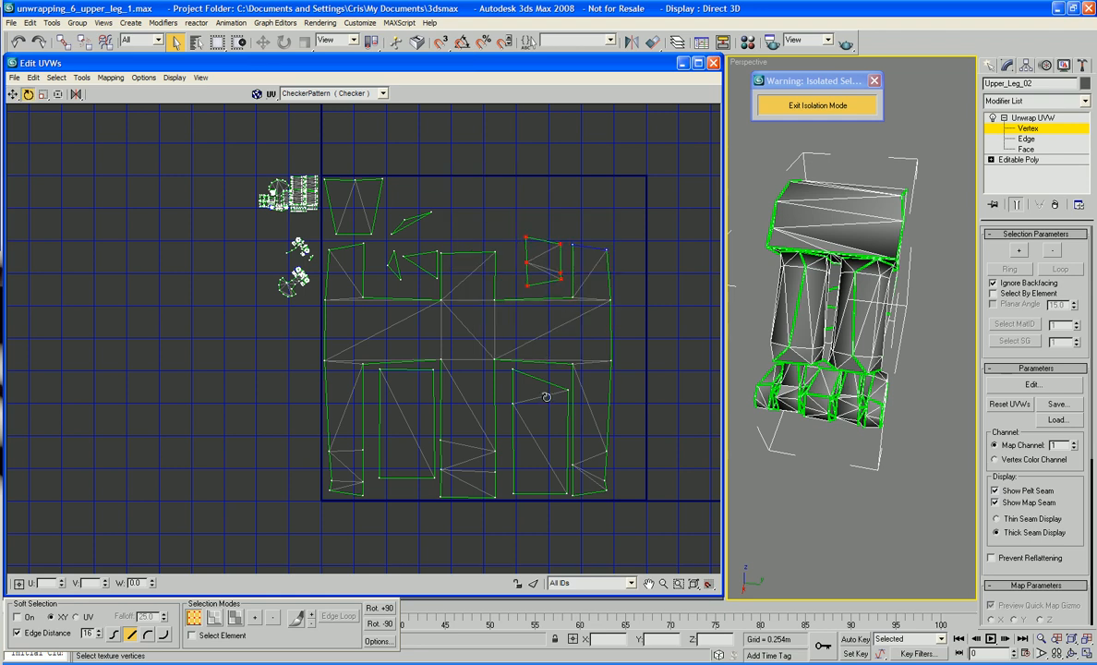
right_click(550, 277)
left_click(551, 287)
left_click_drag(552, 286, 606, 234)
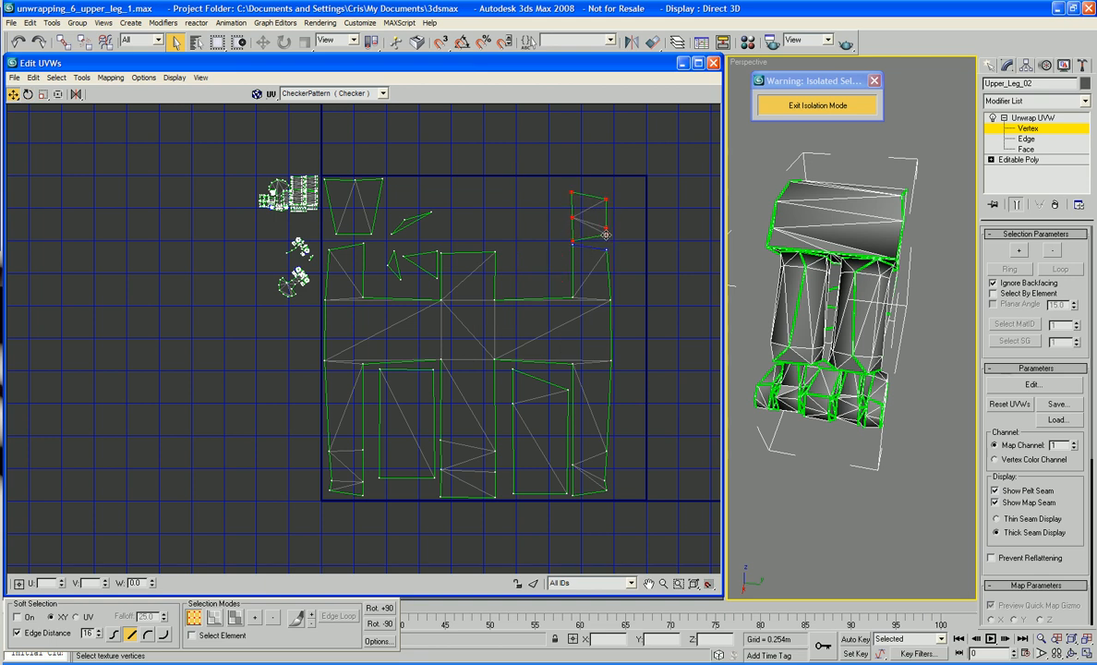
Step: Rotate the larger trapezoidal cluster at the UV tile's upper left corner by about 90 degrees
middle_click_drag(401, 275, 450, 287)
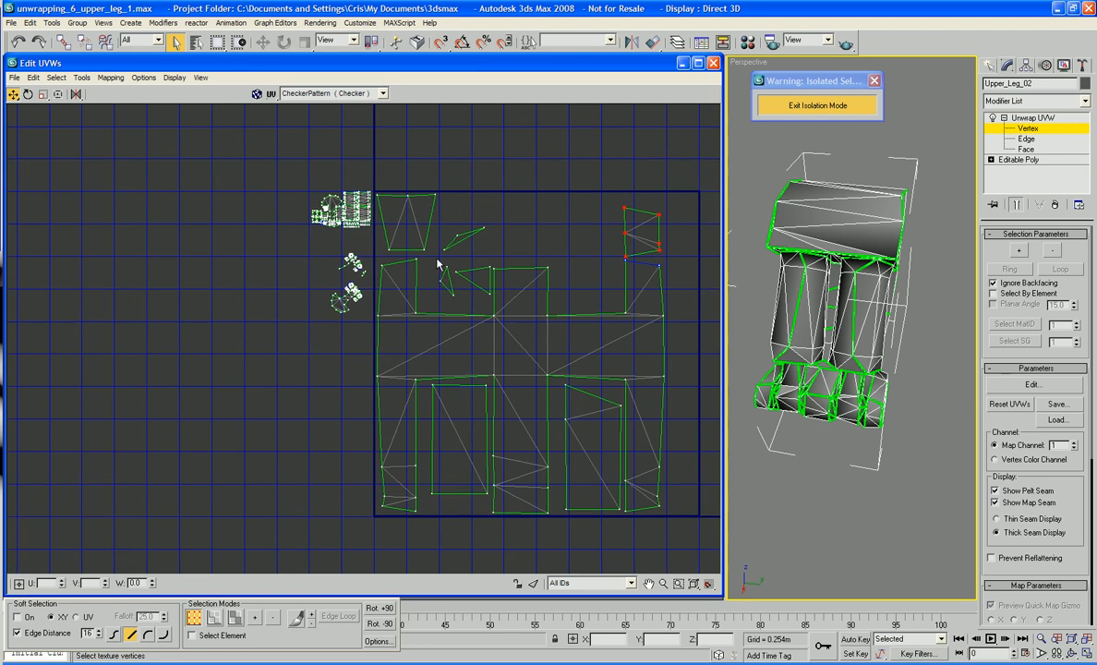
left_click(424, 247)
left_click(437, 196)
left_click_drag(374, 238, 355, 252)
right_click(396, 257)
left_click(395, 275)
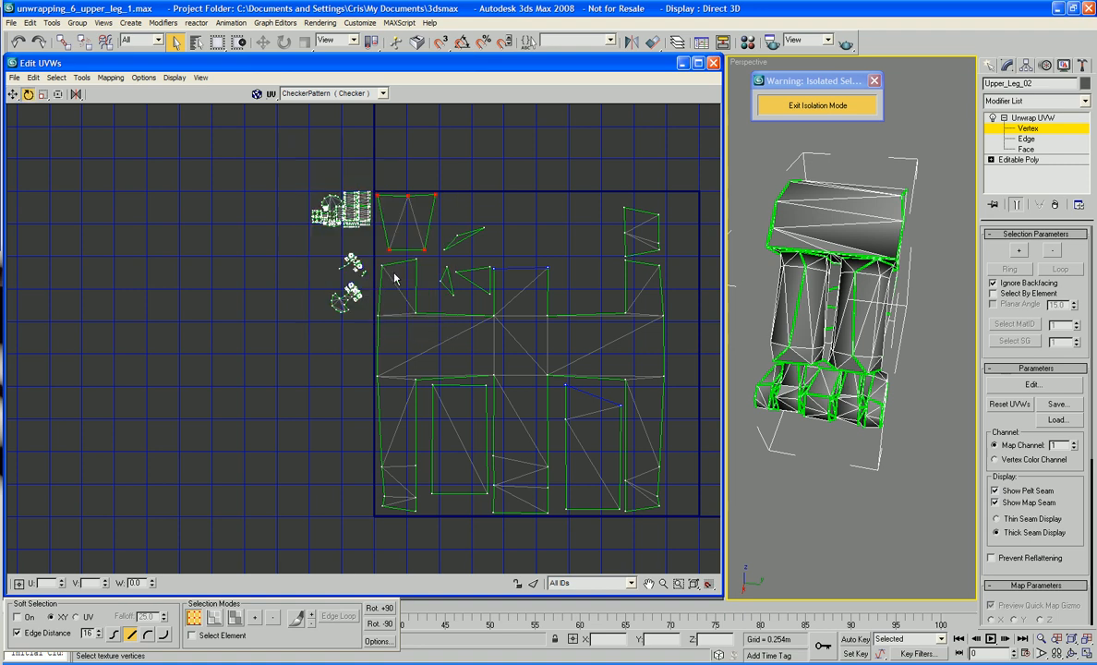
left_click_drag(390, 249, 393, 364)
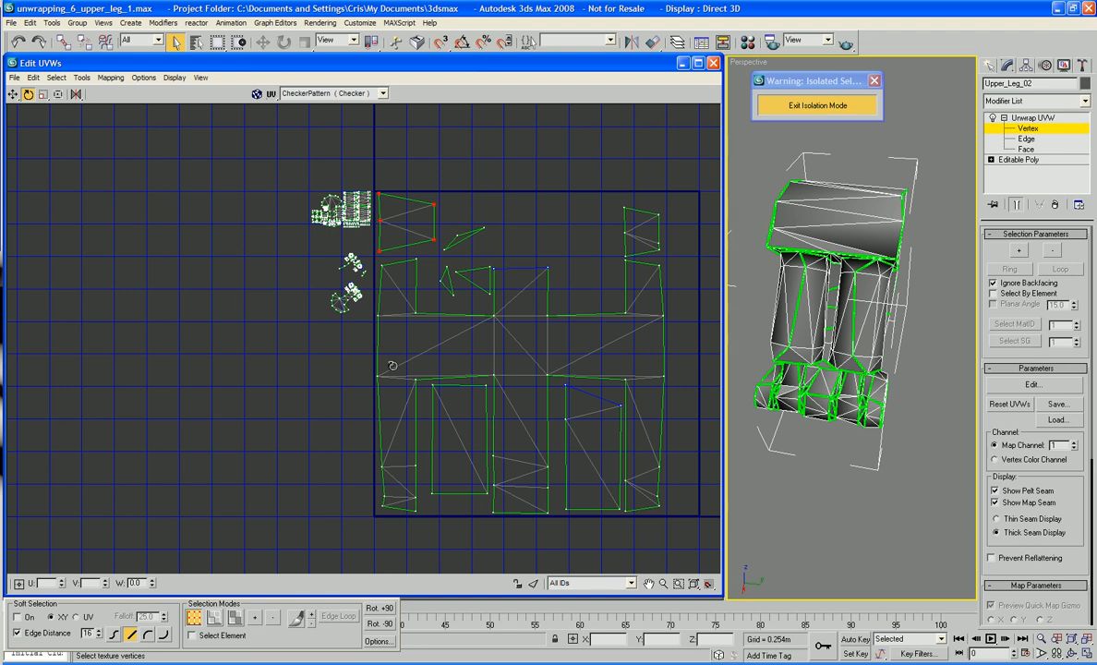
Step: Move the rotated trapezoidal cluster just above the central column of the large block cluster
right_click(397, 238)
left_click(415, 245)
left_click(379, 221)
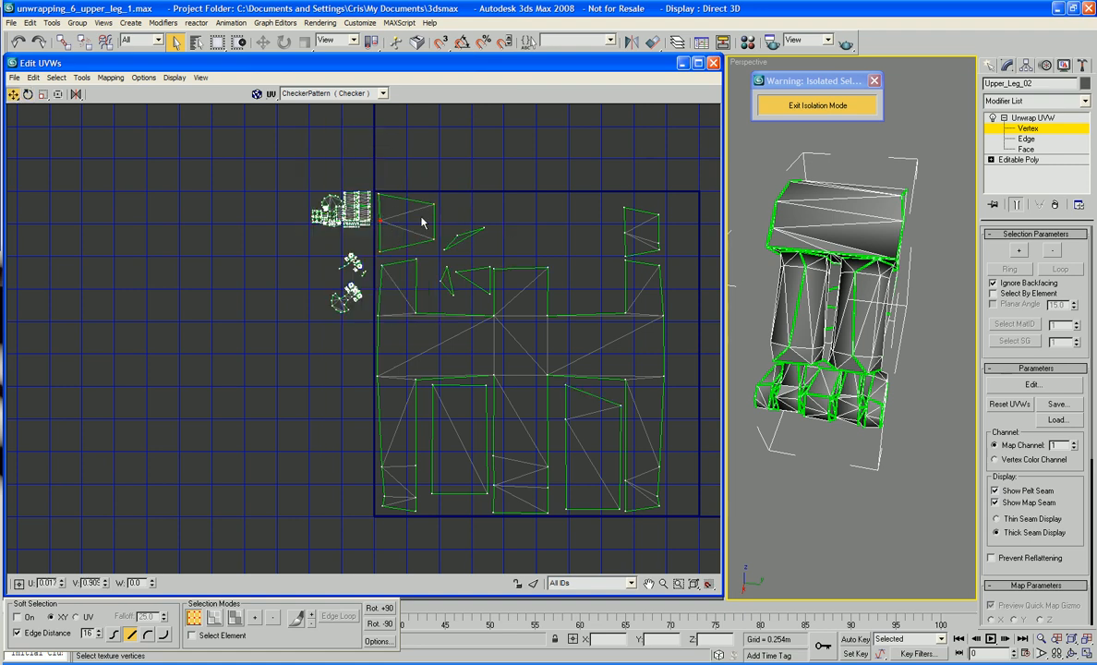
left_click_drag(381, 250, 379, 252)
left_click_drag(375, 257, 377, 254)
left_click_drag(434, 241, 549, 254)
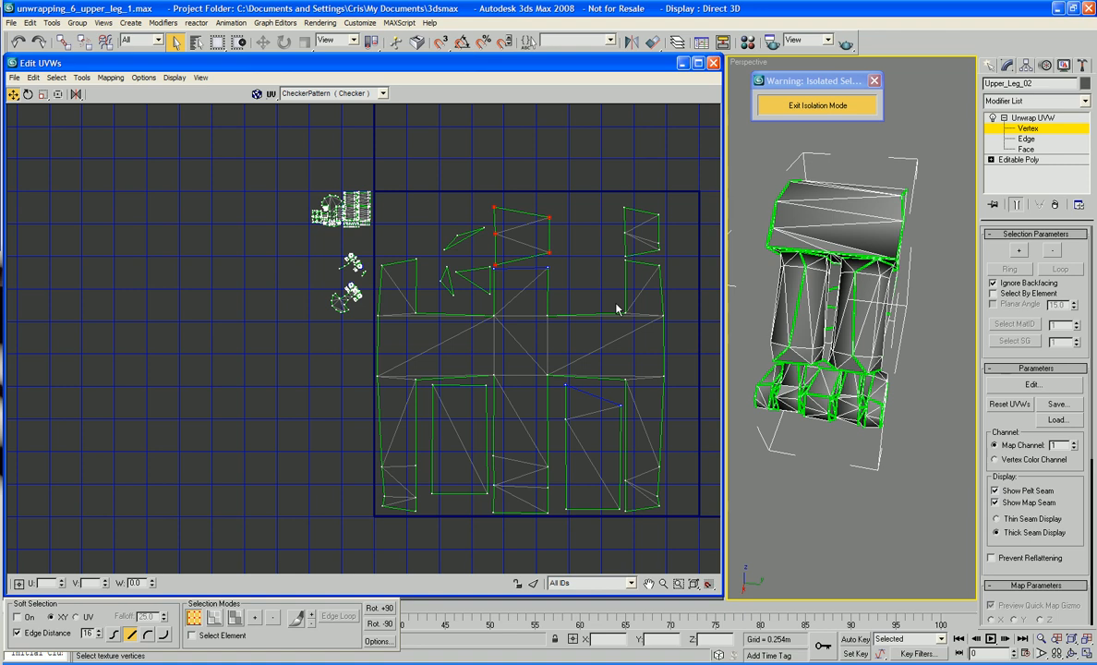
Step: Scale all the block clusters inside the UV tile down together to about 60 percent of their size
left_click_drag(673, 196, 379, 517)
right_click(398, 369)
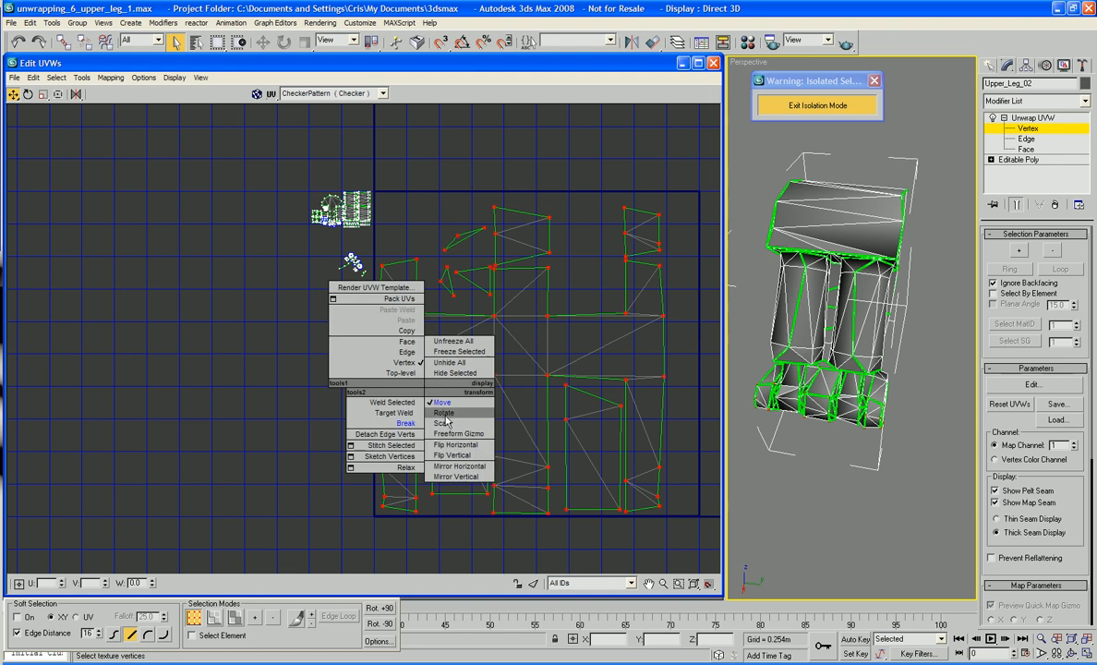
left_click(446, 425)
left_click_drag(543, 374, 547, 420)
left_click(656, 384)
middle_click_drag(656, 384, 619, 380)
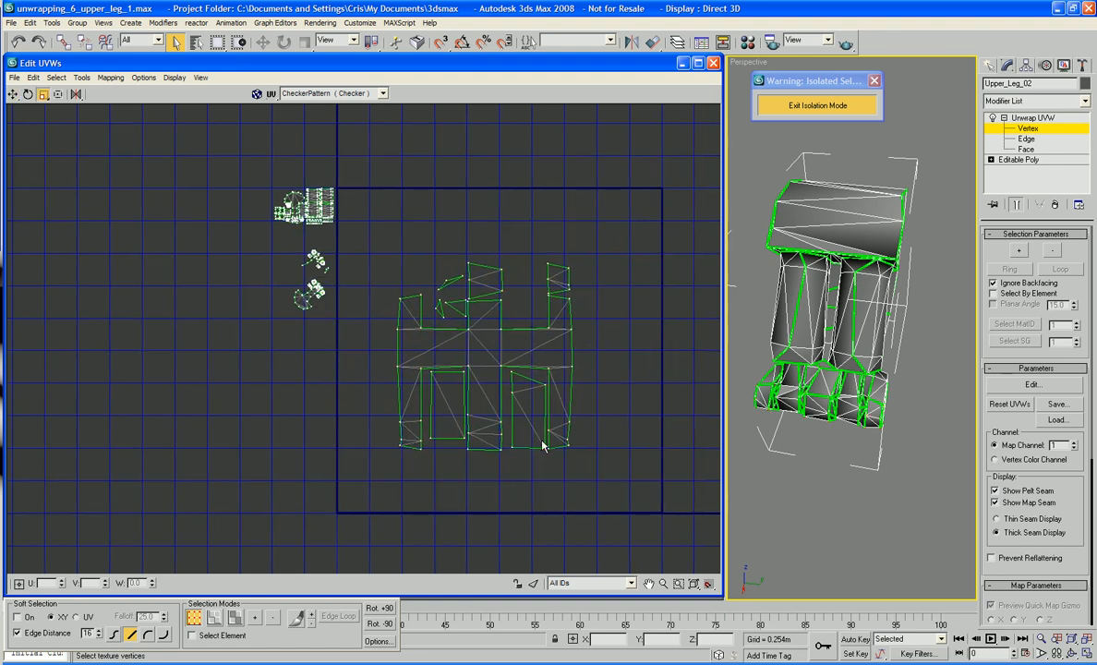
Step: Rotate the slanted rectangular panel's faces about 180 degrees and place them directly above the trapezoid on the central column
left_click(513, 447)
left_click_drag(545, 450, 545, 448)
right_click(608, 374)
left_click(593, 332)
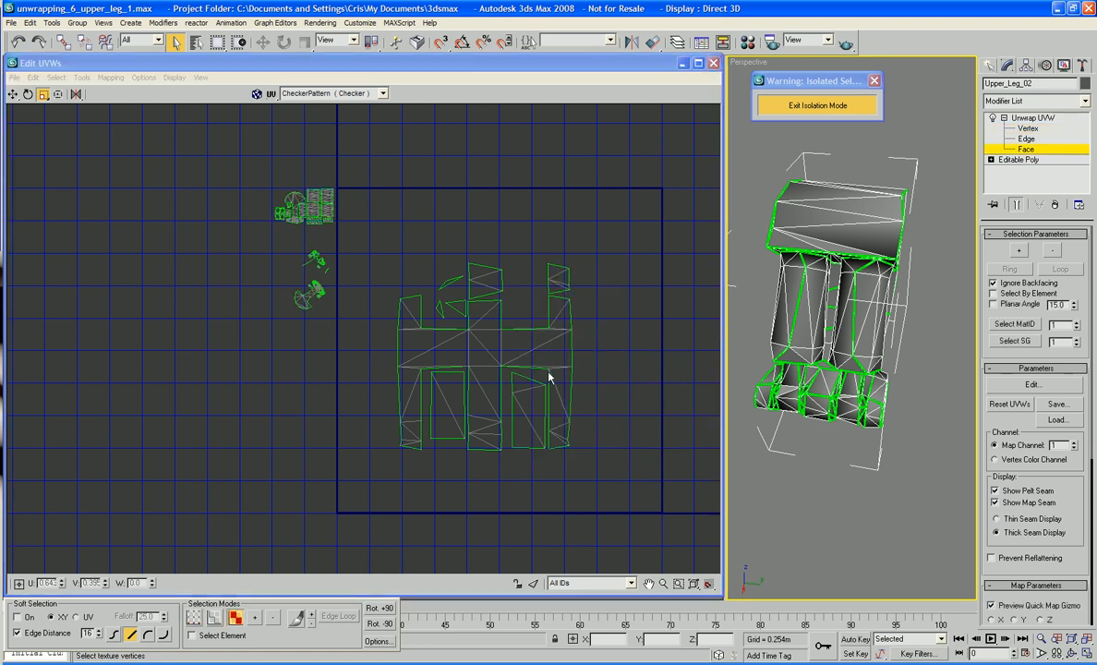
left_click(523, 381)
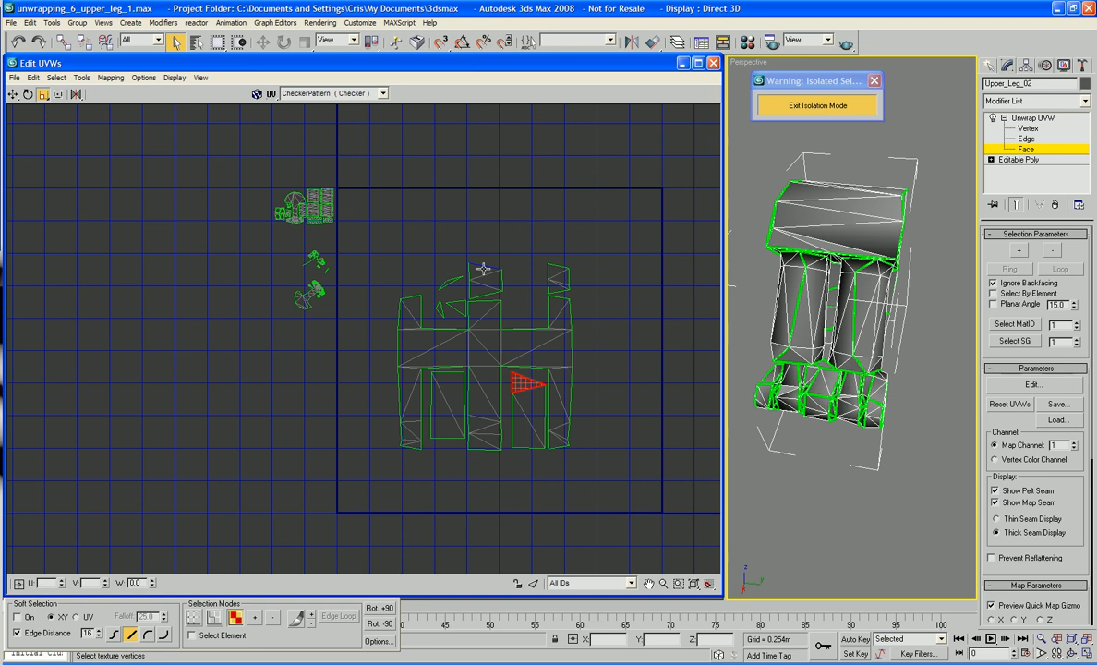
left_click(526, 420)
left_click_drag(529, 477, 518, 195)
right_click(524, 388)
left_click(541, 417)
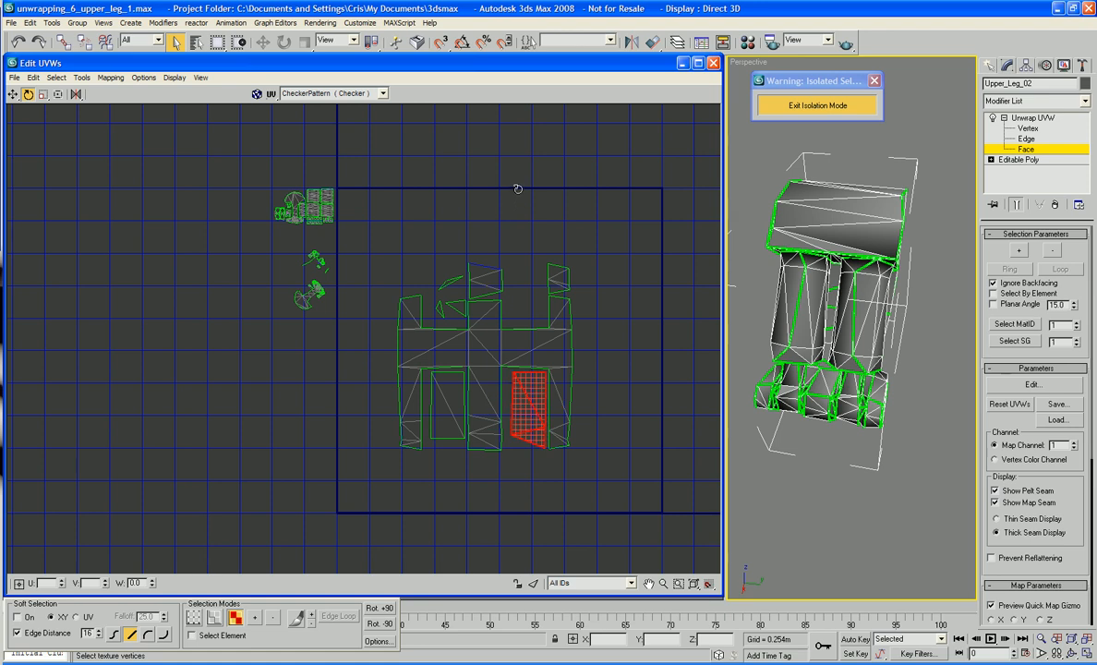
right_click(526, 403)
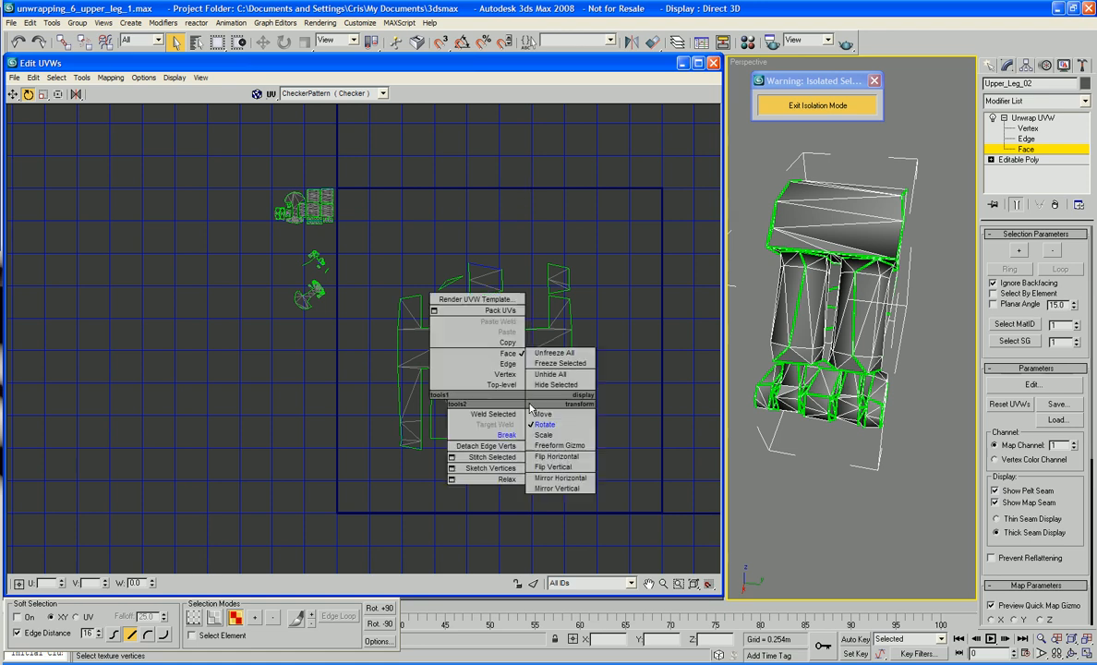
left_click(532, 420)
left_click_drag(521, 275, 491, 233)
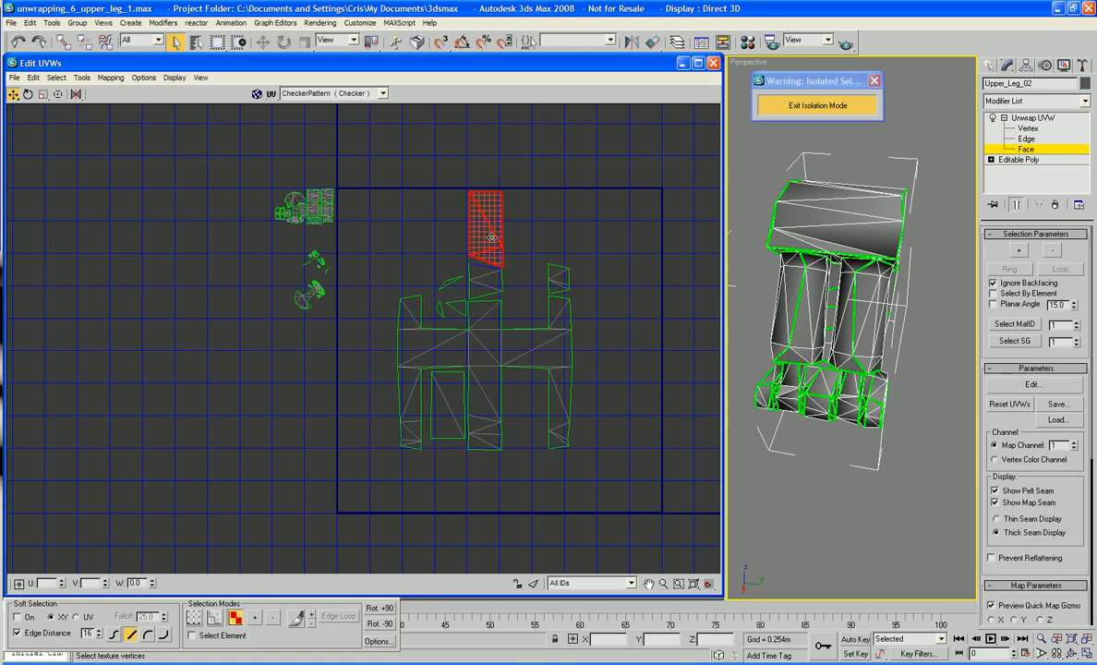
Step: Rotate the remaining rectangular panel's faces about 180 degrees and place them just below the lower end of the central column
left_click(448, 387)
left_click(439, 416)
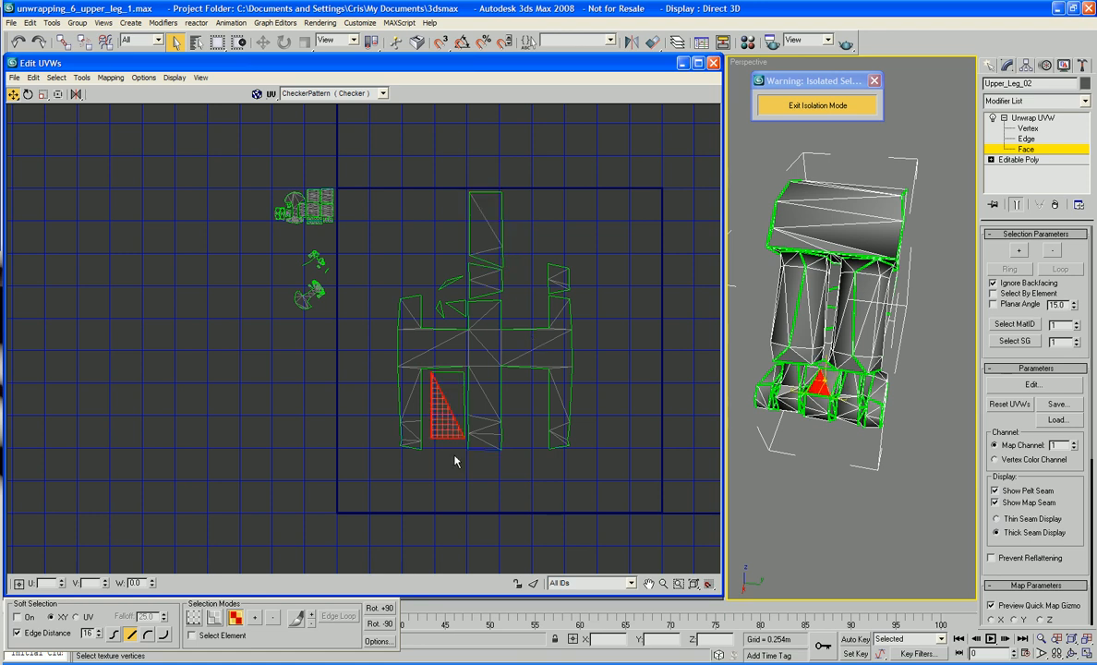
left_click(456, 403, "ctrl")
right_click(443, 415)
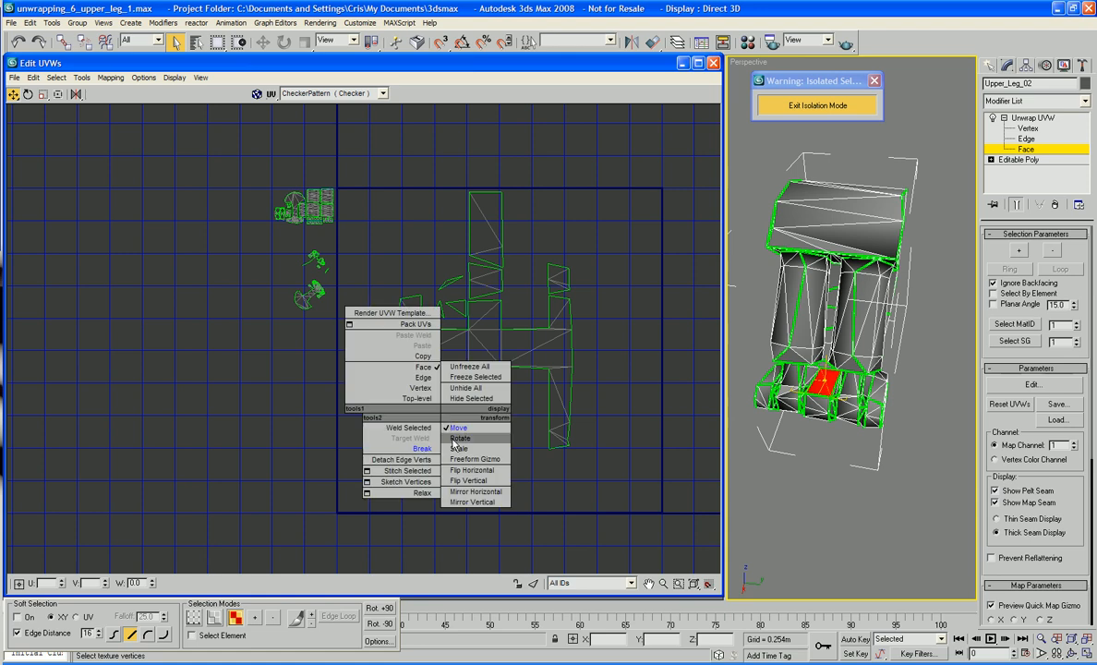
left_click(452, 439)
left_click_drag(437, 428, 439, 203)
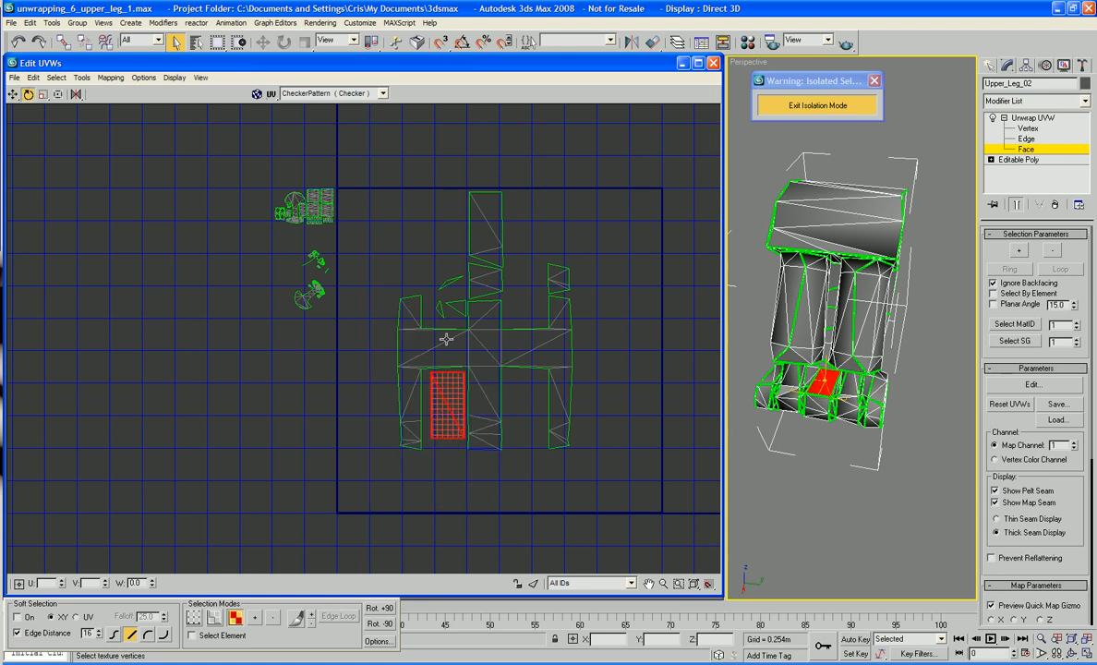
right_click(451, 425)
left_click(466, 450)
left_click_drag(451, 402, 488, 495)
right_click(451, 405)
left_click(453, 415)
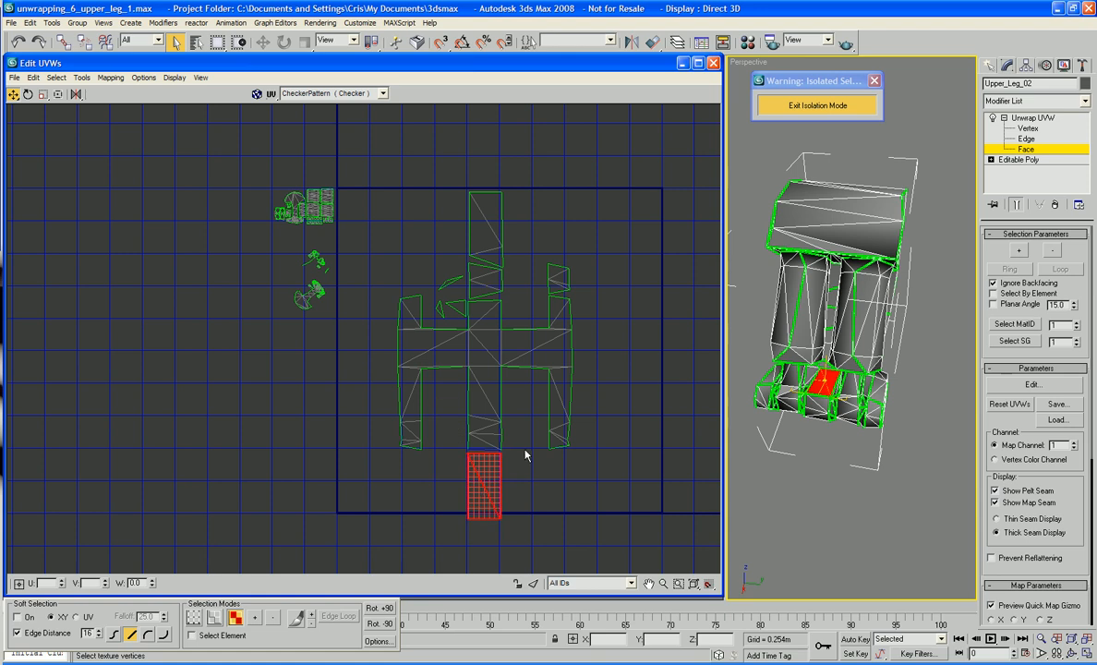
Step: Examine where the left arms' end faces sit on the model, and check the small triangle's shared corners at vertex level
left_click(411, 445)
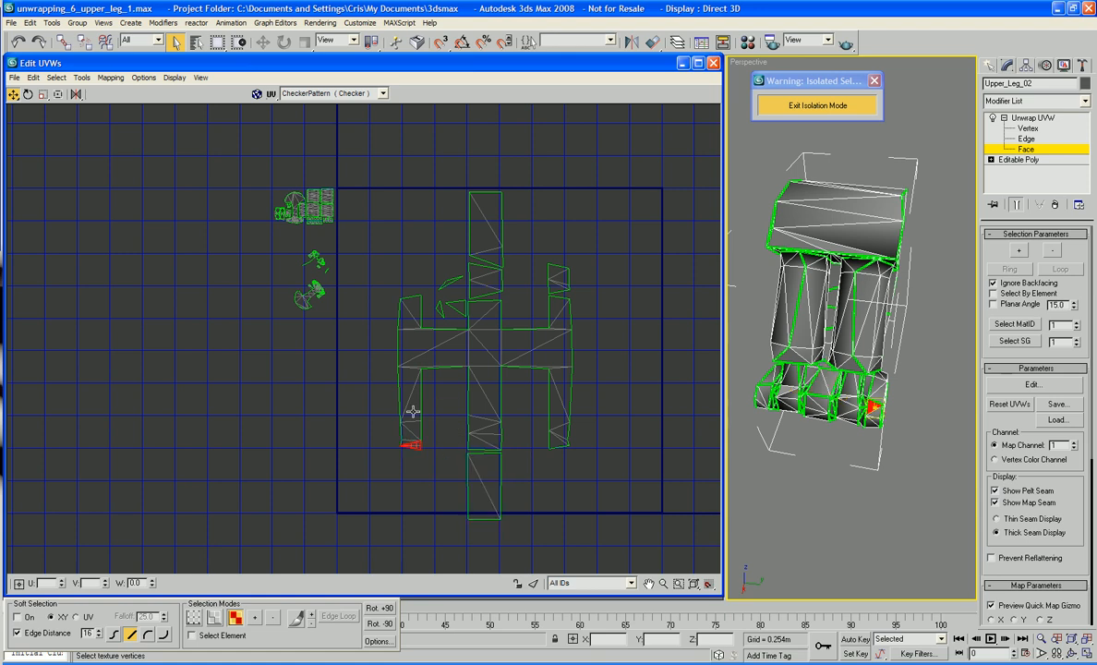
left_click(413, 307)
scroll(424, 299, "up", 5)
middle_click_drag(459, 323, 468, 434)
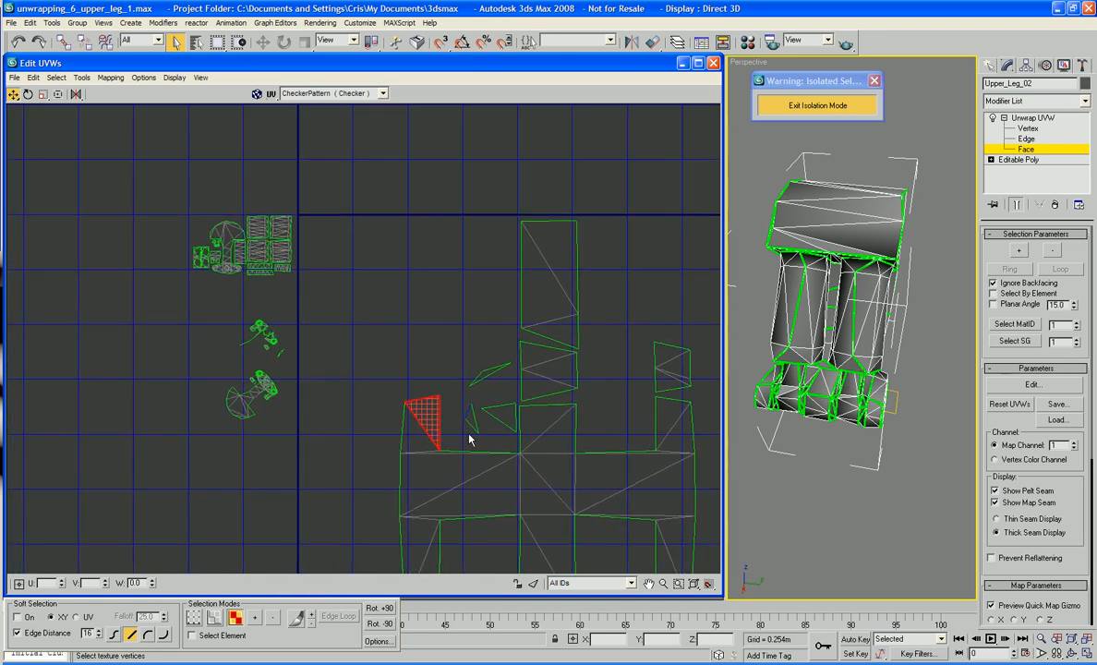
middle_click_drag(817, 377, 666, 259, "alt")
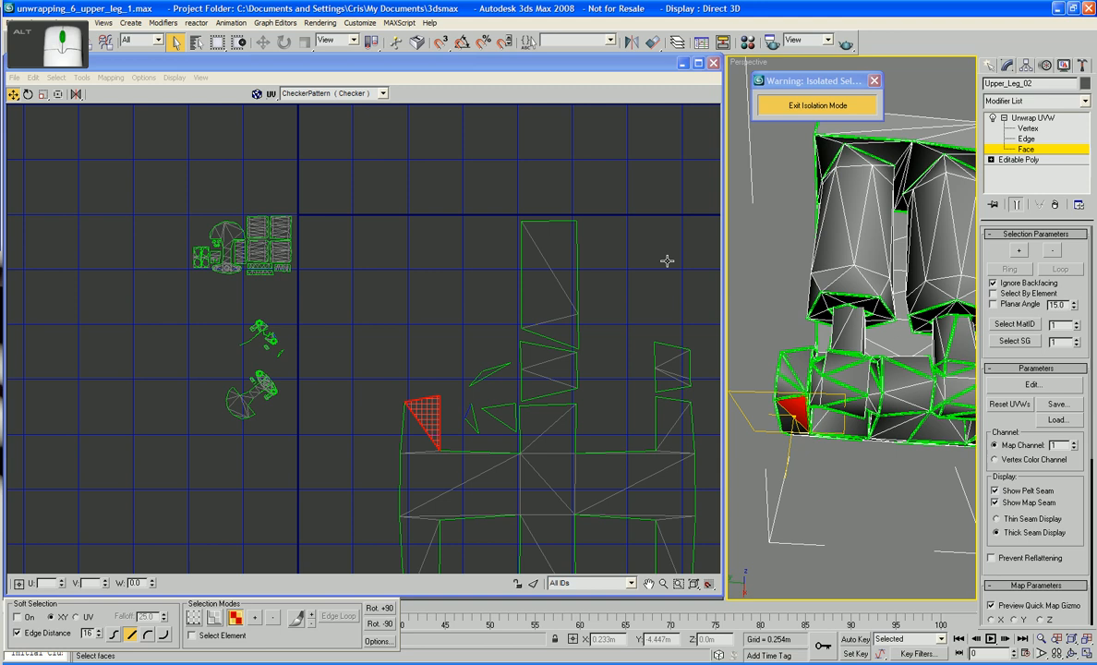
left_click(460, 328)
right_click(441, 371)
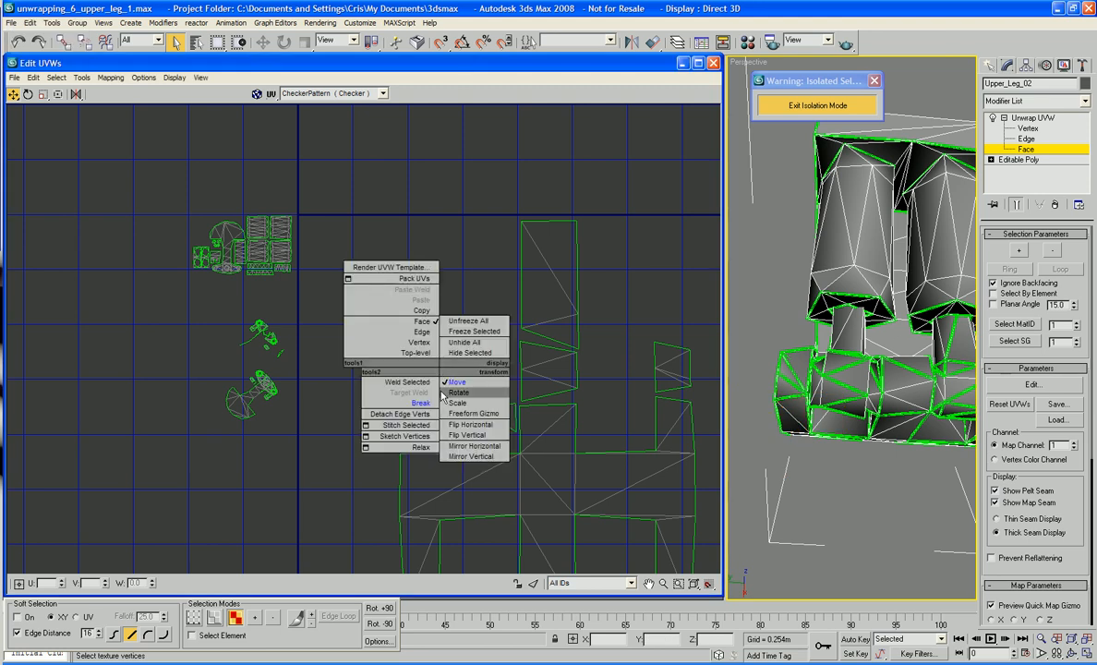
left_click(420, 342)
left_click(478, 433)
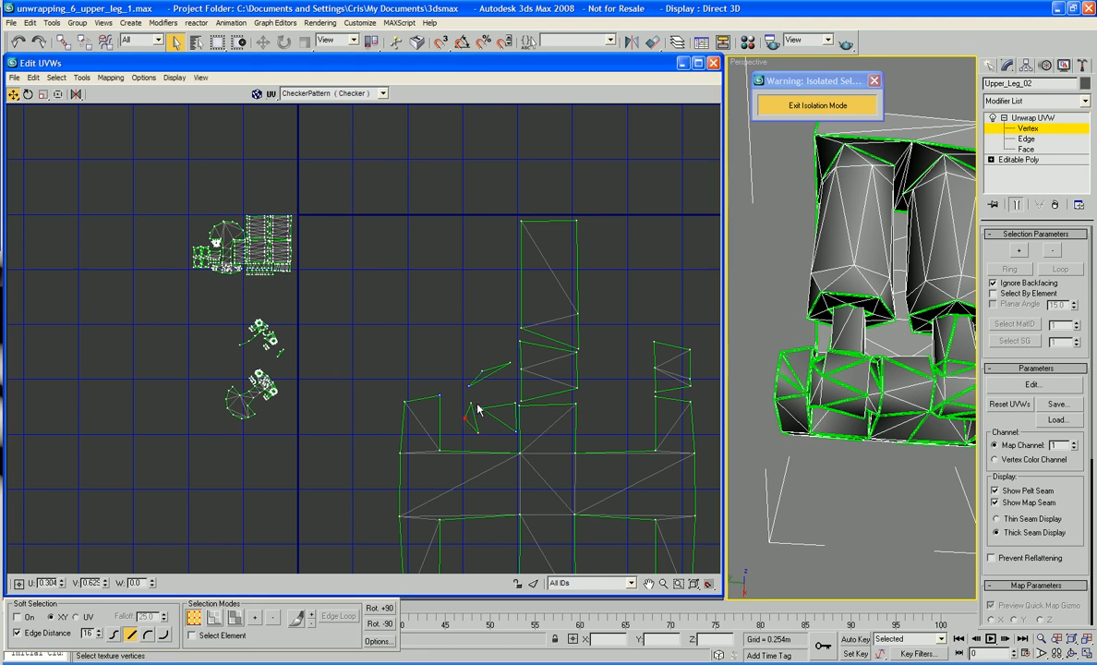
Step: Target-weld the small narrow triangle onto the top edge of the upper left arm and position its free corner above the outer edge
left_click_drag(471, 403, 404, 391)
right_click(433, 386)
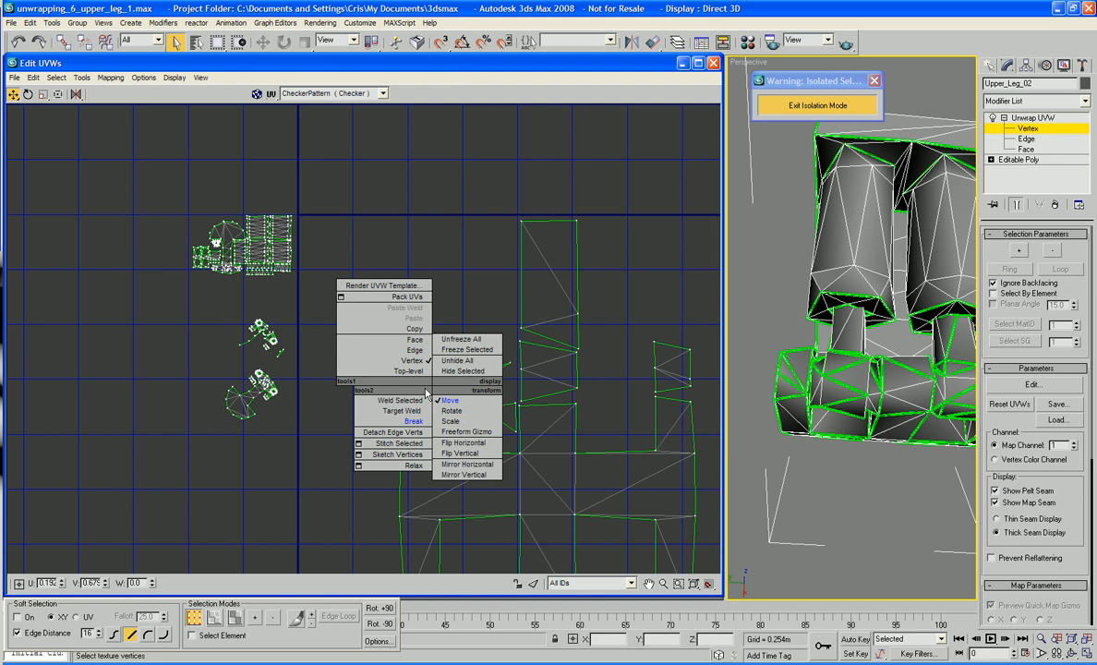
left_click(422, 411)
left_click(439, 395)
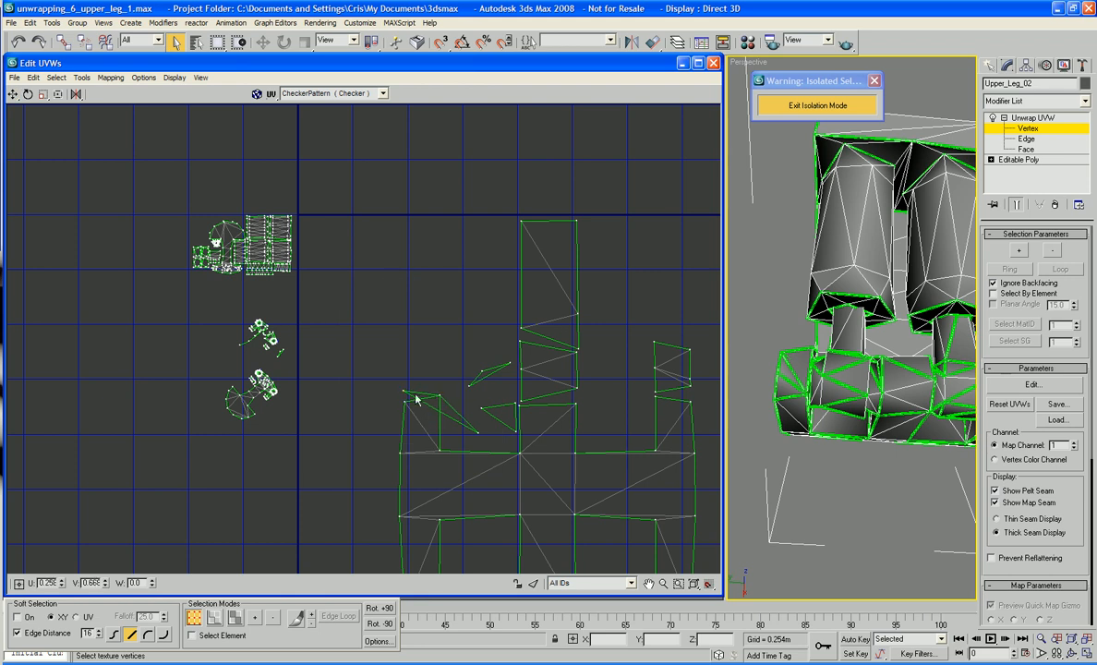
left_click_drag(406, 389, 405, 402)
left_click_drag(478, 432, 399, 374)
left_click(403, 402)
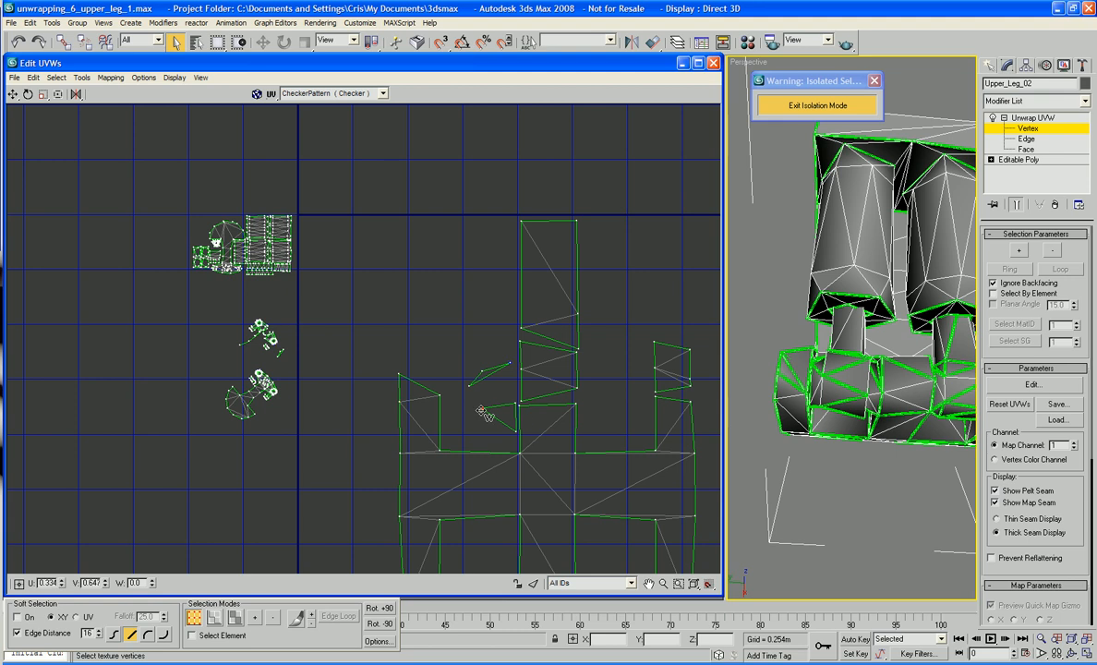
Step: Target-weld the thin slanted triangle onto the upper left arm's sloping top edge and align its free corner with the arm's outer side
left_click(515, 433)
left_click(515, 404)
left_click_drag(469, 387, 427, 410)
left_click_drag(479, 371, 399, 374)
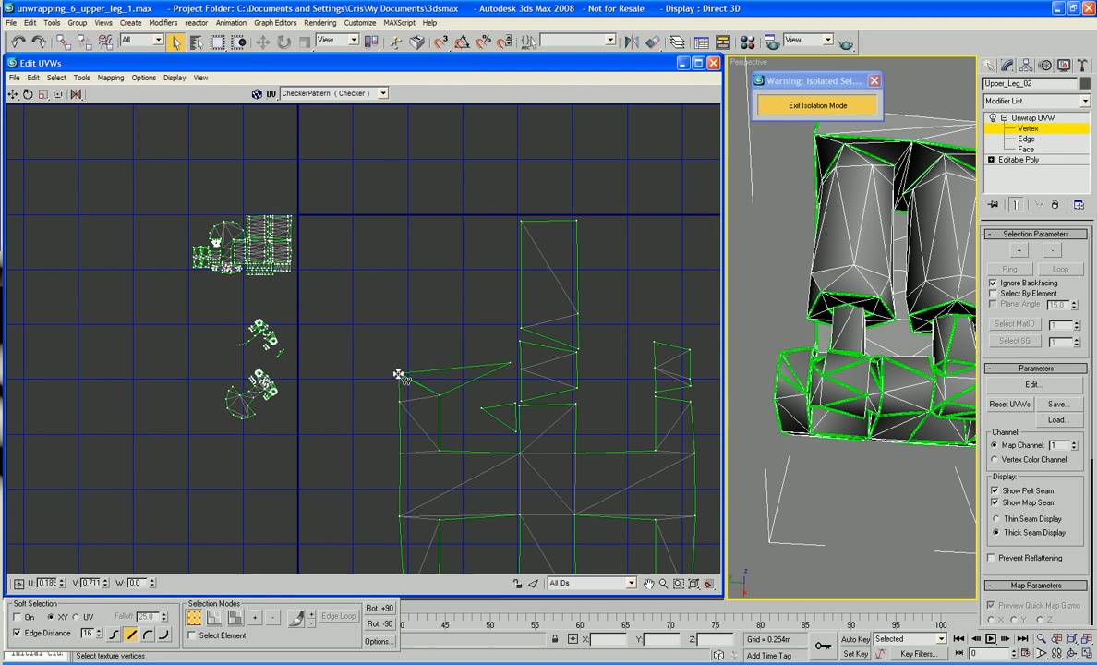
left_click_drag(508, 363, 397, 351)
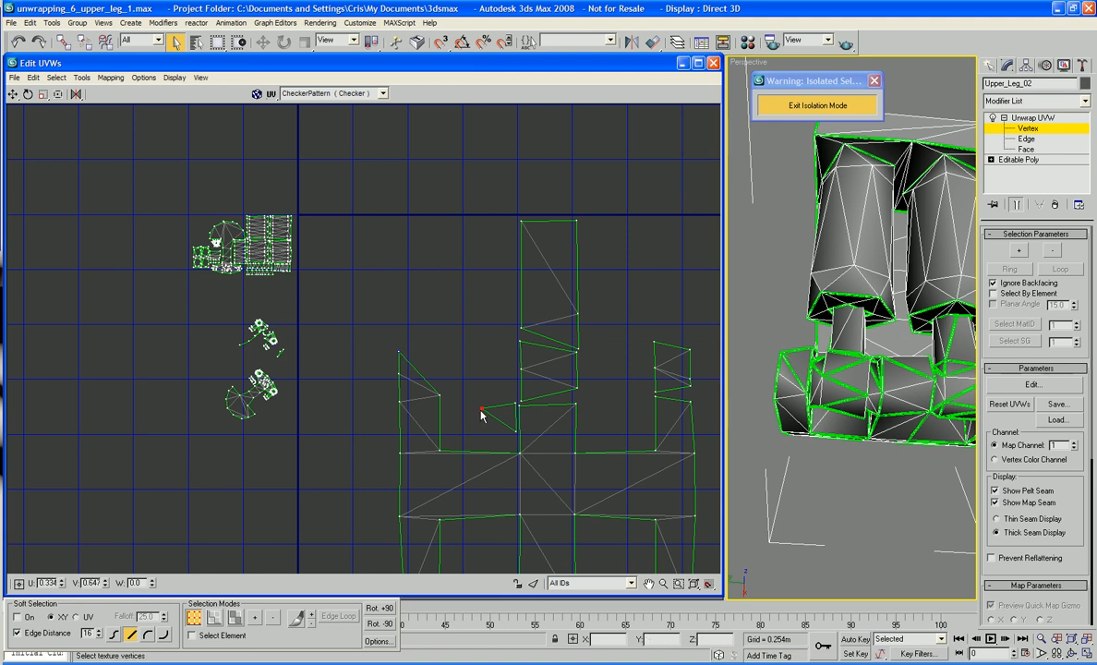
Step: Target-weld the last loose triangle onto the upper left arm and move its free corner to square off the arm's end
left_click_drag(481, 408, 399, 353)
left_click(439, 397)
left_click_drag(515, 404, 440, 353)
Step: Target-weld the small trapezoid to the top of the upper right arm and straighten the arm's outer edge
left_click(657, 395)
left_click_drag(689, 387, 690, 402)
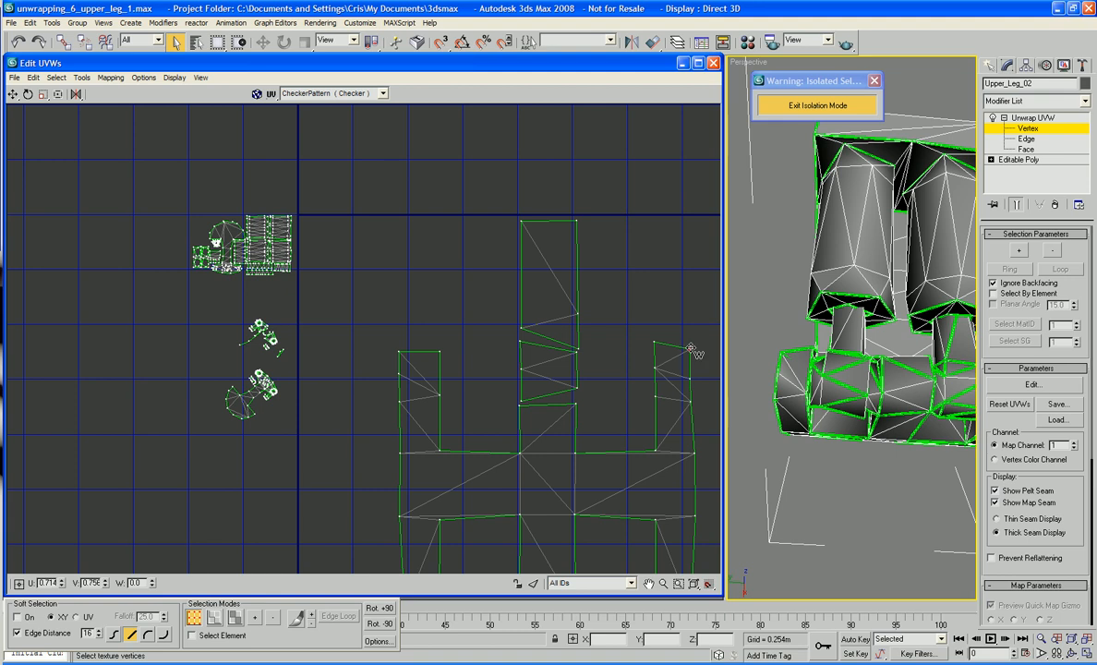
left_click(690, 348)
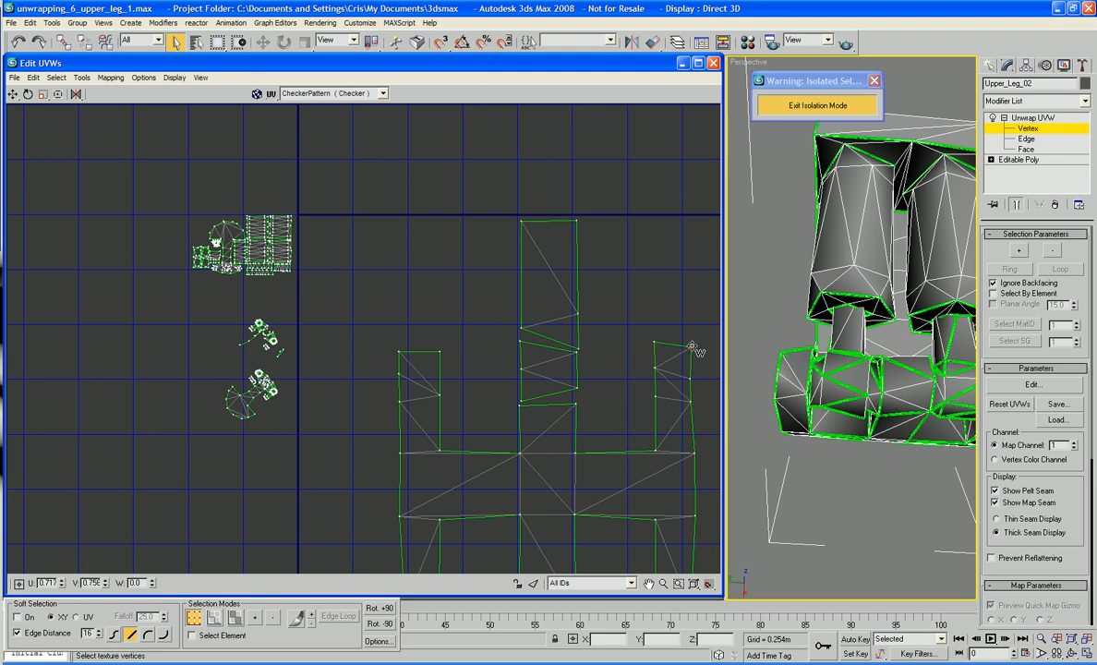
left_click(691, 401)
left_click_drag(691, 401, 696, 401)
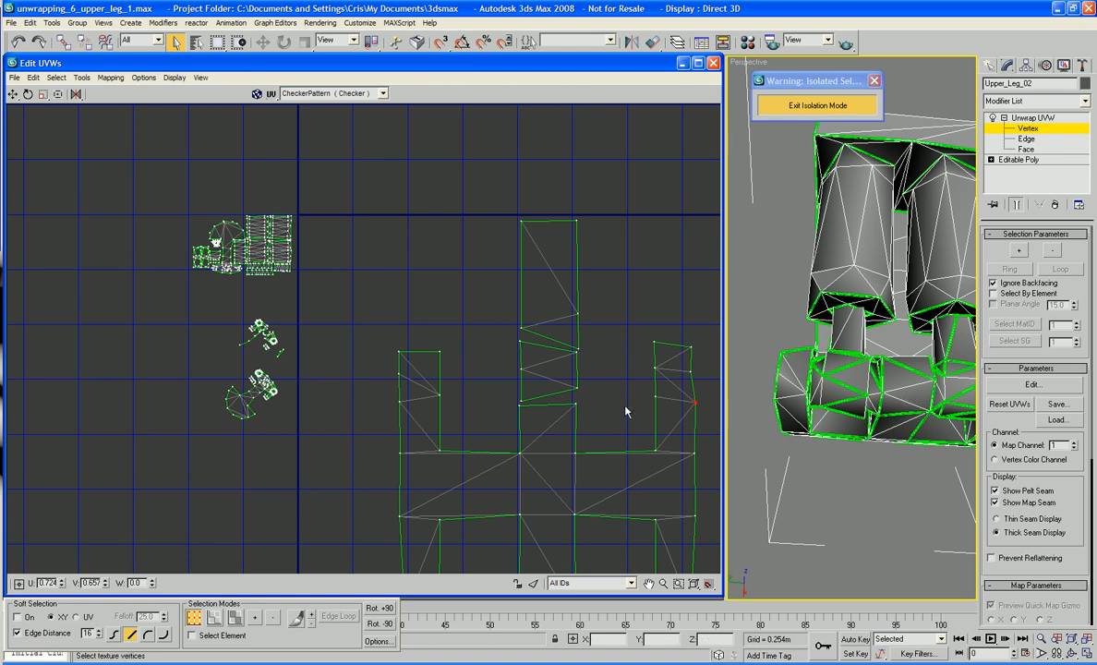
Step: Target-weld the larger trapezoid to the top of the central column and the slanted rectangular panel to the trapezoid's upper edge
left_click(575, 402)
left_click(521, 400)
left_click_drag(518, 409, 520, 403)
left_click(579, 349)
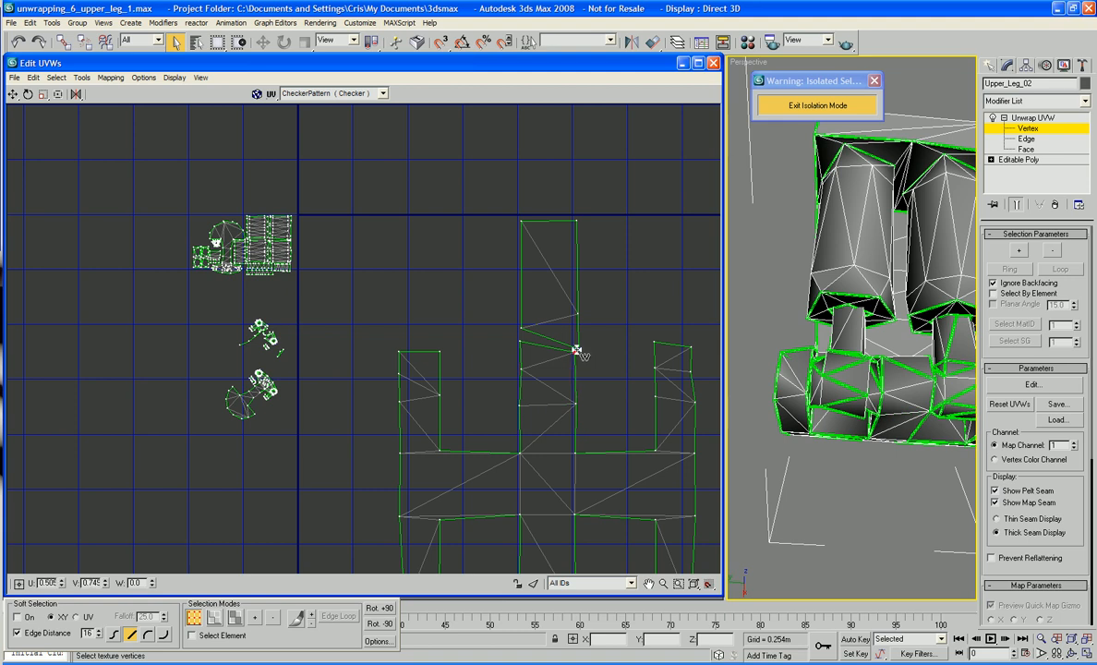
left_click_drag(578, 348, 576, 352)
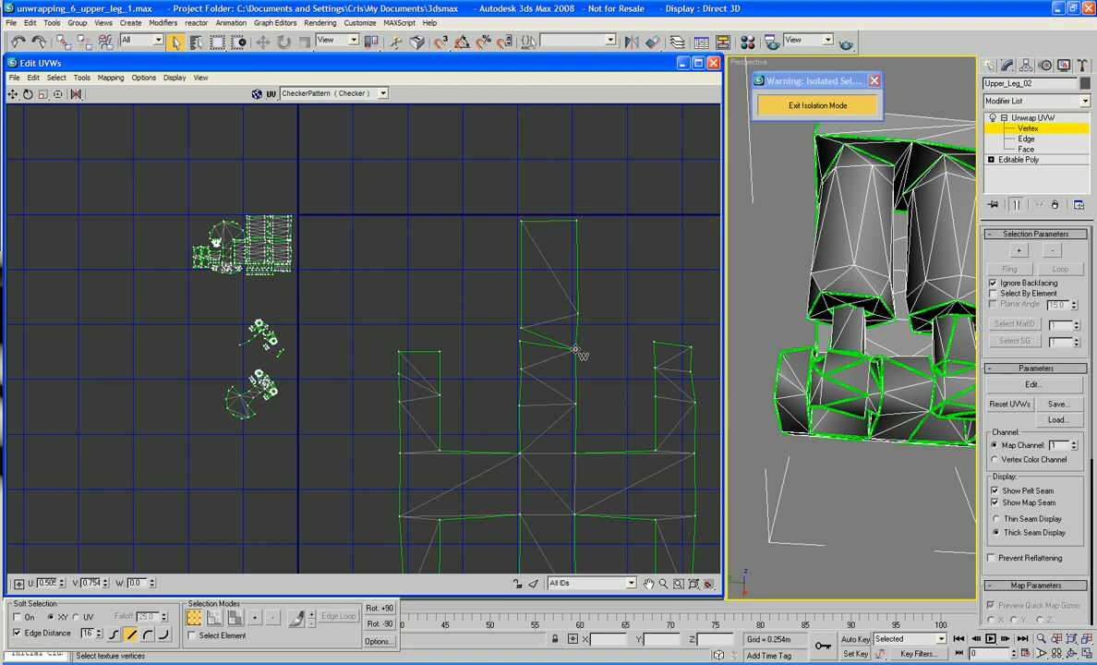
left_click(519, 342)
Step: Target-weld the lower rectangular panel to the bottom edge of the central column
middle_click_drag(597, 370, 597, 255)
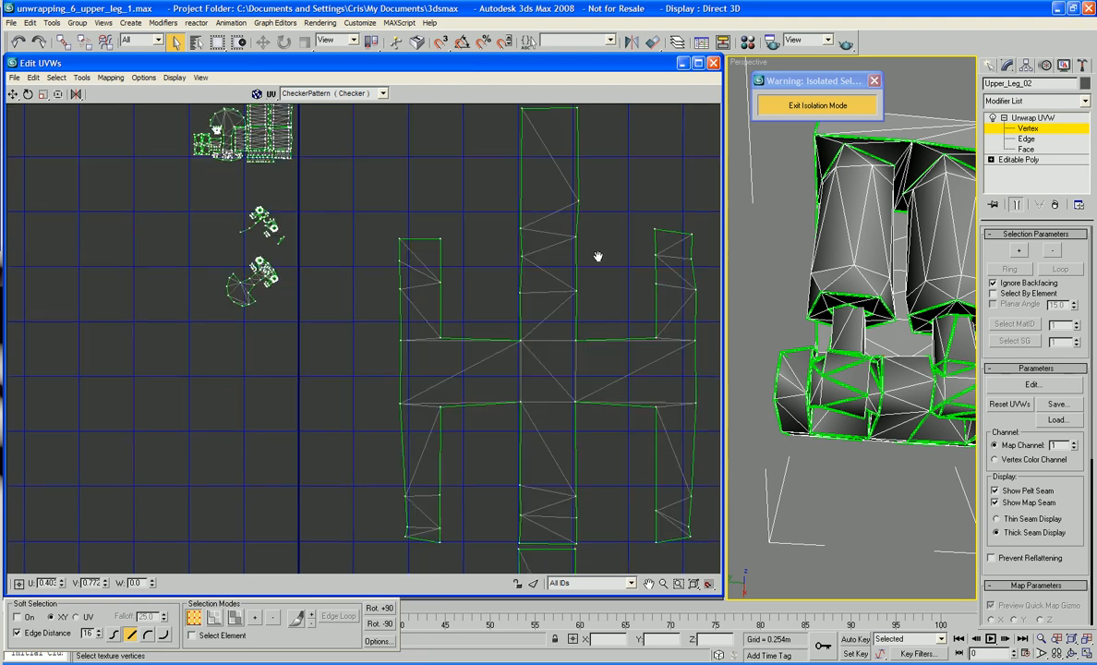
middle_click_drag(838, 412, 930, 464, "alt")
scroll(931, 464, "up", 3)
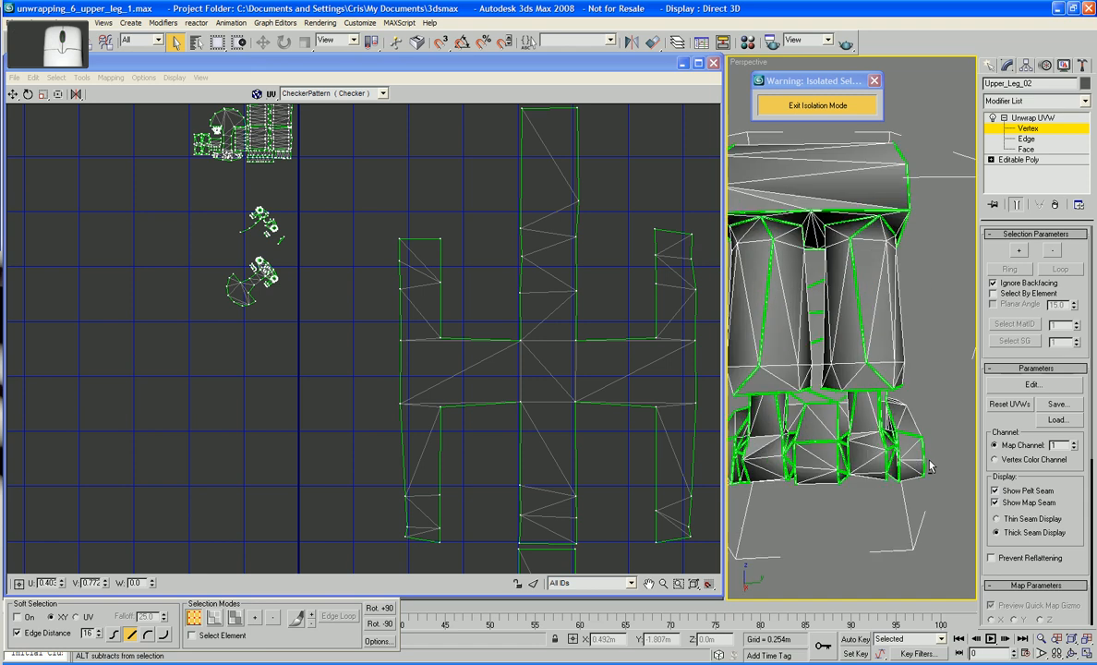
middle_click_drag(600, 502, 599, 375)
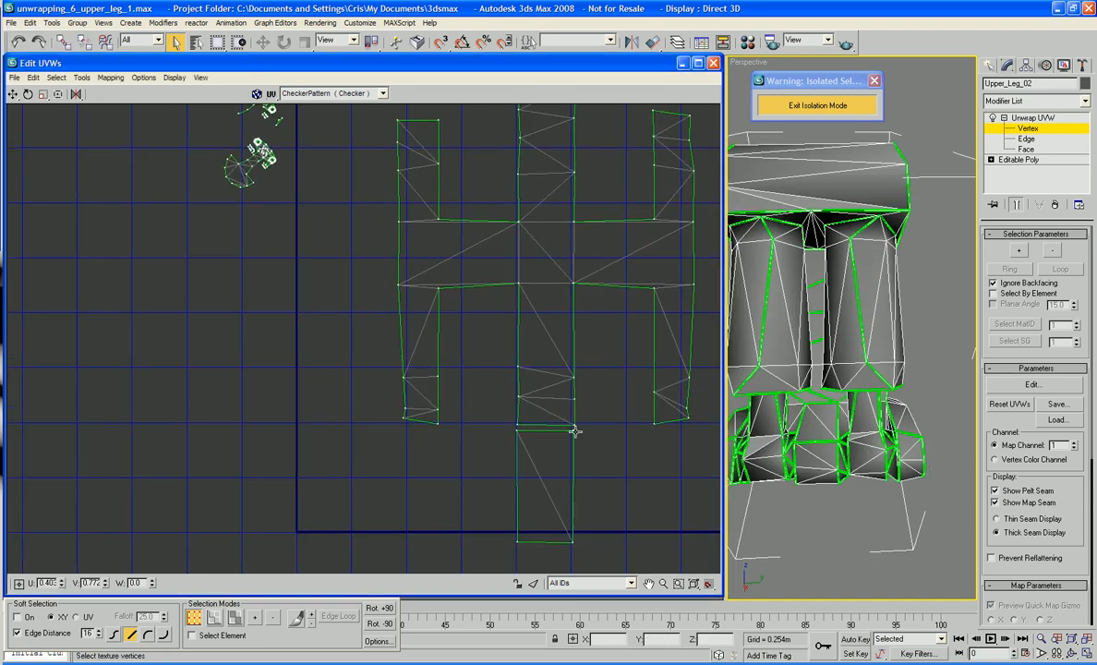
left_click_drag(573, 430, 574, 425)
scroll(561, 431, "down", 5)
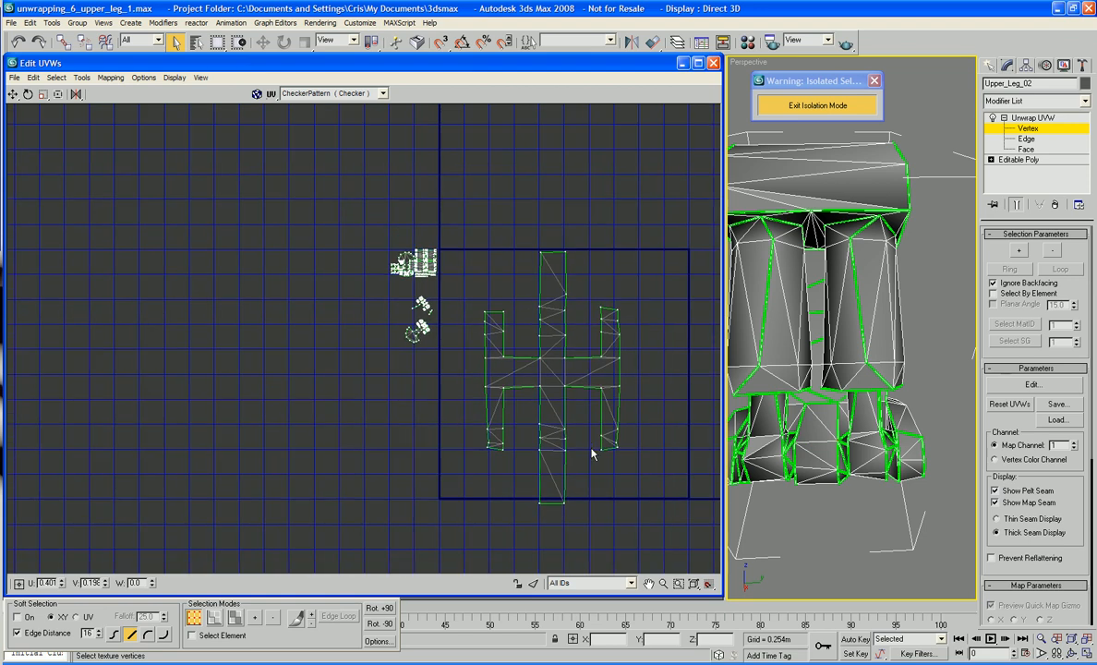
Step: Select the whole welded cross-shaped UV cluster and scale it down to roughly the size of the other small clusters
mouse_move(609, 394)
middle_mouse_down()
mouse_move(605, 411)
mouse_move(612, 393)
middle_mouse_up()
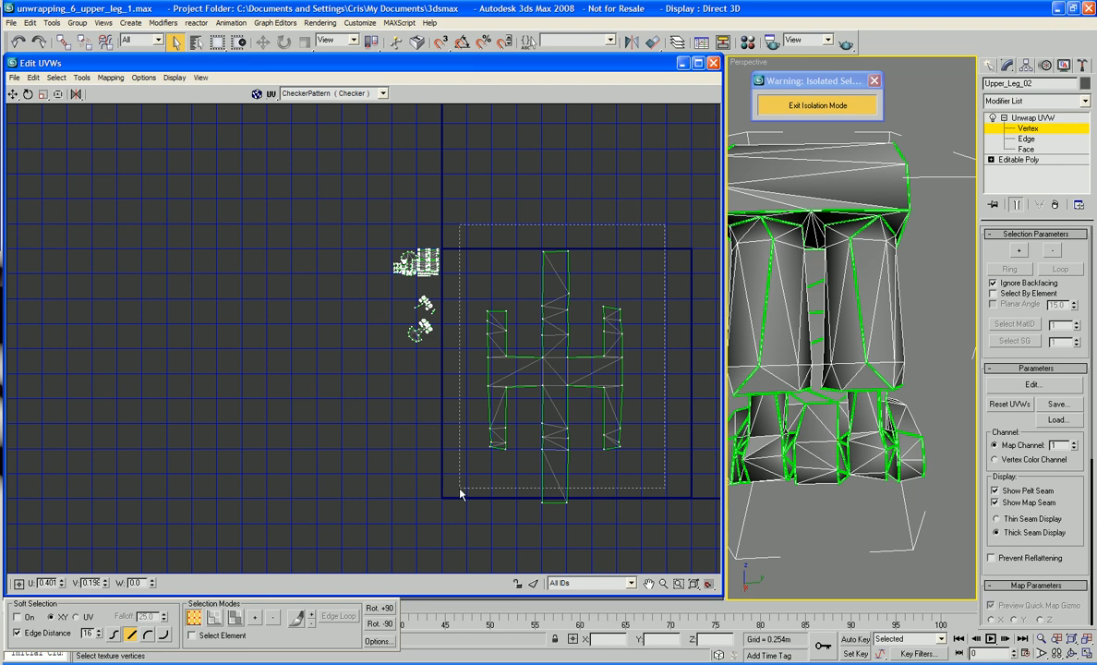
left_click_drag(460, 489, 656, 201)
right_click(543, 351)
left_click(596, 392)
left_click_drag(567, 365, 565, 434)
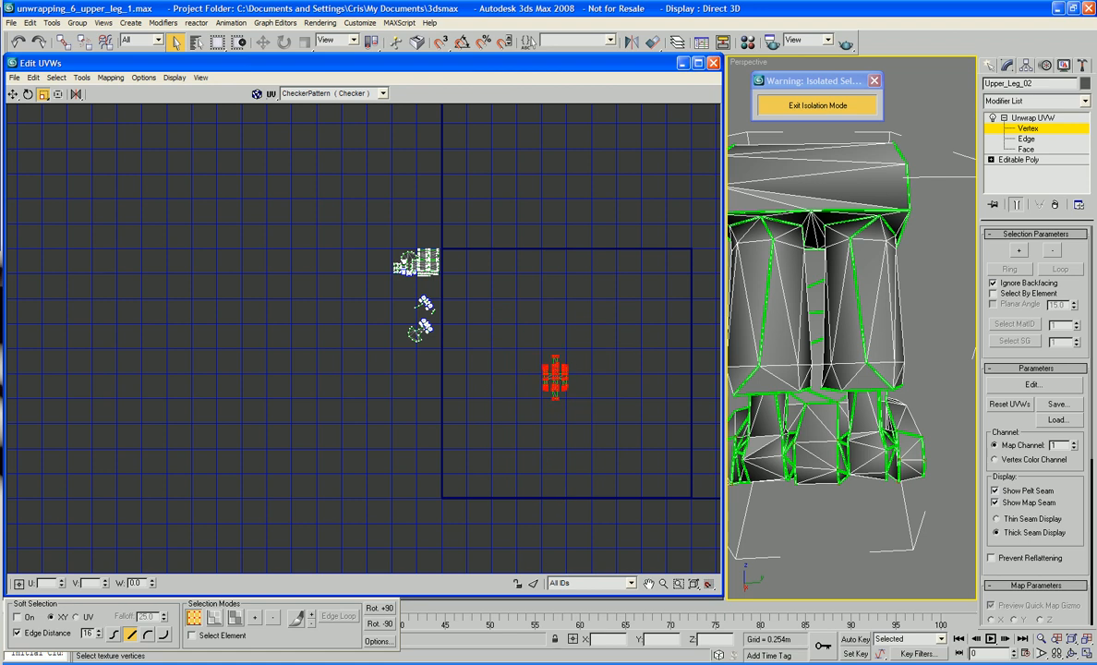
left_click_drag(563, 372, 563, 407)
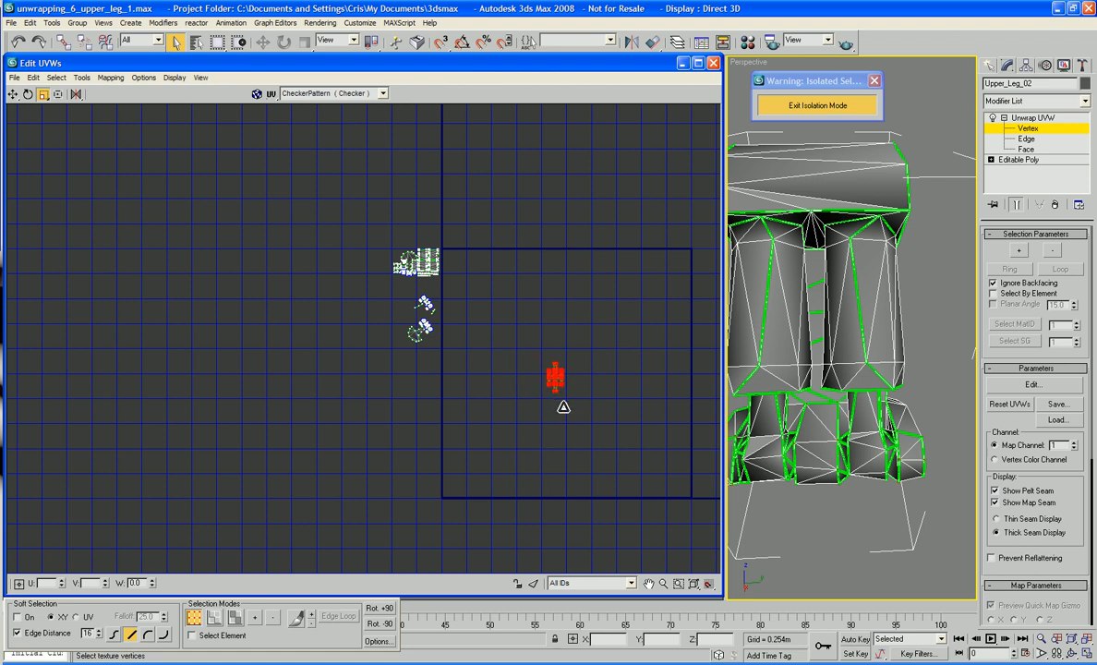
Step: Move the scaled cross-shaped cluster outside the UV square to the left side of the packed clusters and deselect it
middle_click_drag(603, 396, 669, 479)
scroll(646, 419, "up", 3)
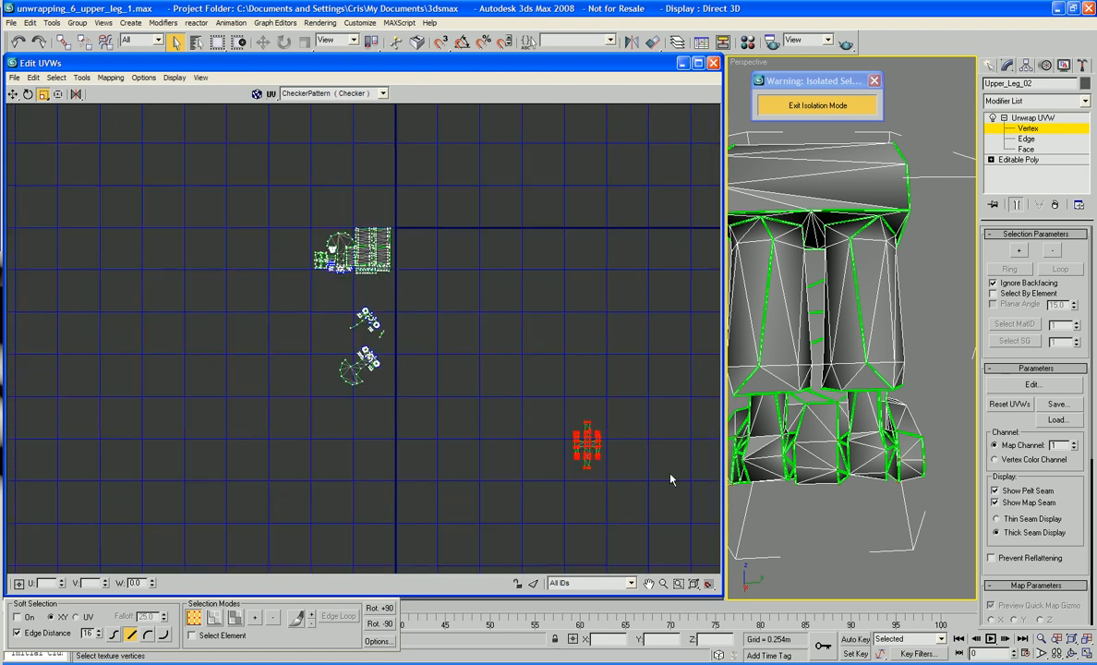
right_click(605, 469)
left_click(619, 491)
left_click_drag(588, 461, 309, 247)
scroll(370, 263, "up", 4)
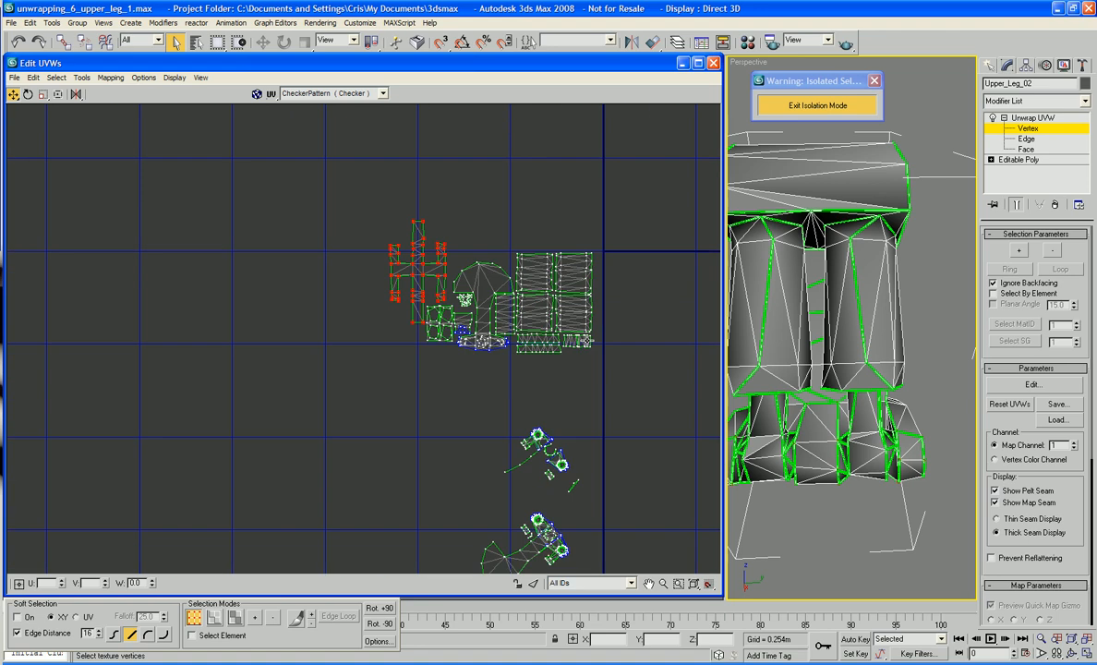
left_click(438, 383)
Step: Switch to face selection and select the row of faces forming the narrow rim strip along one lower foot block
middle_click_drag(473, 363, 387, 323)
middle_click_drag(786, 477, 810, 458)
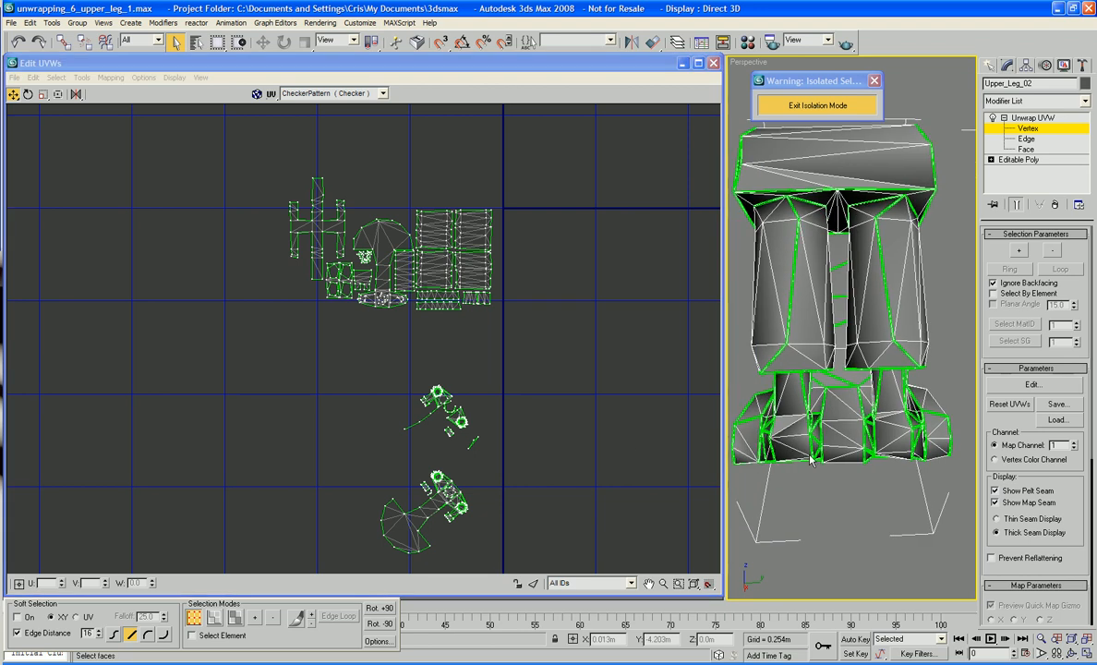
scroll(810, 458, "down", 2)
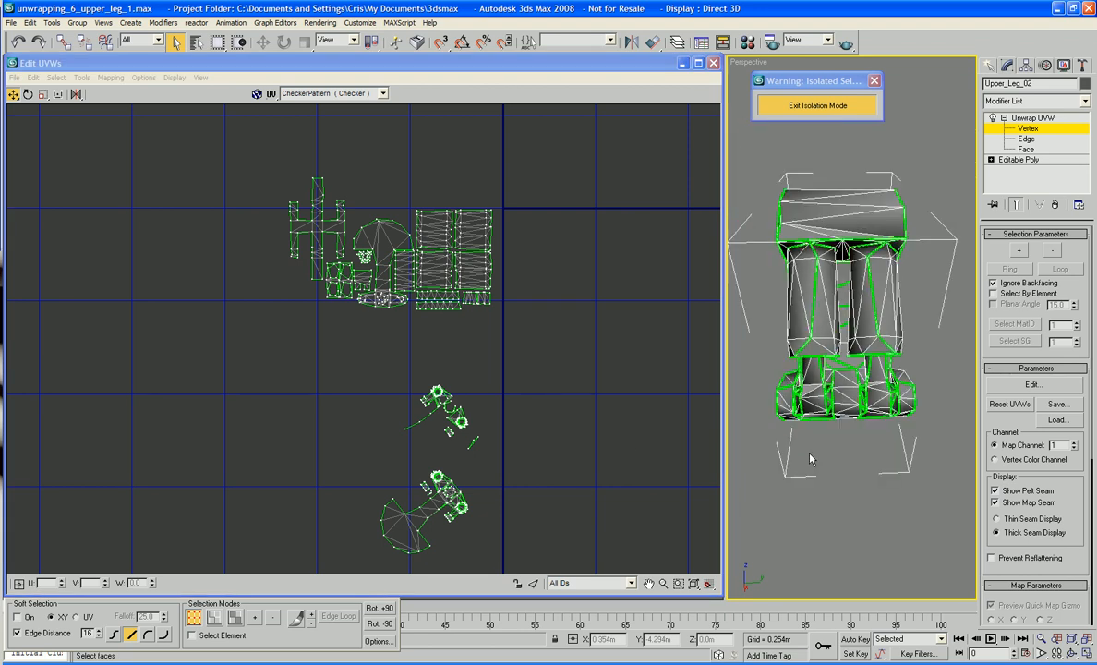
middle_click_drag(810, 459, 864, 325, "alt")
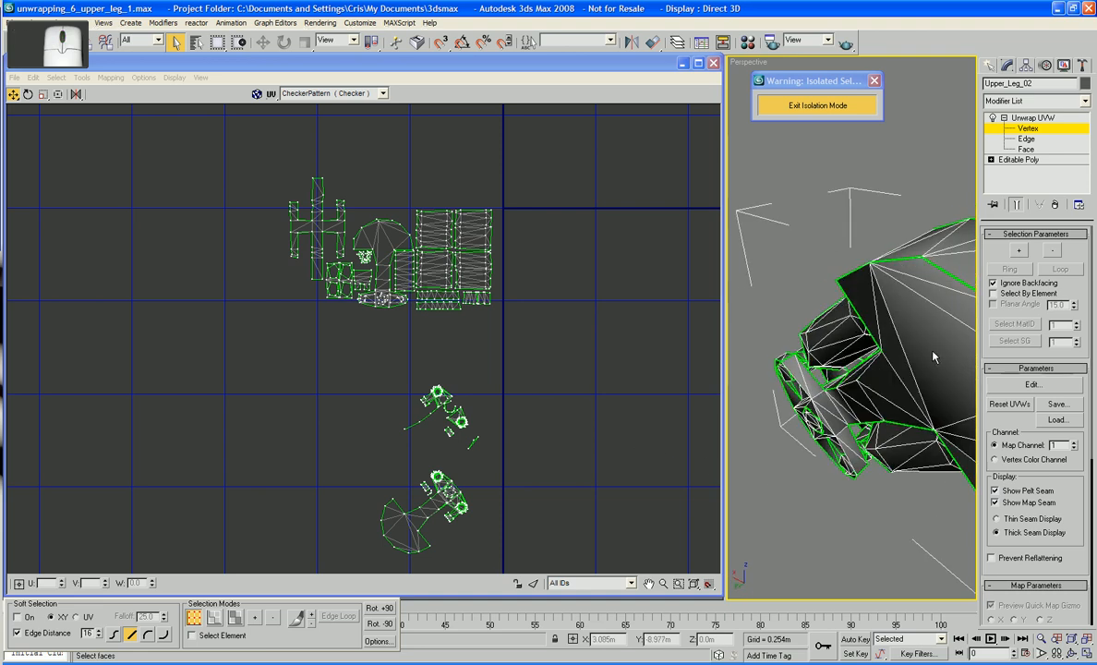
left_click(1037, 388)
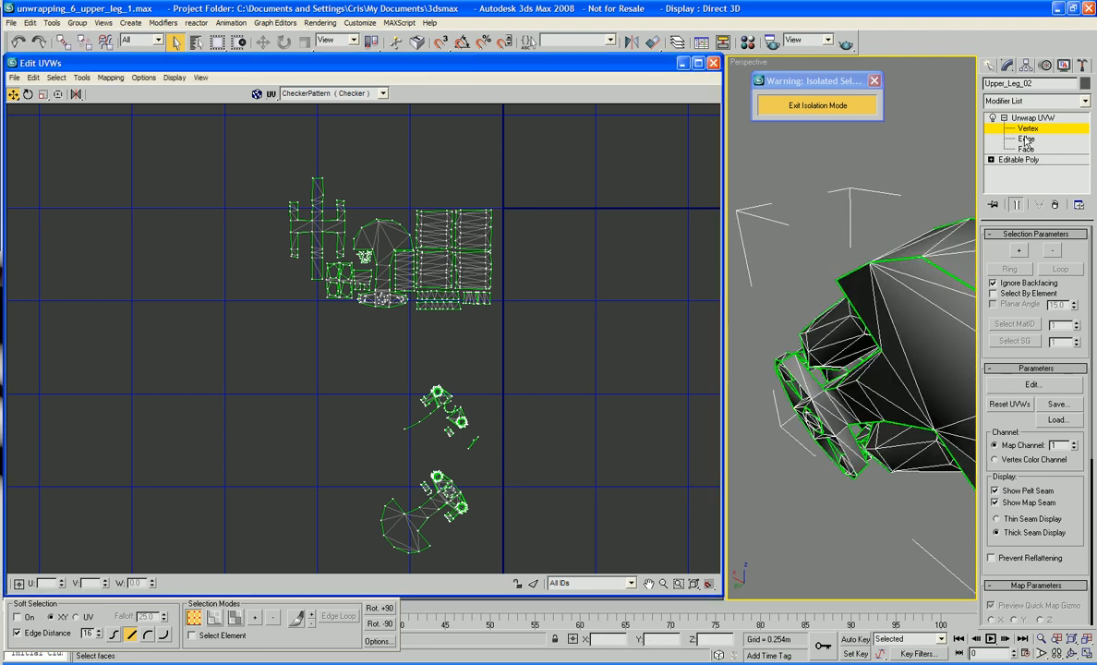
left_click(1025, 147)
left_click(848, 447)
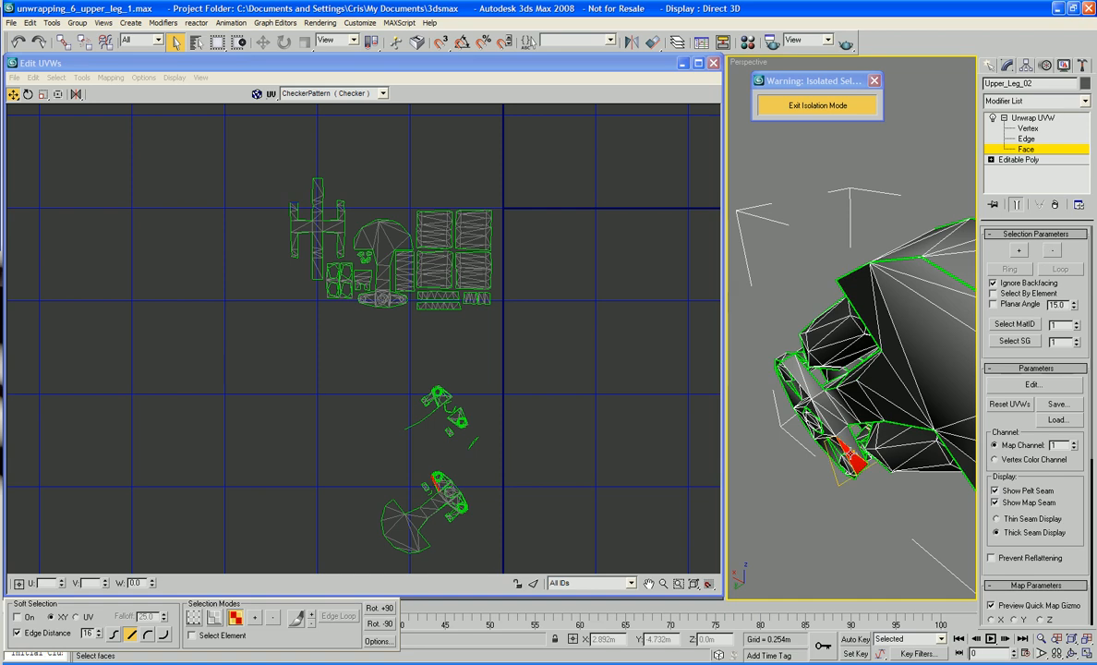
left_click(829, 416, "ctrl")
left_click(817, 403, "ctrl")
left_click(793, 370, "ctrl")
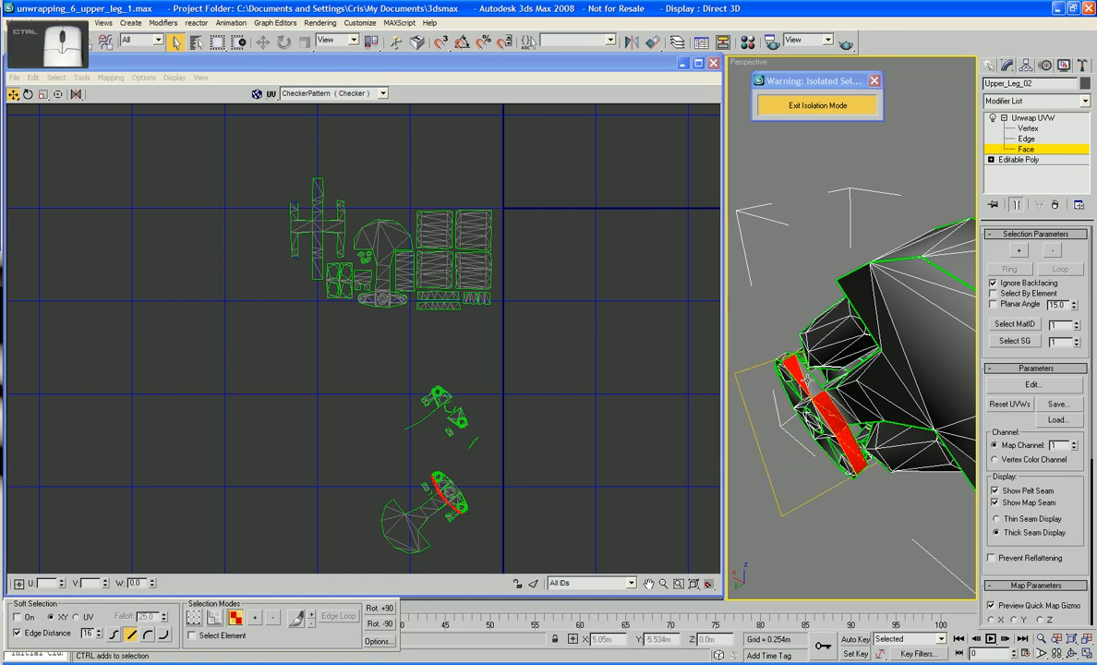
left_click(807, 380, "ctrl")
Step: Add the matching rim strip faces on the opposite foot block to the face selection
middle_click_drag(807, 379, 943, 388, "alt")
left_click(943, 372, "ctrl")
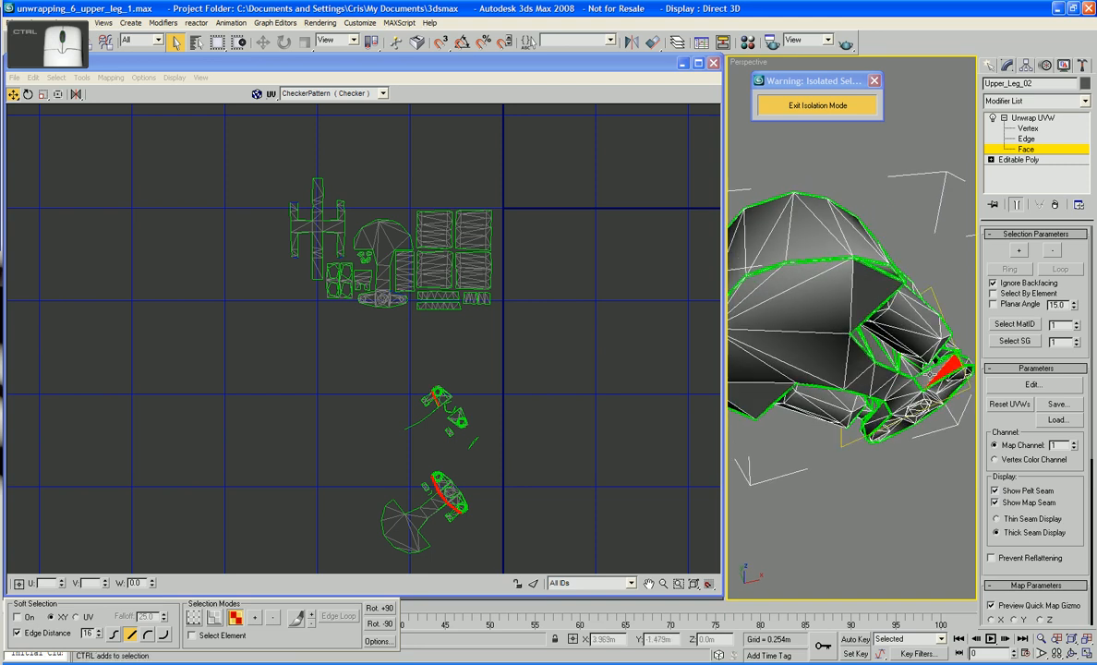
left_click(929, 374, "ctrl")
left_click(898, 386, "ctrl")
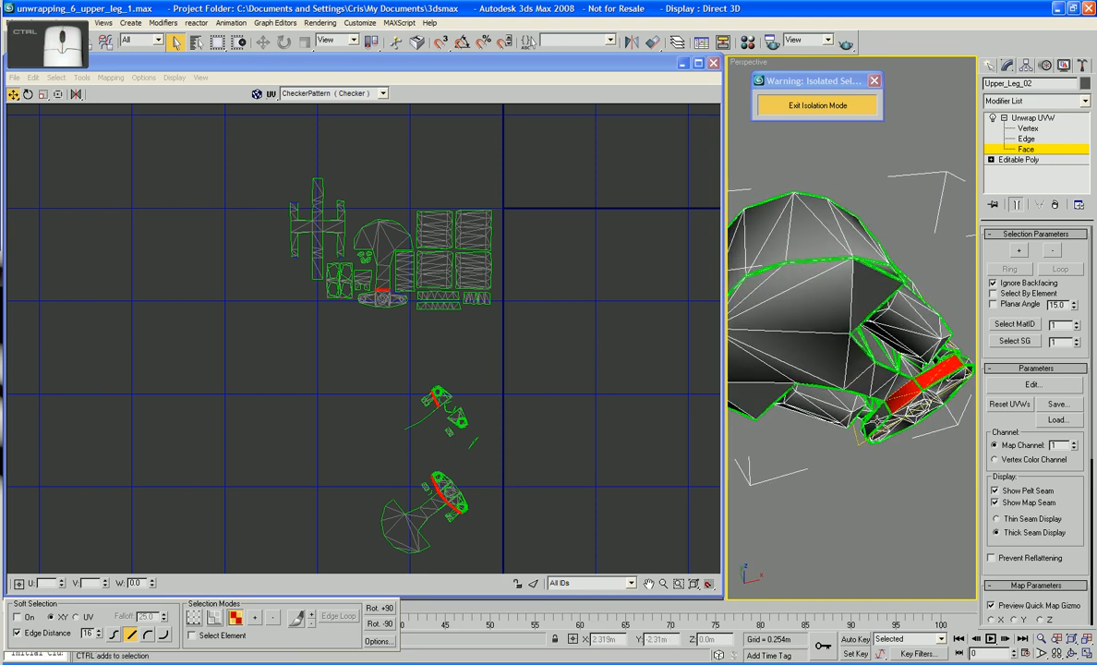
middle_click_drag(871, 366, 826, 407, "alt")
scroll(531, 420, "up", 3)
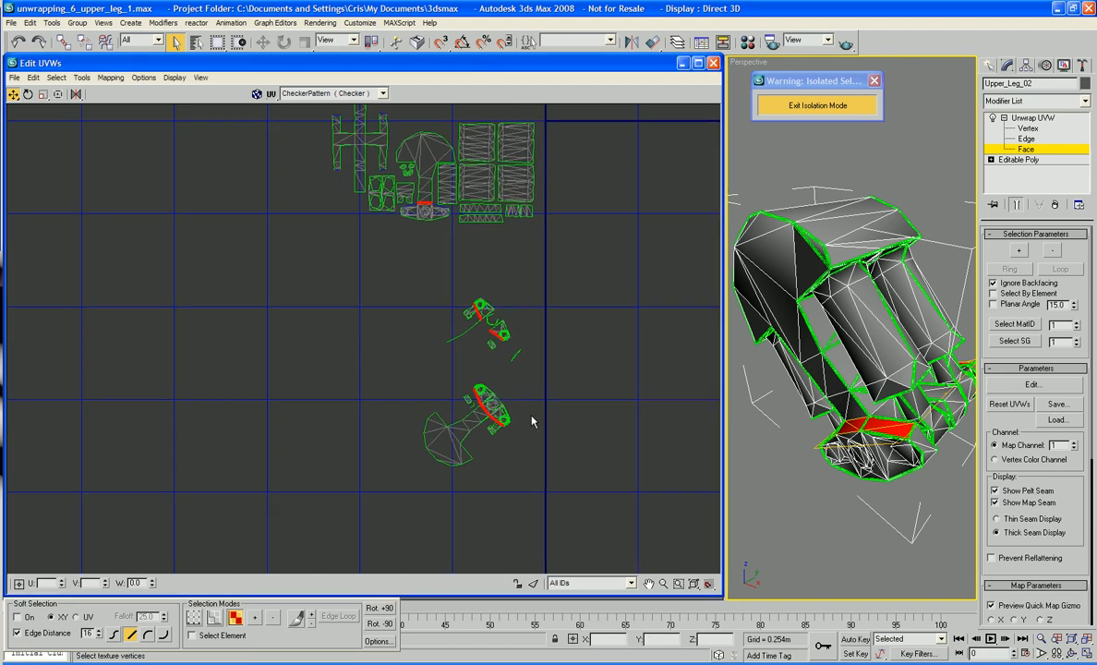
Step: Move the UVs of the selected rim strip faces away from their clusters into empty space
left_click_drag(466, 423, 473, 426)
key("ctrl+z")
right_click(470, 428)
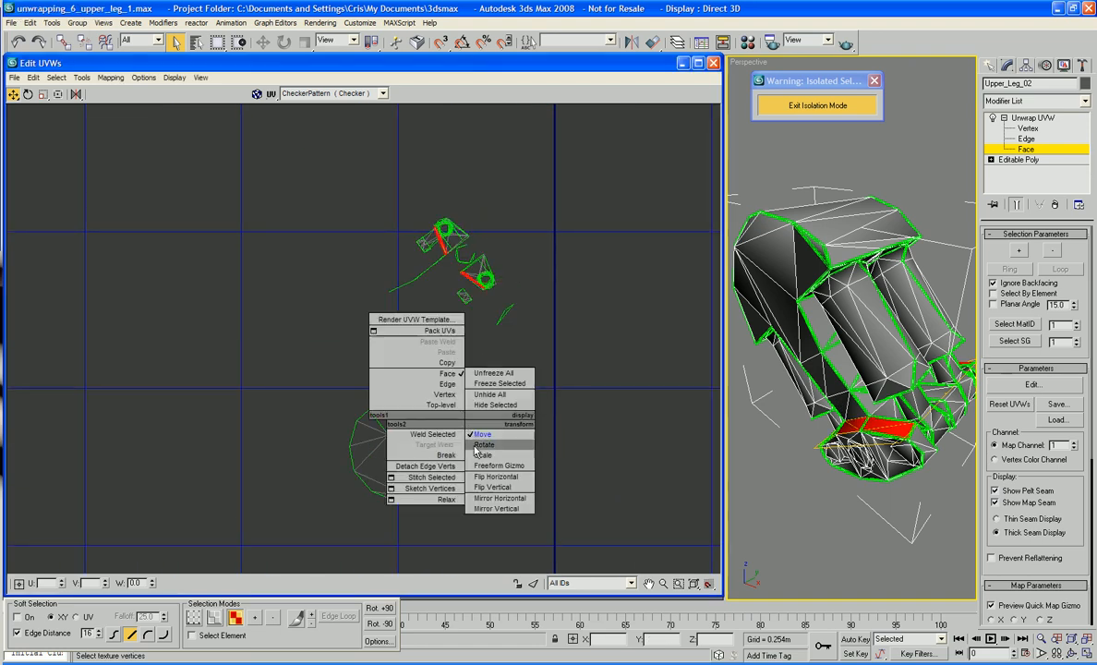
left_click(475, 432)
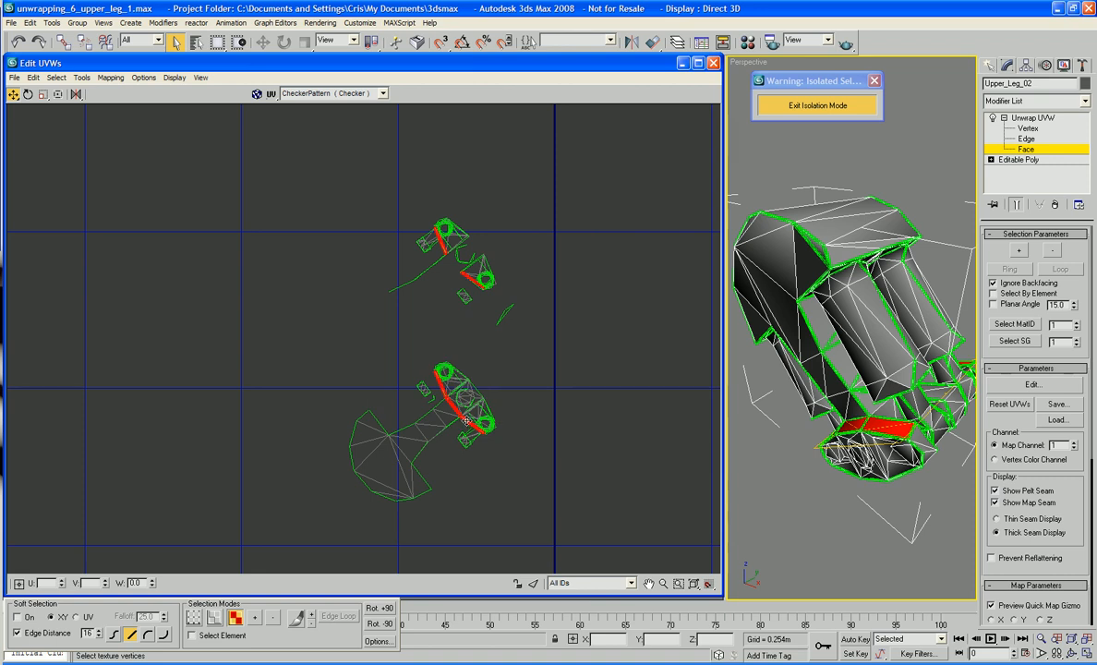
left_click_drag(466, 421, 572, 385)
scroll(573, 385, "down", 5)
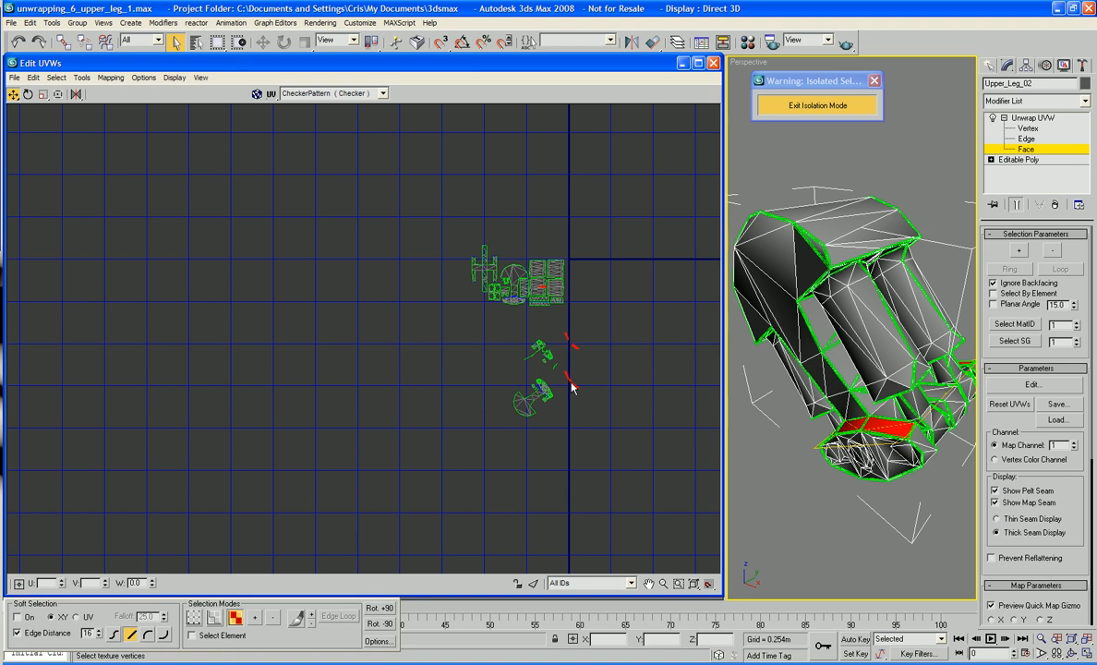
left_click_drag(572, 385, 596, 387)
Step: Apply Flatten Mapping to the selected rim strip faces with a face angle threshold of 75
left_click(112, 78)
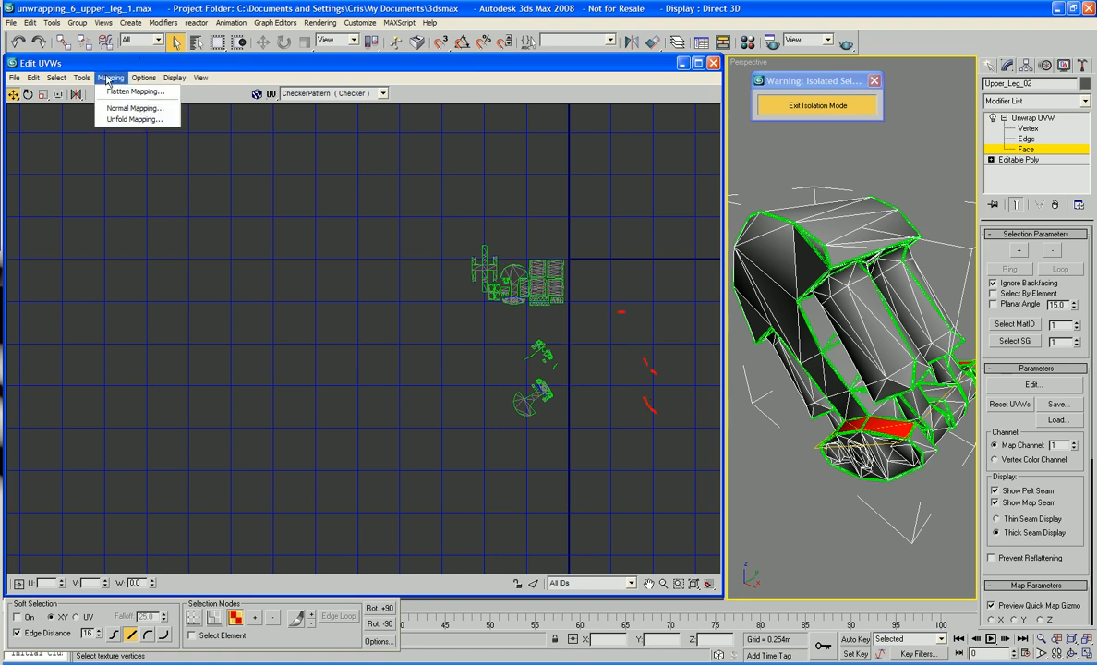
left_click(109, 92)
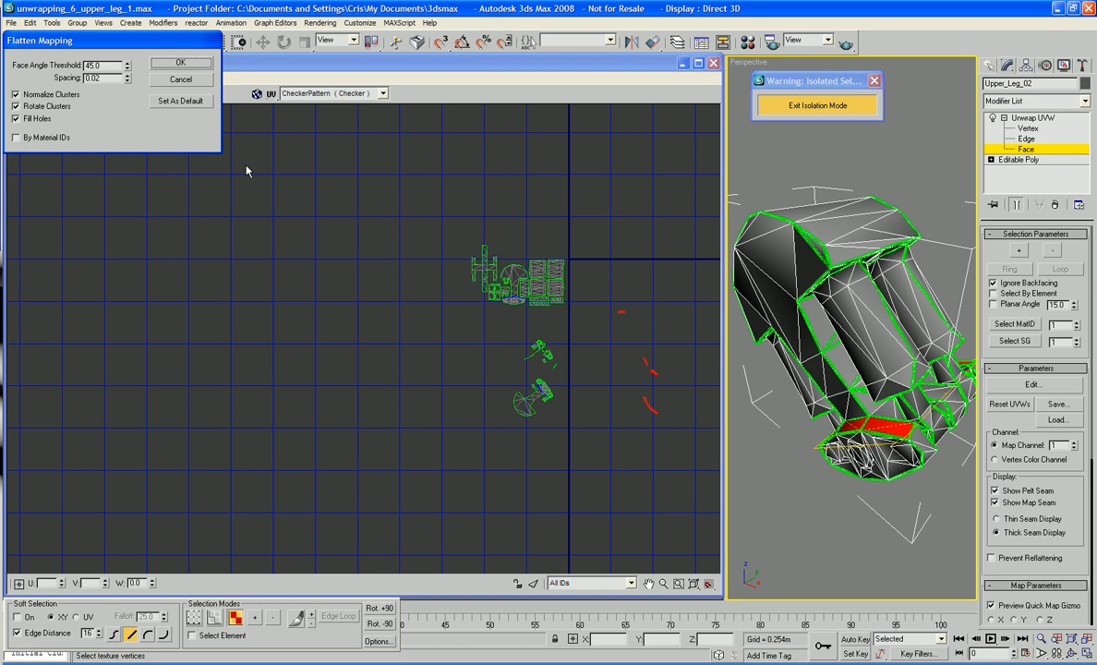
double_click(102, 64)
type("7")
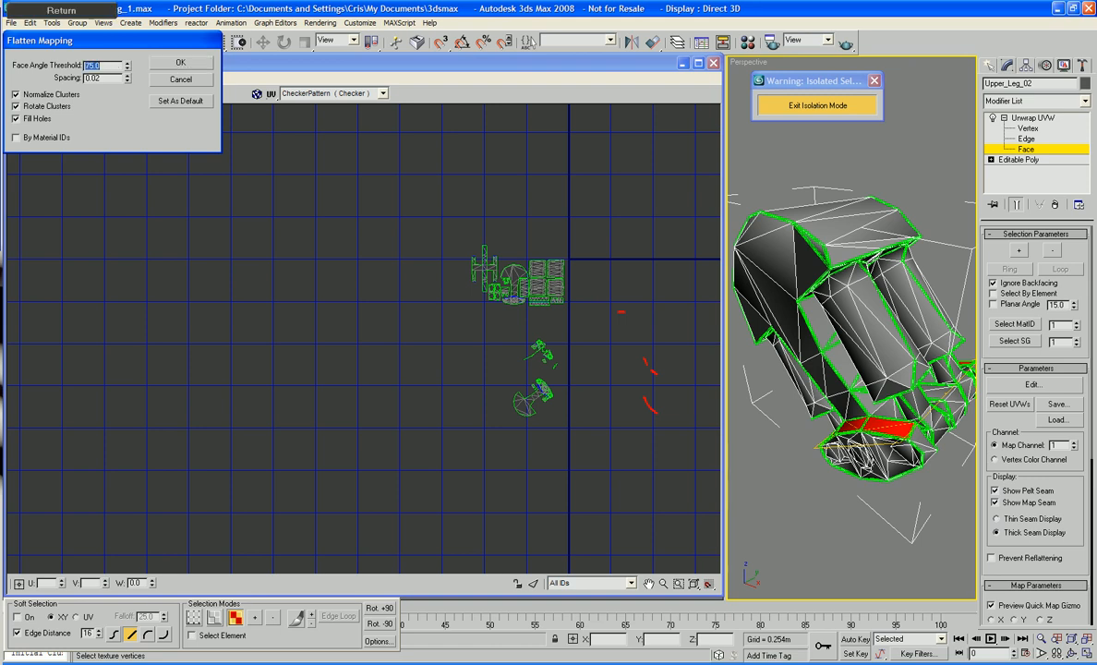
middle_click_drag(654, 284, 414, 144)
scroll(413, 144, "down", 2)
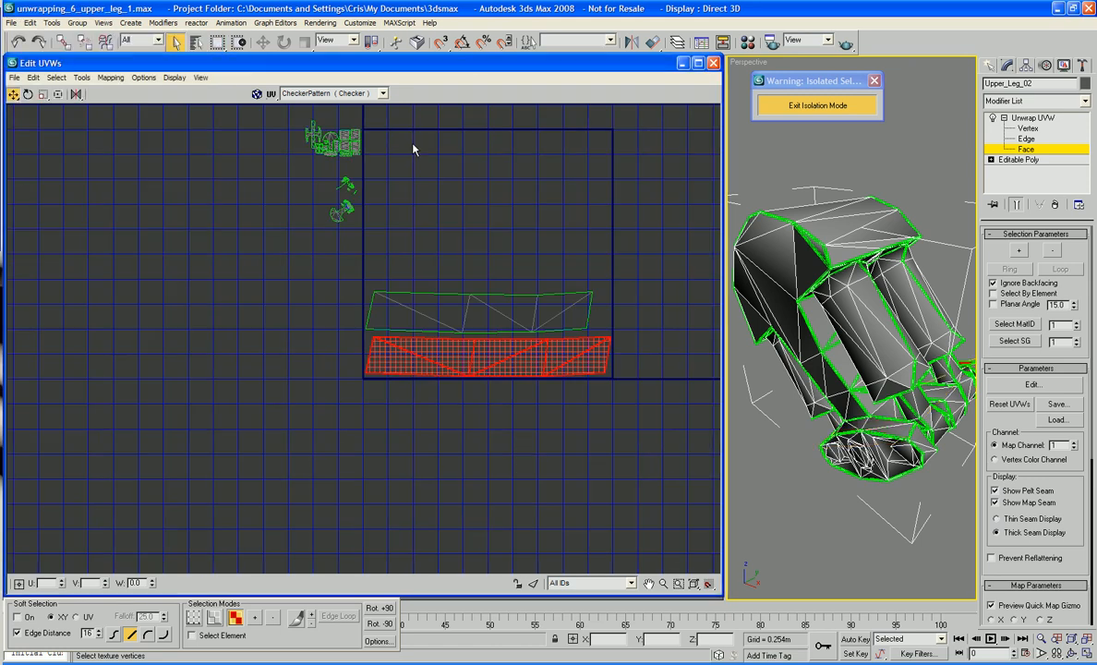
middle_click_drag(495, 217, 492, 263)
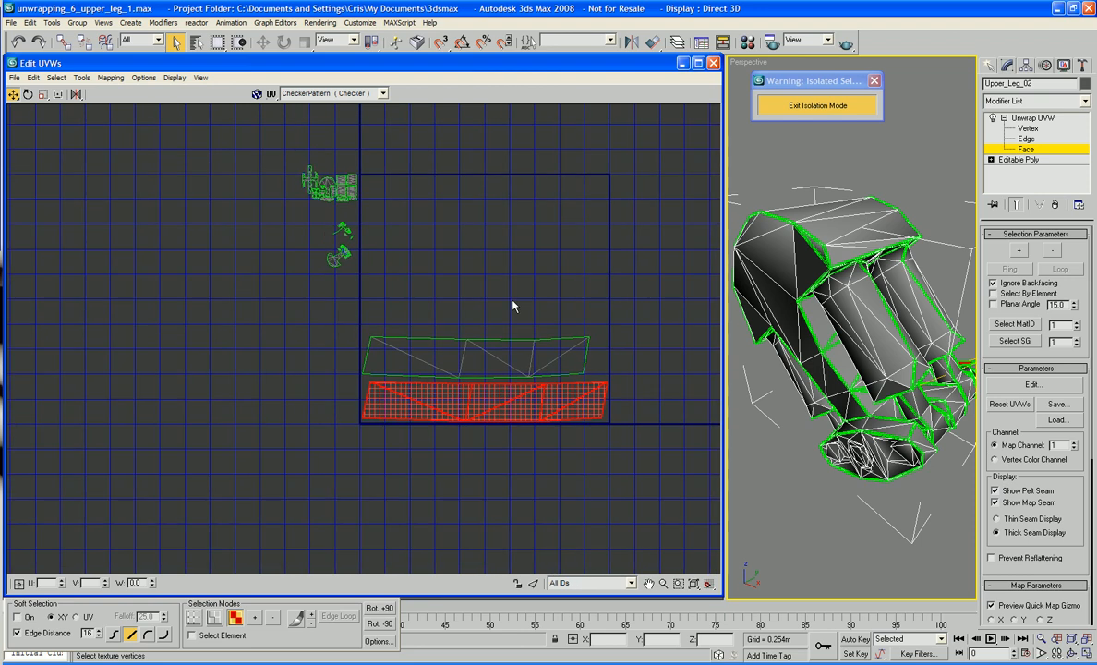
Step: Select both flattened rim strips and scale them down to match the small packed clusters
left_click(566, 365)
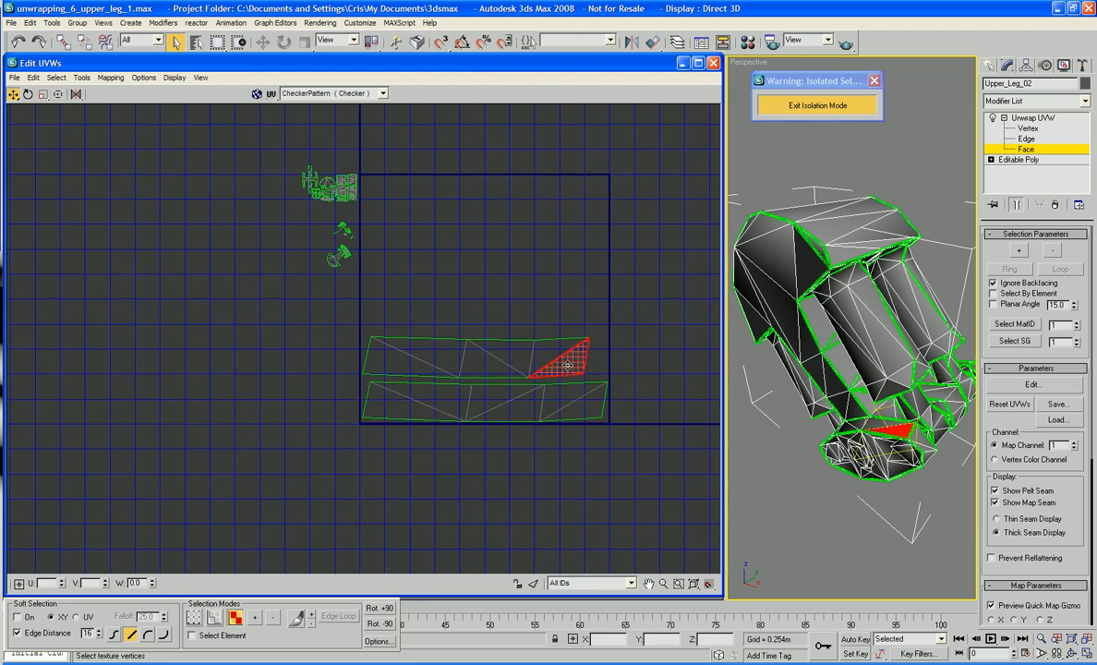
left_click(631, 359)
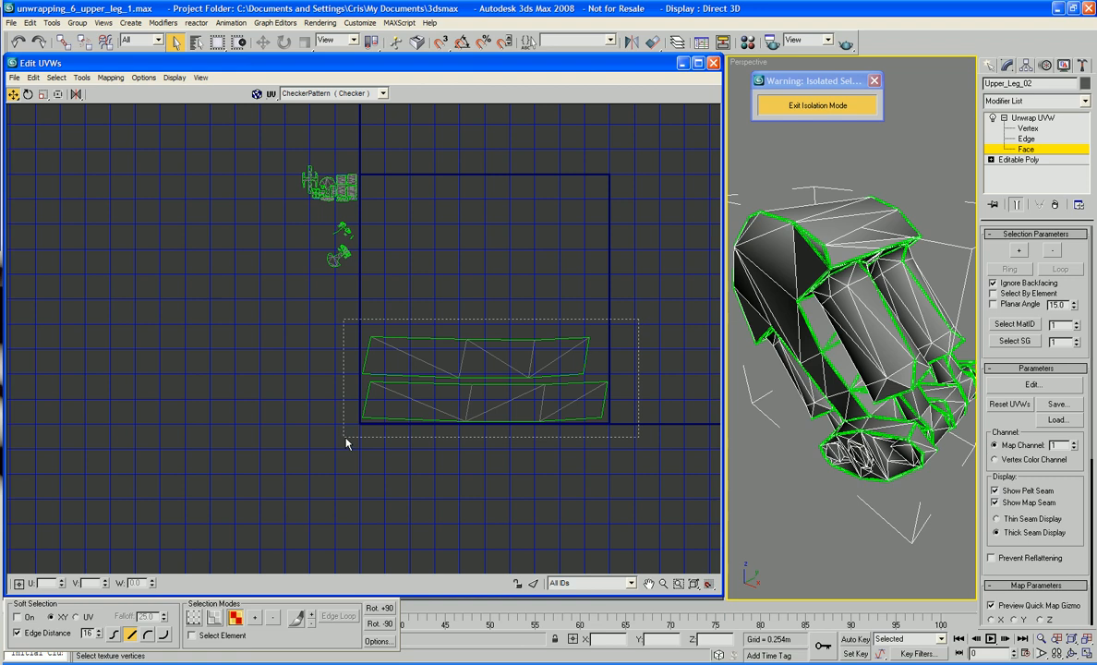
left_click_drag(346, 444, 343, 444)
right_click(348, 389)
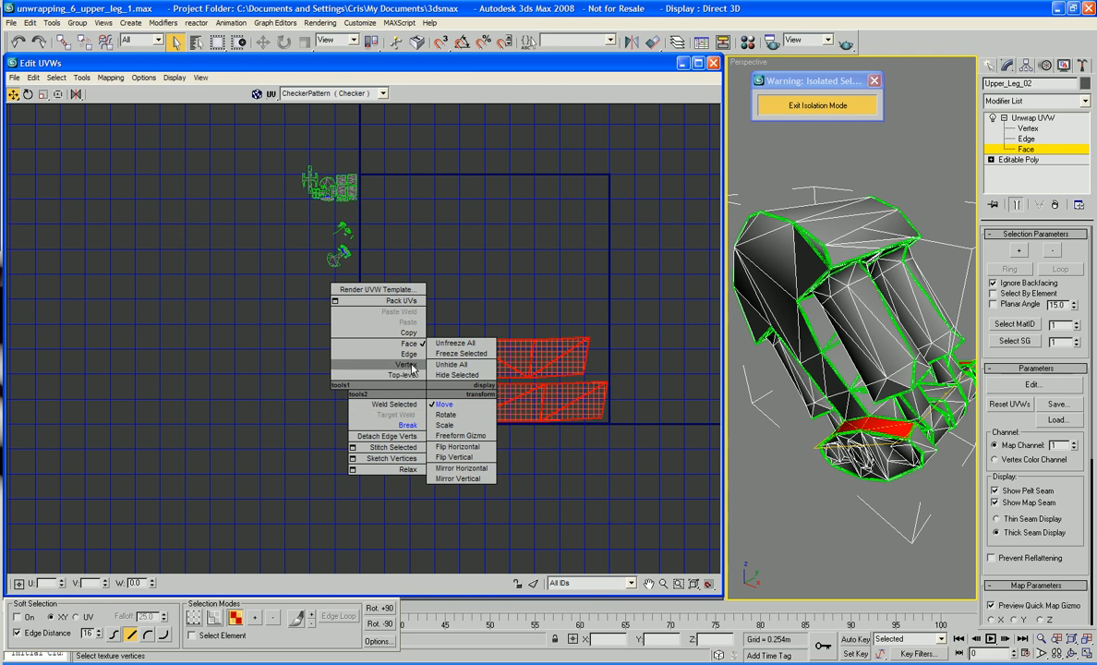
left_click(463, 428)
left_click_drag(455, 429, 495, 475)
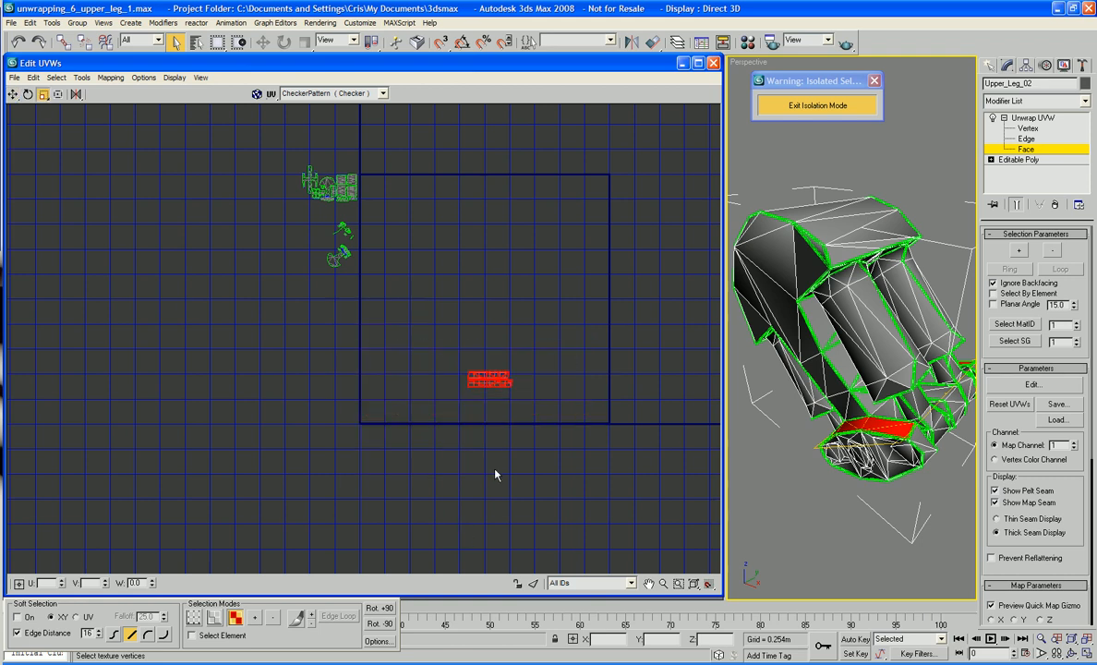
left_click_drag(489, 375, 498, 497)
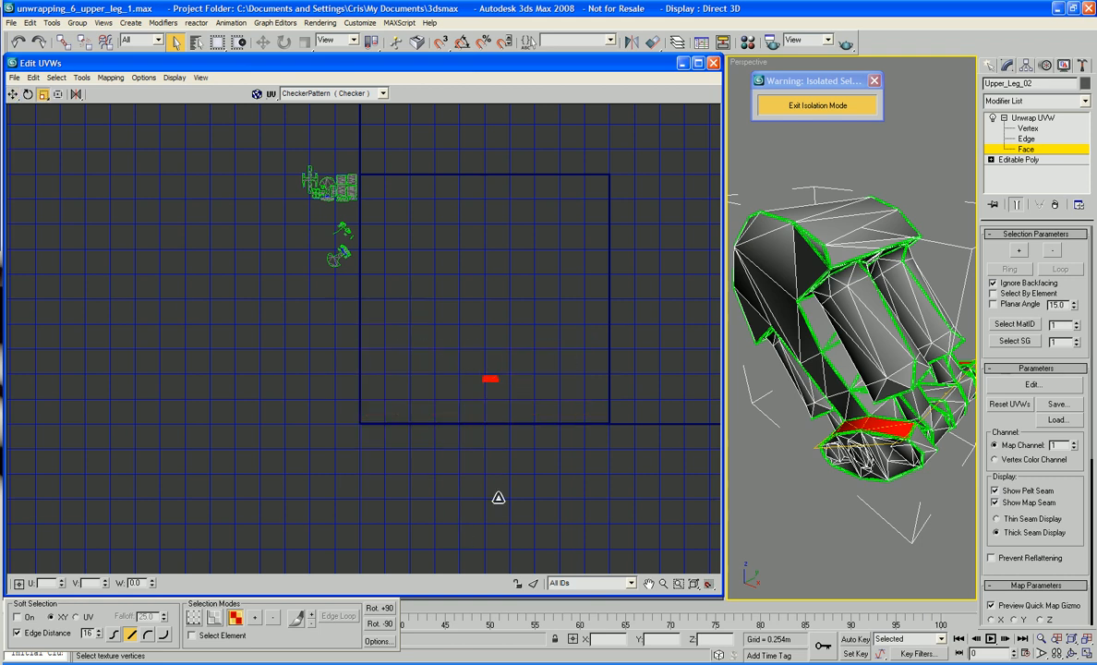
left_click(491, 388)
left_click_drag(461, 402, 461, 401)
Step: Move the two scaled rim strips outside the UV square, placing them just beneath the small block clusters
right_click(490, 402)
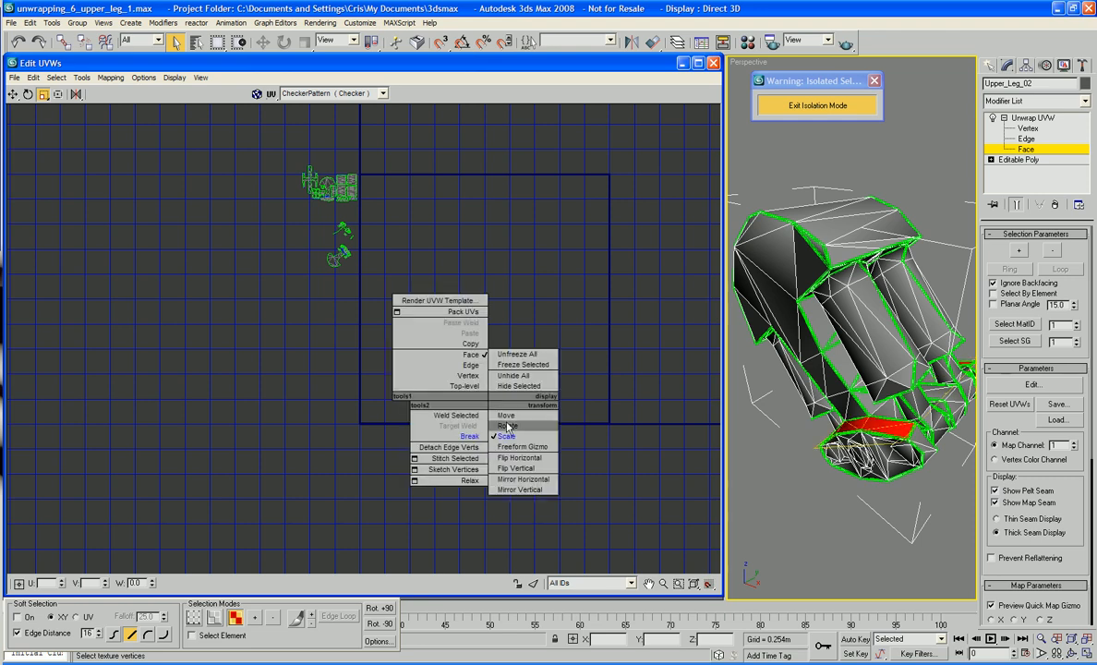
left_click(507, 417)
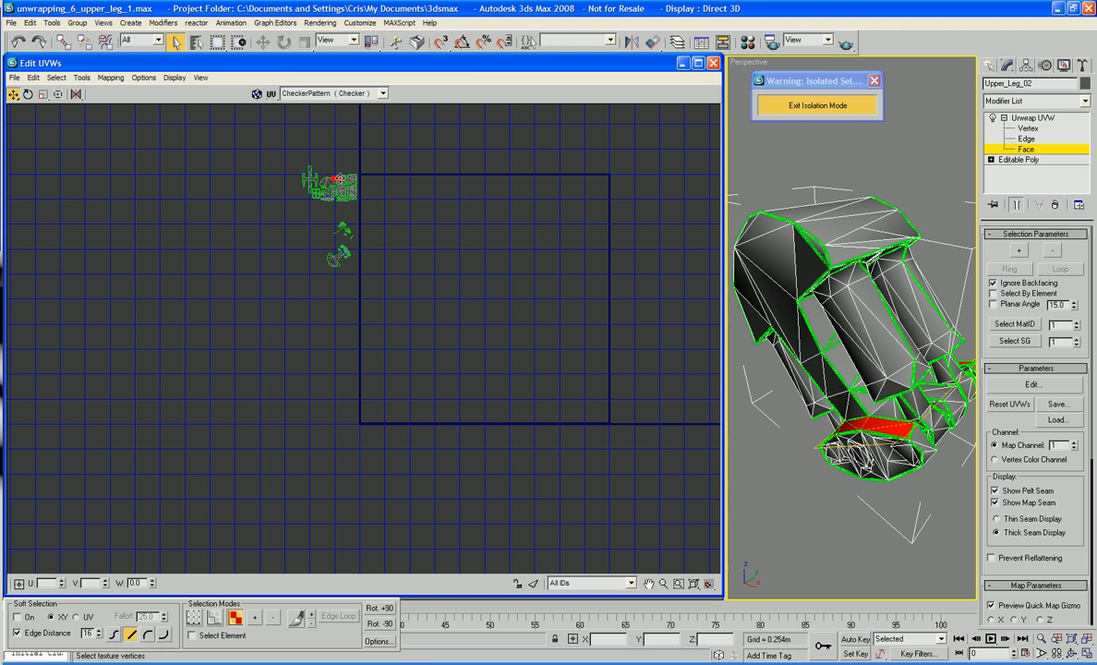
middle_click_drag(424, 170, 635, 337)
scroll(634, 337, "up", 3)
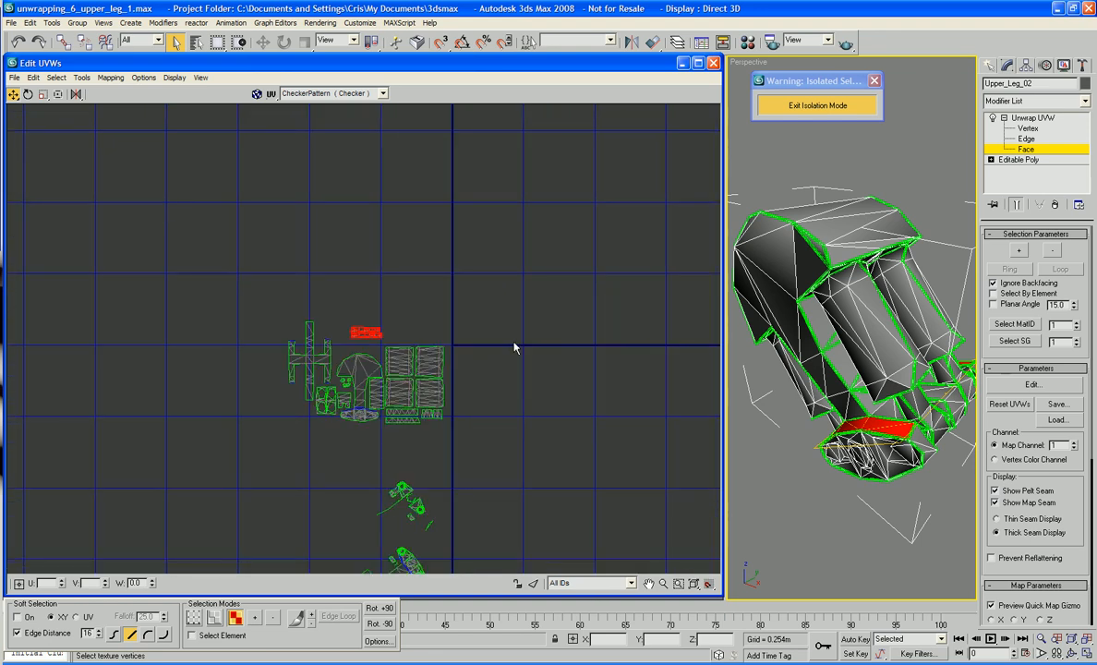
middle_click_drag(515, 345, 634, 381)
scroll(592, 380, "up", 1)
left_click_drag(439, 378, 375, 487)
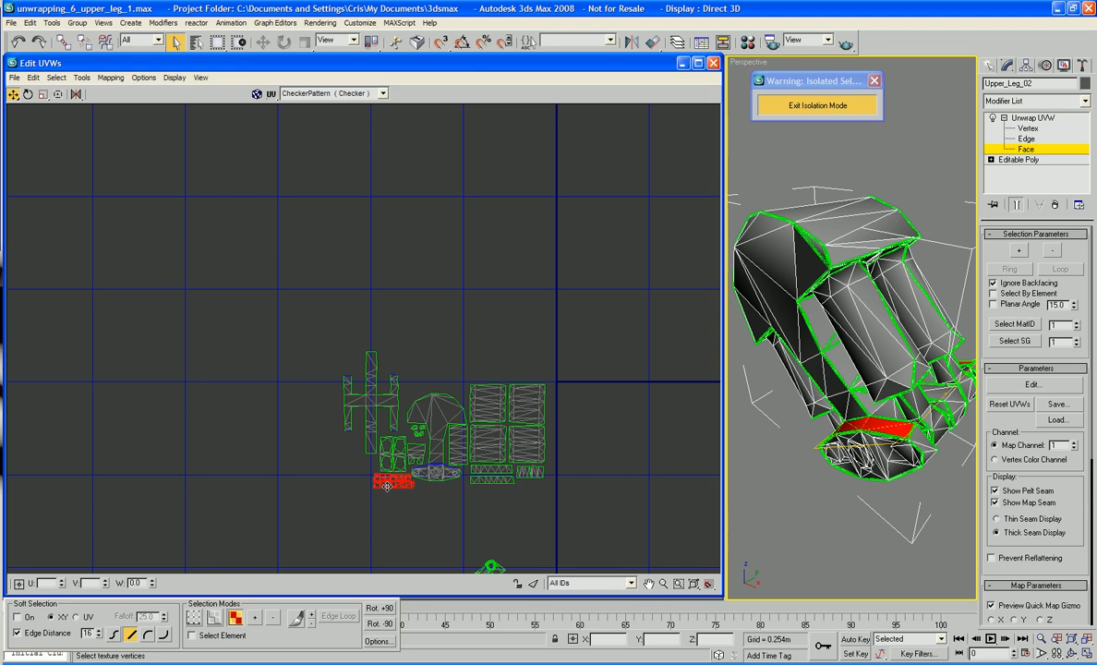
Step: Select the faces of the narrow recessed strip running alongside the large cylinder on the leg
middle_click_drag(529, 516, 514, 397)
scroll(514, 397, "down", 2)
middle_click_drag(577, 451, 520, 402)
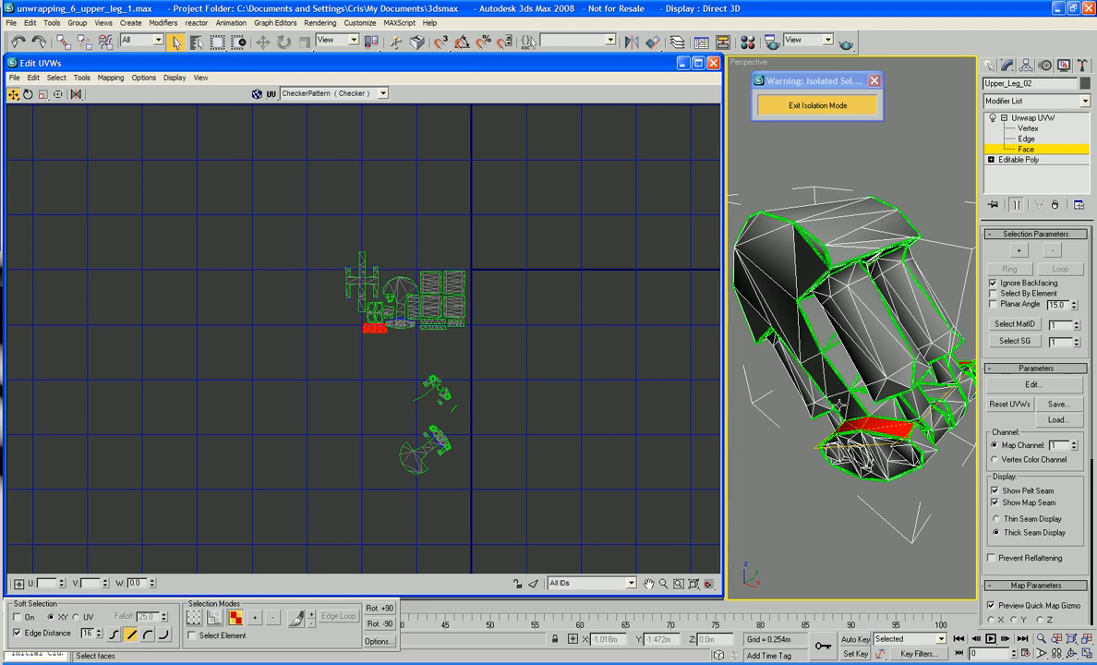
middle_click_drag(850, 369, 878, 393, "alt")
left_click(900, 376)
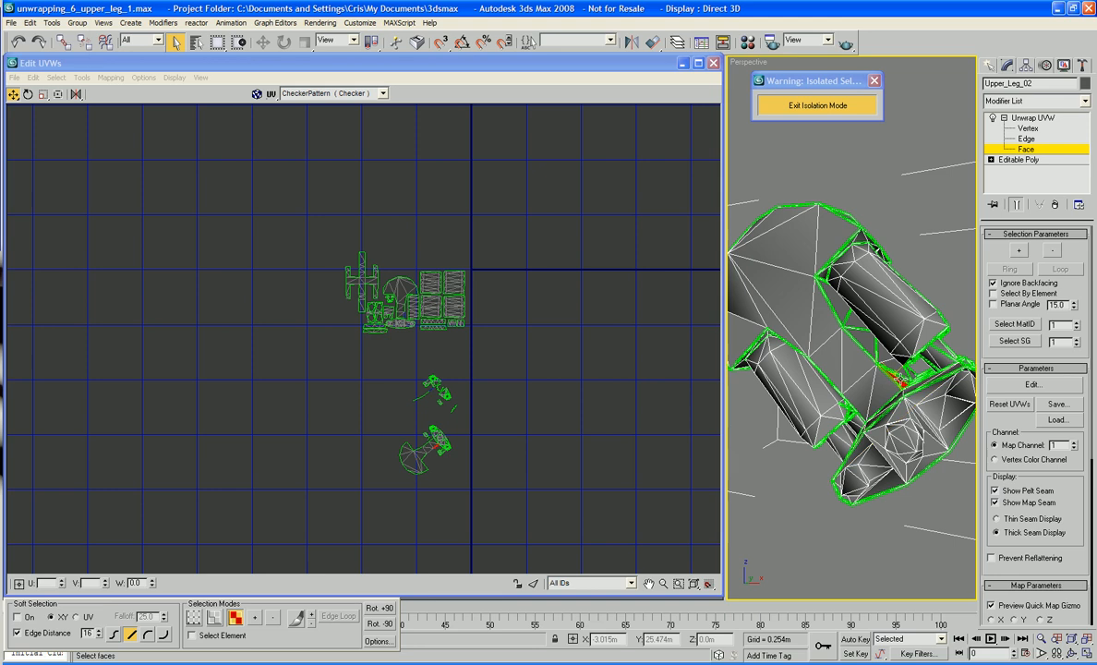
scroll(885, 374, "up", 5)
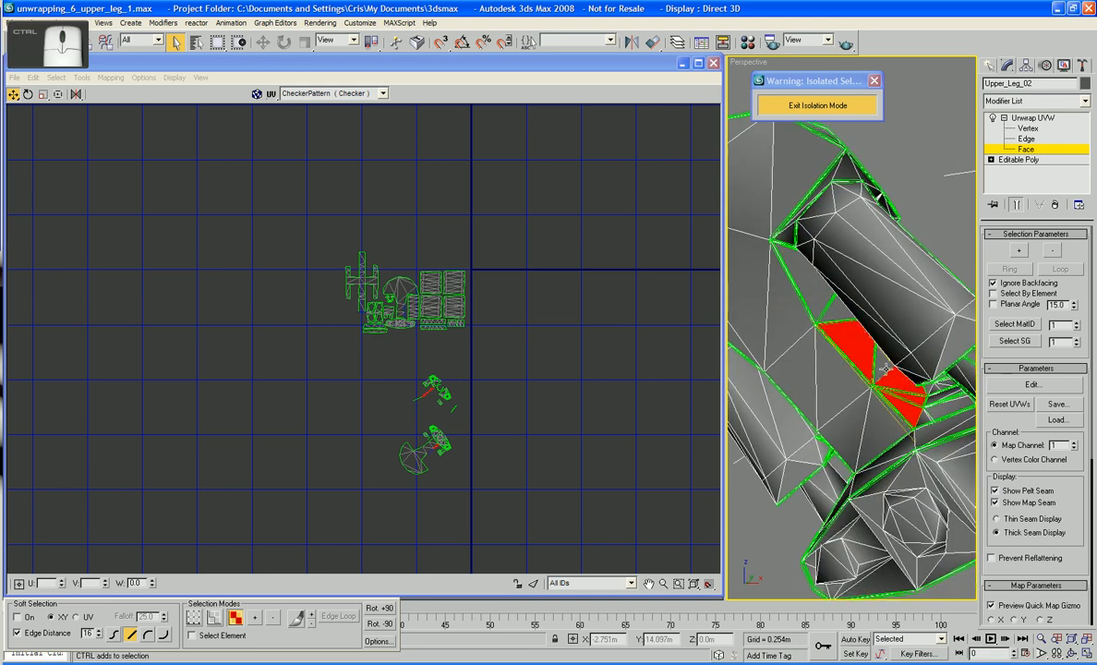
left_click(877, 366, "ctrl")
left_click(845, 311, "ctrl")
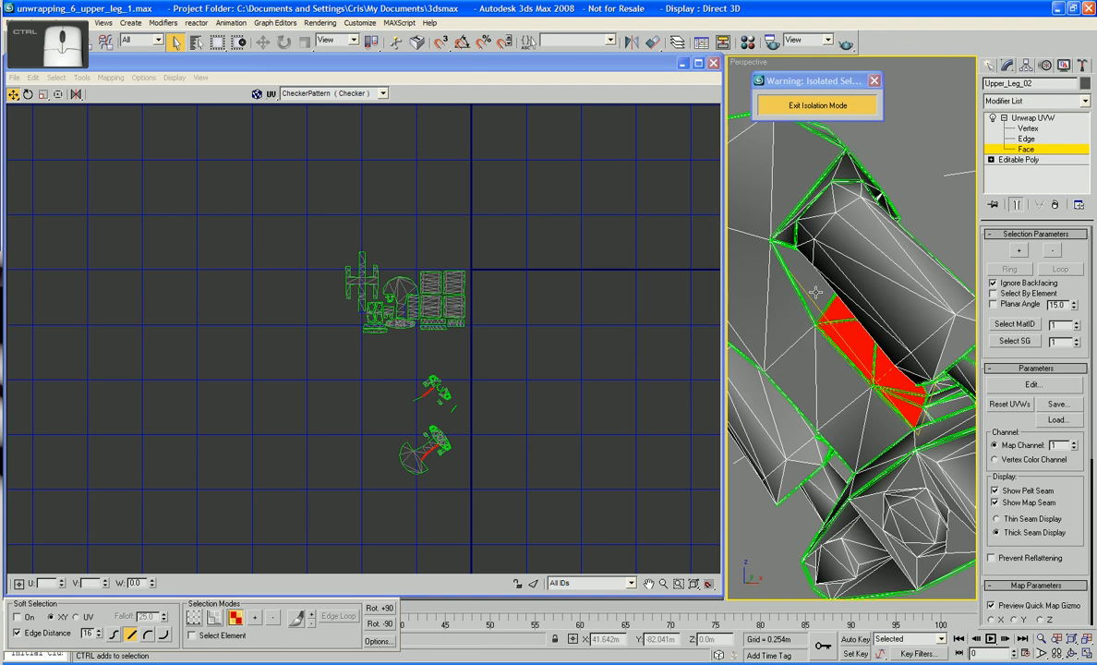
left_click(809, 290, "ctrl")
Step: Add the remaining end faces of the recessed strip between the two cylinders to the selection
middle_click_drag(834, 330, 697, 343, "alt")
left_click(843, 434, "ctrl")
middle_click_drag(867, 434, 951, 517, "alt")
left_click(929, 411, "ctrl")
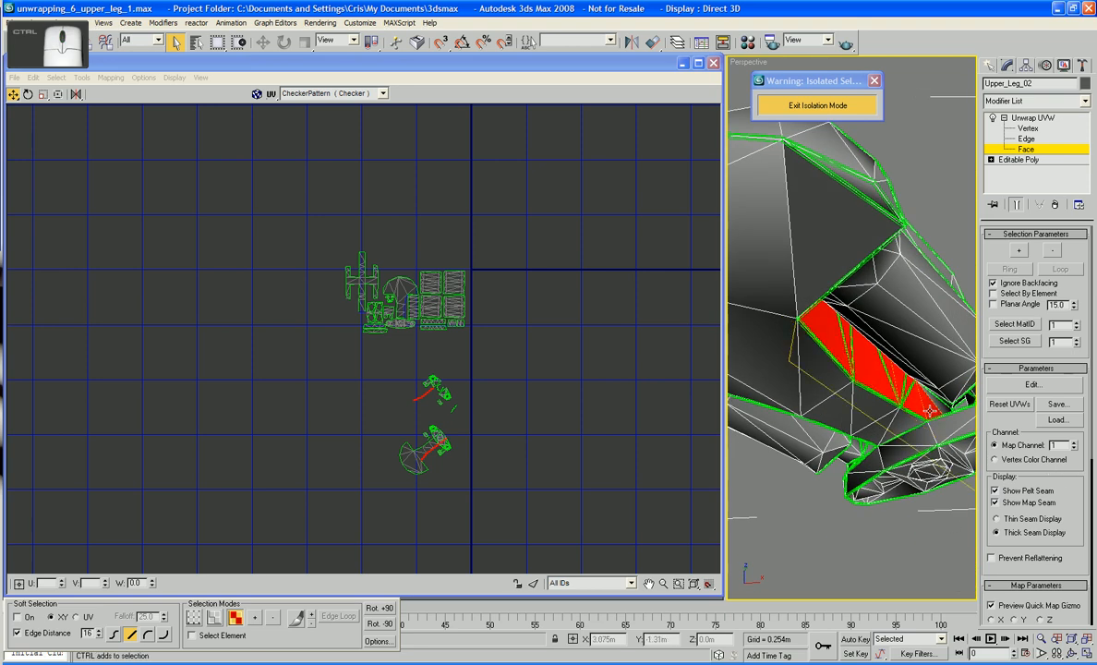
left_click(929, 409, "ctrl")
middle_click_drag(813, 388, 798, 498, "alt")
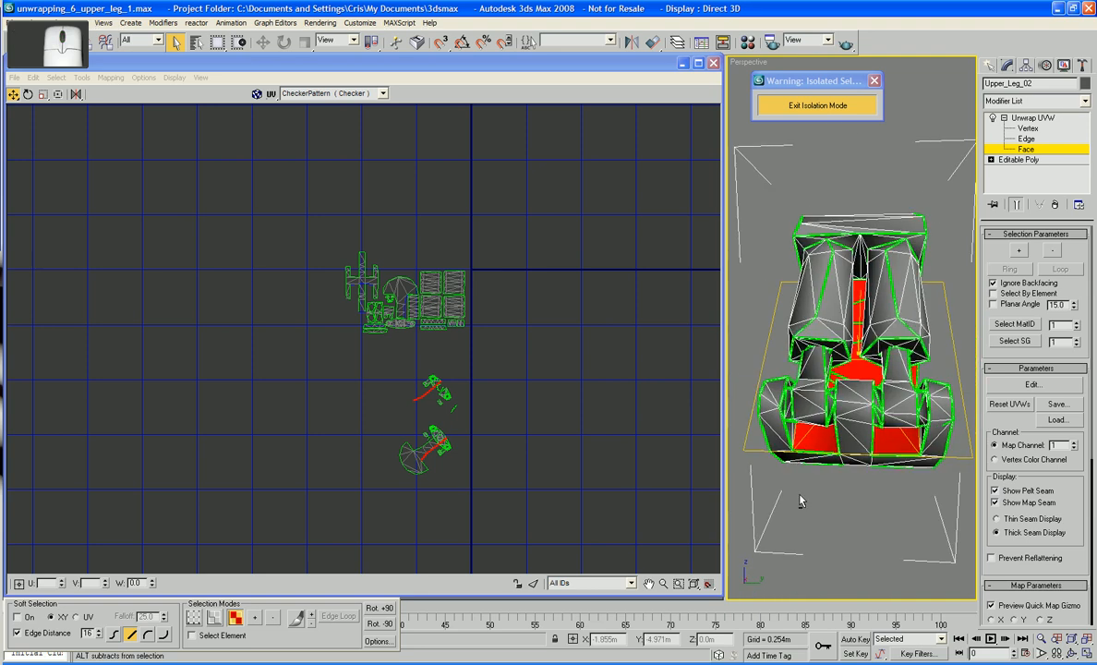
Step: Break the selected strip faces from their clusters and move them into empty space inside the UV square
scroll(457, 444, "up", 5)
middle_click_drag(537, 391, 480, 457)
right_click(481, 415)
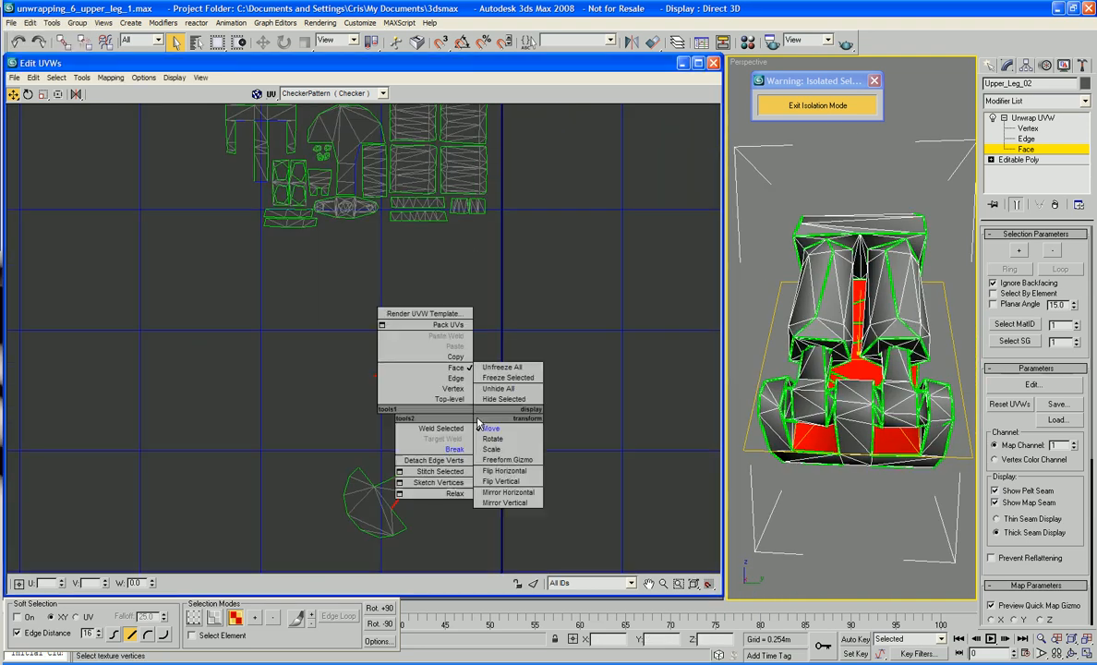
left_click(460, 449)
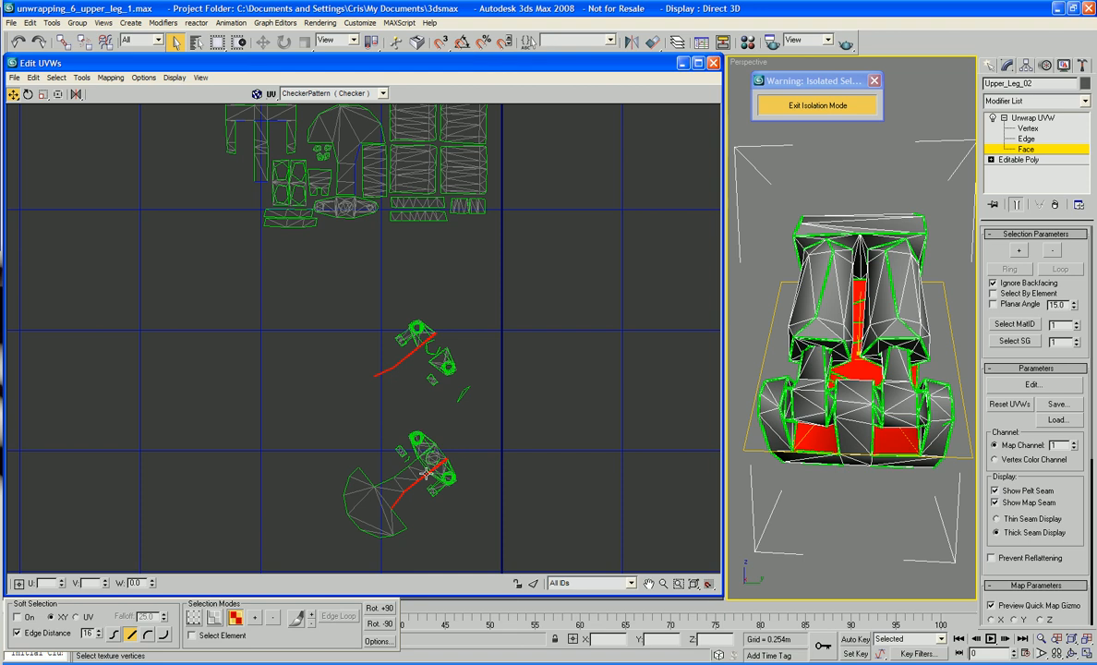
left_click(422, 473)
key("ctrl+z")
scroll(647, 448, "down", 3)
middle_click_drag(667, 445, 386, 449)
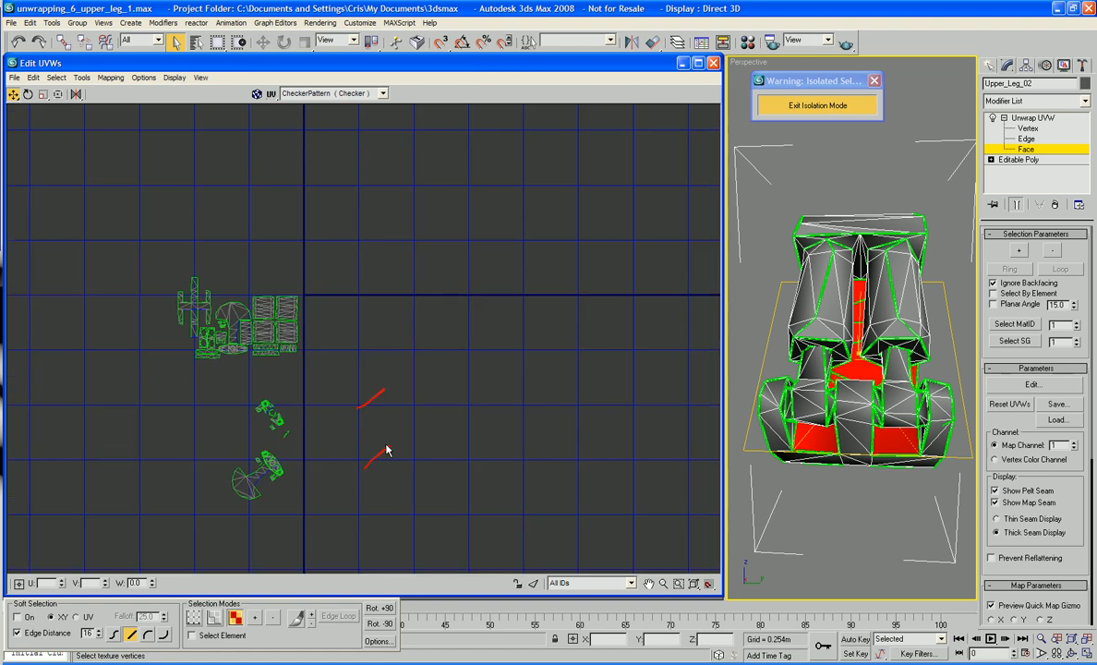
Step: Apply Flatten Mapping to the separated strip faces with a face angle threshold of 75
left_click(111, 78)
left_click(116, 88)
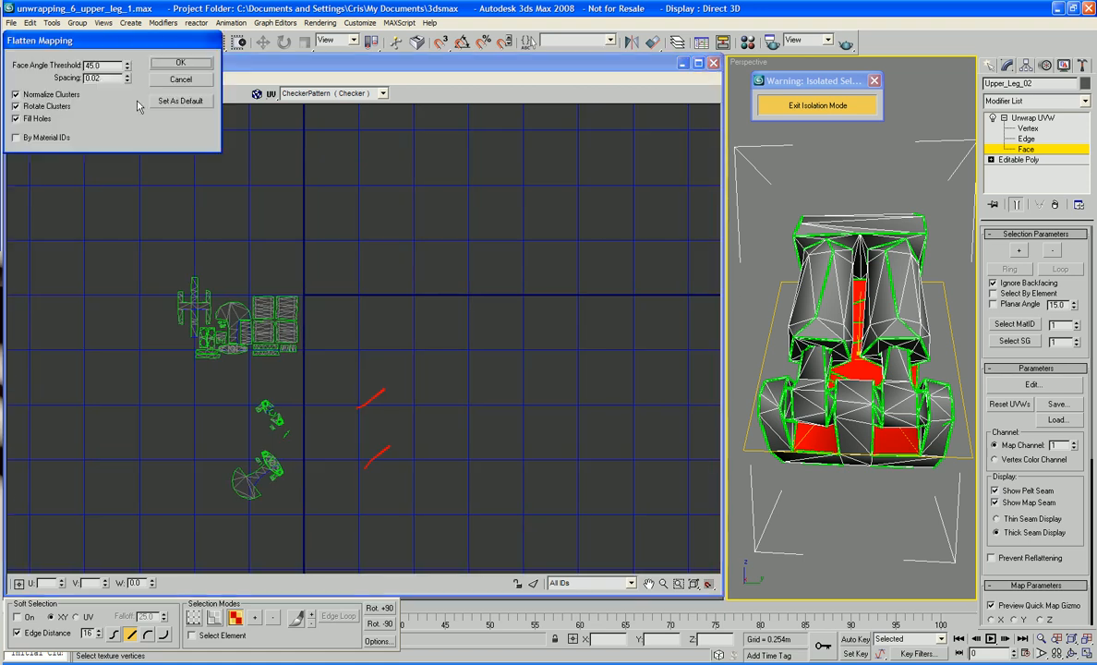
type("75")
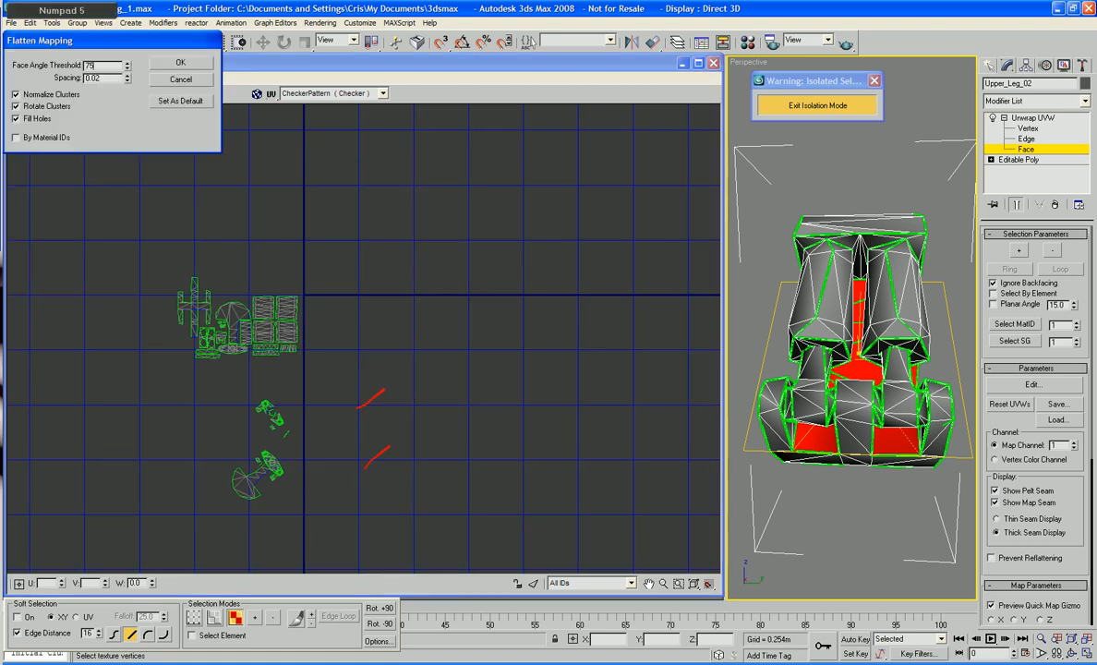
left_click(182, 63)
Step: Scale the newly flattened strip cluster down to match the small packed clusters
middle_click_drag(481, 294, 436, 188)
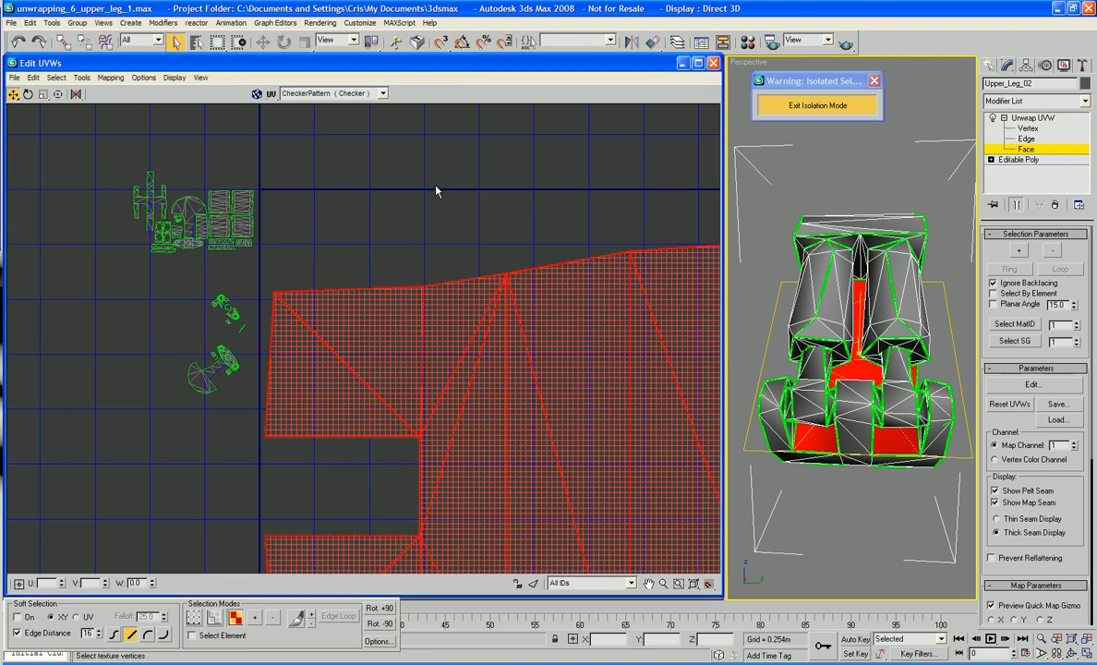
scroll(436, 189, "down", 3)
right_click(551, 268)
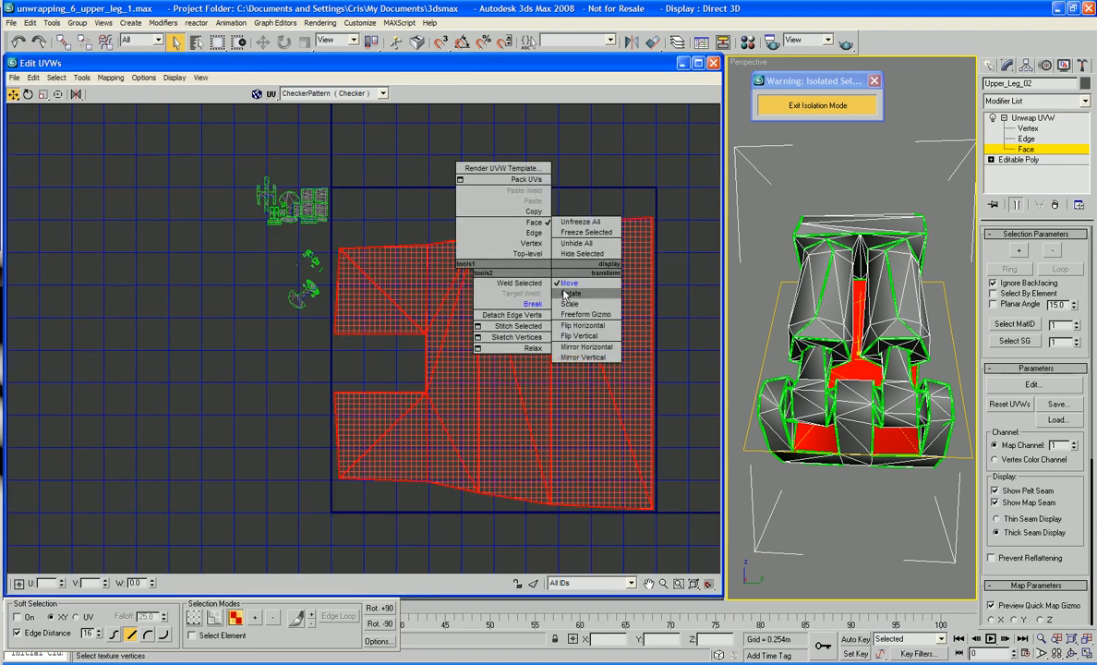
left_click(559, 304)
left_click_drag(547, 296, 558, 550)
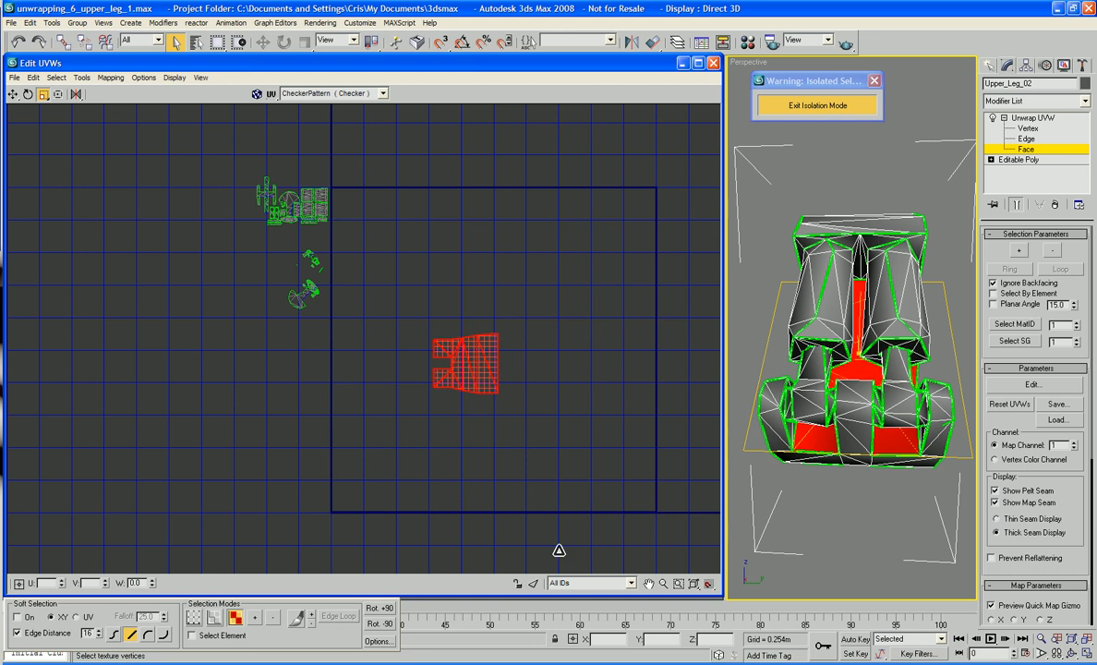
left_click_drag(514, 386, 499, 484)
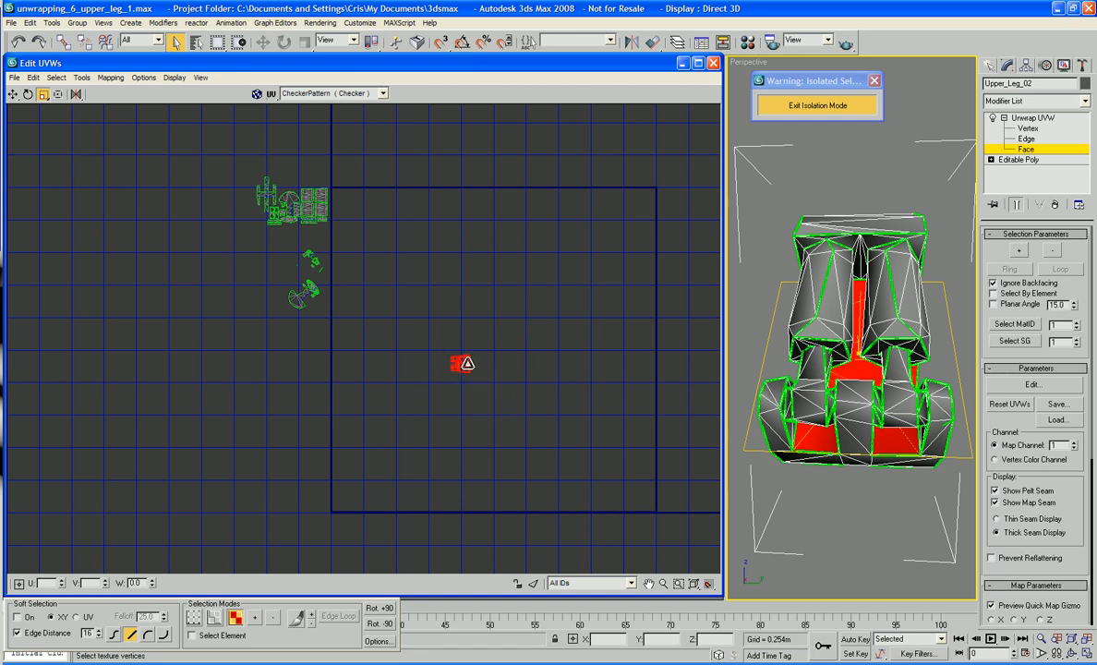
Step: Move the scaled strip cluster outside the UV square, placing it just above the dome-shaped cluster
right_click(468, 364)
left_click(480, 369)
left_click_drag(461, 367, 303, 189)
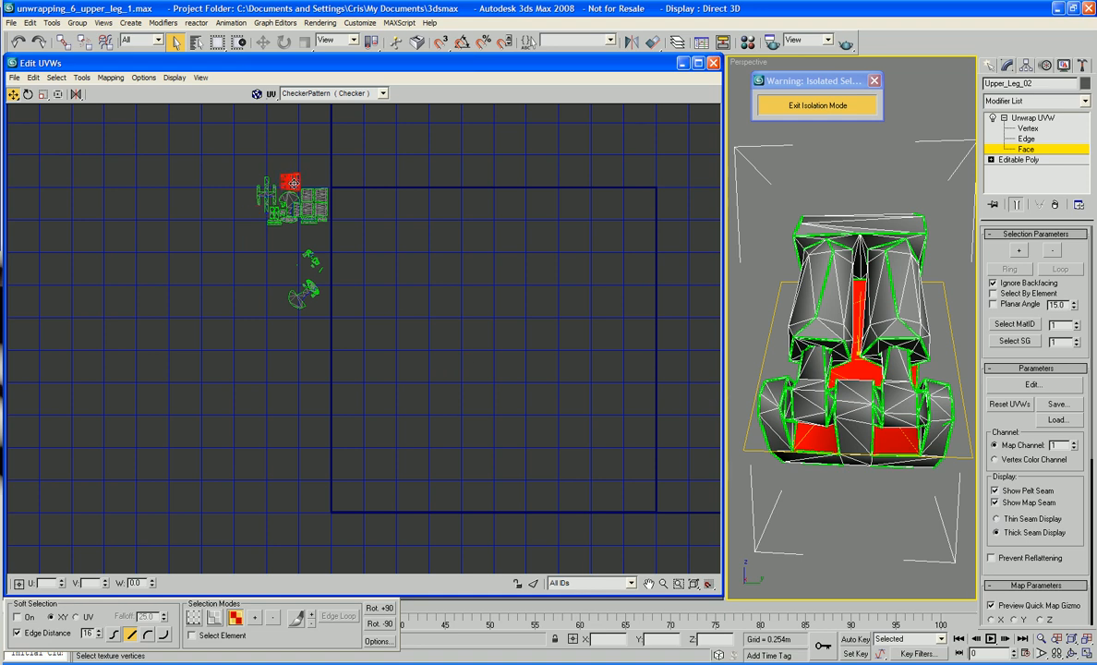
scroll(474, 284, "up", 5)
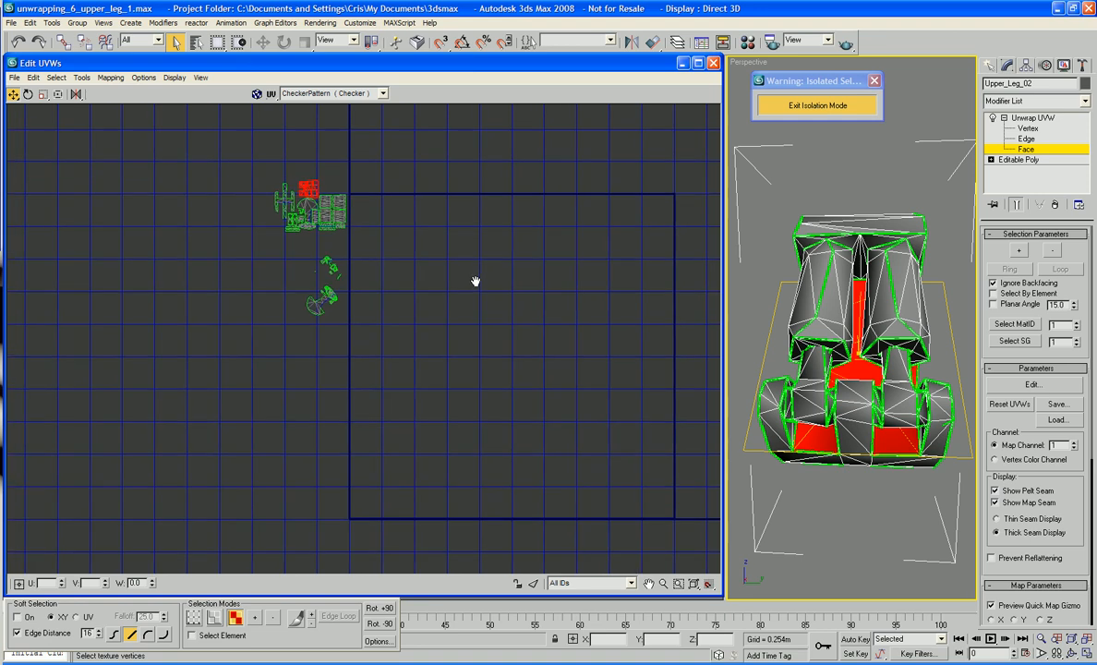
Step: Select the neck faces of the leg's side panel beside the large cylinder
scroll(377, 362, "up", 2)
middle_click_drag(378, 361, 580, 350)
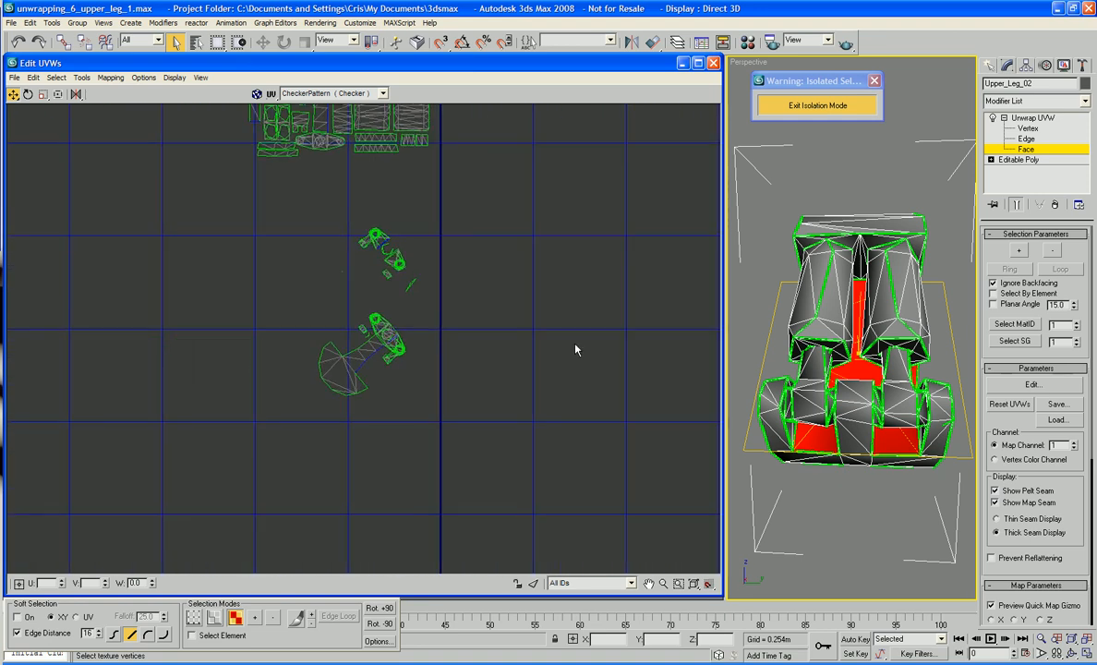
middle_click_drag(906, 380, 872, 348, "alt")
left_click(873, 348)
left_click(861, 344, "ctrl")
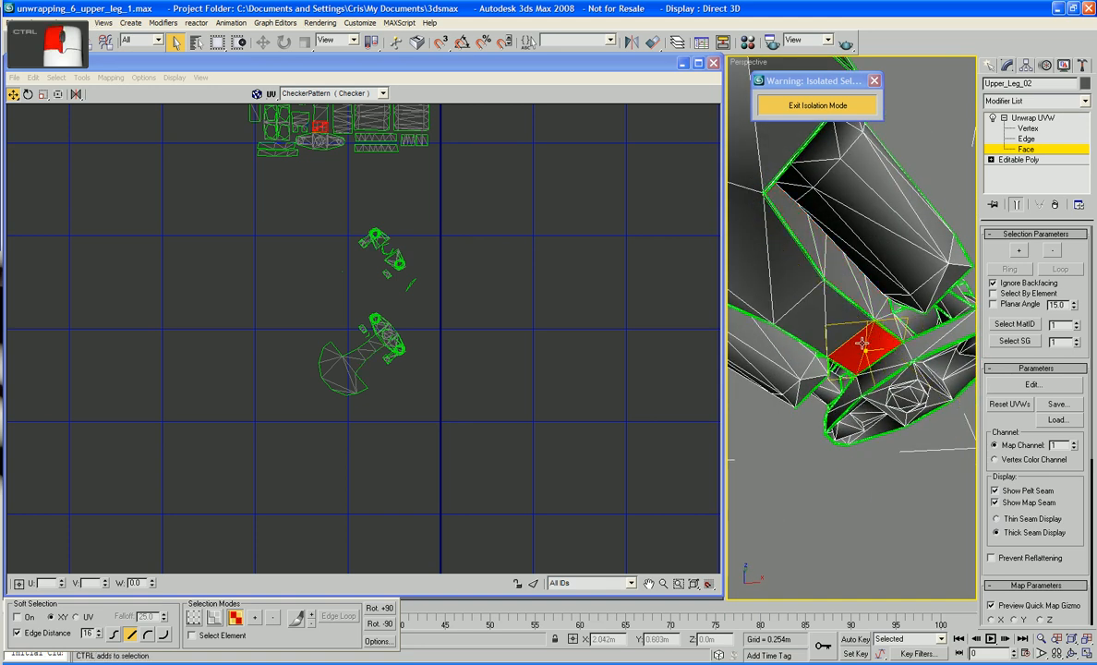
left_click(838, 323, "ctrl")
left_click(811, 311, "ctrl")
left_click(807, 284, "ctrl")
middle_click_drag(806, 284, 848, 311)
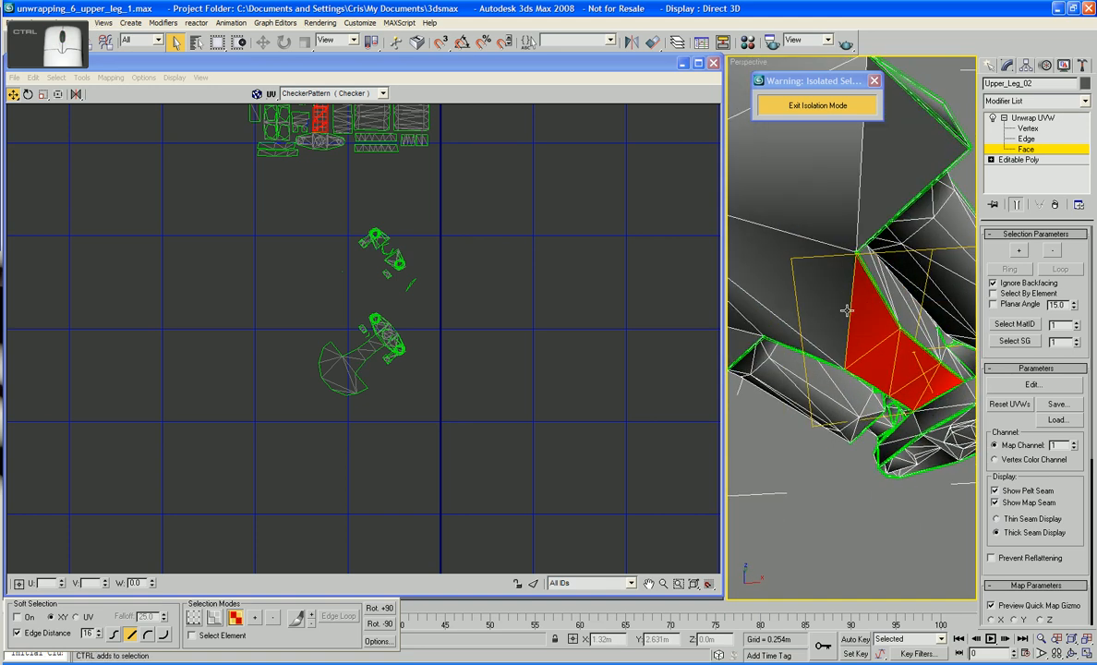
Step: Extend the selection across the side panel's rounded end, including the faces of its loose sliver
left_click(836, 307, "ctrl")
left_click(833, 238, "ctrl")
left_click(864, 227, "ctrl")
middle_click_drag(861, 247, 847, 351)
left_click(847, 351, "ctrl")
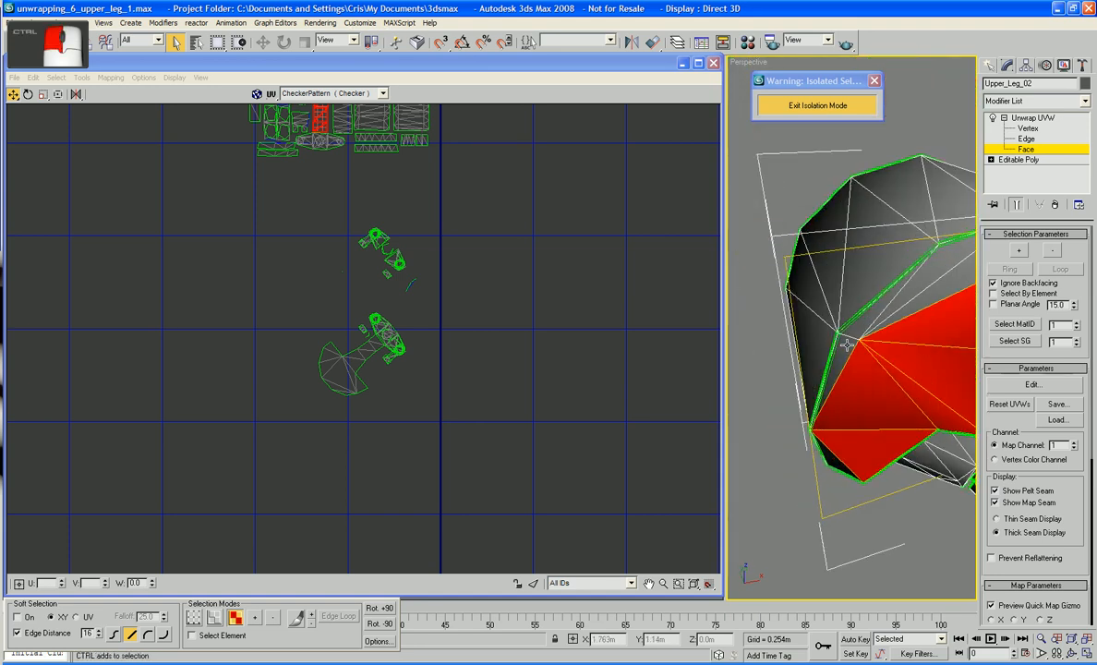
left_click(863, 327, "ctrl")
left_click(900, 297, "ctrl")
left_click(927, 300, "ctrl")
middle_click_drag(927, 300, 850, 345)
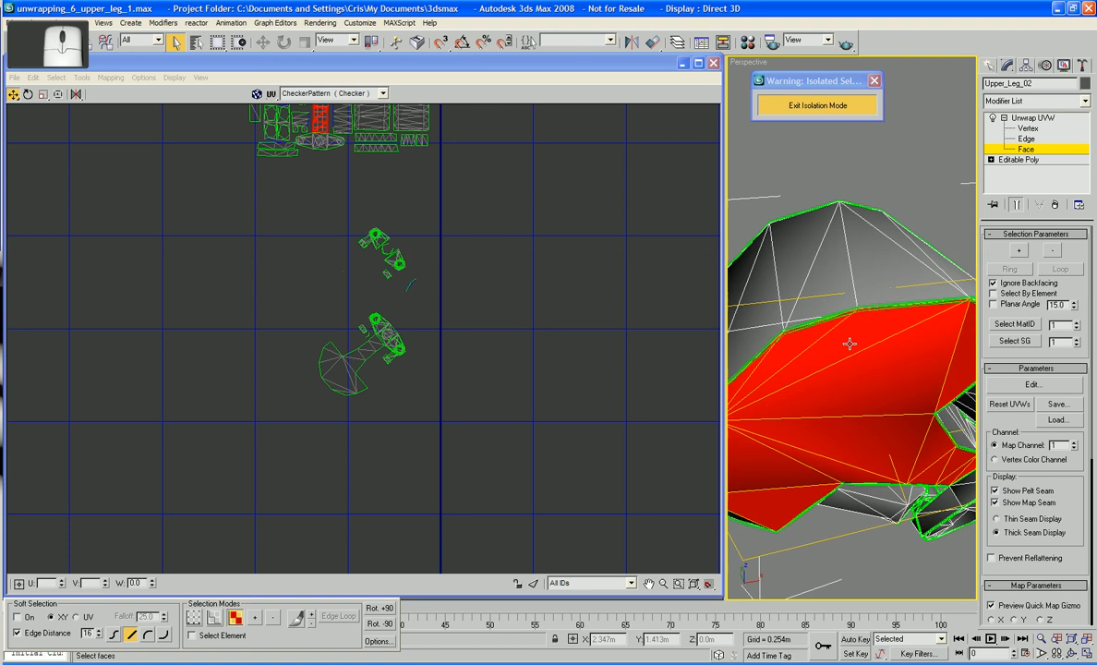
middle_click_drag(921, 337, 900, 324, "alt")
left_click(926, 335, "ctrl")
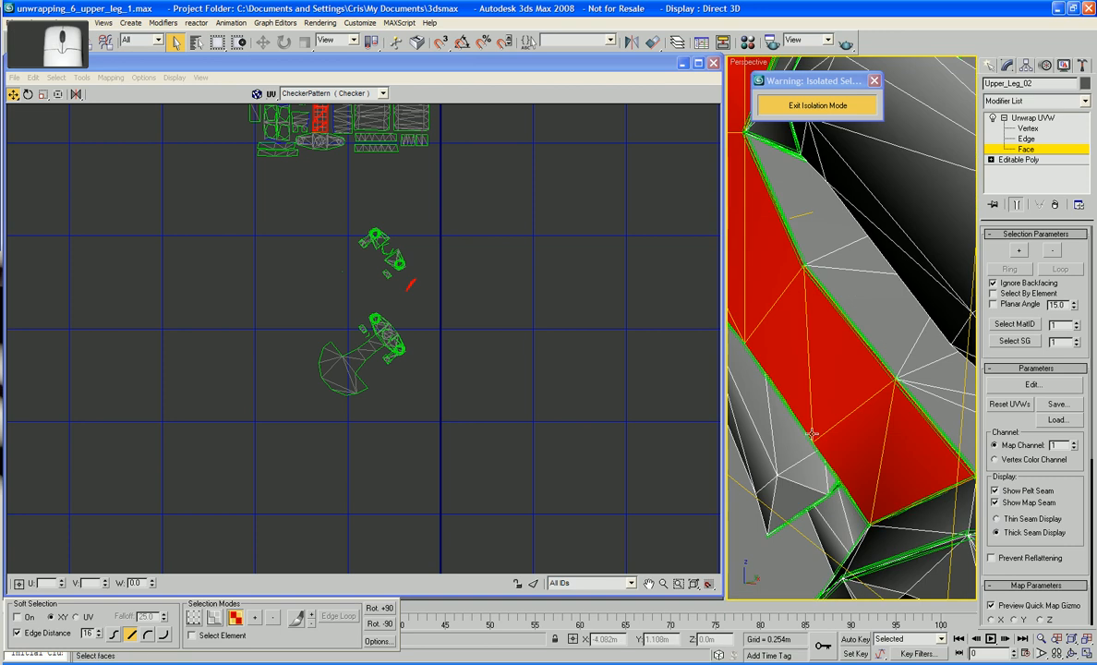
middle_click_drag(899, 552, 776, 361)
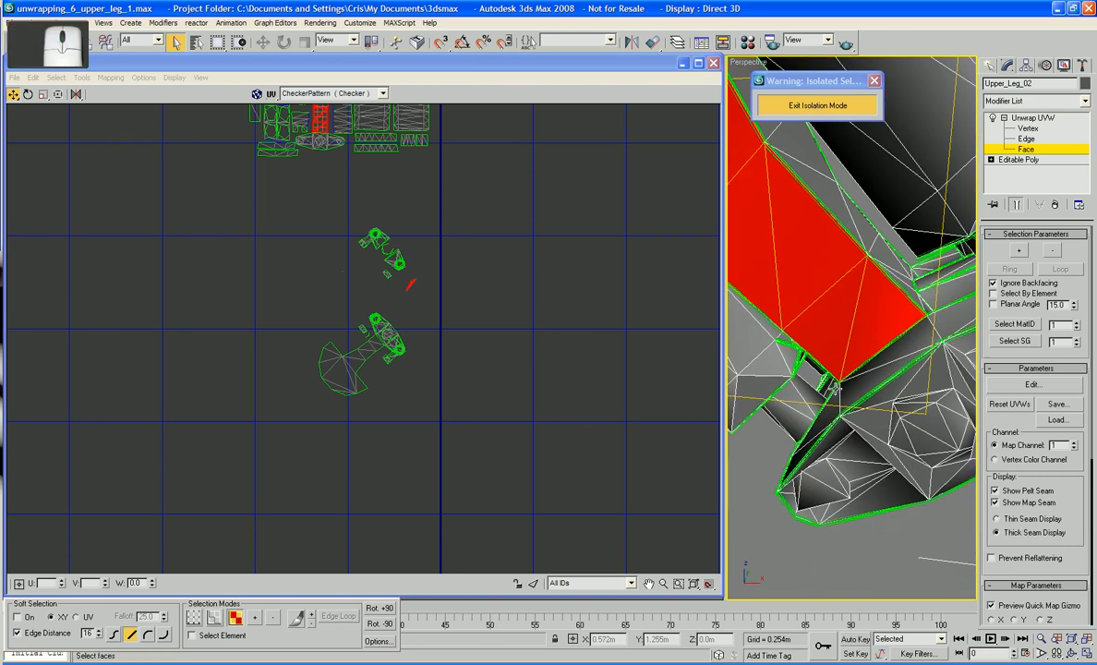
Step: Select only the loose sliver cluster and move it beside the open edge of the dome-shaped cluster
middle_click_drag(517, 353, 520, 422)
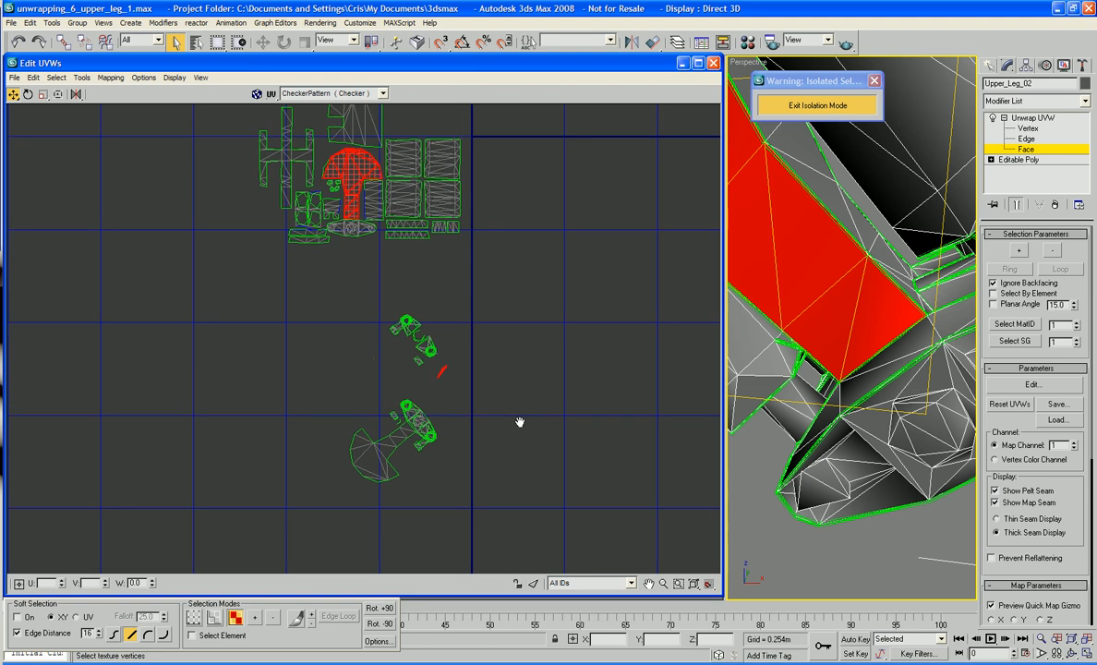
middle_click_drag(805, 459, 857, 424, "alt")
middle_click_drag(458, 440, 461, 456)
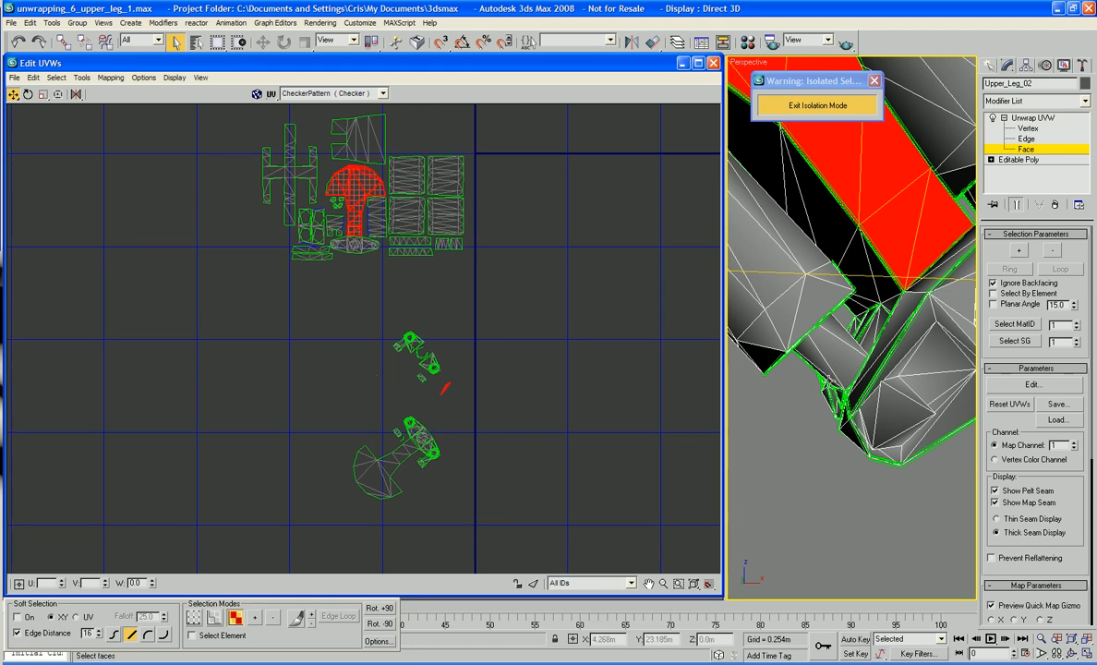
middle_click_drag(851, 382, 791, 370)
scroll(520, 388, "up", 2)
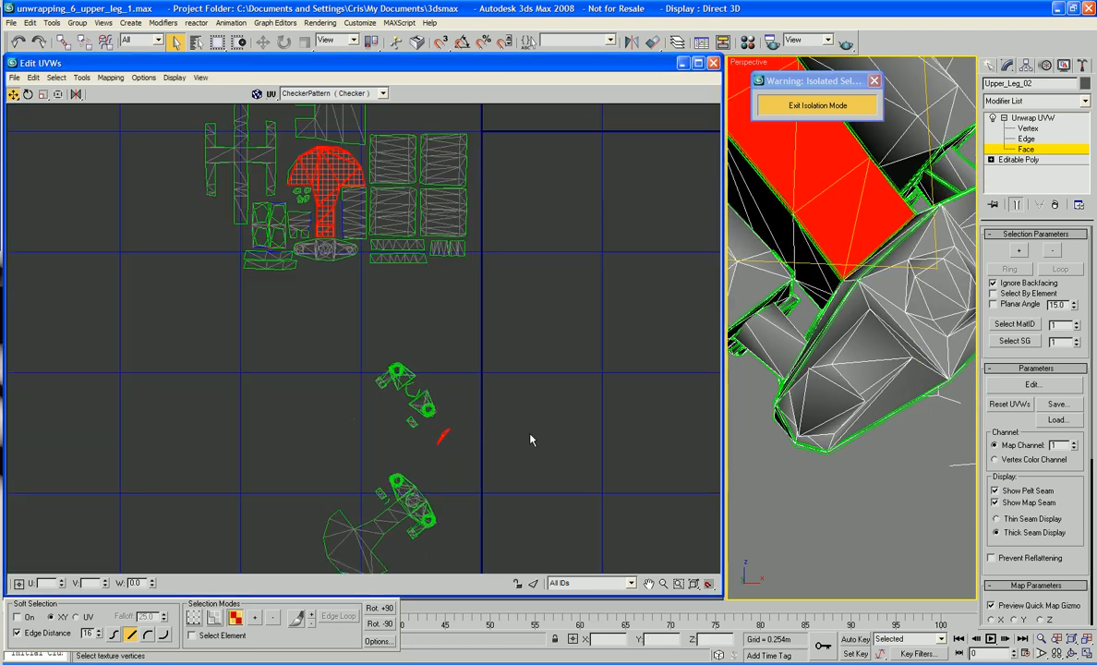
left_click(443, 450)
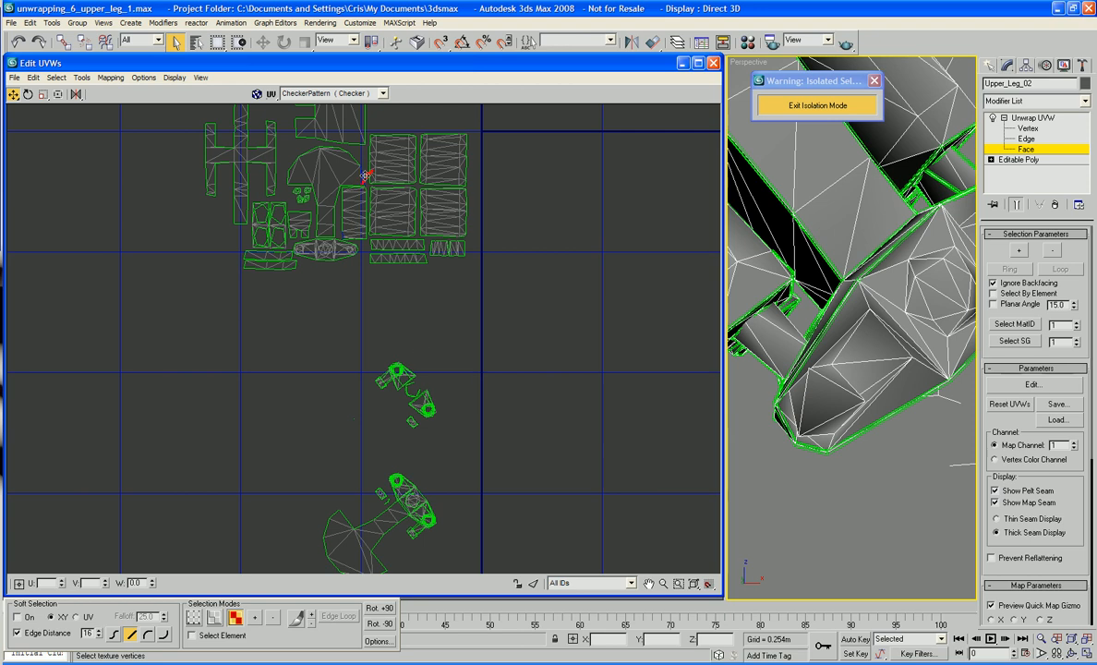
scroll(434, 185, "up", 5)
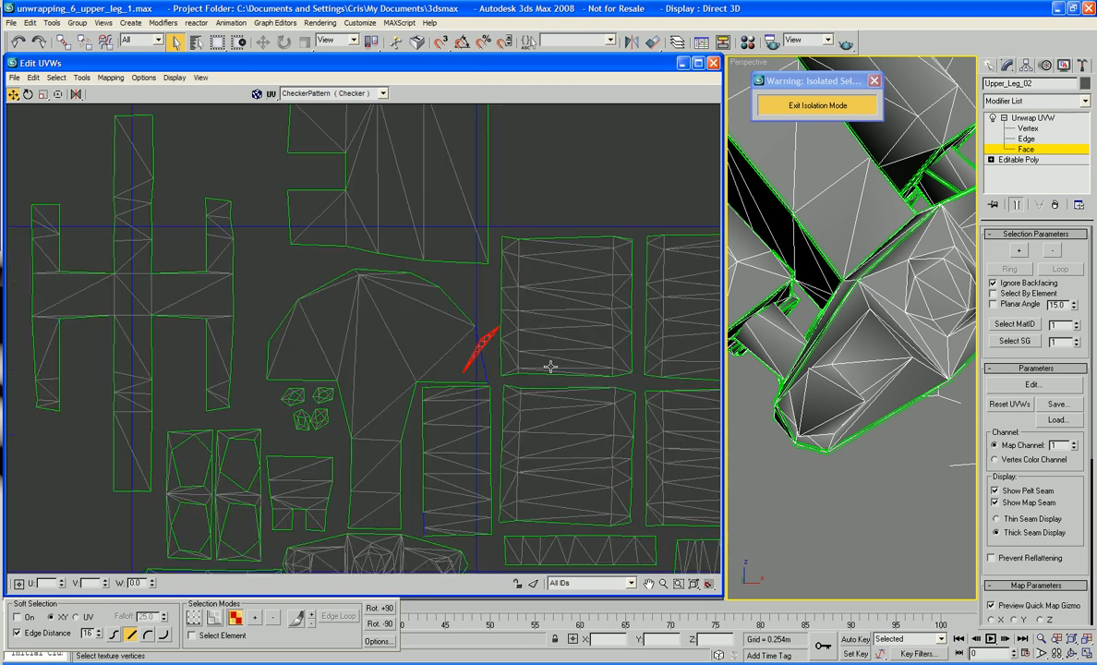
Step: Rotate the sliver parallel to the dome cluster's open edge and move it up against that edge
right_click(474, 347)
left_click(502, 372)
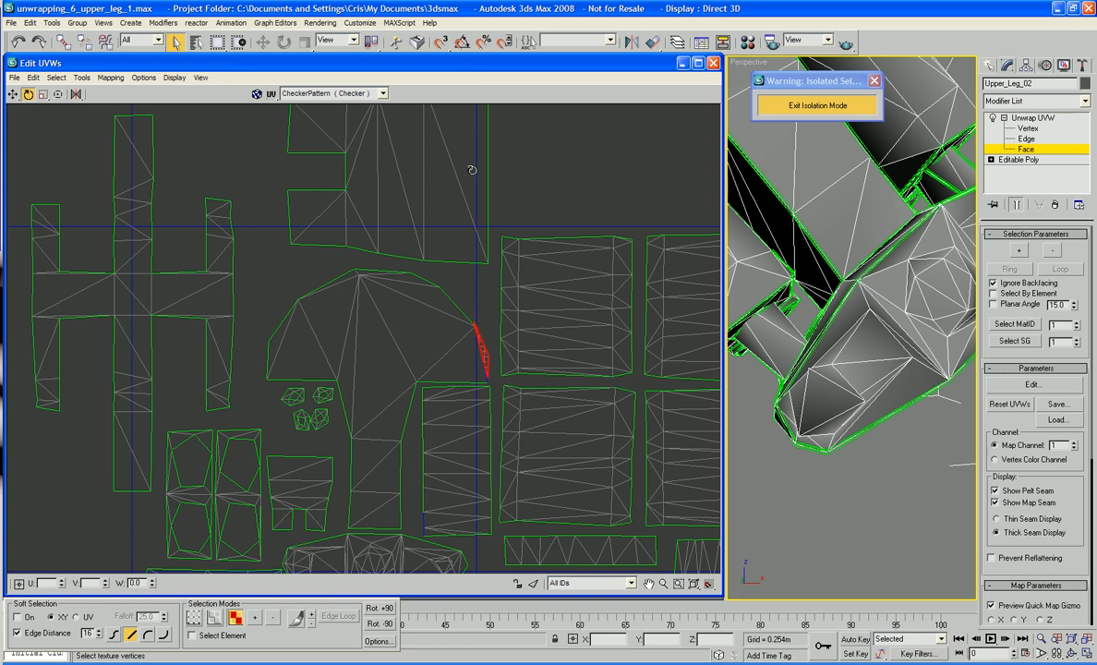
right_click(468, 166)
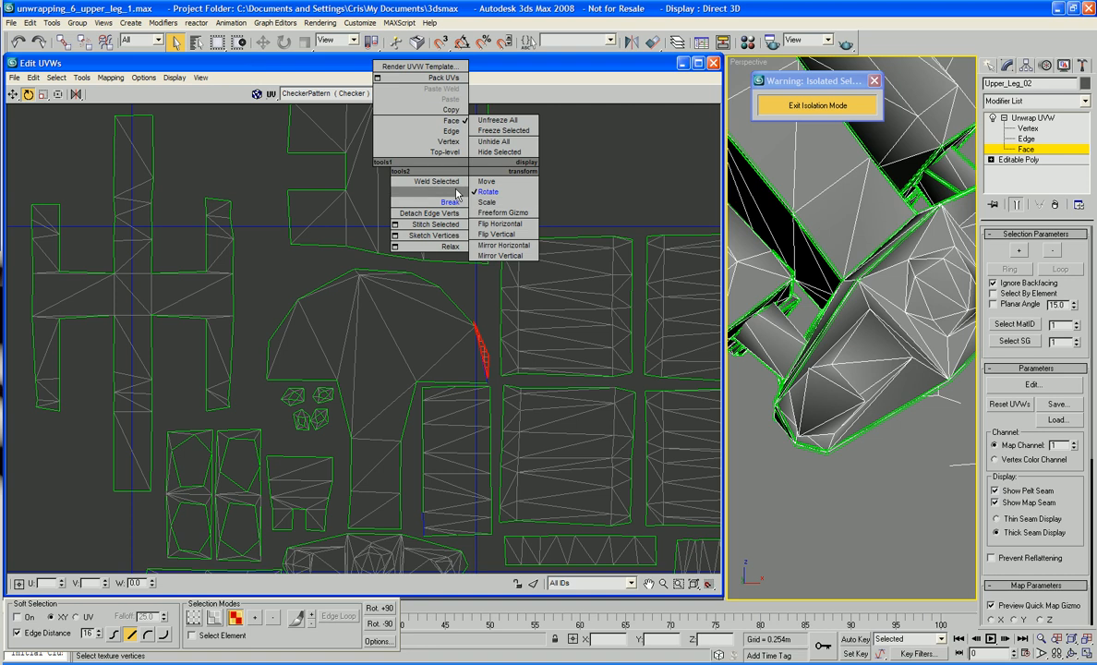
left_click(486, 182)
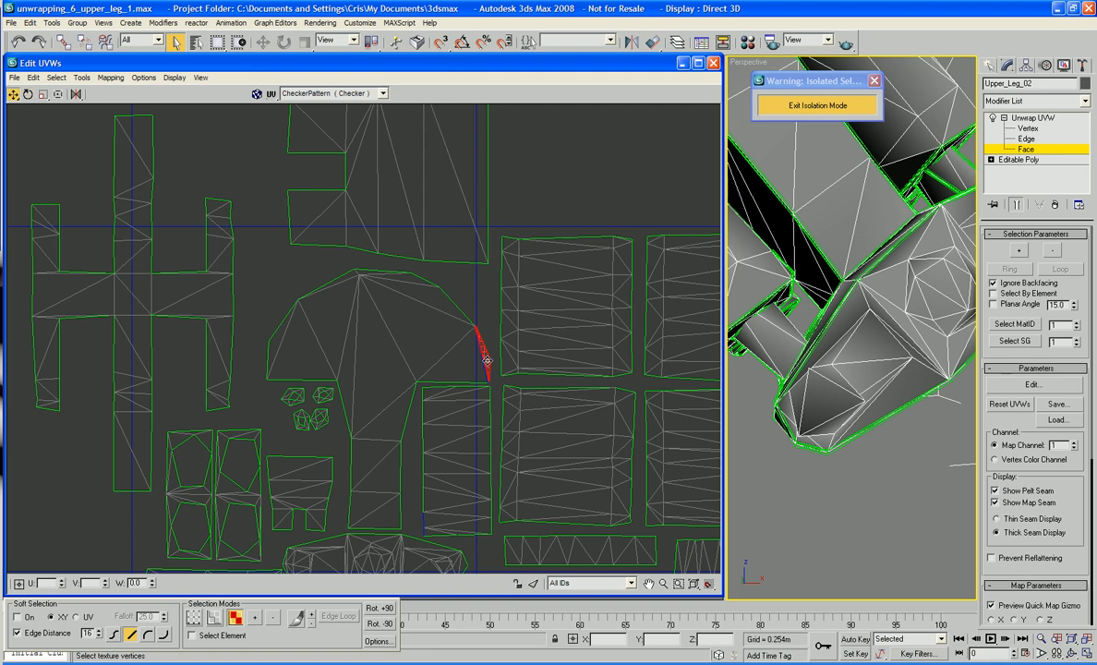
scroll(489, 363, "up", 5)
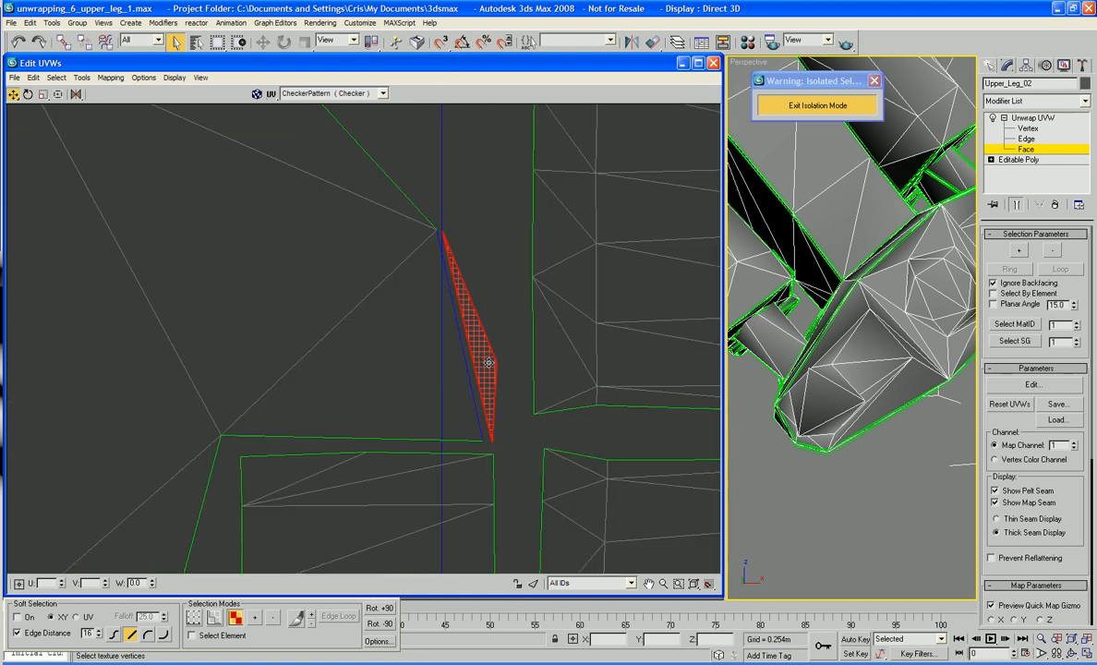
Step: Target-weld the sliver's two end vertices to the matching corner vertices of the dome-shaped cluster's open edge
right_click(460, 284)
left_click(452, 259)
right_click(466, 268)
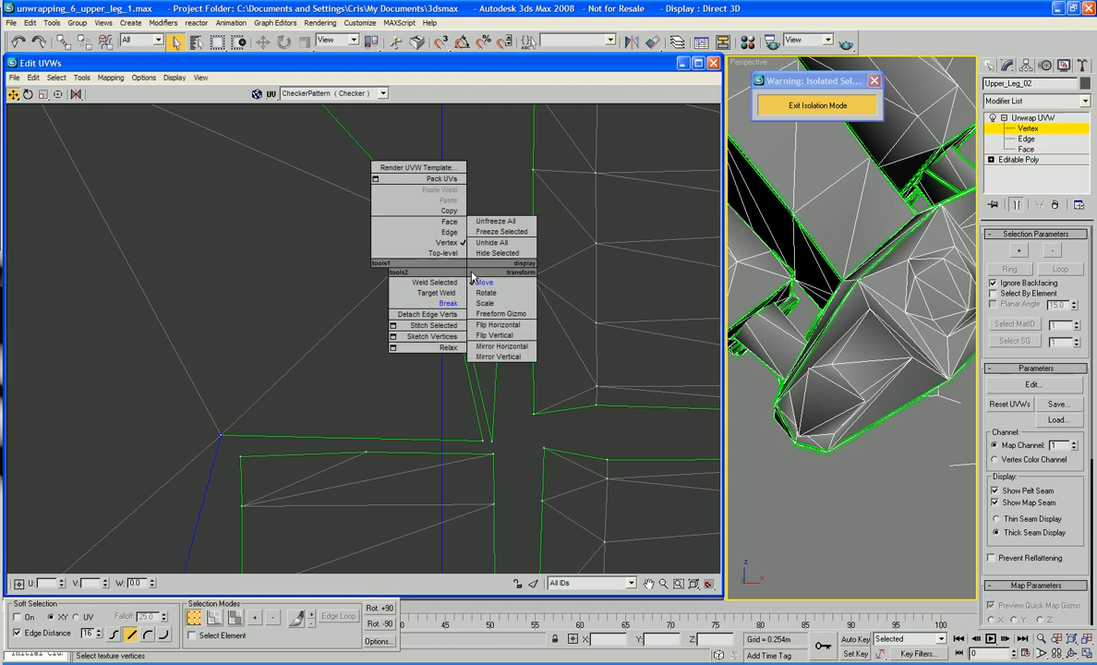
left_click(445, 295)
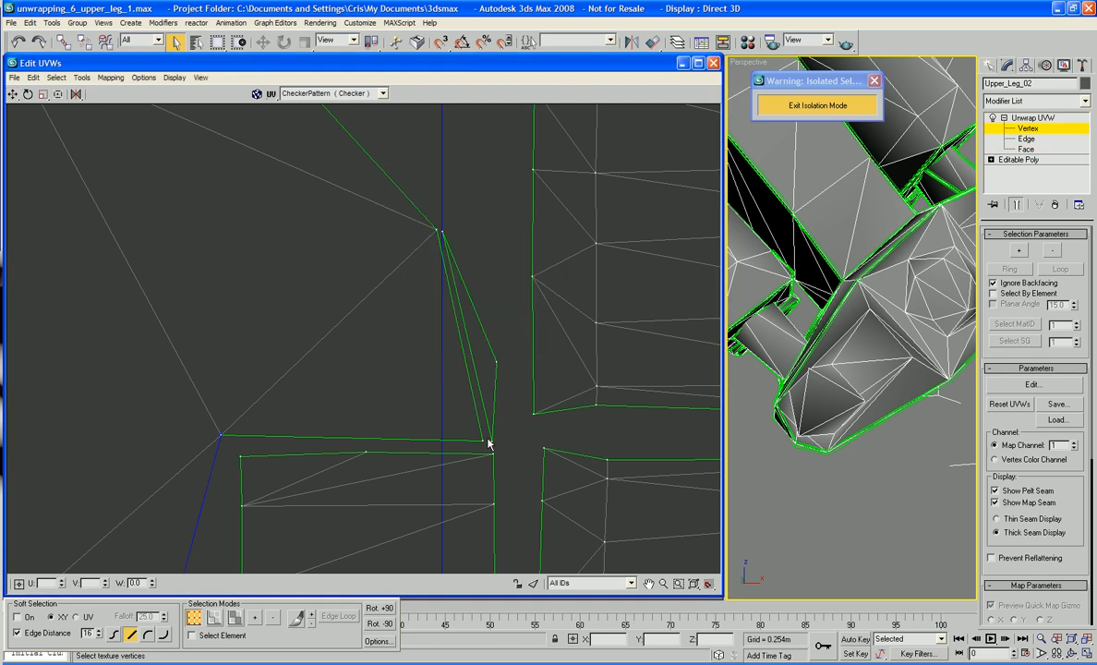
left_click_drag(489, 440, 483, 440)
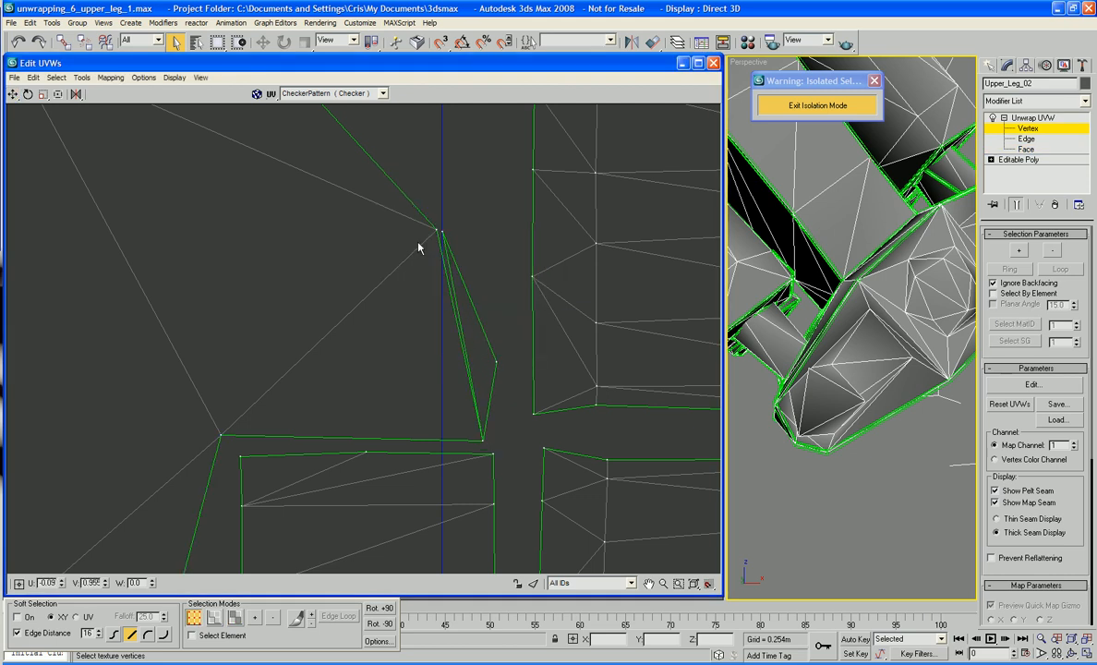
left_click_drag(443, 234, 437, 230)
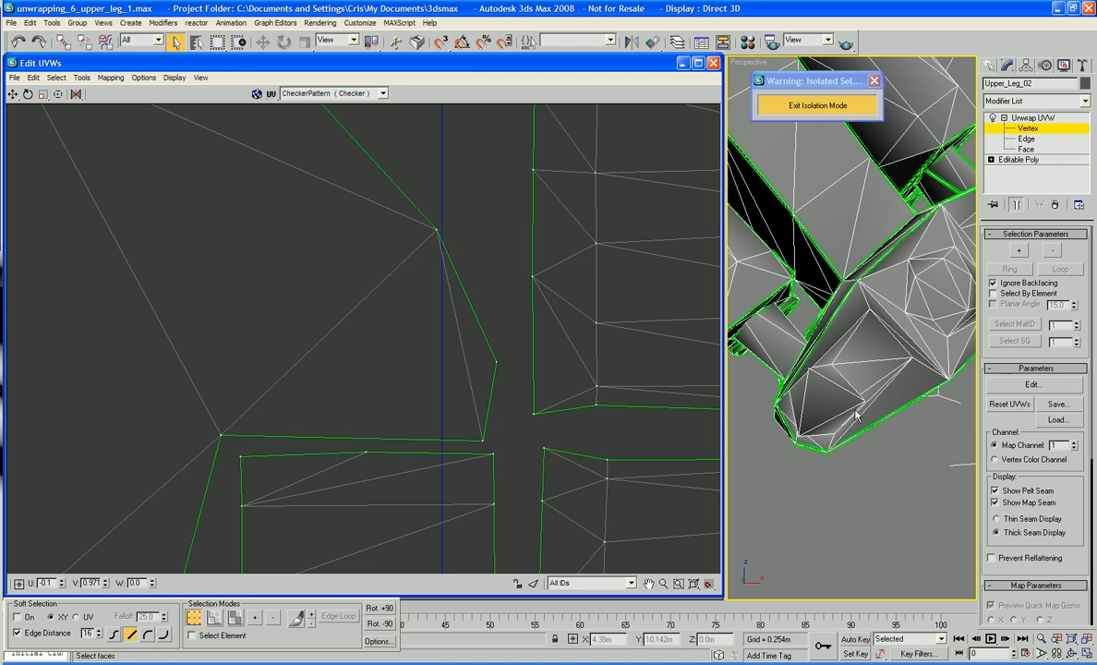
Step: Select the neck faces of the leg's opposite side panel, between the two cylinders
scroll(876, 396, "down", 7)
scroll(877, 352, "up", 4)
scroll(879, 339, "down", 2)
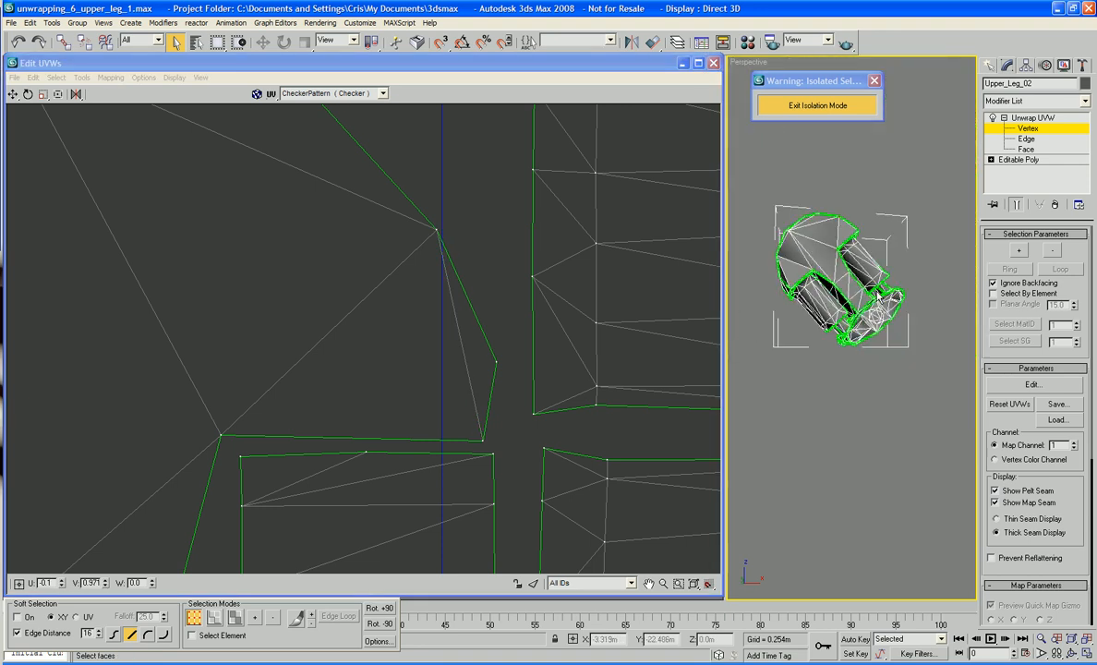
middle_click_drag(872, 238, 692, 297, "alt")
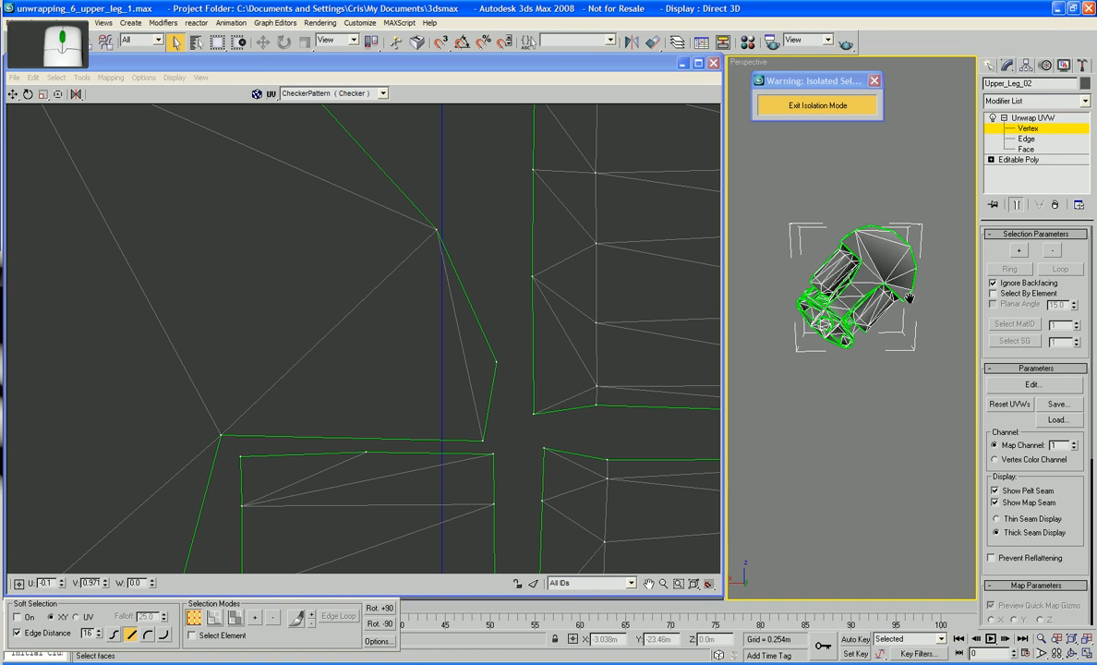
middle_click_drag(859, 309, 873, 350)
scroll(837, 318, "up", 4)
scroll(866, 363, "down", 2)
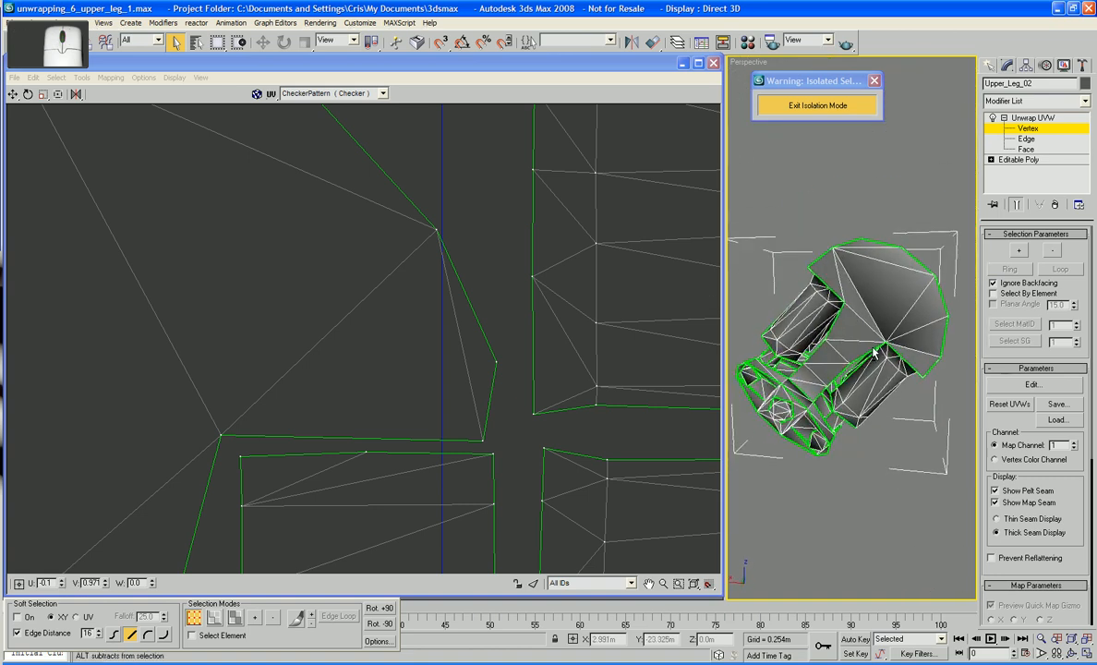
left_click(1026, 149)
left_click(920, 277)
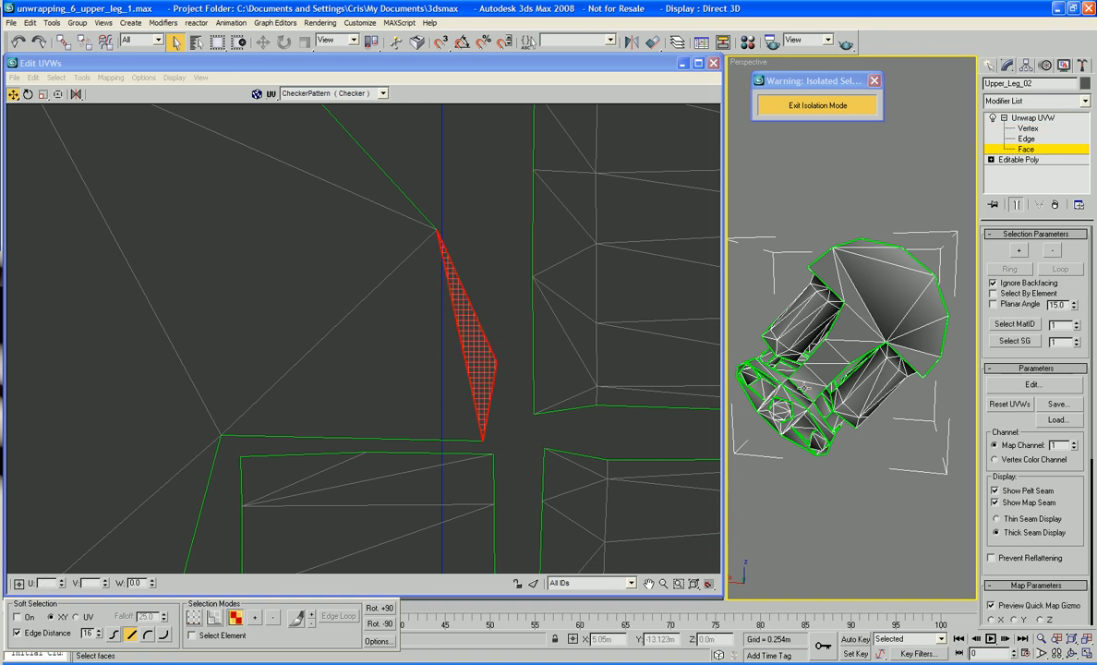
left_click(804, 388)
left_click(807, 377, "ctrl")
left_click(822, 365, "ctrl")
left_click(848, 349, "ctrl")
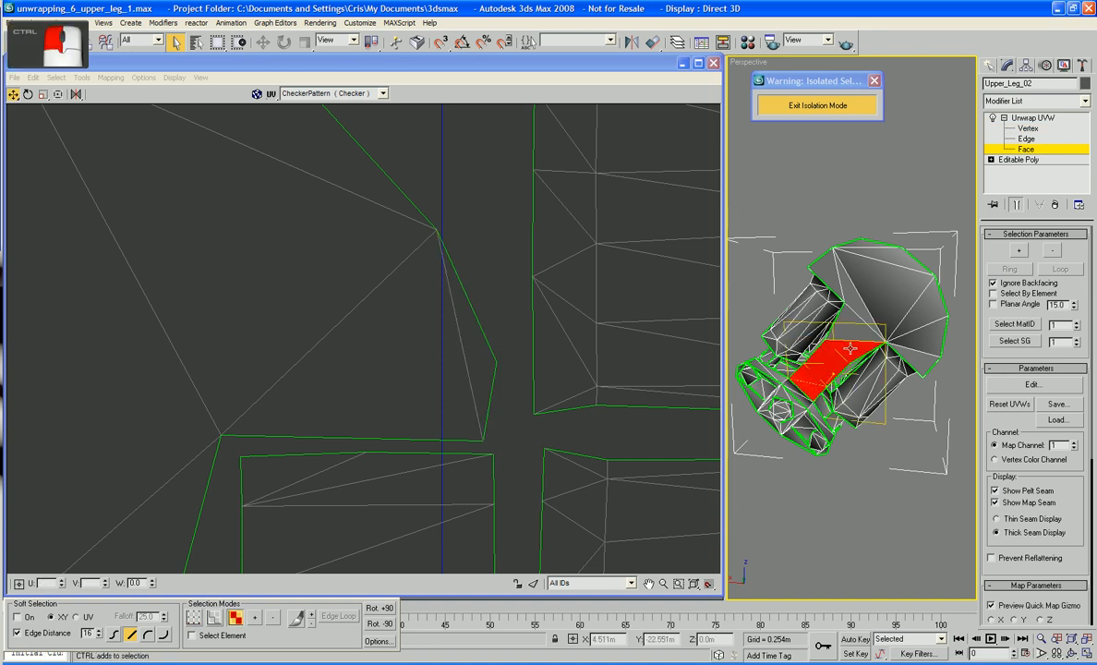
Step: Extend the selection over all the fan-shaped faces of the opposite side panel's rounded end
left_click(853, 329, "ctrl")
left_click(830, 264, "ctrl")
left_click(851, 296, "ctrl")
left_click(892, 305, "ctrl")
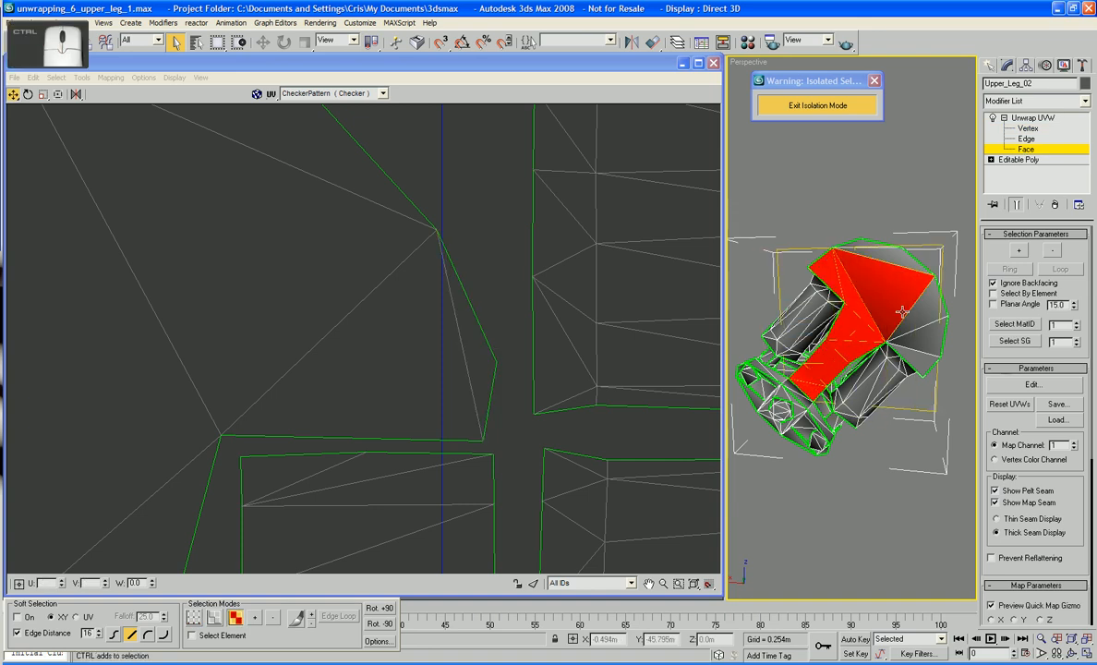
left_click(902, 312, "ctrl")
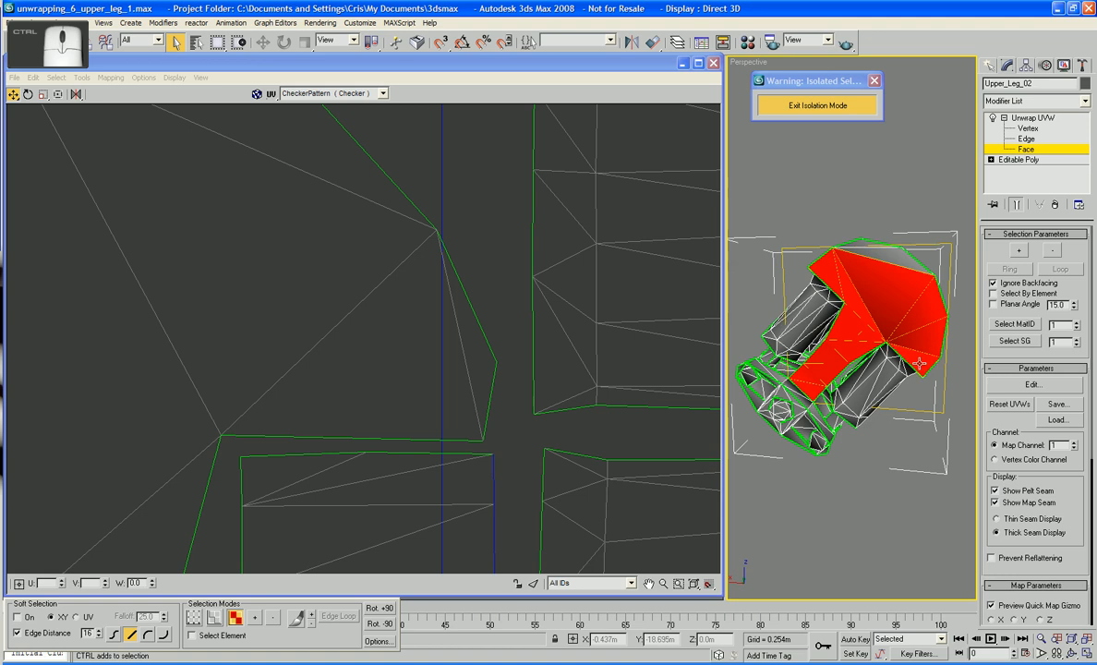
left_click(875, 252, "ctrl")
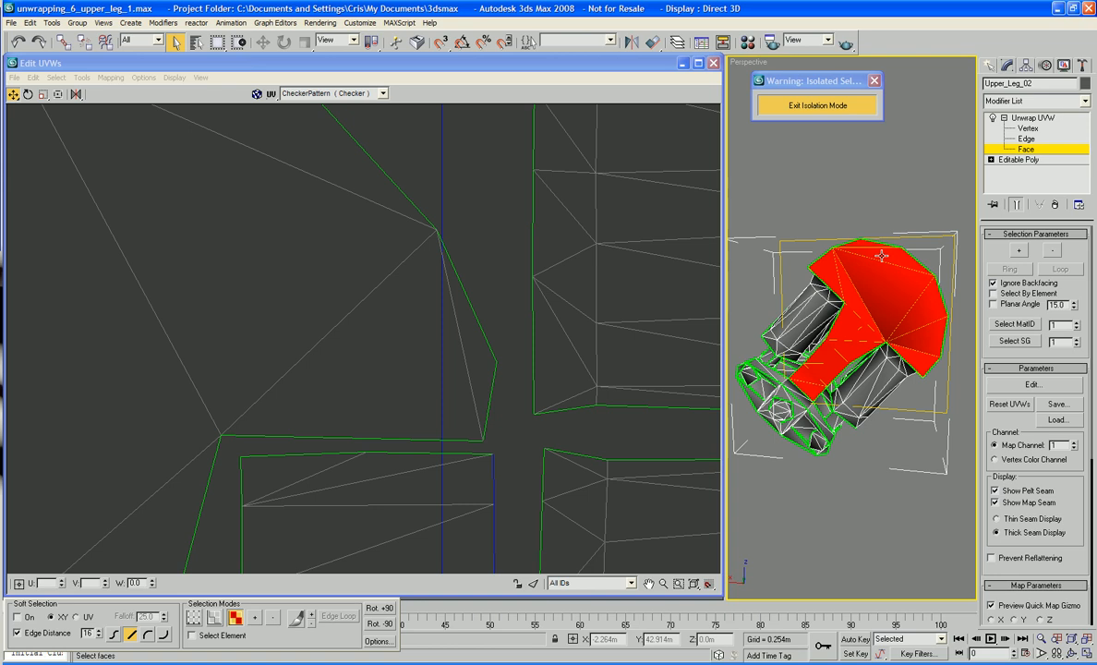
middle_click_drag(882, 256, 909, 298, "alt")
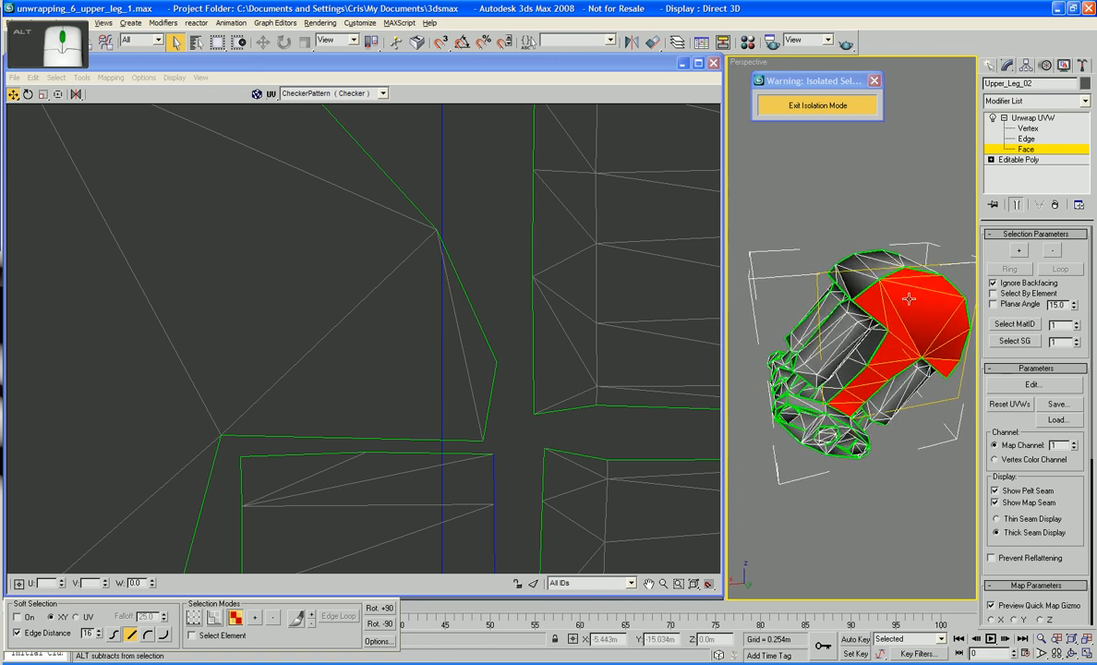
Step: Examine the remaining unarranged clusters below the packed layout, including the tiny stray piece beside them
scroll(560, 387, "down", 5)
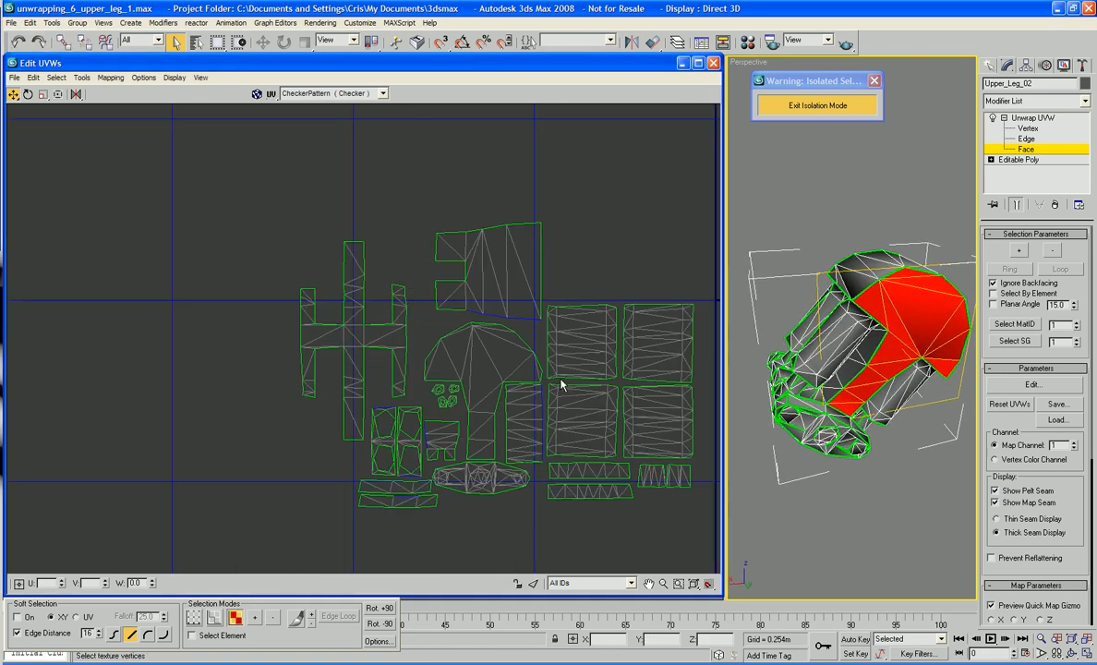
scroll(560, 387, "down", 2)
scroll(561, 386, "down", 1)
middle_click_drag(713, 540, 594, 364)
scroll(506, 438, "up", 1)
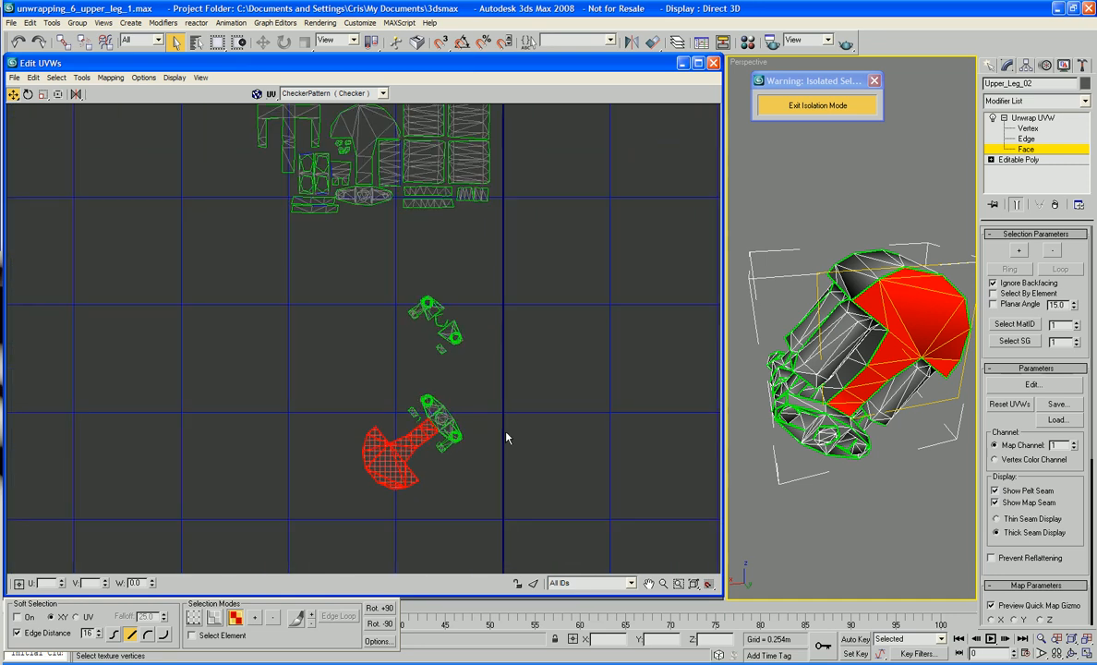
scroll(506, 438, "up", 1)
middle_click_drag(461, 404, 554, 384)
scroll(554, 385, "up", 1)
scroll(554, 448, "down", 2)
middle_click_drag(554, 448, 554, 389)
scroll(554, 390, "up", 2)
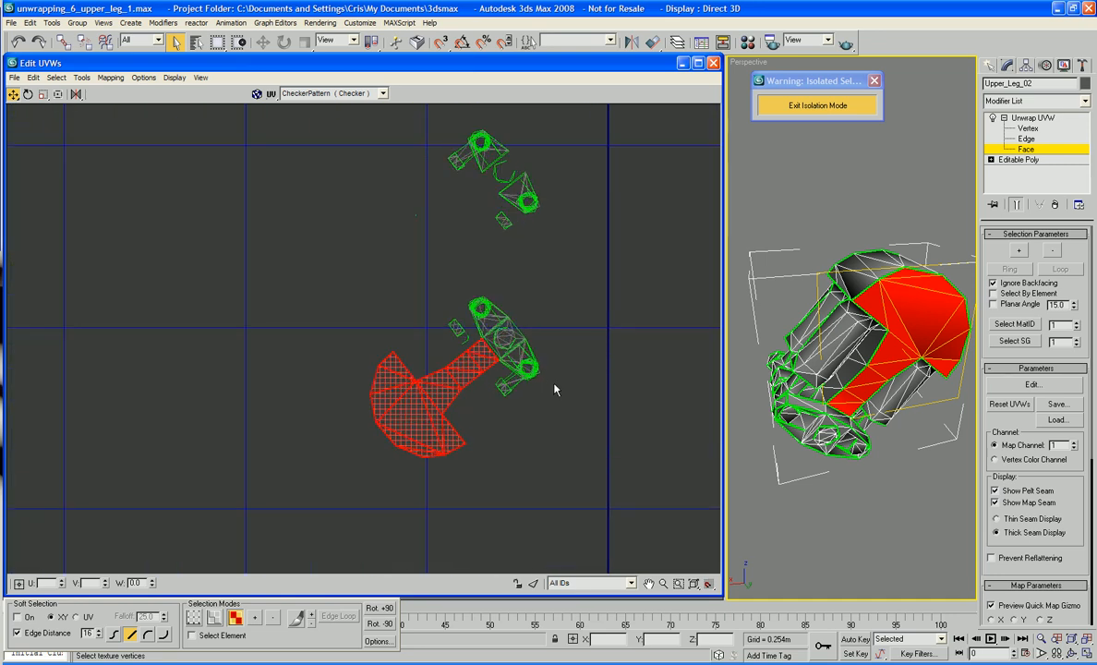
middle_click_drag(485, 269, 547, 393)
scroll(546, 393, "up", 4)
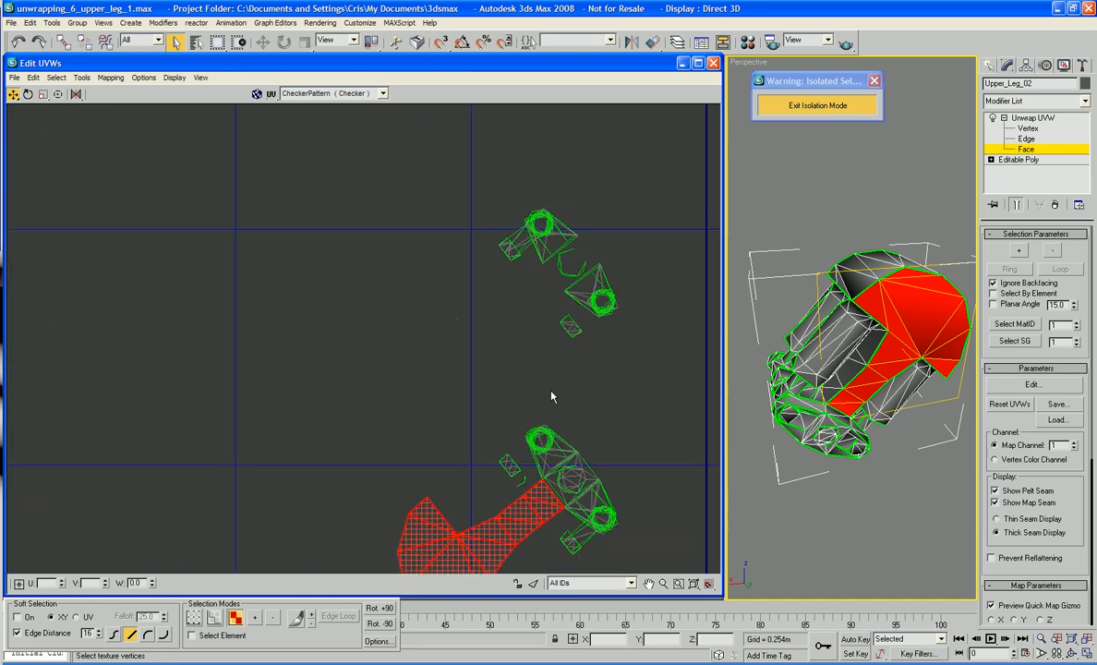
scroll(432, 326, "up", 1)
middle_click_drag(437, 329, 495, 417)
scroll(495, 417, "up", 3)
middle_click_drag(417, 375, 673, 615)
scroll(584, 496, "up", 3)
middle_click_drag(584, 496, 605, 557)
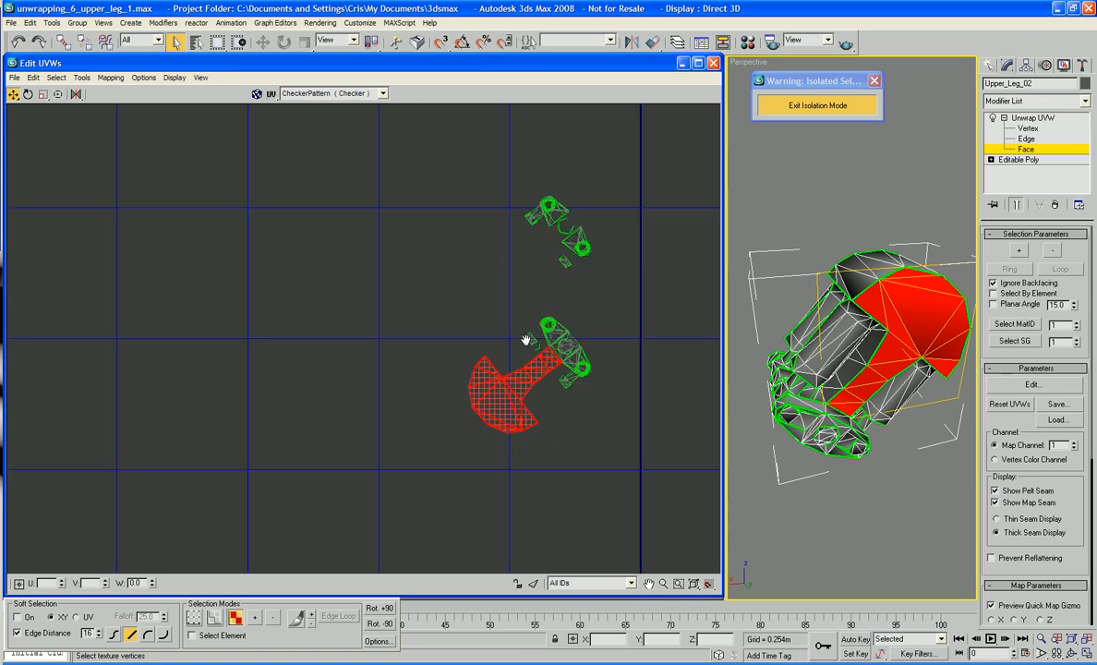
Step: Break the selected side-panel faces off and move them clear of the remaining unarranged clusters
scroll(528, 346, "up", 4)
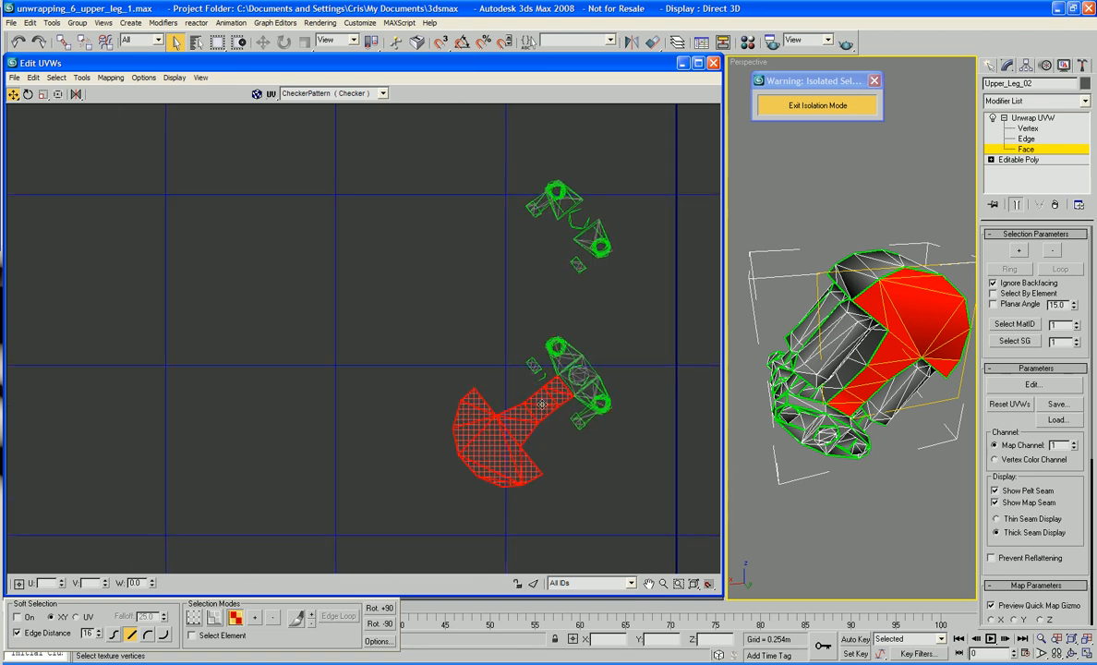
right_click(541, 403)
left_click(526, 436)
left_click_drag(512, 429, 369, 291)
Step: Rotate the detached side panel until its neck points straight up and move it below the cross-shaped cluster
scroll(369, 291, "down", 4)
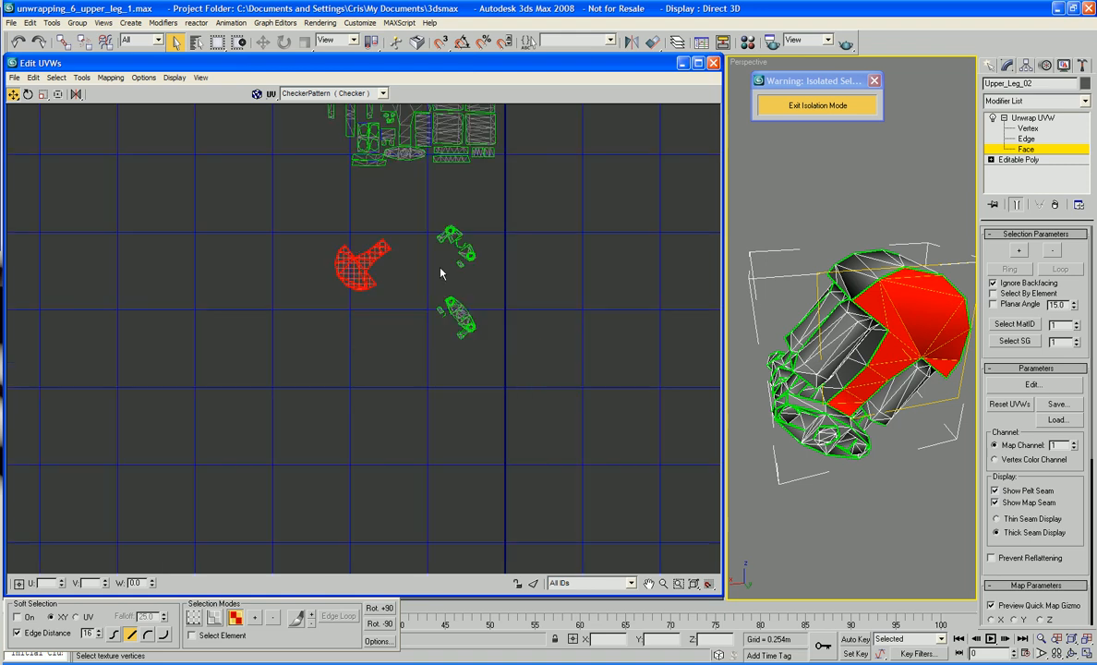
middle_click_drag(443, 274, 522, 427)
right_click(459, 436)
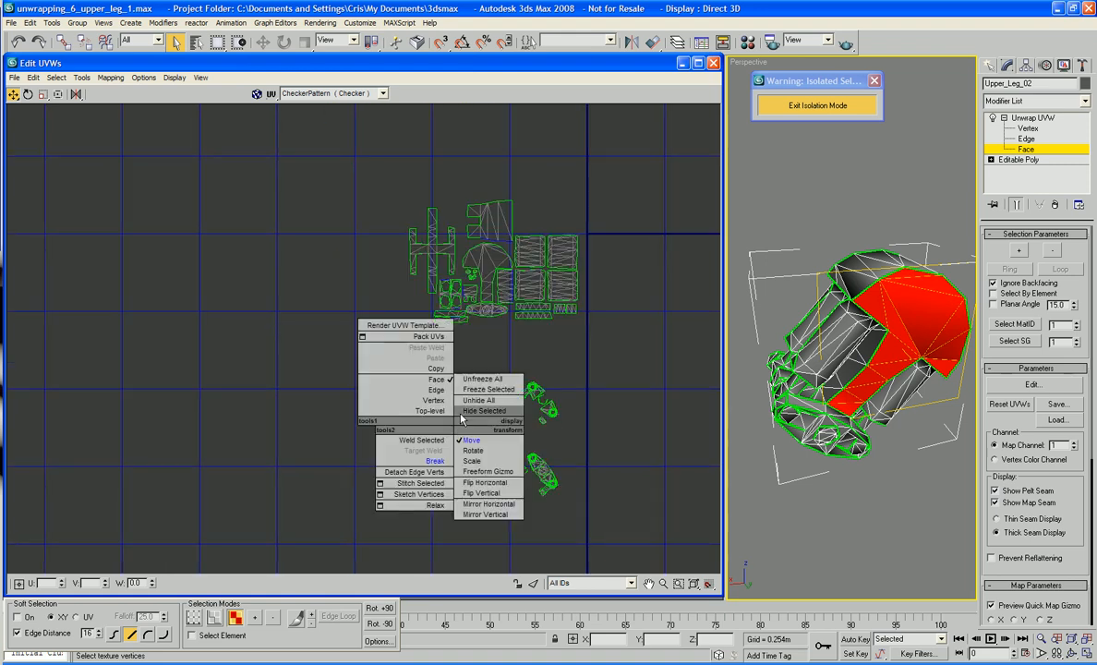
left_click(471, 450)
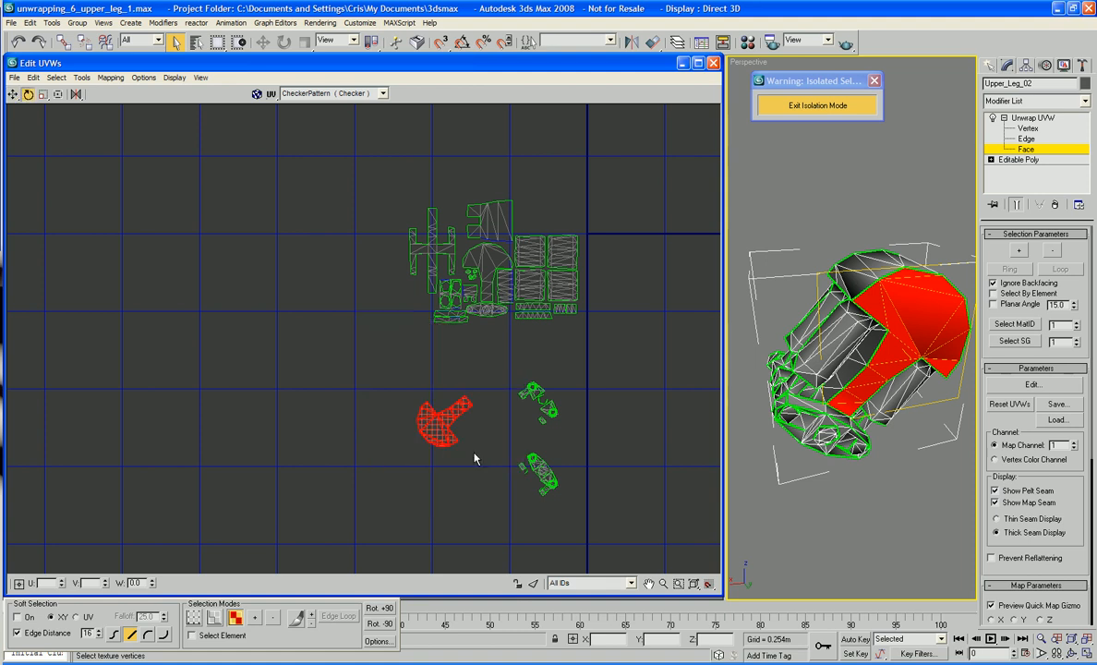
left_click_drag(433, 433, 446, 503)
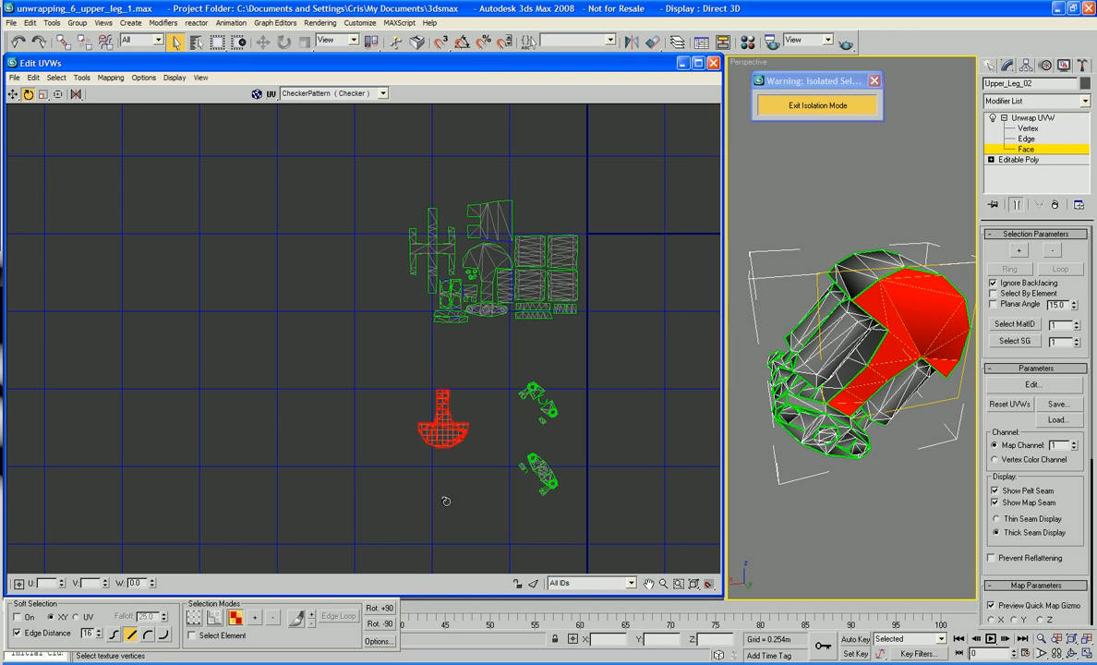
right_click(448, 430)
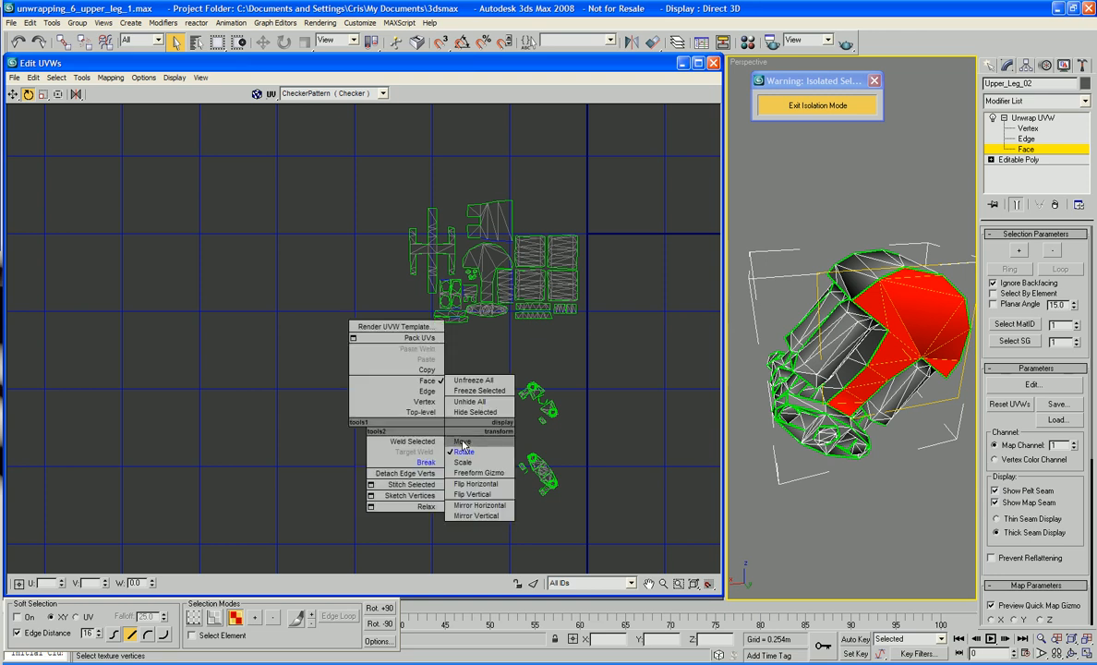
left_click(430, 411)
left_click_drag(448, 432, 431, 341)
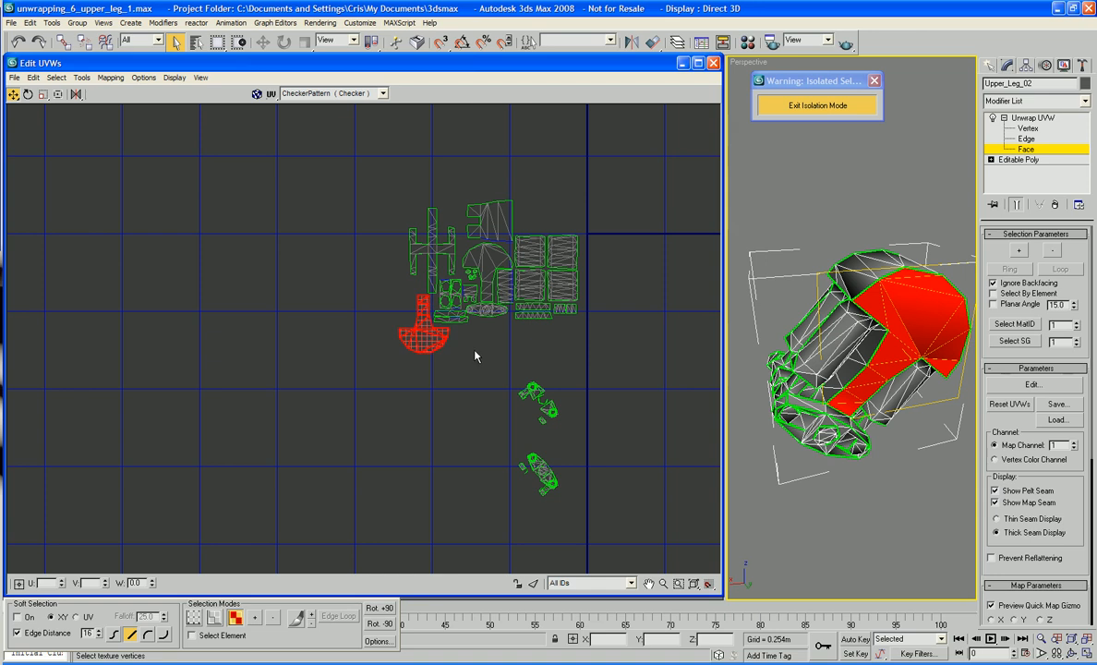
Step: Move the notched cluster from above the dome to above the four rectangular clusters, and reselect the new side-panel cluster
middle_click_drag(476, 355, 481, 435)
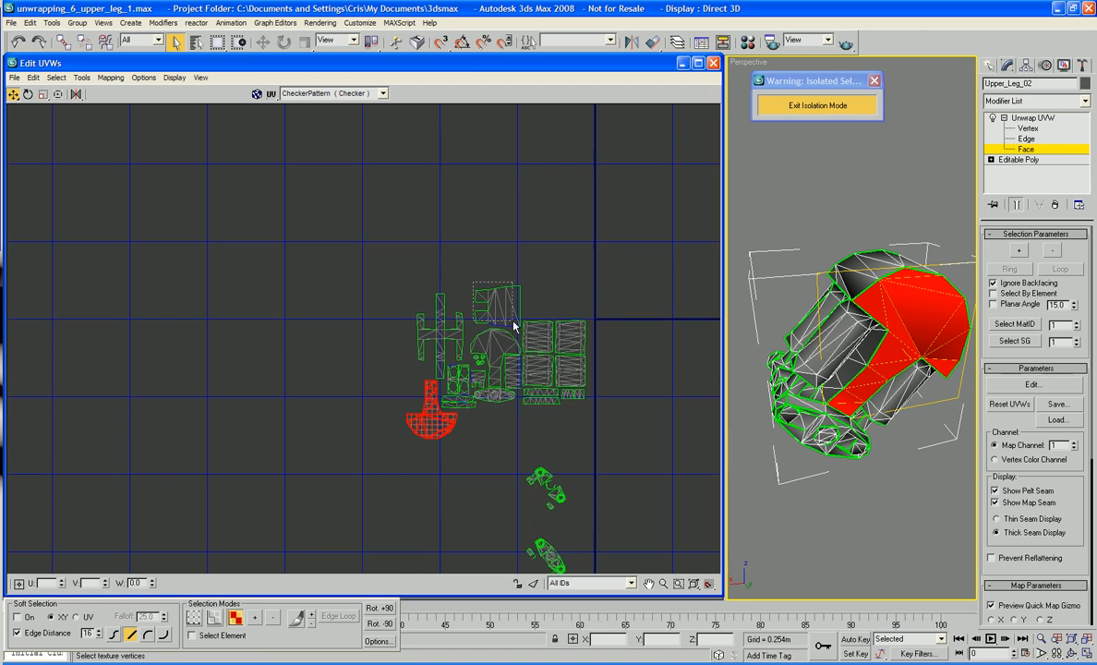
left_click_drag(473, 289, 570, 305)
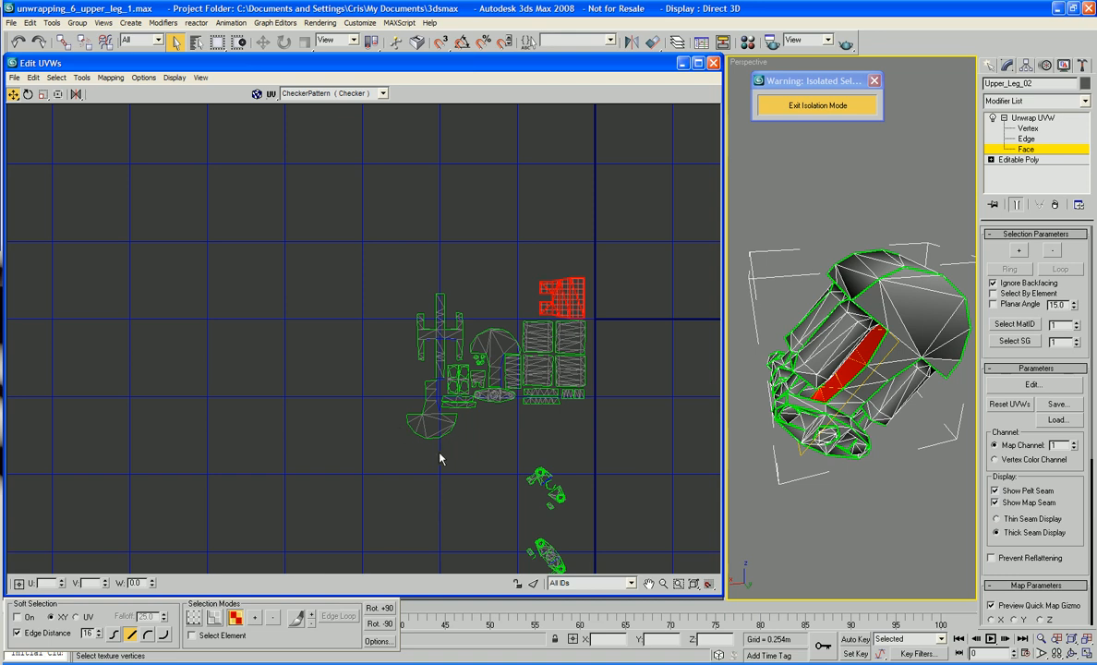
left_click_drag(404, 399, 400, 393)
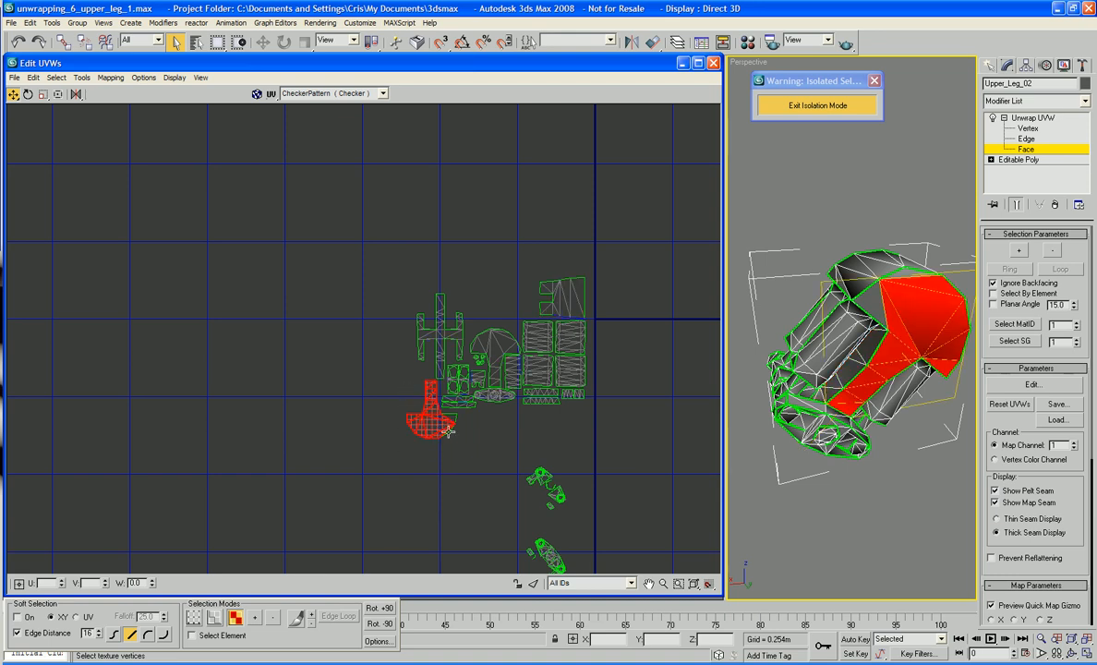
Step: Rotate the side-panel cluster by +90 degrees and place it above the dome cluster, next to the notched cluster
right_click(436, 414)
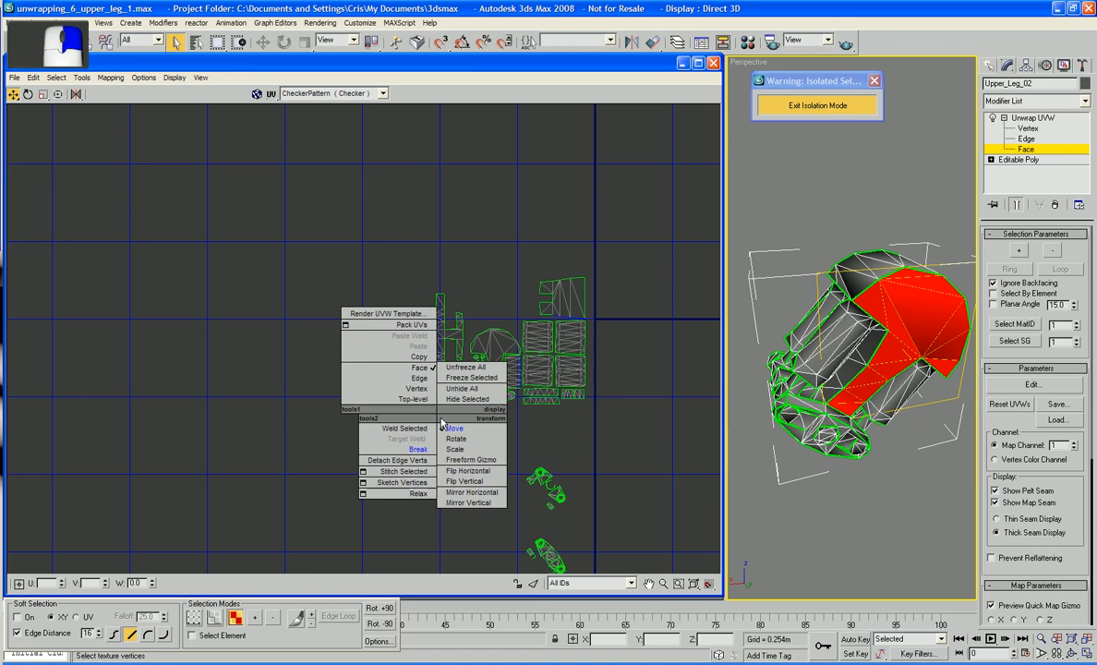
left_click(452, 492)
left_click(373, 609)
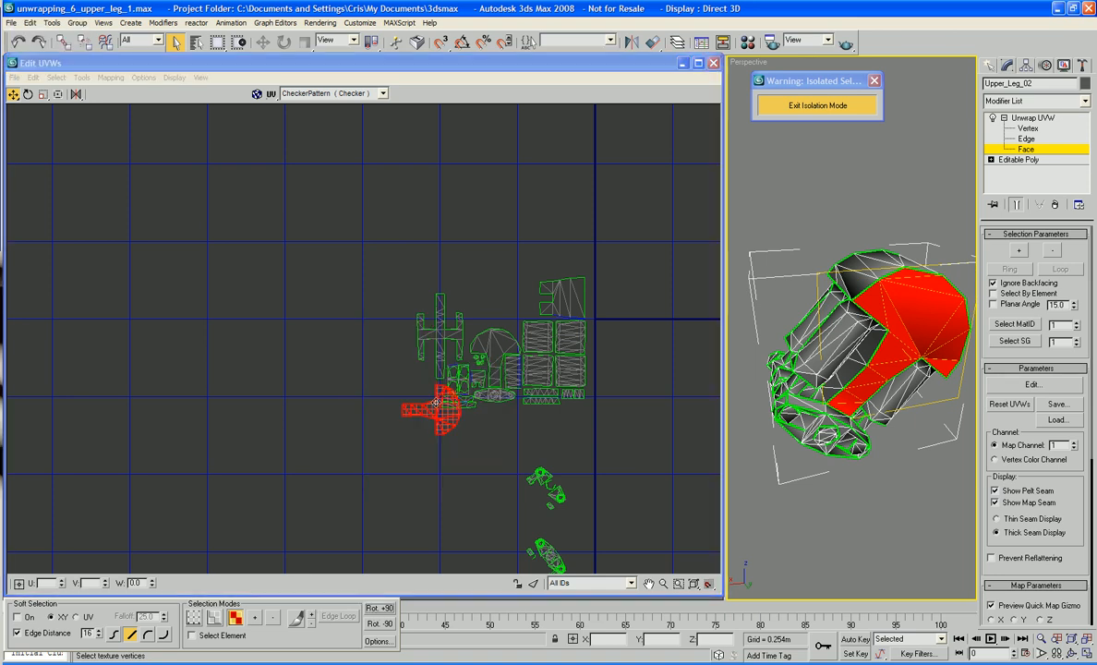
left_click_drag(436, 403, 501, 294)
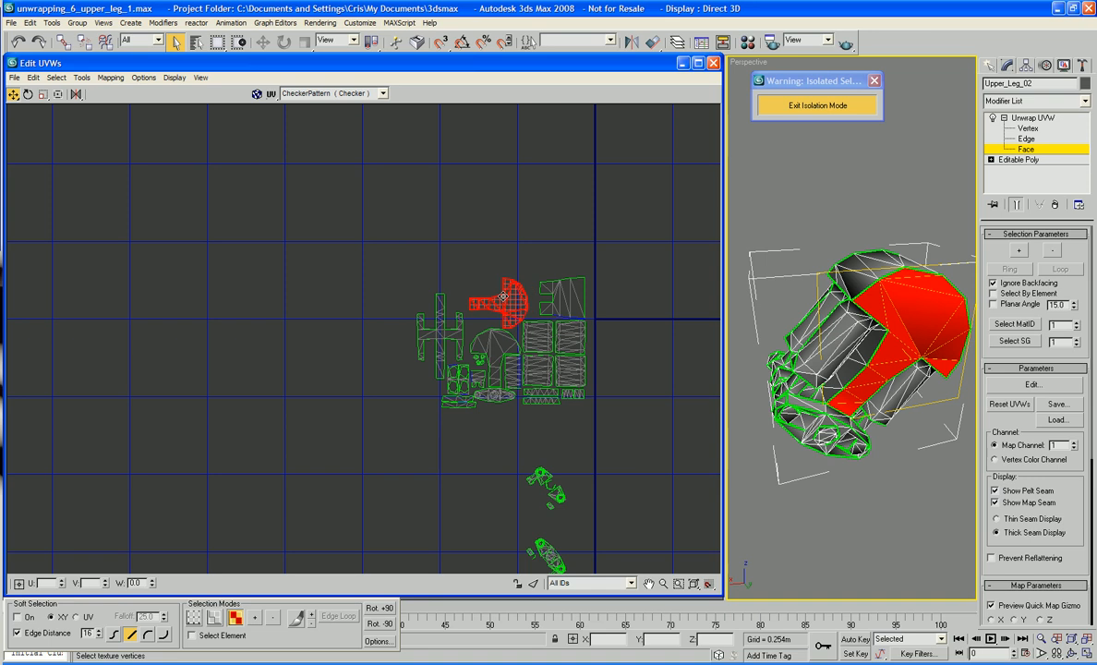
Step: Select the ring of faces surrounding the central recess on the lower end plate of the leg
middle_click_drag(572, 333, 597, 297)
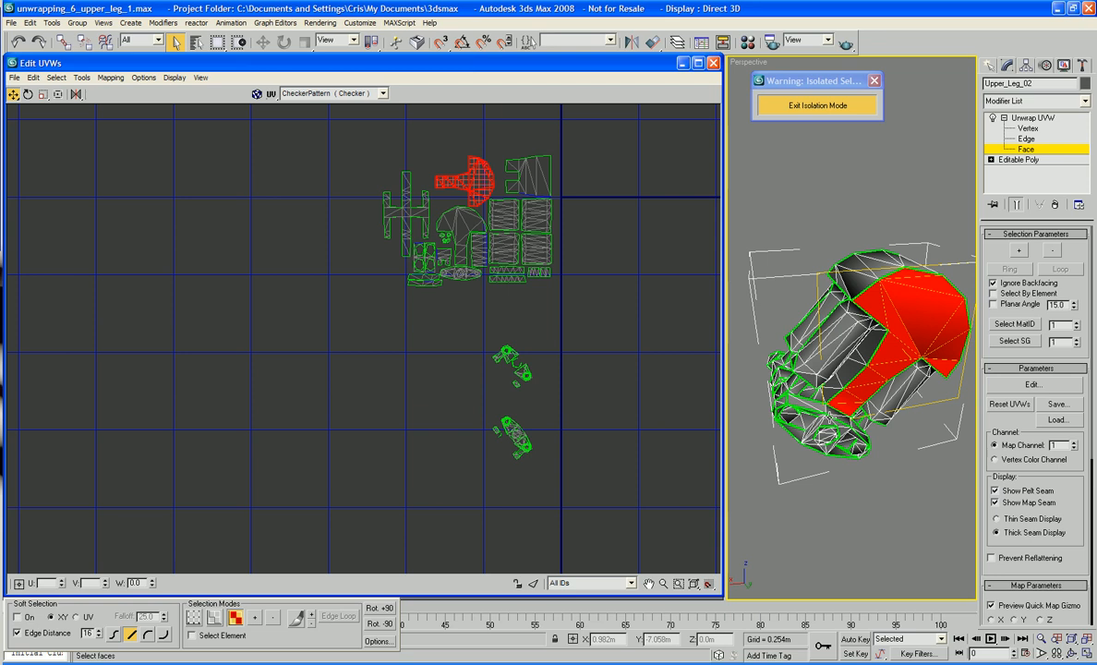
mouse_move(849, 388)
middle_mouse_down("alt")
mouse_move(893, 400)
mouse_move(814, 367)
mouse_move(871, 375)
mouse_move(860, 403)
mouse_move(832, 395)
middle_mouse_up("alt")
scroll(893, 400, "up", 3)
middle_click_drag(849, 459, 858, 431, "alt")
left_click(855, 421)
left_click(828, 417, "ctrl")
left_click(813, 424, "ctrl")
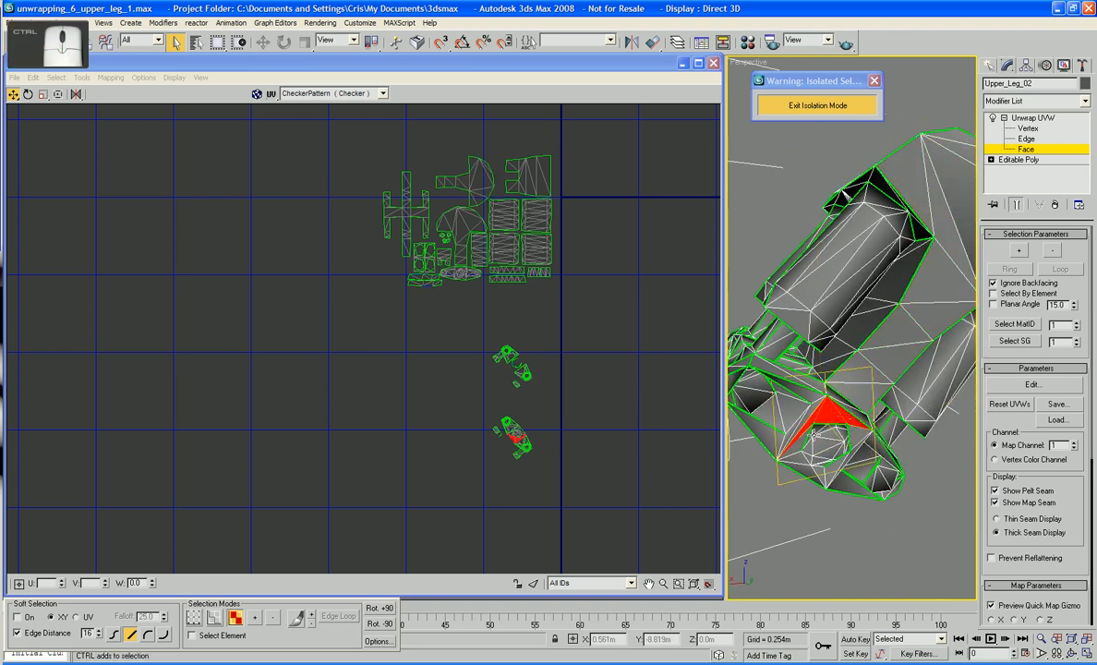
left_click(803, 440, "ctrl")
left_click(820, 464, "ctrl")
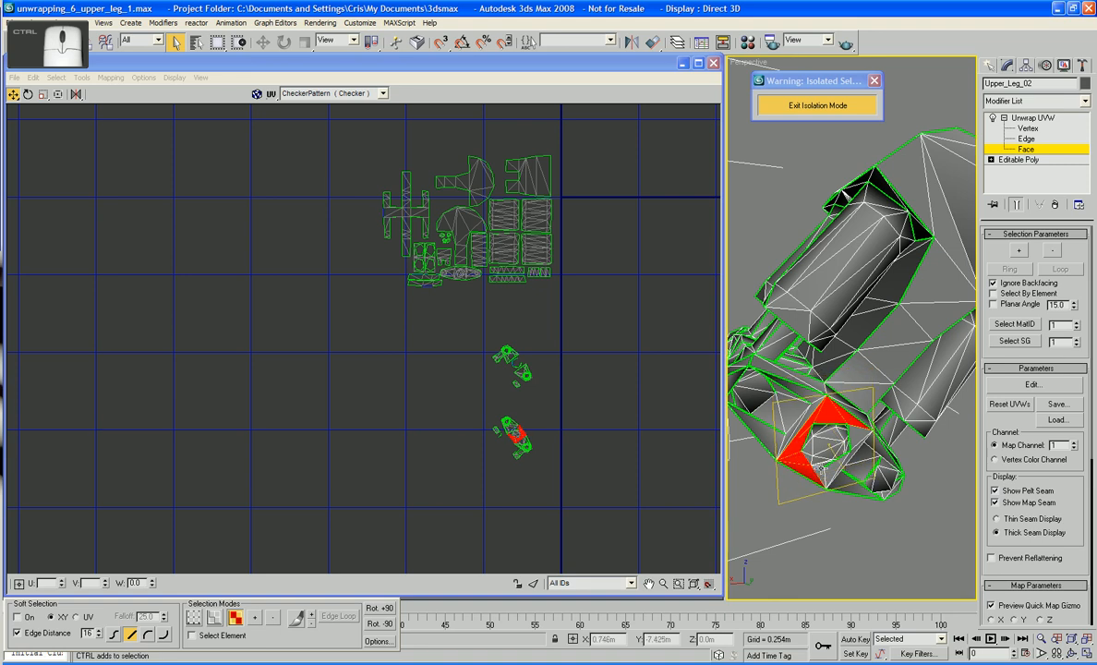
left_click(832, 469, "ctrl")
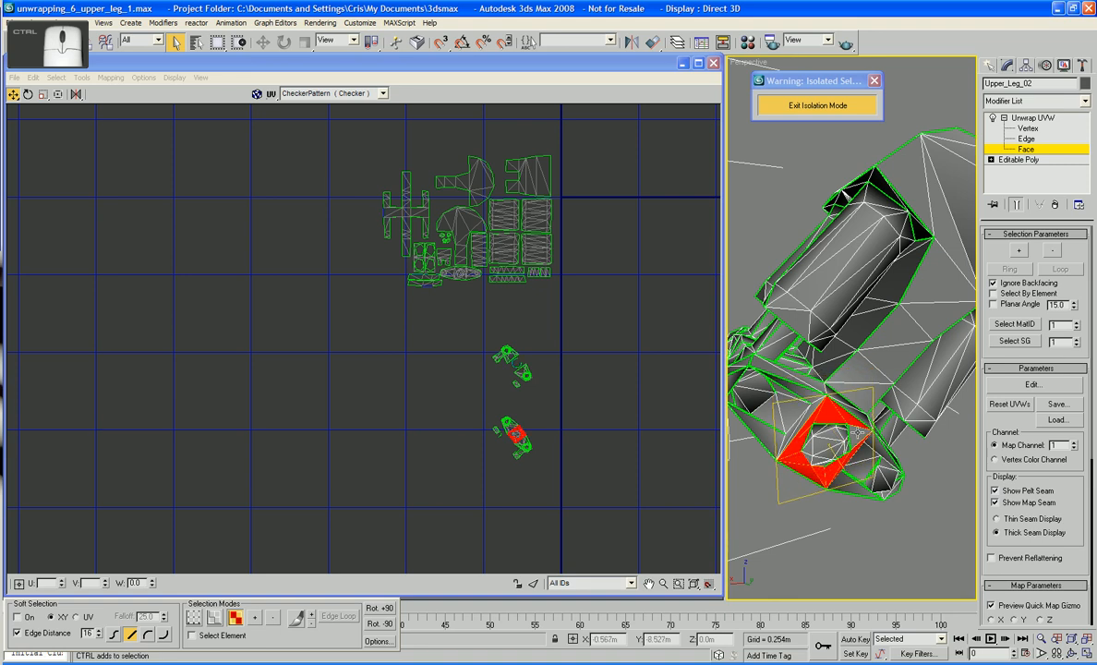
Step: Add the sloped faces between the central recess and the small square corner recess to the end-plate selection
middle_click_drag(845, 456, 782, 314, "alt")
scroll(870, 438, "up", 3)
left_click(781, 324, "ctrl")
left_click(776, 356, "ctrl")
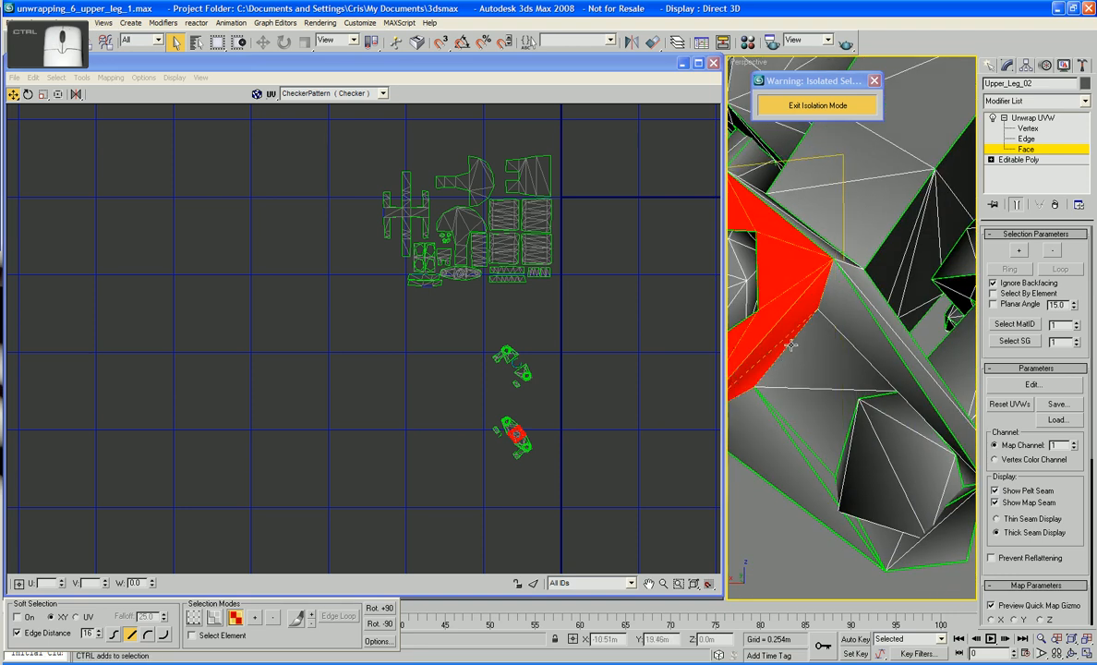
left_click(811, 349, "ctrl")
left_click(852, 321, "ctrl")
left_click(797, 457, "ctrl")
left_click(811, 449, "ctrl")
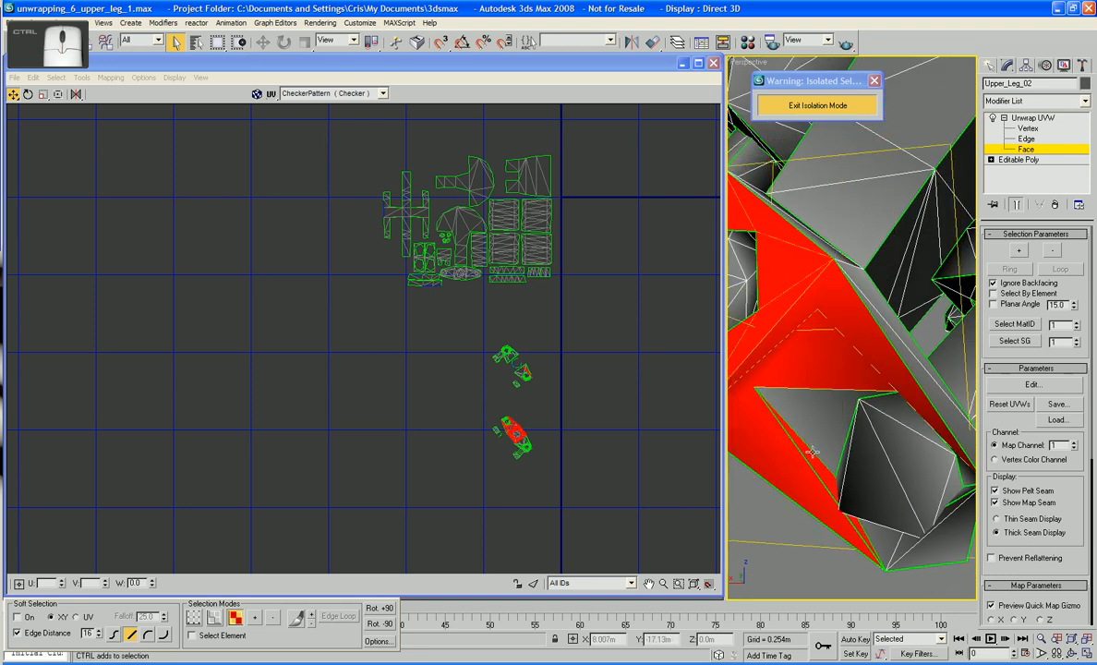
left_click(823, 446, "ctrl")
Step: Add the floor faces and the first side wall of the square corner recess to the selection
middle_click_drag(822, 446, 849, 482, "alt")
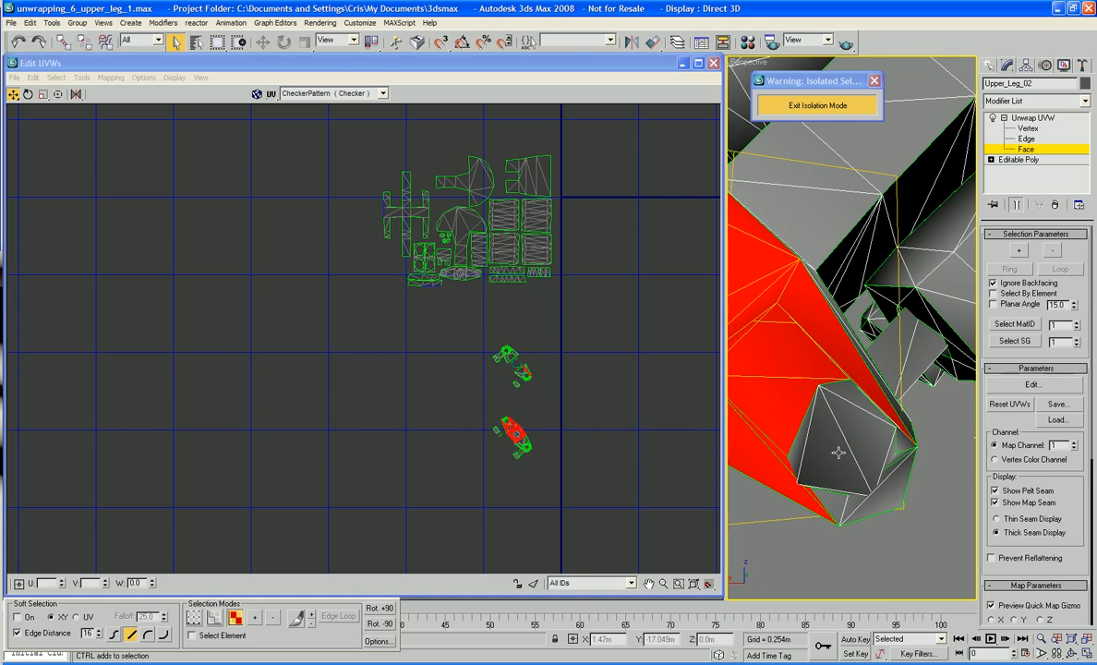
left_click(838, 453, "ctrl")
left_click(852, 434, "ctrl")
left_click(801, 438, "ctrl")
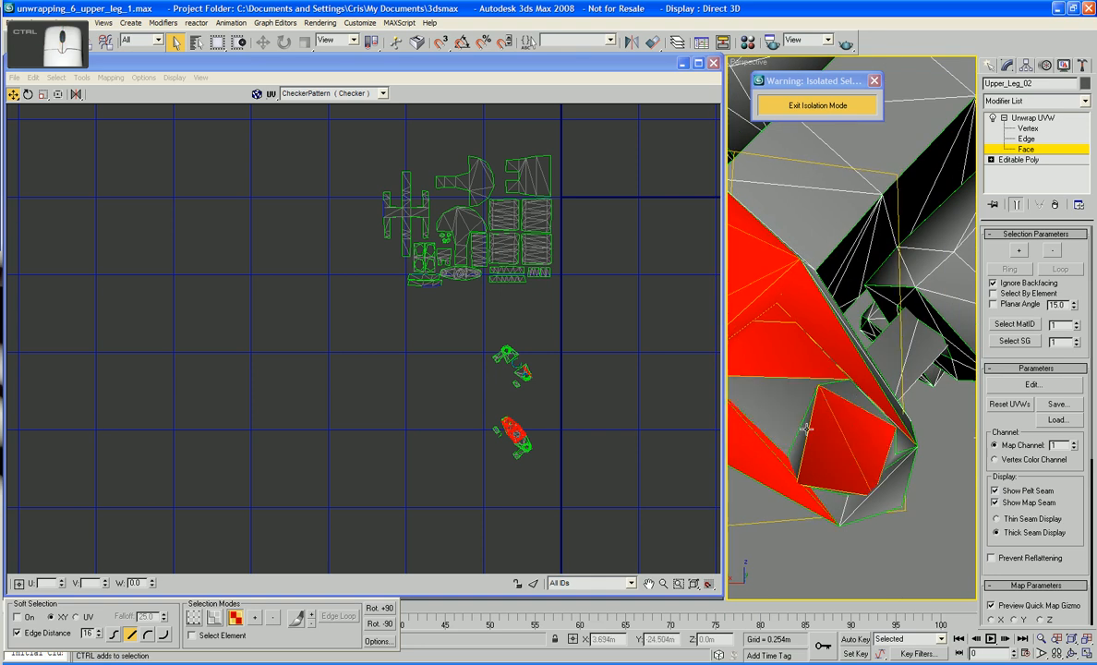
key("ctrl+s")
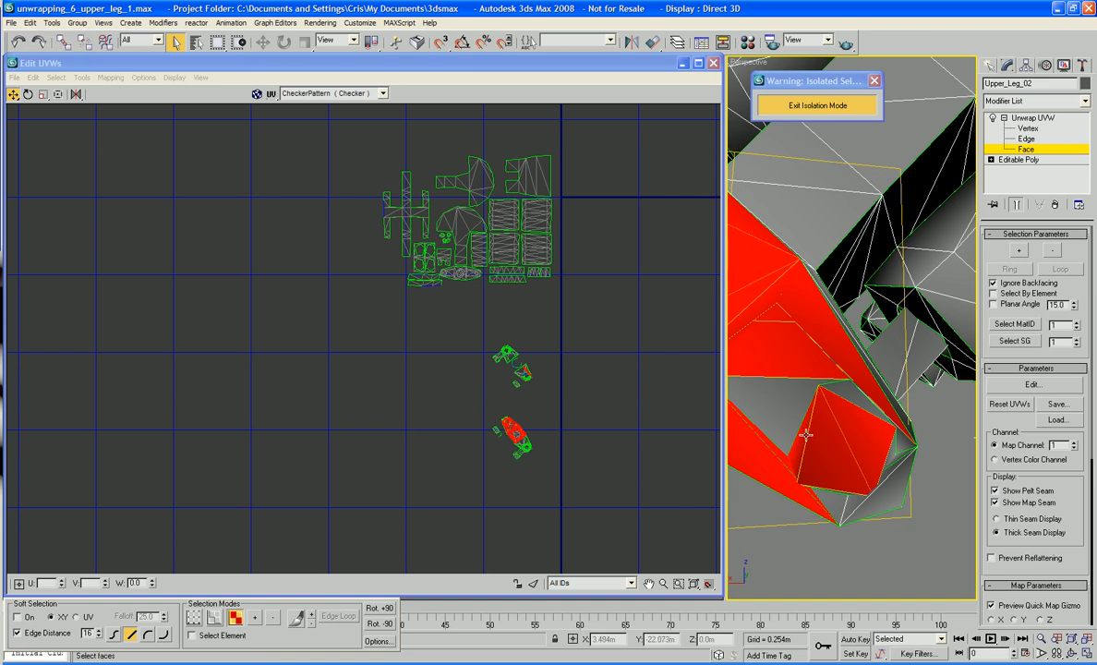
left_click(787, 424, "ctrl")
key("ctrl+z")
Step: Add the large adjoining face, remaining narrow walls and outer tip faces around the square corner recess to the selection
left_click(772, 401, "ctrl")
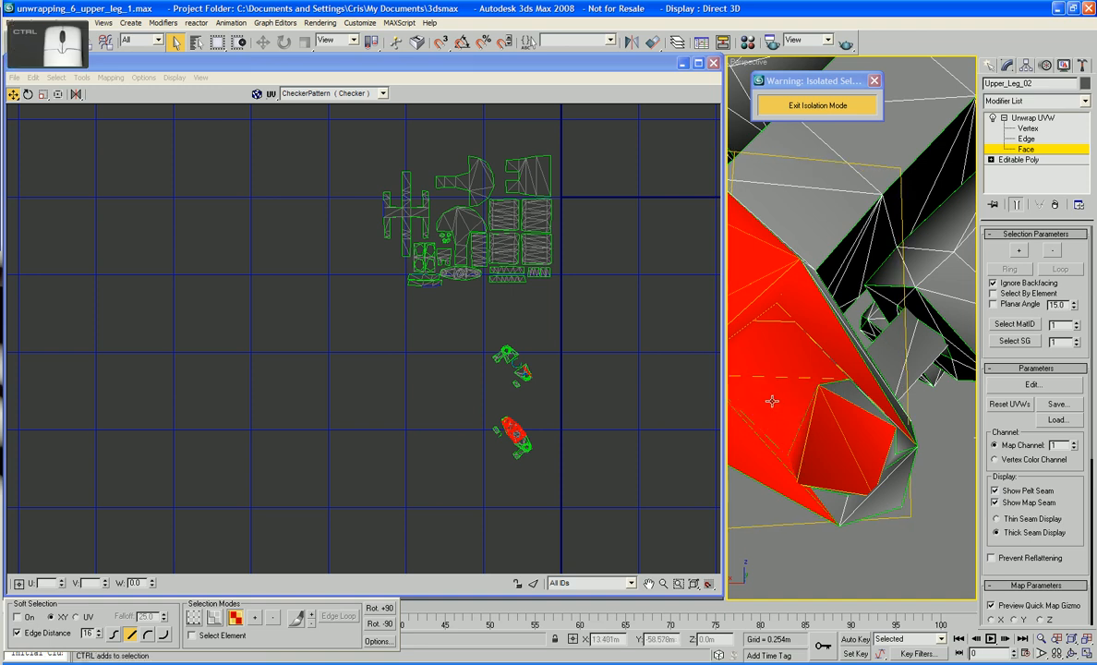
left_click(856, 402, "ctrl")
left_click(900, 446, "ctrl")
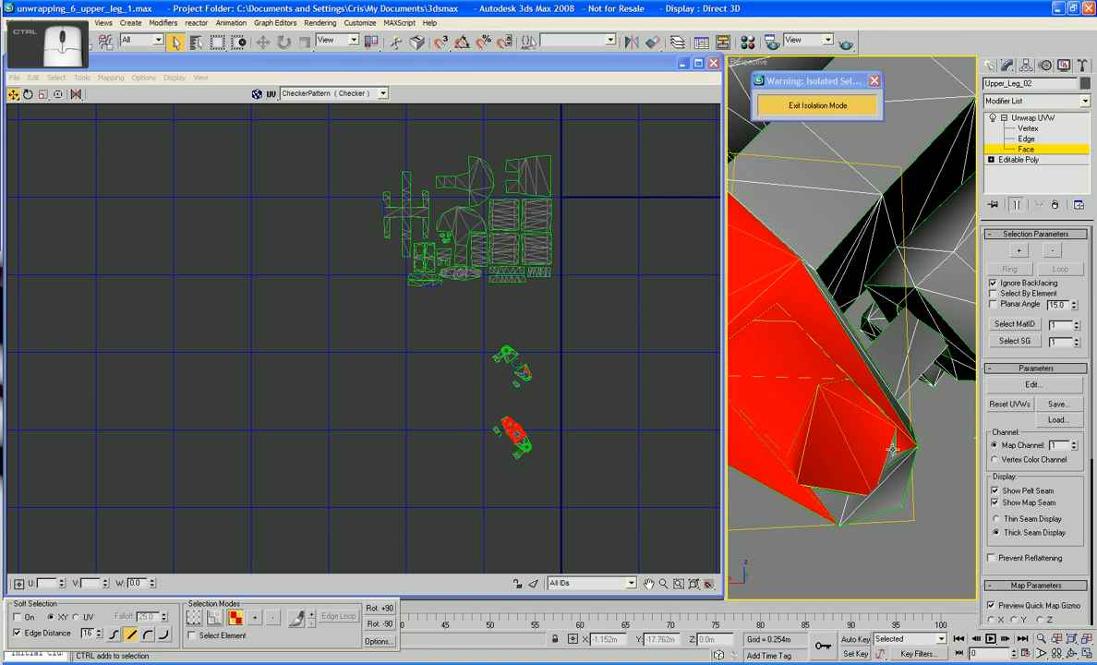
left_click(859, 496, "ctrl")
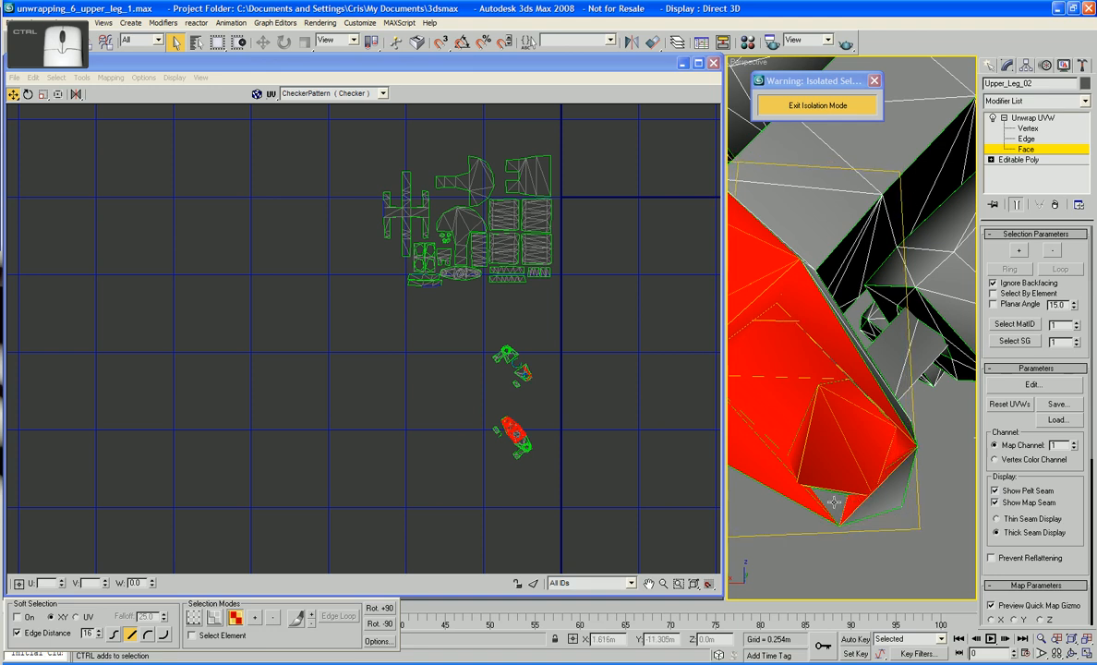
left_click(835, 501, "ctrl")
left_click(898, 499, "ctrl")
Step: Extend the selection over the large faces and thin rim on the opposite half of the end plate
middle_click_drag(894, 497, 836, 482, "alt")
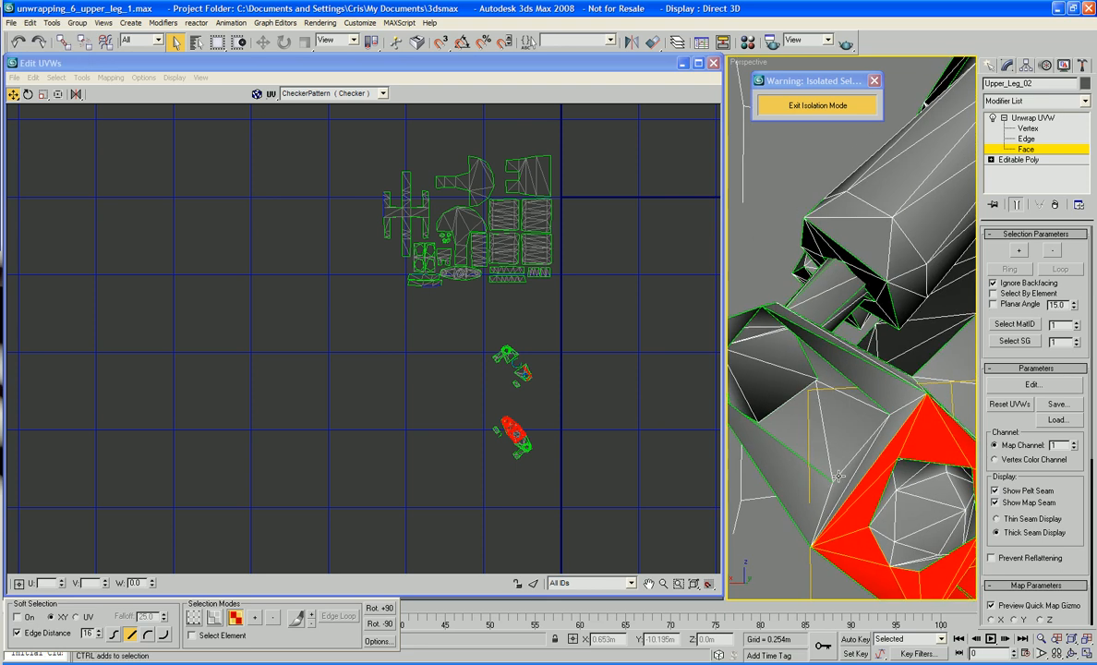
left_click(840, 482, "ctrl")
left_click(851, 483, "ctrl")
left_click(803, 488, "ctrl")
left_click(767, 410, "ctrl")
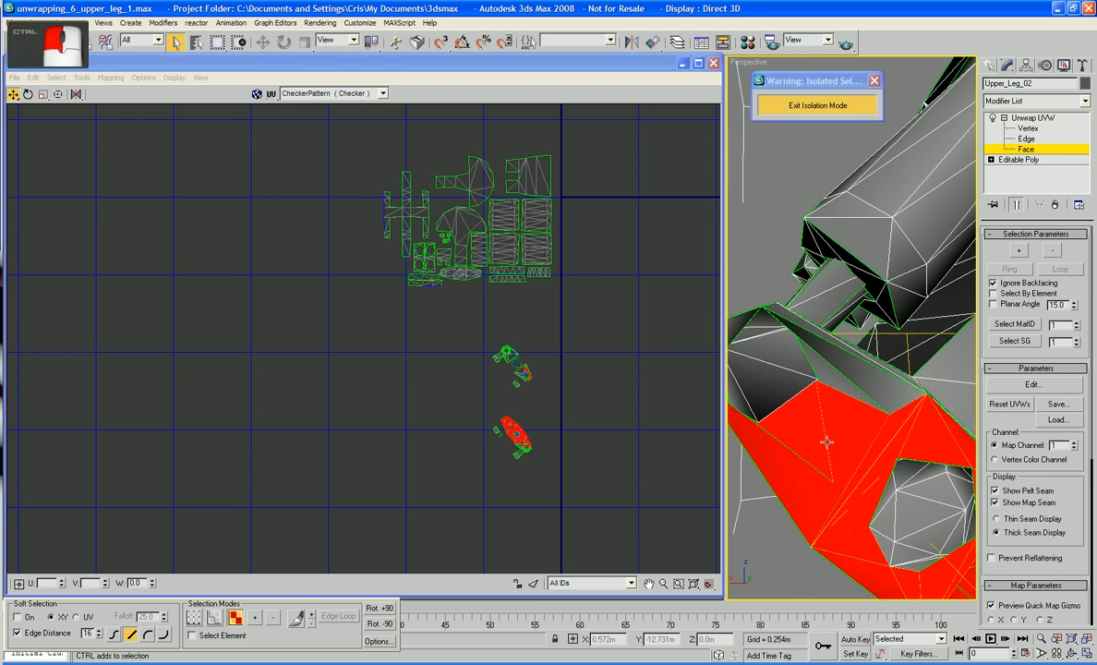
left_click(770, 350, "ctrl")
left_click(849, 367, "ctrl")
left_click(823, 339, "ctrl")
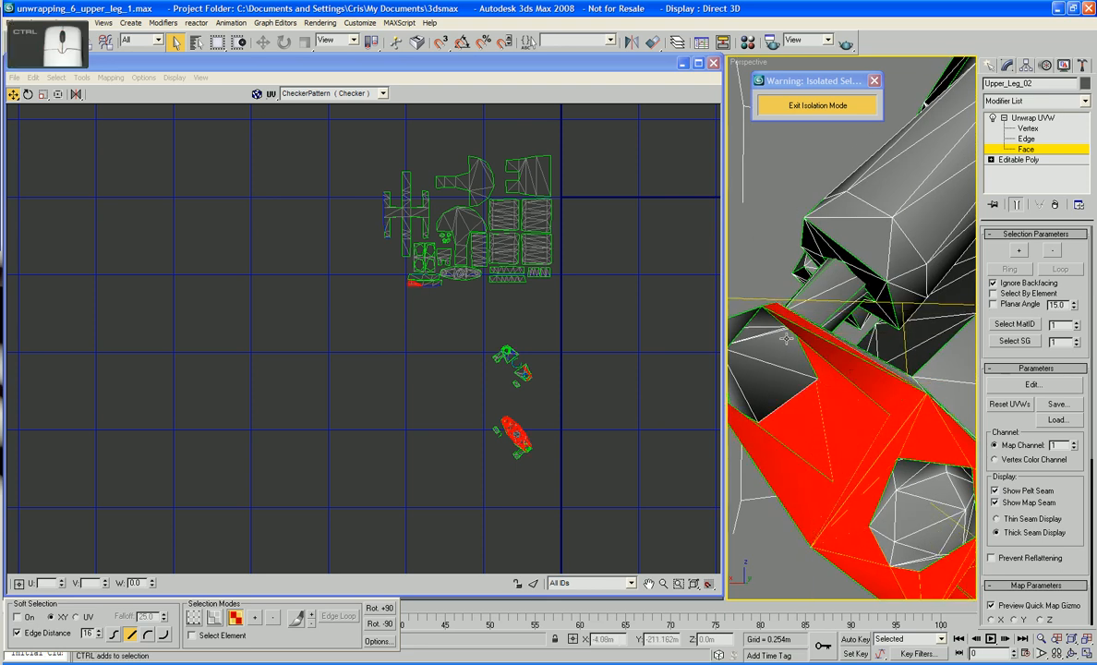
Step: Add the floor, walls and bordering faces of the second square recess at the far end of the plate
middle_click_drag(739, 316, 835, 356)
left_click(846, 371, "ctrl")
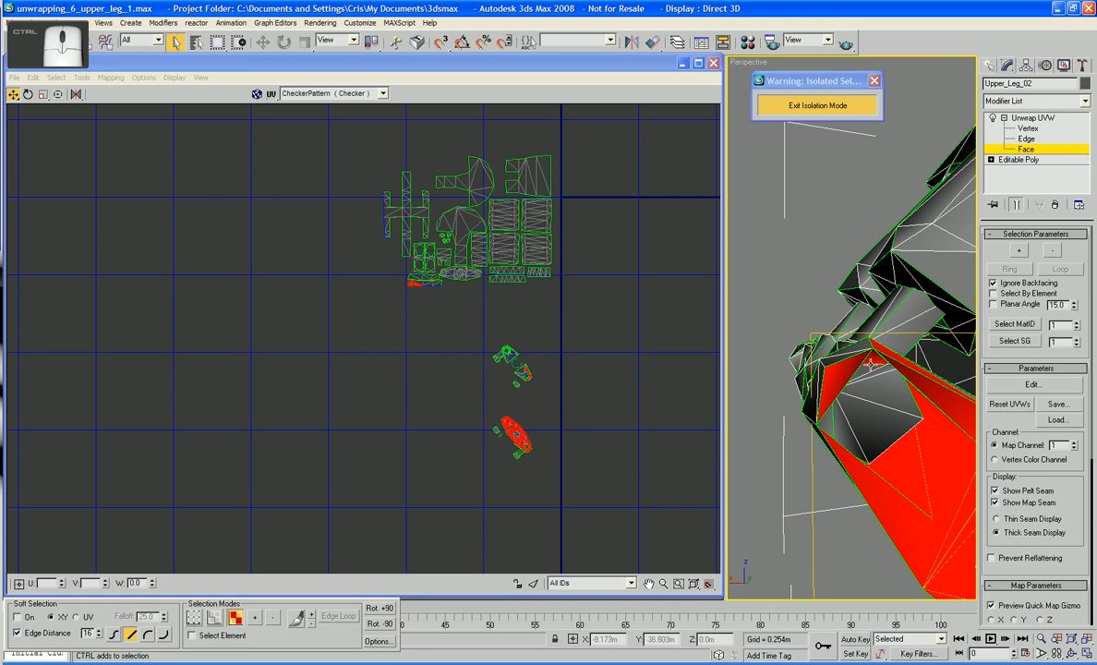
left_click(879, 387, "ctrl")
left_click(831, 418, "ctrl")
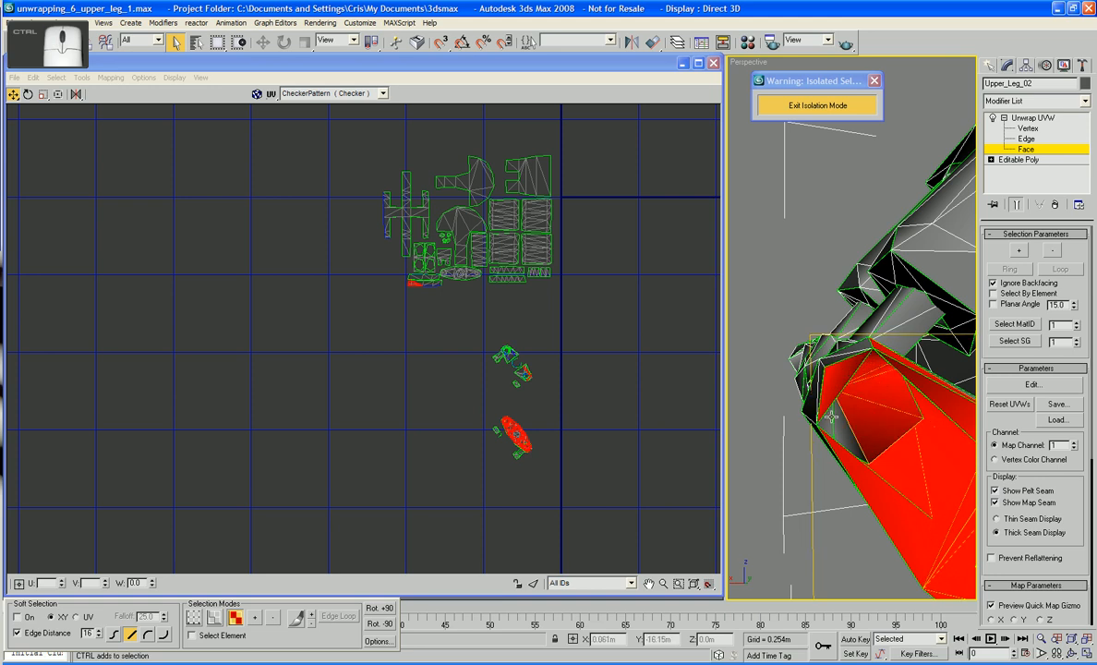
middle_click_drag(844, 417, 797, 346, "alt")
left_click(770, 316, "ctrl")
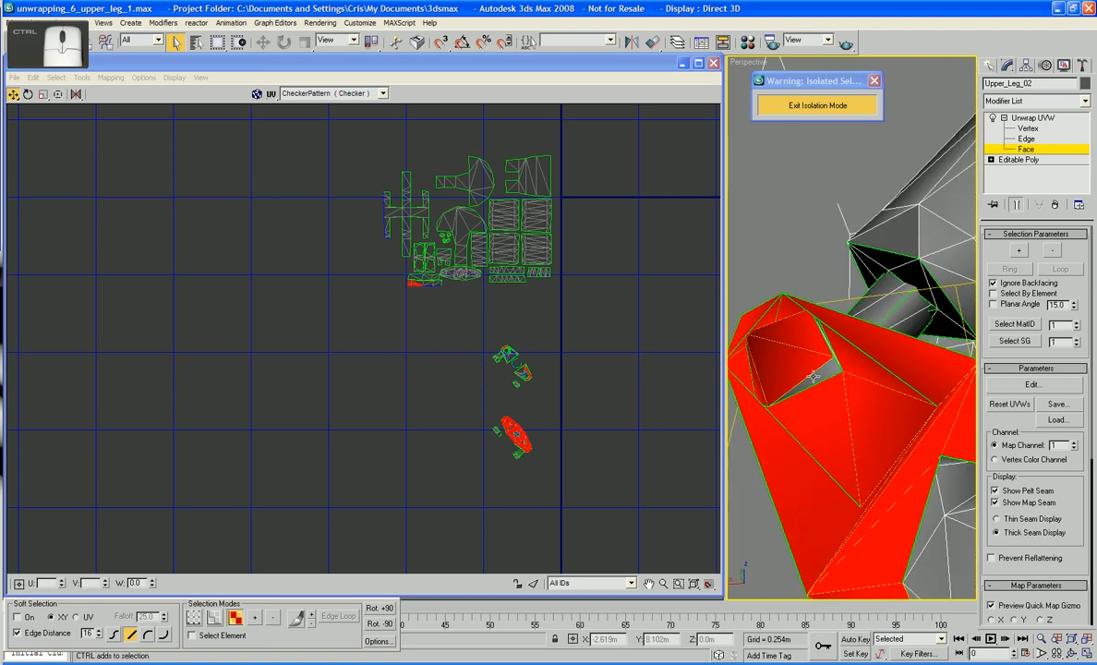
left_click(813, 376, "ctrl")
middle_click_drag(813, 376, 801, 435)
left_click(784, 434, "ctrl")
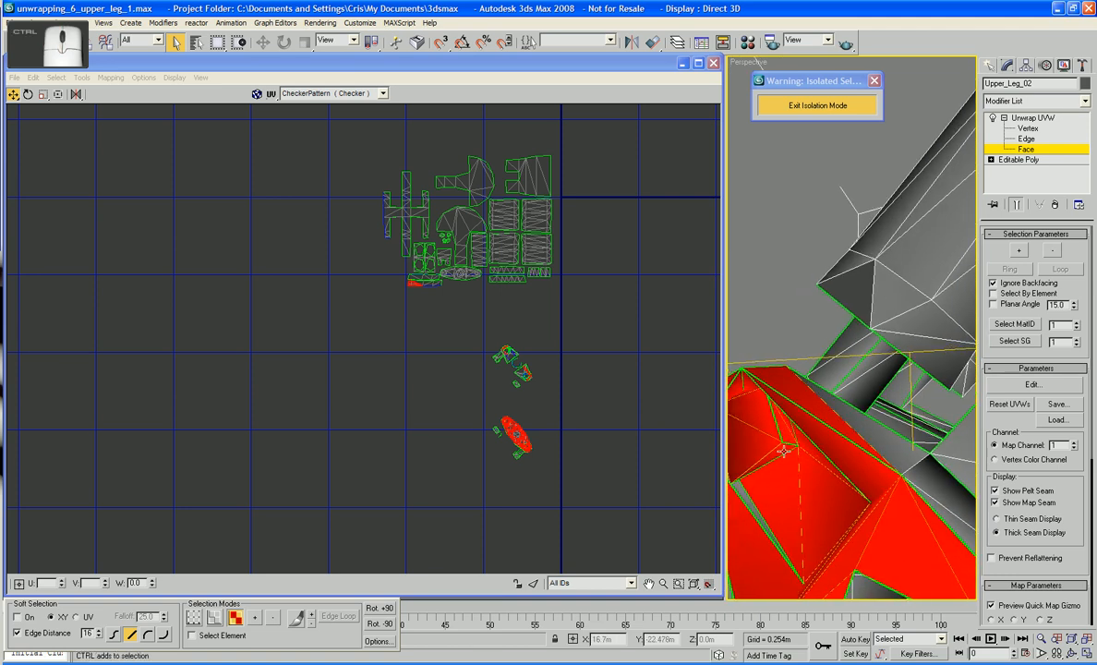
Step: Add the floor triangles and first wall faces inside the central recess of the end plate to the selection
middle_click_drag(756, 506, 852, 468, "alt")
scroll(832, 525, "up", 4)
left_click(808, 446, "ctrl")
left_click(801, 448, "ctrl")
left_click(800, 445, "ctrl")
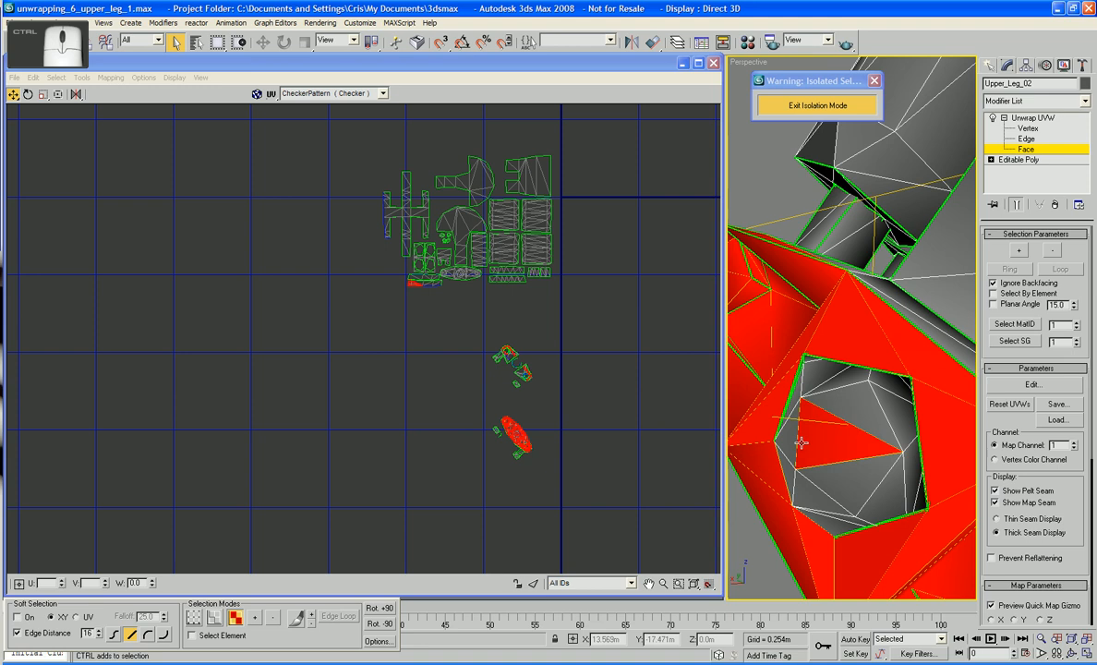
left_click(800, 445, "ctrl")
left_click(795, 449, "ctrl")
left_click(809, 443, "ctrl")
left_click(819, 481, "ctrl")
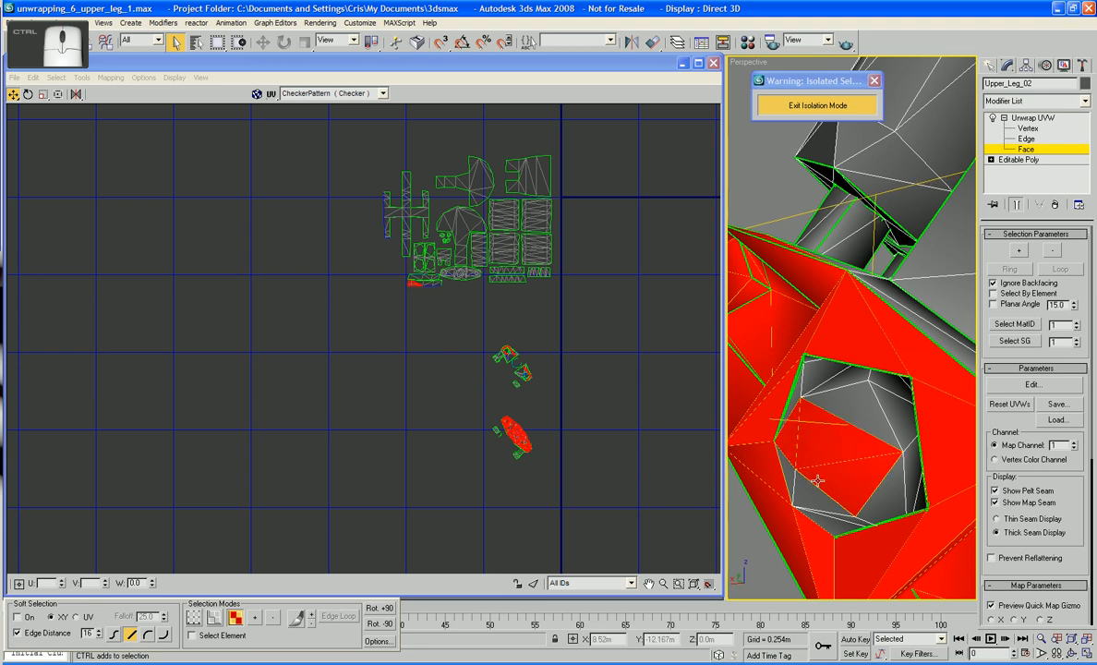
left_click(789, 476, "ctrl")
left_click(815, 495, "ctrl")
left_click(891, 488, "ctrl")
left_click(870, 410, "ctrl")
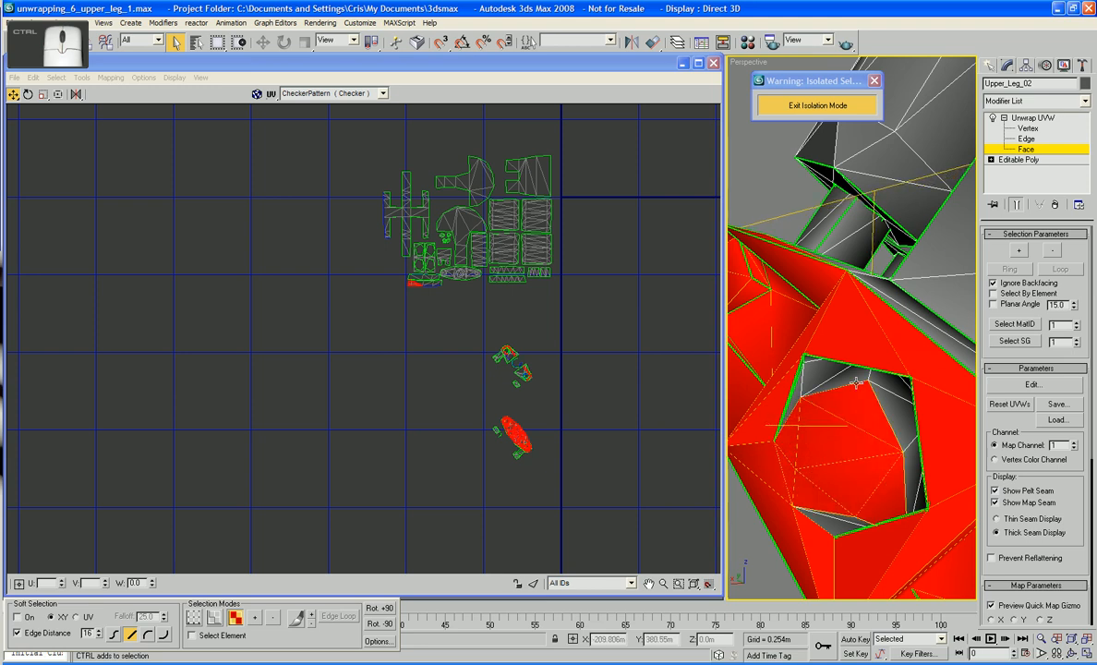
left_click(852, 378, "ctrl")
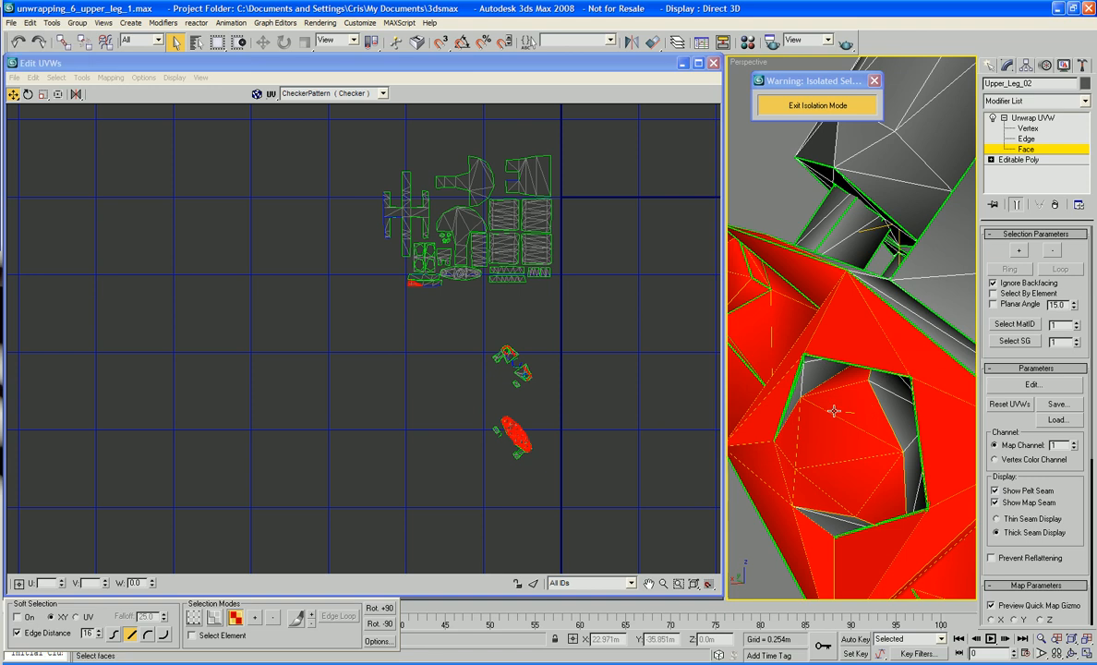
Step: Complete the central recess selection by adding its remaining narrow side-wall faces
middle_click_drag(774, 382, 829, 374, "alt")
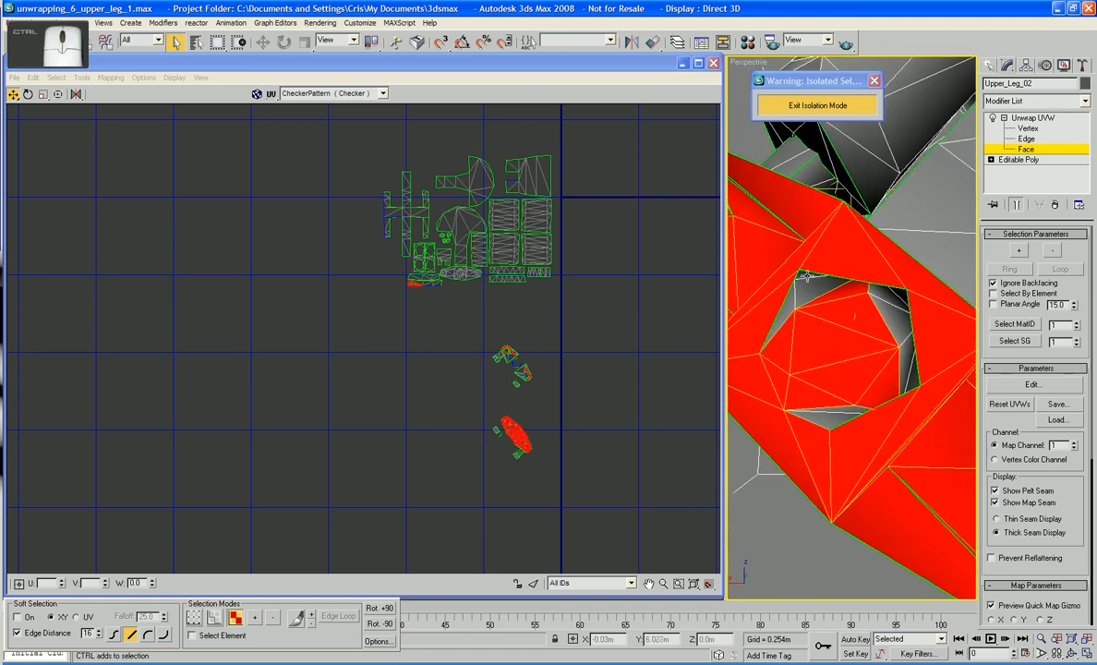
key("ctrl+z")
middle_click_drag(813, 299, 818, 323, "alt")
left_click(847, 432, "ctrl")
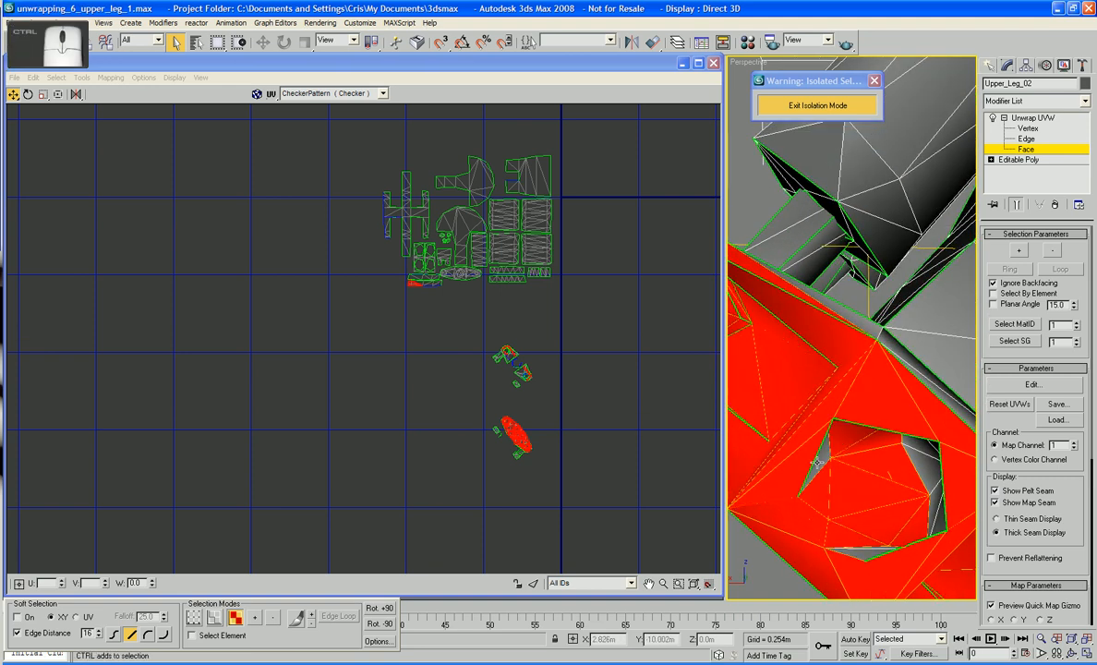
left_click(819, 464, "ctrl")
left_click(868, 553, "ctrl")
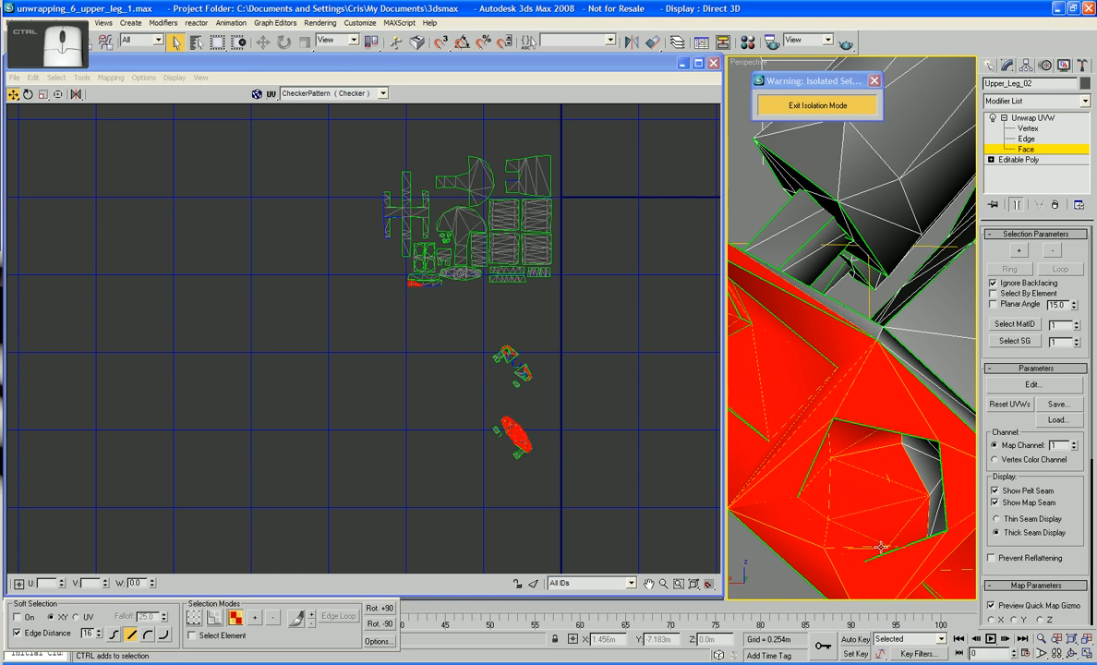
left_click(938, 521, "ctrl")
left_click(938, 517, "ctrl")
left_click(937, 511, "ctrl")
left_click(935, 499, "ctrl")
left_click(932, 461, "ctrl")
left_click(933, 448, "ctrl")
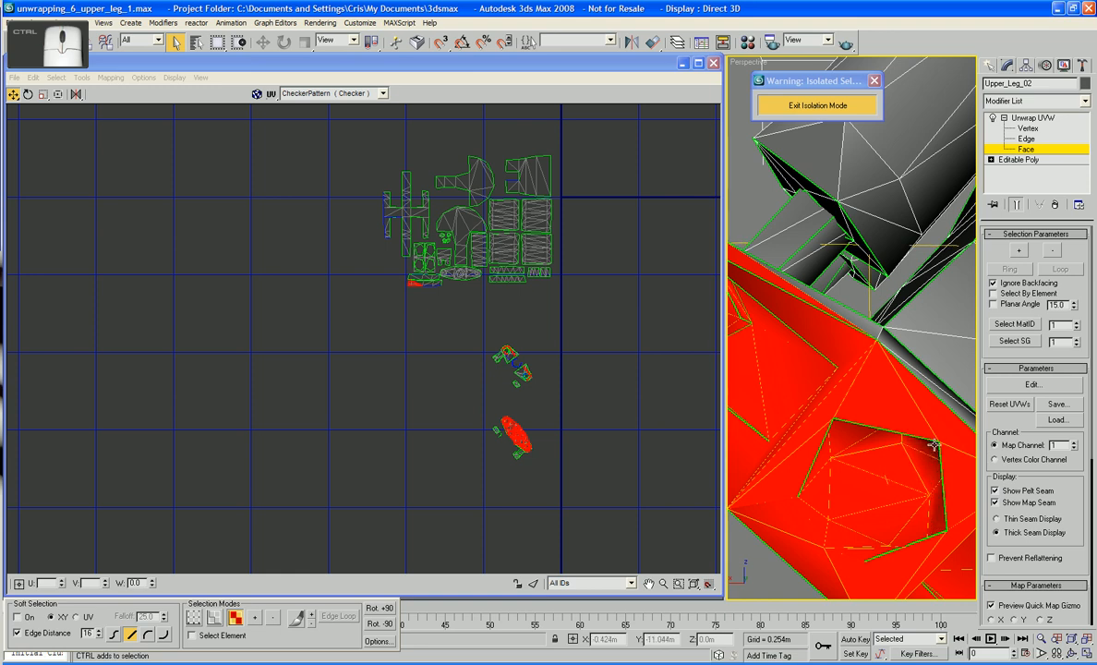
Step: Try to break the selected end-plate faces off and move them clear of the other clusters
scroll(913, 466, "down", 4)
middle_click_drag(911, 465, 976, 454, "alt")
middle_click_drag(847, 305, 875, 416, "alt")
scroll(796, 340, "up", 4)
scroll(836, 393, "down", 4)
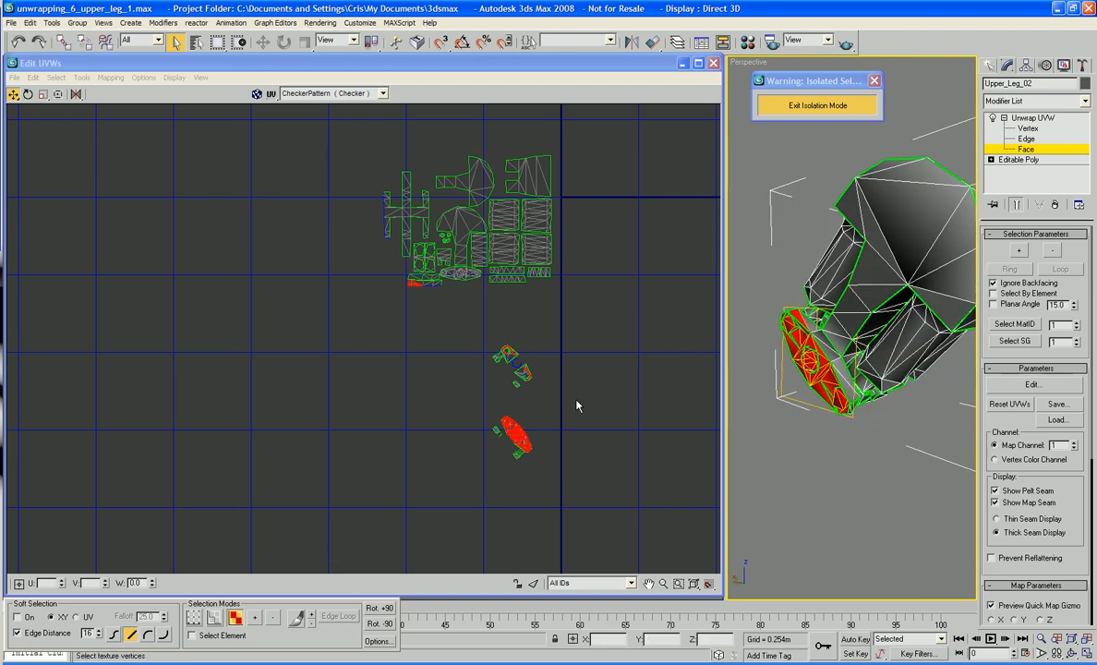
middle_click_drag(578, 407, 525, 387)
right_click(470, 425)
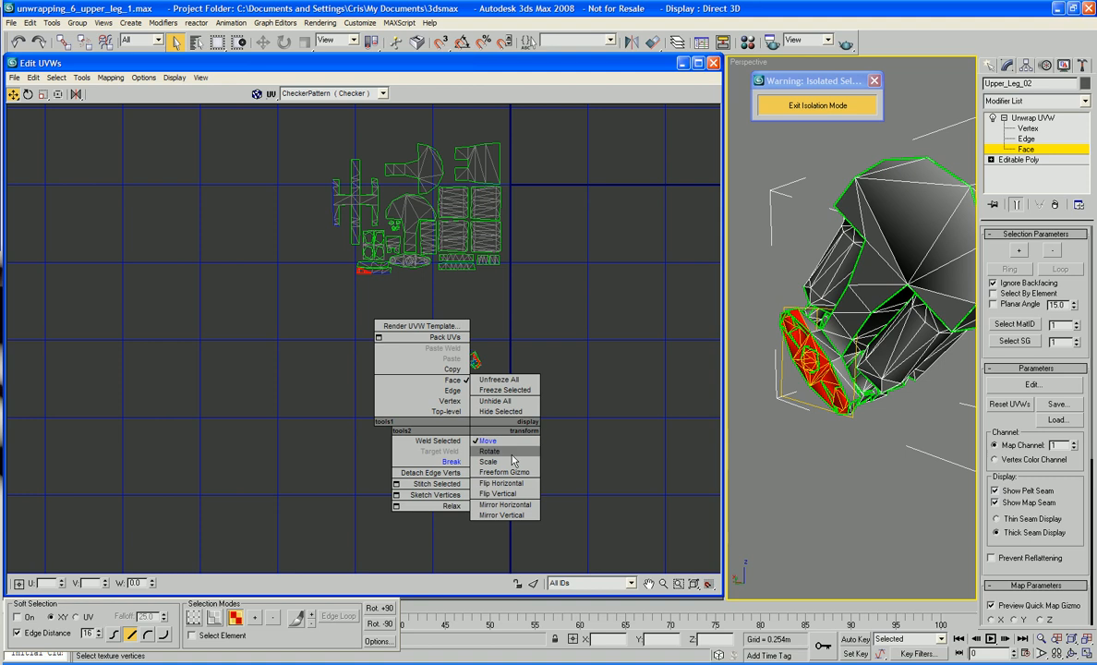
left_click(484, 442)
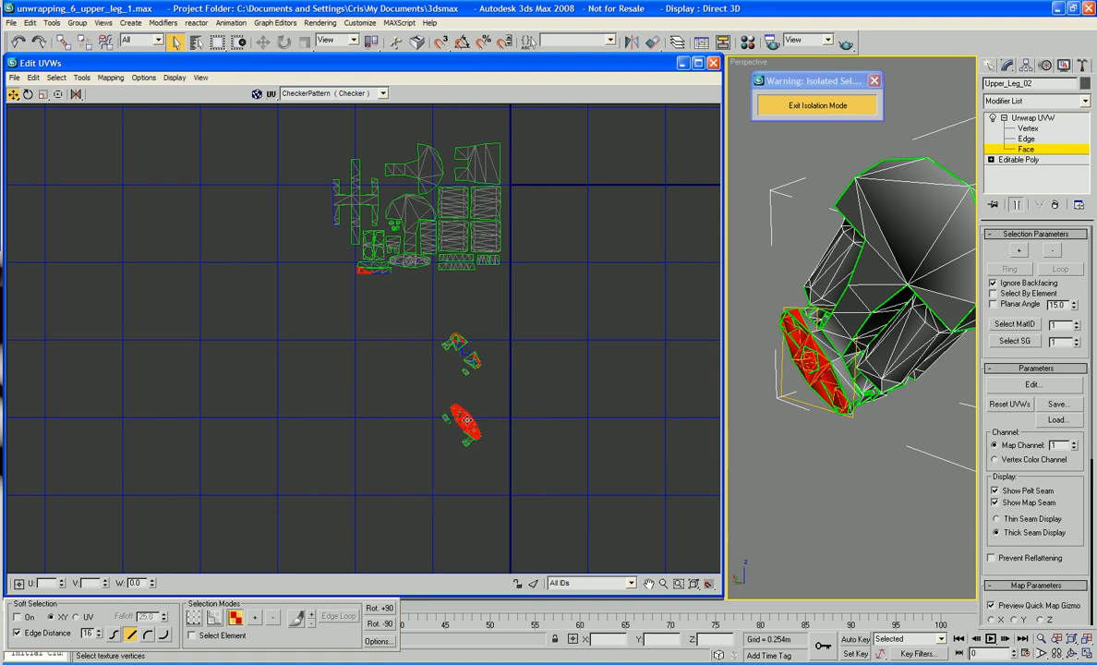
left_click_drag(467, 420, 671, 404)
middle_click_drag(634, 448, 584, 447)
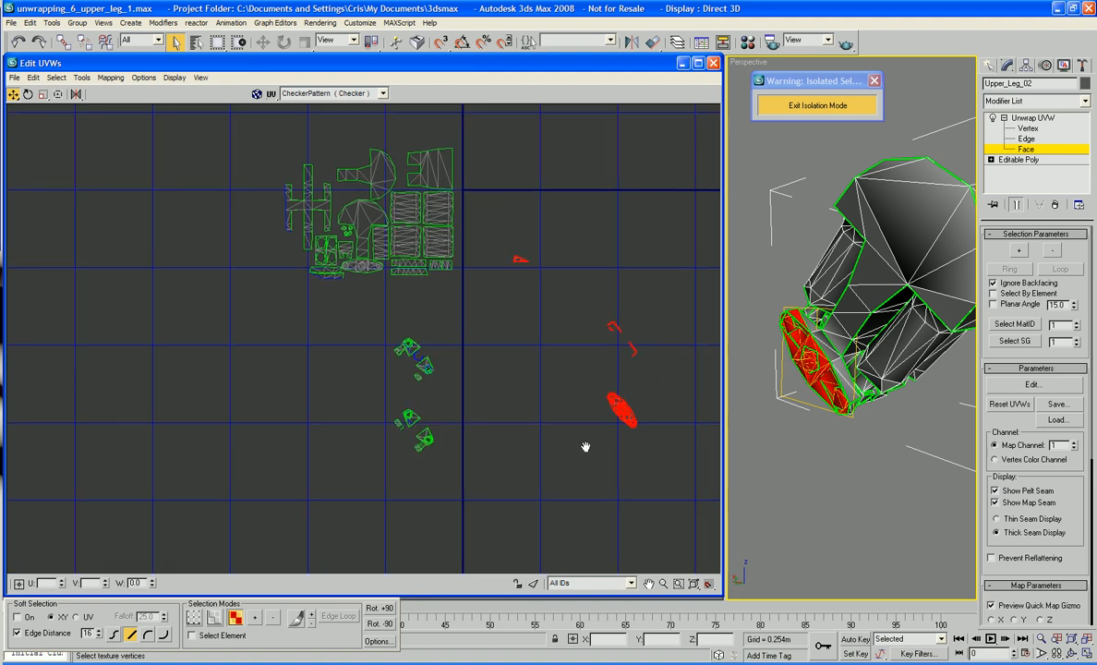
key("ctrl+z")
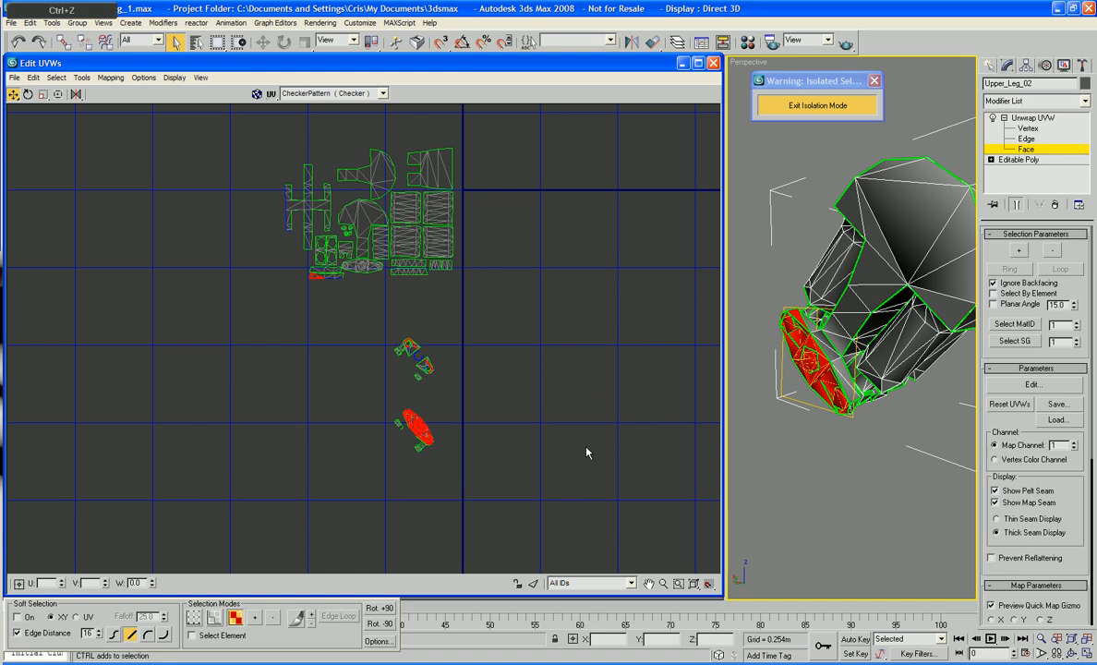
Step: Drop the stray rim face from the selection, break the remaining end-plate faces off and move them clear of the unarranged clusters
left_click(314, 275, "ctrl")
left_click_drag(414, 421, 461, 419)
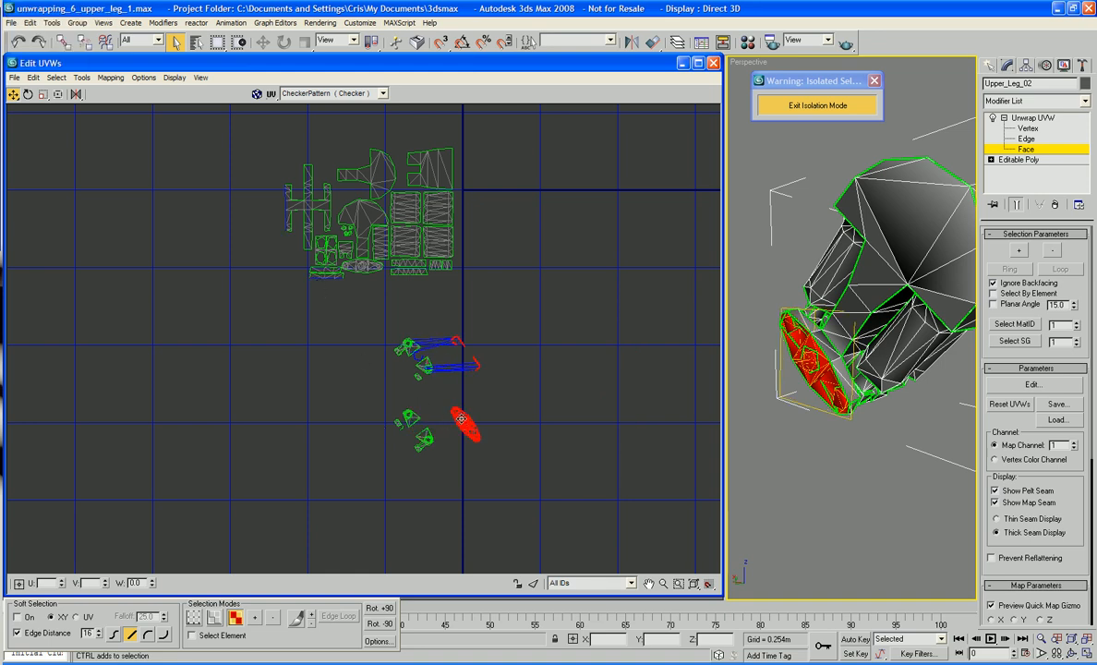
key("ctrl+z")
right_click(419, 425)
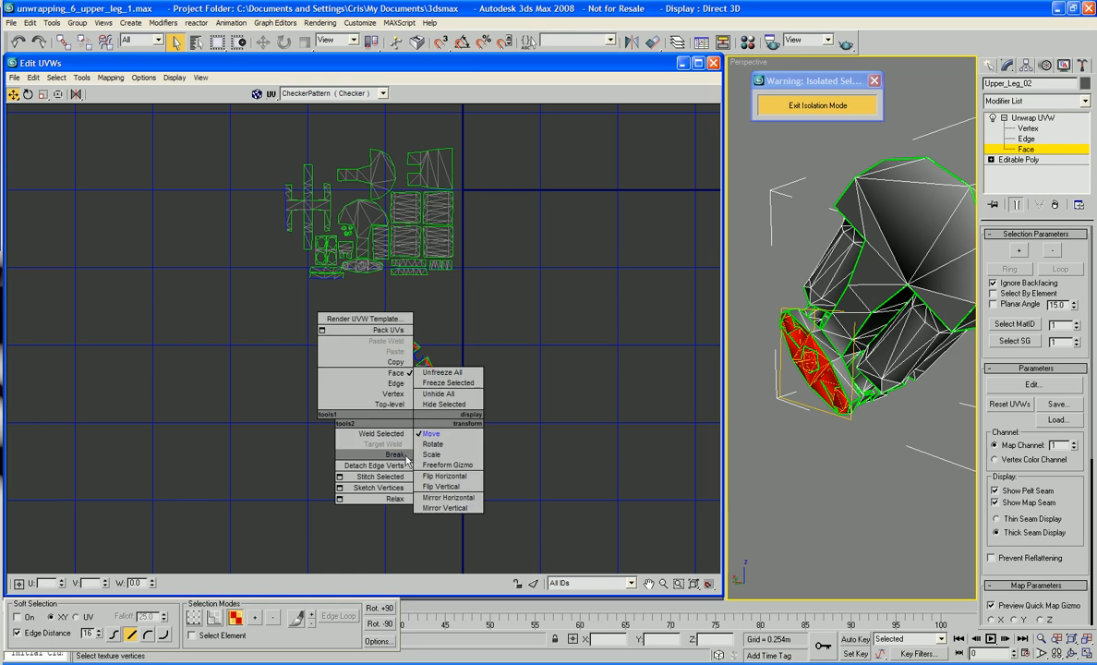
left_click(422, 426)
left_click_drag(421, 419, 552, 404)
middle_click_drag(602, 412, 577, 433)
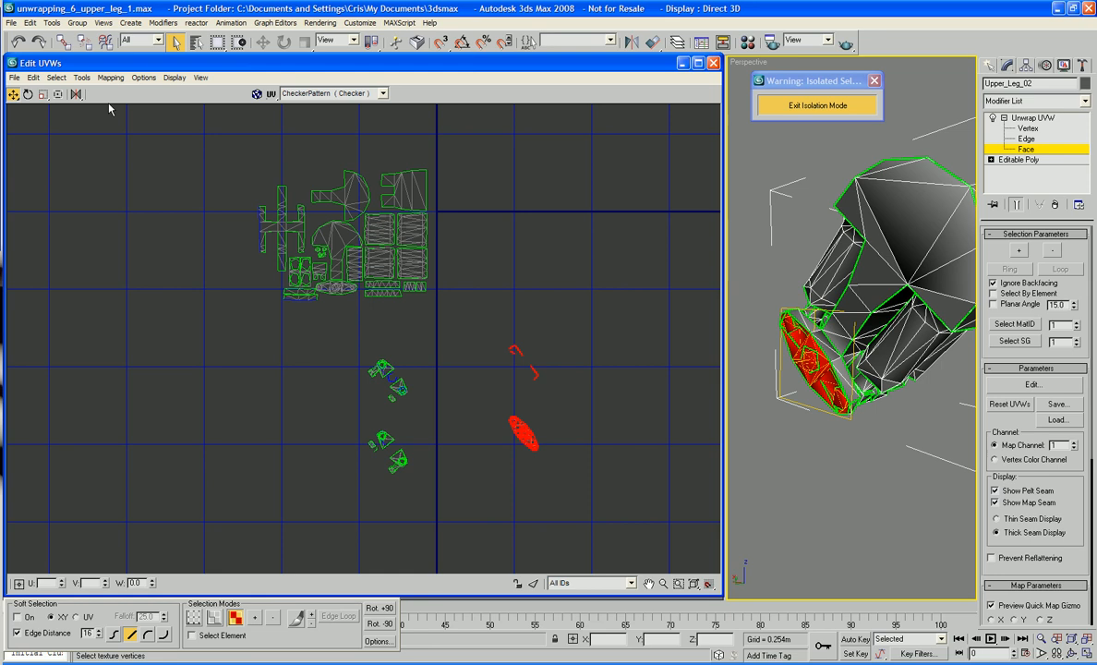
Step: Flatten the selected end-plate faces with a face angle threshold of 75
left_click(81, 78)
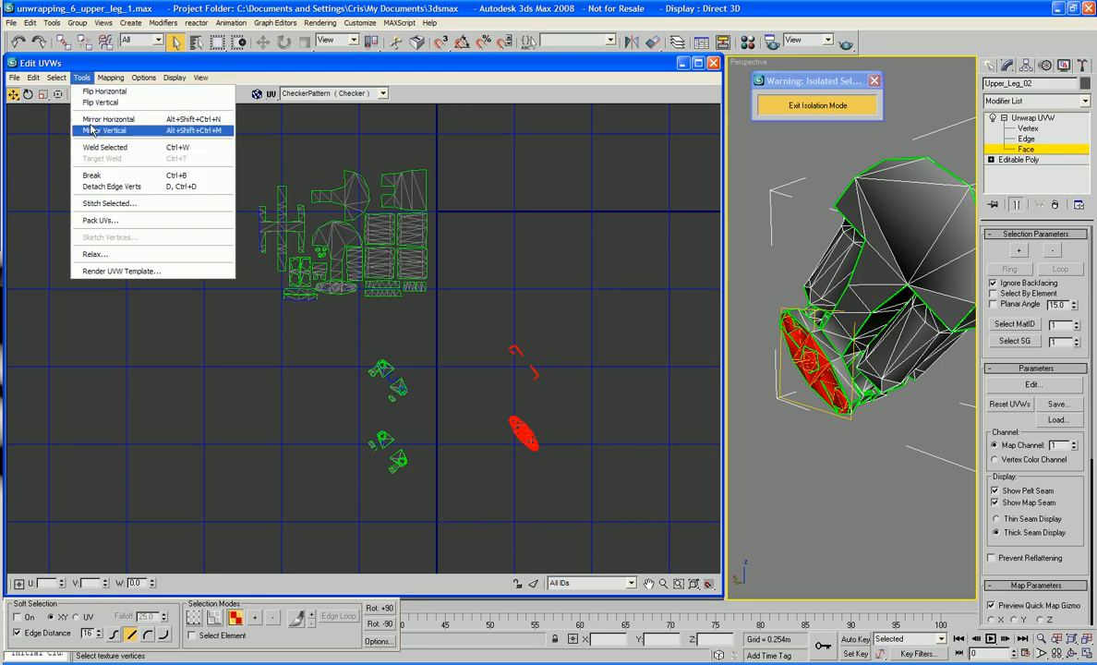
left_click(105, 92)
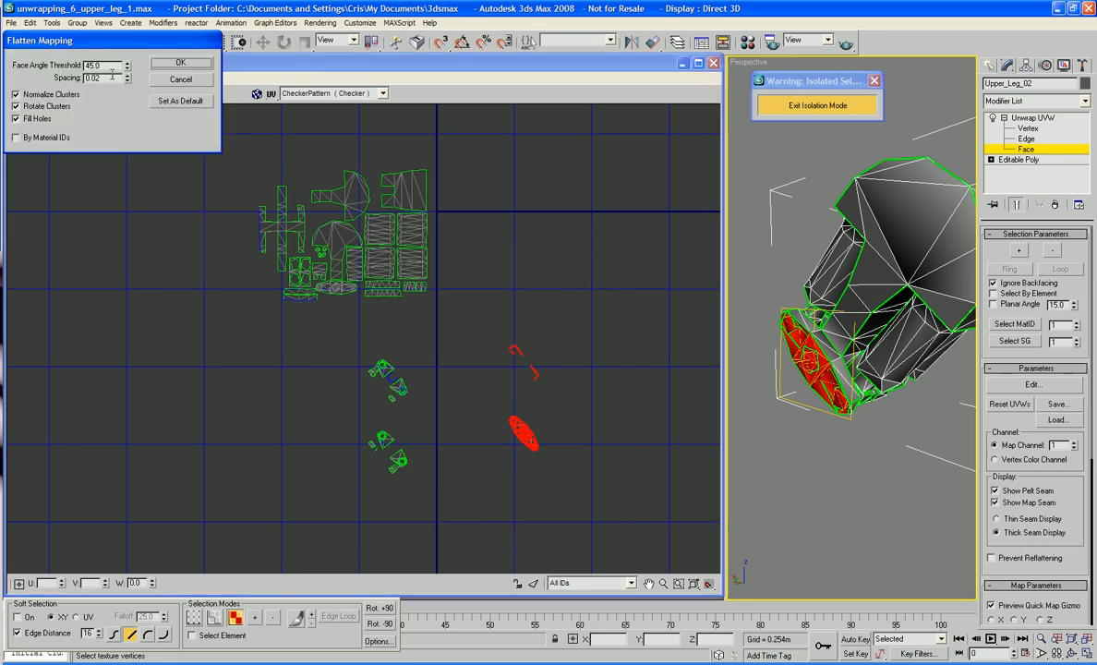
type("75")
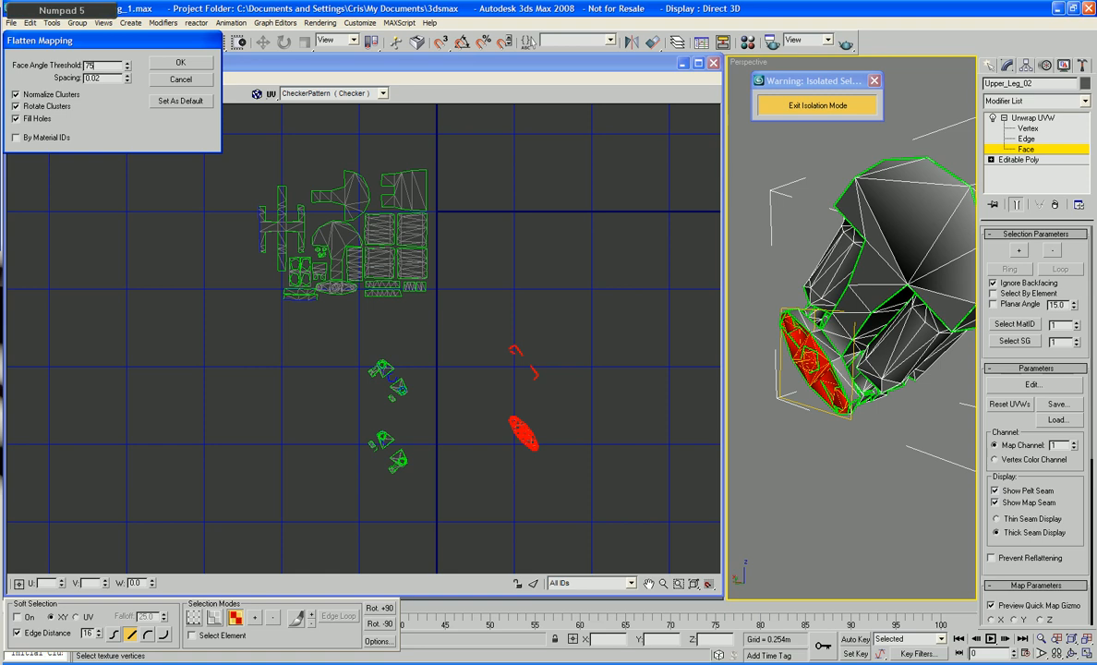
left_click(172, 59)
scroll(543, 276, "down", 3)
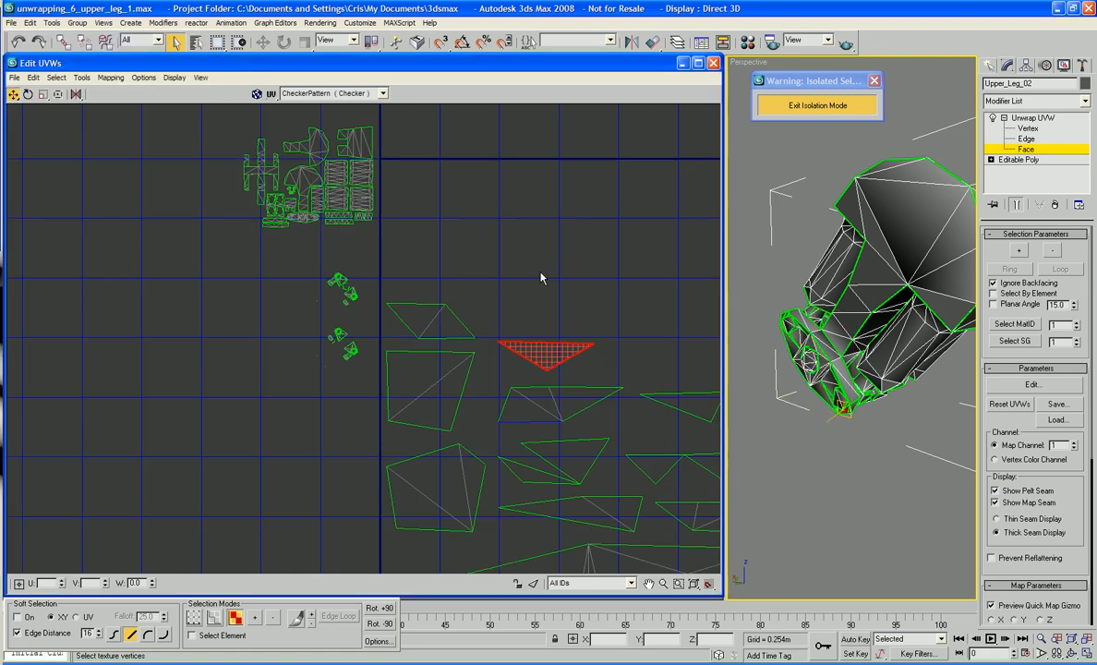
middle_click_drag(583, 354, 576, 320)
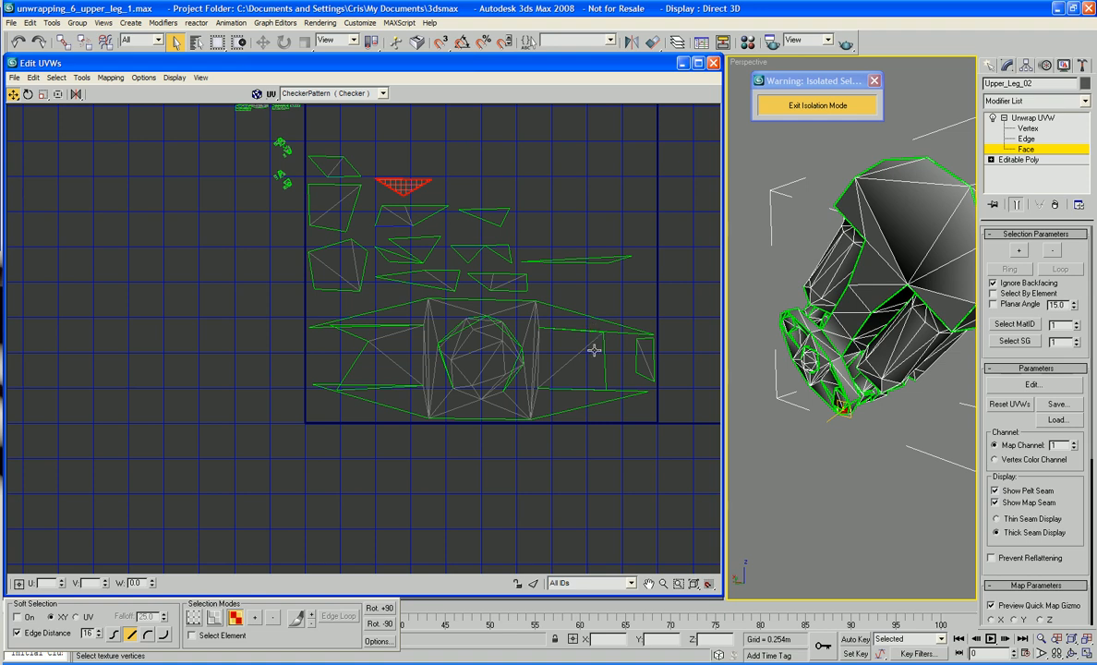
middle_click_drag(594, 350, 597, 373)
Step: Clear the face selection, switch to vertices and nudge the slot corner vertices of the large end-plate cluster inward off the neighbouring edges
left_click(622, 320)
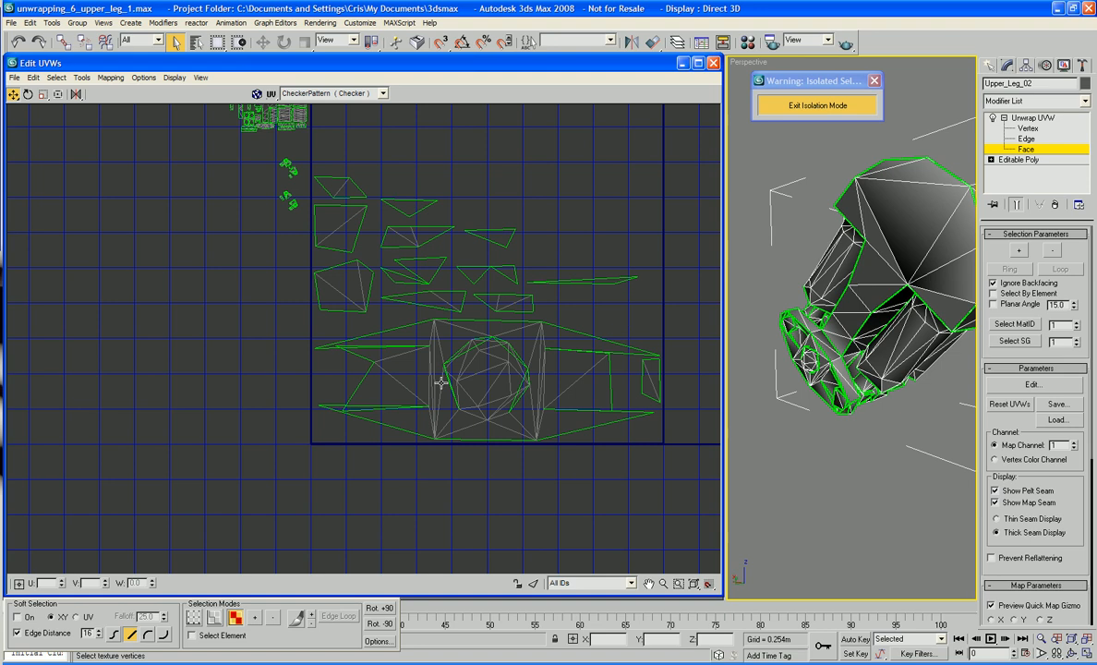
right_click(374, 382)
left_click(337, 349)
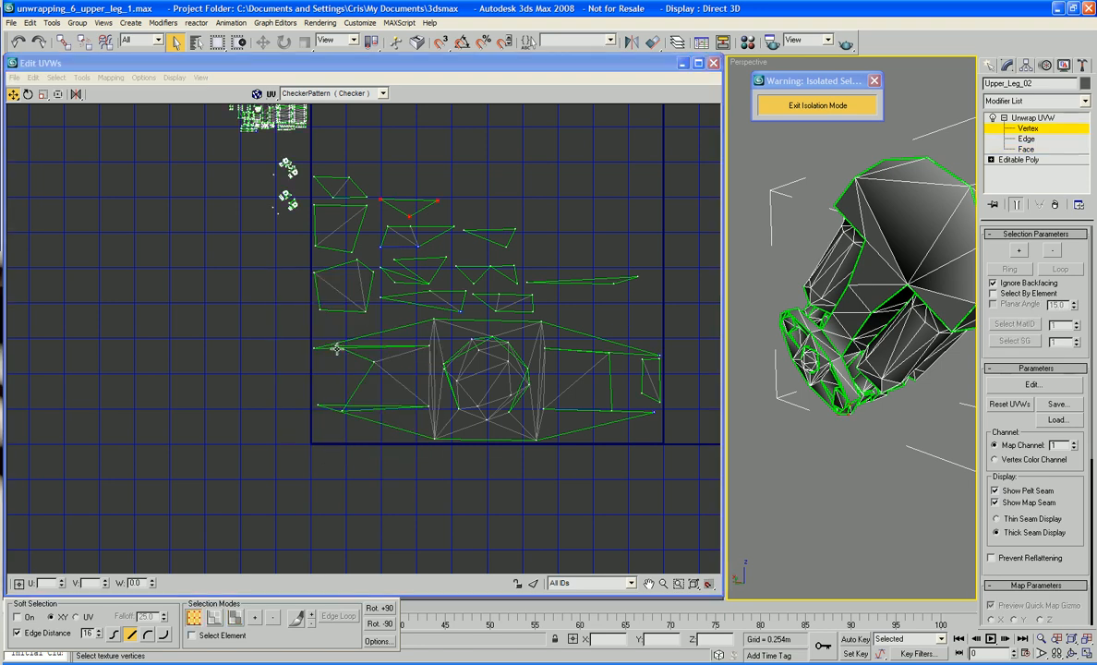
left_click(338, 350)
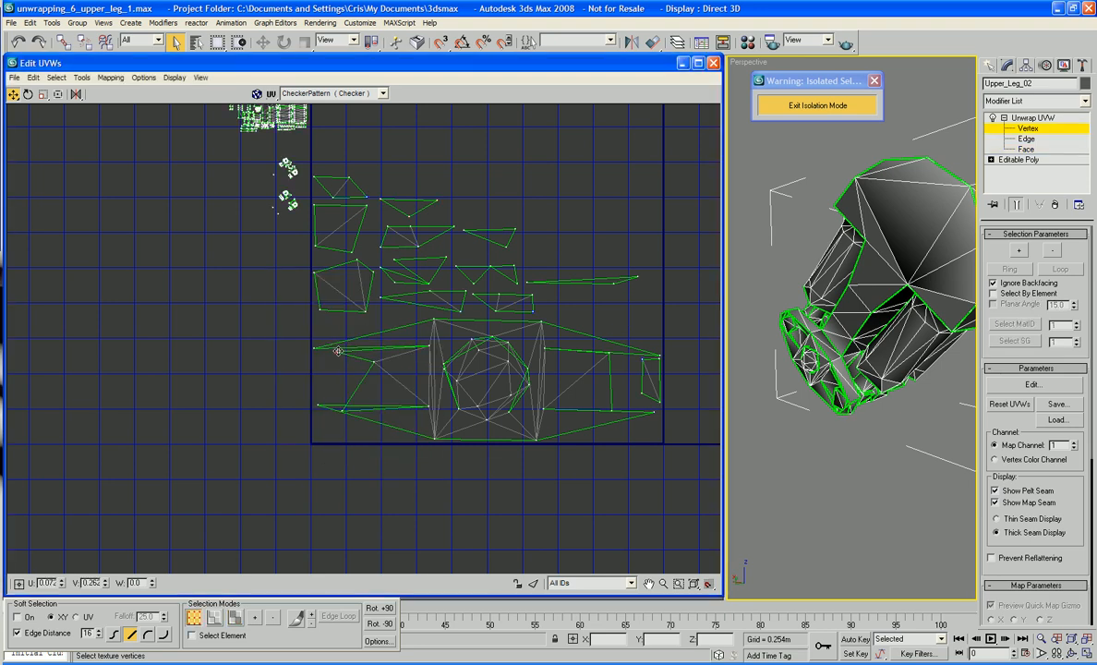
left_click_drag(342, 413, 343, 404)
left_click_drag(608, 352, 608, 357)
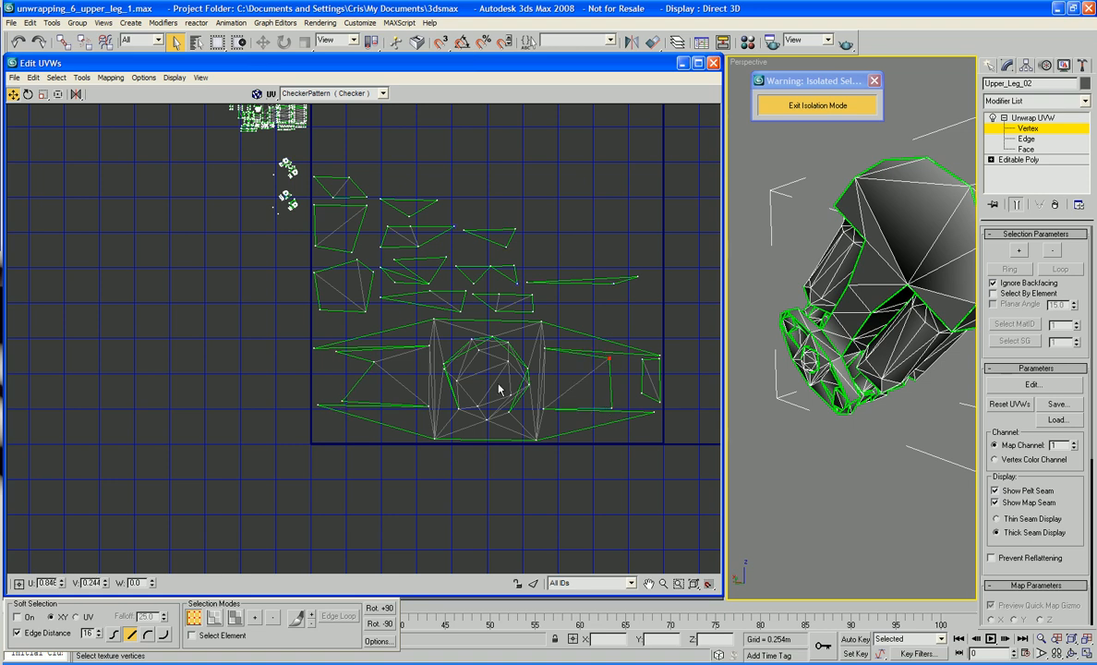
Step: Move the overlapping recess floor vertices of the large cluster inward so they sit inside the pentagonal opening
scroll(499, 389, "up", 3)
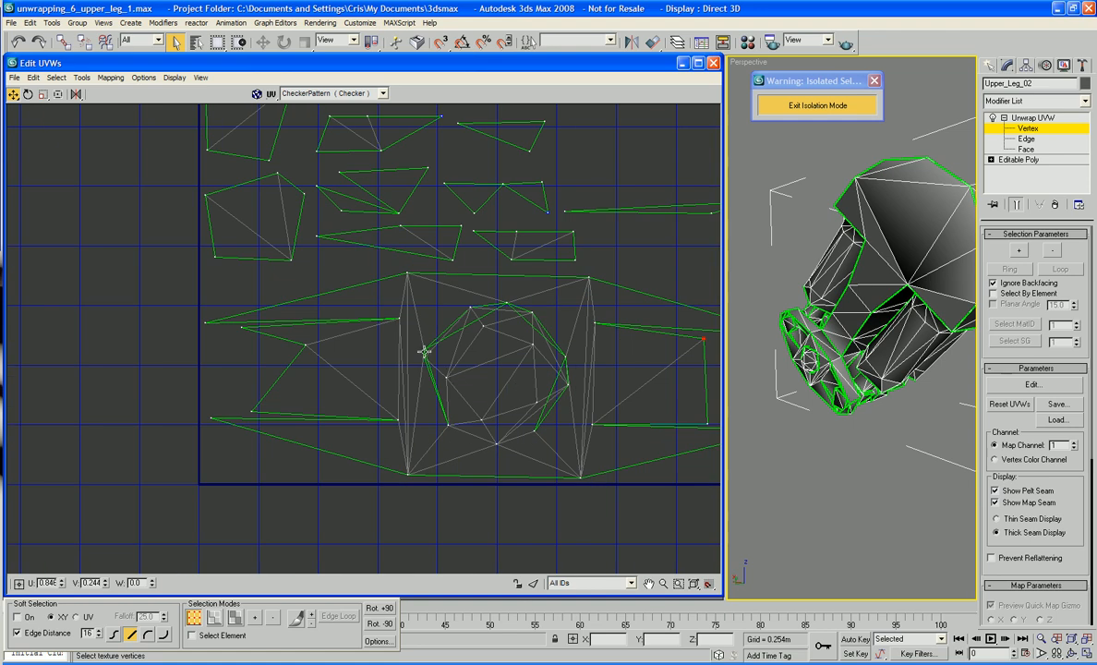
left_click(426, 353)
mouse_move(426, 353)
left_mouse_down()
mouse_move(405, 325)
mouse_move(435, 357)
left_mouse_up()
left_click_drag(471, 307, 523, 328)
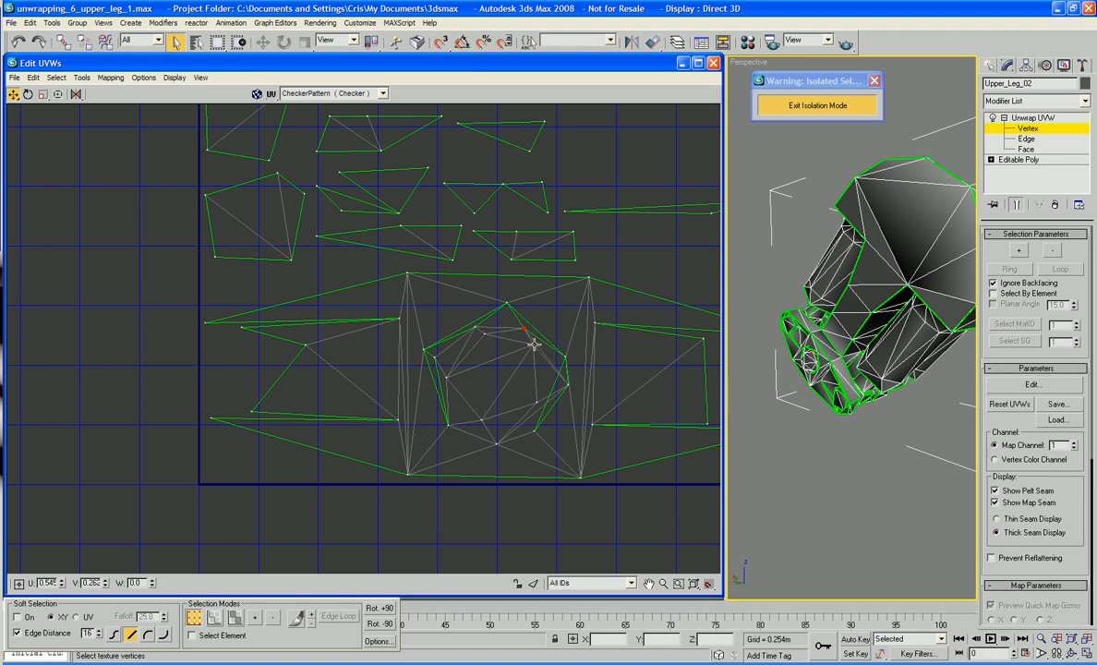
left_click_drag(533, 345, 531, 345)
left_click_drag(566, 384, 528, 398)
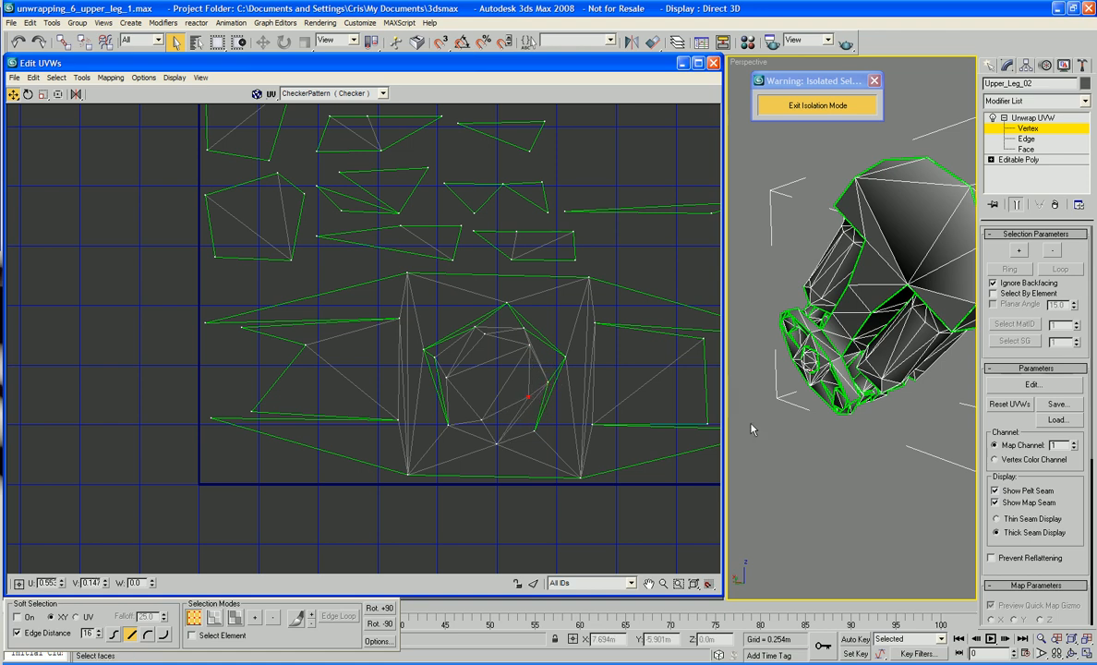
Step: Check which other vertices match the corners of the loose pentagonal piece
middle_click_drag(863, 421, 589, 437, "alt")
scroll(593, 372, "down", 2)
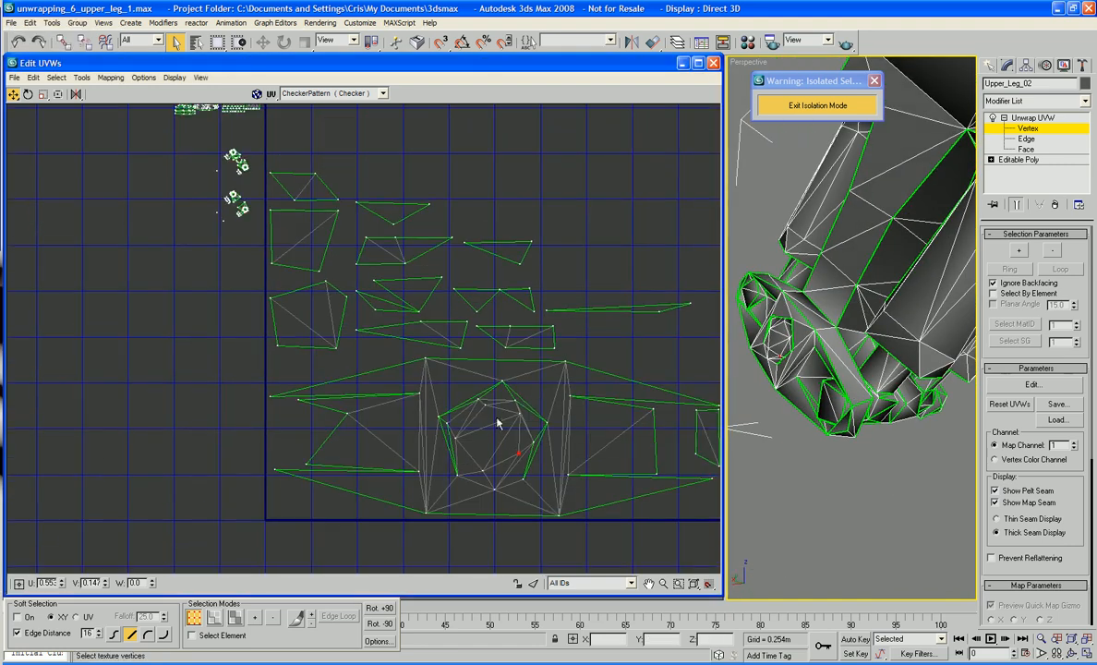
left_click(346, 299)
left_click(326, 283)
left_click(272, 299)
left_click(276, 348)
Step: Examine the small loose flattened pieces face by face to locate each one on the end plate and find its matching edges
right_click(356, 370)
left_click(282, 308)
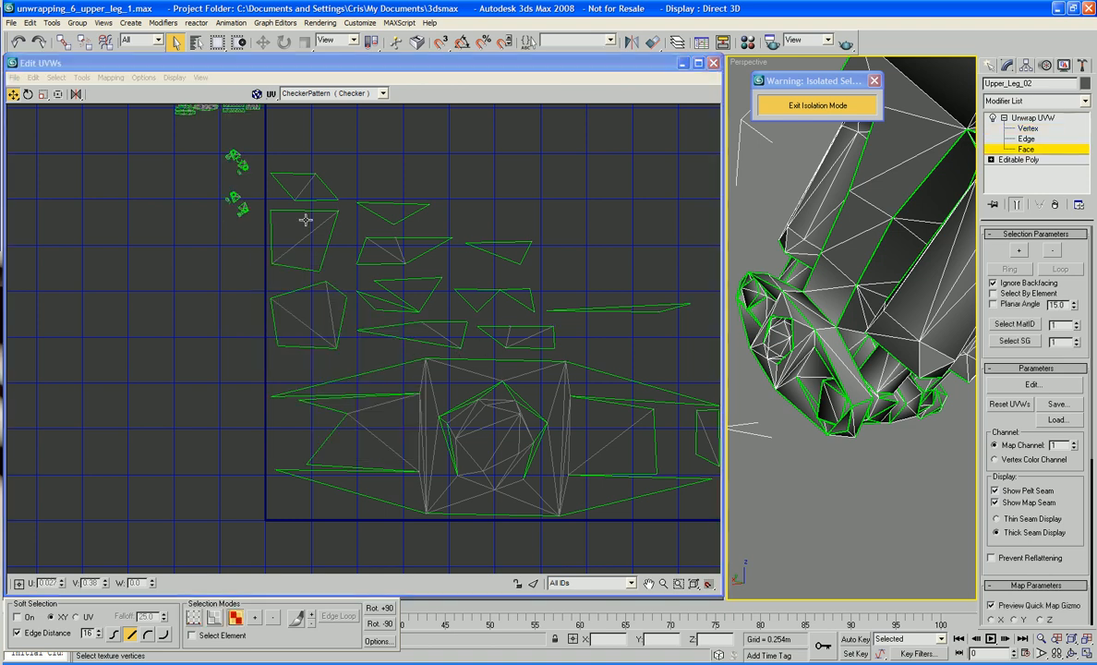
left_click(306, 194)
middle_click_drag(542, 358, 467, 341)
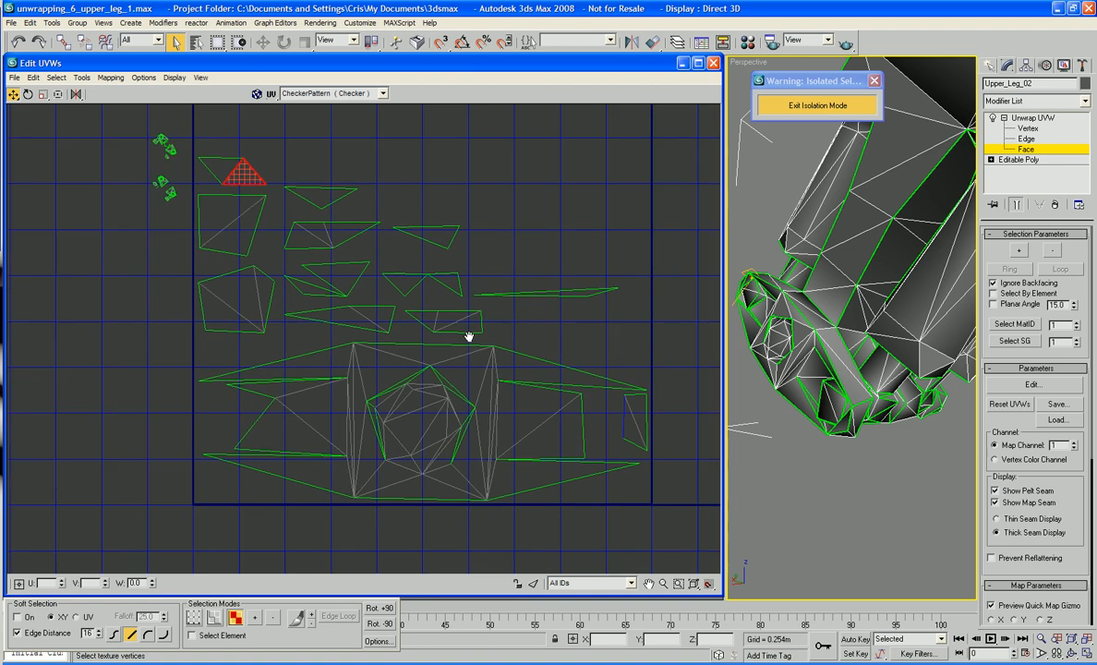
left_click(221, 172)
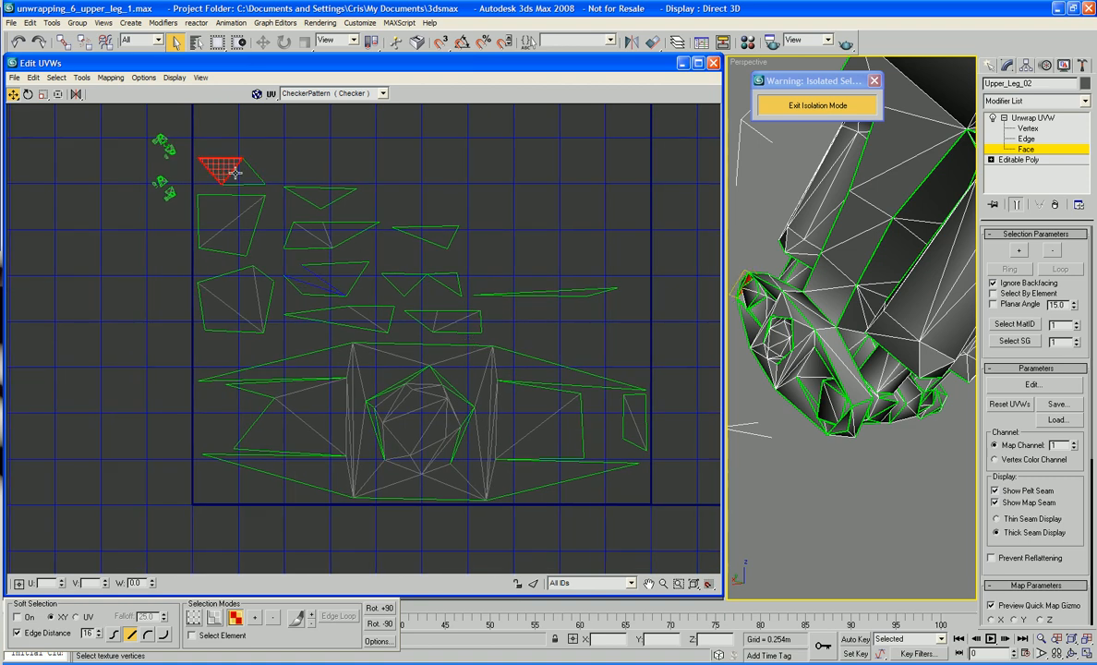
left_click(247, 172)
left_click(320, 200)
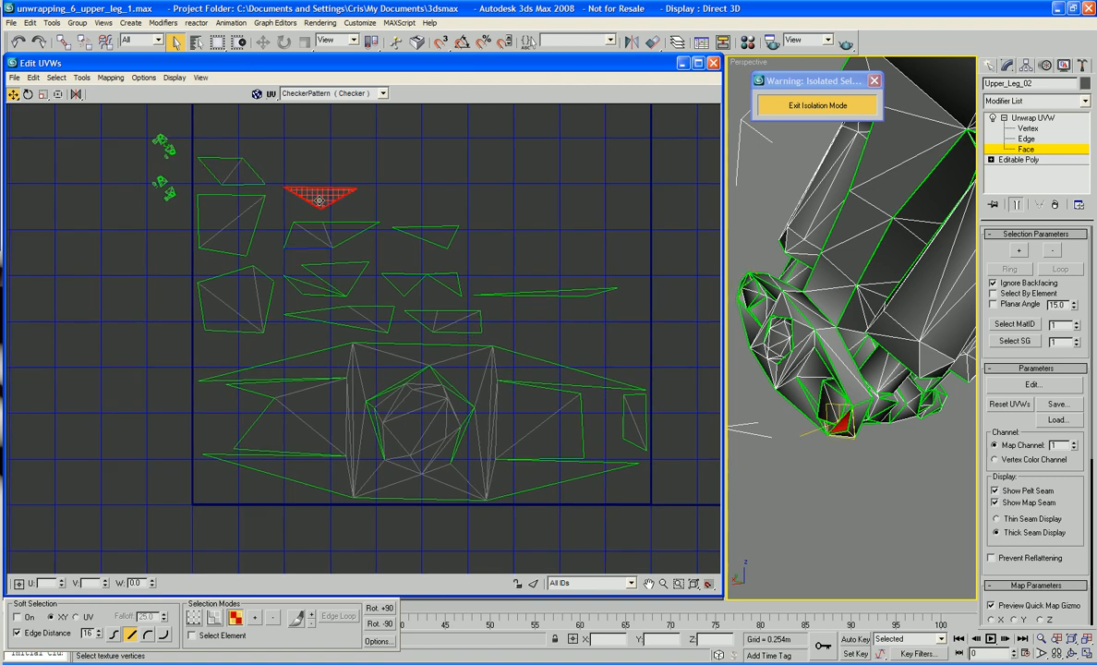
left_click(354, 225)
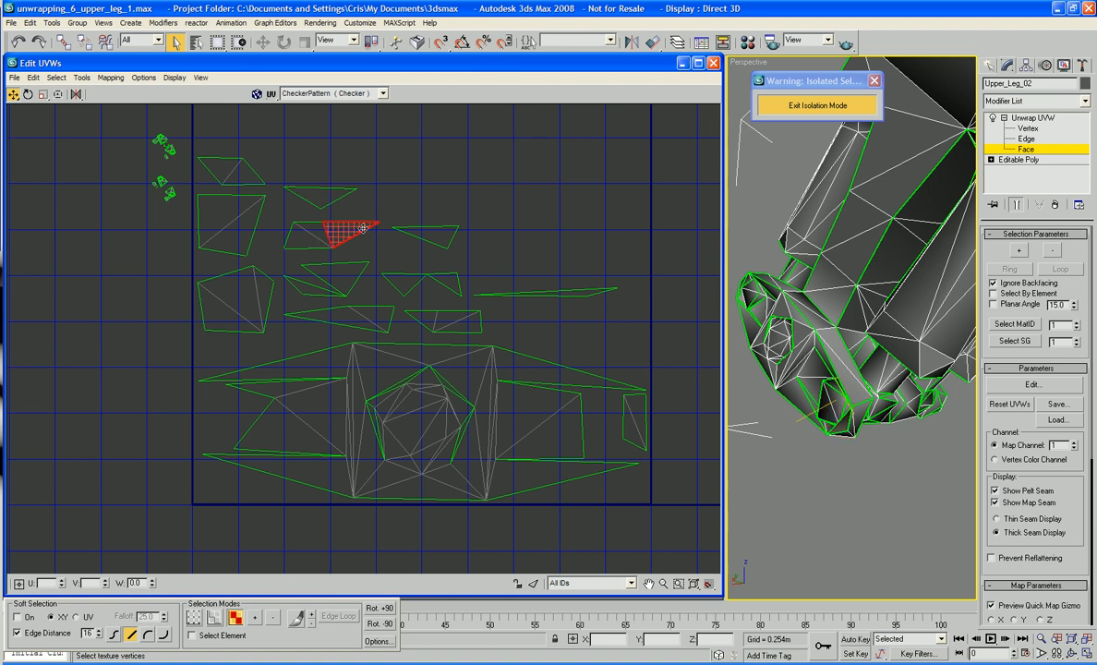
left_click(308, 227)
left_click(295, 235)
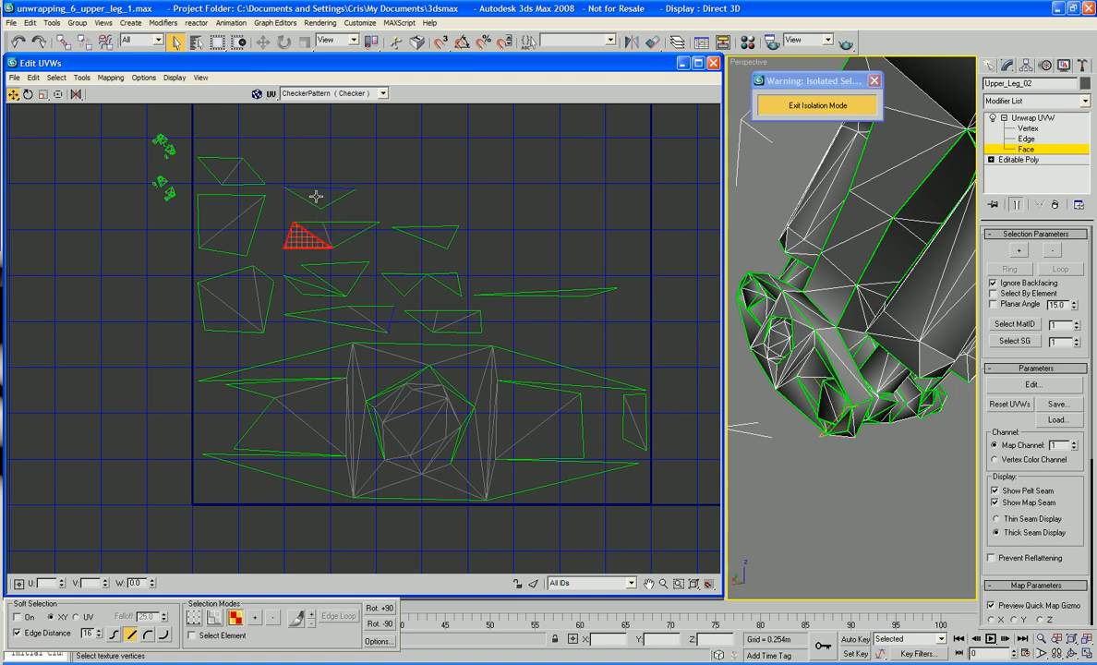
left_click(400, 233)
left_click(338, 277)
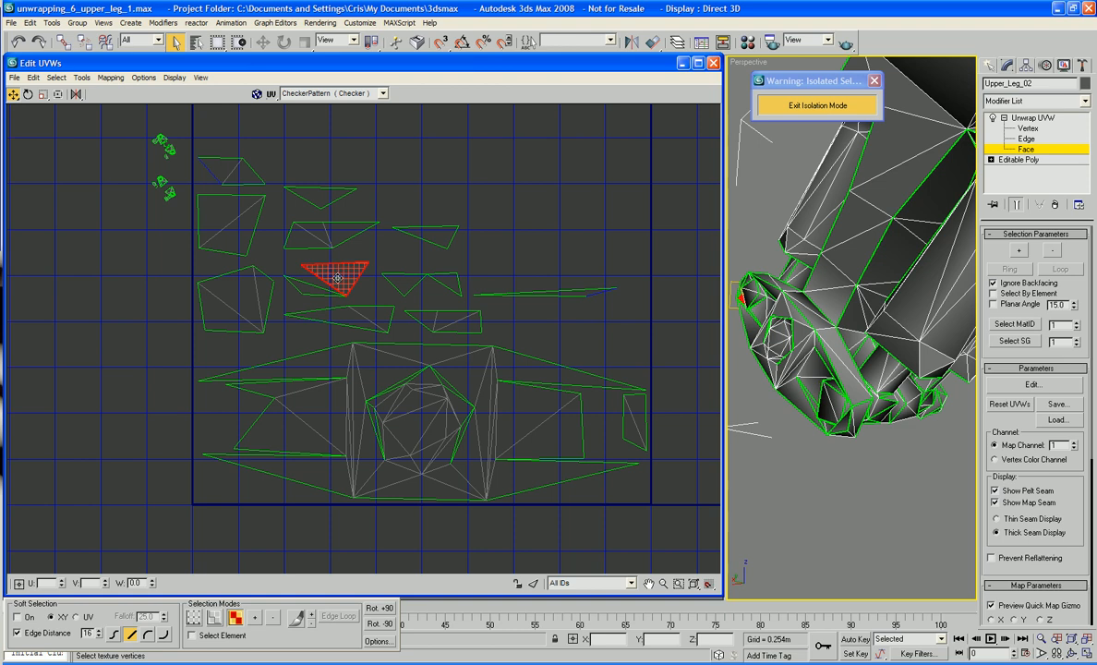
left_click(320, 293)
left_click(353, 312)
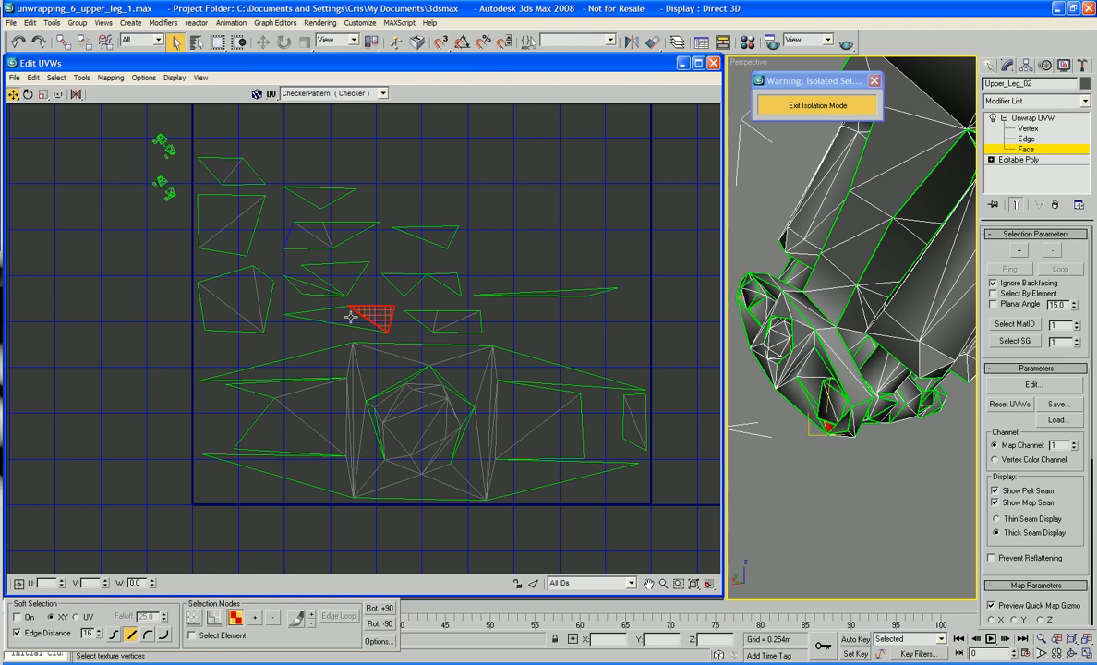
Step: Target-weld the narrow two-triangle strip onto the lower slot edge at the large cluster's right end and place its free corner beside it
middle_click_drag(531, 387, 514, 323)
left_click(507, 264)
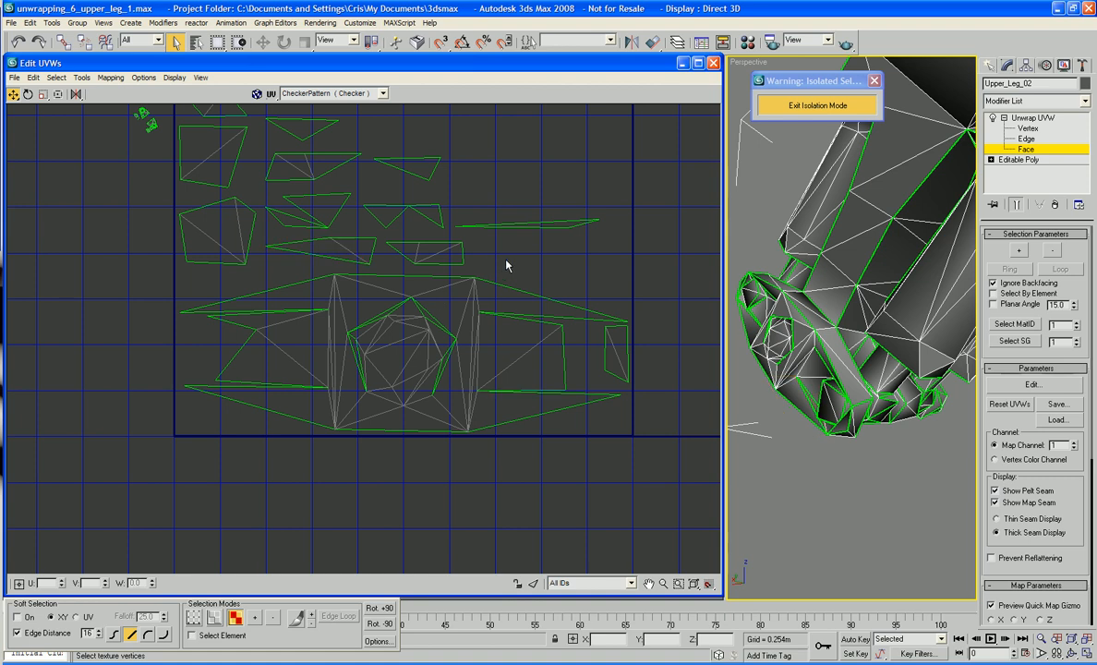
right_click(374, 259)
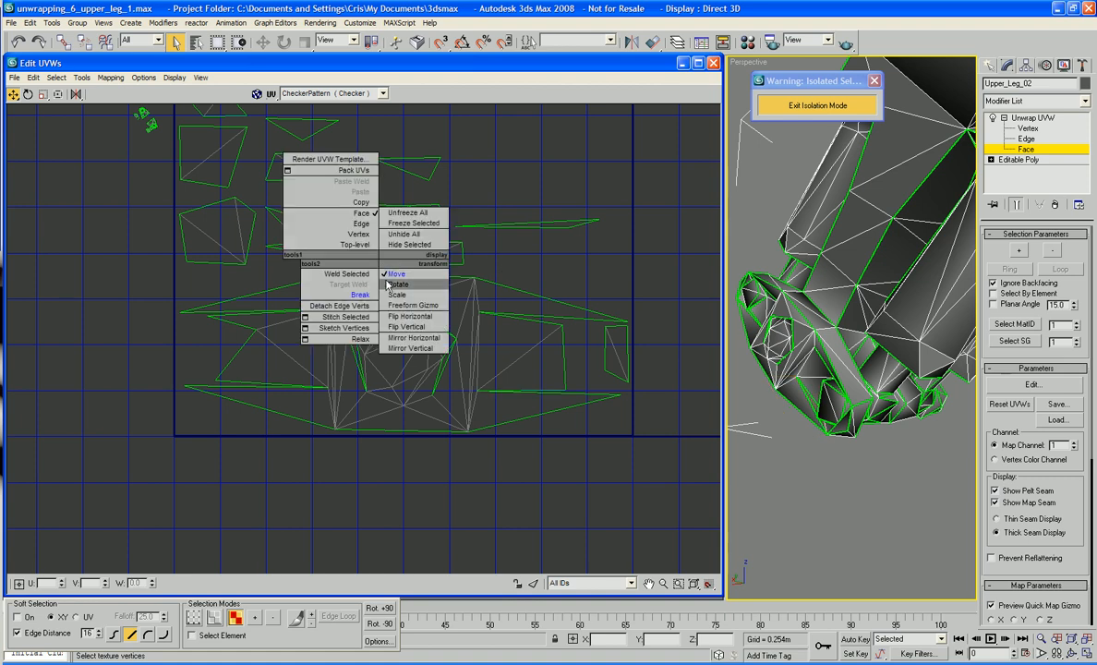
left_click(356, 234)
right_click(370, 256)
left_click(387, 293)
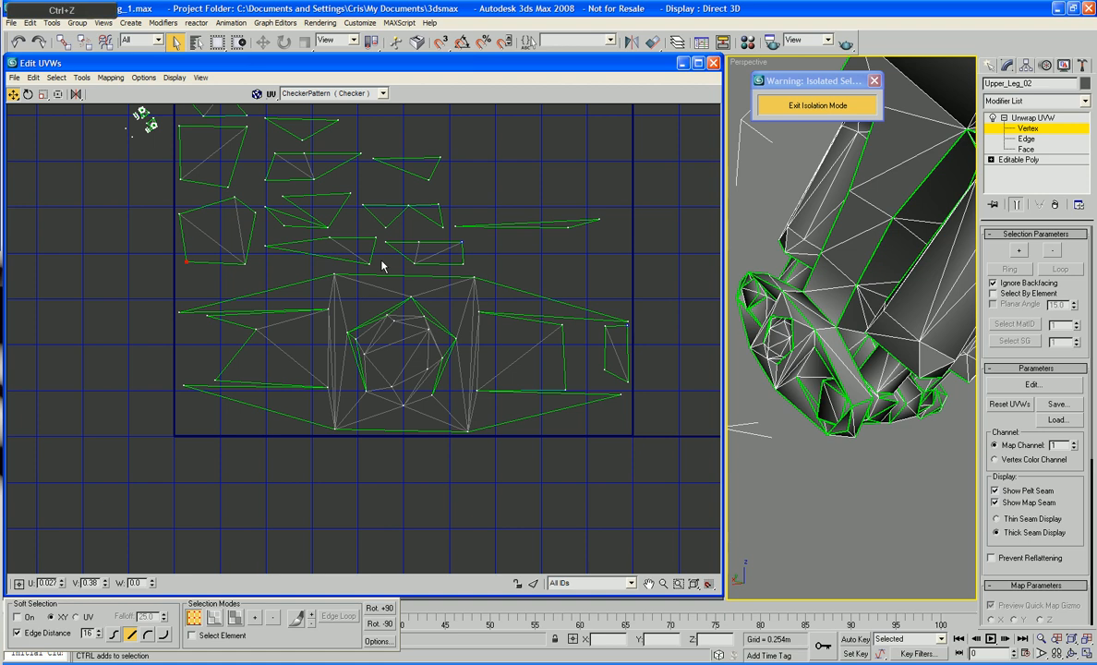
right_click(382, 261)
left_click(364, 282)
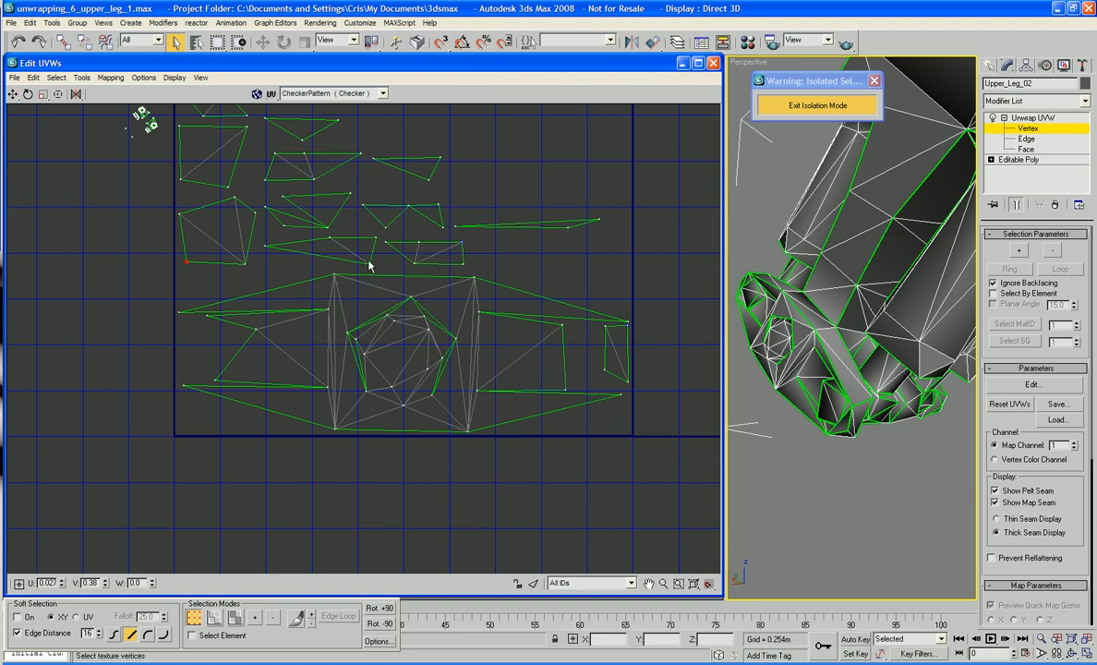
left_click(369, 266)
left_click_drag(367, 261, 619, 395)
left_click_drag(265, 248, 479, 393)
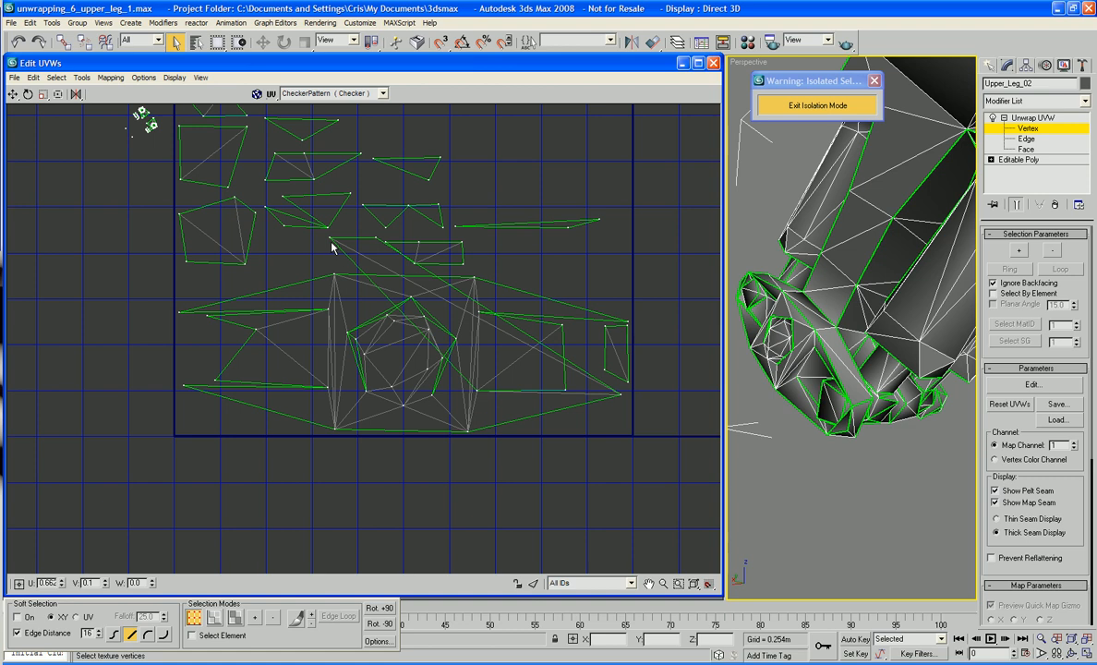
left_click_drag(331, 242, 565, 390)
left_click_drag(376, 239, 619, 384)
Step: Target-weld the three vertices of the long sliver triangle onto the lower slot edges at the large cluster's left end
middle_click_drag(644, 367, 643, 381)
left_click(565, 242)
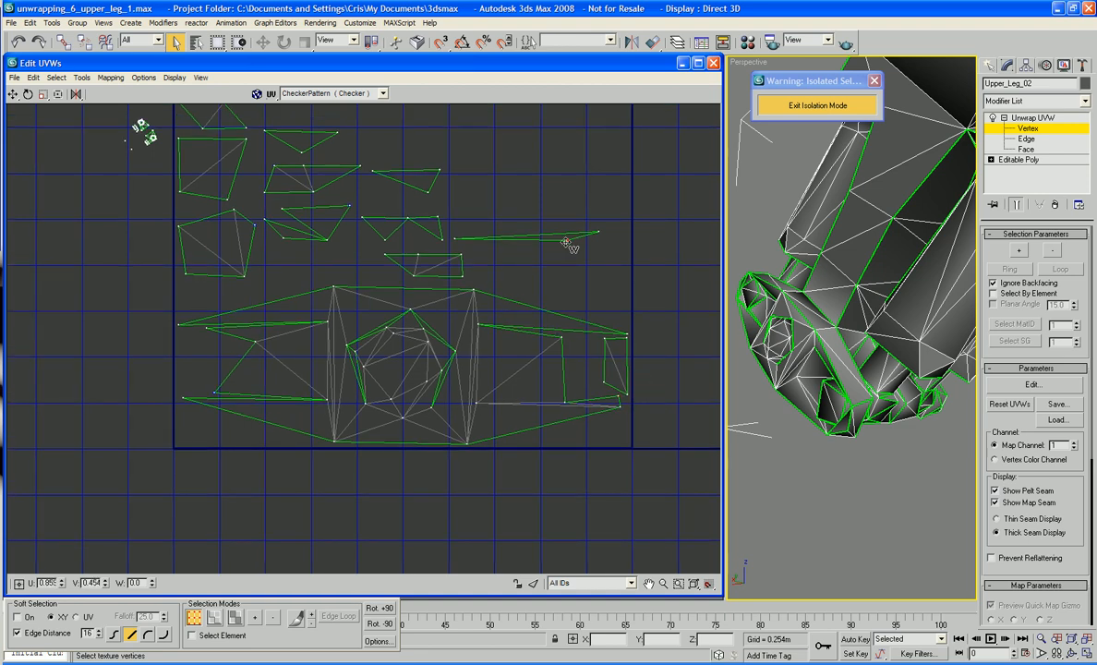
left_click(455, 240)
left_click_drag(453, 251, 327, 401)
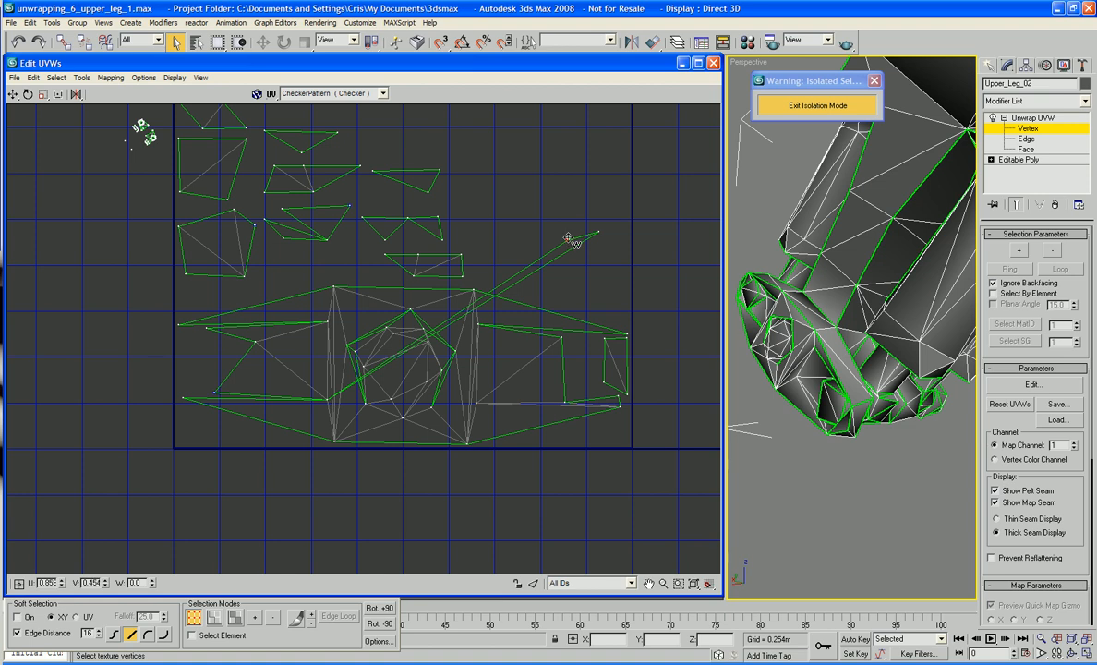
left_click_drag(327, 400, 217, 392)
left_click_drag(597, 233, 183, 401)
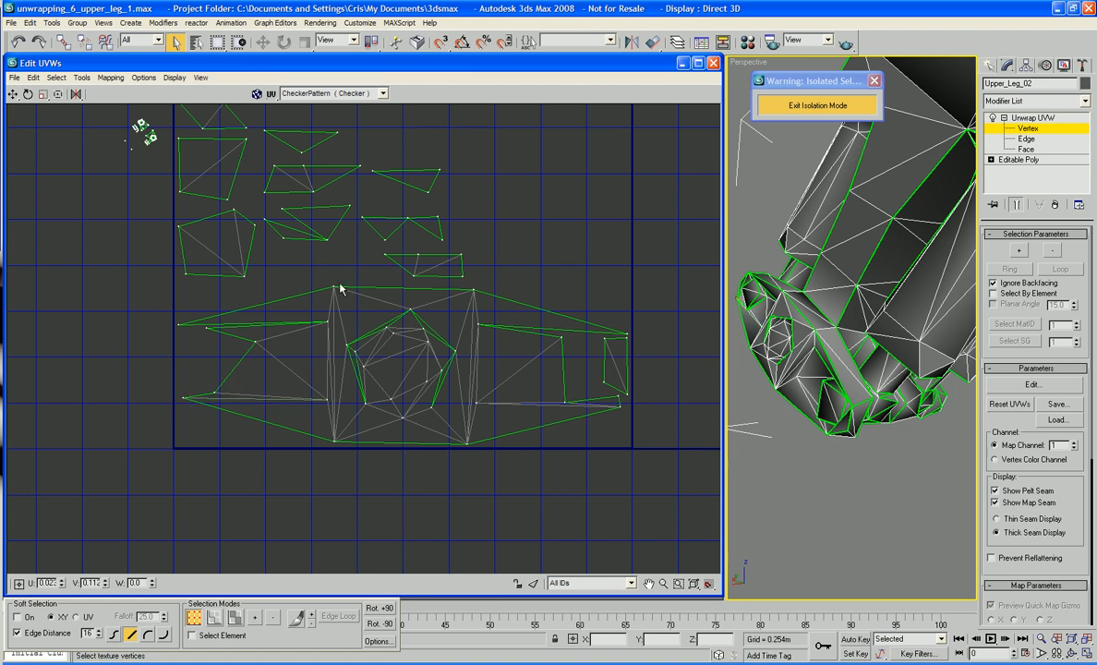
Step: Check which cluster vertices match the corners of the single loose triangle among the small pieces
middle_click_drag(368, 268, 373, 320)
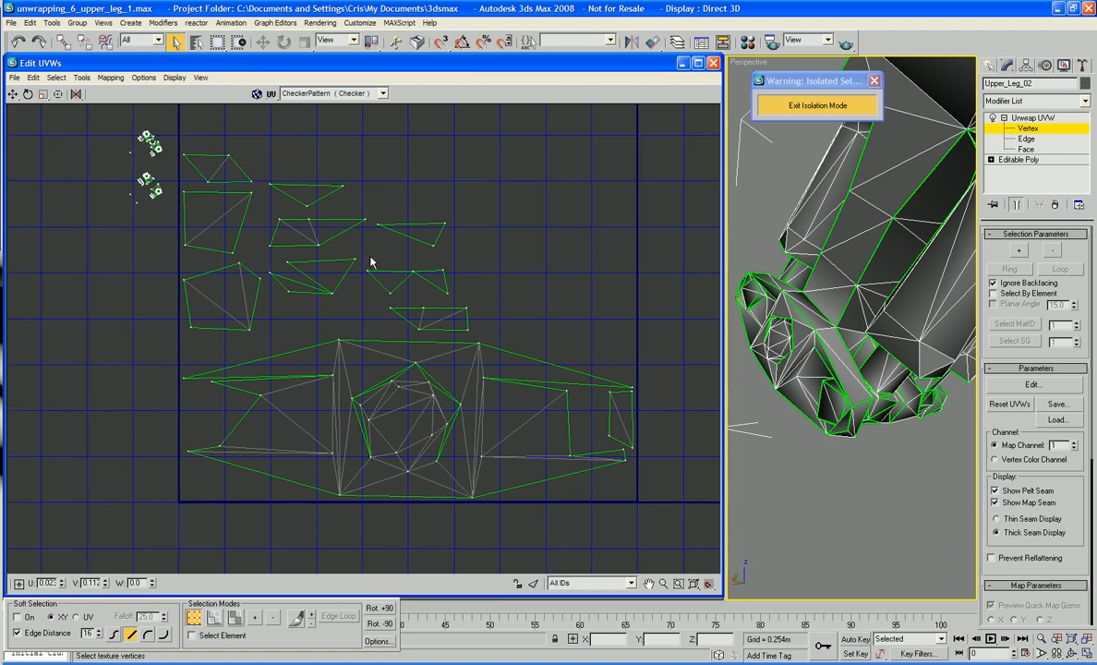
left_click(431, 249)
left_click(444, 224)
left_click(379, 224)
left_click(448, 224)
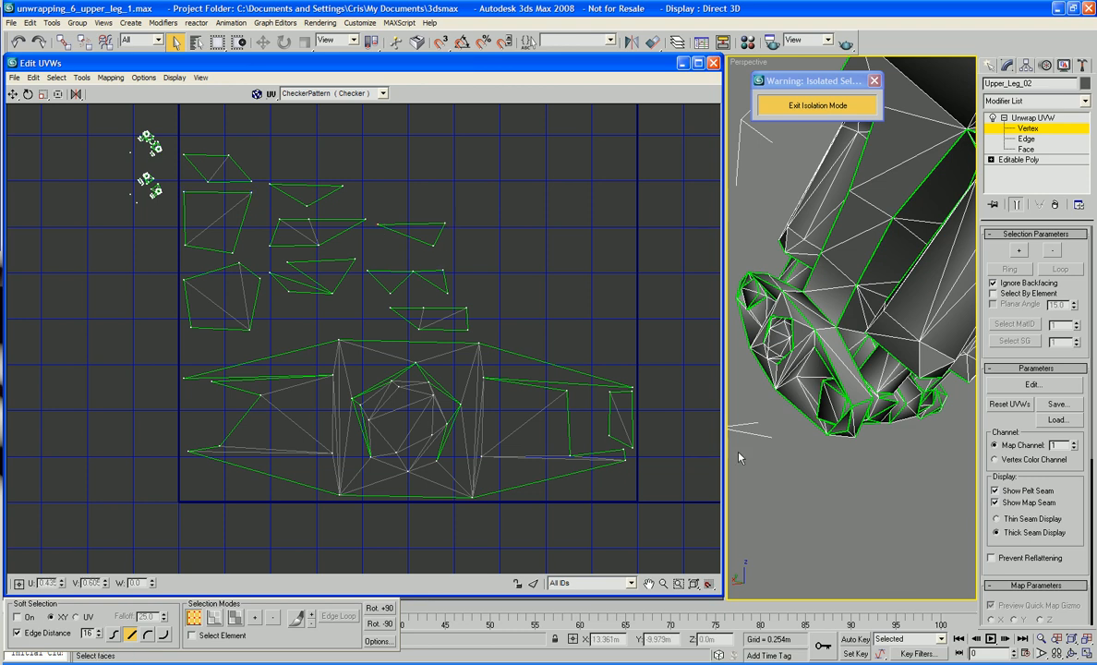
Step: Check the shared vertices of the small folded two-triangle UV piece above the main shell
middle_click_drag(739, 454, 737, 443)
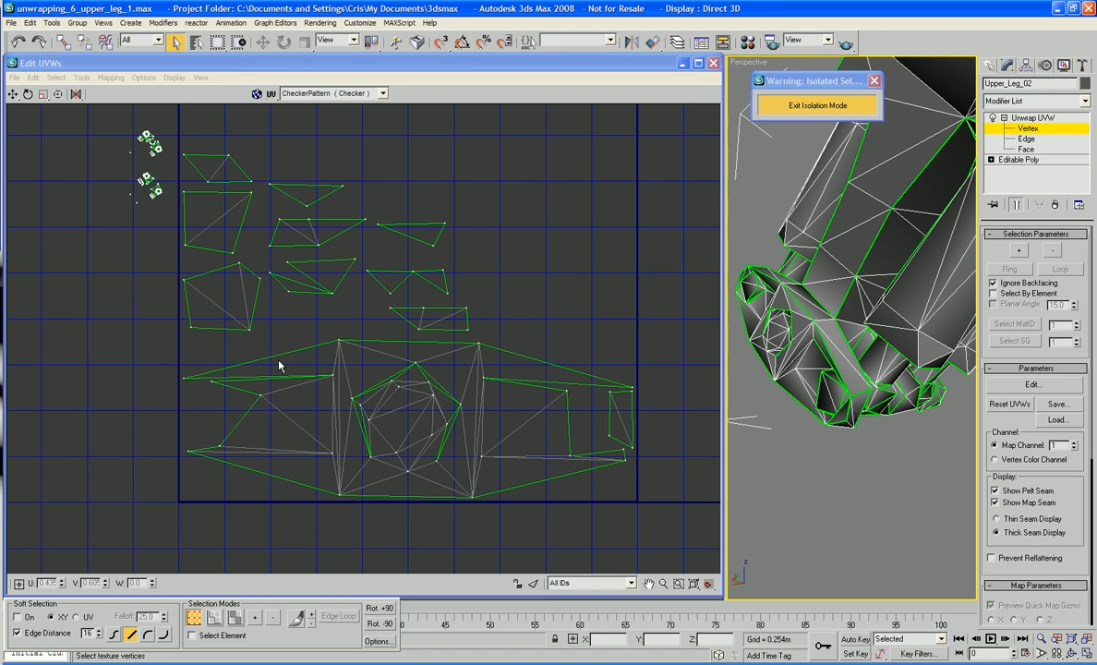
left_click(289, 294)
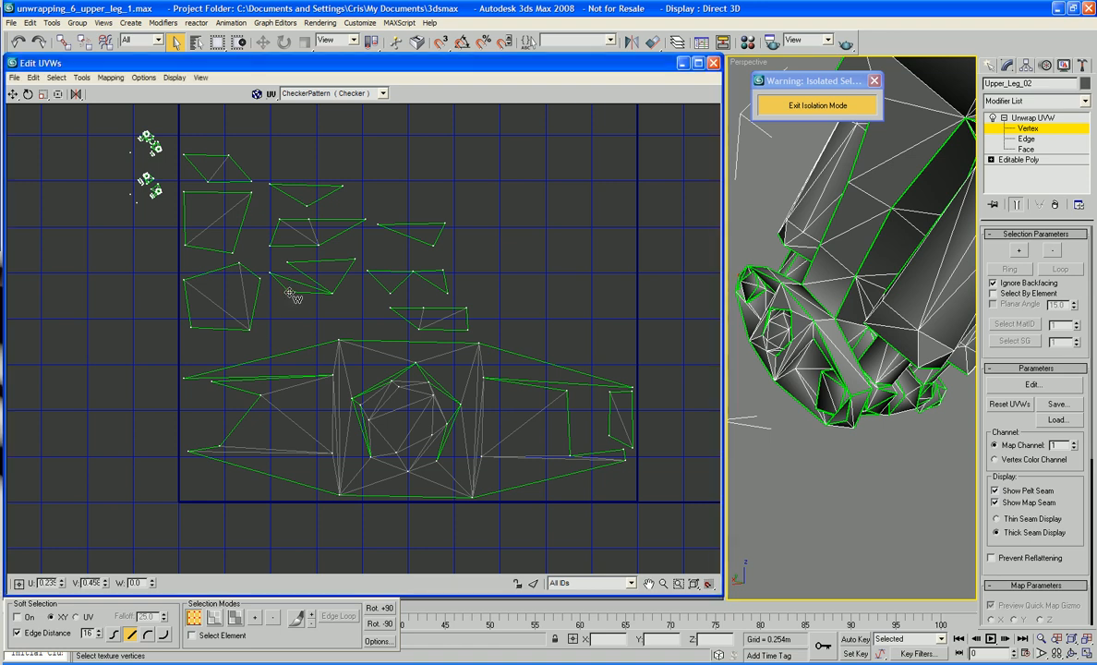
left_click(273, 272)
Step: Select individual faces around the recessed end socket of the leg model to identify their matching UV pieces
middle_click_drag(735, 352, 885, 292, "alt")
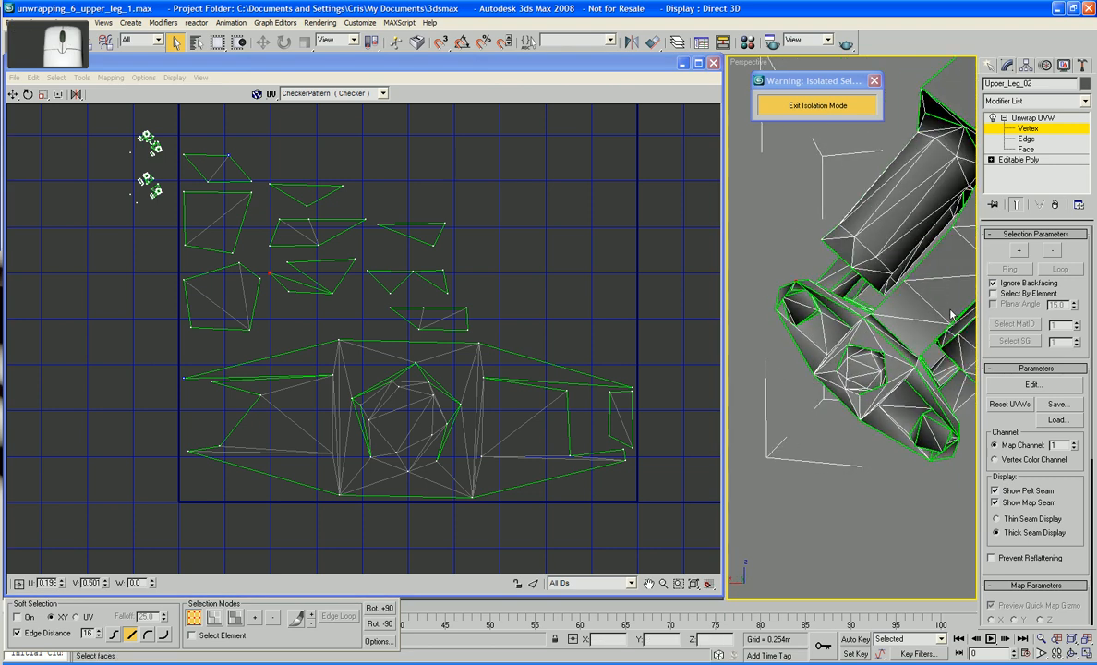
key("3")
middle_click_drag(950, 419, 923, 399)
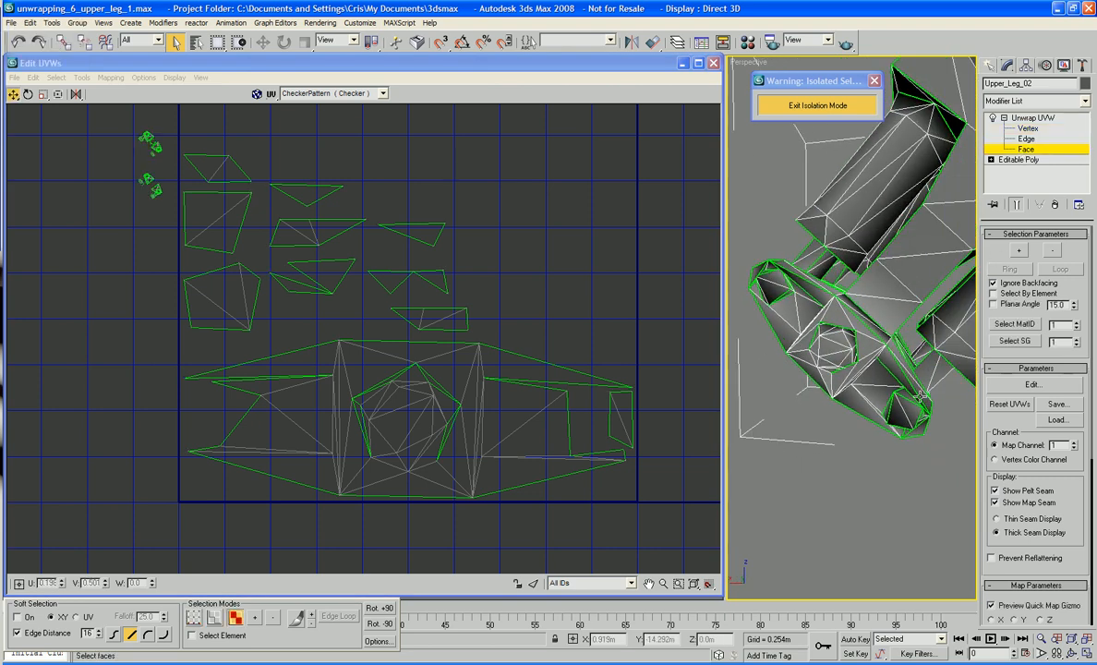
left_click(922, 428)
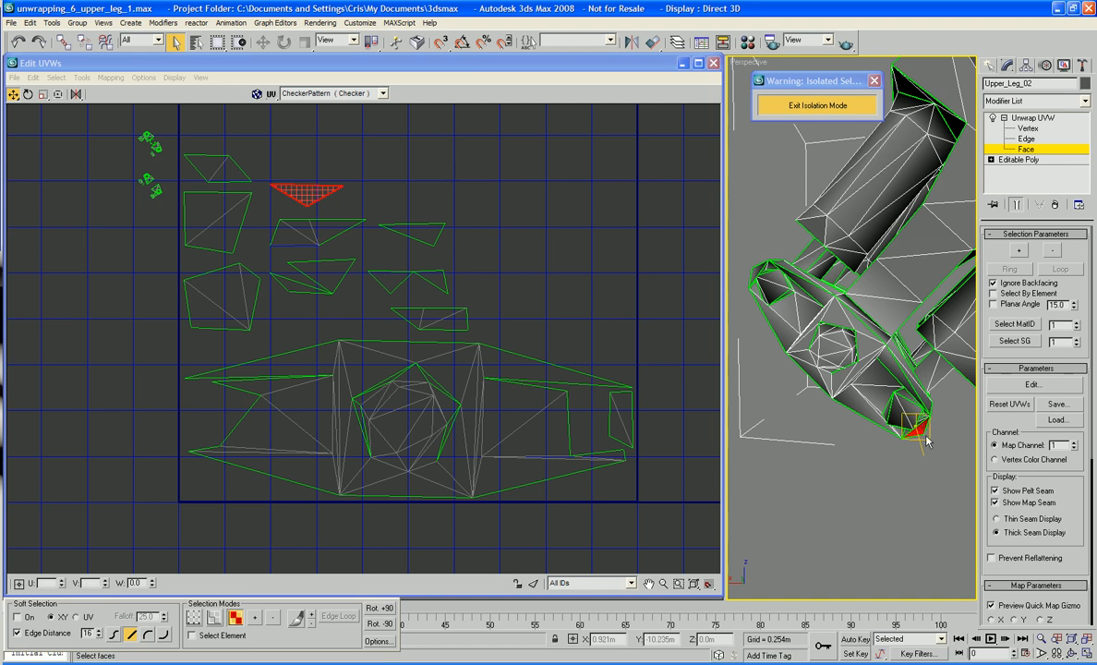
scroll(918, 429, "up", 6)
middle_click_drag(912, 435, 897, 380, "alt")
left_click(956, 462)
left_click(902, 384)
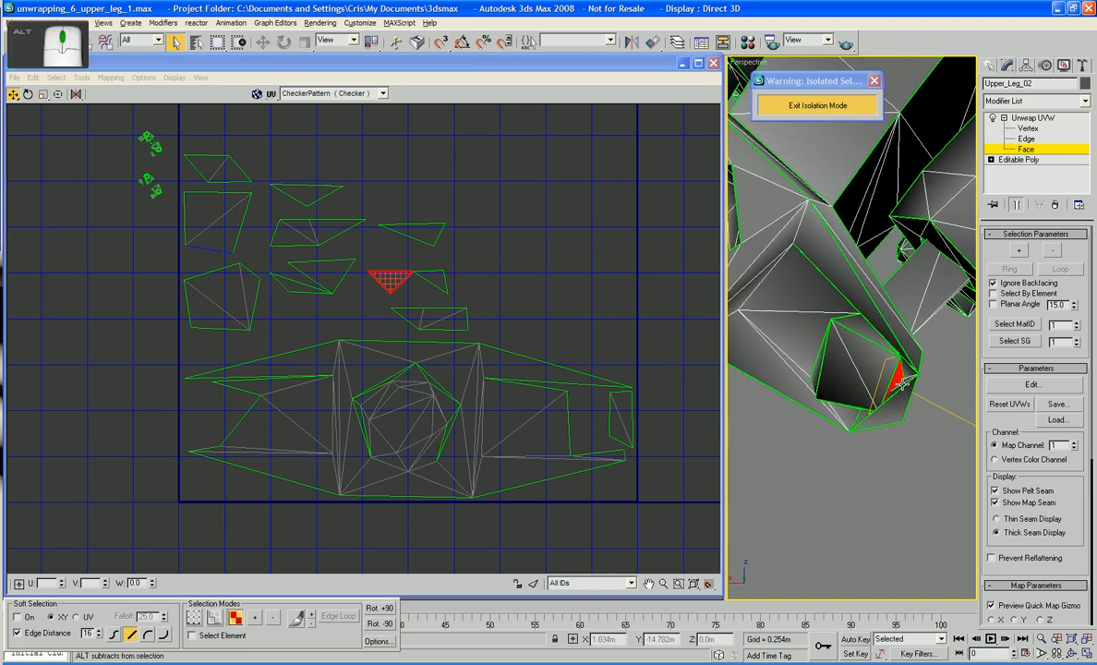
left_click(872, 366)
left_click(842, 371)
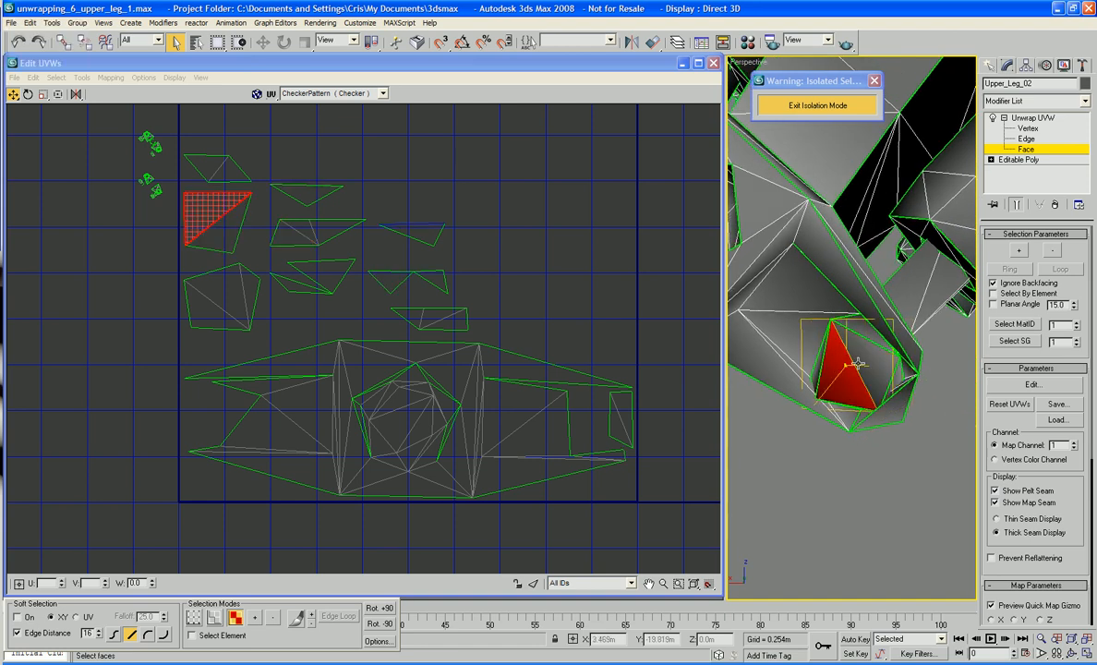
left_click(859, 362)
left_click(851, 368)
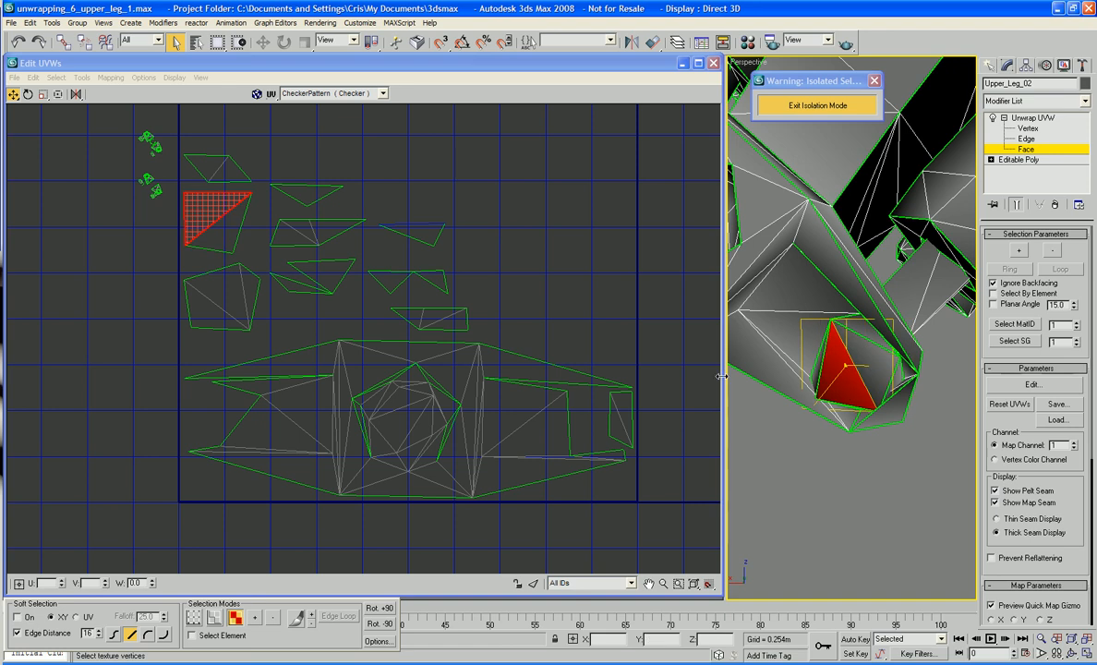
Step: Move the small four-sided UV piece out of the notch at the main shell's end to just outside the UV square
scroll(591, 392, "down", 4)
scroll(546, 400, "down", 2)
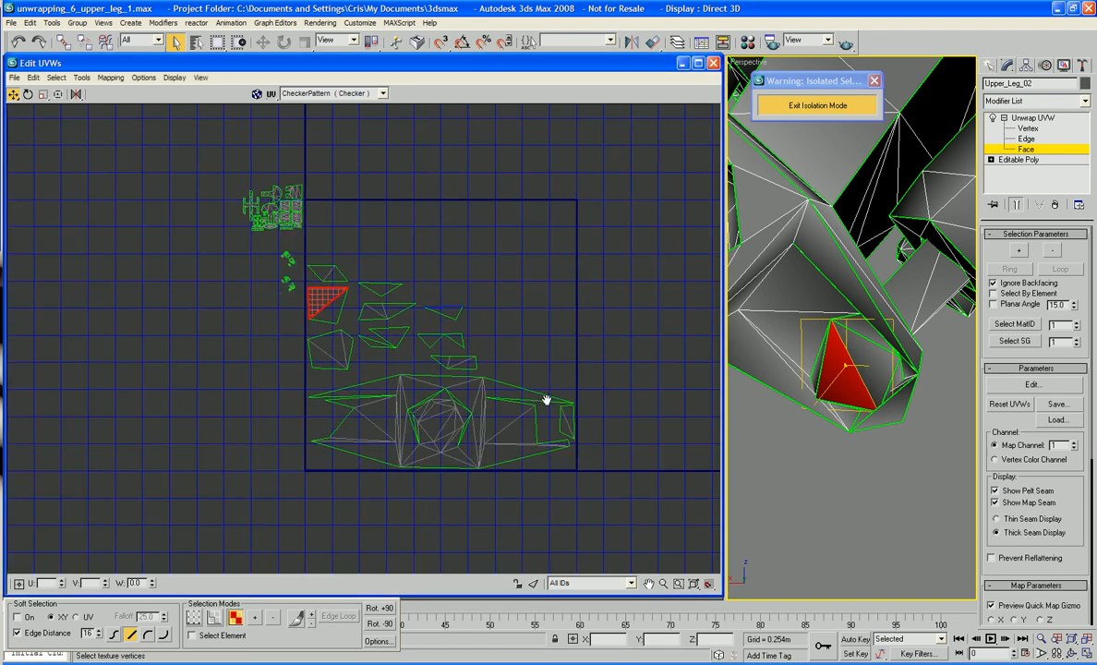
left_click_drag(551, 426, 586, 371)
scroll(584, 424, "up", 1)
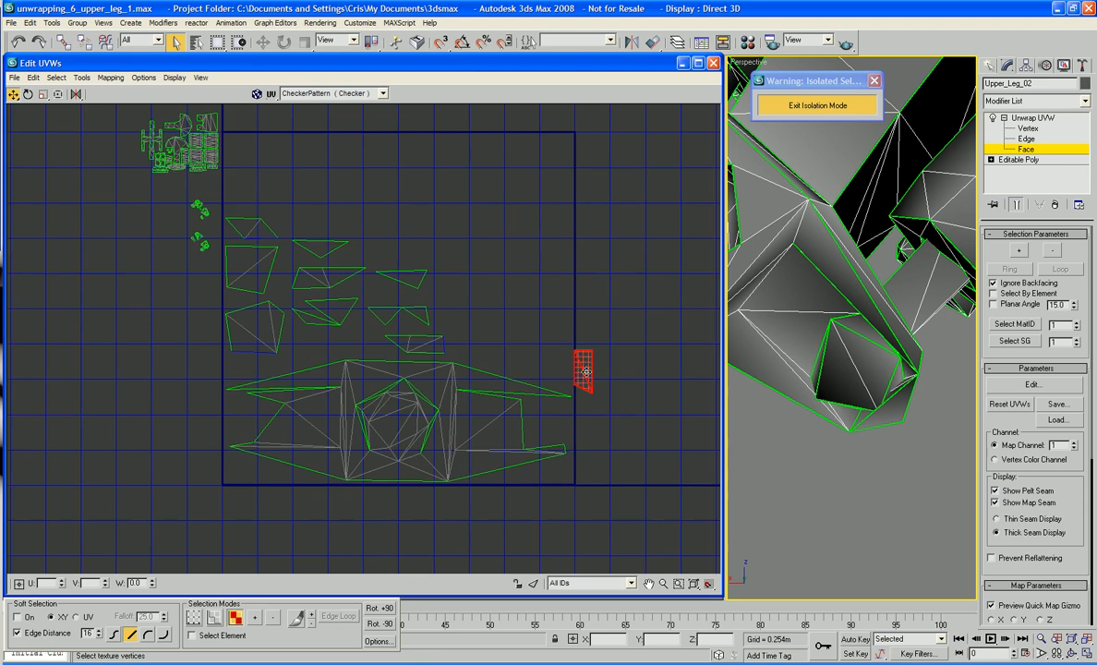
Step: Select both faces of the socket cap's four-sided UV piece and move it to the notch at the main shell's end
middle_click_drag(763, 411, 806, 419)
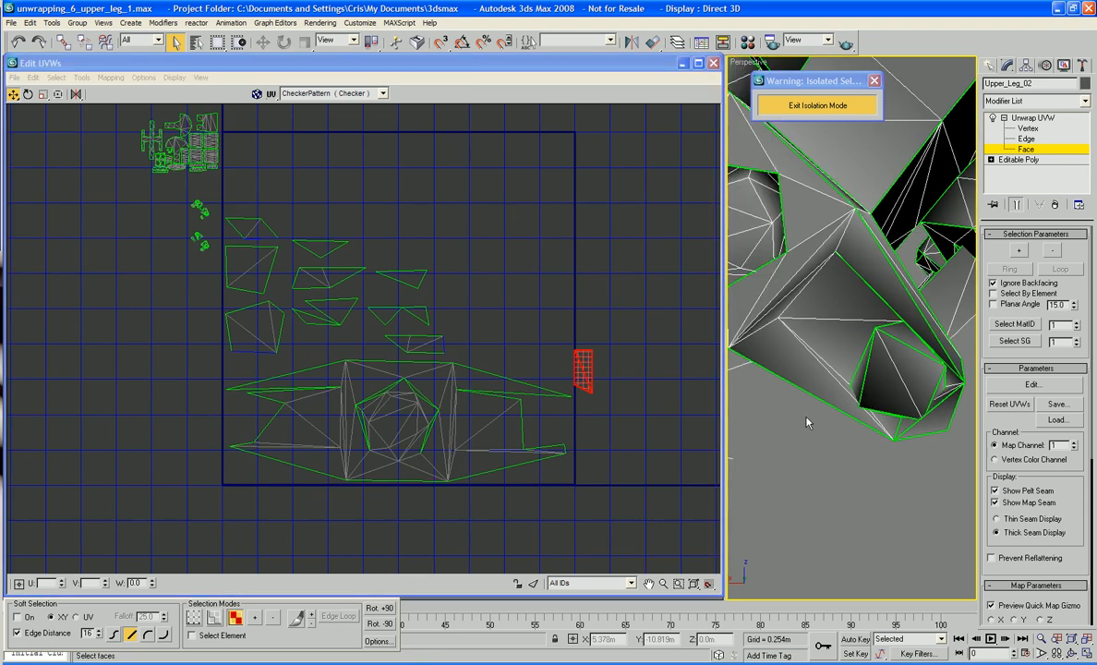
left_click(243, 254)
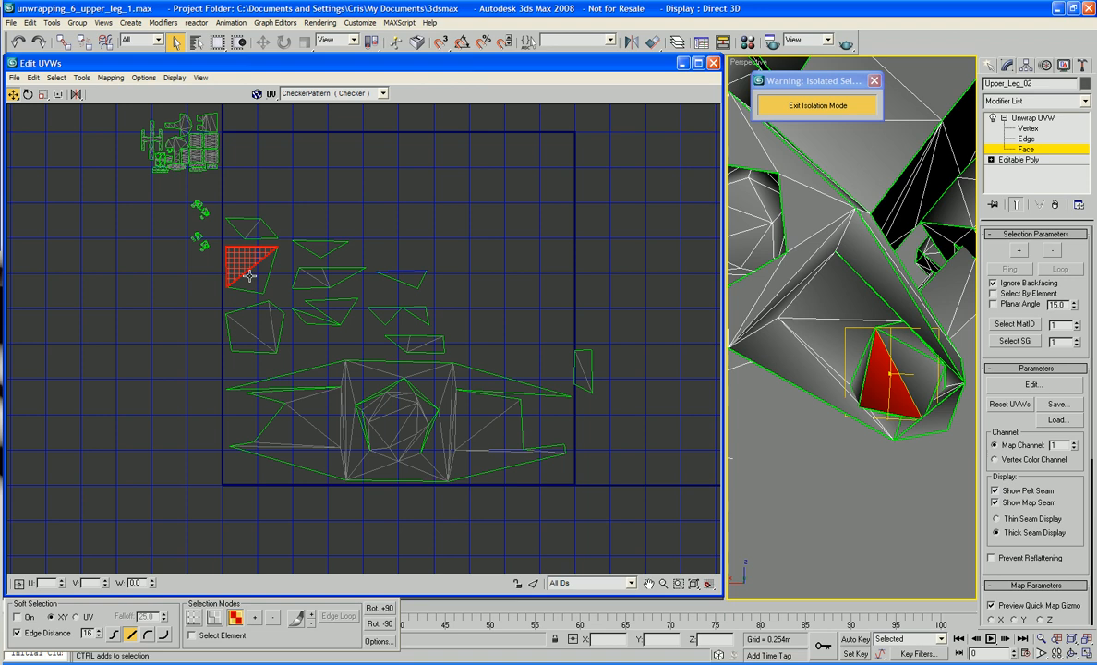
left_click_drag(244, 276, 555, 423)
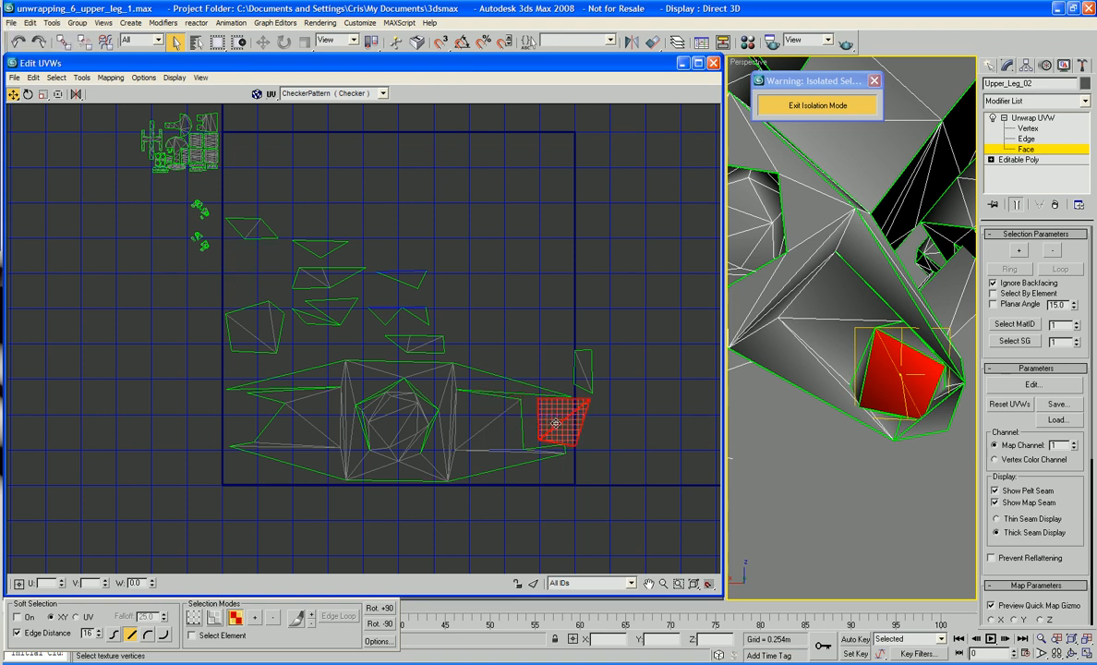
Step: Rotate the socket cap's UV piece into a diamond orientation and scale it down to fit the notch
right_click(556, 424)
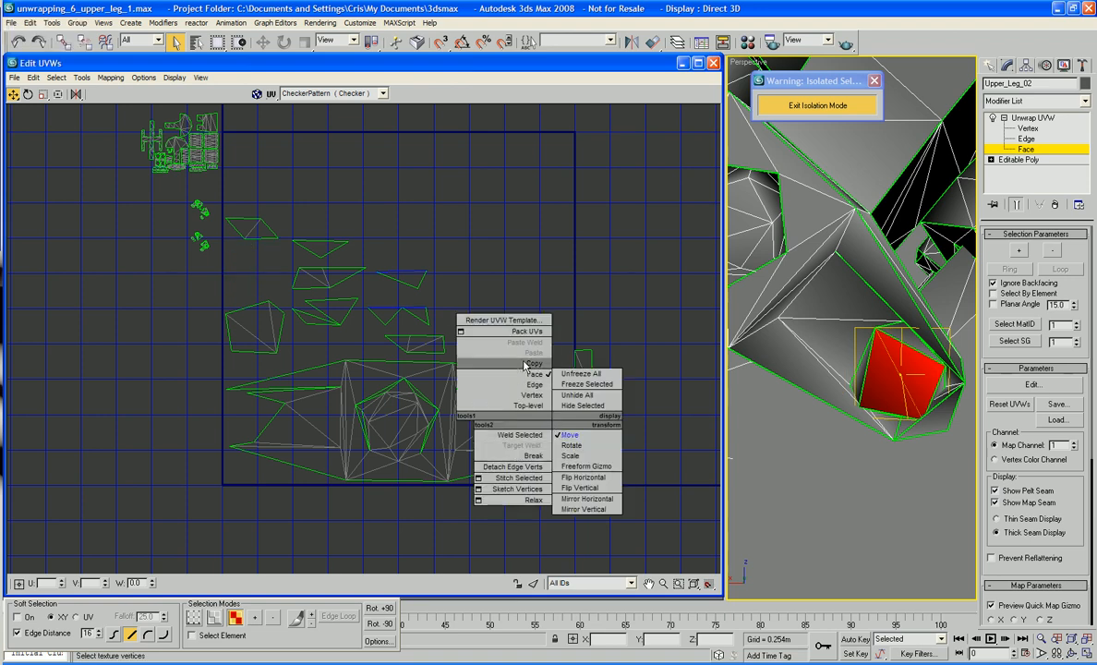
left_click(572, 445)
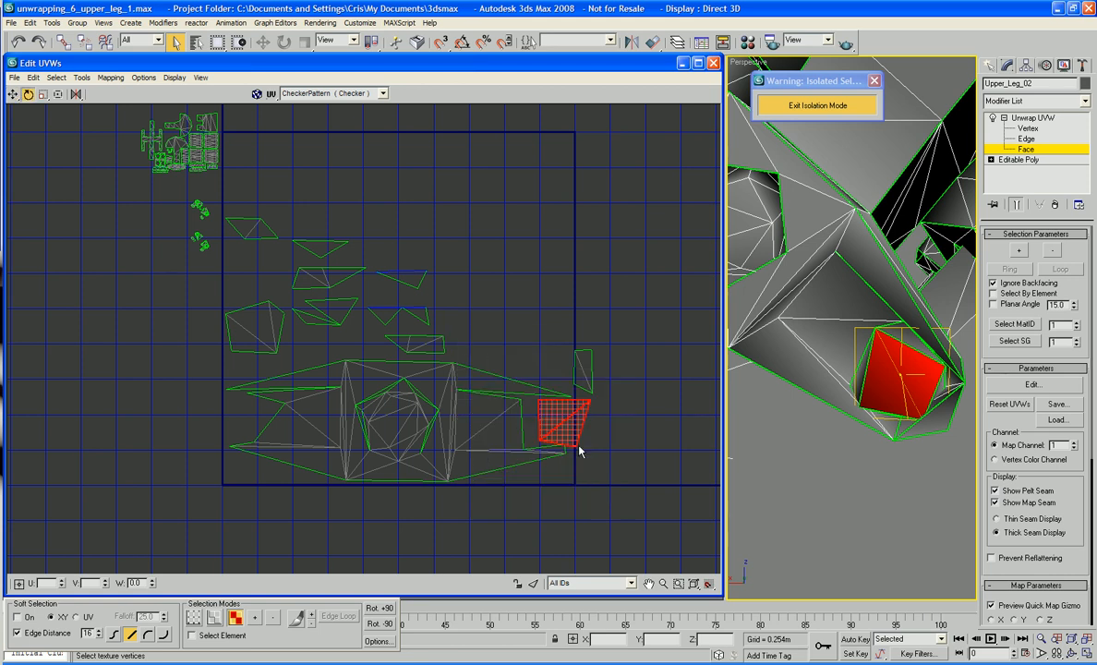
left_click_drag(553, 416, 574, 613)
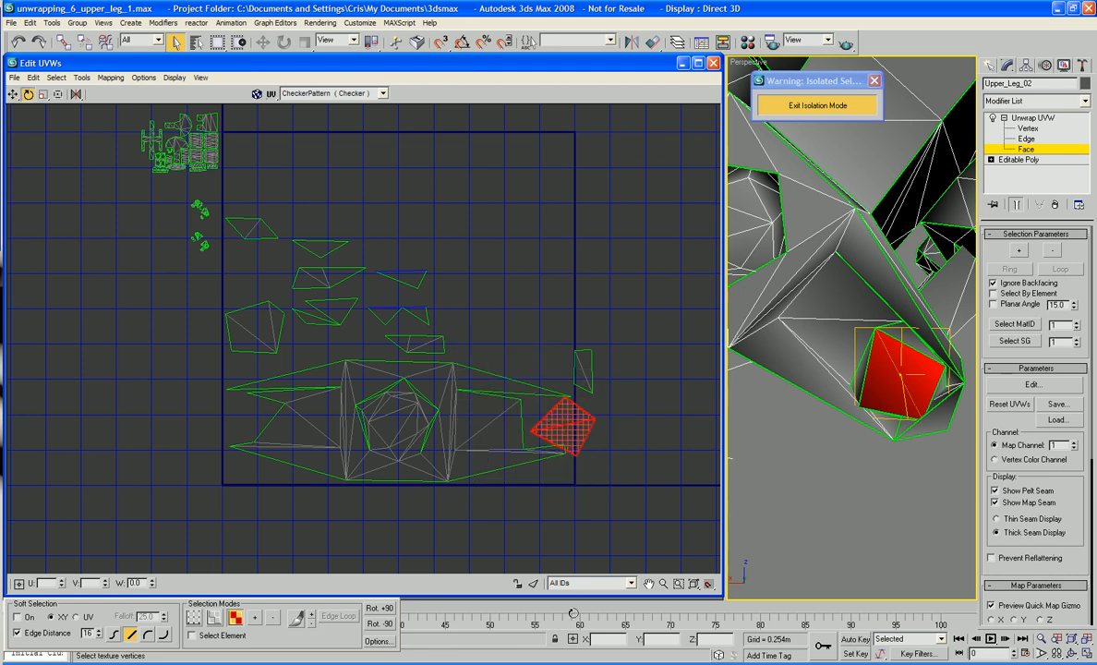
right_click(568, 433)
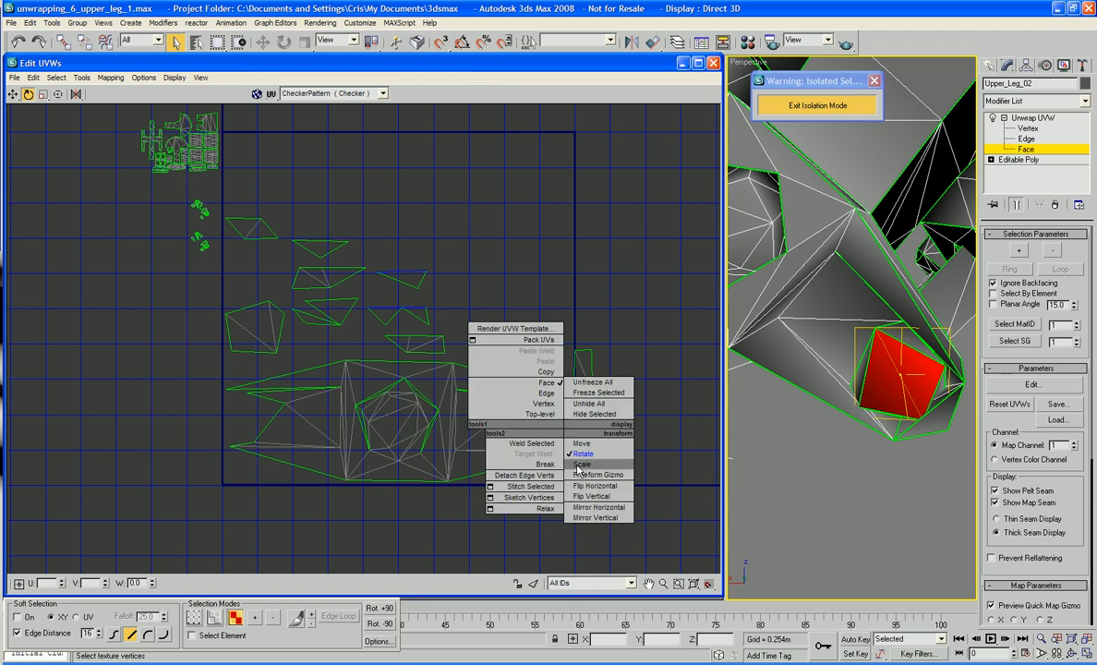
left_click(581, 465)
left_click_drag(564, 403, 525, 388)
Step: Move the diamond-shaped cap piece slightly inward so it sits within the main shell's open end
right_click(566, 433)
left_click(582, 444)
right_click(558, 421)
left_click(574, 443)
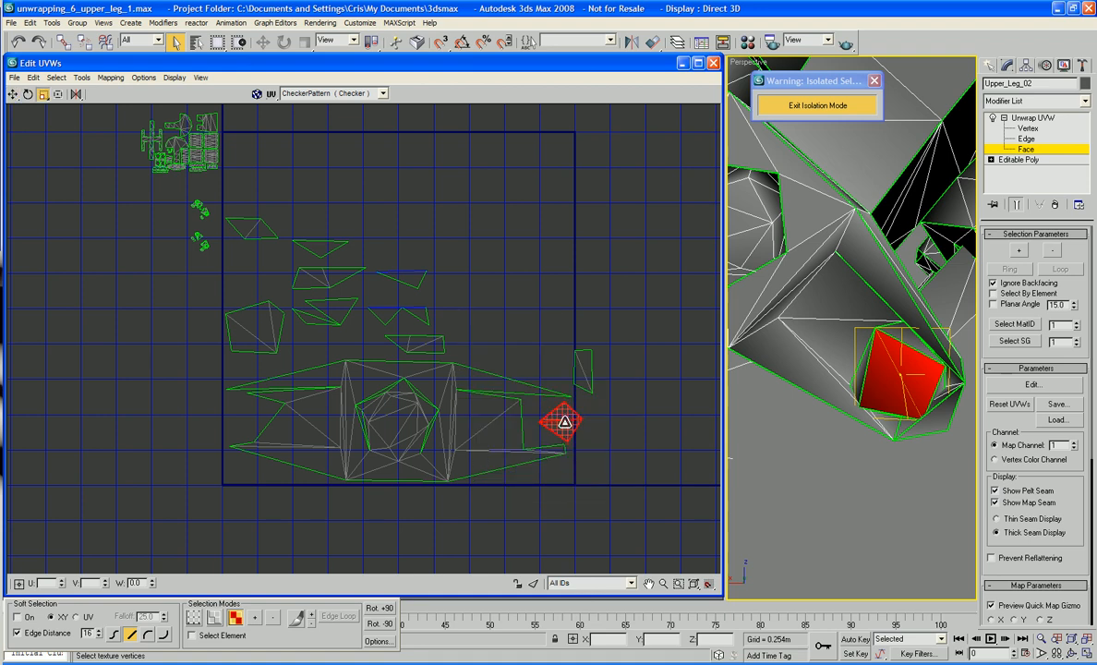
right_click(564, 423)
left_click(574, 437)
left_click_drag(565, 424, 553, 425)
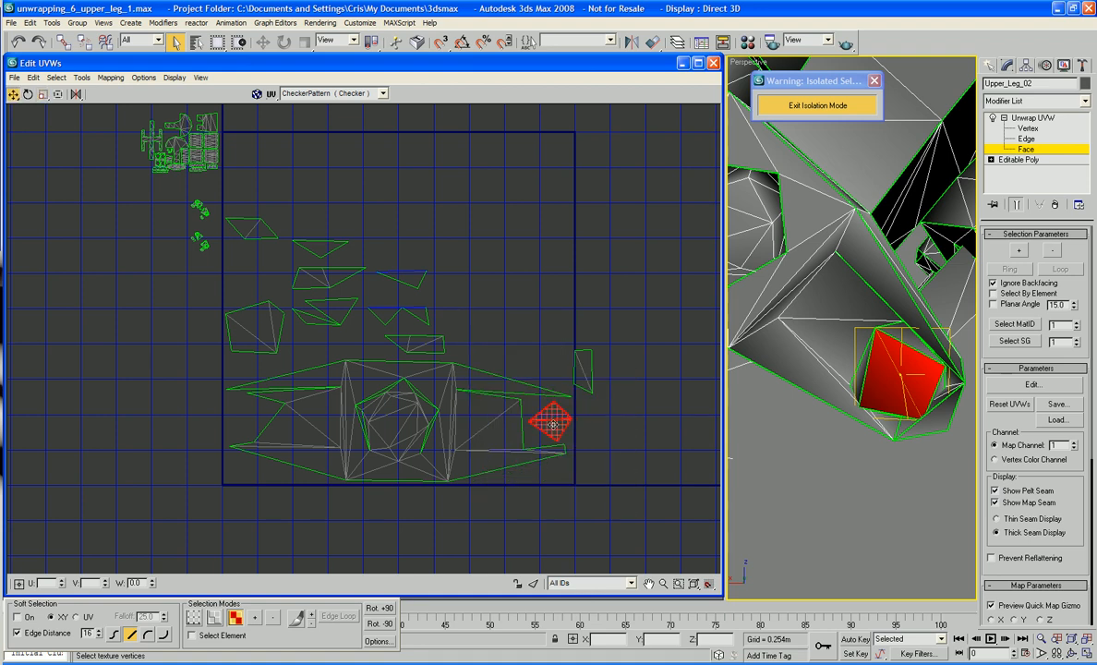
Step: Try to move the UV triangle of the socket's upper rim face away from its neighbouring triangle
left_click(896, 332)
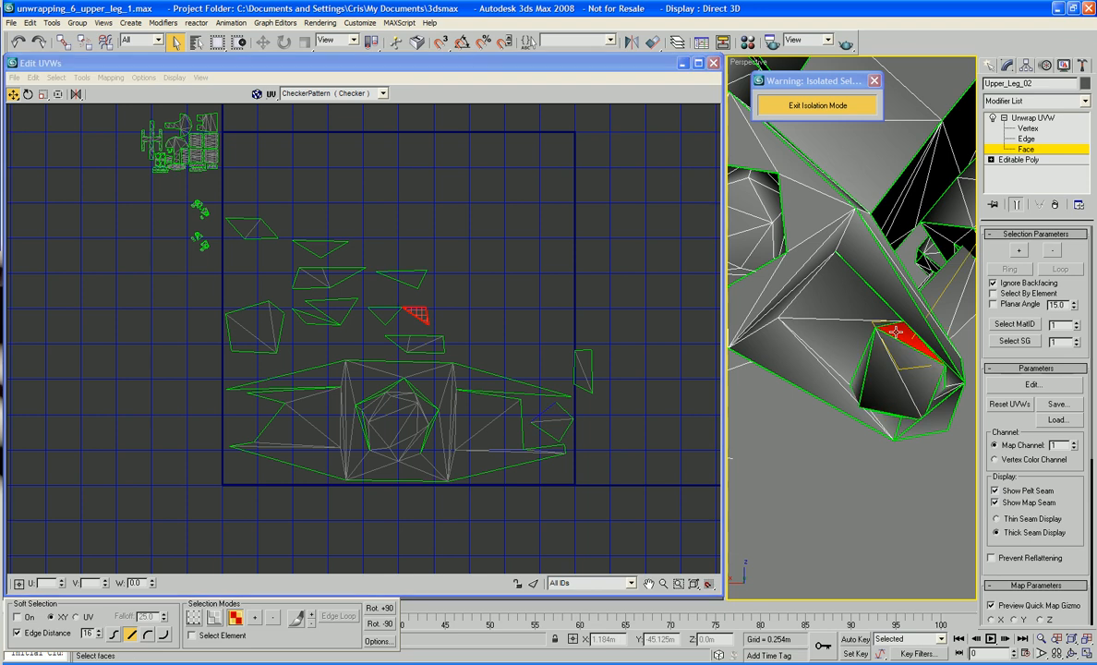
left_click(864, 355)
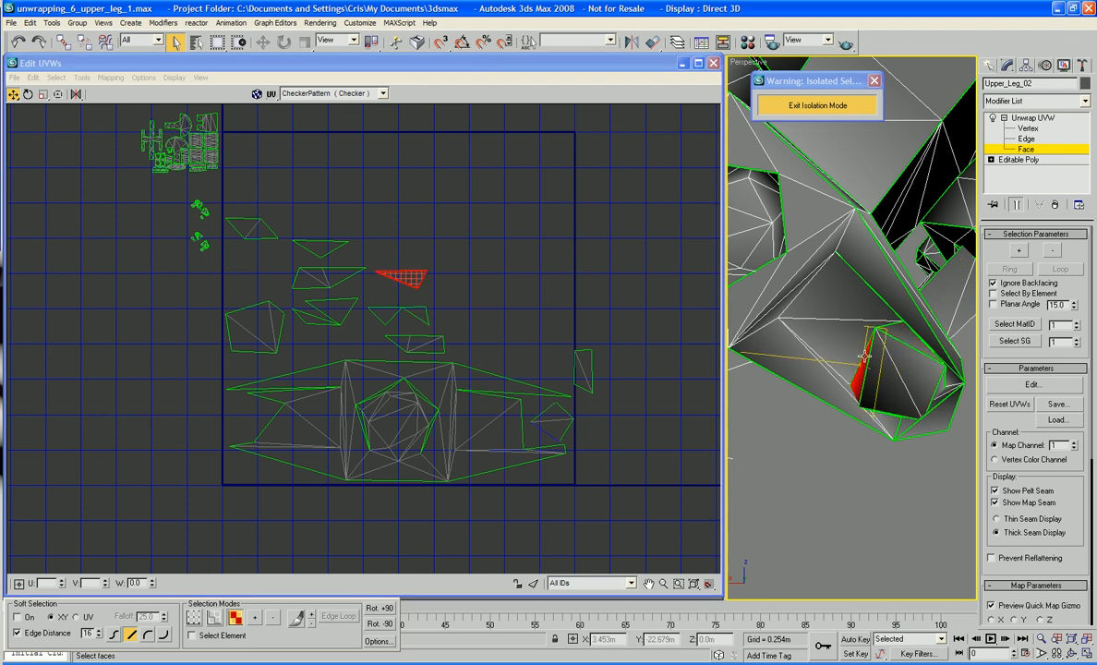
left_click(893, 332)
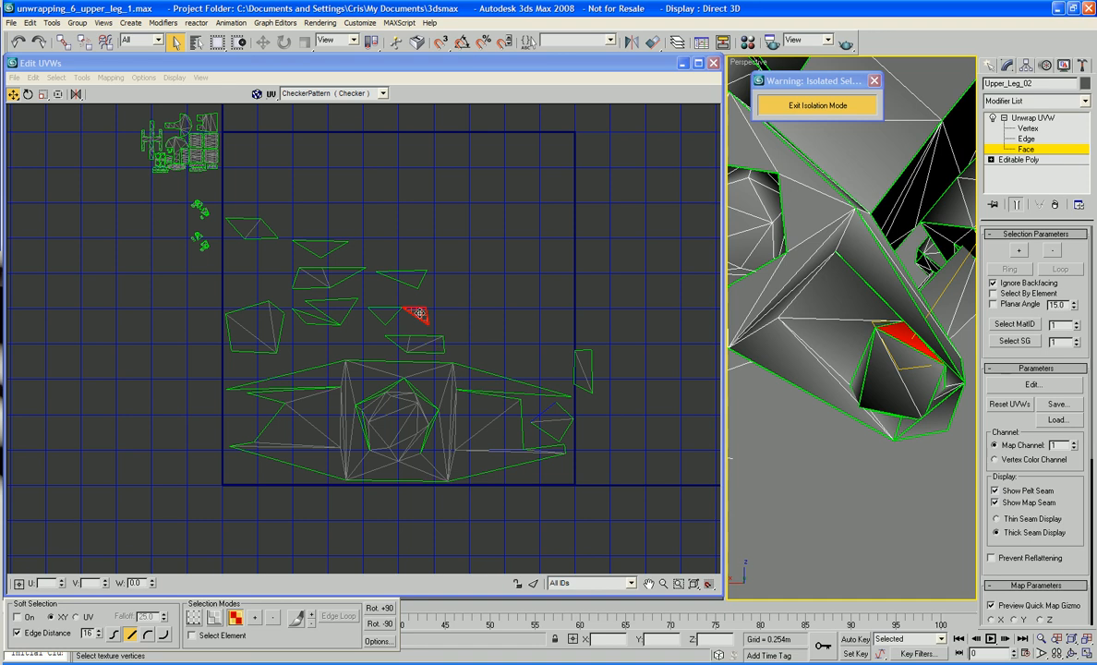
left_click_drag(420, 314, 467, 321)
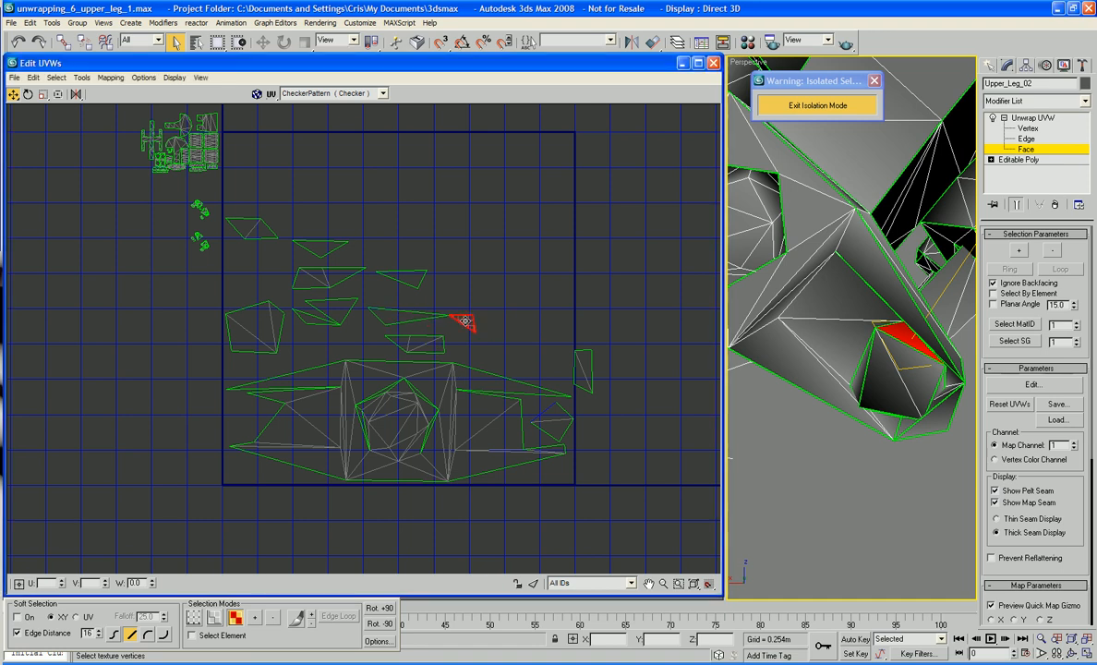
key("ctrl+z")
left_click(469, 317)
right_click(466, 315)
left_click(445, 285)
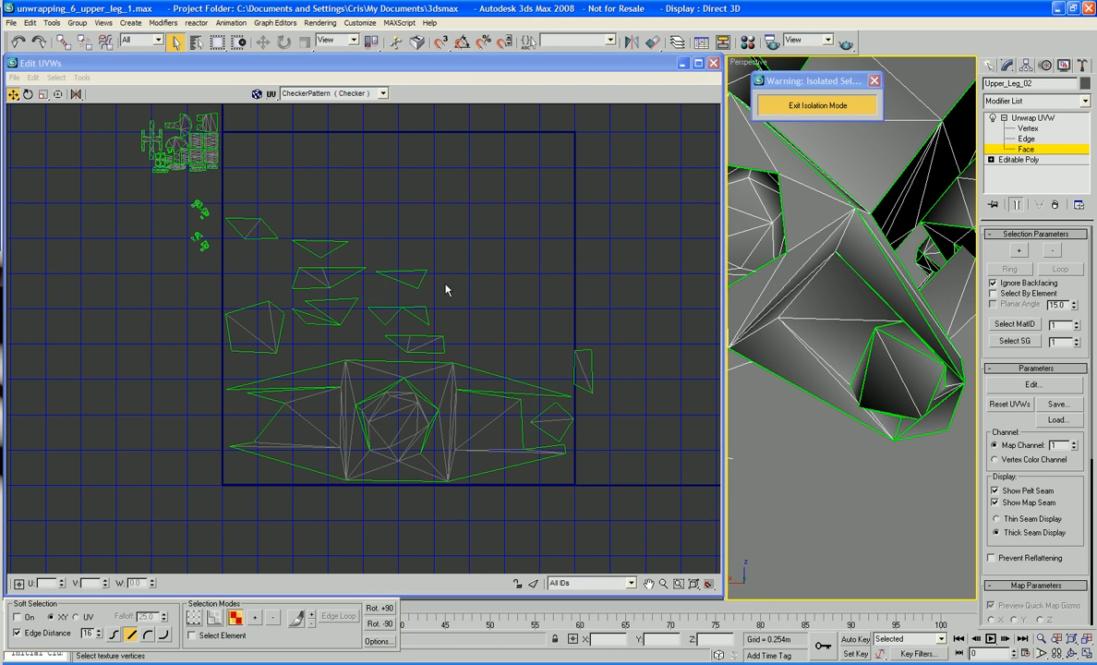
Step: Target weld the lone UV triangle's three vertices to the cap piece's lower and inner corners and the shell's lower notch corner
right_click(446, 290)
left_click(430, 288)
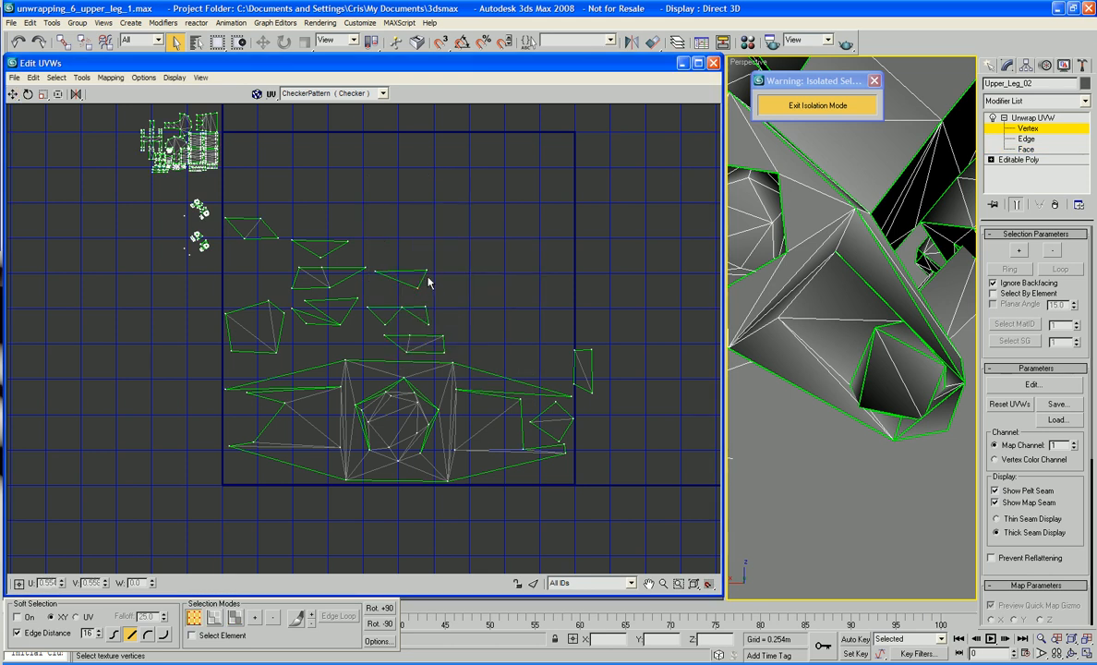
left_click(427, 270)
left_click(375, 270)
left_click_drag(424, 272, 560, 444)
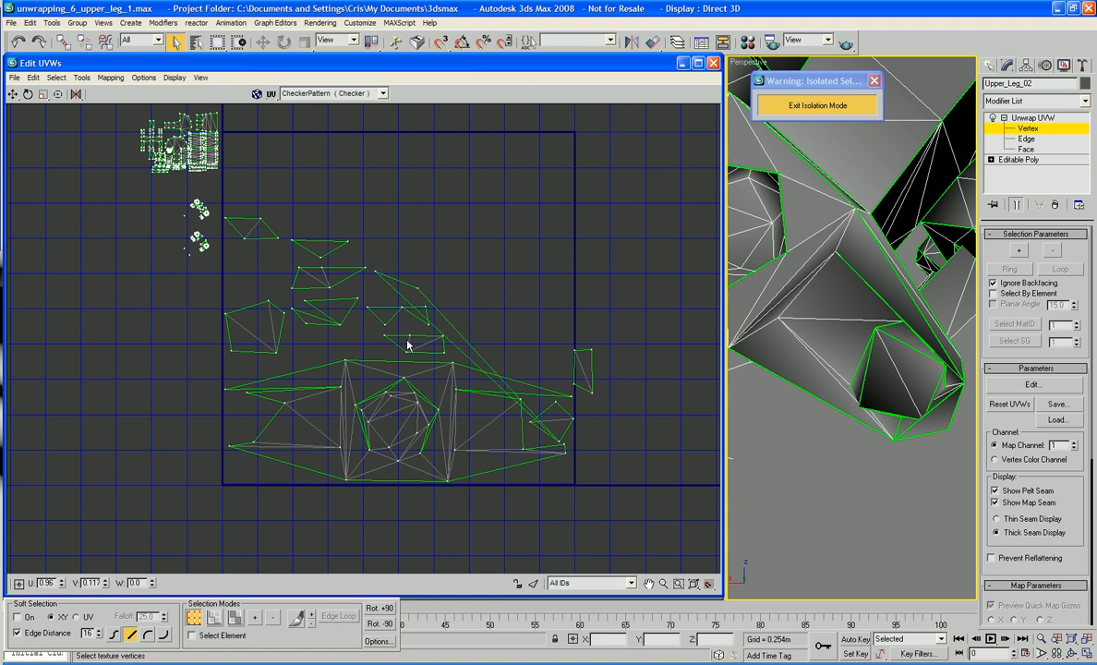
left_click_drag(375, 273, 530, 422)
left_click_drag(418, 291, 525, 450)
Step: Target weld the next rim triangle between the shell's upper notch corner and the cap piece, and move its neighbour's free vertices above the shell's end
left_click(430, 325)
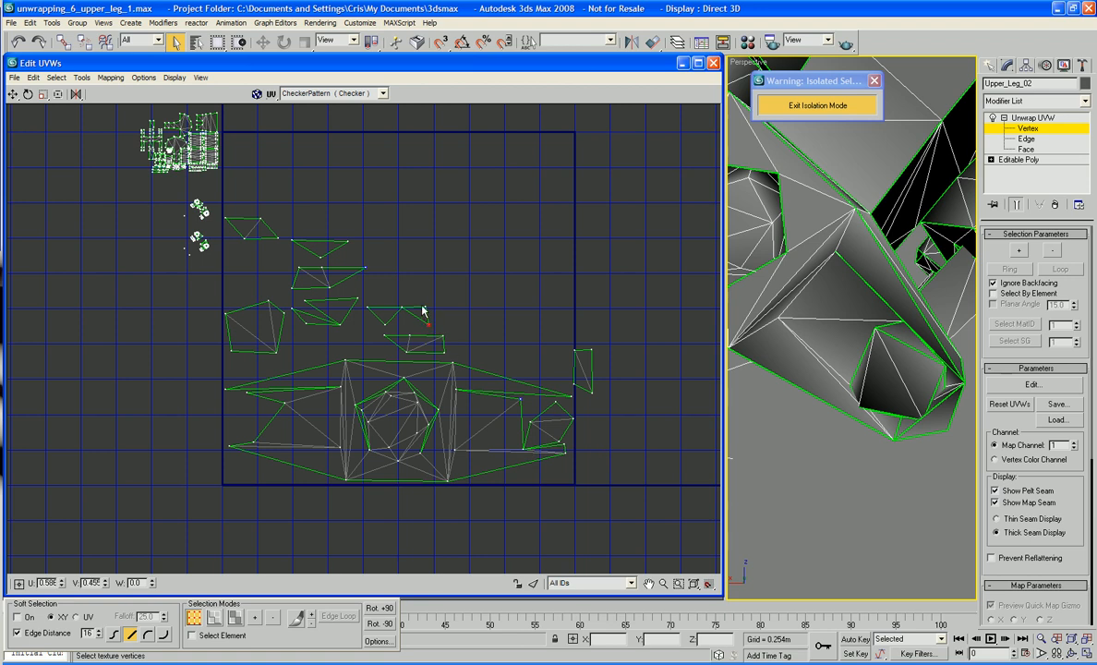
left_click(401, 308)
left_click_drag(401, 309, 520, 401)
left_click_drag(428, 308, 533, 422)
left_click_drag(401, 309, 553, 404)
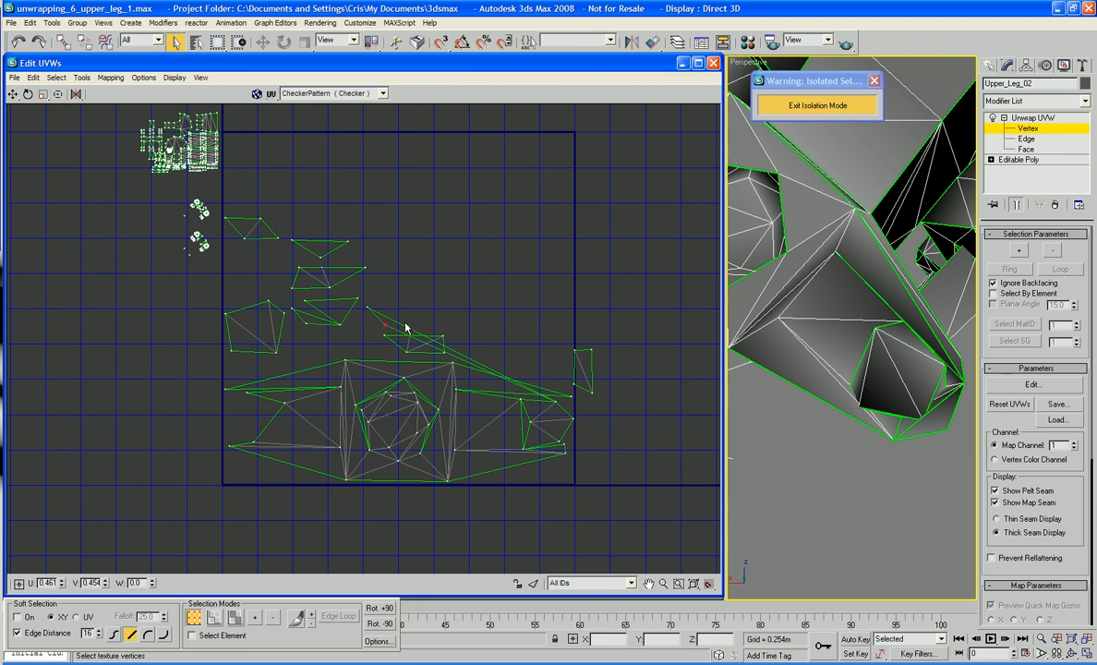
left_click_drag(369, 312, 560, 347)
left_click_drag(386, 323, 504, 342)
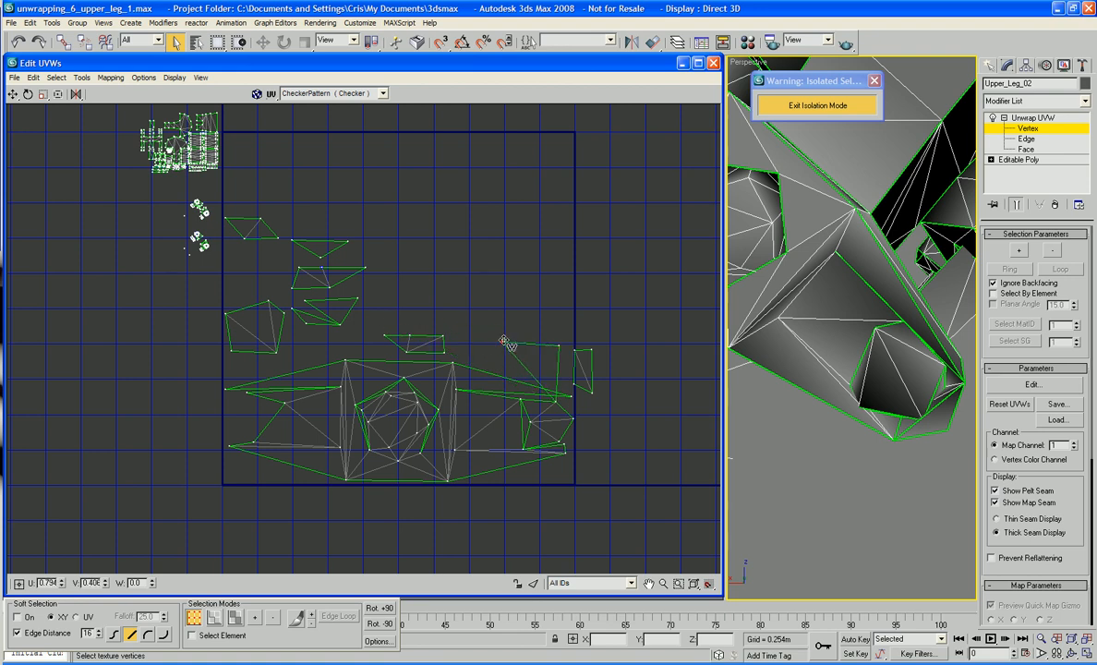
Step: Check each corner vertex of the pentagonal UV piece for shared vertices
middle_click_drag(310, 343, 342, 328)
left_click(305, 338)
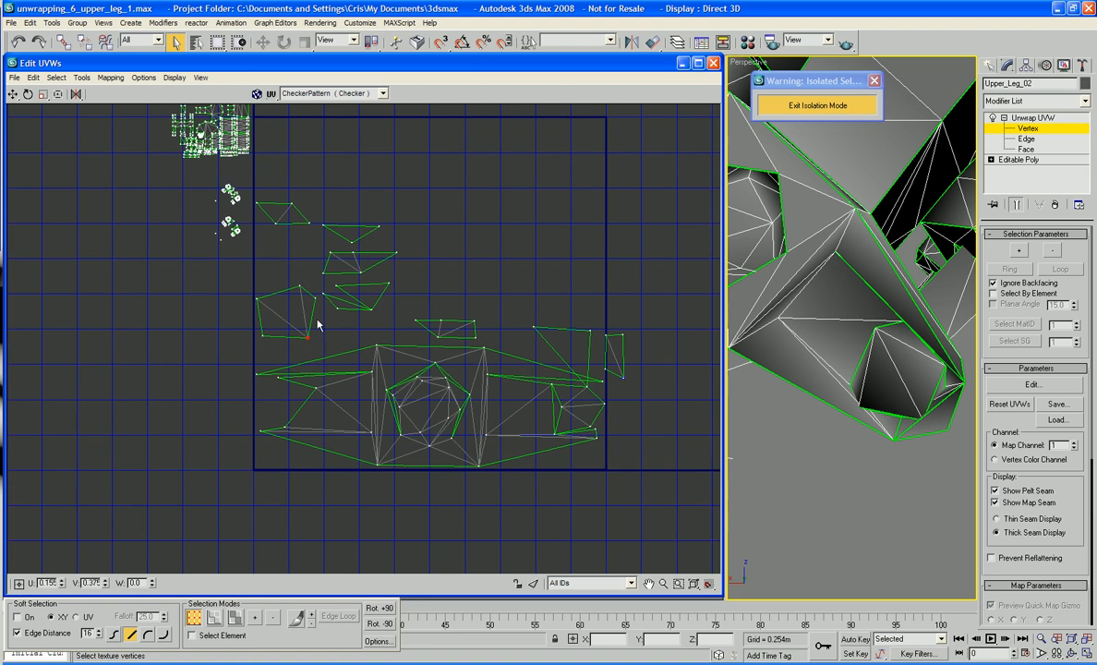
left_click(316, 302)
left_click(300, 286)
left_click(256, 298)
middle_click_drag(624, 334, 626, 329)
Step: Switch to face selection and examine the socket's welded rim triangles on the leg model
middle_click_drag(860, 389, 872, 403, "alt")
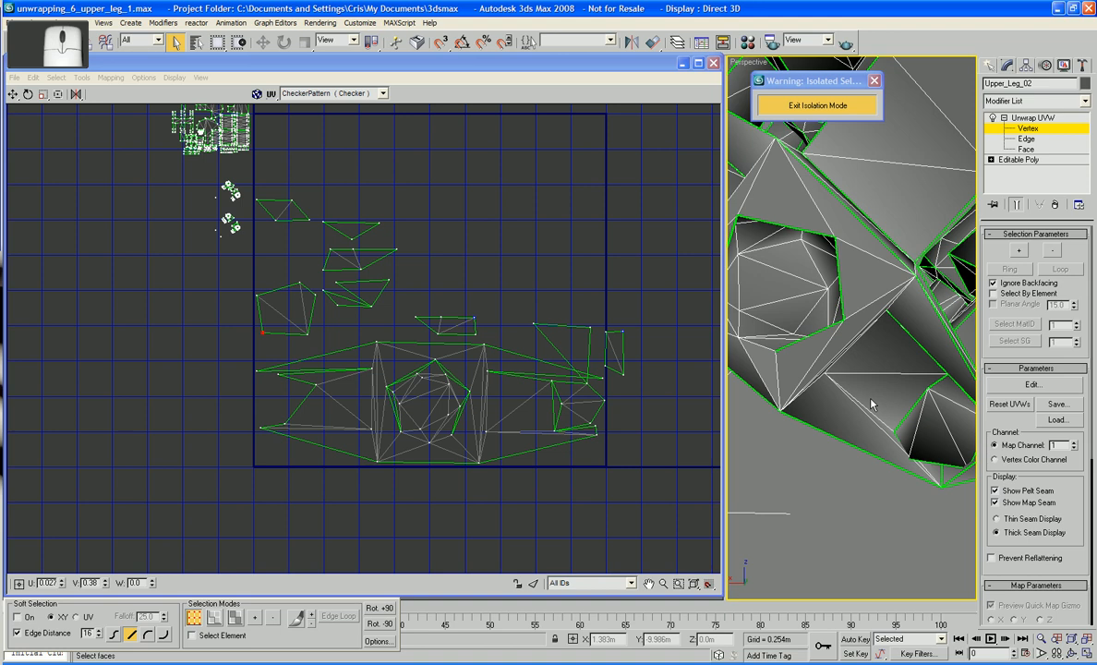
right_click(637, 466)
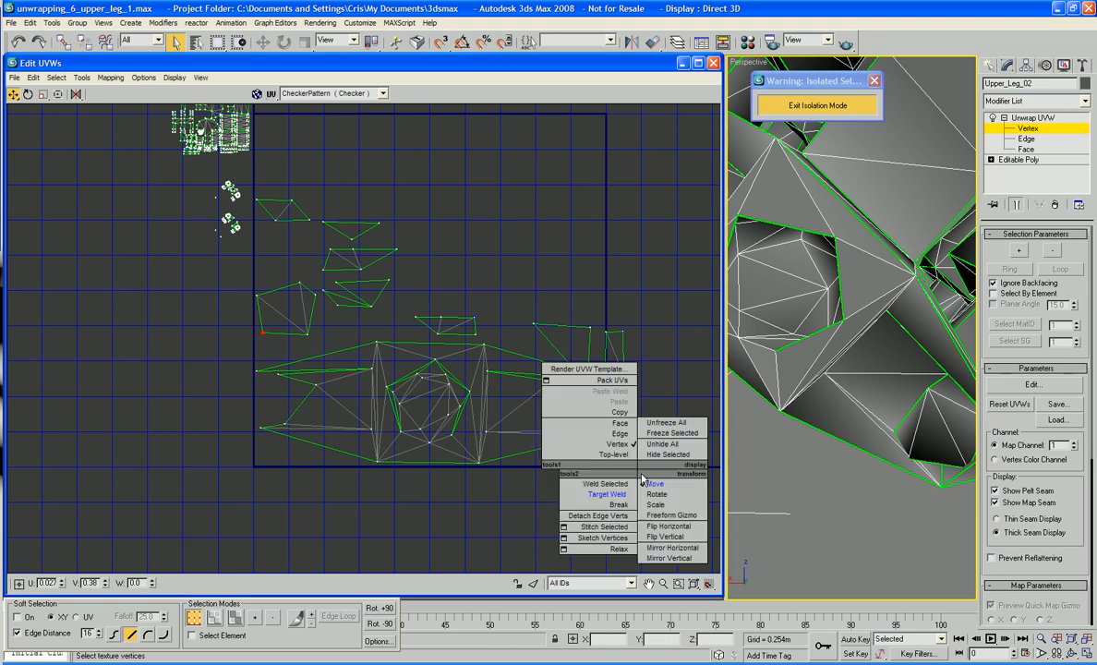
left_click(620, 423)
left_click(910, 427)
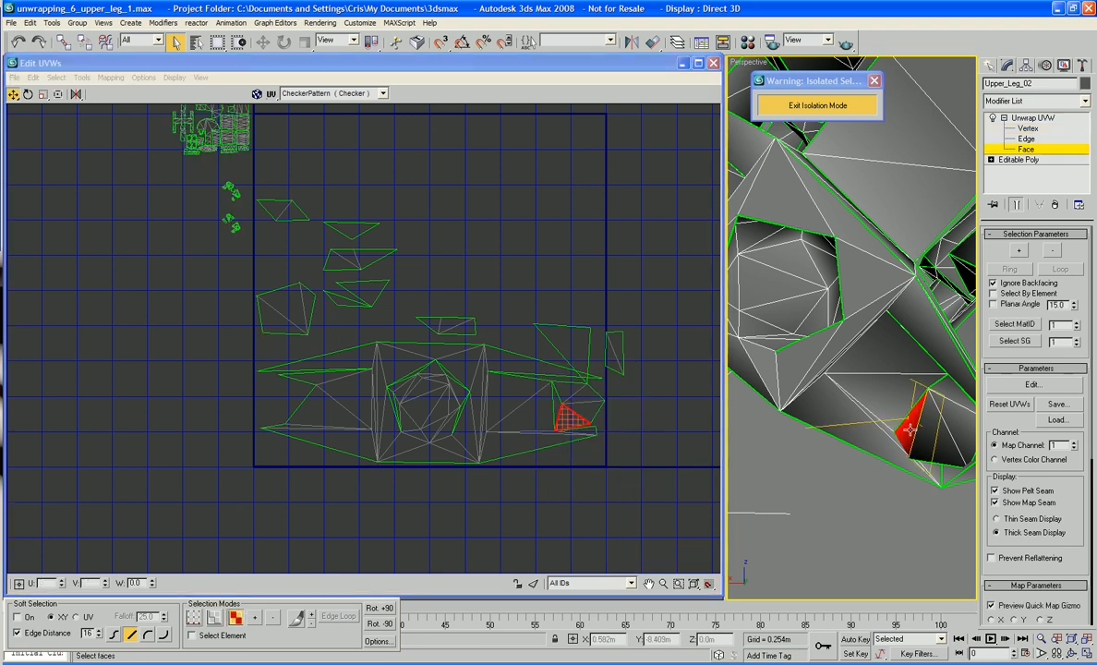
middle_click_drag(912, 418, 883, 384, "alt")
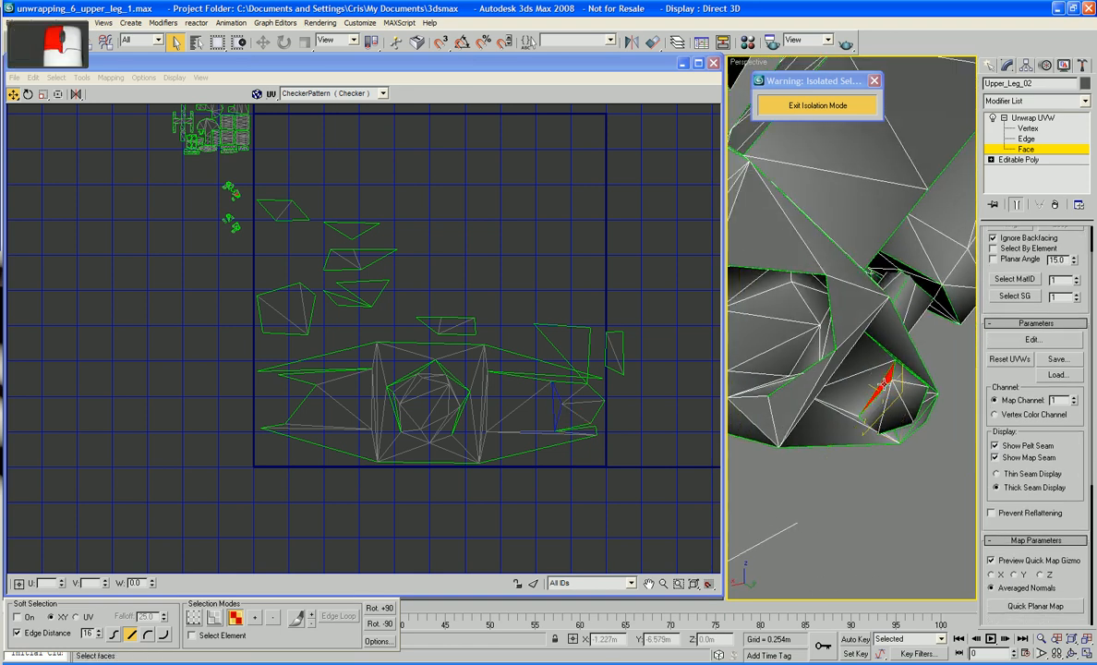
middle_click_drag(508, 490, 521, 483)
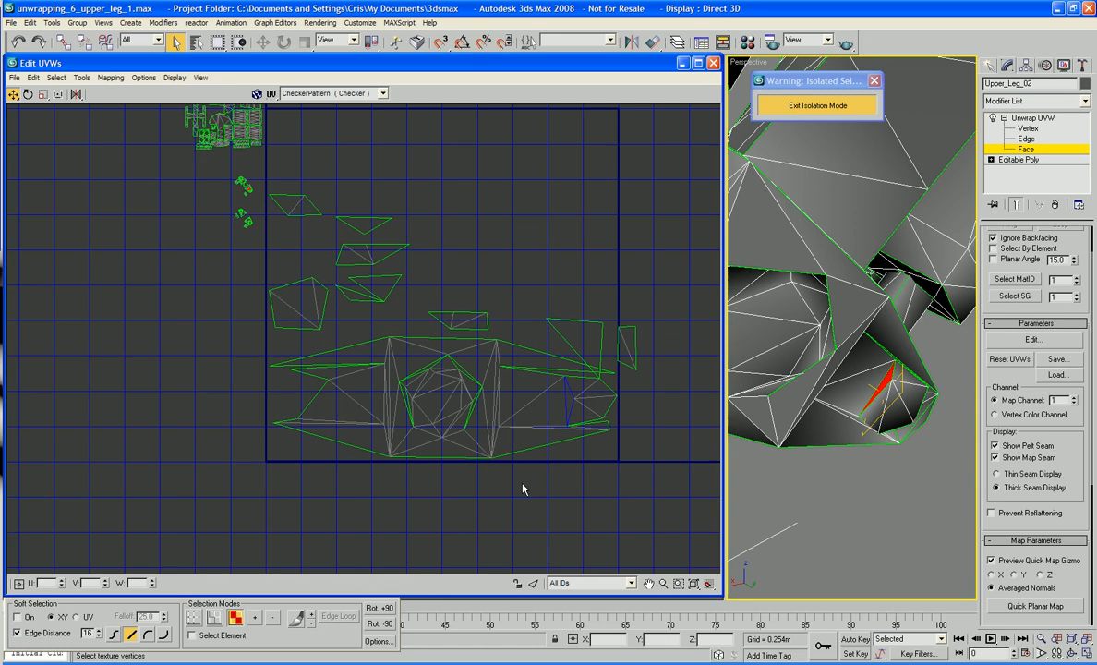
Step: Break the selected socket face's UVs off the small overlapping cluster and move the piece into the triangular gap near the main shell's end
scroll(521, 483, "down", 3)
middle_click_drag(398, 386, 446, 438)
scroll(439, 434, "up", 5)
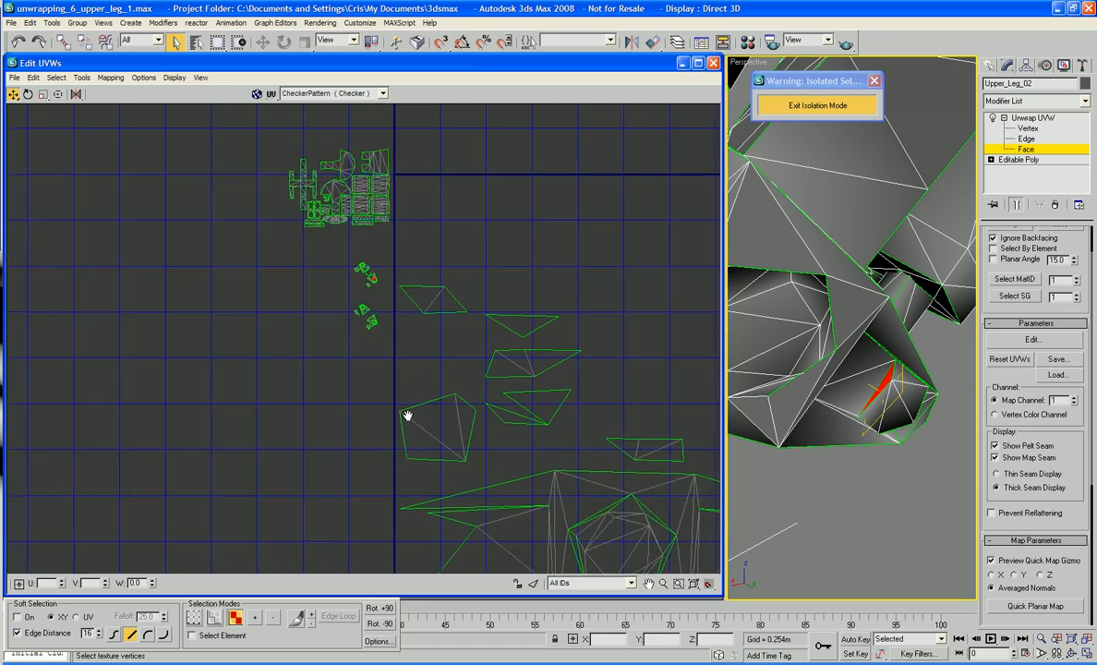
middle_click_drag(404, 392, 431, 460)
scroll(399, 384, "up", 4)
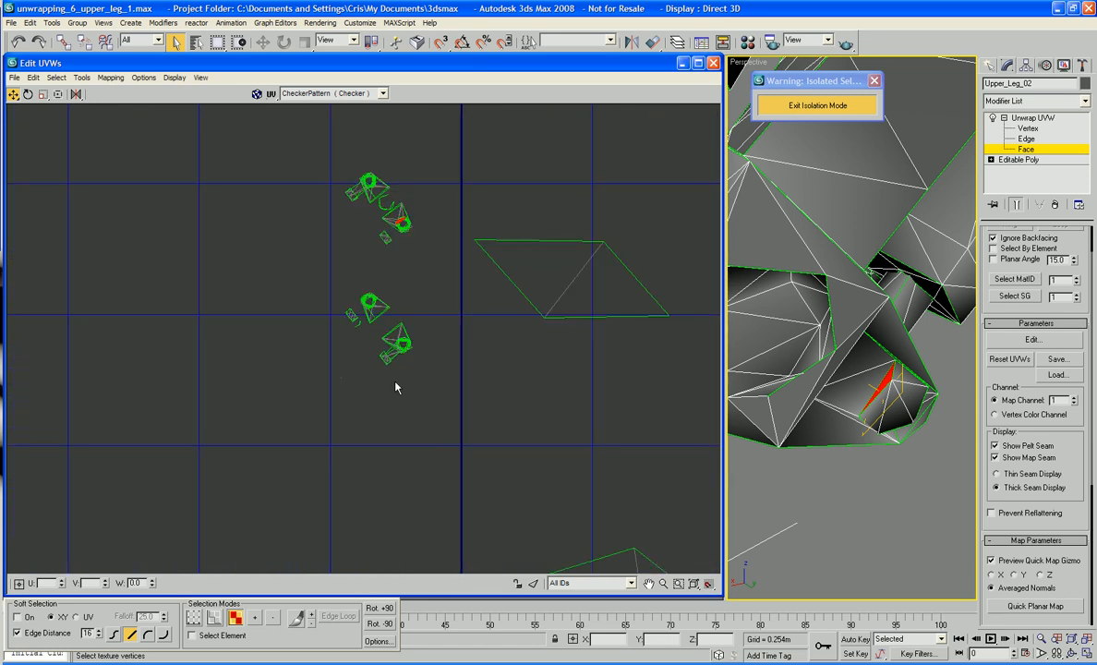
right_click(401, 221)
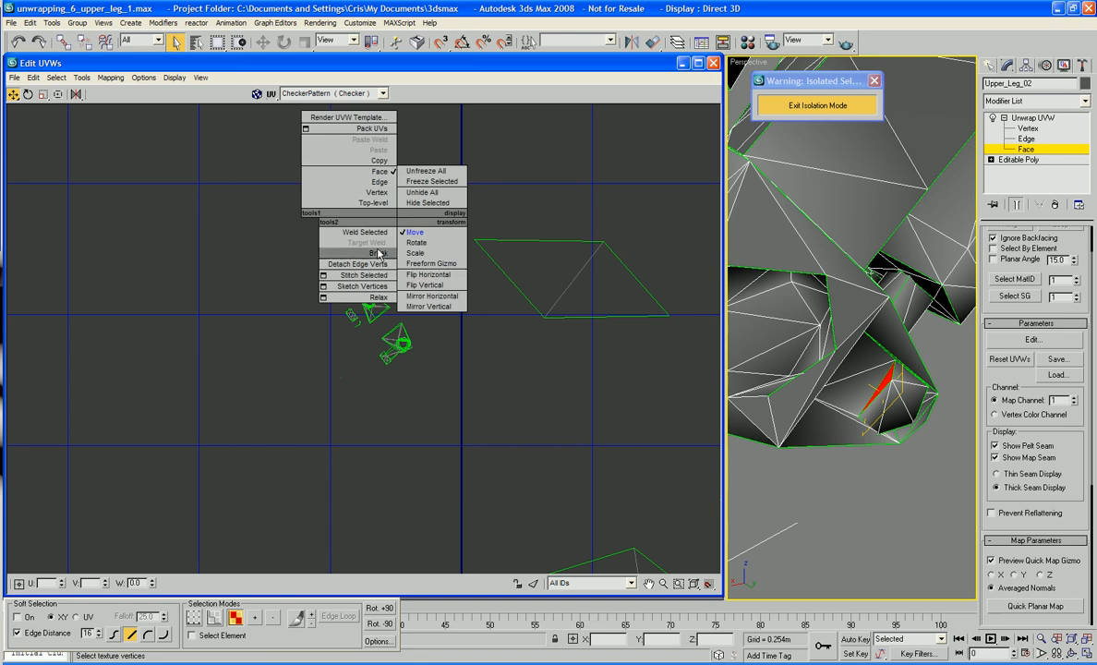
left_click(380, 253)
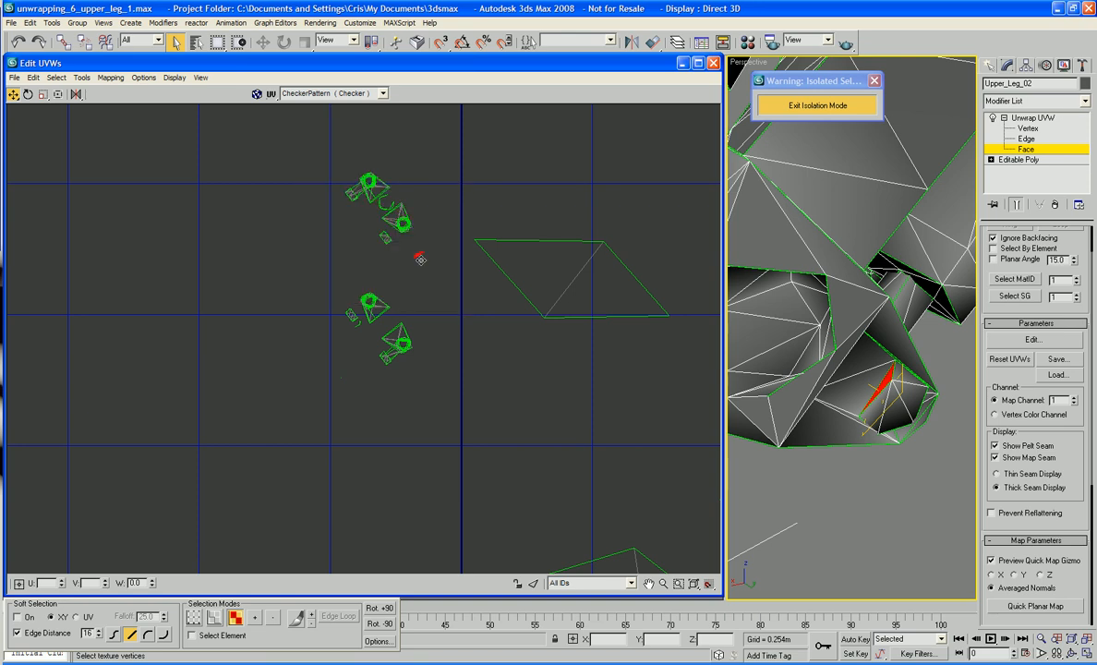
middle_click_drag(614, 501, 388, 310)
scroll(409, 402, "down", 3)
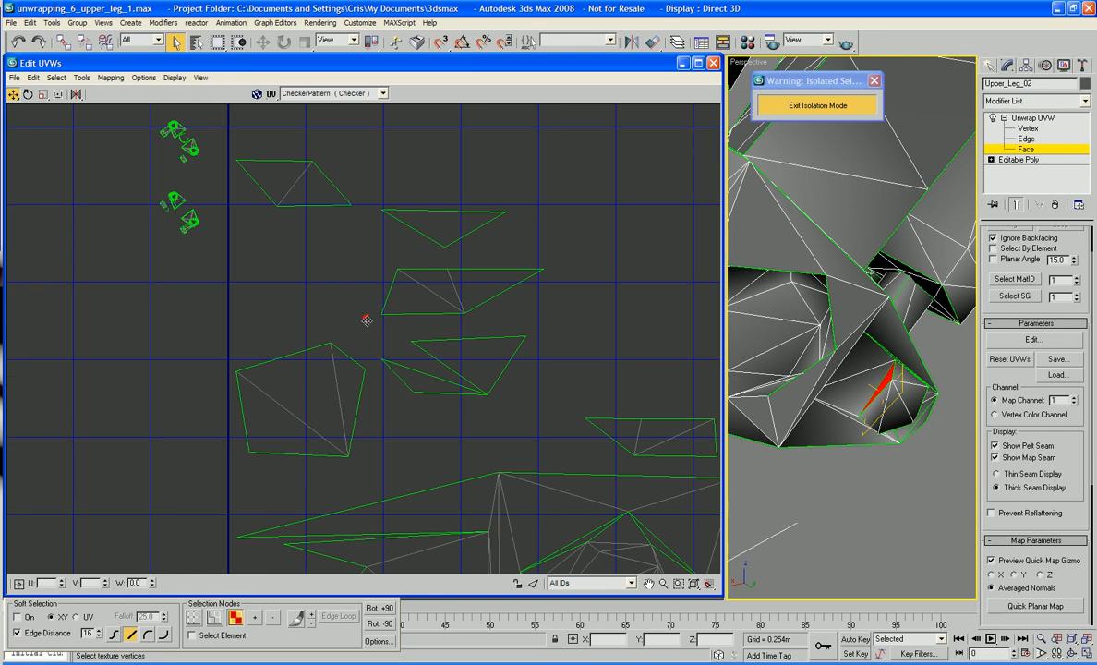
middle_click_drag(604, 553, 292, 328)
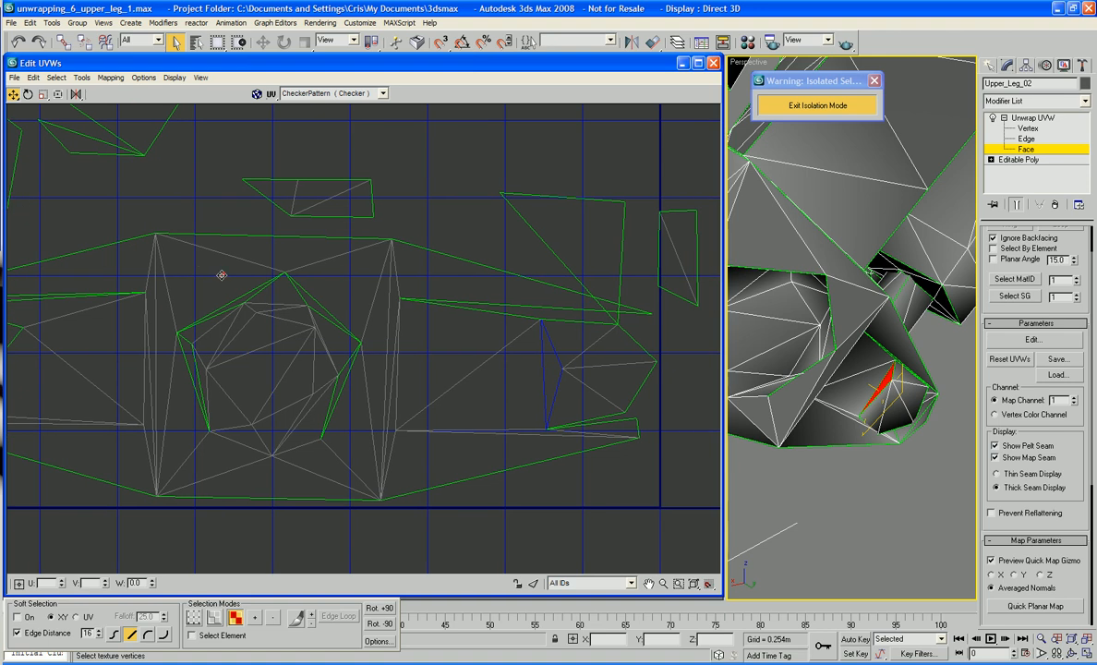
scroll(550, 372, "up", 6)
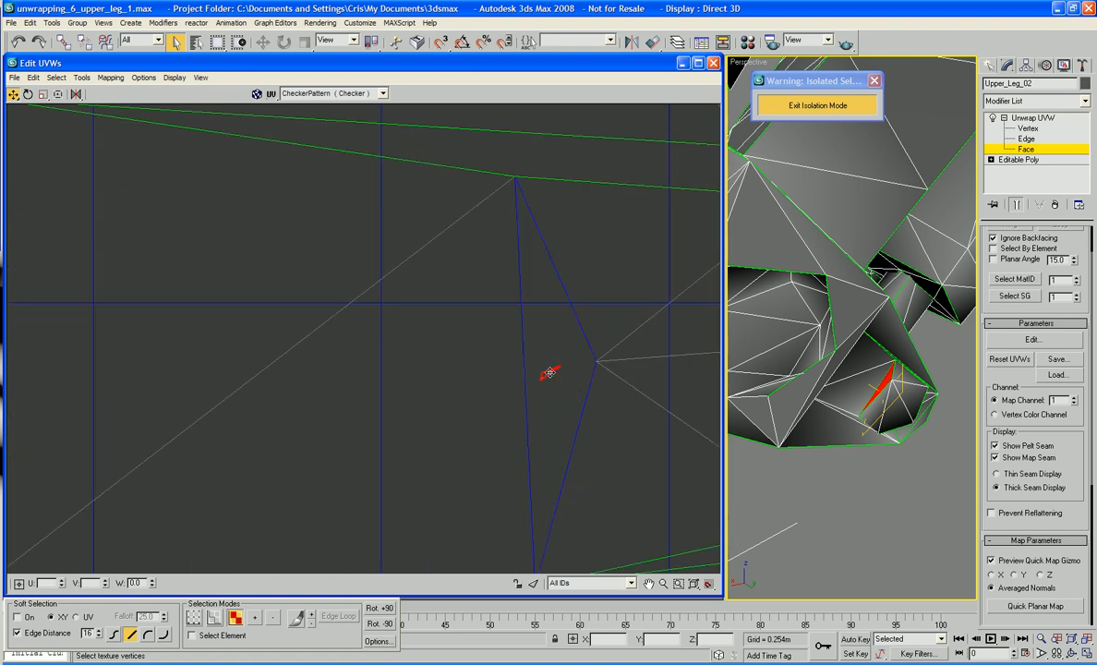
Step: Target weld the tiny UV triangle's three vertices to the lower, upper and inner corners of the triangular gap
left_click(557, 405)
middle_click_drag(555, 423, 542, 399)
right_click(540, 394)
left_click(513, 369)
right_click(534, 372)
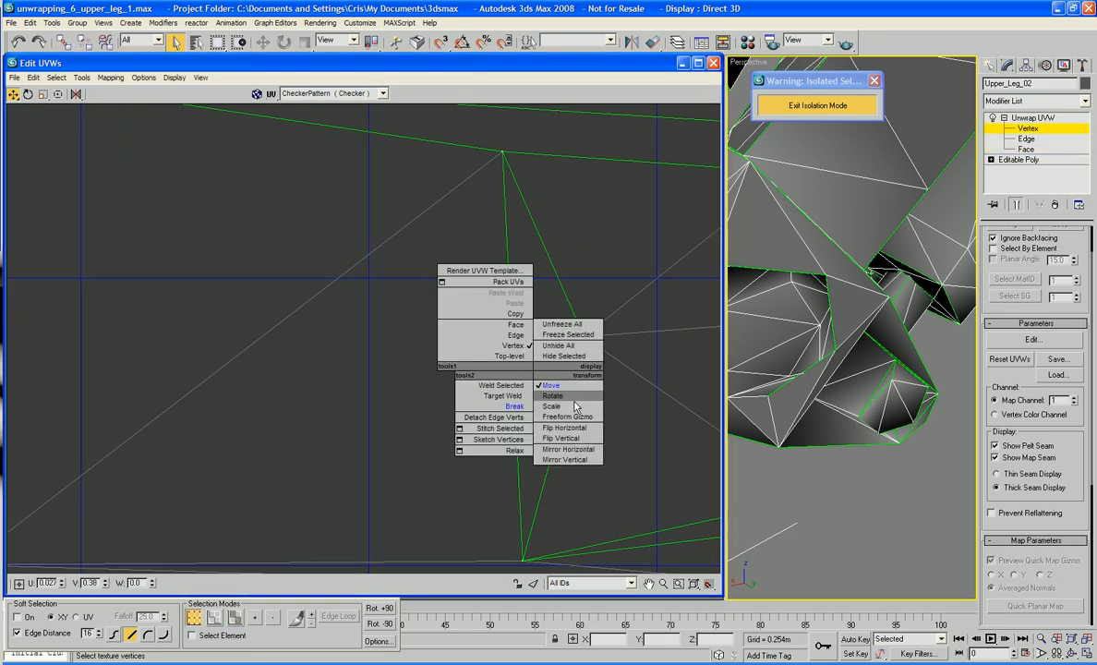
left_click(517, 395)
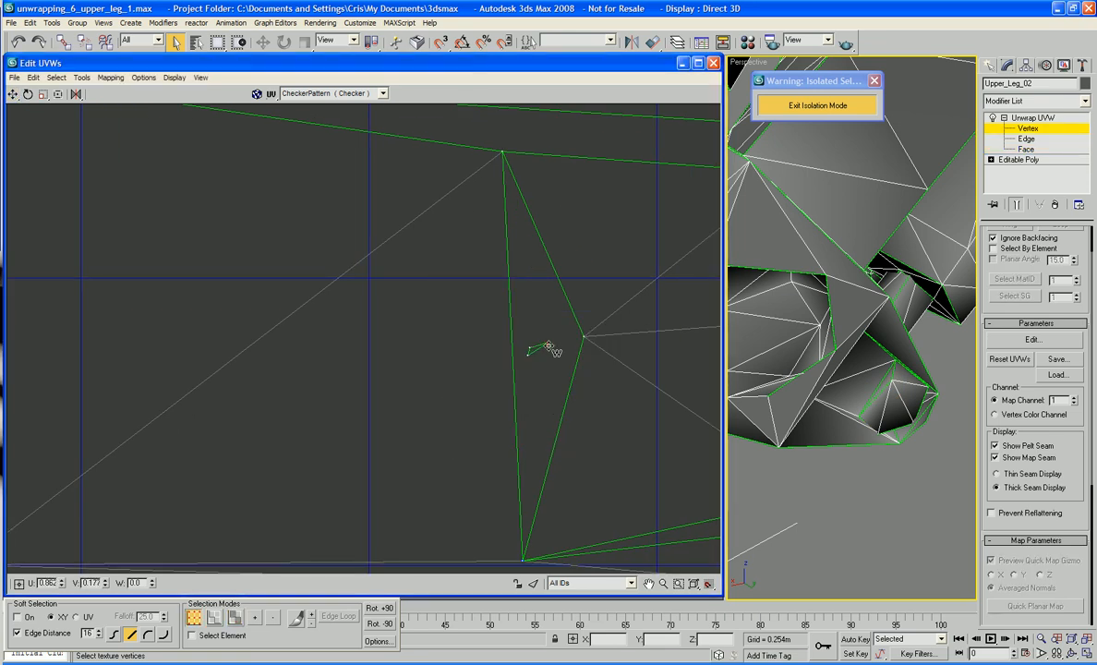
left_click_drag(548, 347, 523, 560)
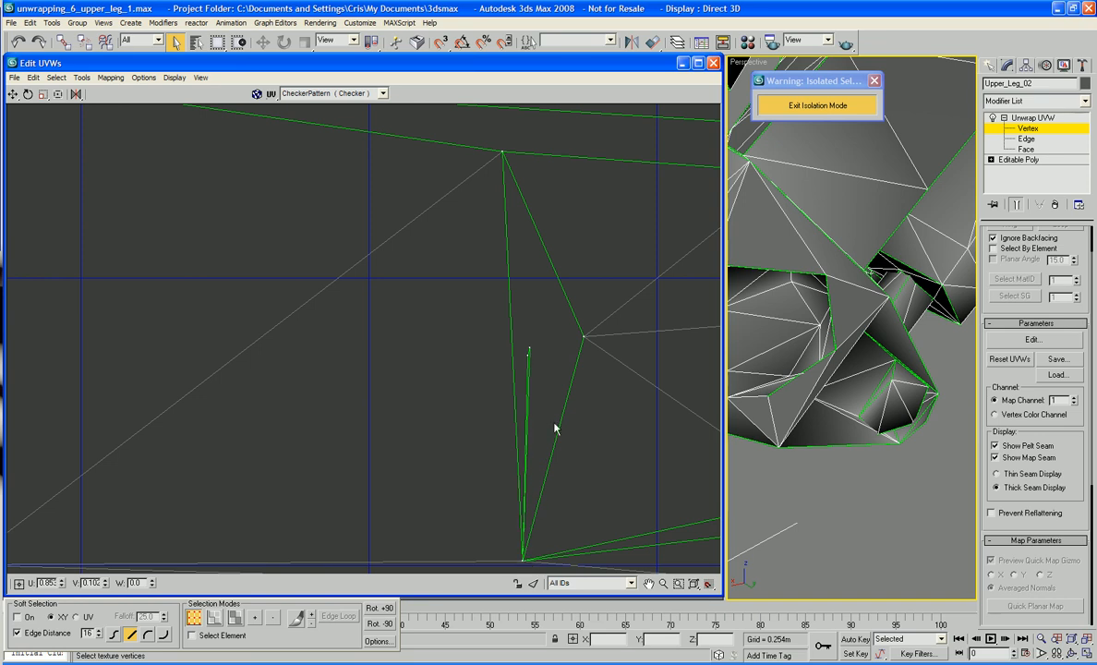
left_click_drag(529, 349, 502, 152)
left_click(528, 357)
scroll(585, 222, "down", 1)
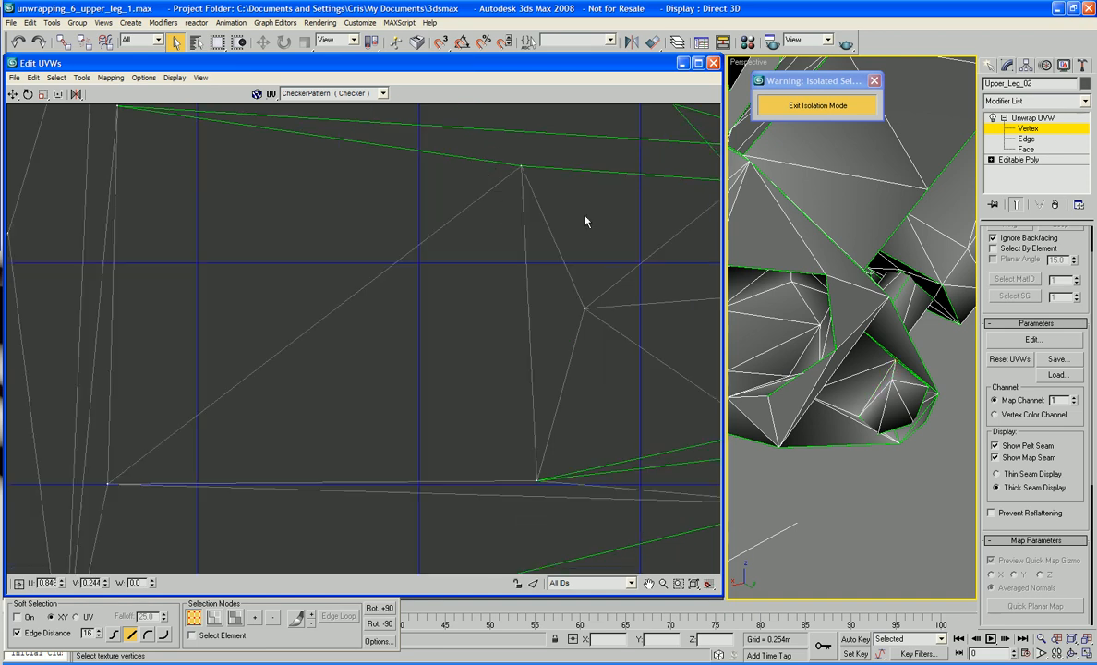
Step: Select the long narrow face above the socket rim on the leg model and break its UVs off the overlapping cluster
scroll(605, 297, "down", 2)
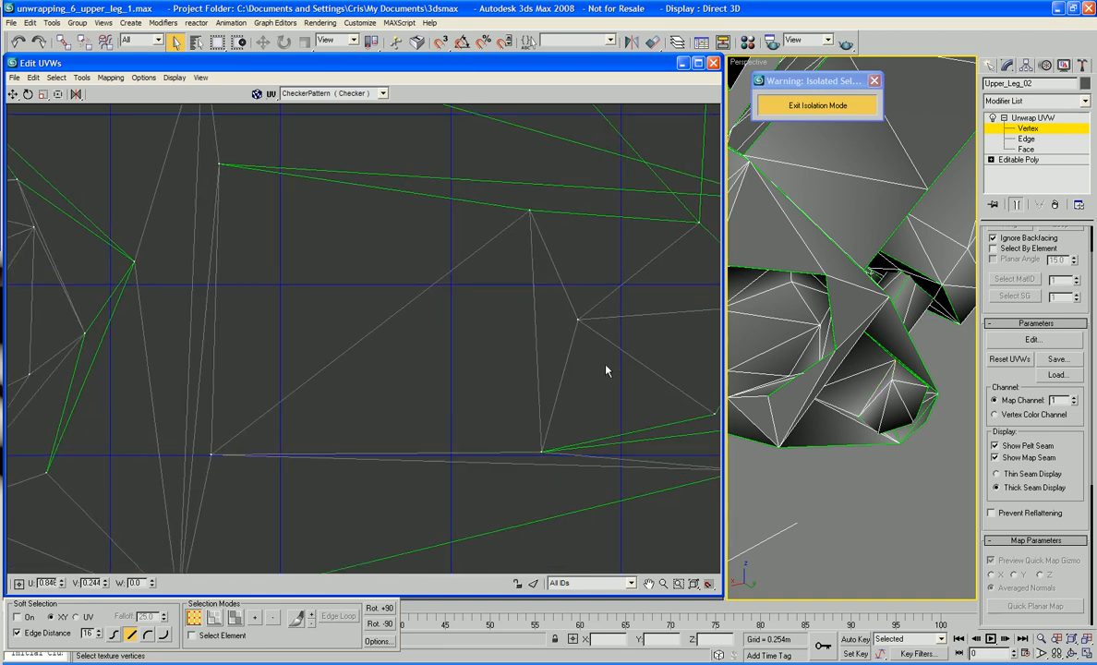
middle_click_drag(606, 370, 590, 402)
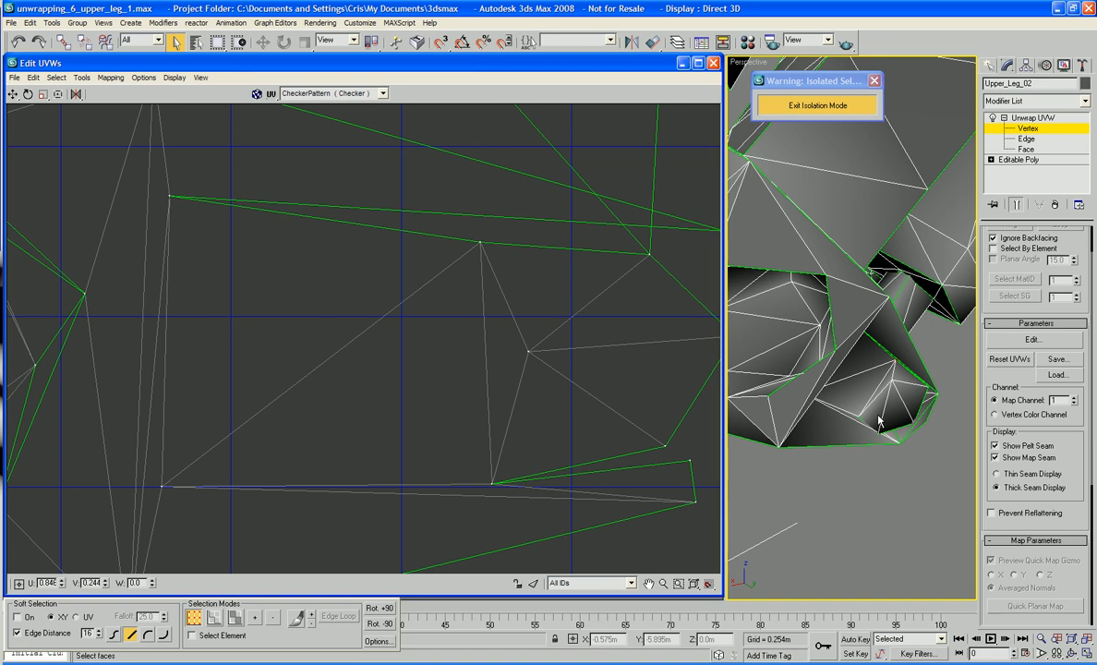
middle_click_drag(878, 420, 861, 286, "alt")
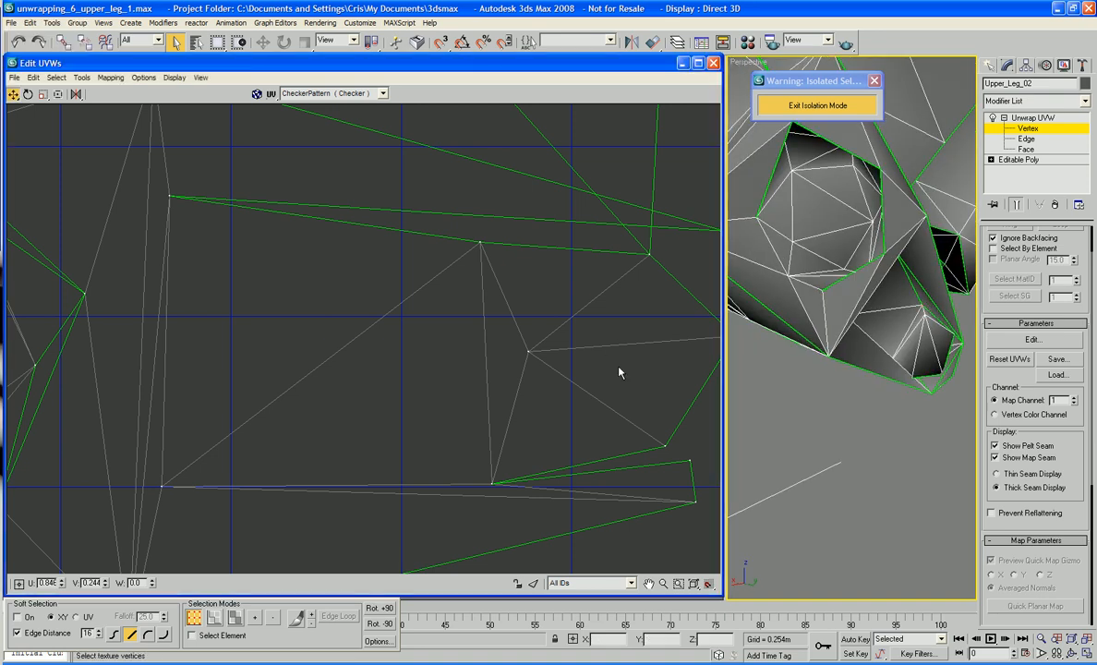
right_click(578, 371)
left_click(535, 331)
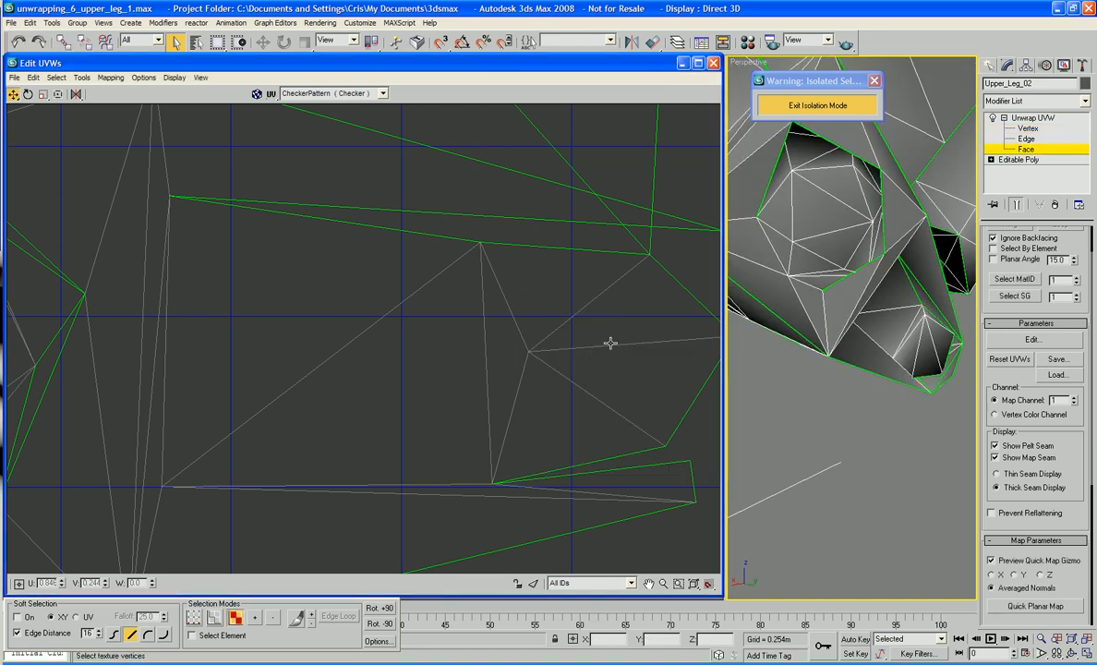
left_click(926, 307)
scroll(699, 362, "down", 6)
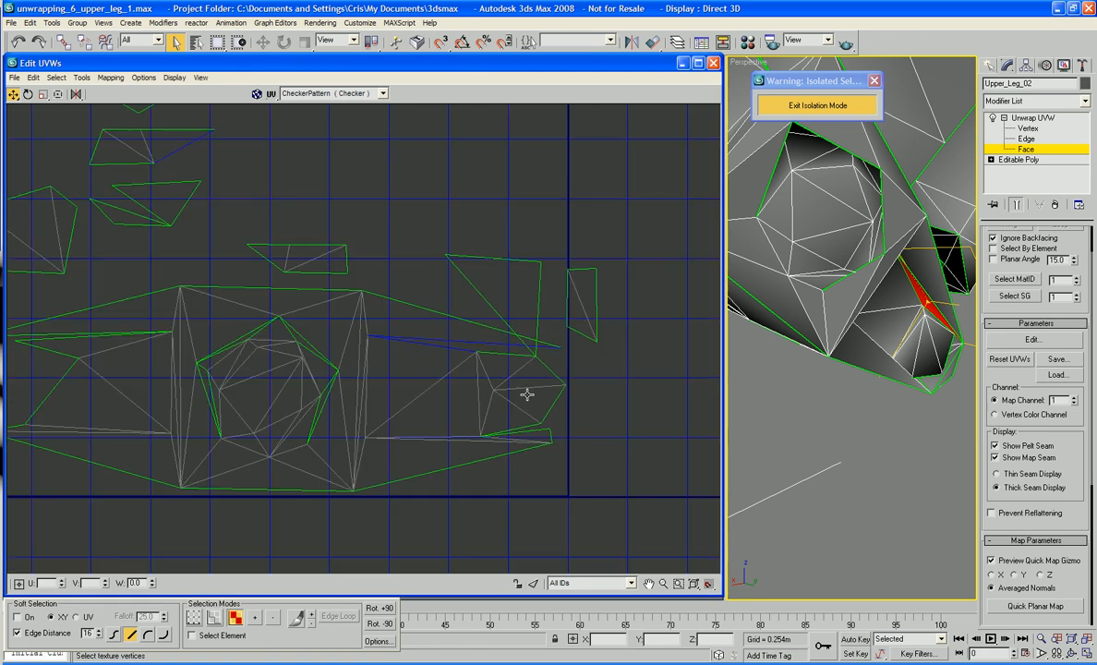
scroll(527, 394, "down", 2)
middle_click_drag(440, 372, 537, 528)
middle_click_drag(459, 484, 506, 493)
scroll(509, 491, "up", 5)
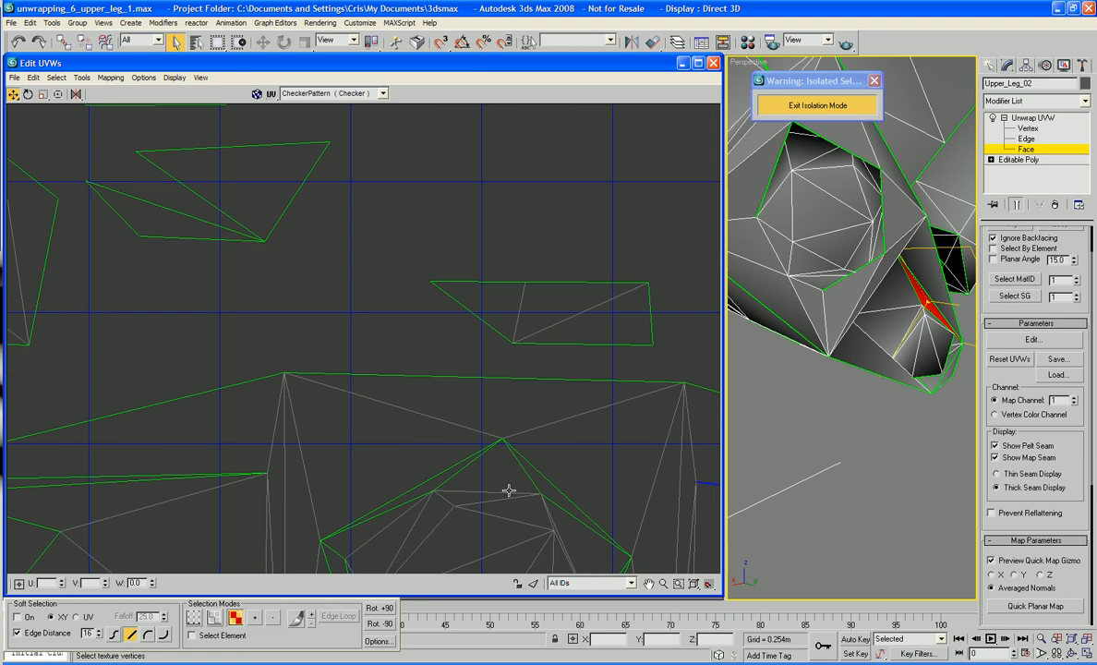
middle_click_drag(421, 456, 652, 493)
scroll(581, 481, "down", 3)
middle_click_drag(461, 483, 650, 555)
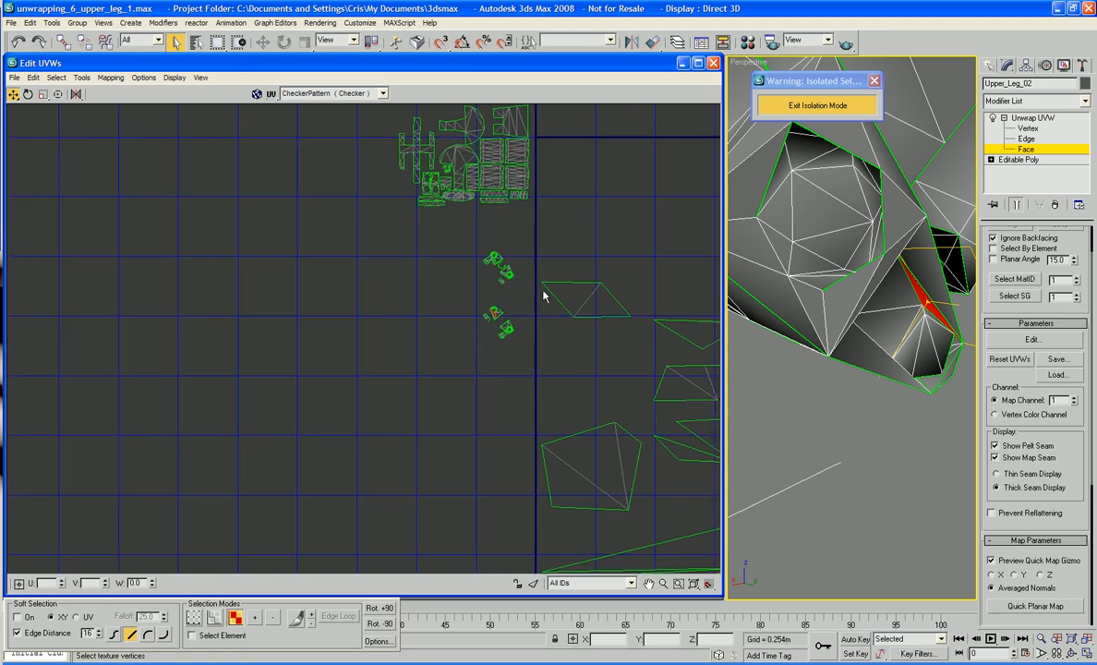
middle_click_drag(543, 295, 571, 412)
scroll(574, 406, "up", 1)
scroll(571, 411, "up", 2)
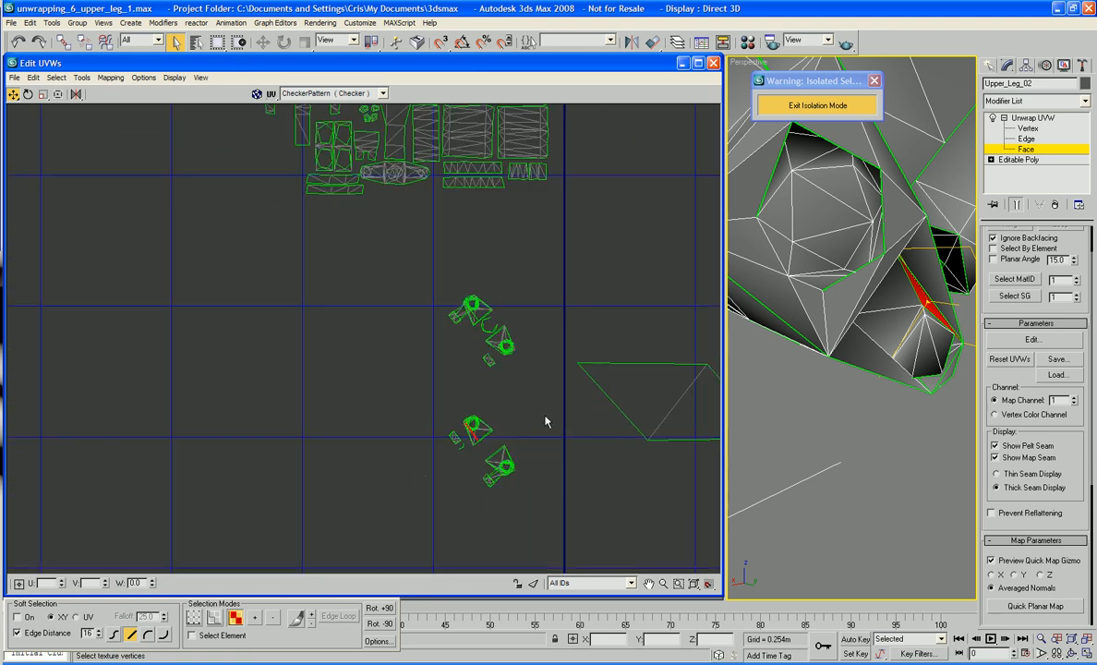
scroll(545, 422, "up", 2)
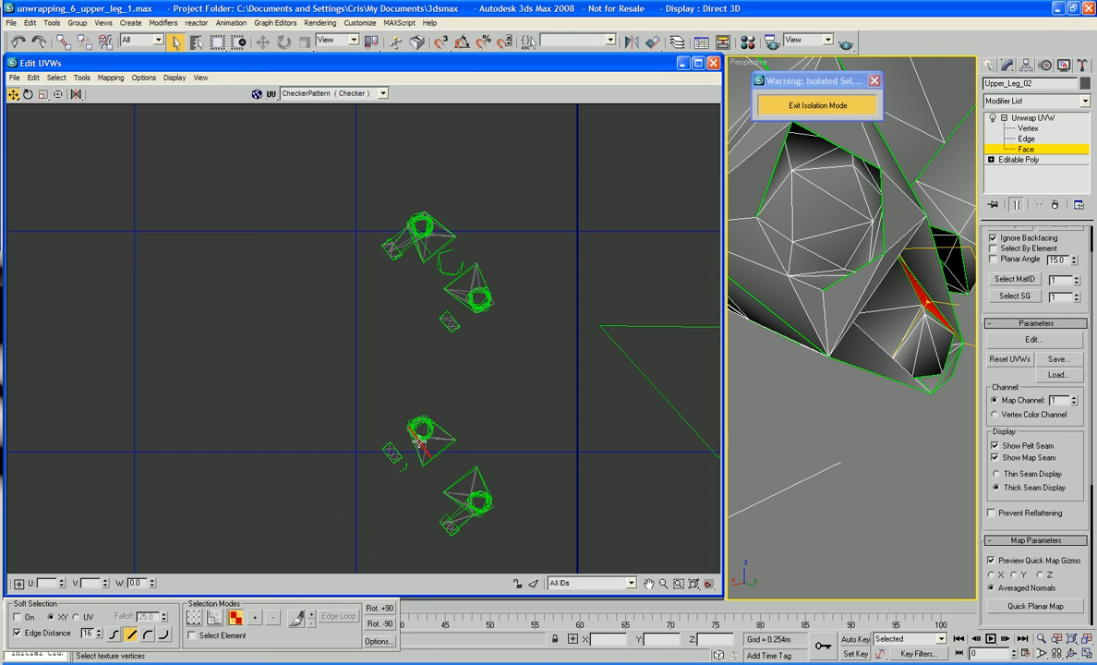
right_click(419, 441)
left_click(407, 473)
Step: Move the broken-off sliver aside and apply Flatten Mapping to it with a 45.0 face angle threshold and 0.02 spacing
scroll(488, 473, "up", 3)
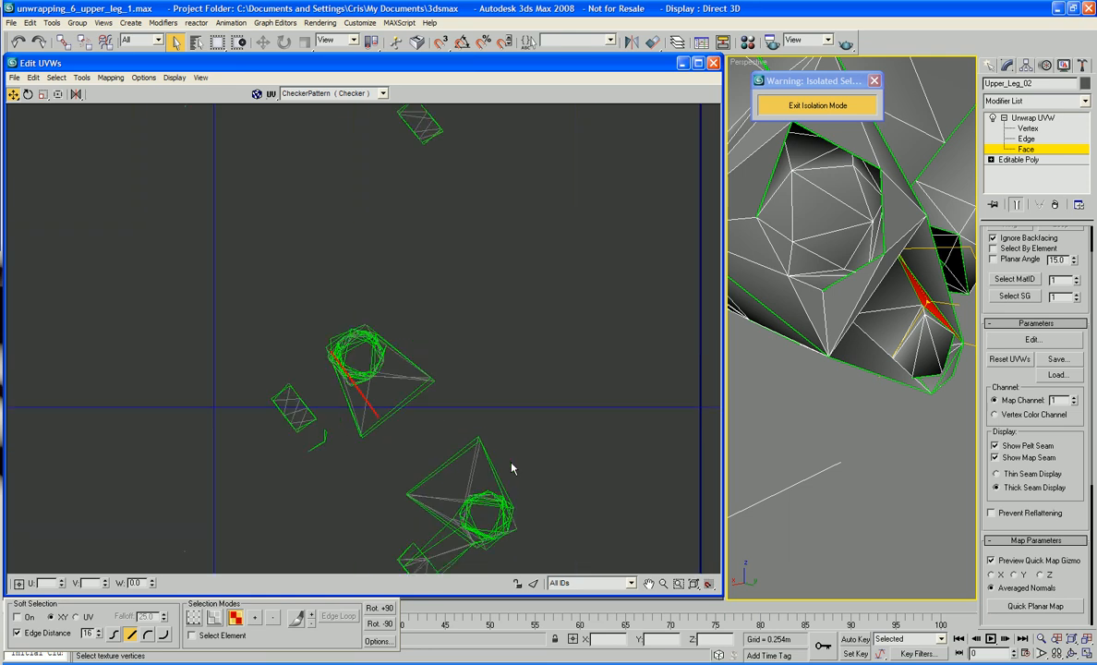
scroll(378, 446, "up", 2)
scroll(344, 352, "up", 4)
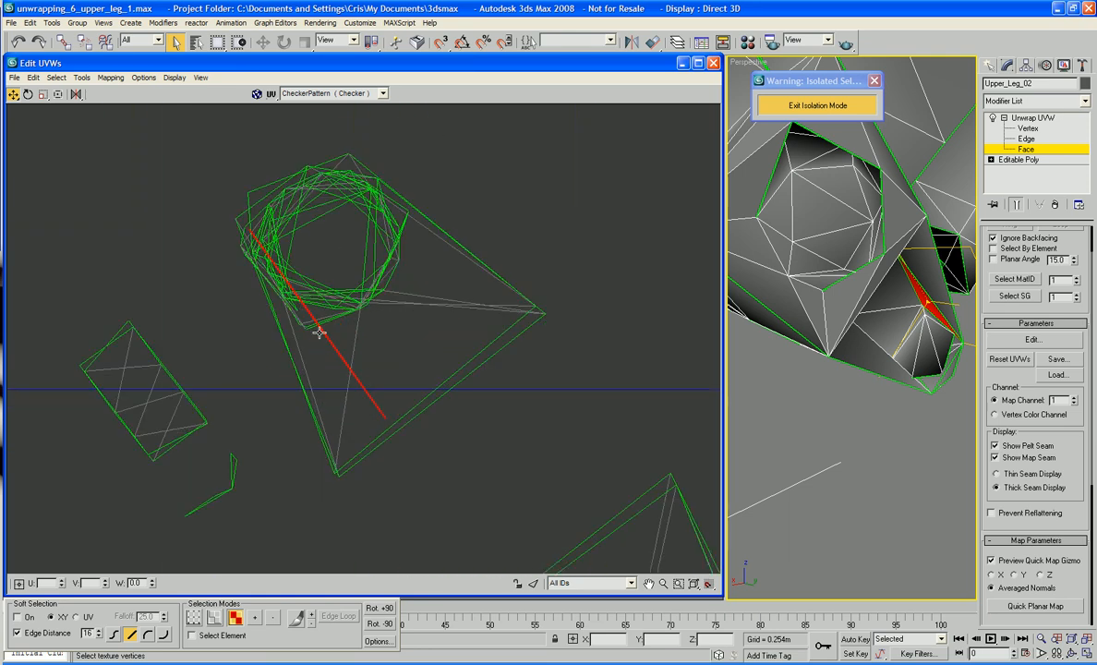
scroll(319, 333, "up", 1)
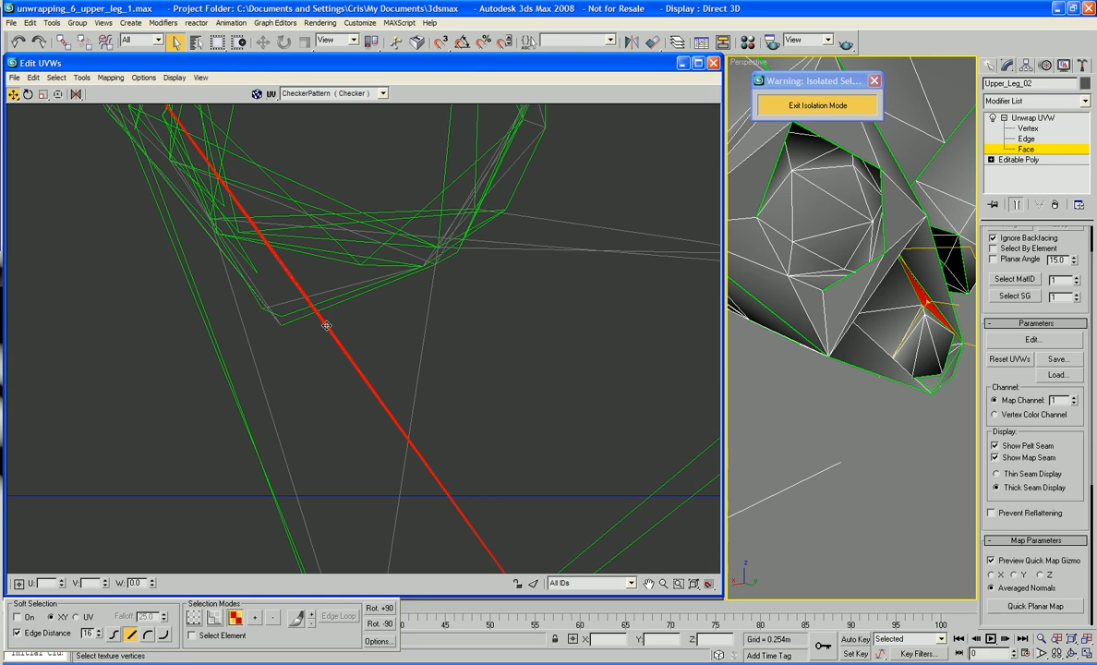
left_click_drag(330, 328, 549, 395)
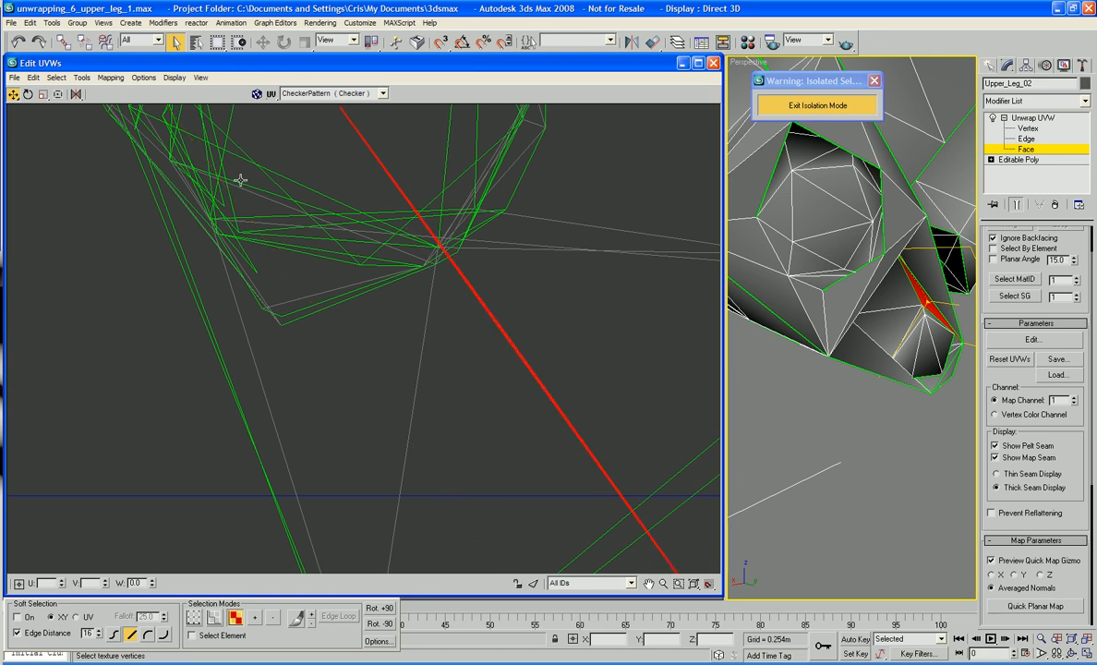
left_click(111, 78)
left_click(107, 93)
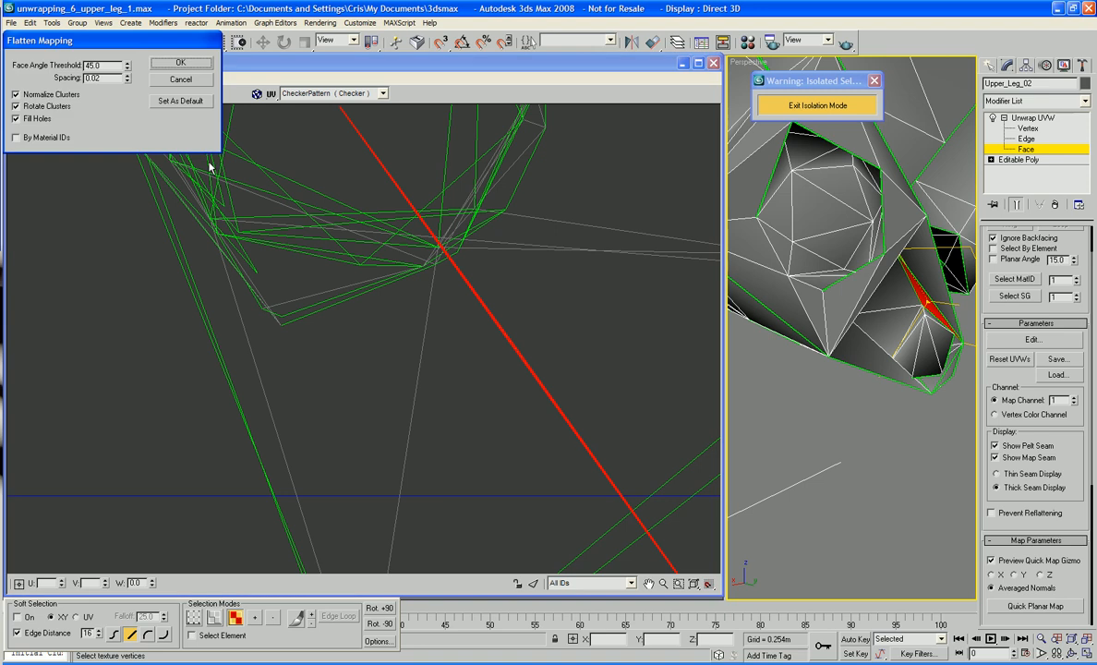
left_click(181, 62)
scroll(384, 230, "down", 5)
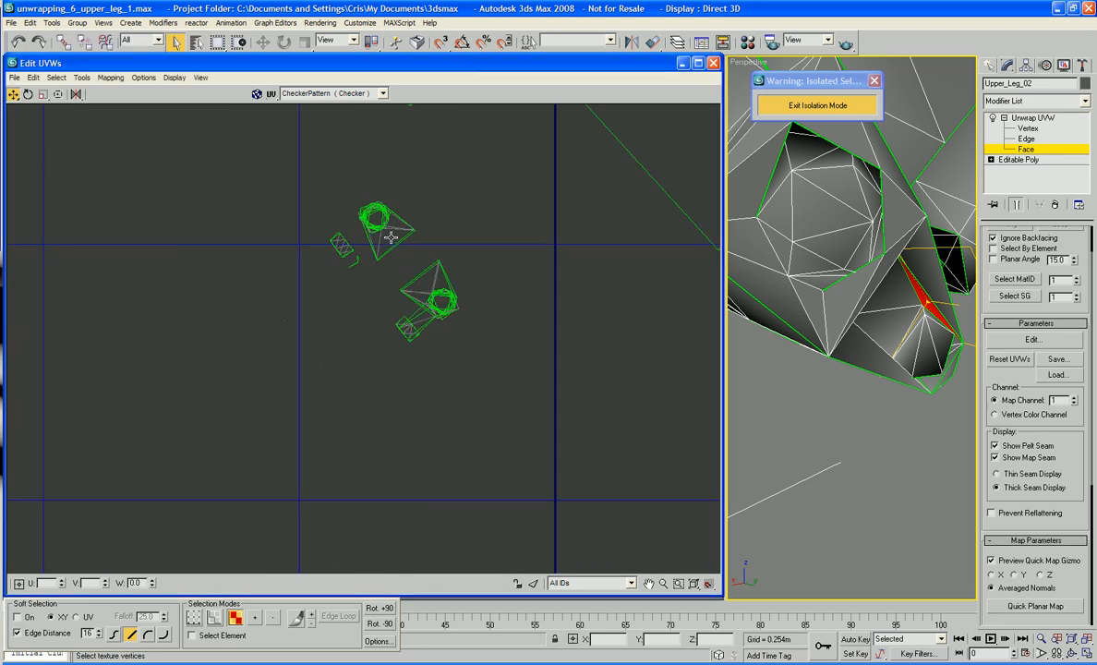
scroll(546, 290, "up", 8)
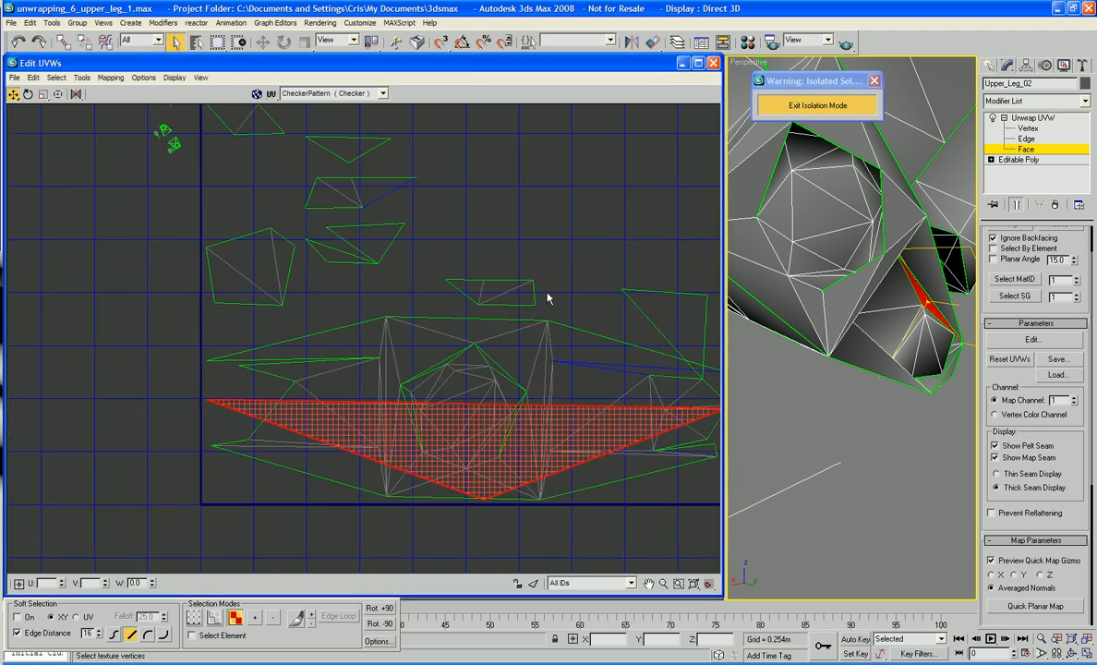
Step: Scale the flattened UV triangle down to roughly the socket hole's width and move it into the empty space above the main shell
right_click(539, 436)
left_click(553, 469)
left_click_drag(532, 434, 580, 629)
middle_click_drag(554, 491, 494, 466)
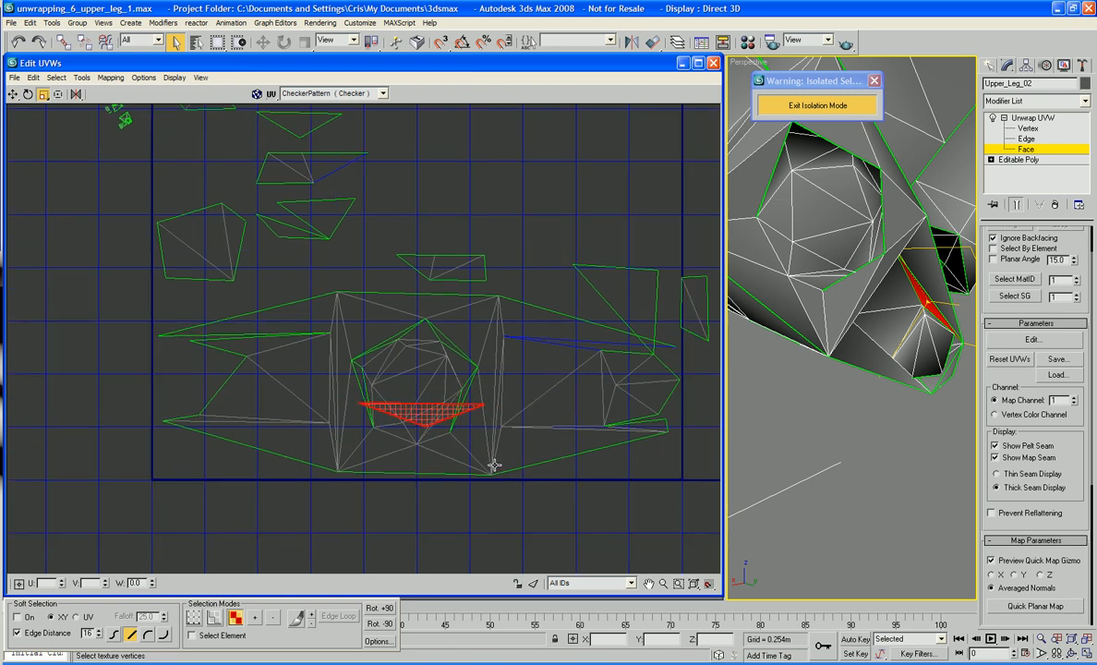
left_click(538, 487)
left_click(432, 423)
right_click(430, 423)
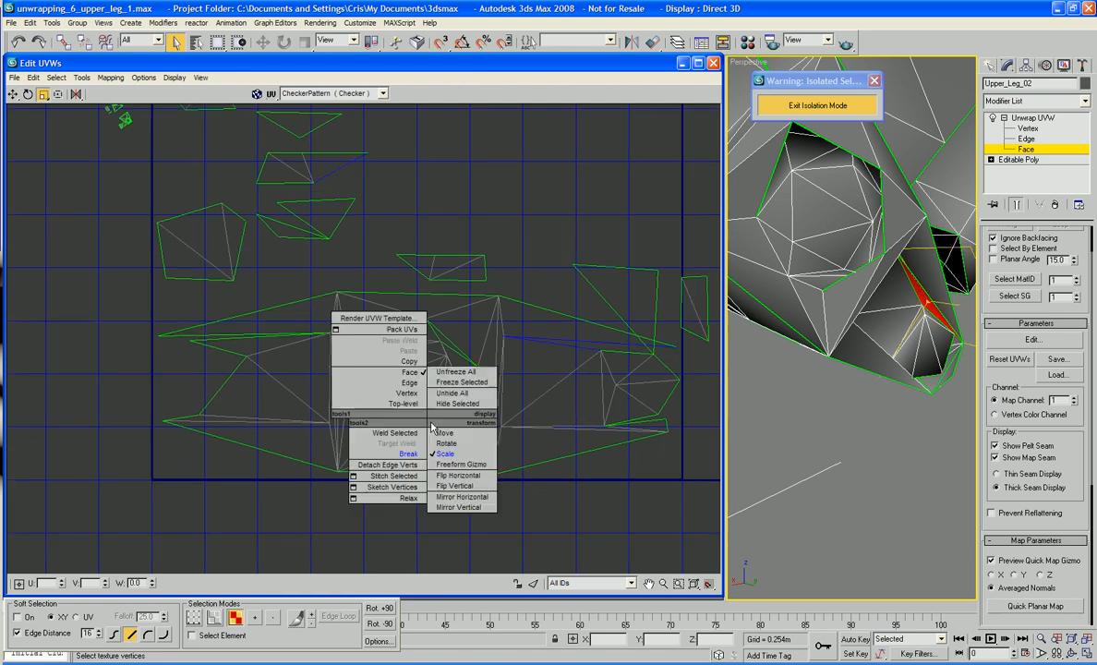
left_click(441, 433)
left_click_drag(434, 424, 509, 204)
Step: Target weld the triangle's lower vertex to the cap piece's upper inner corner and its other two to the ends of the shell's upper slit
right_click(552, 223)
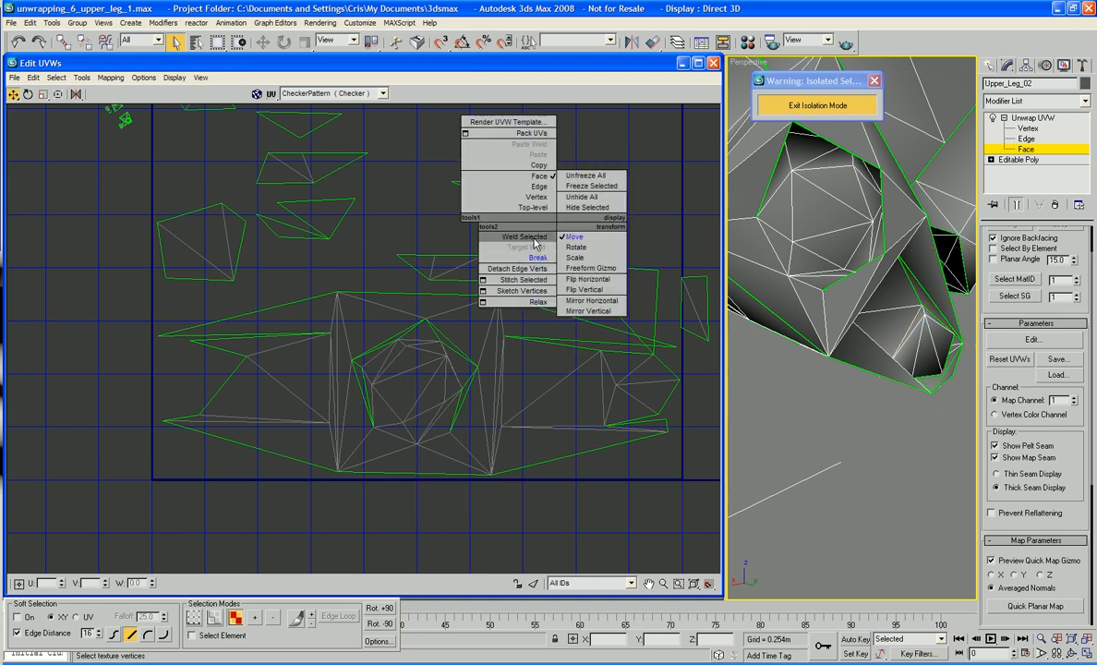
left_click(537, 196)
right_click(579, 198)
left_click(561, 234)
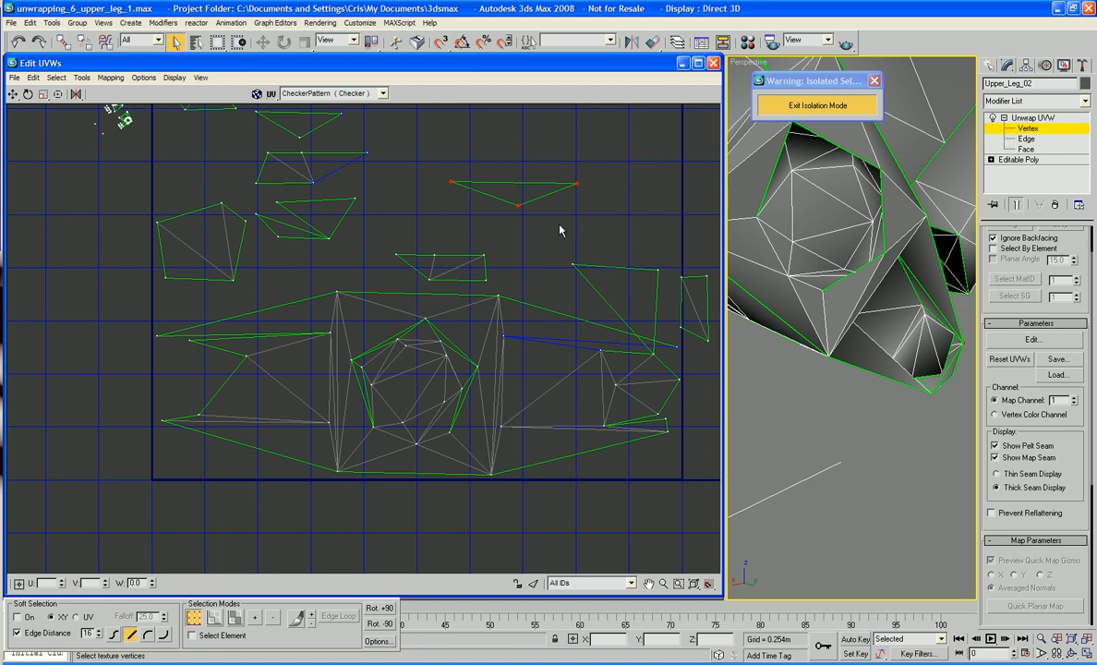
left_click_drag(518, 205, 533, 246)
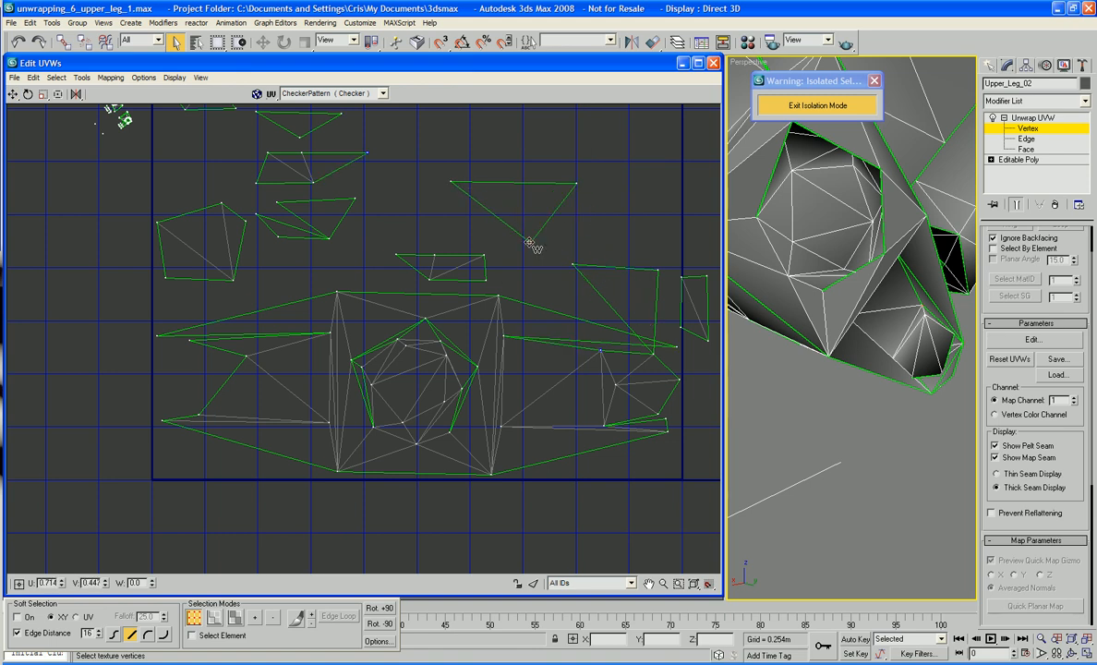
left_click_drag(530, 248, 600, 353)
left_click_drag(580, 182, 675, 347)
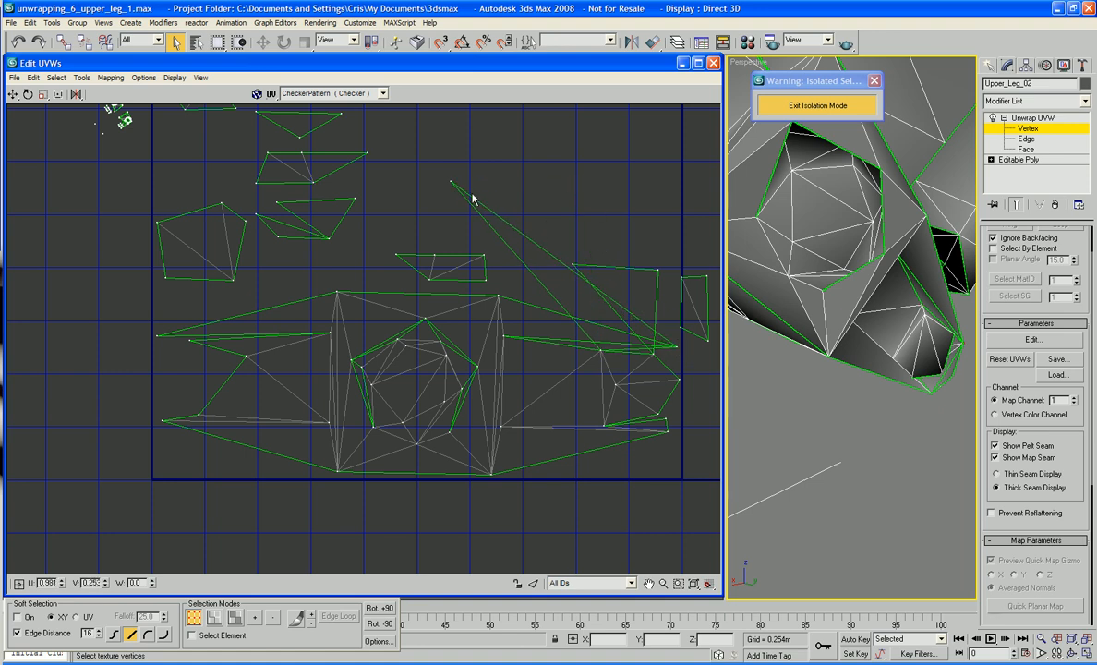
left_click_drag(453, 185, 501, 336)
middle_click_drag(577, 368, 520, 366)
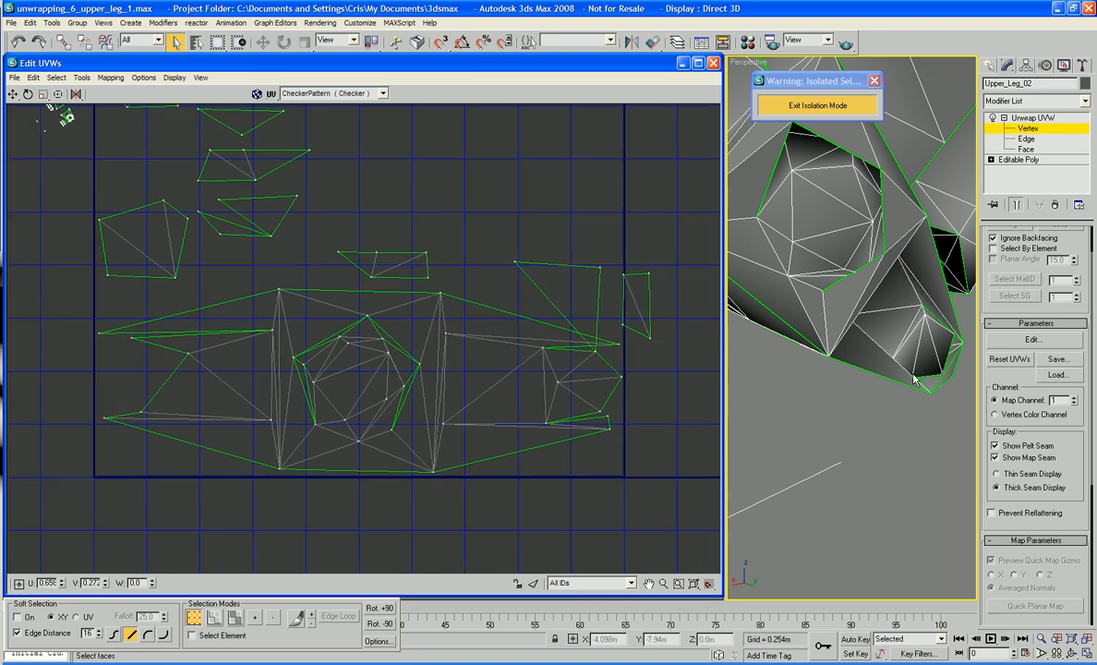
right_click(597, 314)
right_click(606, 363)
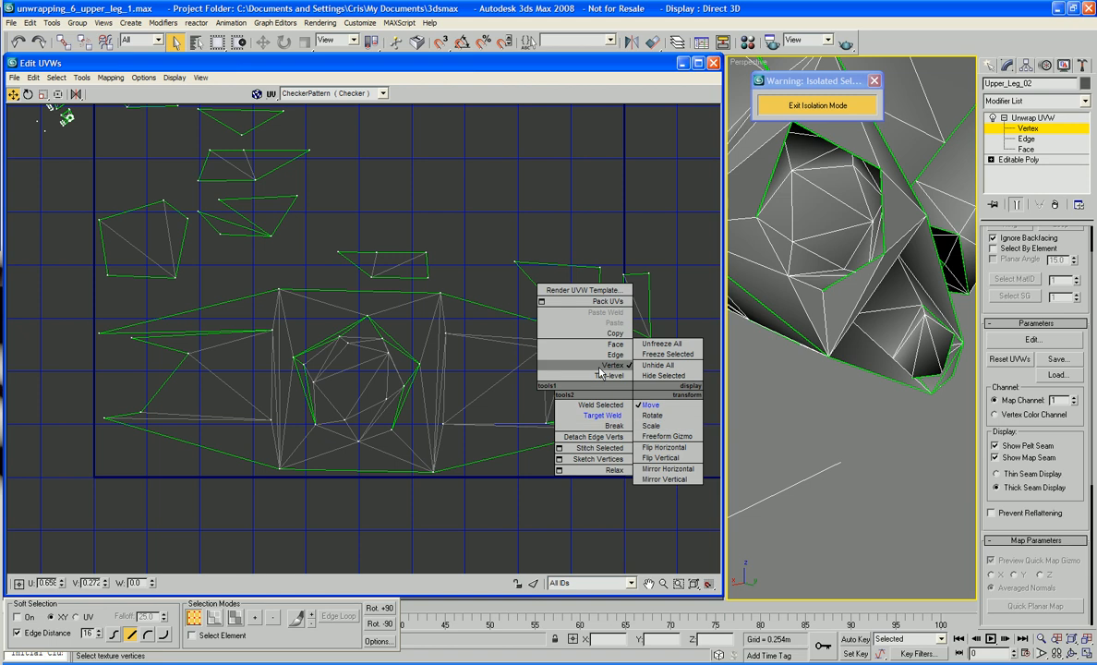
Step: Examine on the leg model which UV pieces the socket cap's faces and the loose triangle beside the shell correspond to
left_click(614, 344)
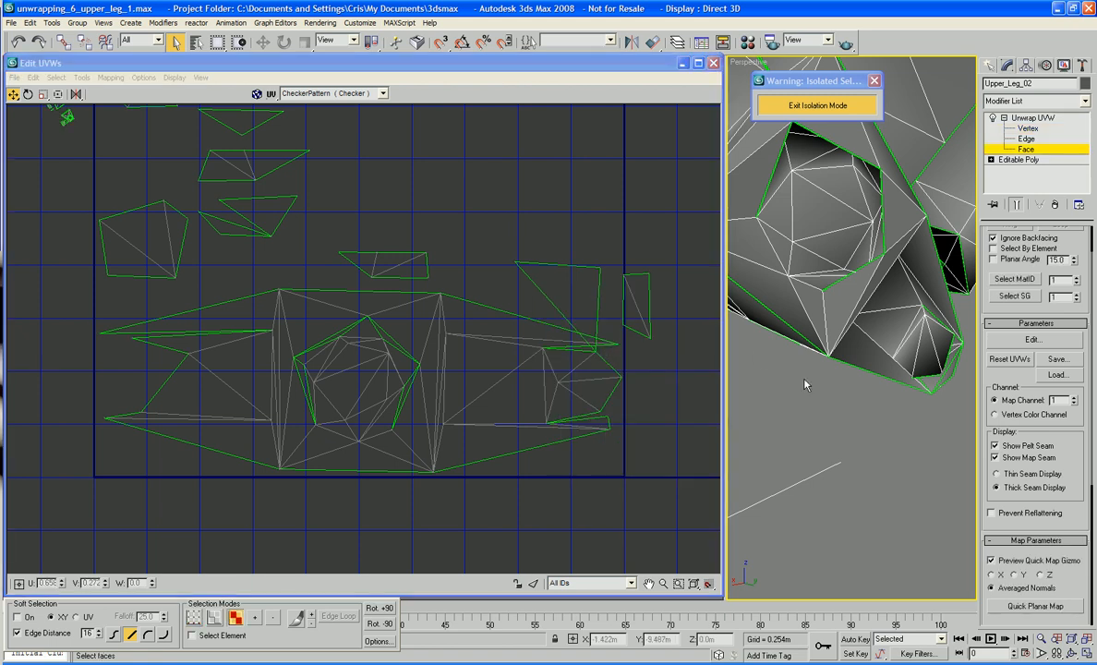
middle_click_drag(745, 351, 807, 403, "alt")
left_click(807, 404)
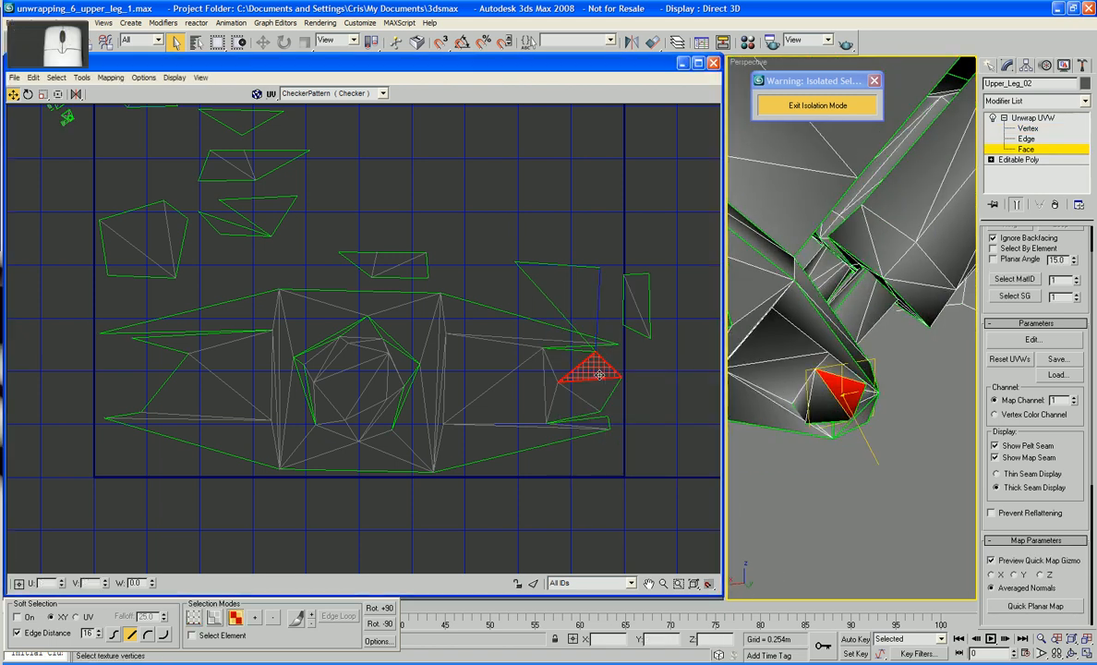
left_click(835, 371)
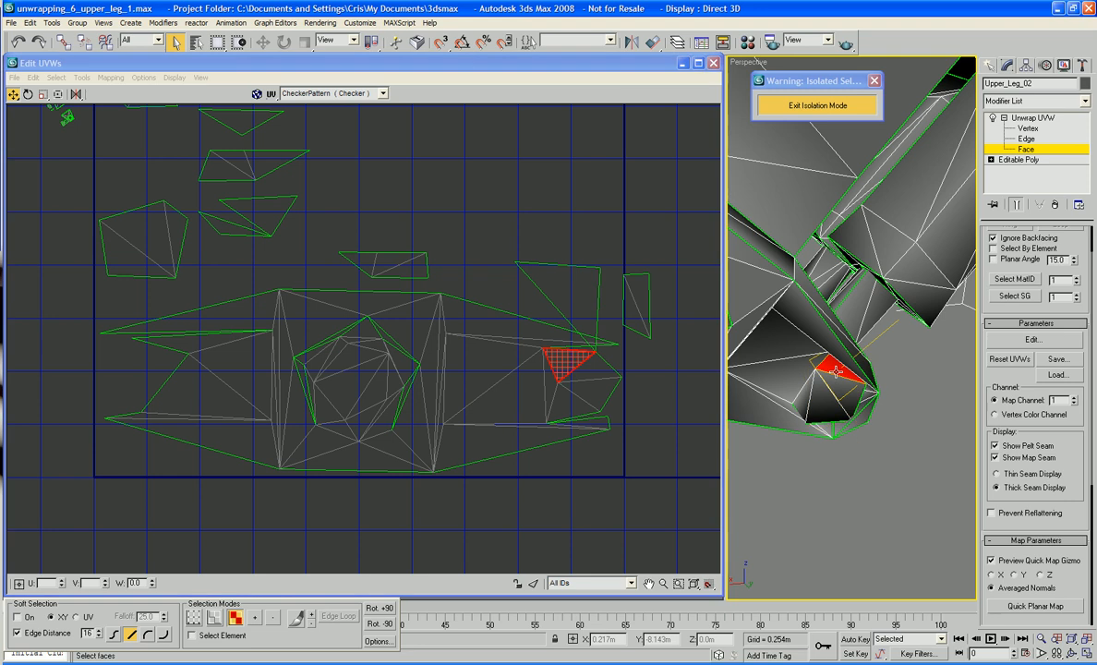
mouse_move(836, 371)
middle_mouse_down("alt")
mouse_move(805, 370)
mouse_move(901, 386)
mouse_move(900, 364)
middle_mouse_up("alt")
scroll(897, 383, "up", 5)
scroll(906, 381, "down", 5)
scroll(902, 386, "up", 4)
scroll(900, 386, "down", 4)
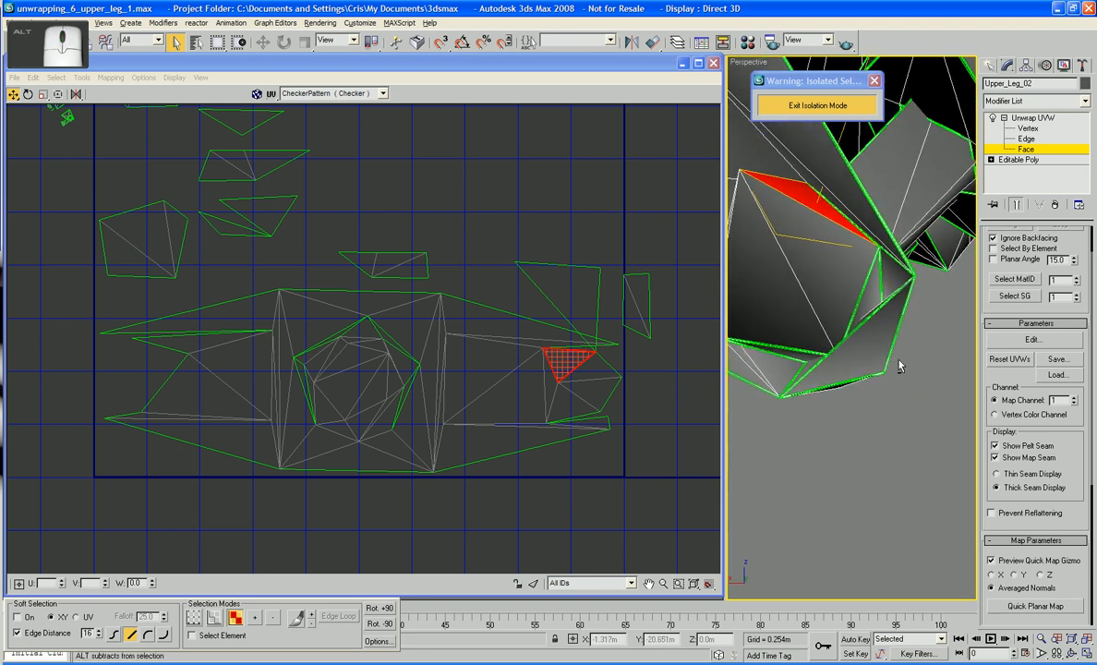
left_click(860, 224)
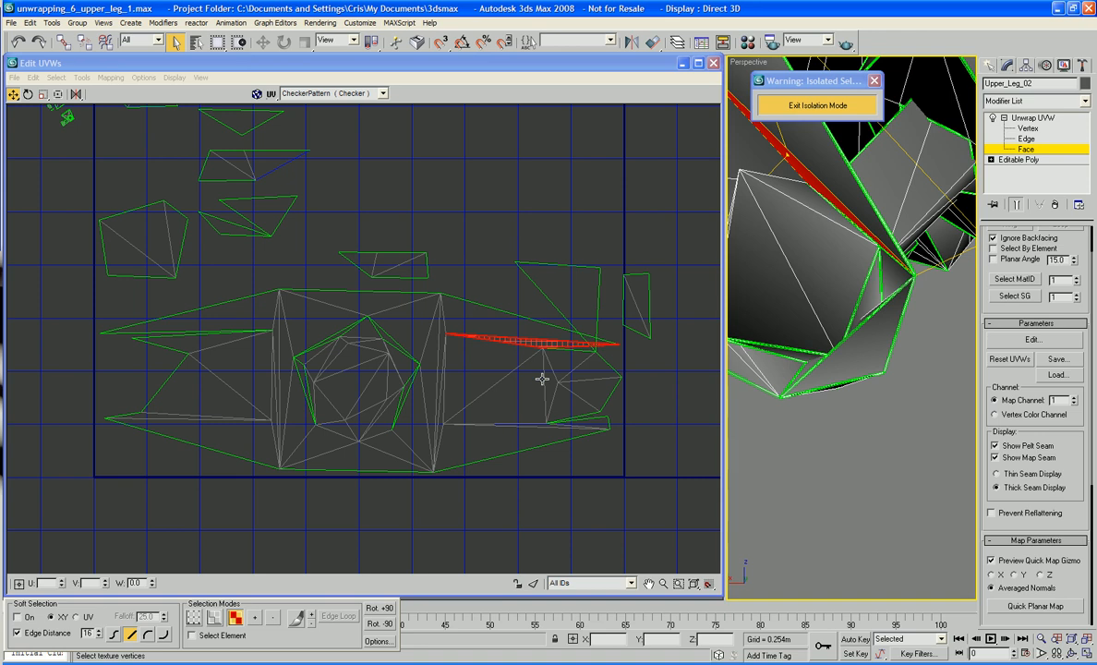
left_click(893, 281)
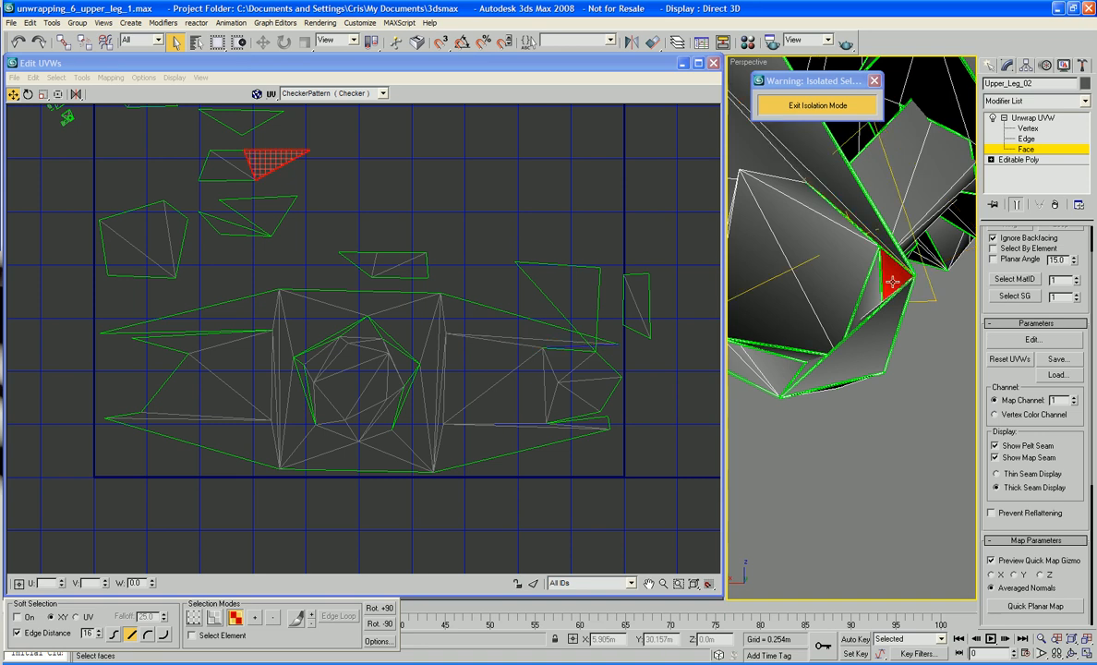
left_click(586, 298)
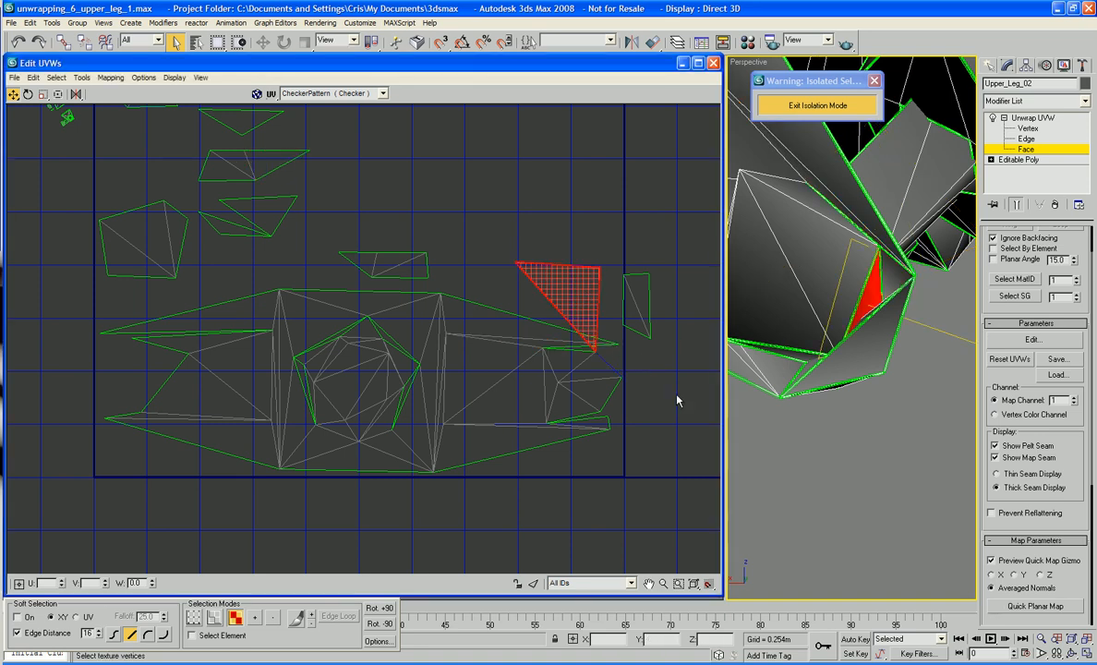
middle_click_drag(677, 399, 654, 409)
left_click(636, 406)
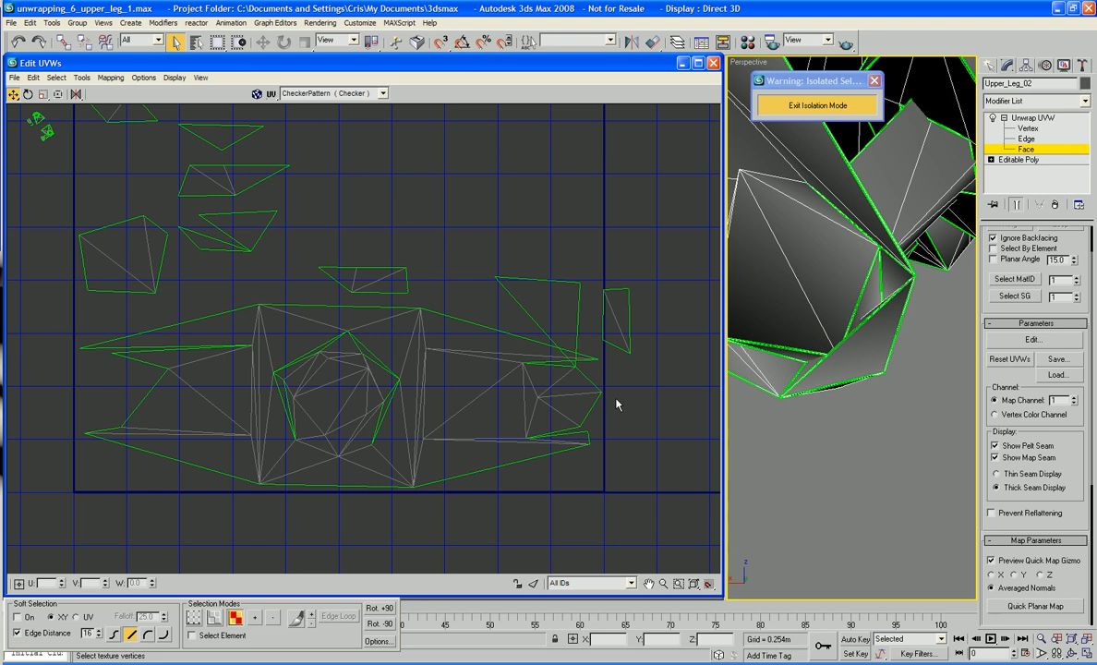
Step: Target weld the loose UV triangle's upper outer vertex to the cap piece's outermost vertex and pull its remaining free vertex down beside the cap
right_click(575, 310)
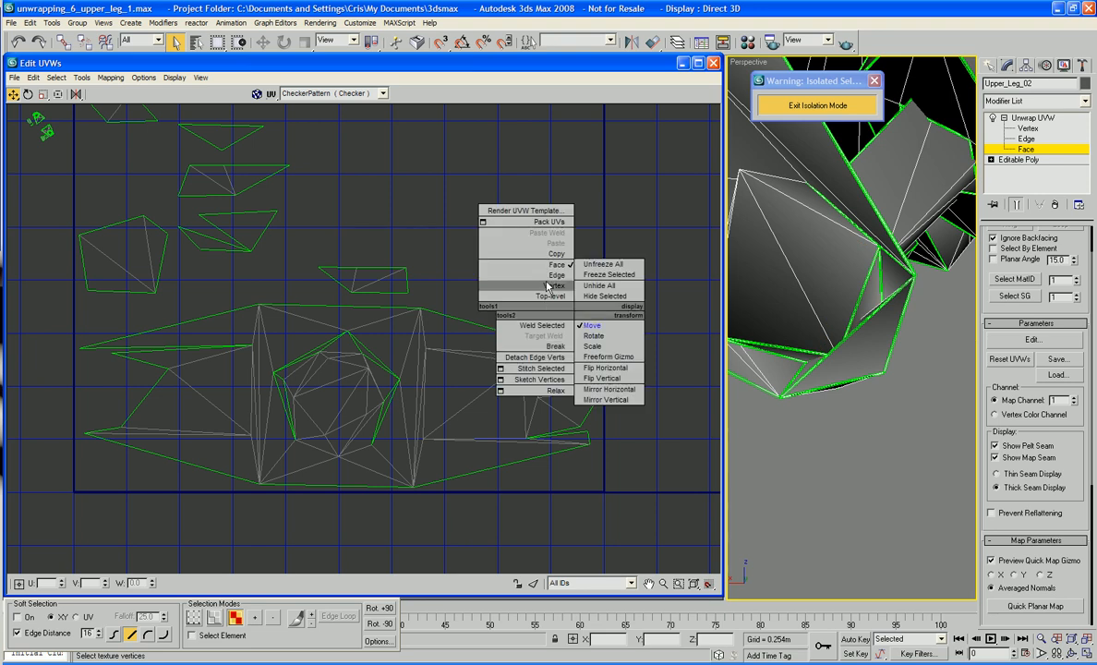
left_click(553, 285)
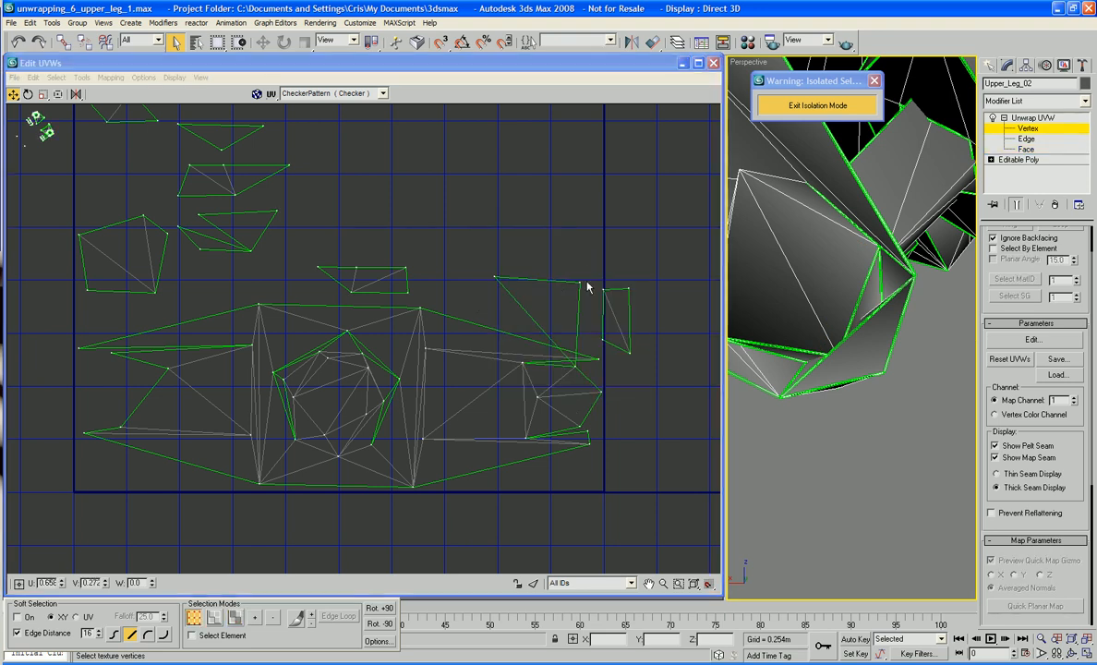
right_click(582, 282)
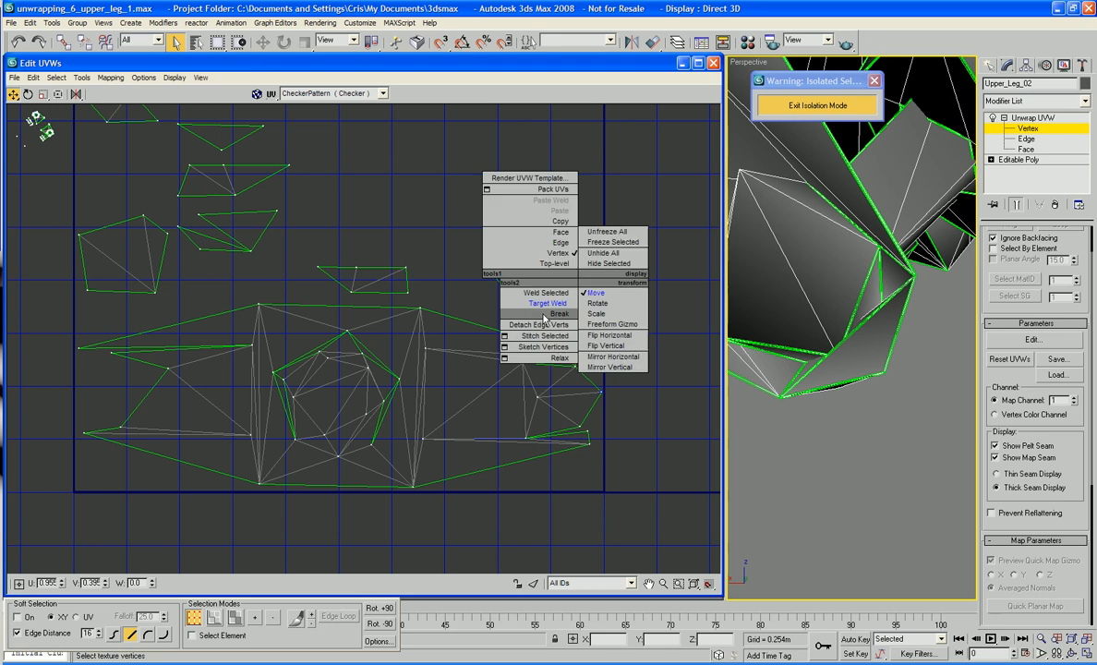
left_click(549, 308)
left_click_drag(581, 282, 598, 362)
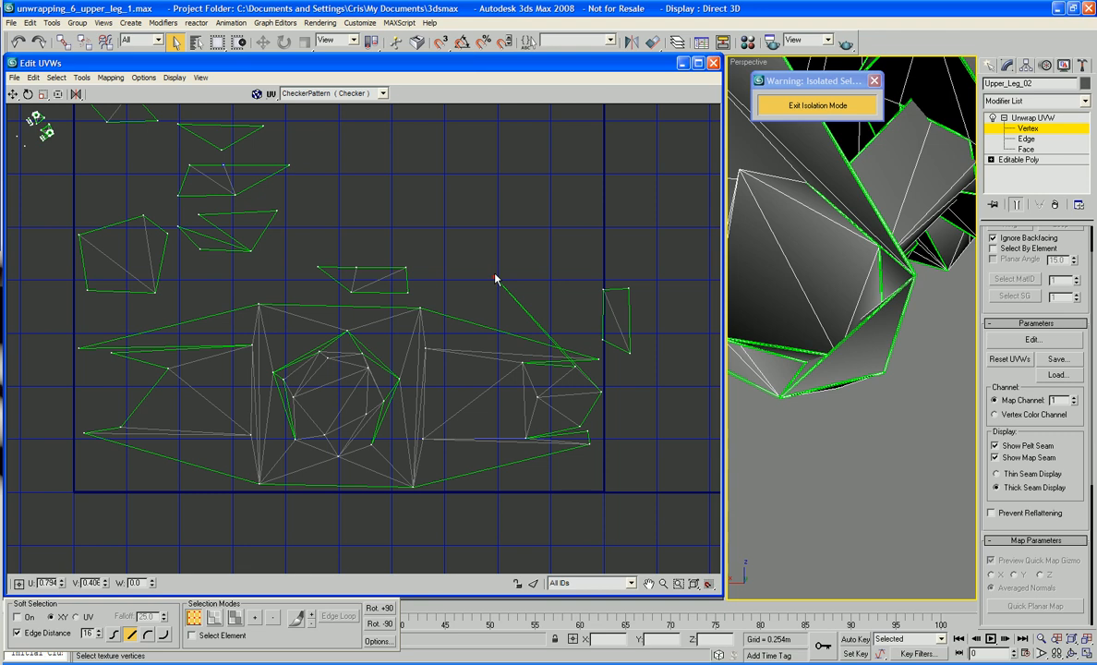
left_click_drag(494, 279, 599, 367)
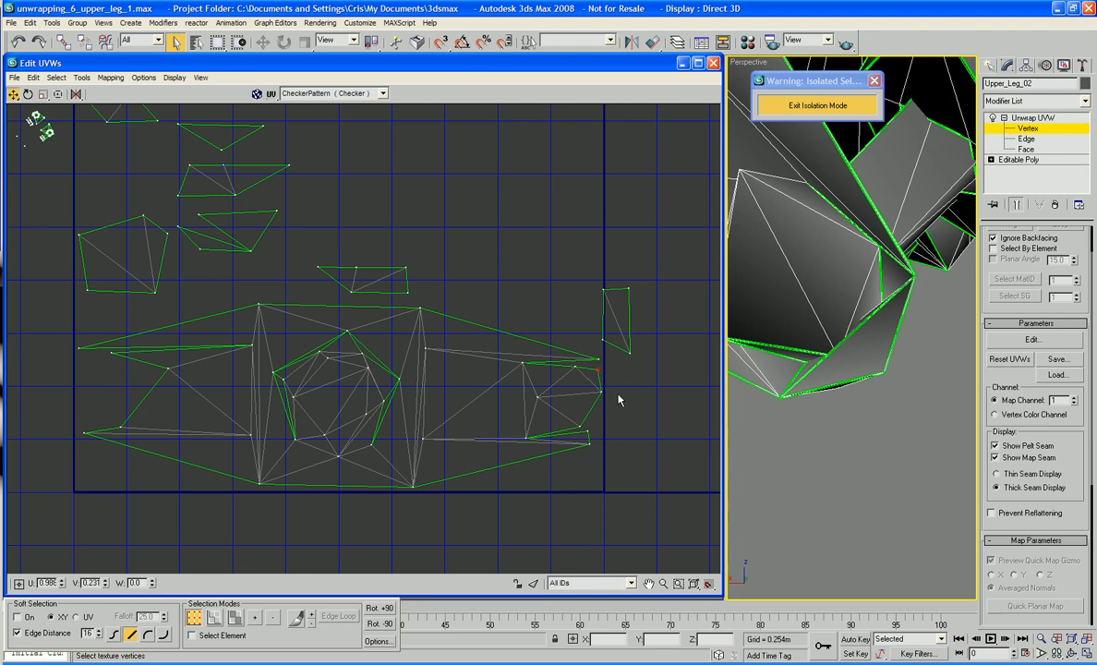
Step: Check the fitted UV triangle and the neighbouring cap face against their positions on the leg model
right_click(617, 398)
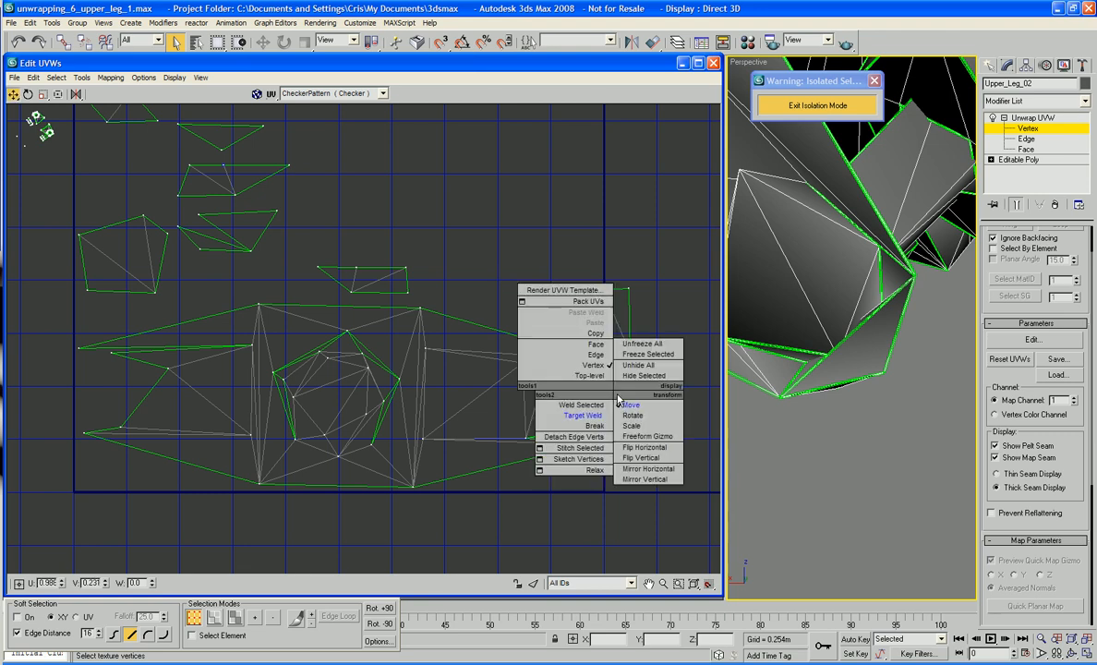
left_click(596, 344)
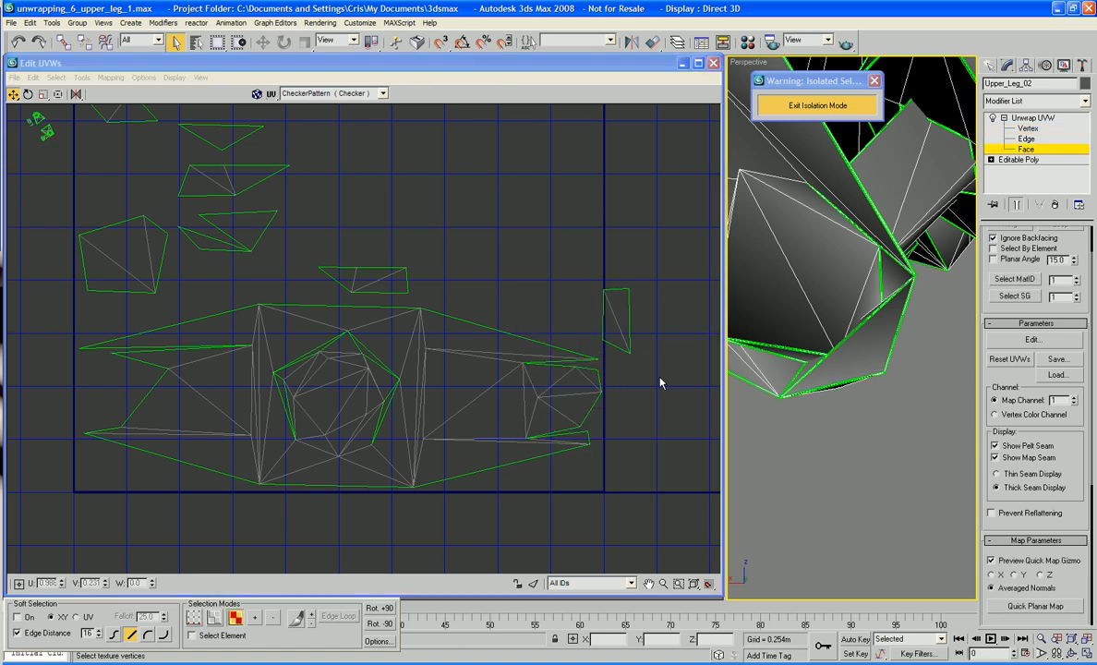
left_click(596, 377)
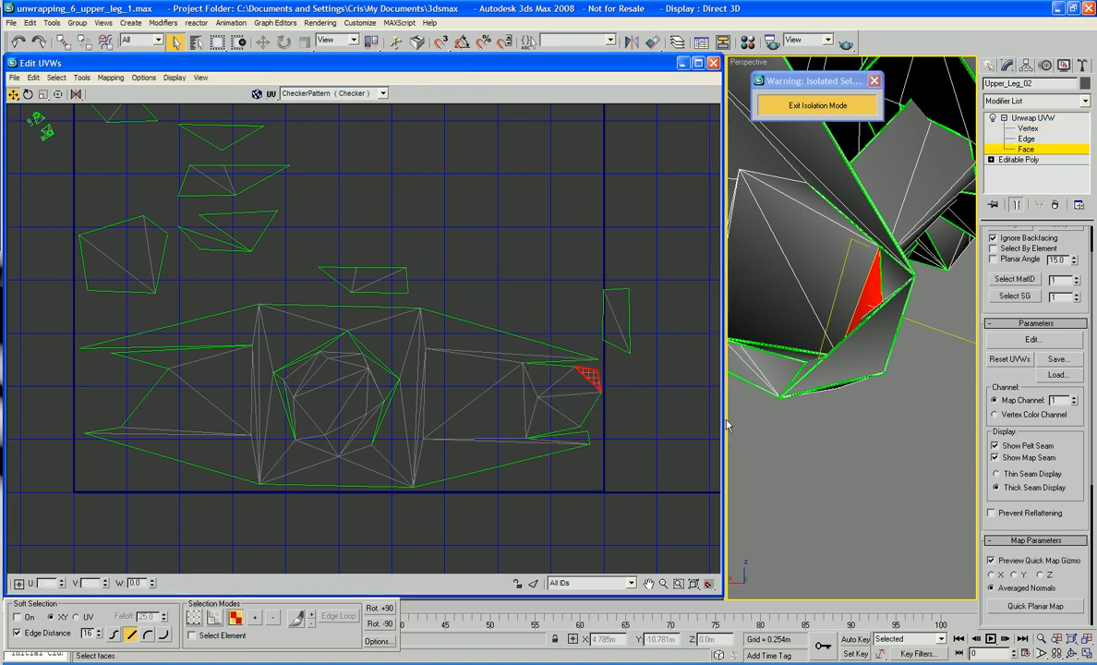
middle_click_drag(813, 278, 876, 303, "alt")
left_click(857, 296)
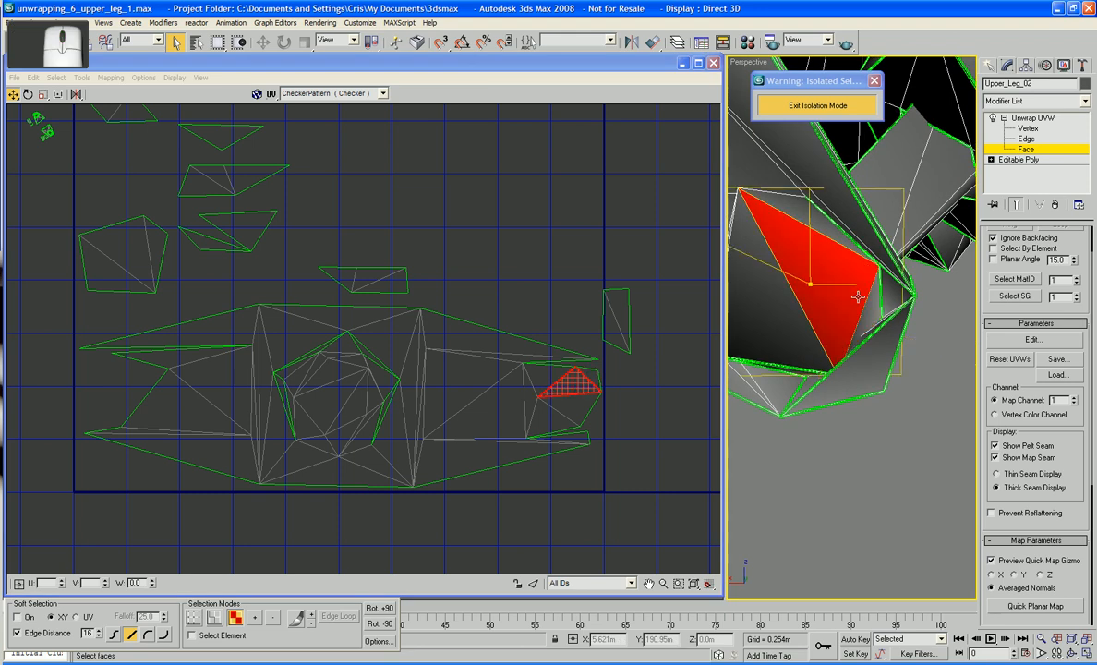
left_click(592, 371)
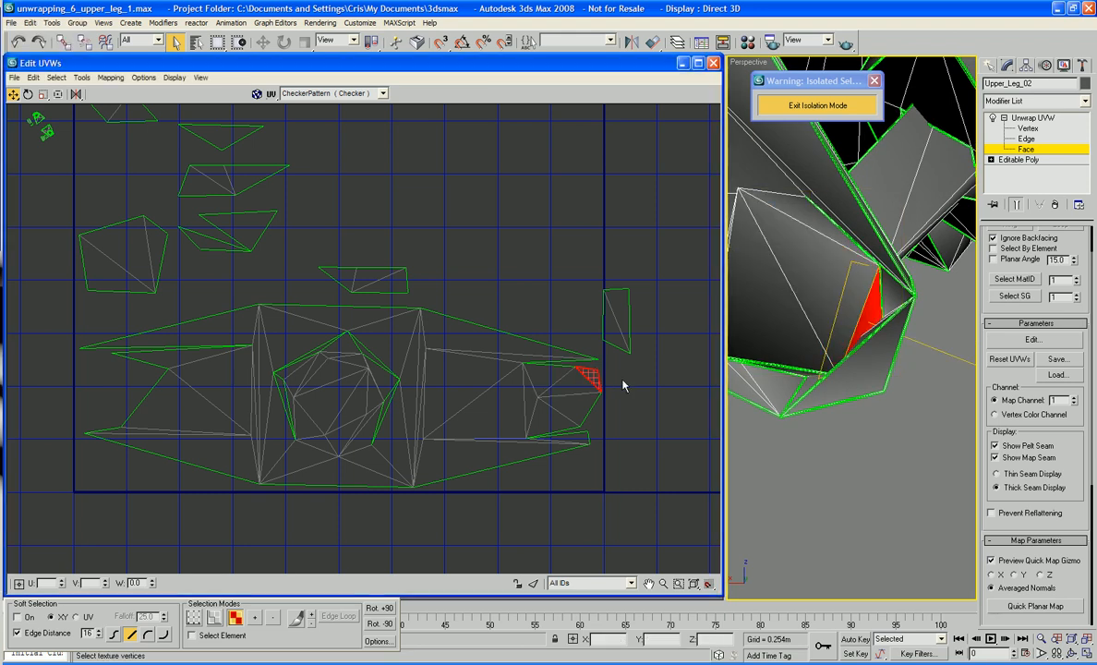
scroll(628, 386, "up", 2)
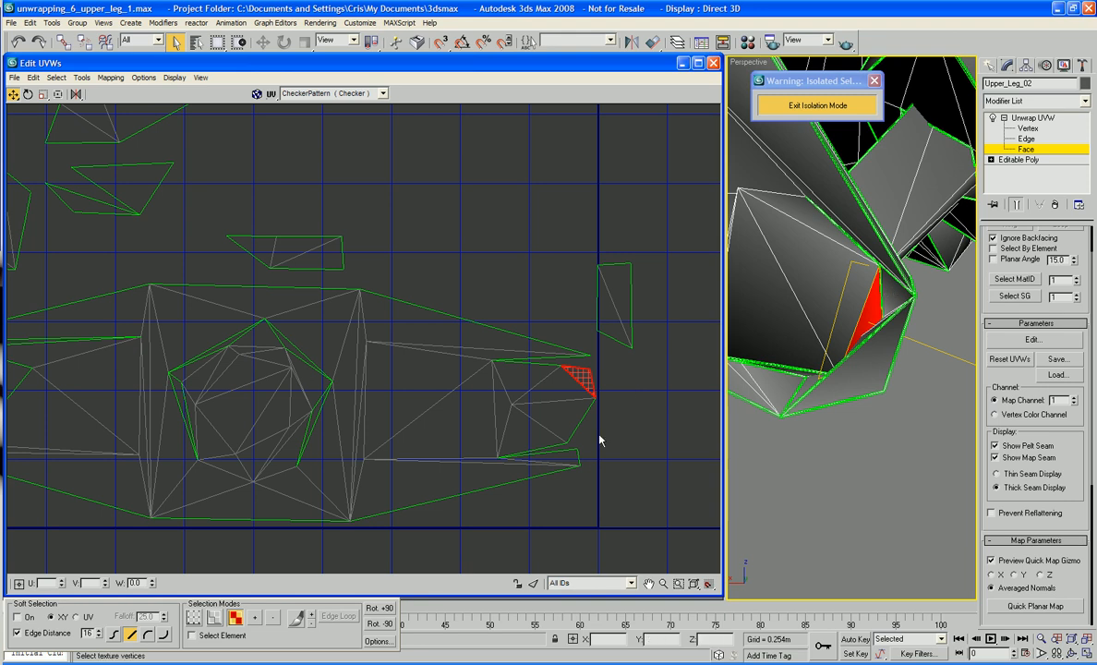
middle_click_drag(600, 440, 583, 441)
Step: Select all three faces of the UV strip adjoining the fitted triangle and move the strip into the empty space above the main shell
left_click(892, 293)
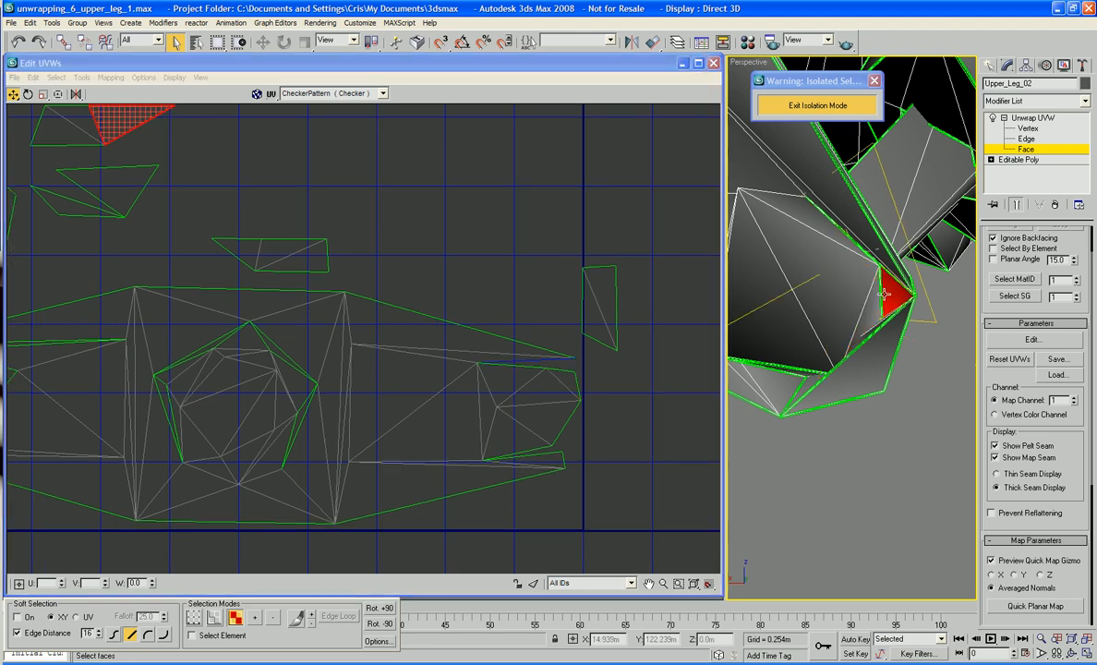
middle_click_drag(529, 411, 659, 374)
scroll(660, 374, "down", 3)
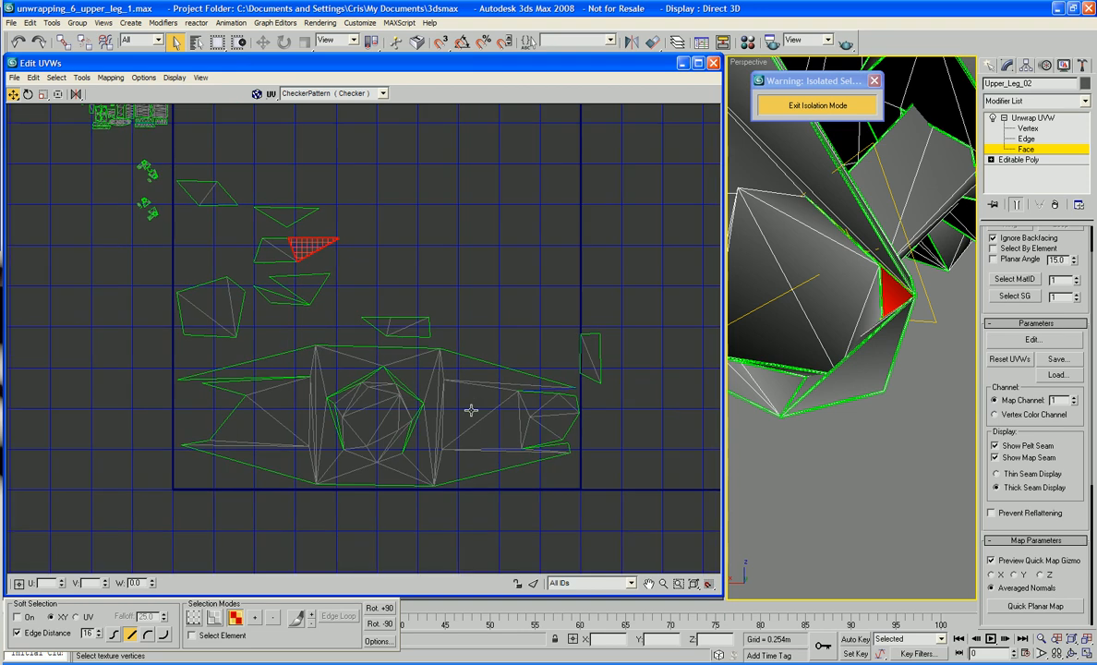
mouse_move(327, 243)
left_mouse_down()
mouse_move(314, 244)
mouse_move(340, 242)
left_mouse_up()
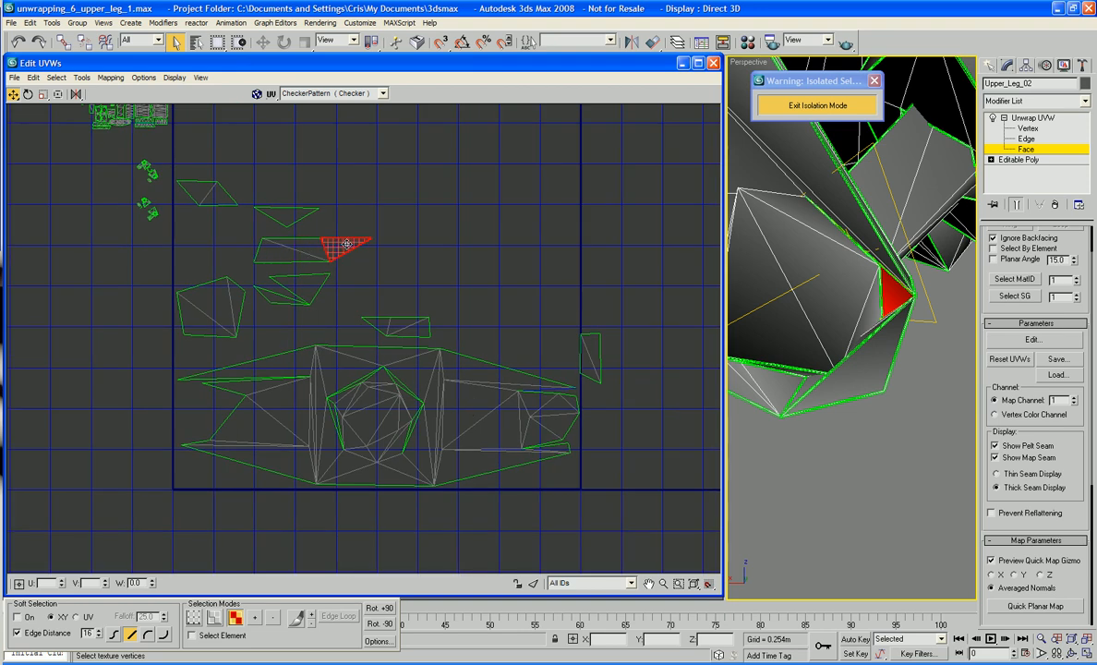
key("ctrl+z")
left_click(285, 247)
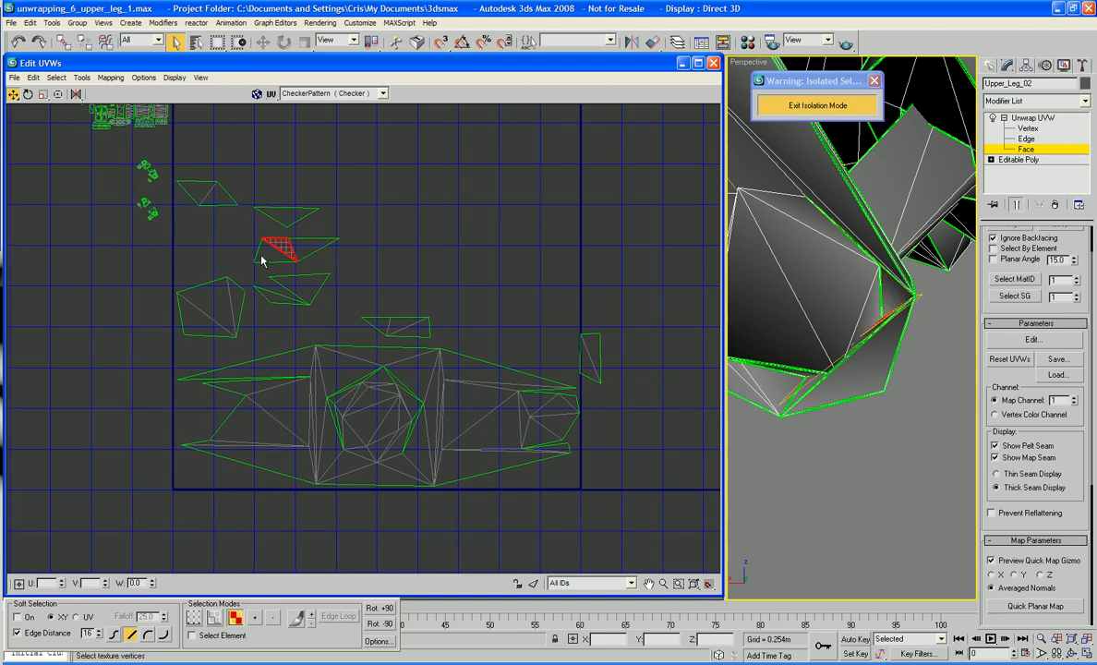
left_click(261, 257)
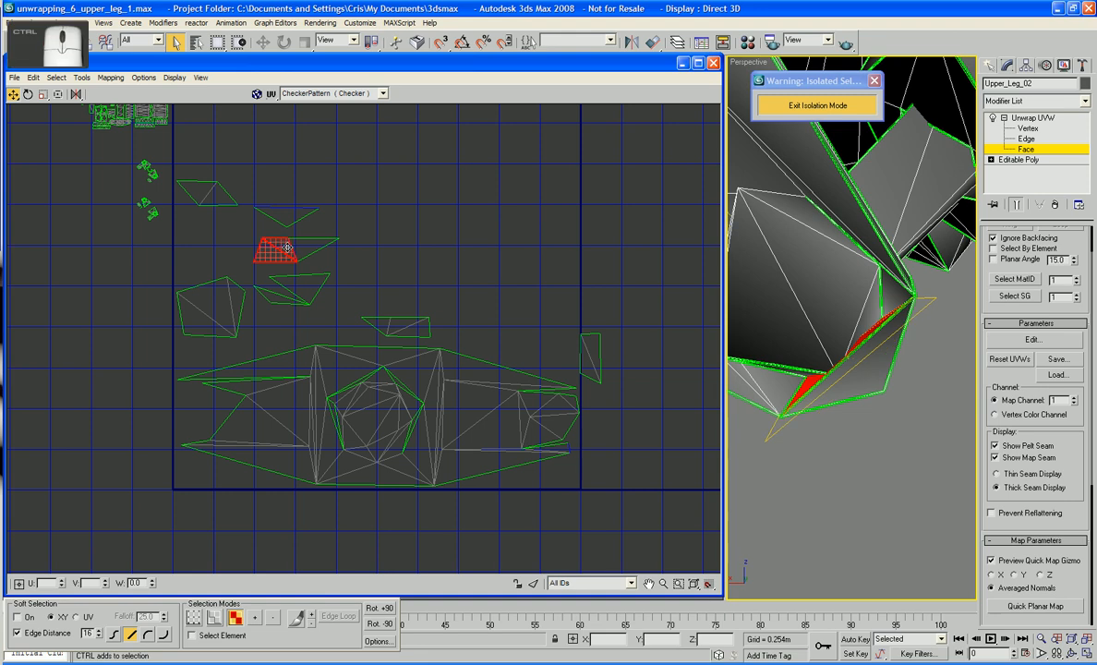
left_click(300, 248, "ctrl")
left_click_drag(286, 250, 431, 249)
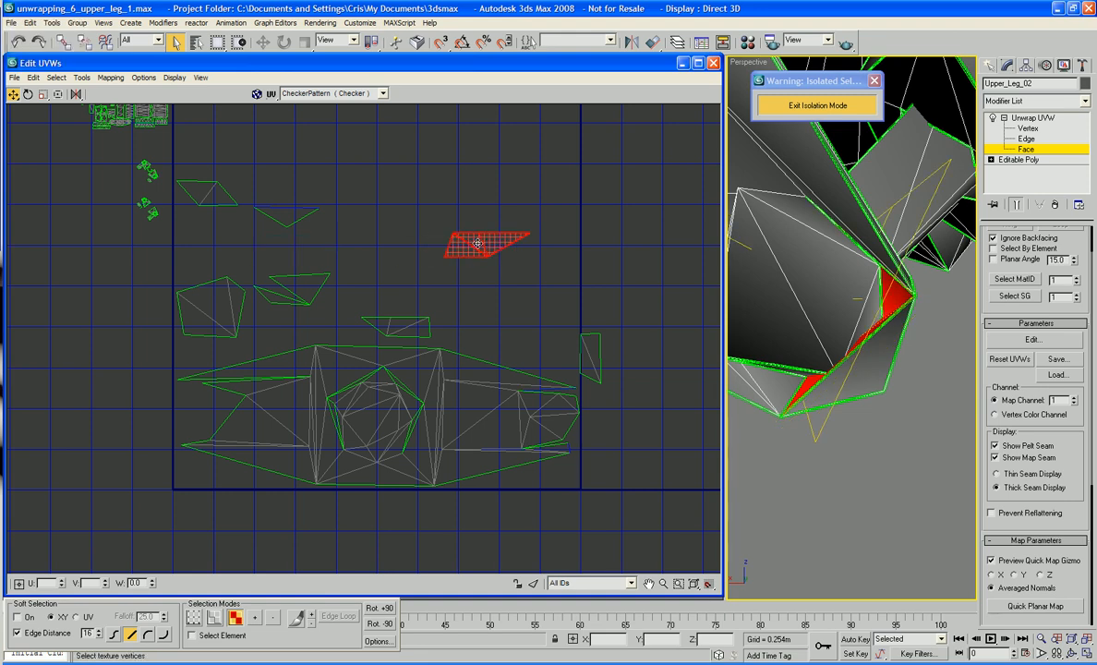
Step: Rotate the three-face strip about 90 degrees counterclockwise so its point faces up, and place it just outside the shell's cap end
right_click(472, 240)
left_click(491, 254)
left_click_drag(476, 250, 474, 346)
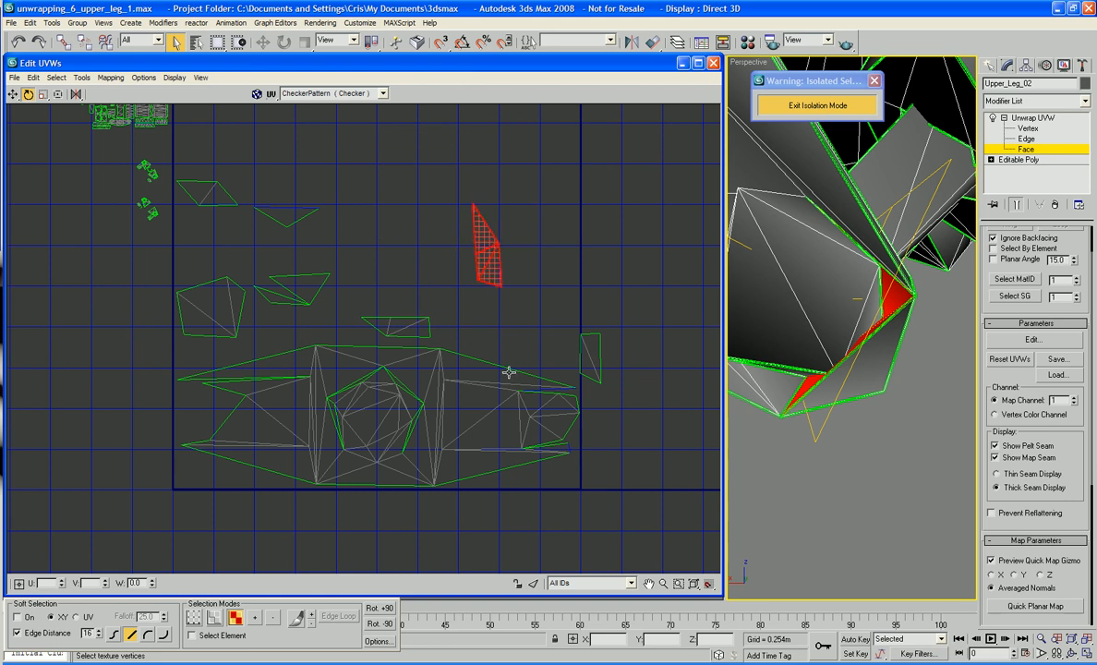
right_click(491, 268)
left_click(503, 277)
left_click_drag(490, 257, 622, 445)
left_click(643, 414)
Step: Target weld the strip's pointed upper vertex to the inner end of the slit above the cap piece
right_click(643, 415)
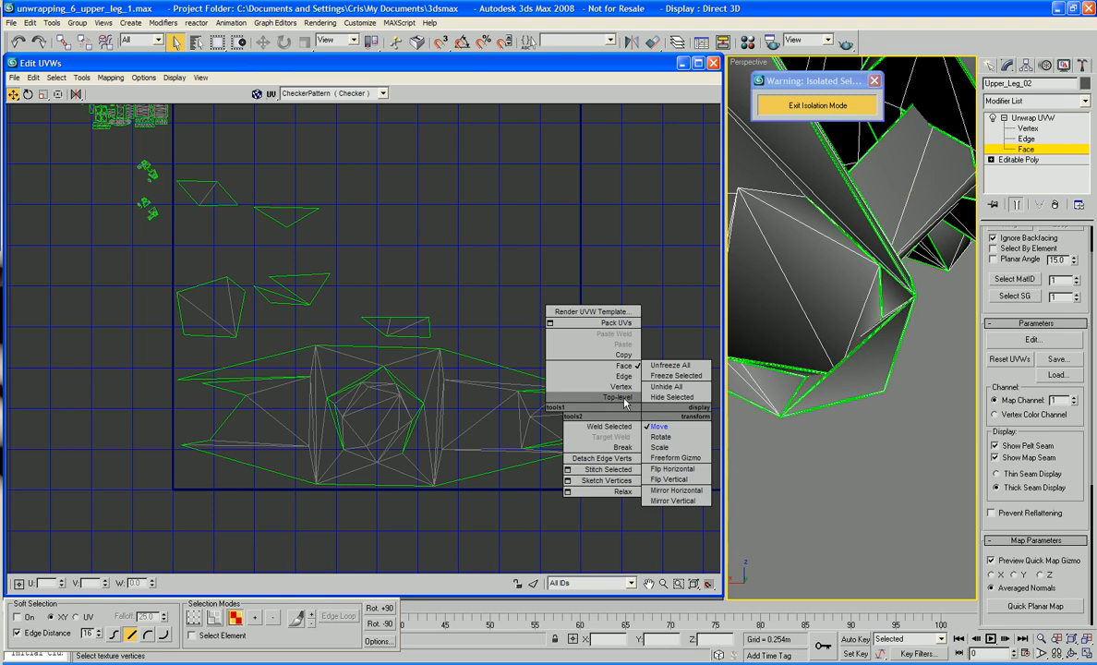
left_click(620, 395)
right_click(637, 379)
left_click(619, 415)
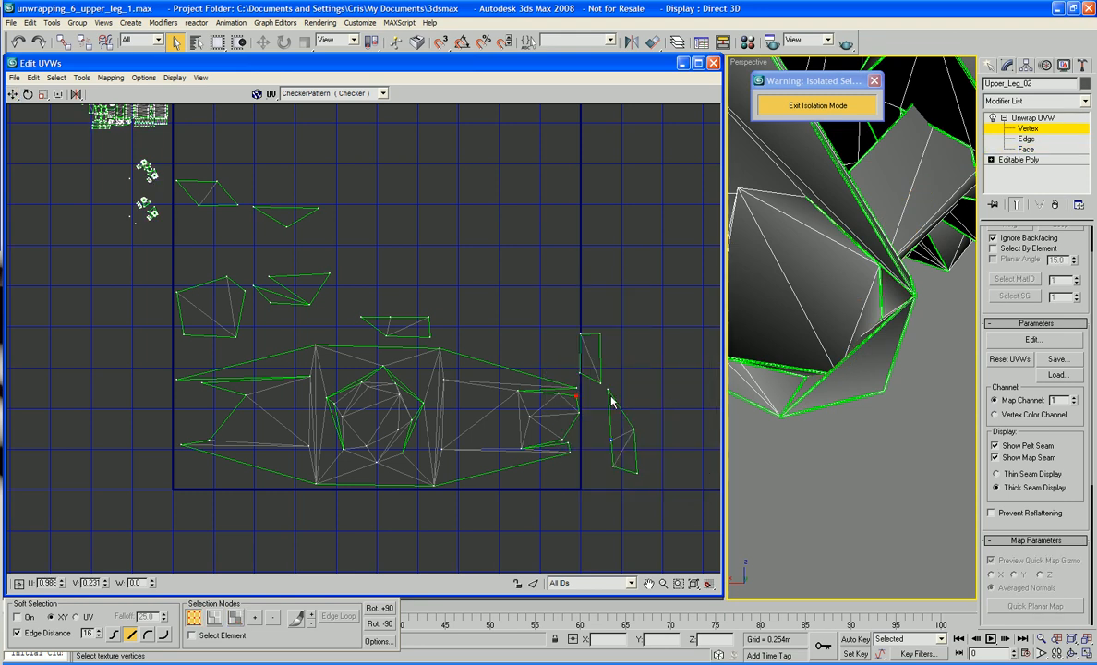
scroll(605, 391, "up", 6)
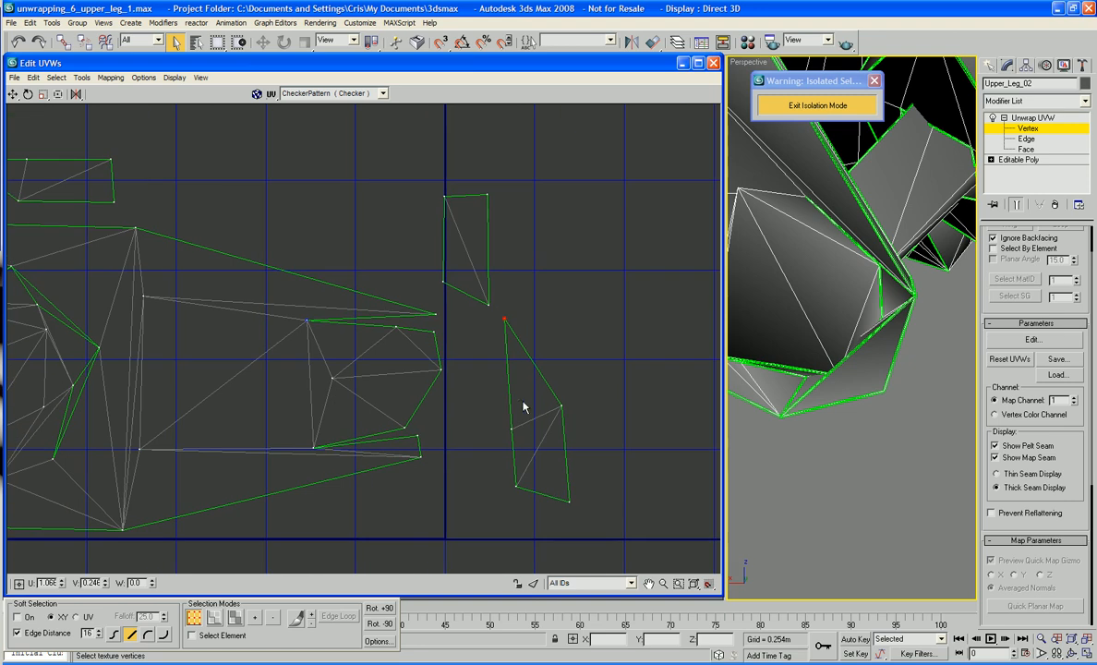
middle_click_drag(510, 399, 529, 406)
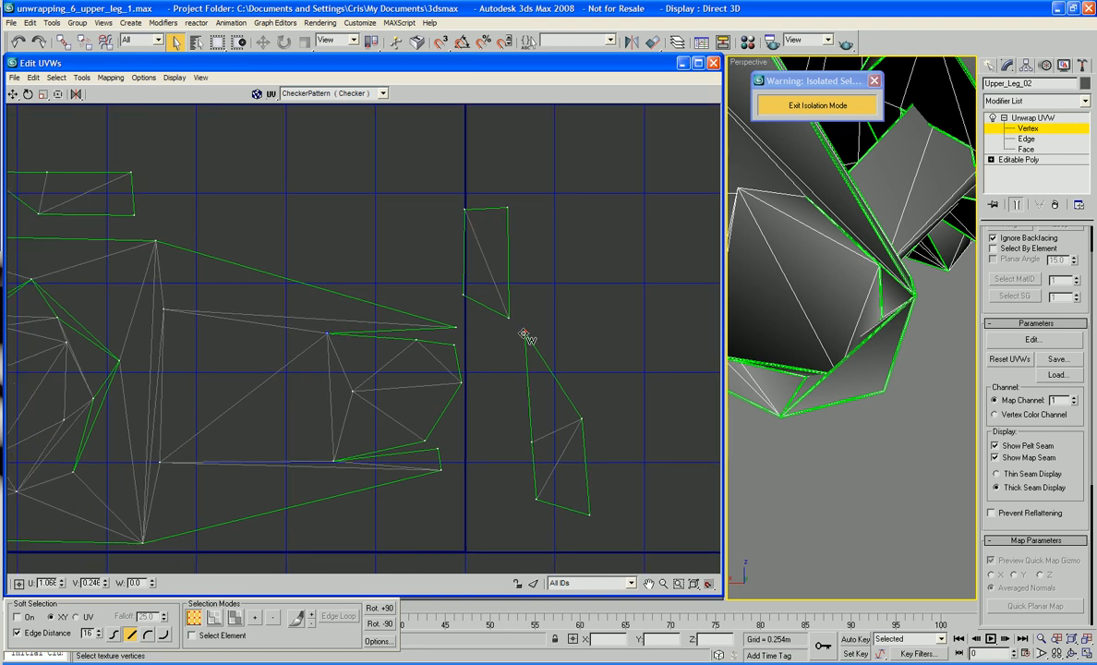
left_click_drag(523, 334, 320, 342)
scroll(342, 332, "up", 1)
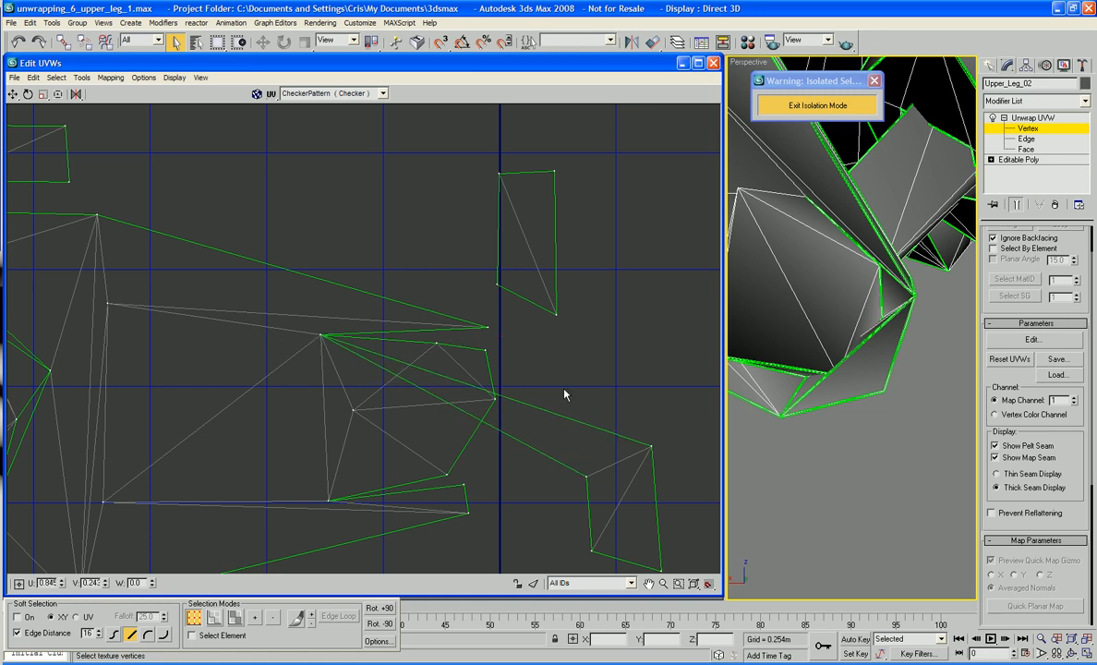
Step: Target weld the strip's middle vertices to the shell's upper tip and the cap's upper outer corner, and its lower inner vertex to the lower tab
left_click_drag(650, 445, 488, 327)
left_click_drag(586, 475, 436, 353)
middle_click_drag(552, 415, 497, 362)
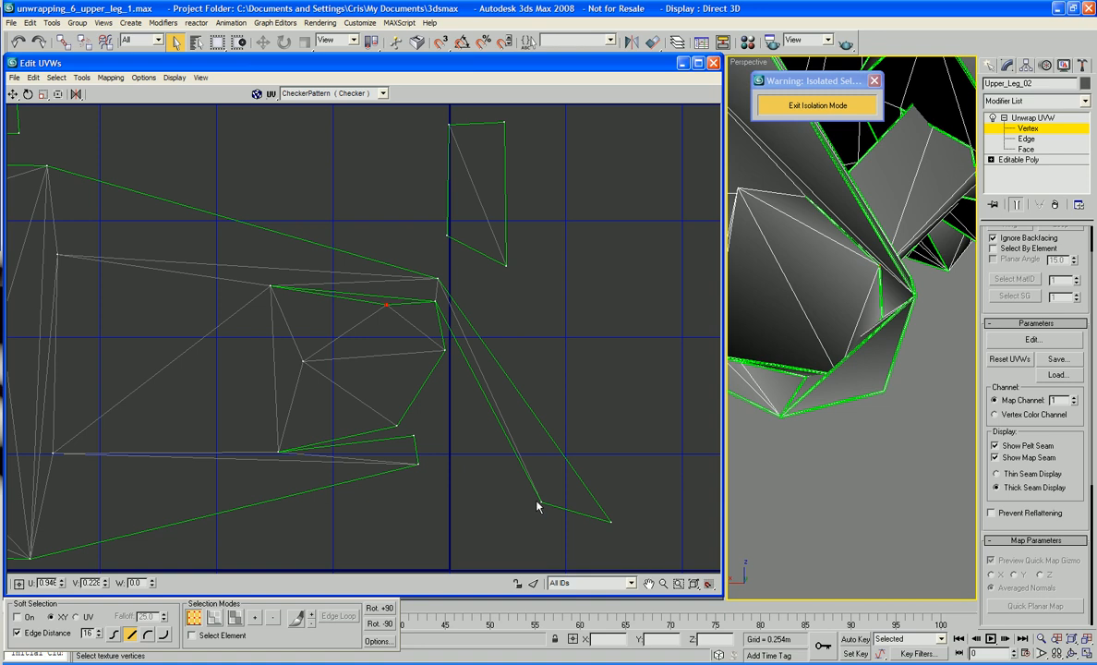
left_click_drag(543, 506, 416, 439)
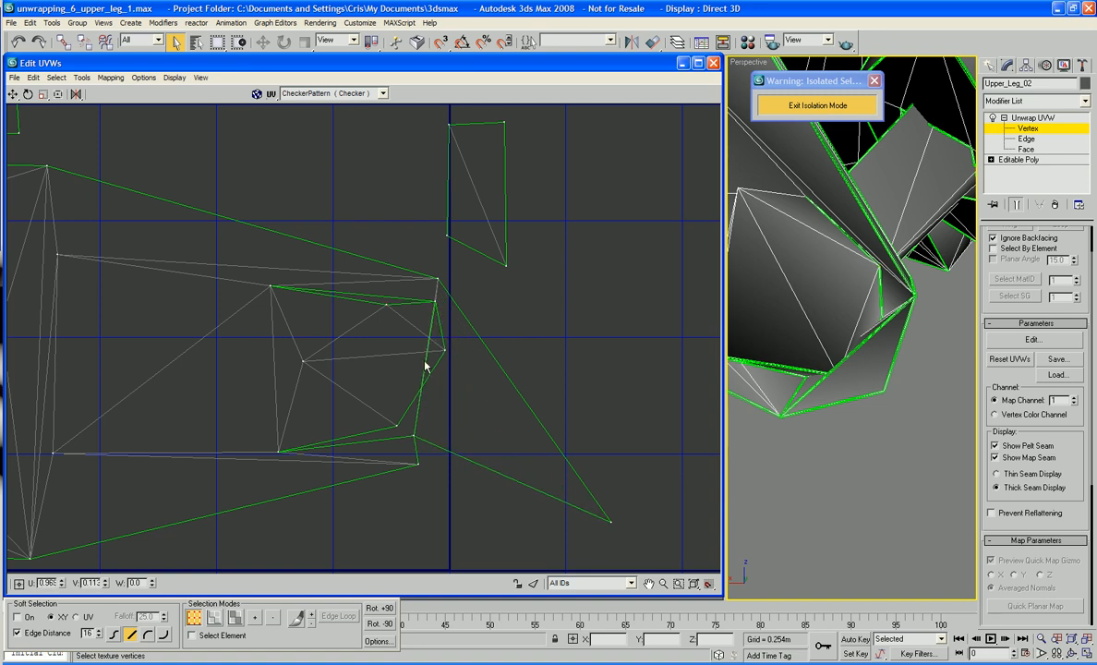
Step: Pull the cap's outermost vertex inward behind the strip and move the strip's last loose vertex close to the shell's end
left_click_drag(448, 351, 422, 357)
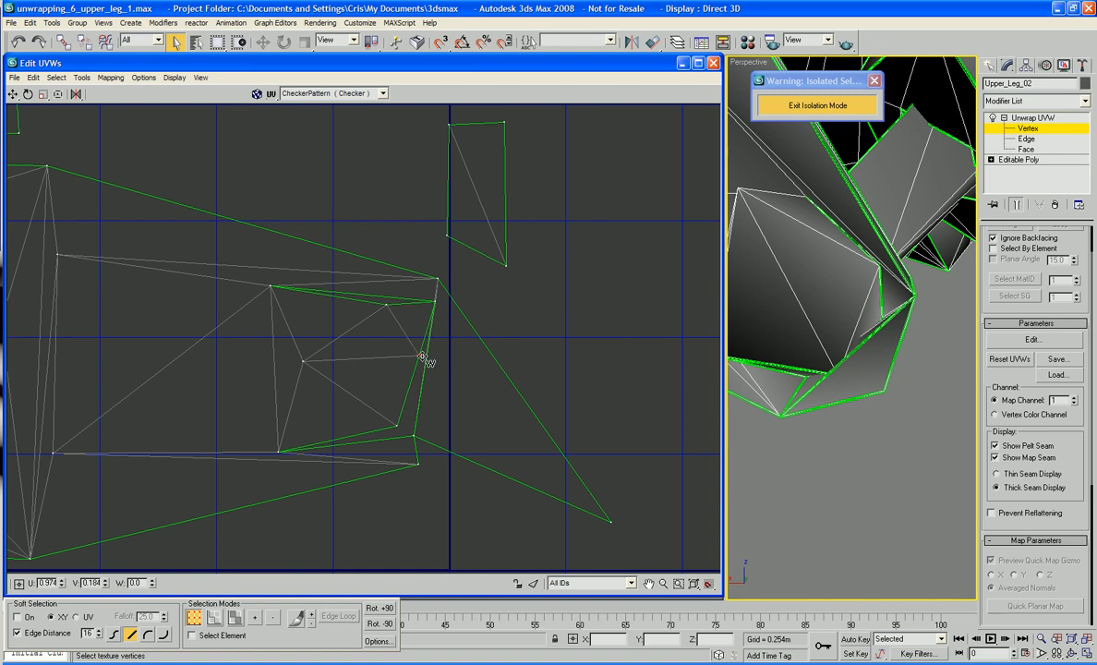
left_click(612, 521)
left_click_drag(613, 521, 467, 374)
middle_click_drag(823, 391, 853, 402, "alt")
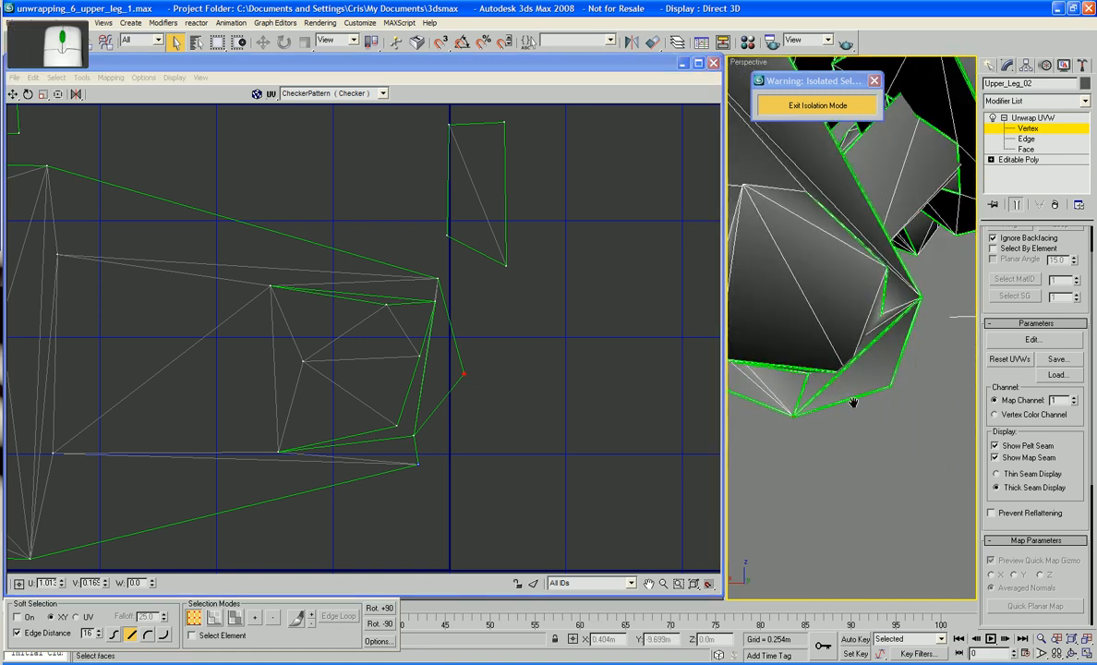
Step: Select the narrow face at the shell's outer end and examine its full extent in wireframe on the 3D model
left_click(644, 338)
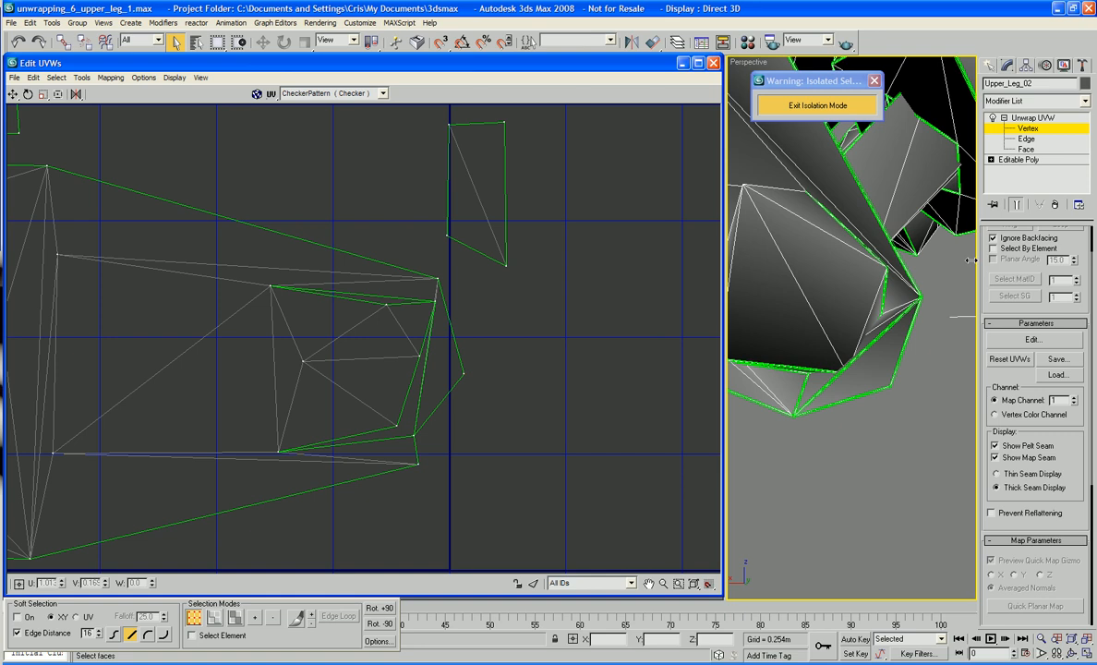
left_click(1027, 150)
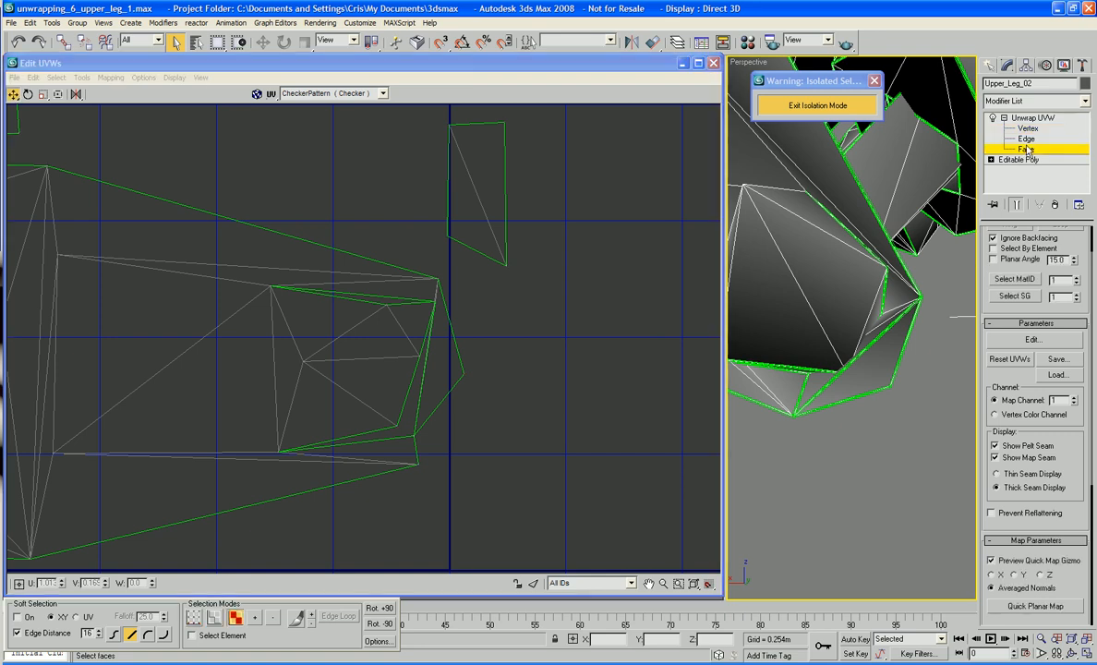
left_click(871, 354)
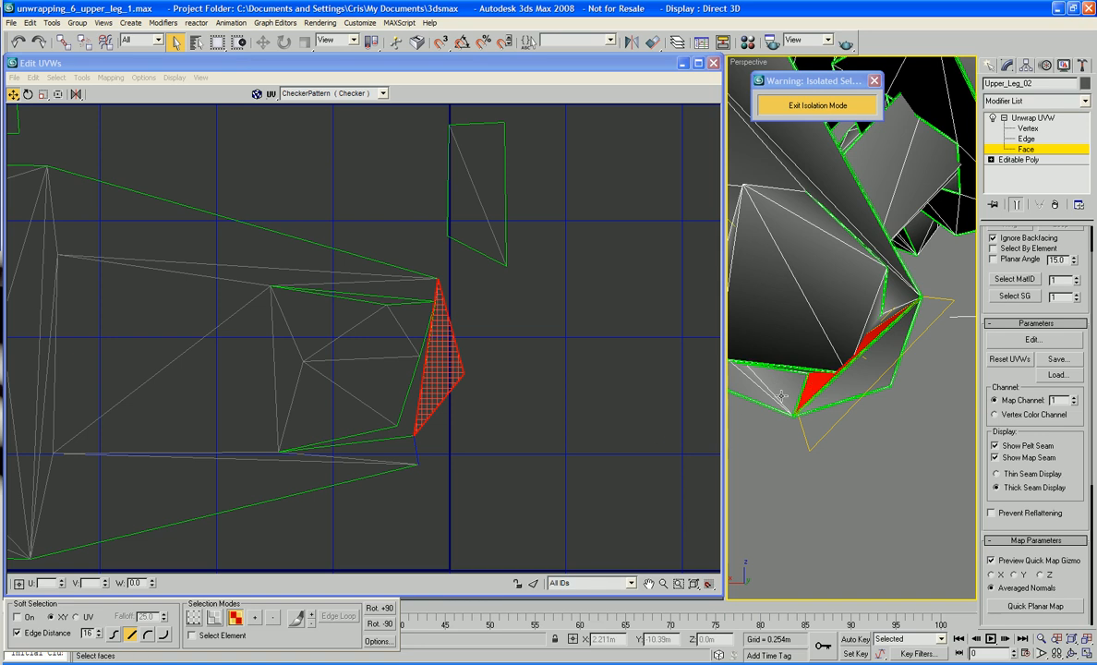
key("F3")
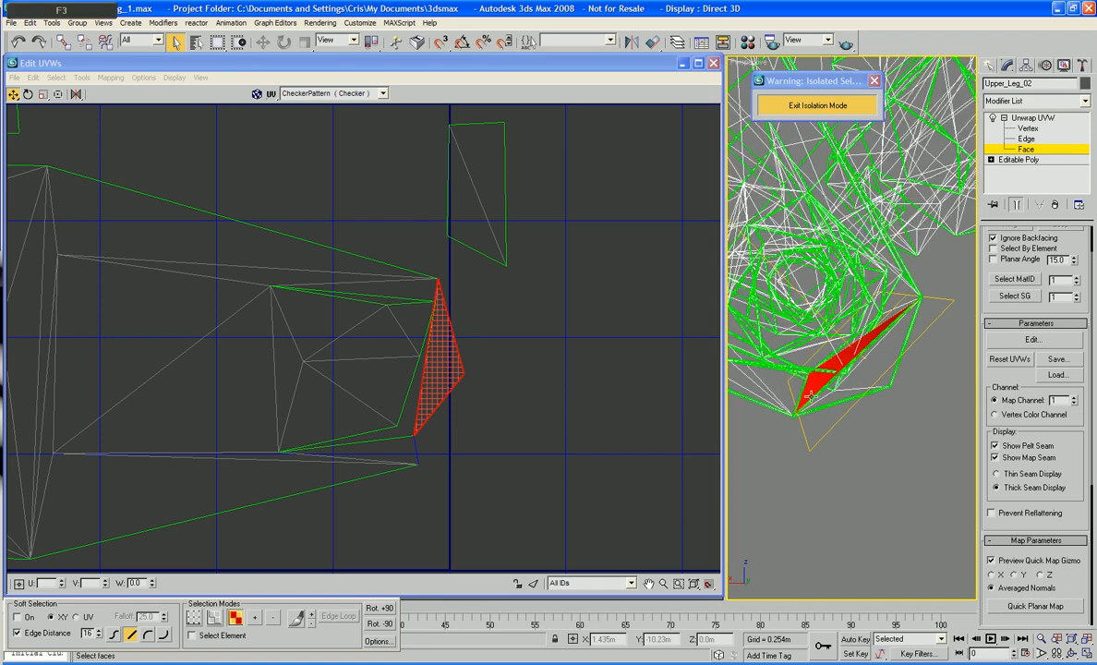
middle_click_drag(808, 398, 828, 389)
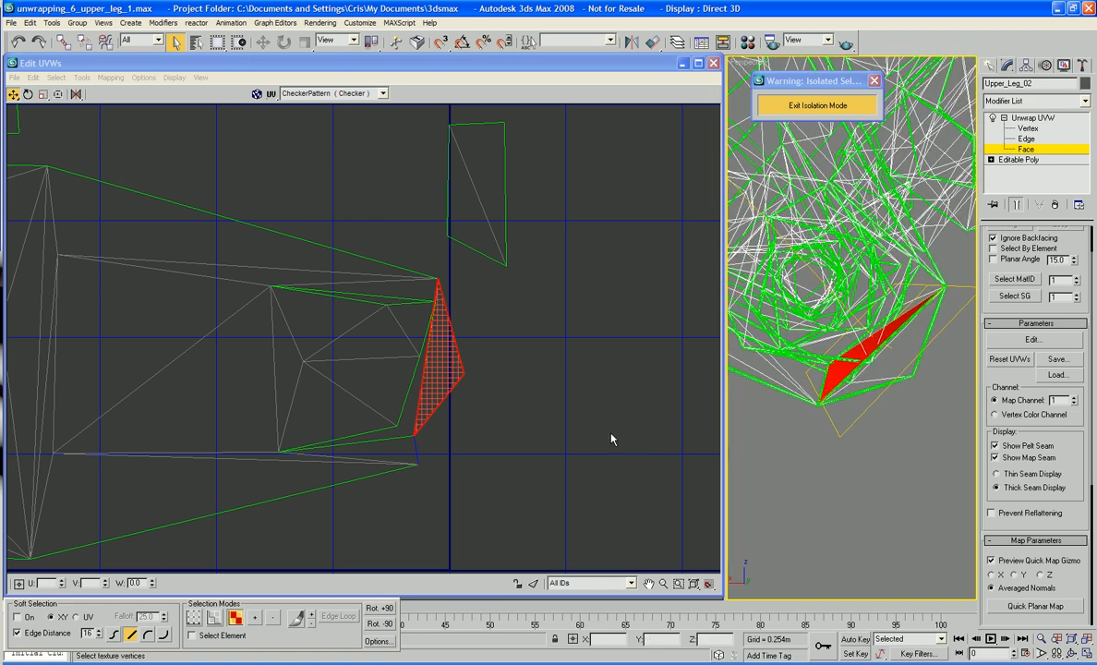
middle_click_drag(558, 434, 580, 425)
left_click(569, 427)
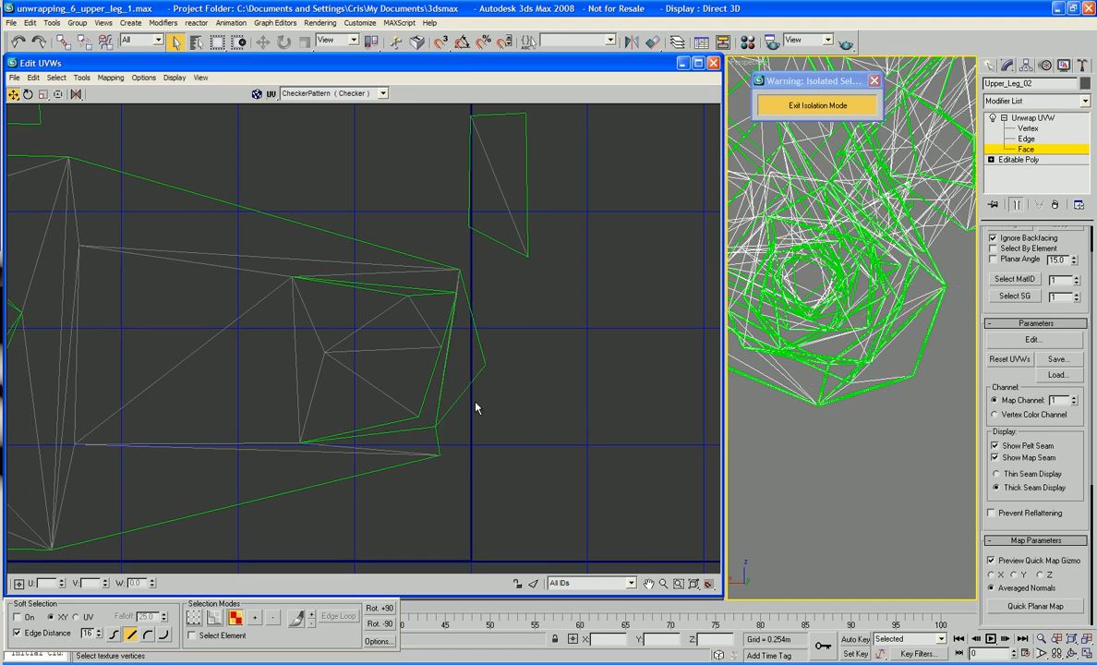
Step: Target weld the strip's last loose outer vertex to the shell's lower end corner
left_click(464, 384)
left_click(482, 417)
right_click(482, 418)
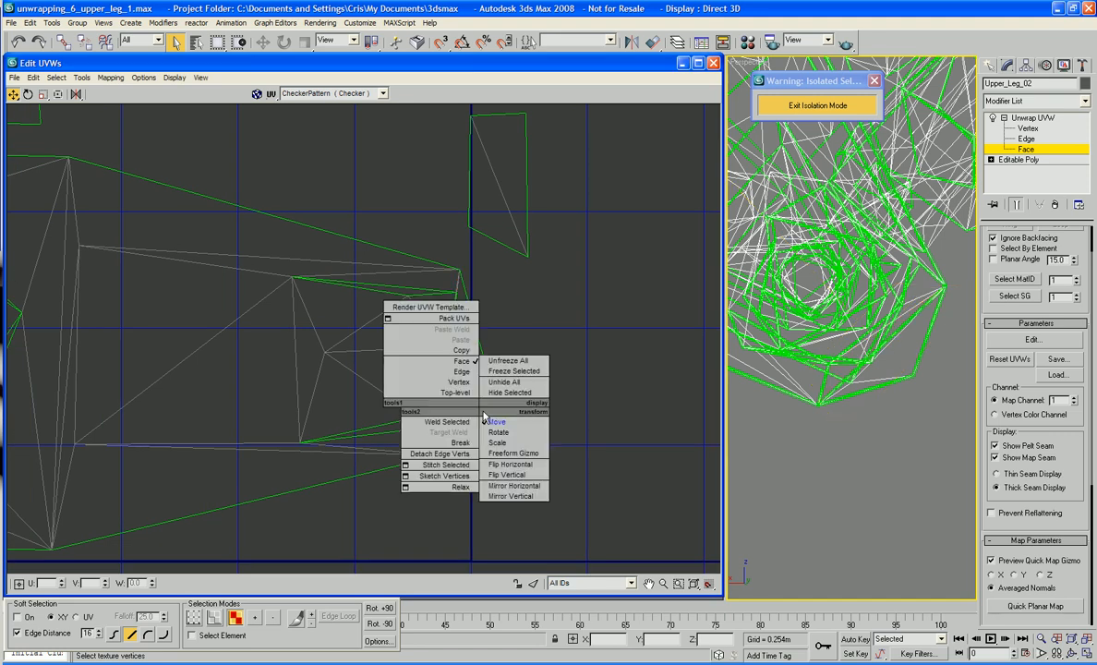
left_click(476, 379)
left_click(486, 366)
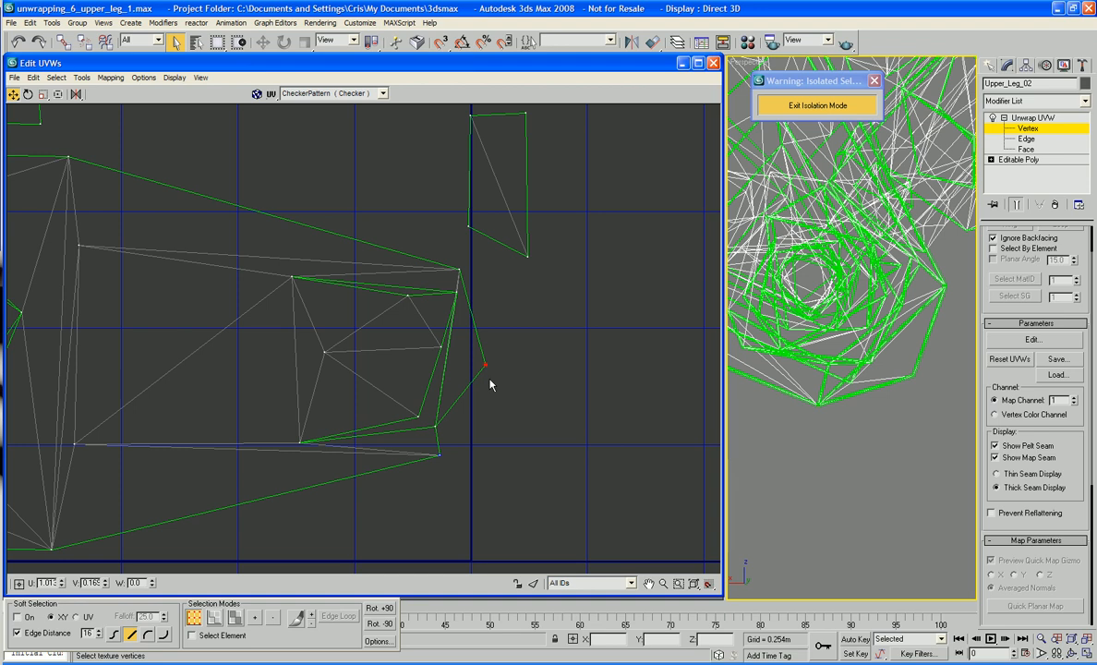
right_click(490, 385)
left_click(466, 401)
left_click_drag(484, 367, 438, 458)
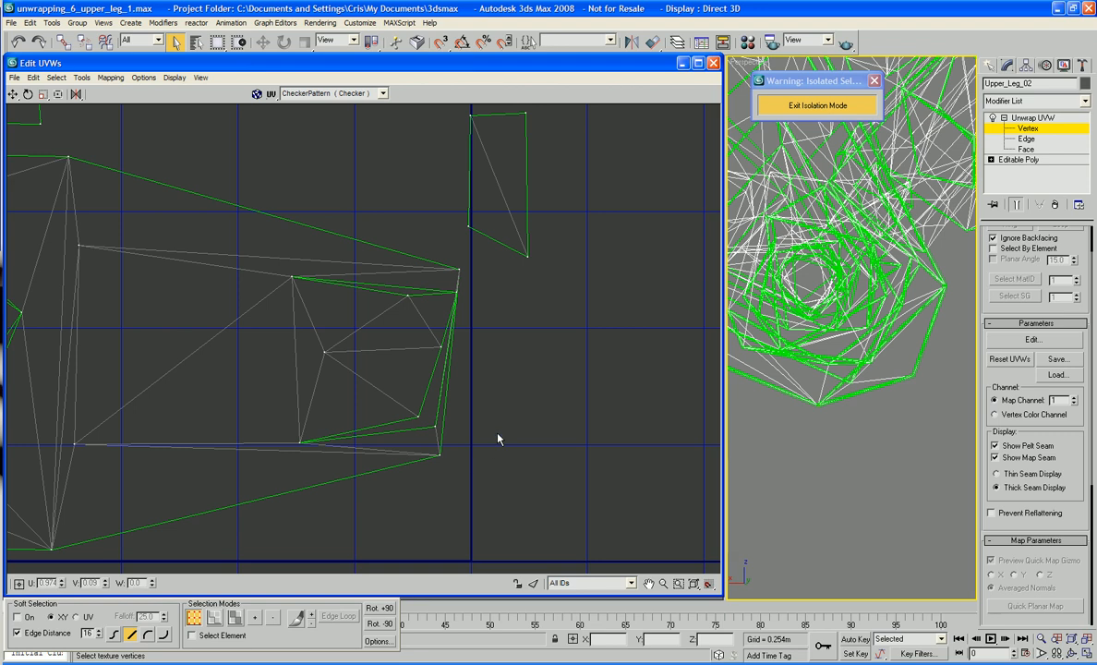
key("F3")
Step: Move the loose downward-pointing triangle from above the shell to the empty space just beyond the shell's welded cap end
right_click(455, 362)
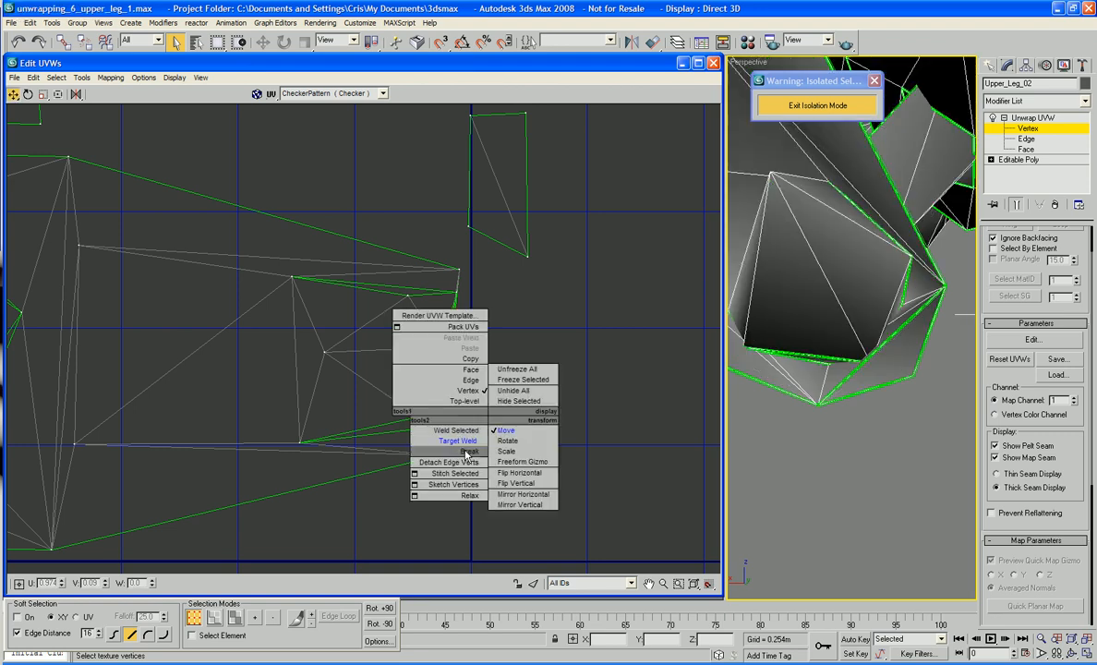
left_click(429, 349)
left_click(442, 405)
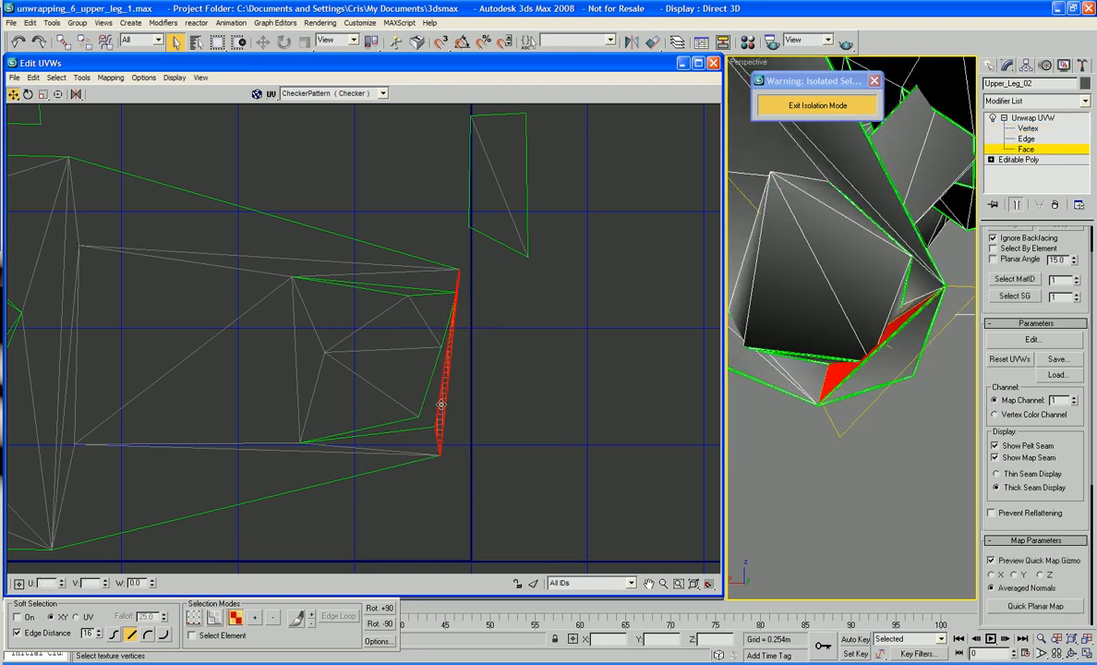
scroll(506, 381, "down", 8)
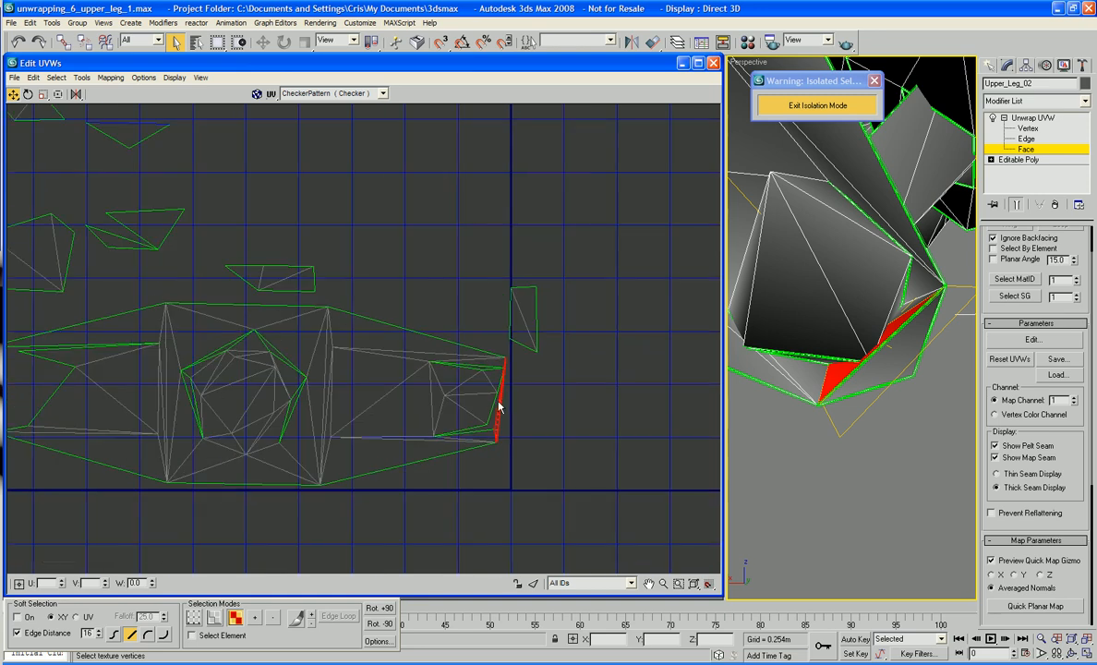
scroll(508, 437, "up", 2)
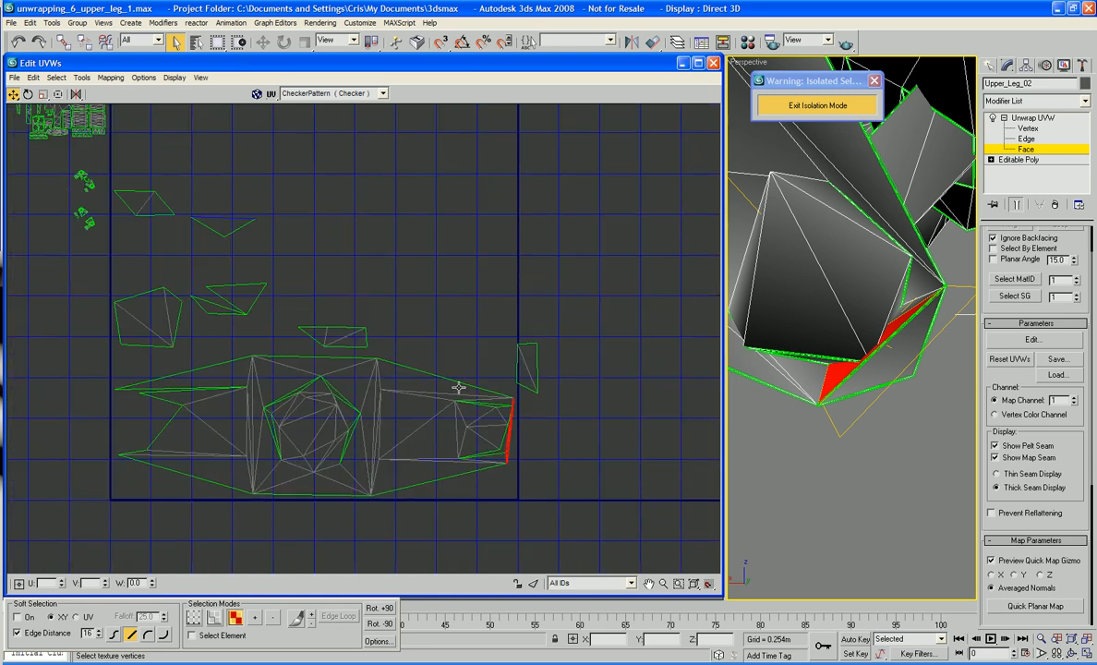
left_click(231, 225)
left_click_drag(231, 226, 560, 452)
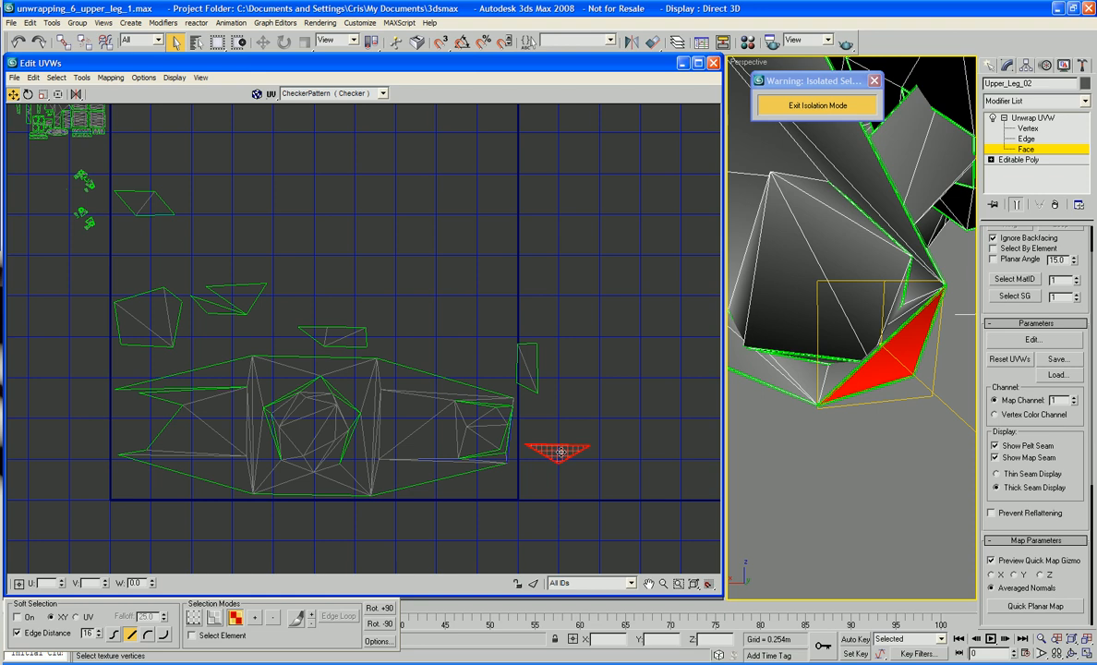
Step: Rotate the triangle about 90 degrees counterclockwise so its point faces outward, and place its long side against the shell's end
scroll(559, 449, "up", 4)
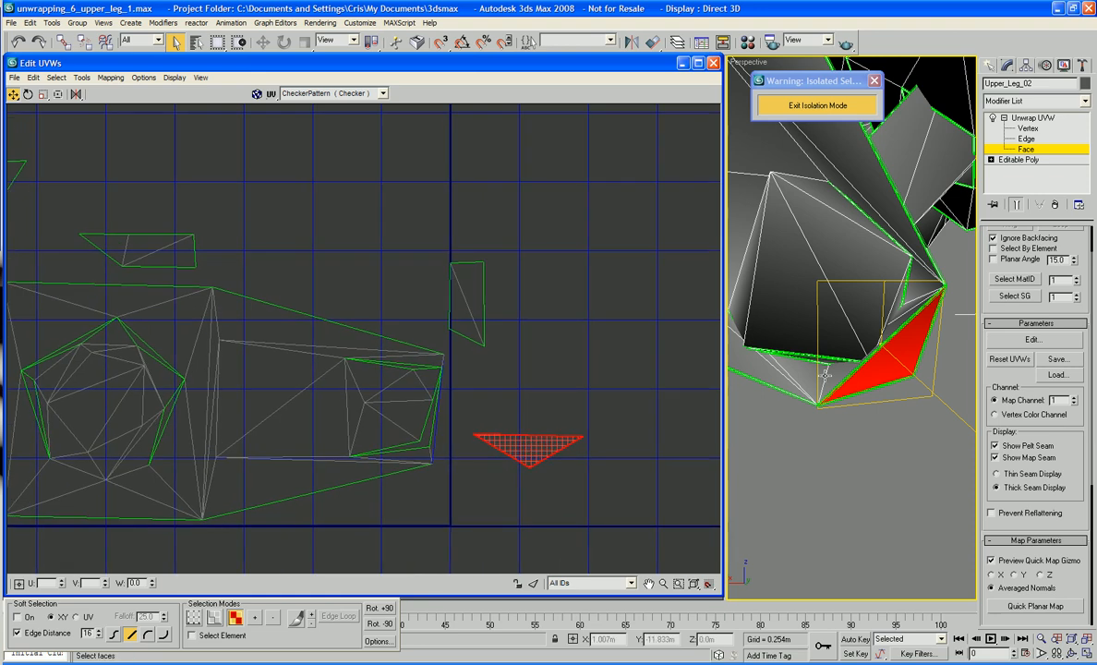
right_click(569, 466)
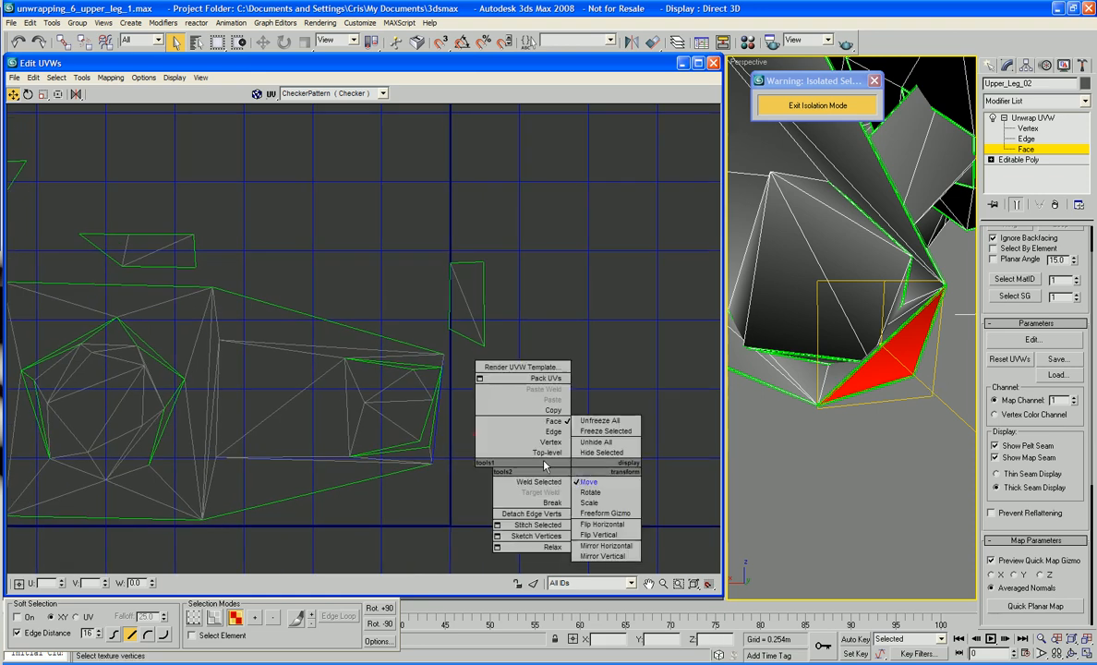
left_click(590, 492)
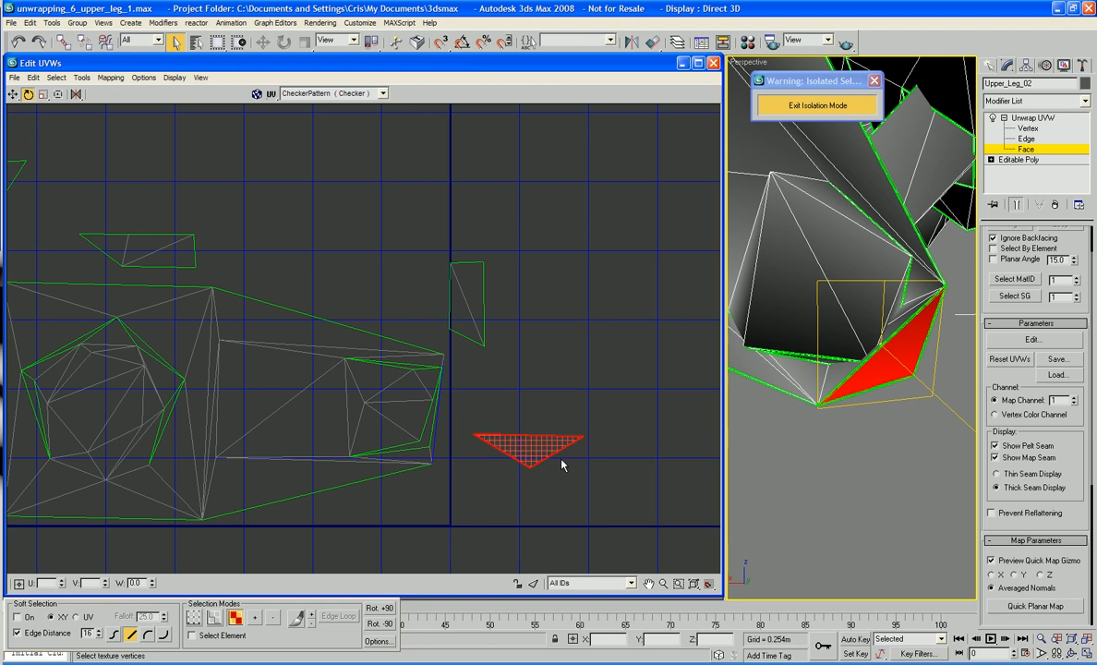
left_click_drag(504, 411, 539, 627)
right_click(526, 466)
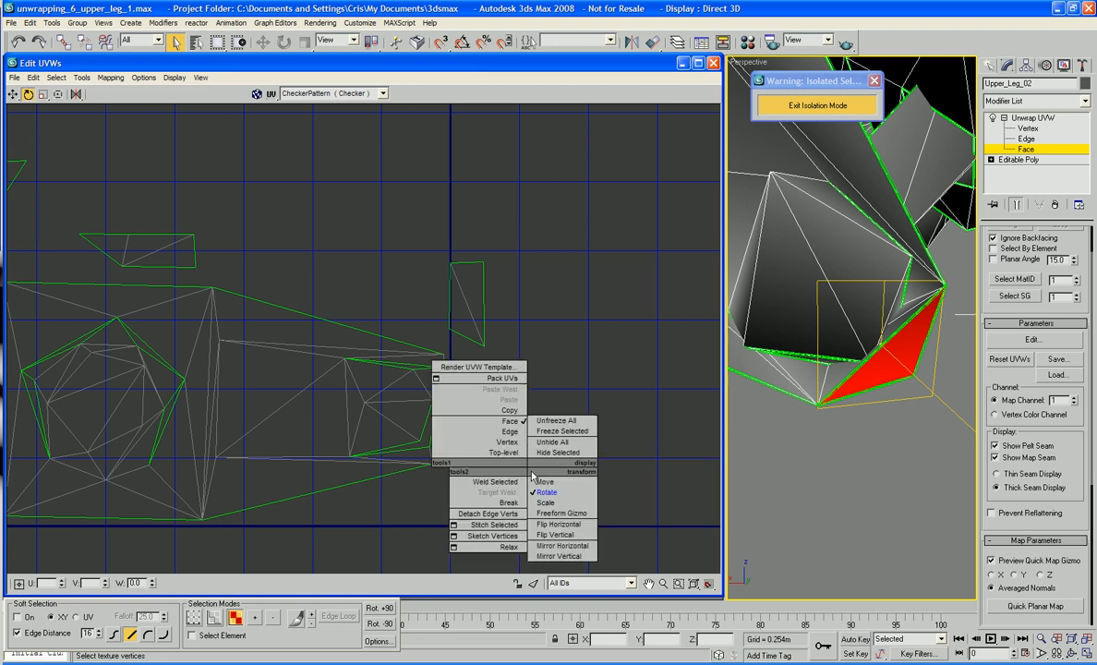
left_click(551, 486)
left_click_drag(522, 444, 457, 404)
left_click(492, 445)
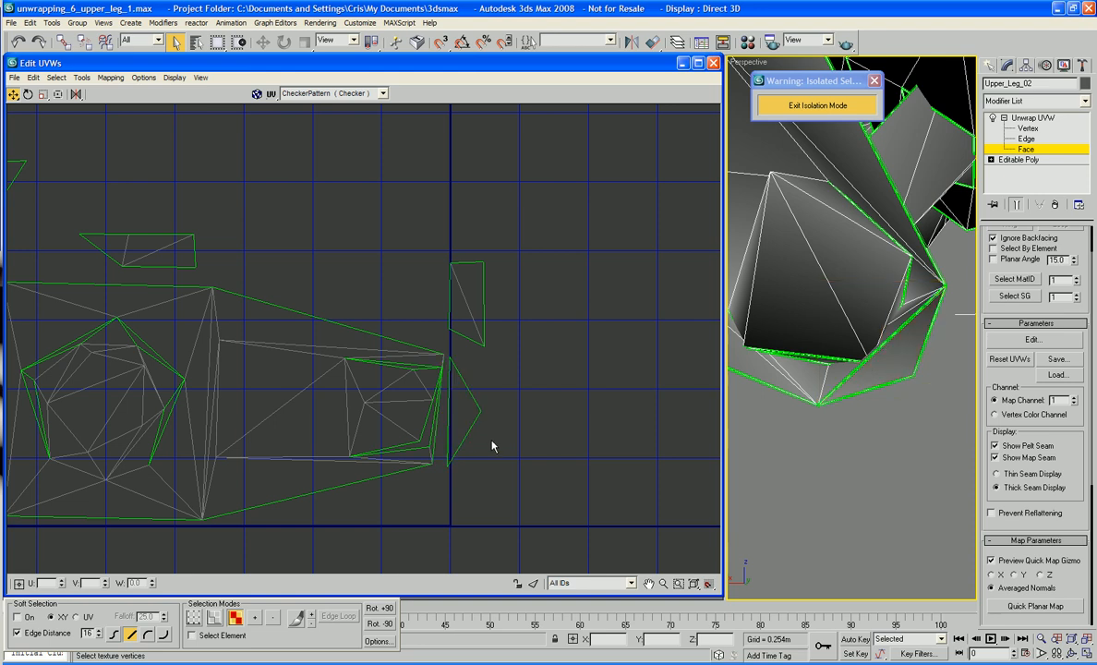
Step: Target weld the triangle's lower and upper vertices to the matching lower and upper corners of the shell's end
right_click(487, 435)
left_click(465, 412)
right_click(537, 406)
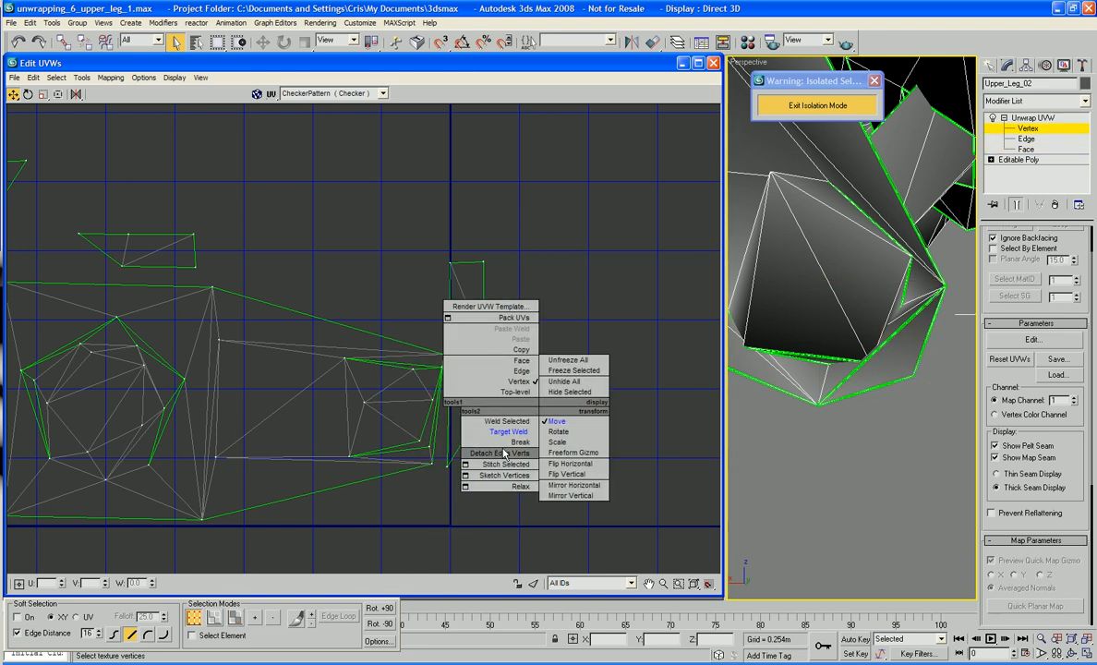
left_click(503, 434)
left_click_drag(448, 466, 432, 463)
left_click_drag(449, 355, 443, 354)
Step: Review the extended shell end, then examine where the cap's upper triangular face lies on the 3D model
scroll(555, 403, "up", 1)
middle_click_drag(500, 412, 572, 405)
scroll(555, 403, "down", 3)
scroll(571, 410, "up", 2)
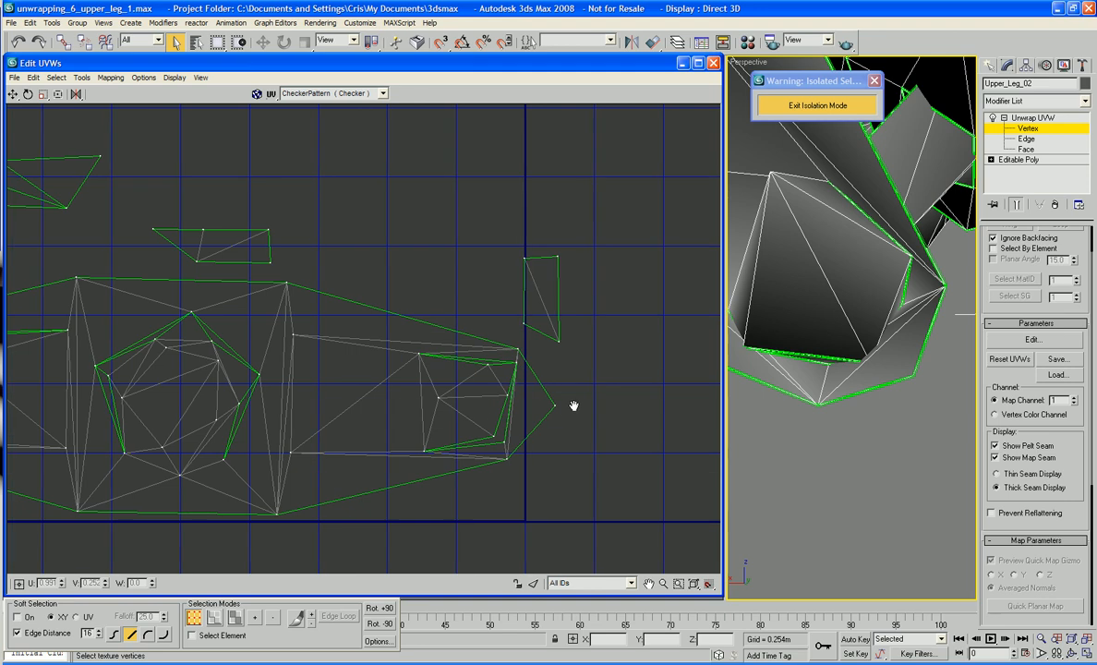
scroll(532, 388, "down", 3)
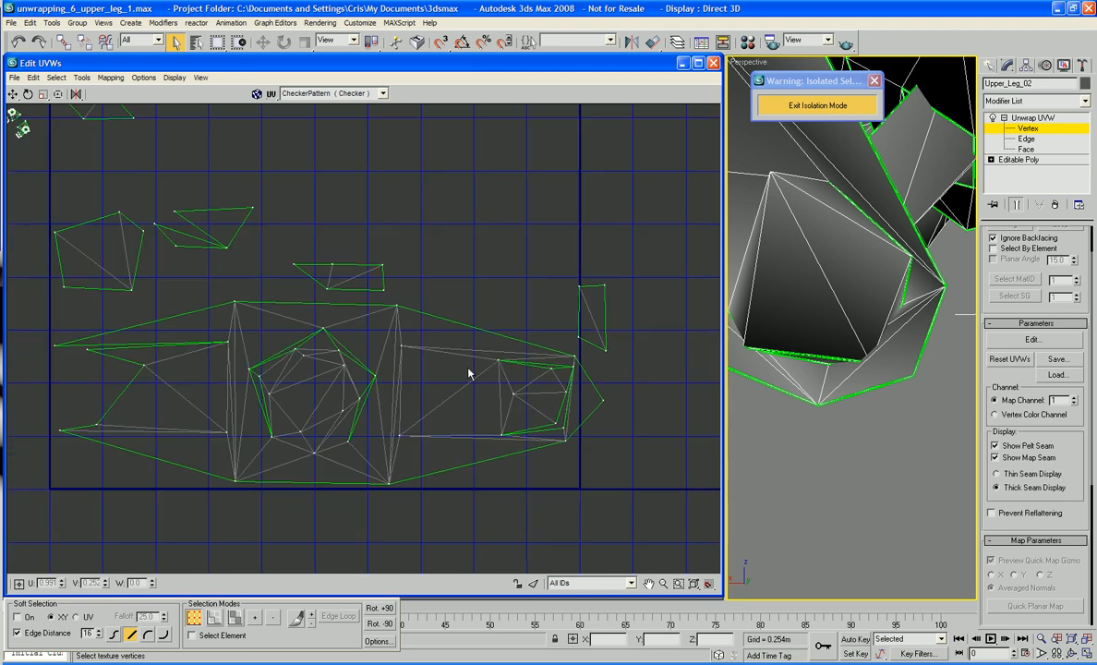
scroll(468, 386, "up", 3)
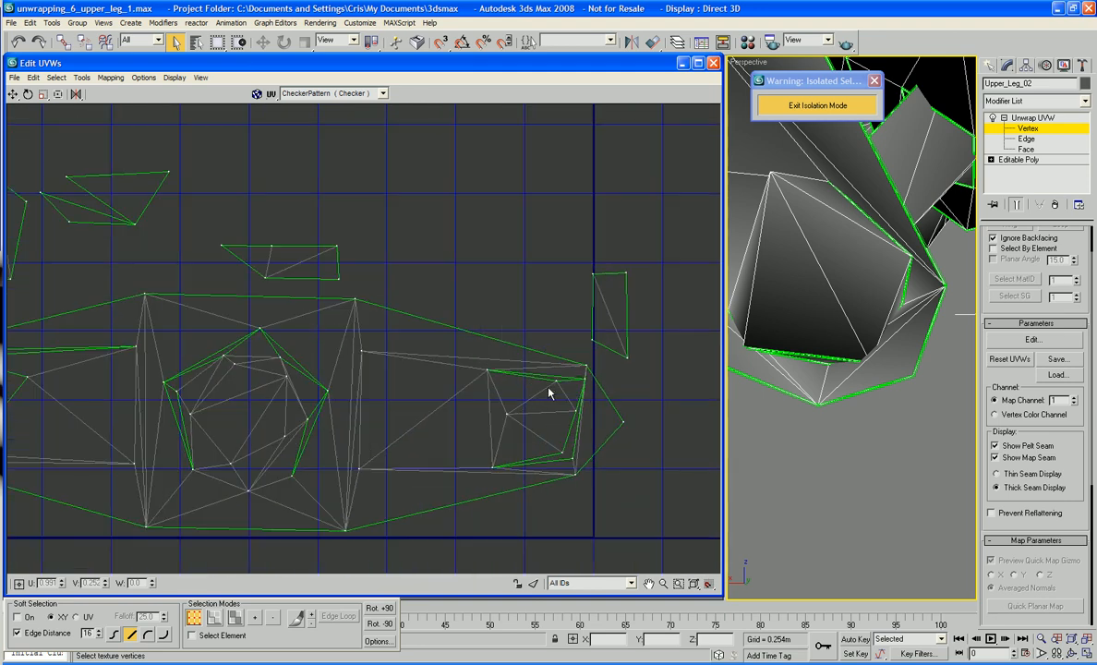
right_click(622, 394)
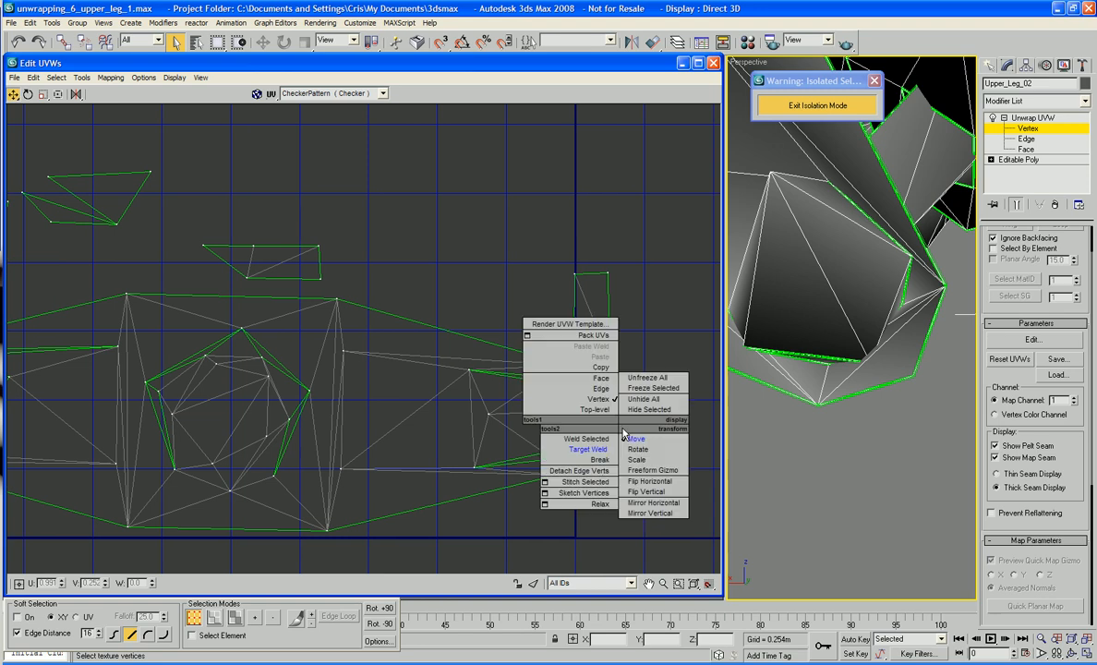
left_click(601, 379)
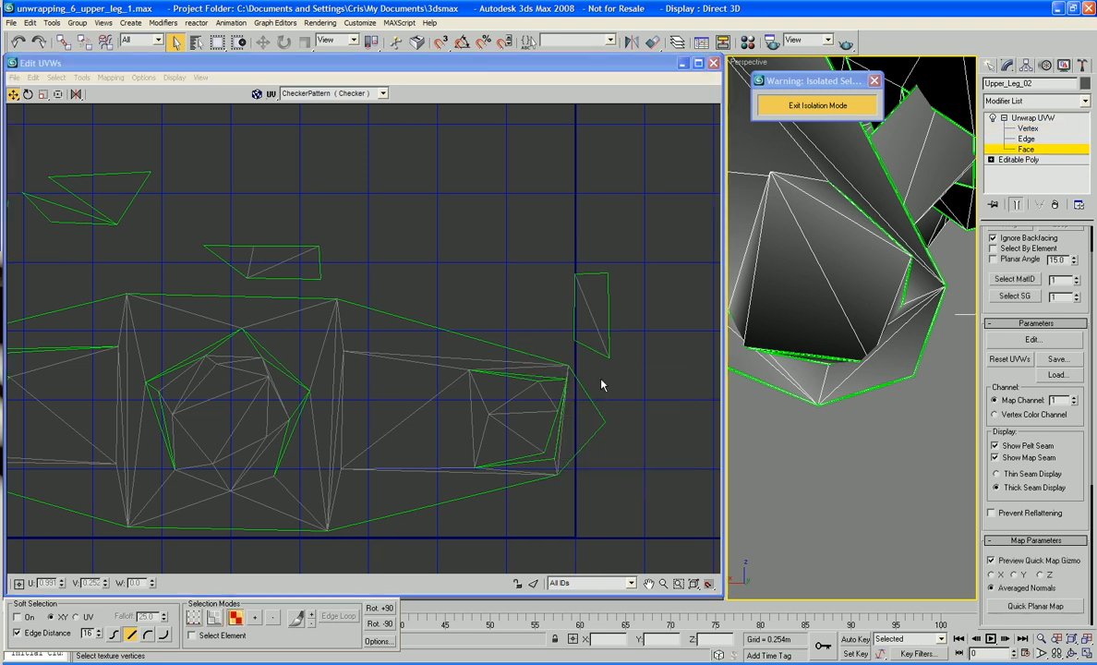
left_click(514, 386)
middle_click_drag(809, 315, 835, 326, "alt")
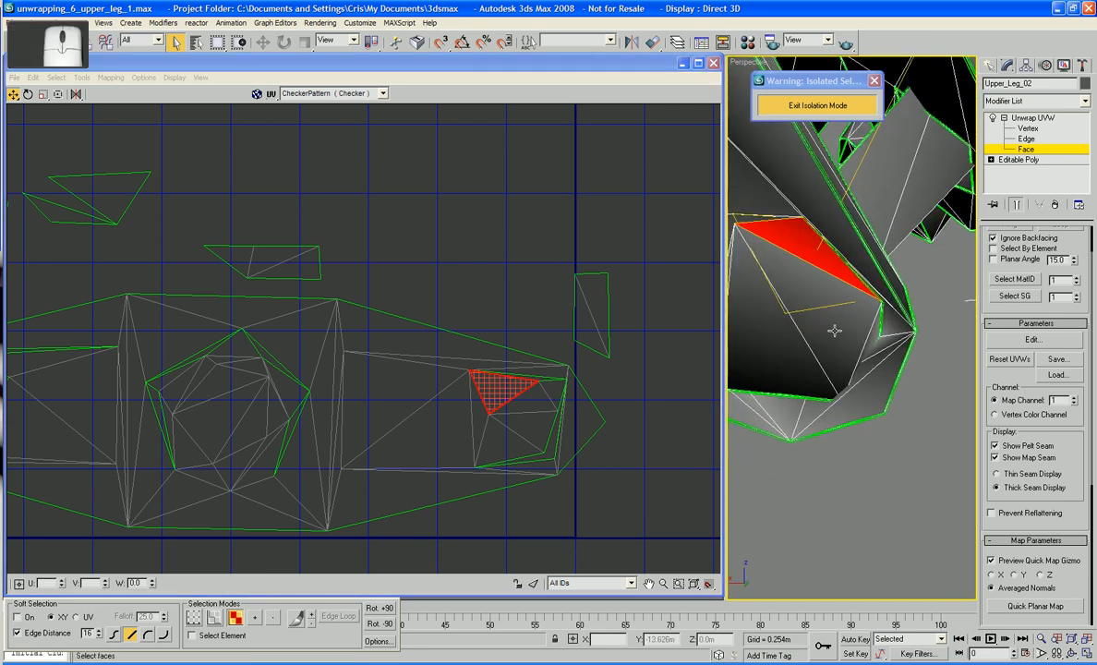
left_click(873, 289)
left_click(873, 289, "alt")
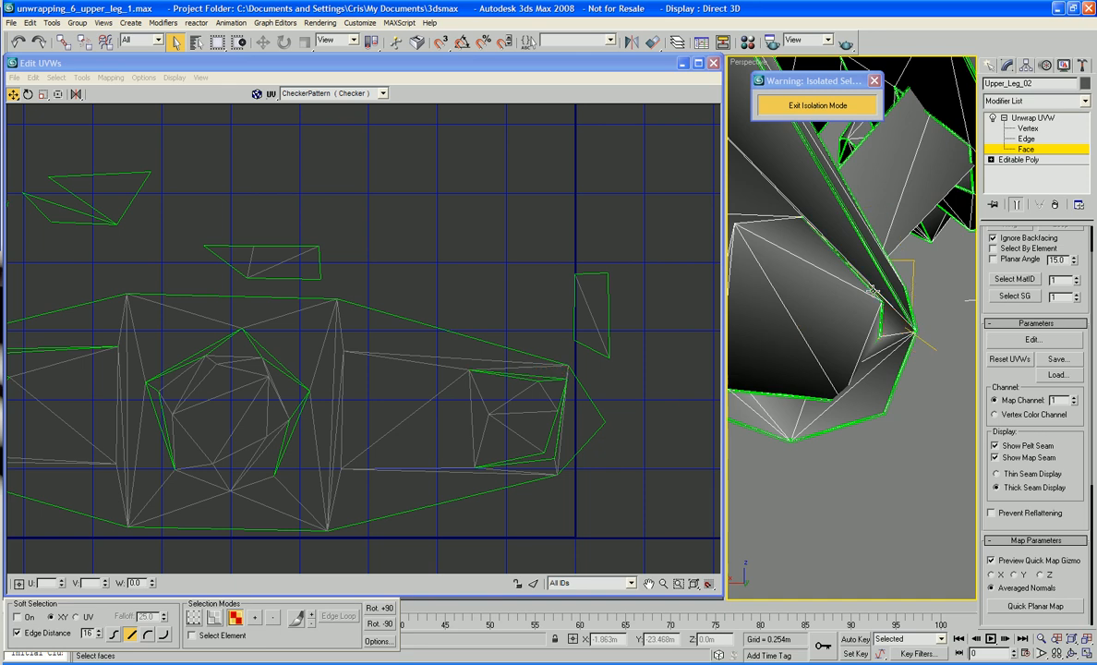
middle_click_drag(872, 294, 836, 261, "alt")
left_click(808, 242)
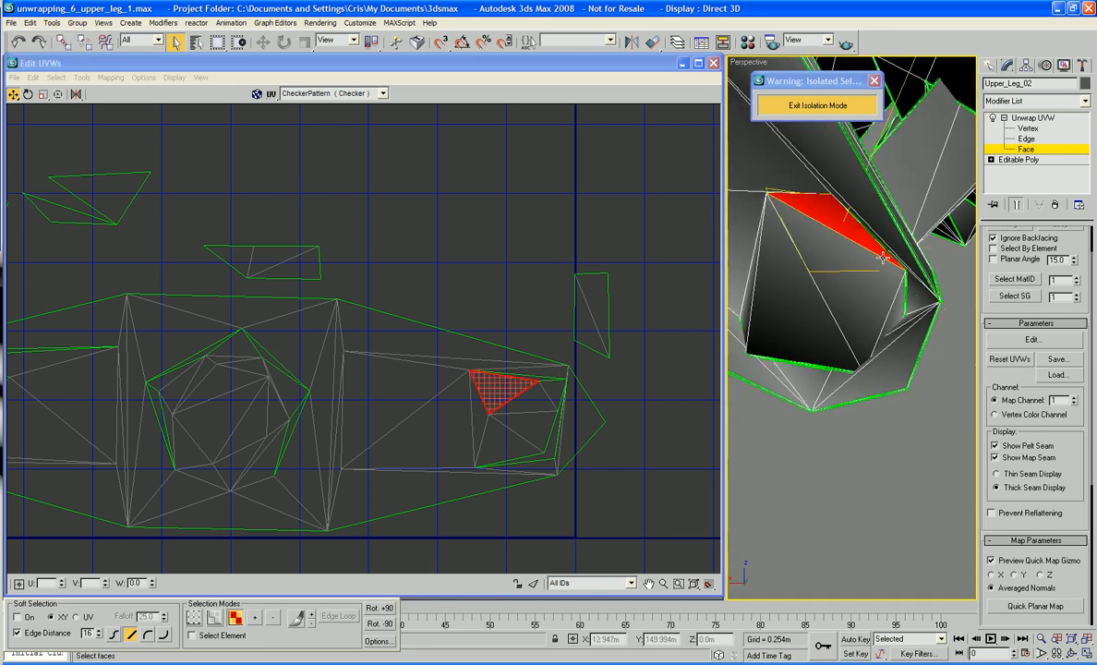
Step: Compare the sliver faces around the slit above the cap piece with their positions on the 3D model
key("z")
scroll(879, 367, "up", 6)
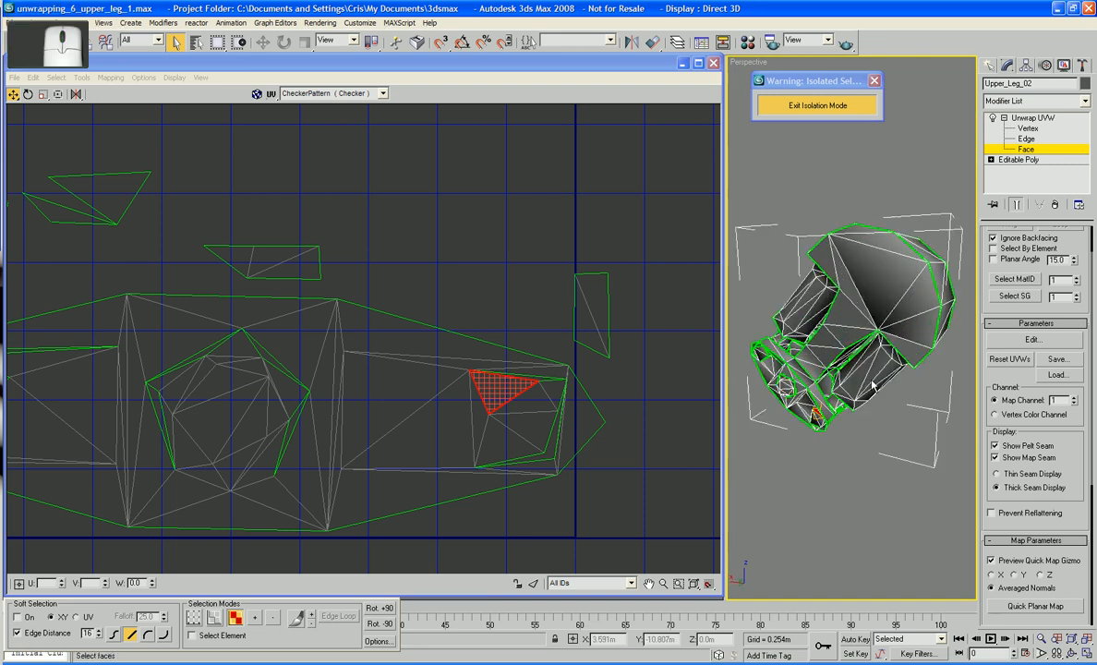
middle_click_drag(879, 367, 885, 316)
scroll(885, 315, "up", 3)
middle_click_drag(854, 392, 911, 358, "alt")
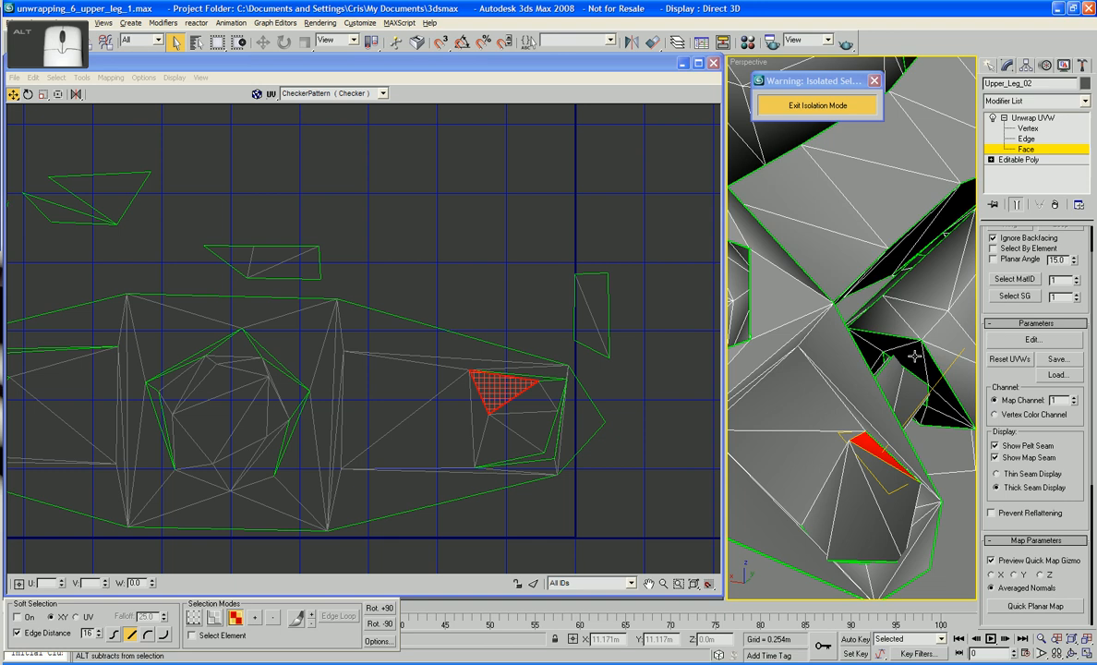
left_click(868, 426)
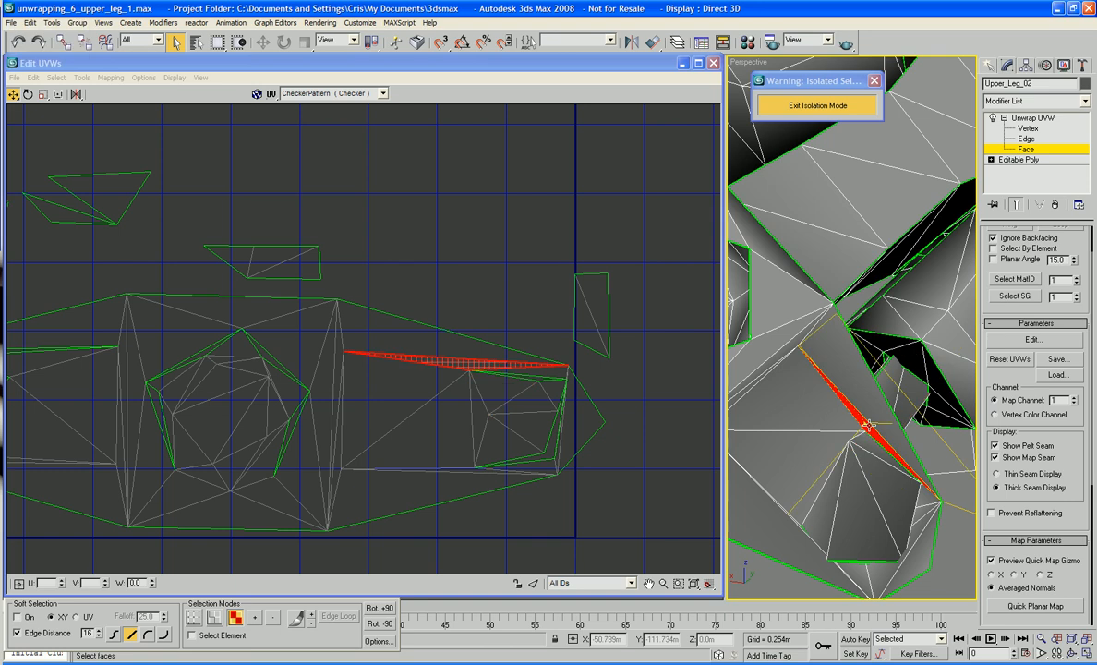
left_click(558, 372)
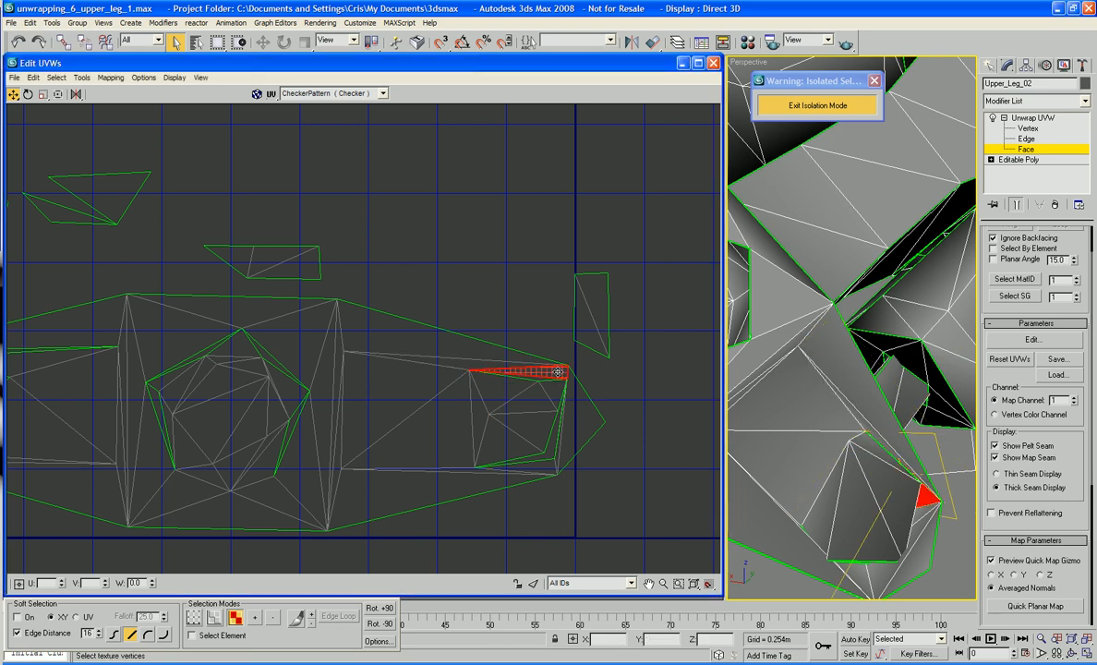
mouse_move(863, 447)
middle_mouse_down("alt")
mouse_move(855, 443)
mouse_move(857, 461)
middle_mouse_up("alt")
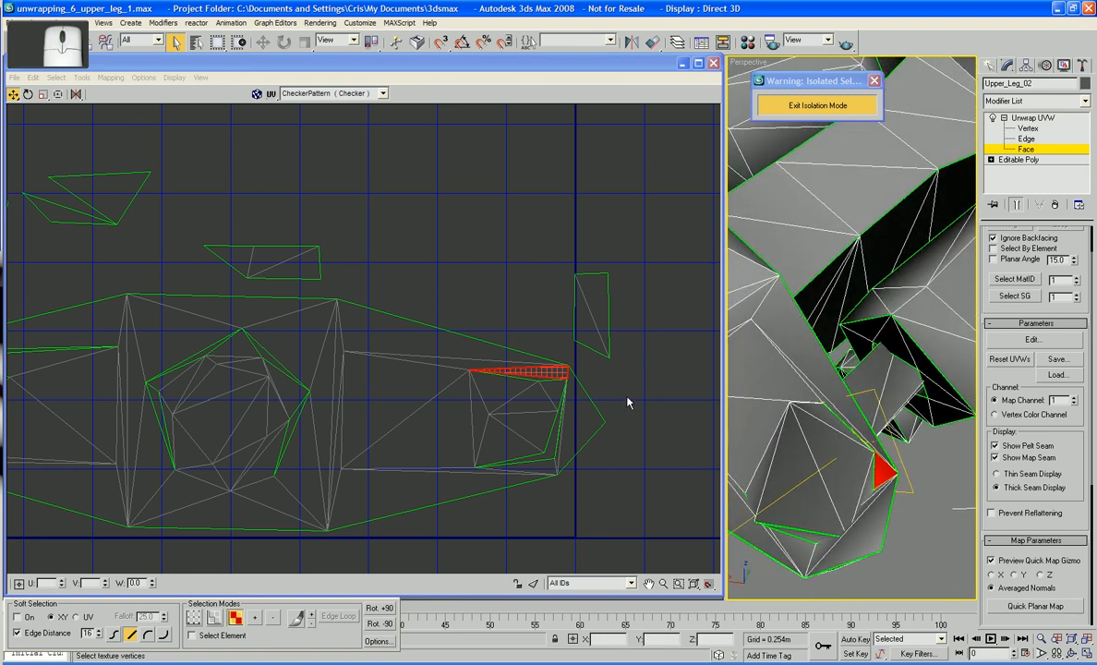
left_click(467, 368)
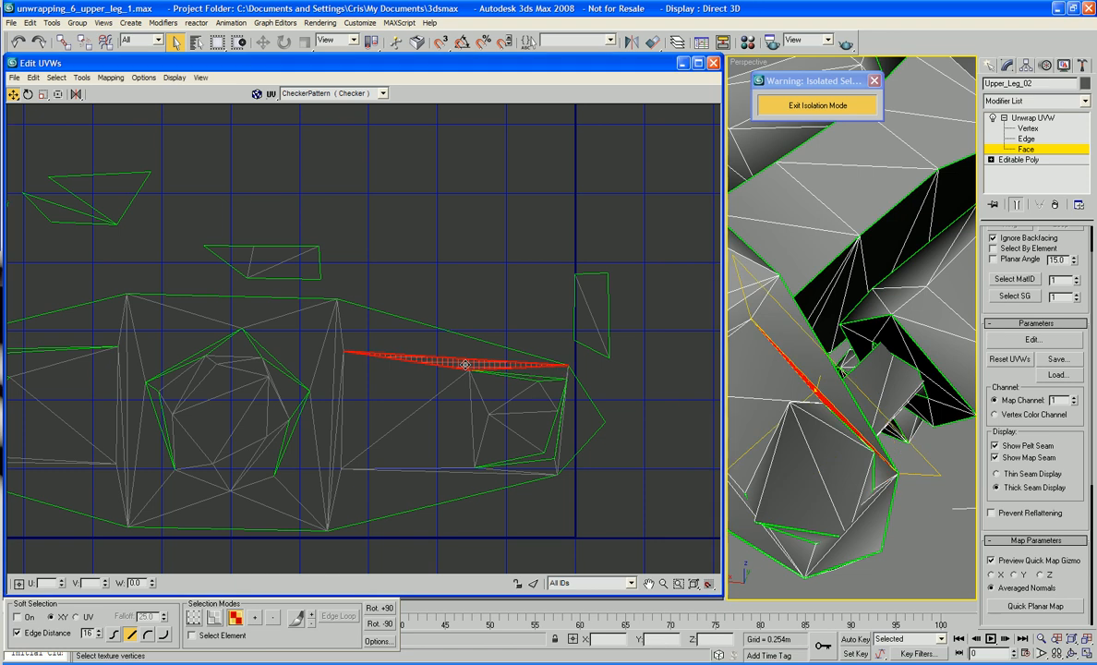
left_click(543, 383)
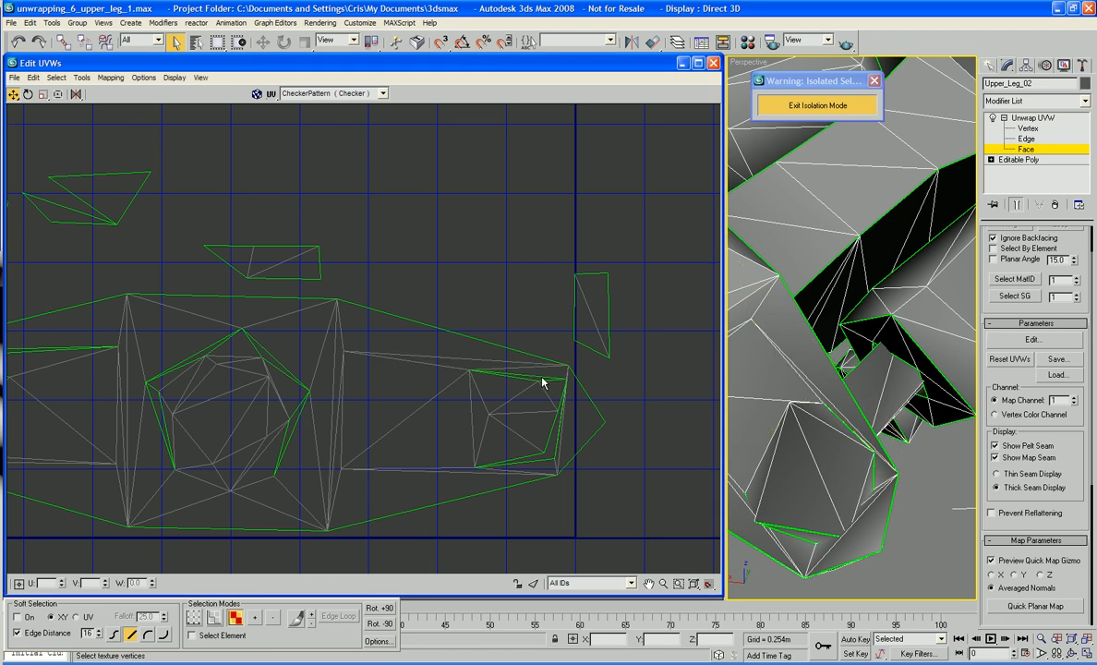
Step: Examine where the small triangular face at the cap piece's upper outer corner lies on the 3D model
left_click(553, 379)
left_click(557, 391)
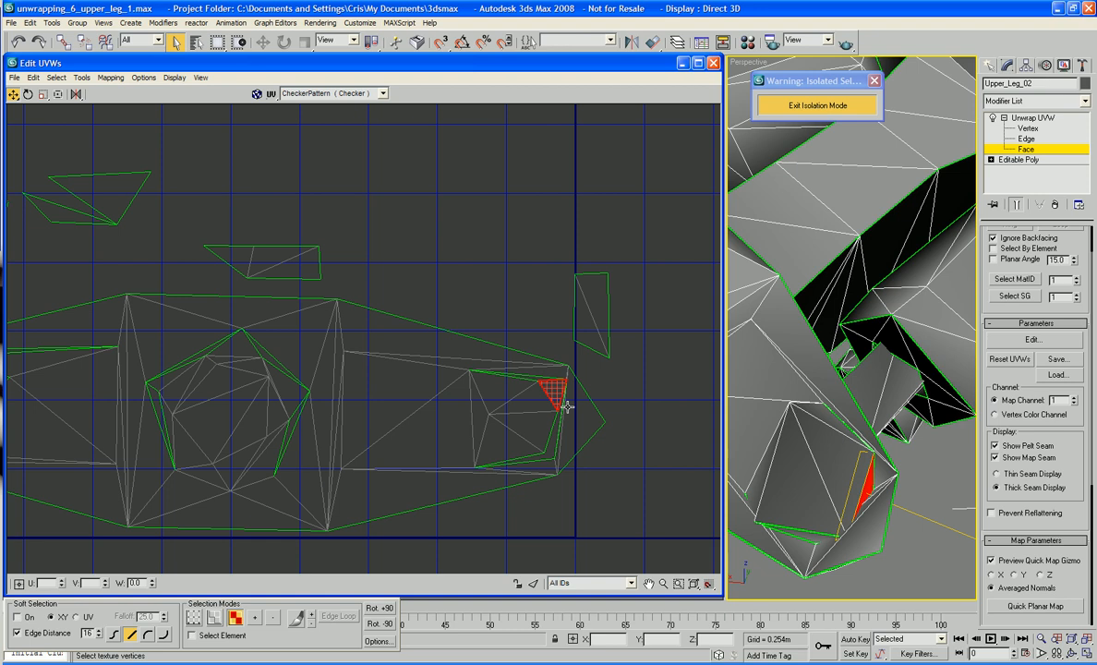
scroll(566, 406, "up", 3)
middle_click_drag(739, 429, 791, 471, "alt")
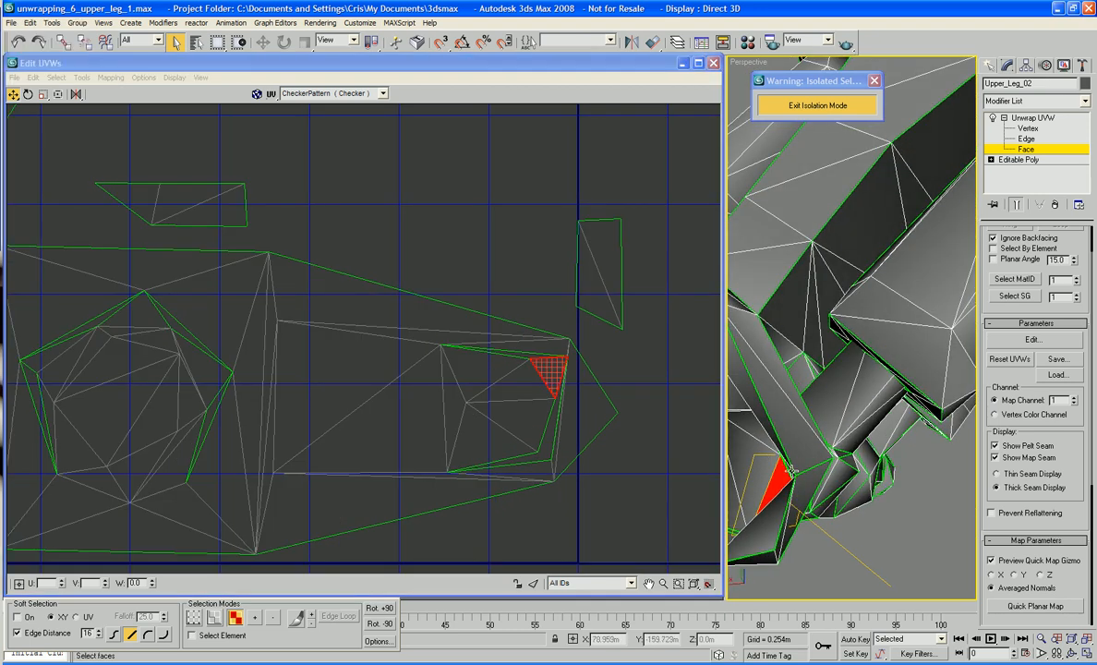
left_click(789, 471)
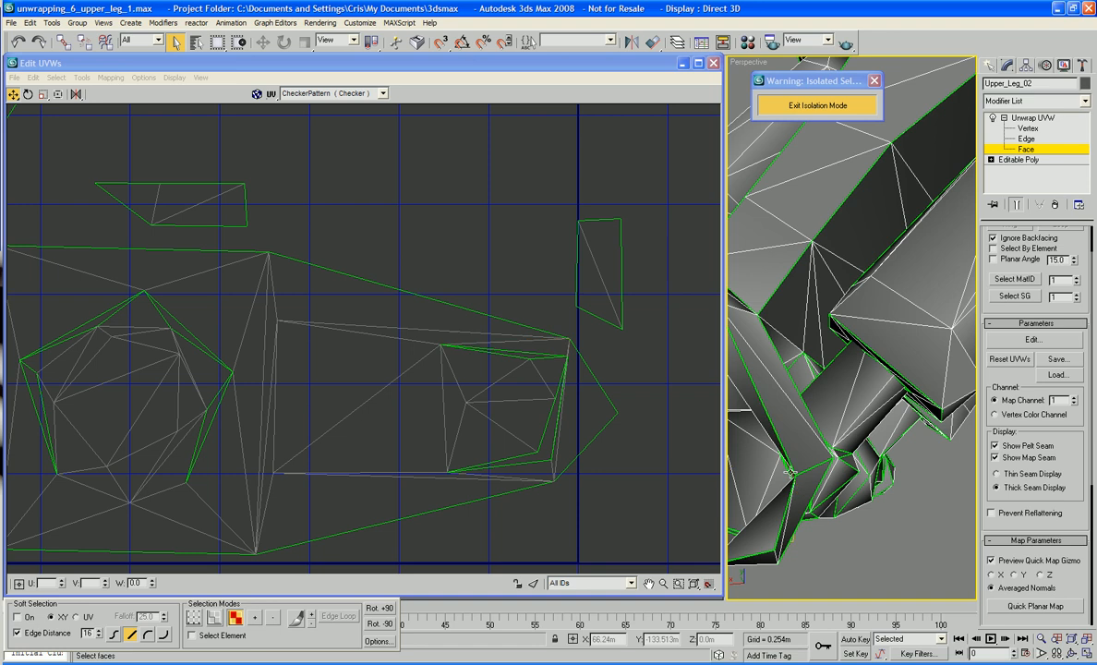
middle_click_drag(790, 471, 893, 457, "alt")
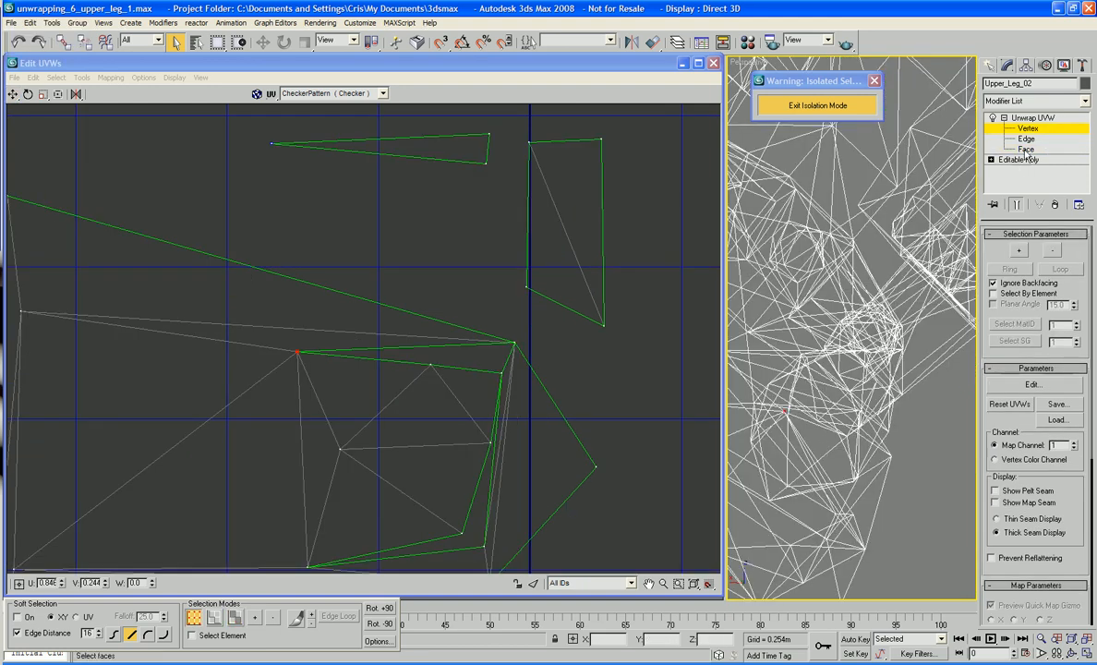
Step: In face mode, select the missing thin face along the cap's edge on the 3D model
left_click(1026, 151)
left_click(818, 476)
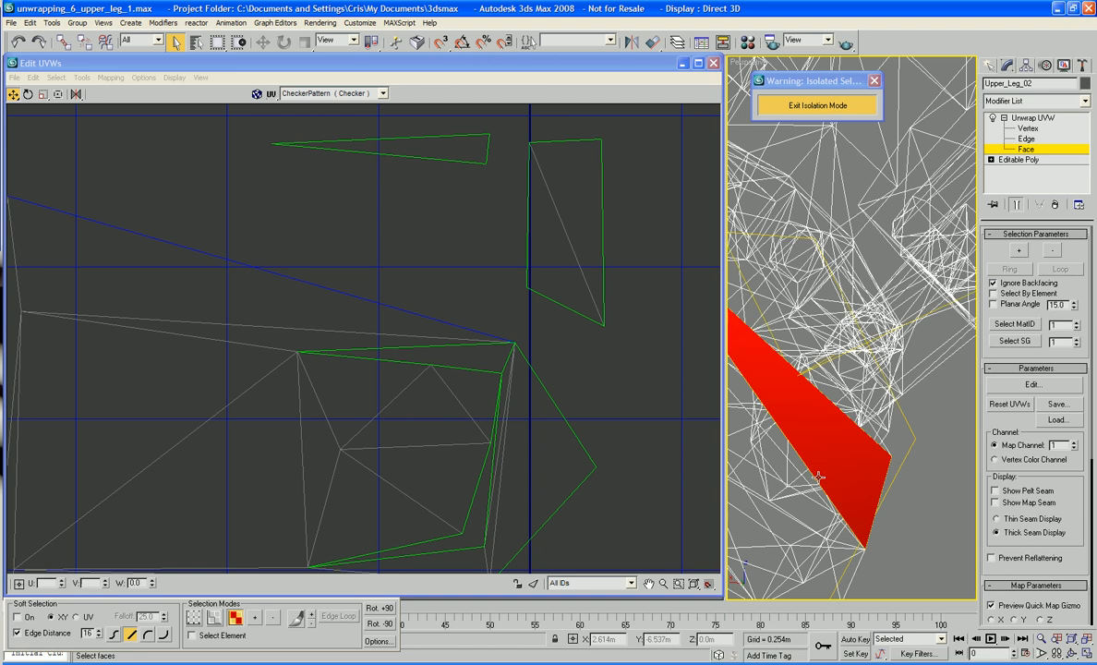
scroll(818, 476, "down", 3)
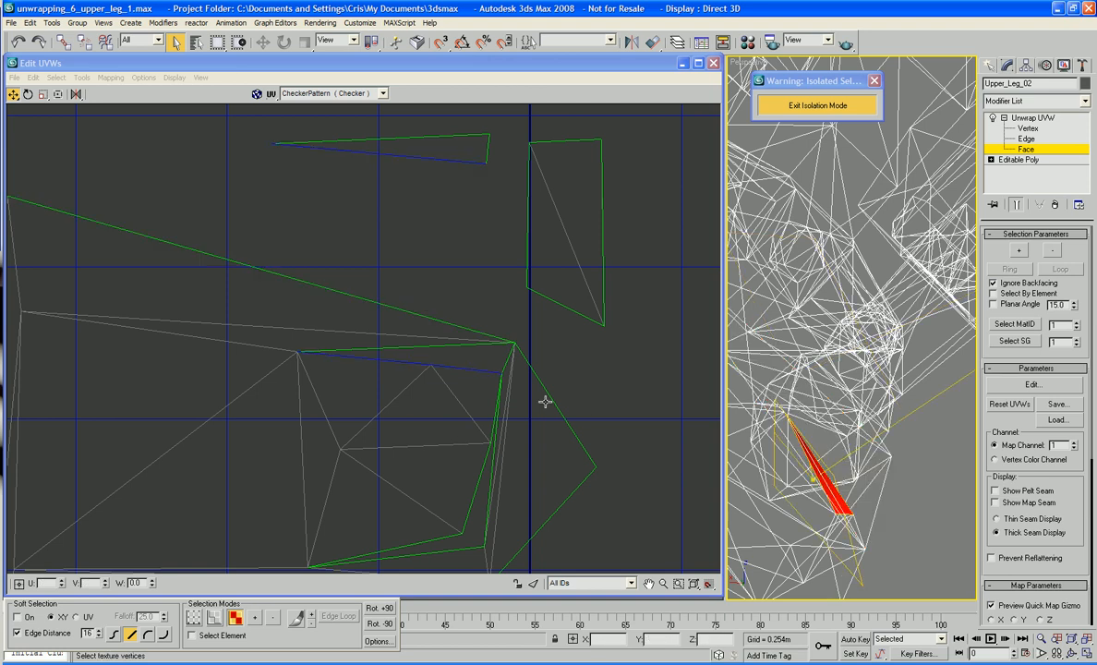
scroll(553, 391, "down", 2)
scroll(554, 392, "down", 5)
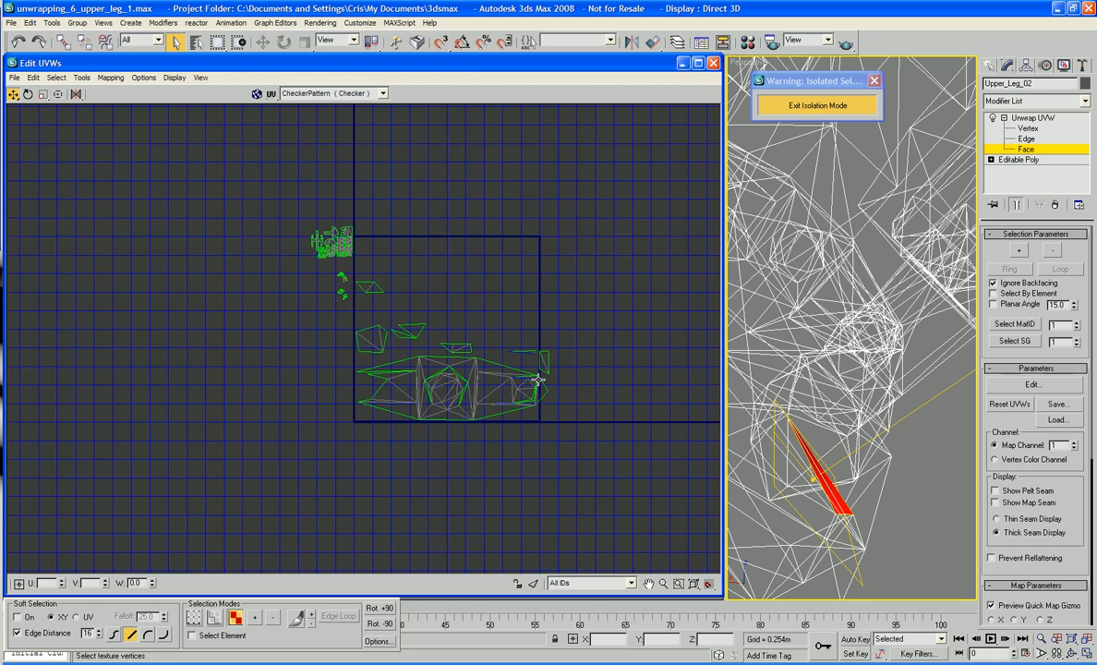
scroll(539, 378, "up", 2)
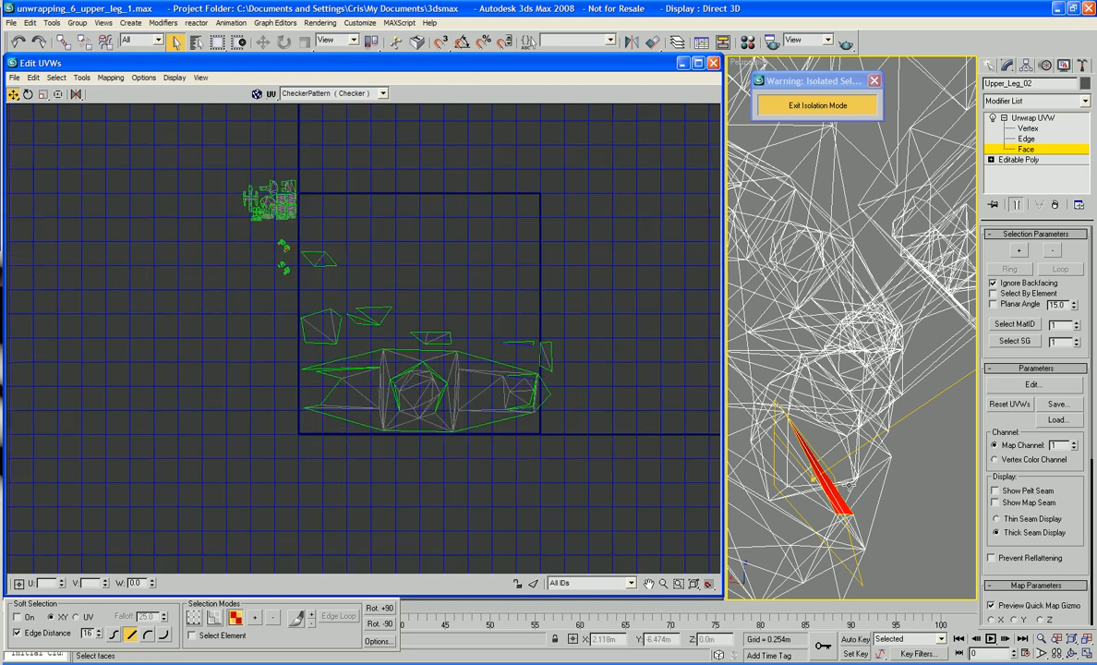
Step: Locate the selected thin face among the tiny overlapping UV clusters outside the main layout
middle_click_drag(588, 478, 594, 500)
middle_click_drag(432, 327, 646, 529)
scroll(561, 471, "up", 4)
middle_click_drag(431, 395, 544, 407)
scroll(544, 404, "up", 4)
middle_click_drag(446, 440, 607, 387)
scroll(531, 383, "up", 4)
scroll(496, 378, "up", 3)
middle_click_drag(485, 369, 551, 402)
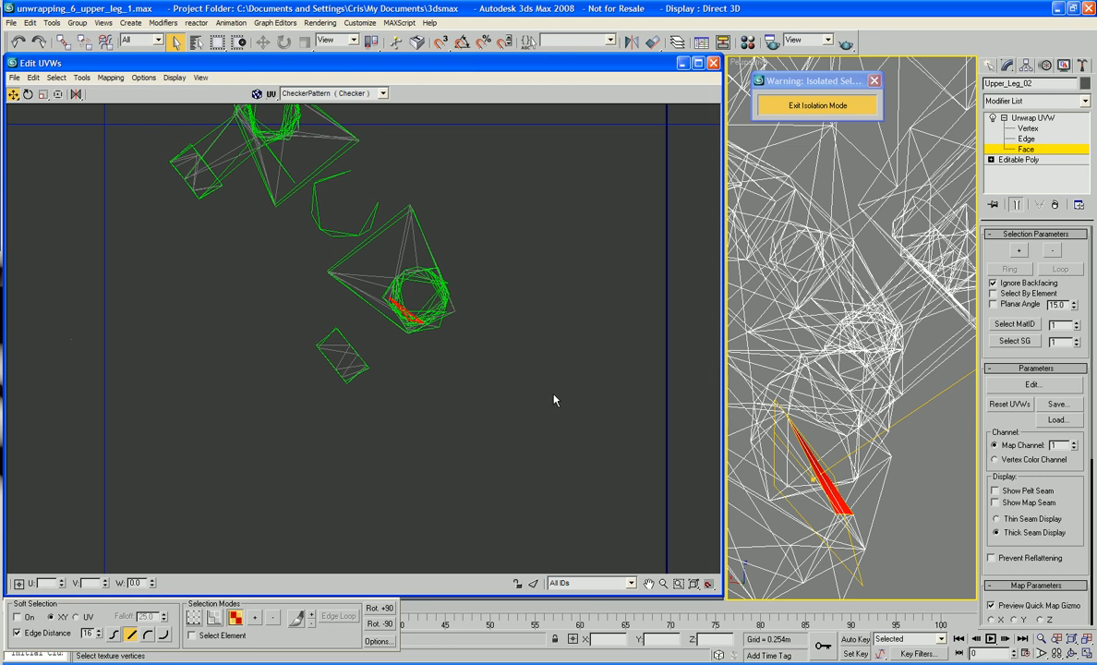
scroll(895, 431, "up", 2)
key("F3")
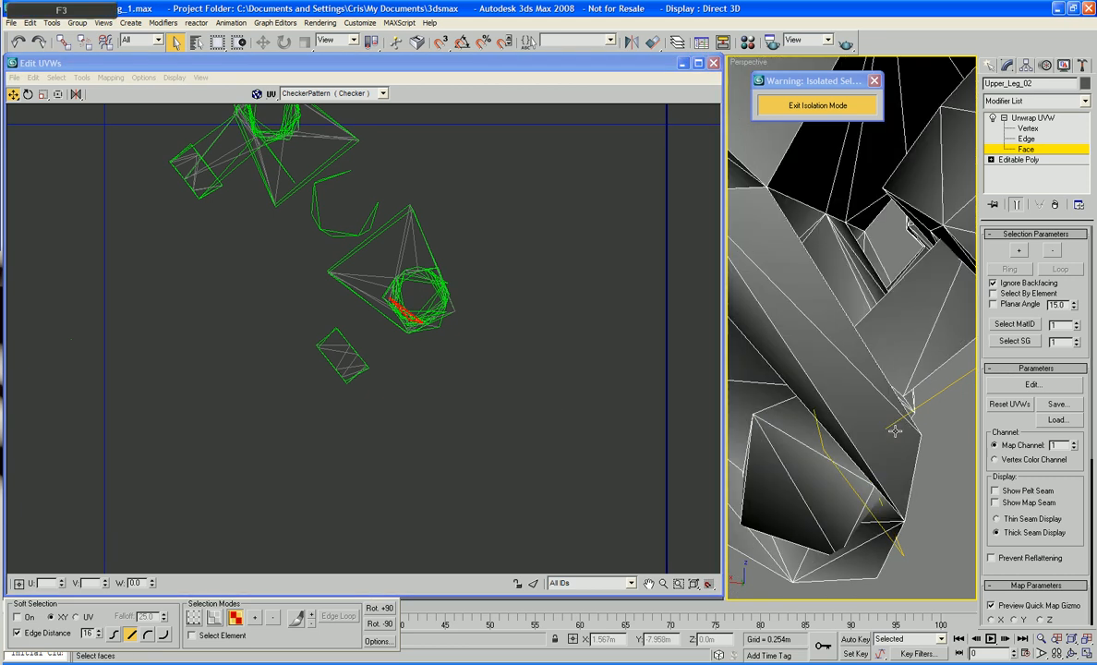
mouse_move(894, 431)
middle_mouse_down("alt")
mouse_move(870, 409)
mouse_move(882, 420)
middle_mouse_up("alt")
scroll(517, 409, "up", 2)
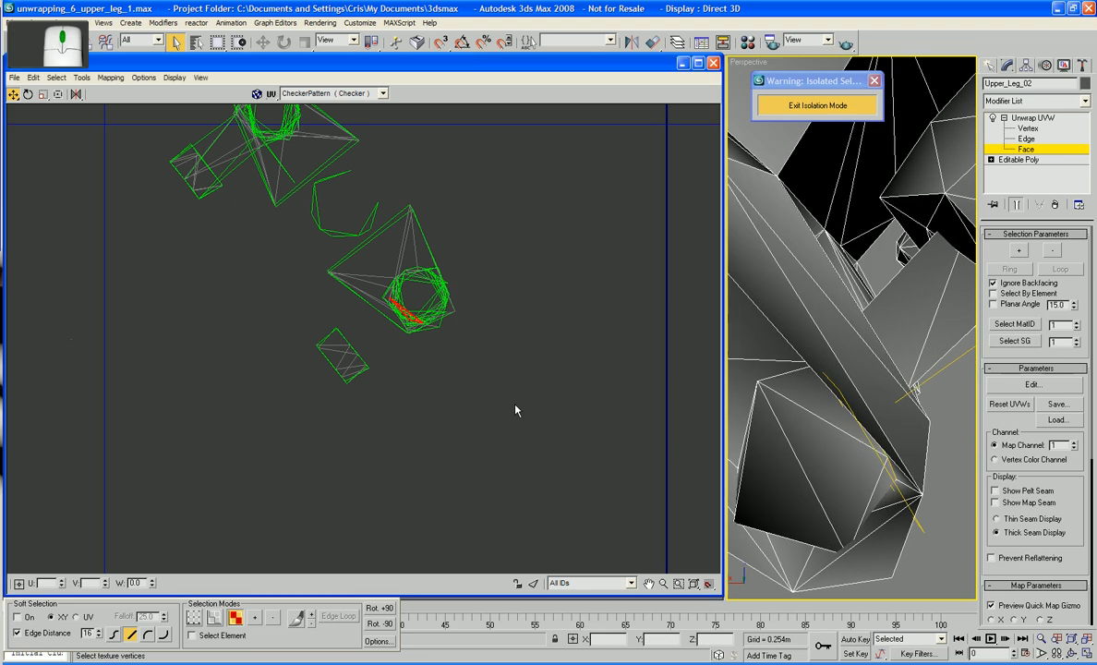
scroll(558, 456, "up", 3)
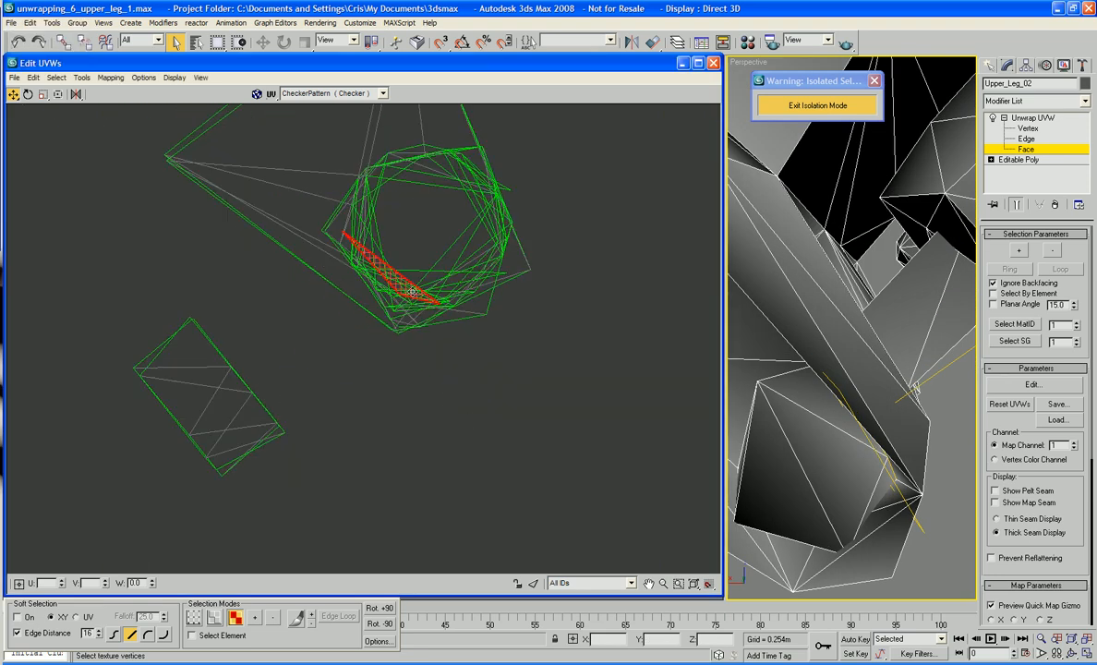
Step: Break the selected thin face off its cluster and scale it up to many times its size
right_click(412, 291)
left_click(391, 327)
right_click(369, 267)
left_click(403, 297)
left_click_drag(401, 277, 421, 72)
left_click_drag(446, 316, 445, 91)
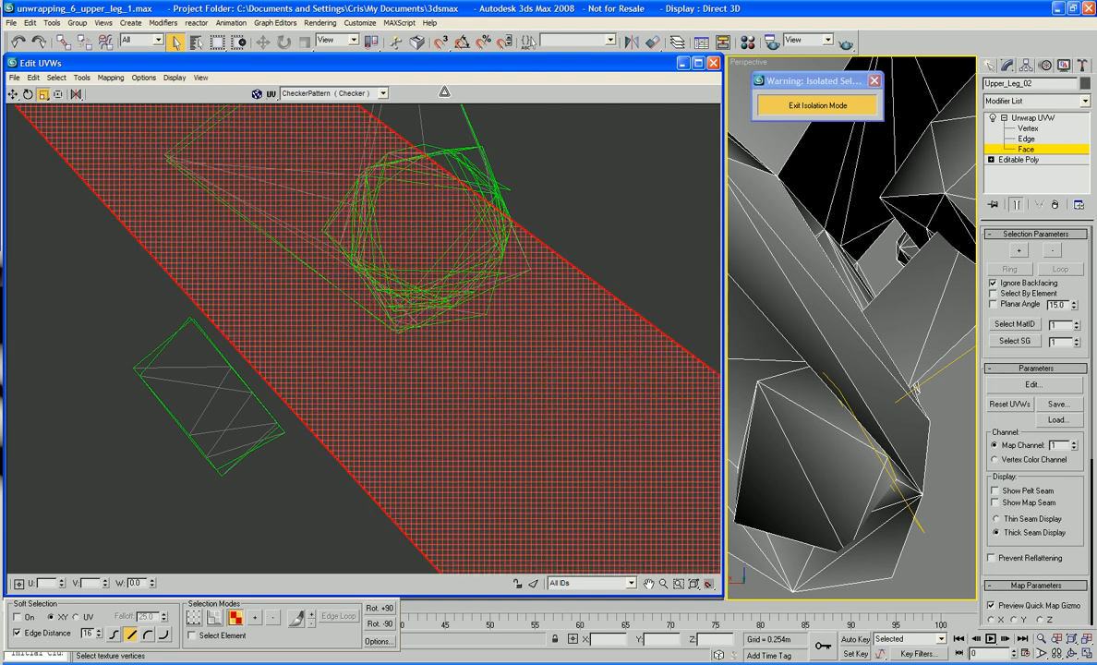
left_click_drag(435, 315, 448, 139)
Step: Move the enlarged face out of the clusters into the empty area above the main shell's cap end
scroll(447, 185, "down", 10)
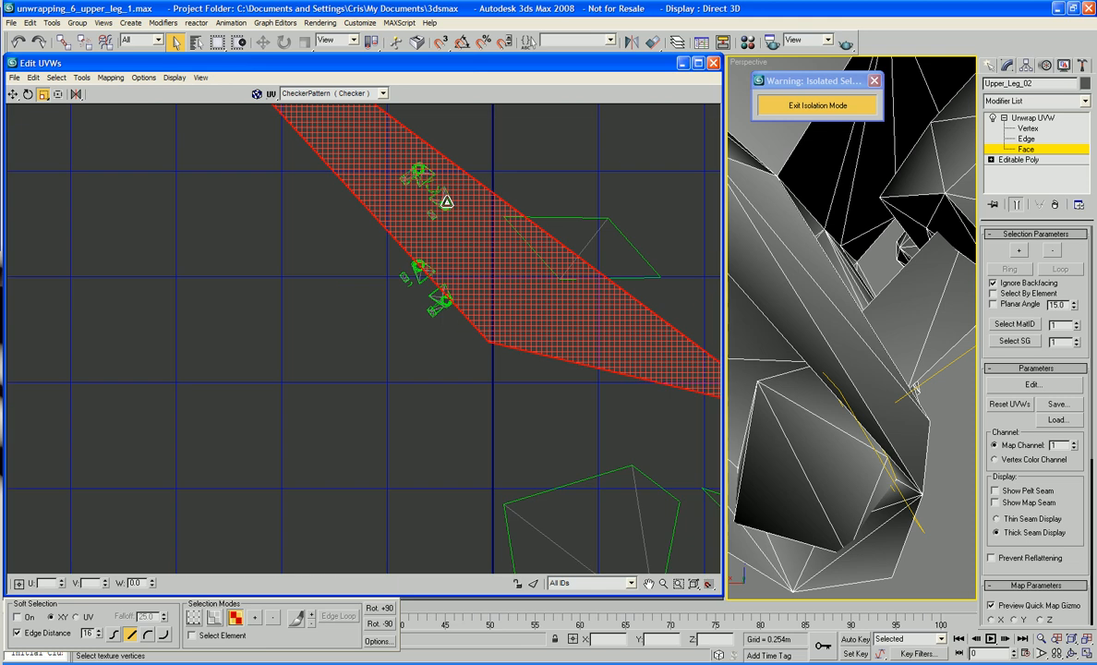
middle_click_drag(539, 206, 436, 264)
right_click(430, 267)
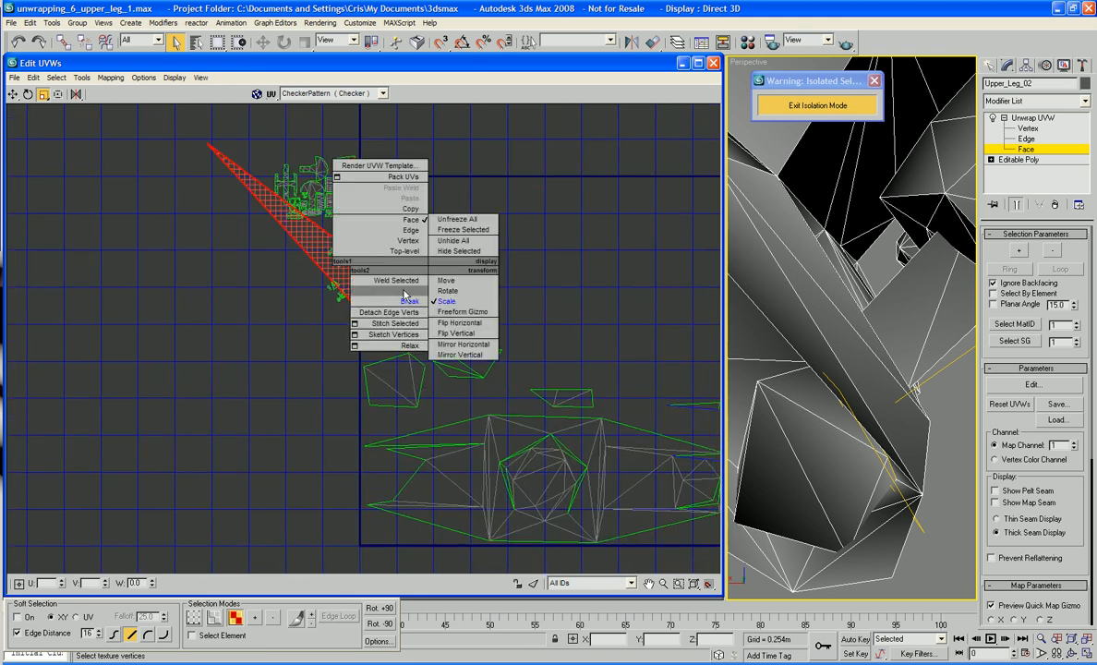
left_click(440, 286)
left_click_drag(350, 280, 587, 275)
middle_click_drag(582, 369, 373, 373)
left_click_drag(352, 280, 441, 330)
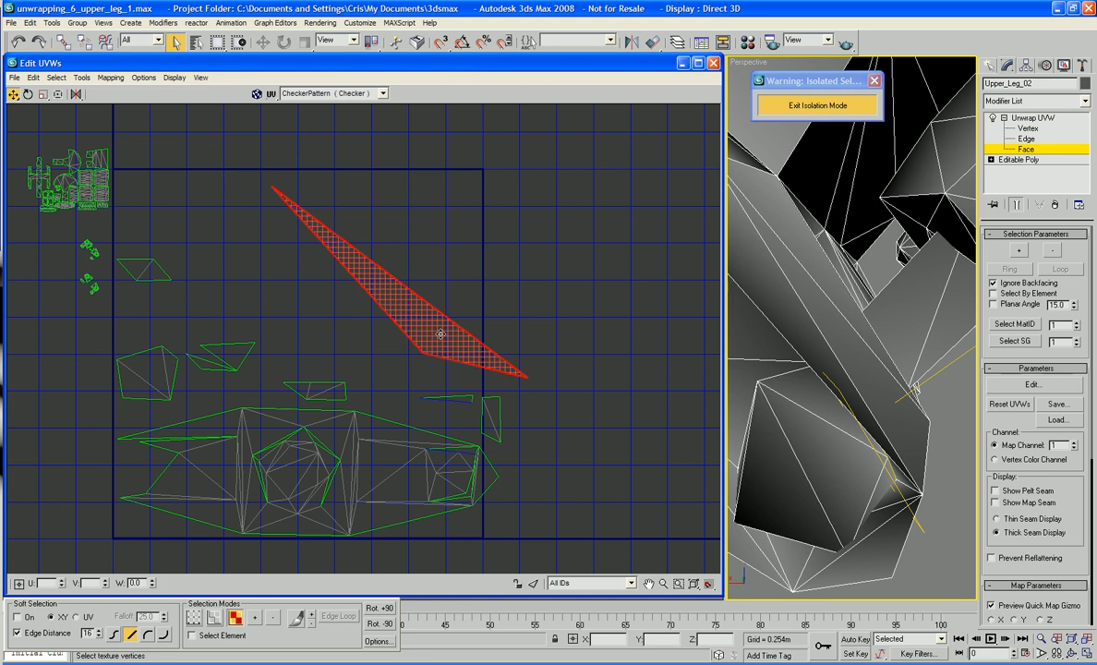
scroll(440, 331, "up", 3)
middle_click_drag(440, 335, 443, 262)
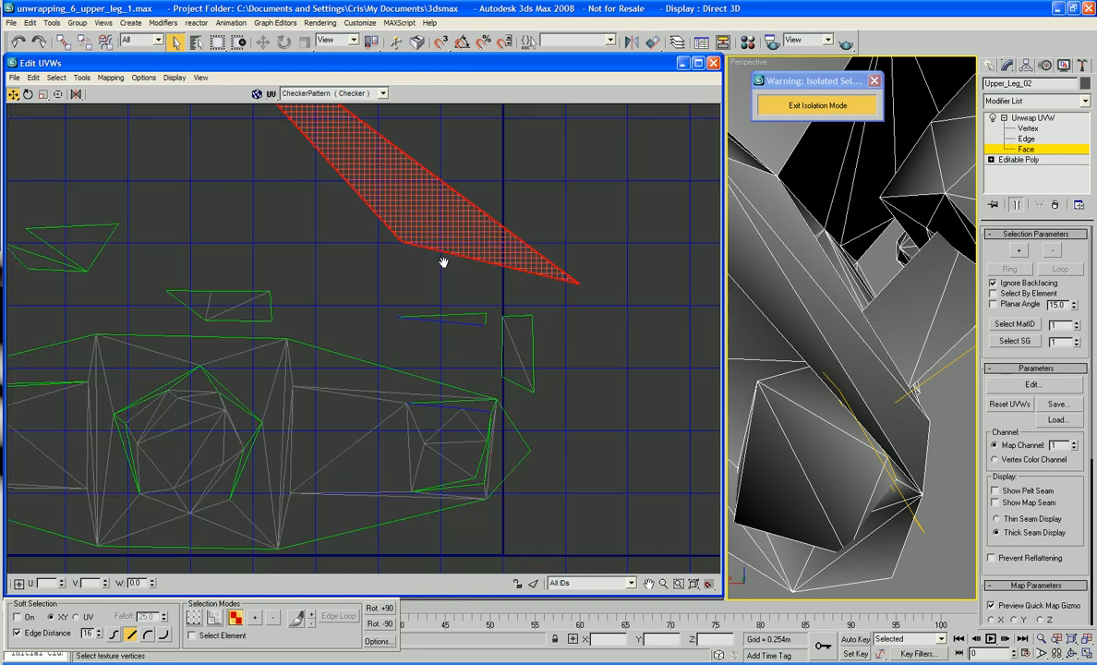
Step: Target weld the enlarged face's three vertices to the matching vertices along the cap piece's upper edge
left_click(571, 220)
scroll(476, 291, "down", 5)
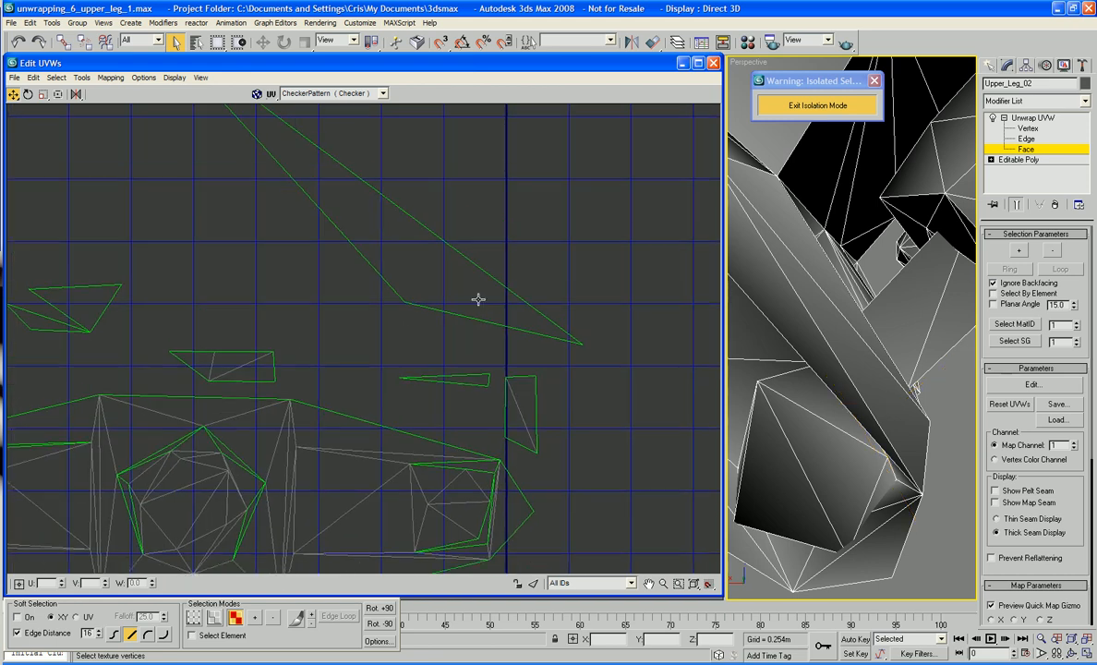
right_click(471, 279)
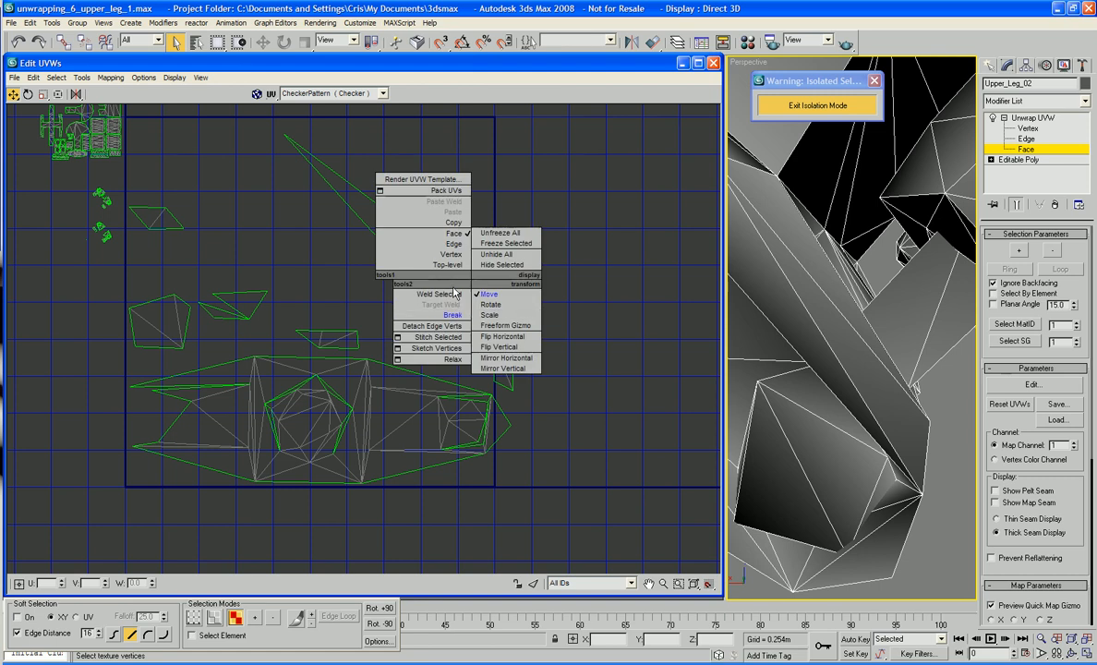
left_click(451, 254)
right_click(505, 232)
left_click(483, 258)
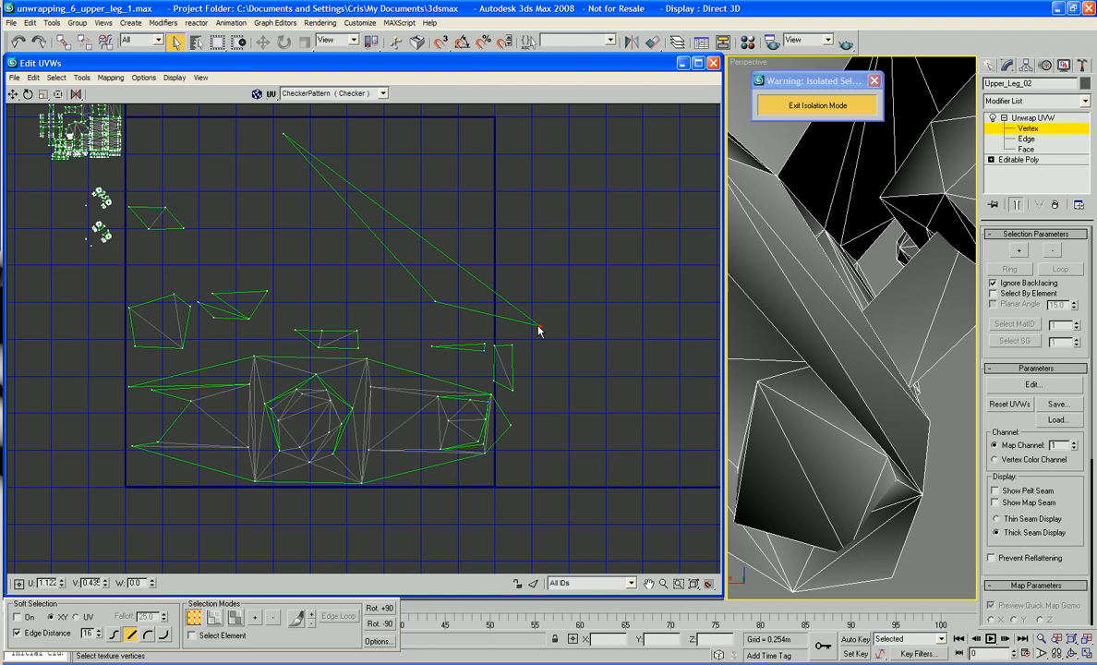
left_click_drag(541, 330, 489, 393)
left_click_drag(438, 308, 431, 348)
left_click_drag(283, 132, 438, 397)
Step: Target weld the loose thin triangle's three vertices into the slit between the cap piece and the shell's upper corner
scroll(489, 415, "up", 4)
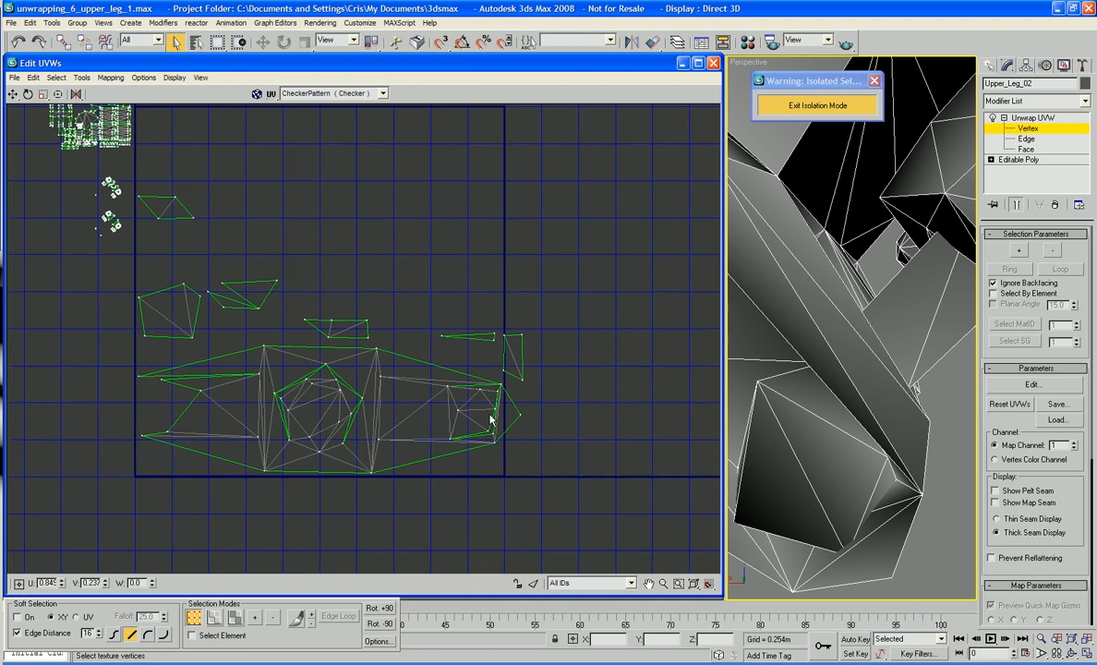
left_click(472, 379)
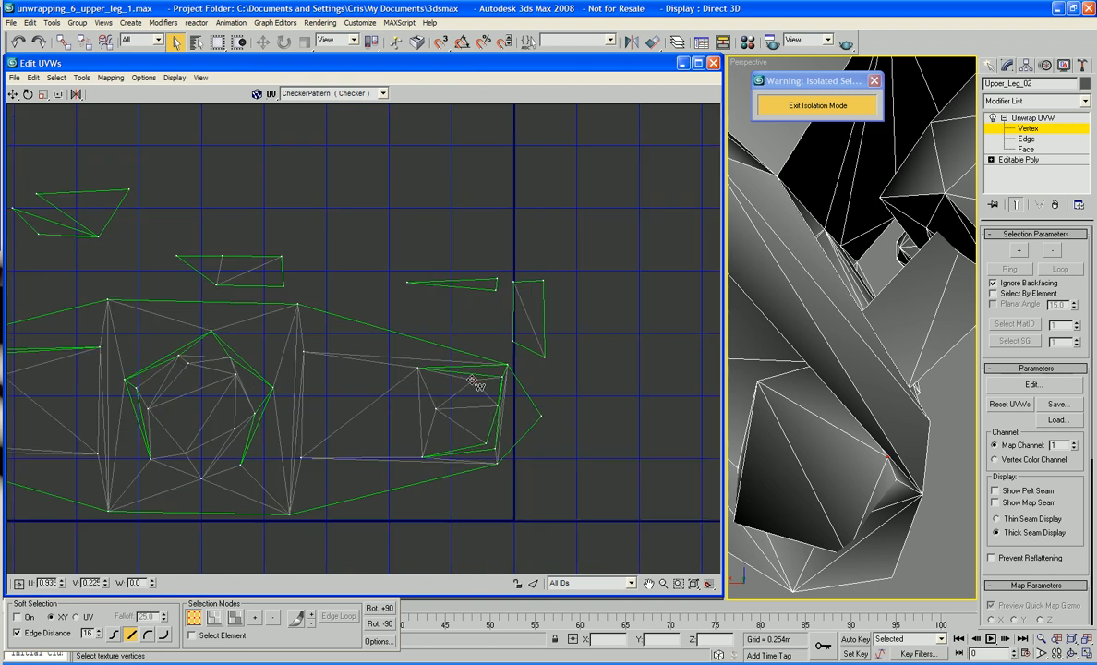
left_click_drag(496, 290, 505, 369)
left_click_drag(407, 282, 419, 368)
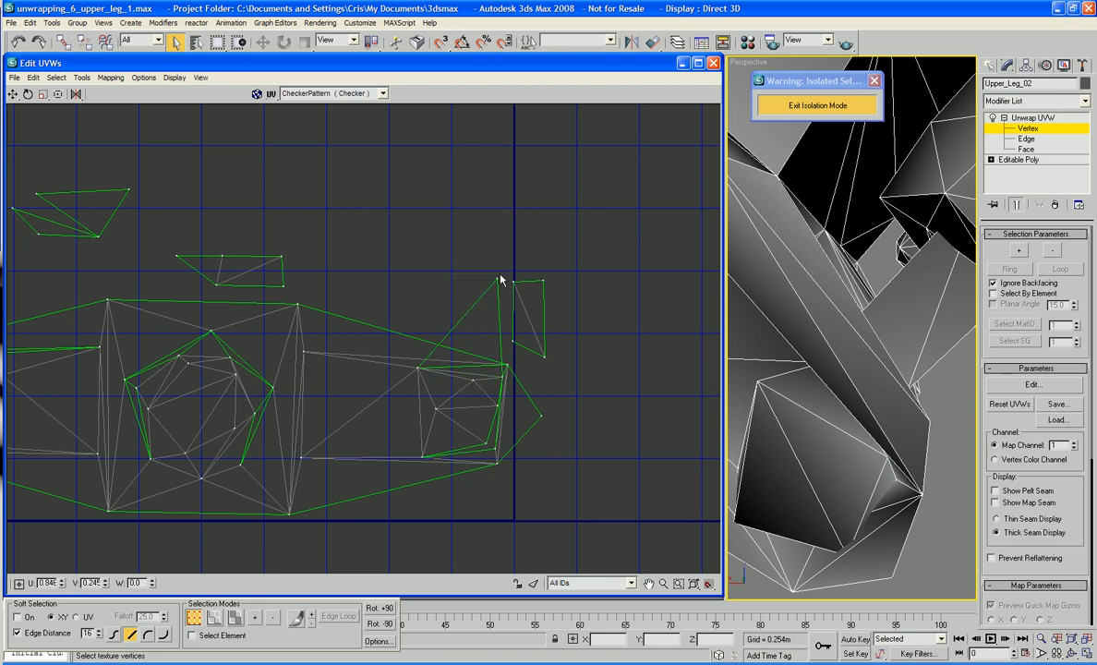
left_click_drag(500, 279, 507, 363)
scroll(452, 428, "down", 3)
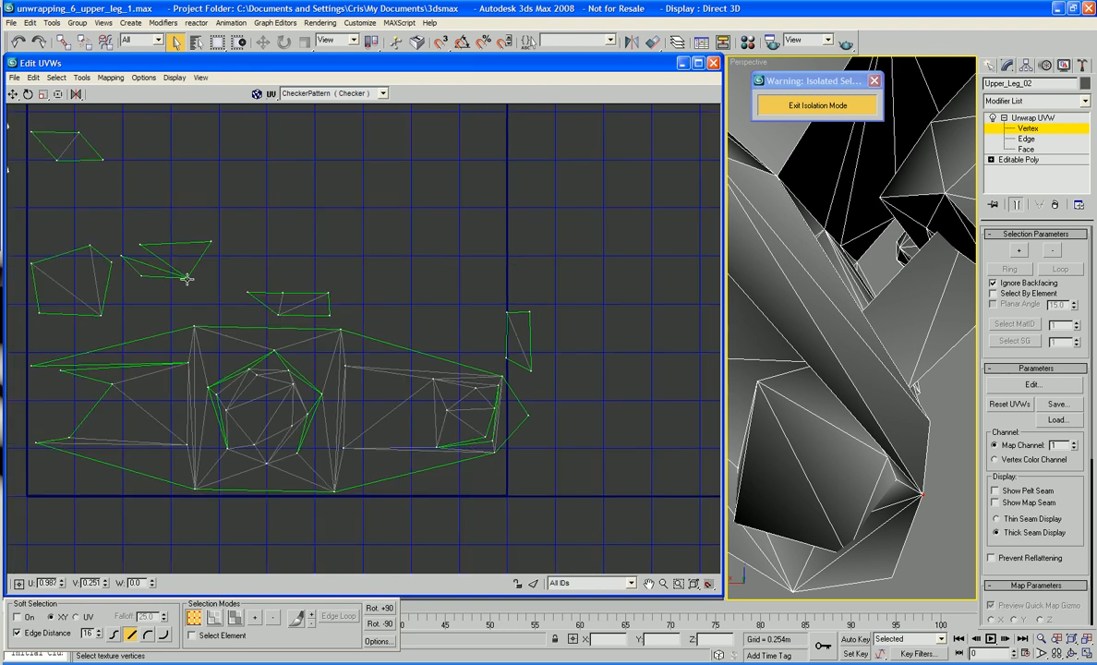
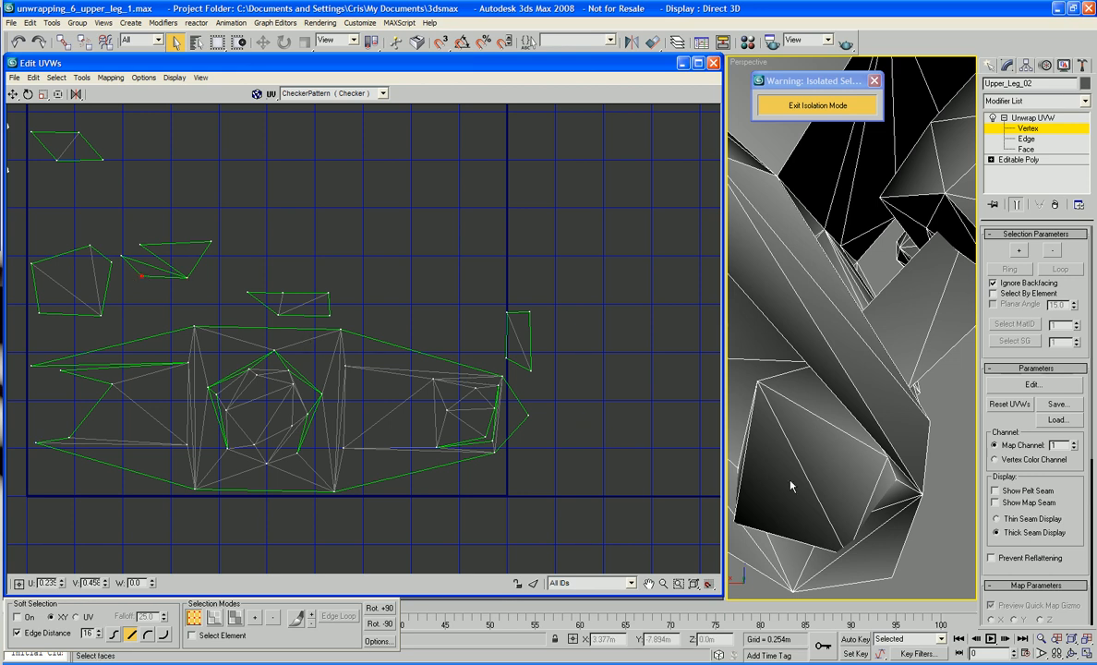
Step: In face mode, check the faces below the cap on the 3D model and select the thin face along its lower edge
right_click(622, 456)
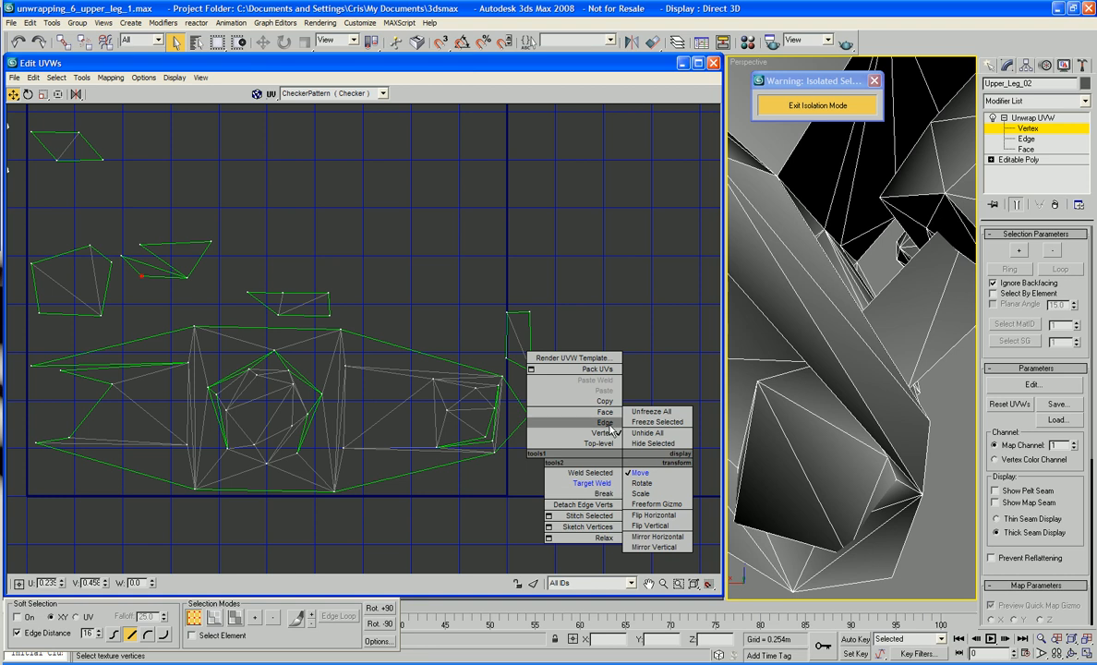
left_click(569, 411)
left_click(816, 561)
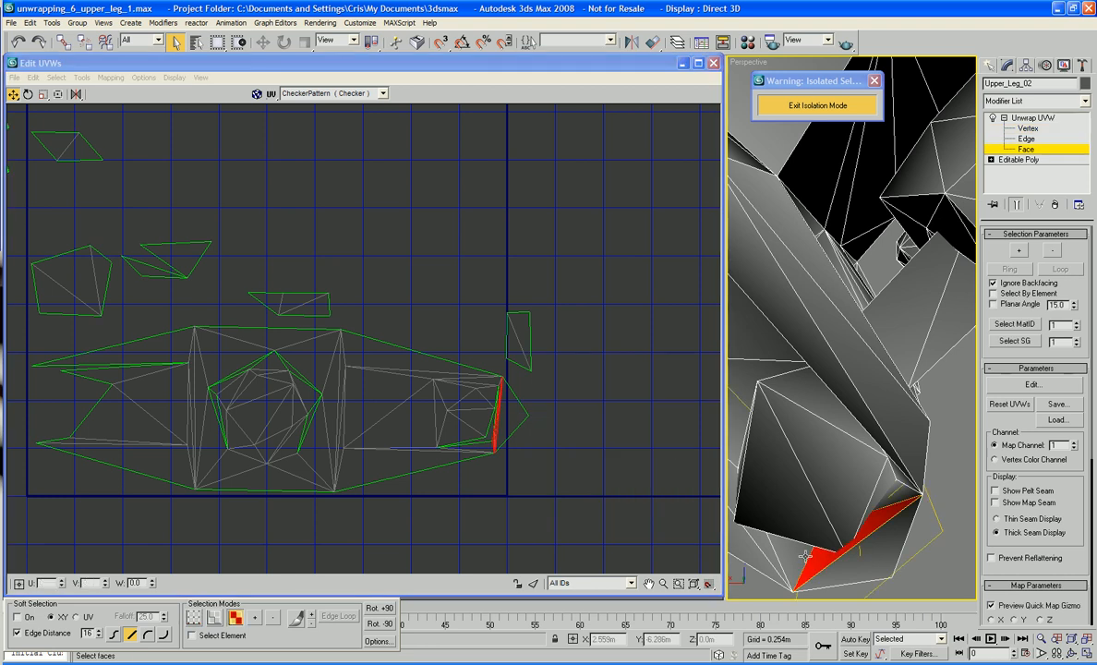
left_click(805, 556)
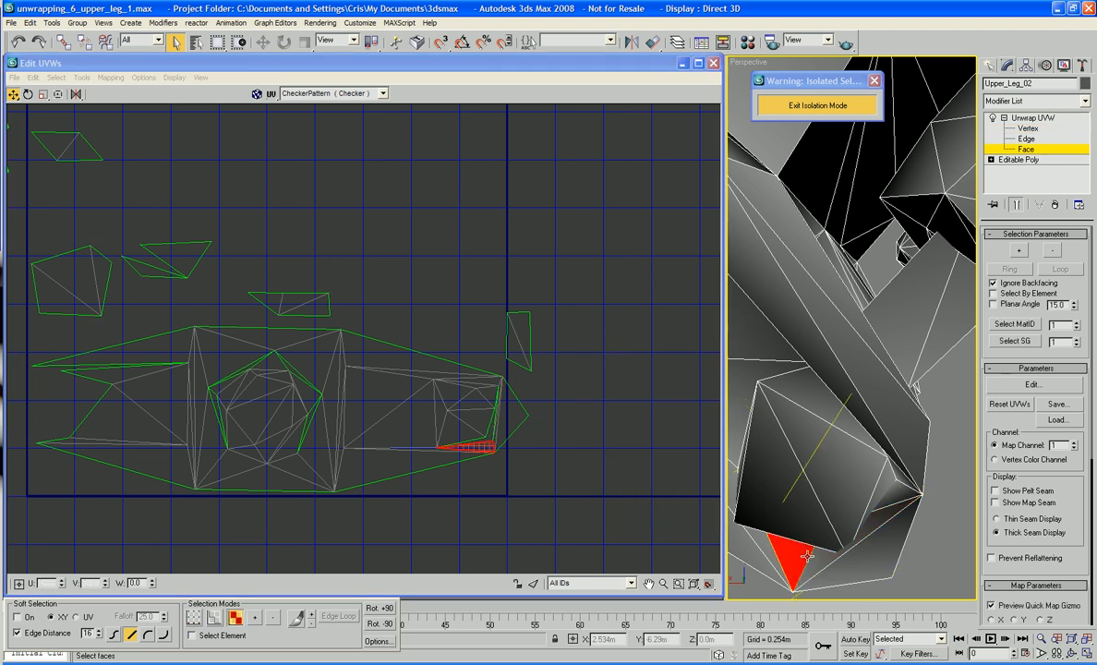
middle_click_drag(807, 555, 833, 471, "alt")
middle_click_drag(582, 447, 639, 460)
middle_click_drag(805, 473, 817, 473, "alt")
Step: Locate the selected lower thin face among the tiny overlapping UV clusters
middle_click_drag(662, 435, 789, 489)
middle_click_drag(598, 377, 703, 533)
scroll(568, 452, "up", 4)
middle_click_drag(545, 459, 661, 507)
scroll(661, 507, "up", 4)
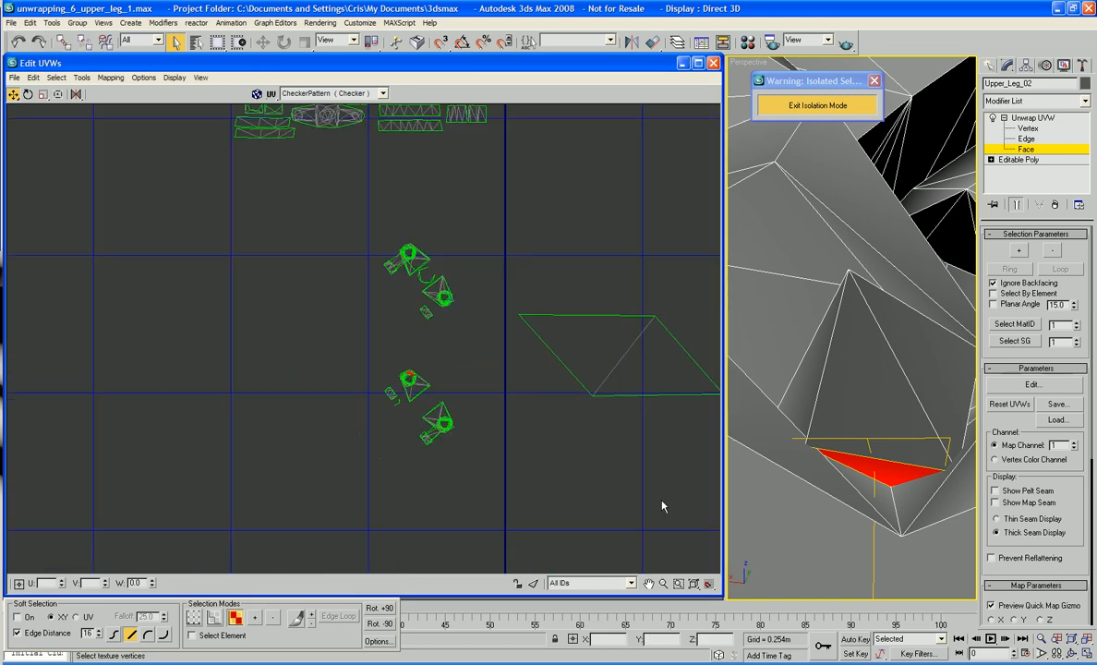
middle_click_drag(307, 377, 496, 515)
scroll(627, 562, "up", 3)
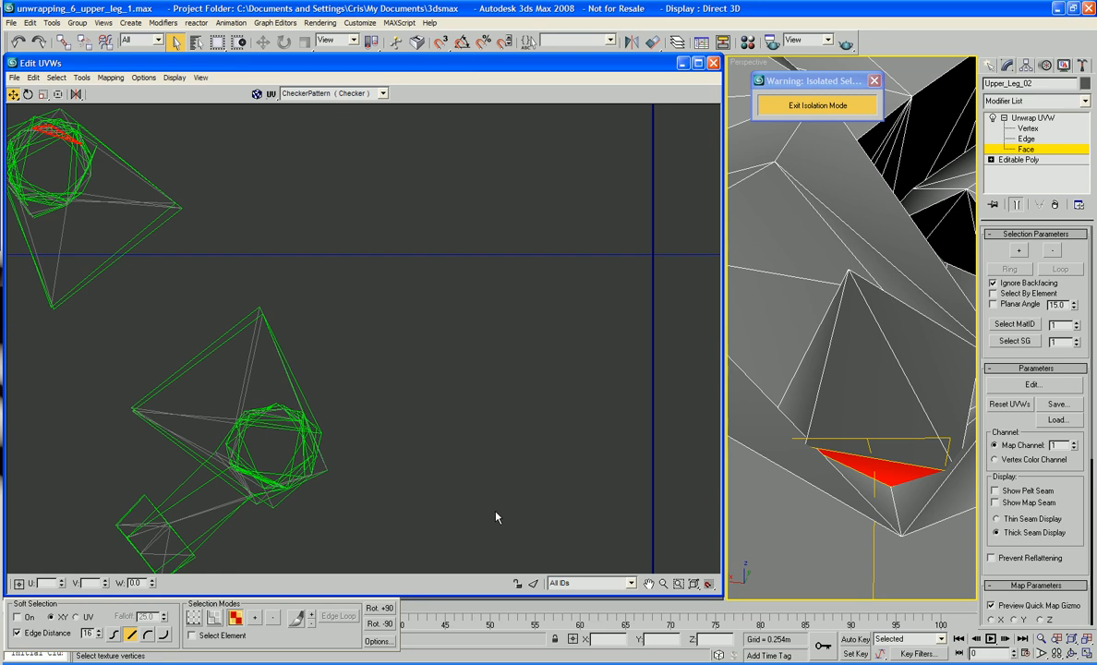
scroll(496, 516, "down", 3)
Step: Compare the cap's side sliver face with its place at the shell's end, keeping only the lower thin face selected
middle_click_drag(955, 542, 875, 506, "alt")
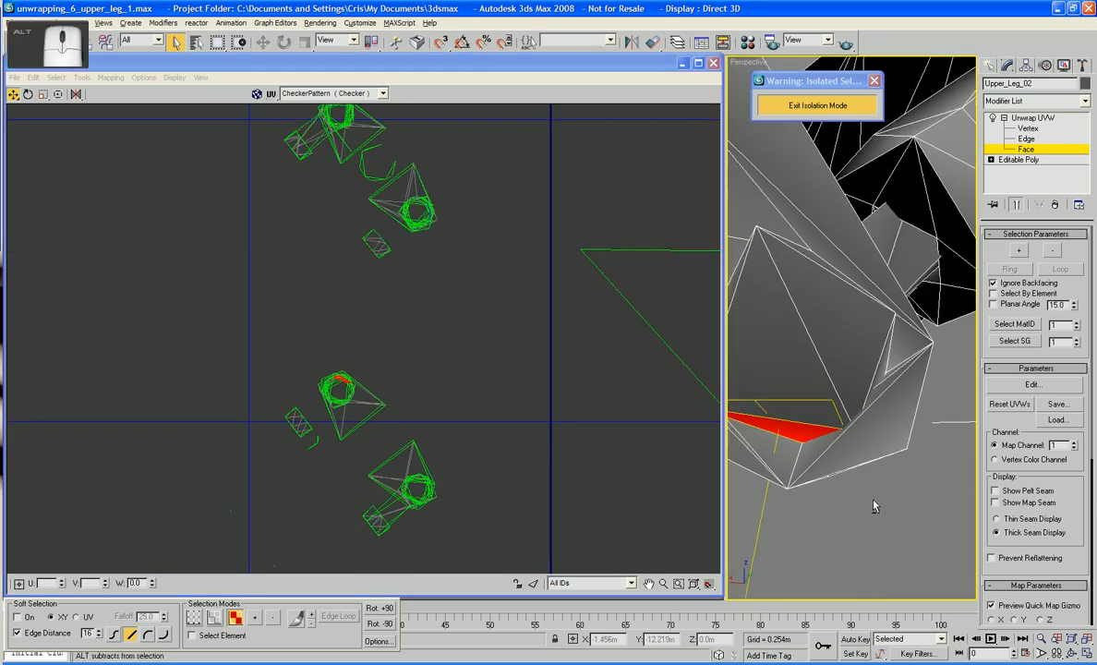
left_click(876, 356, "ctrl")
scroll(478, 435, "down", 3)
scroll(476, 429, "down", 3)
middle_click_drag(617, 431, 420, 433)
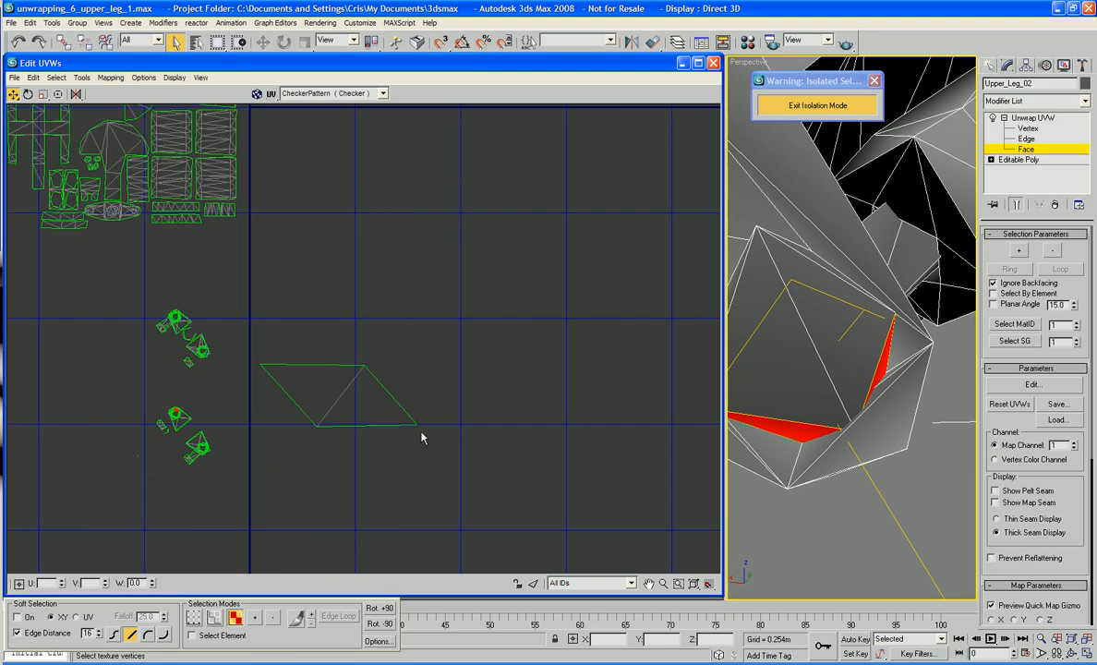
scroll(441, 433, "down", 7)
middle_click_drag(599, 474, 504, 288)
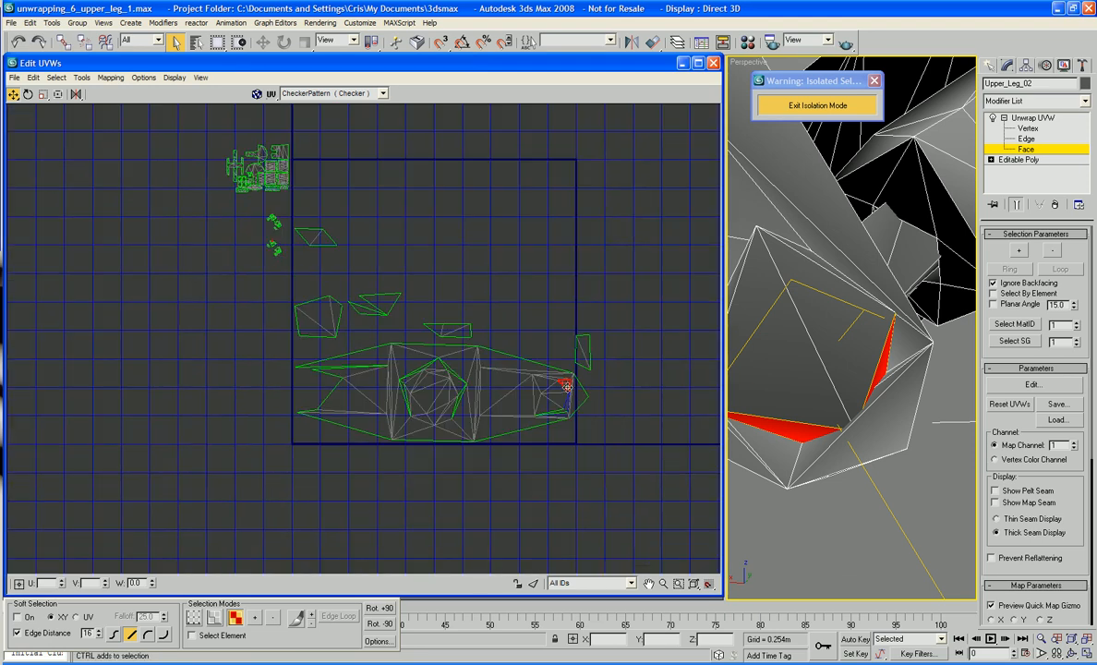
left_click(521, 356, "alt")
scroll(588, 436, "up", 4)
scroll(589, 451, "up", 1)
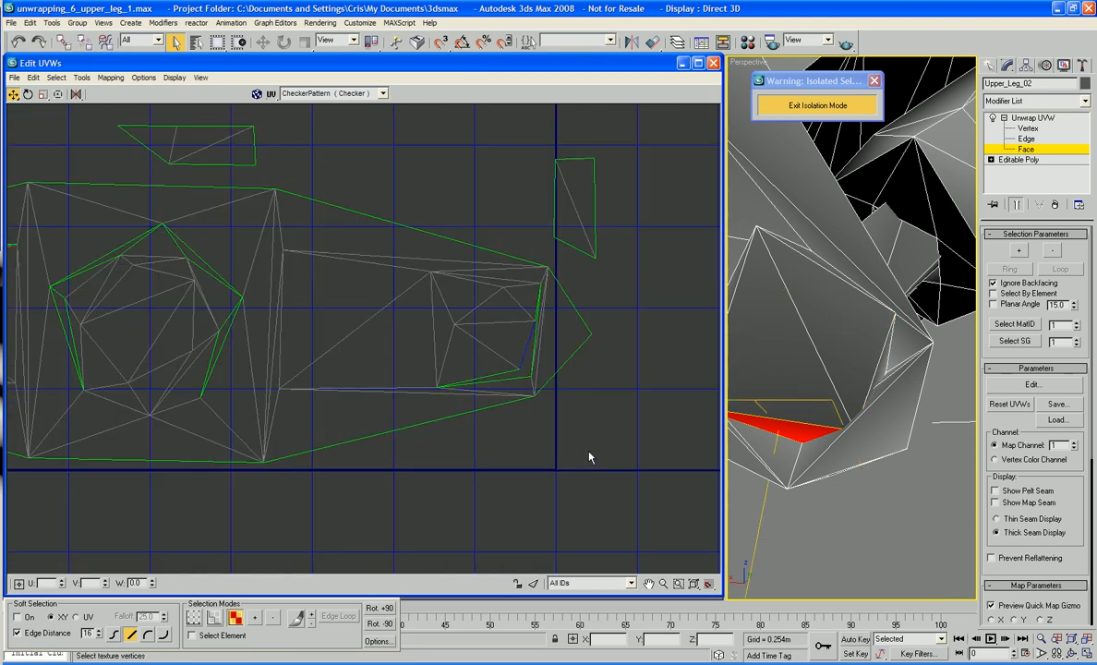
middle_click_drag(588, 453, 589, 444)
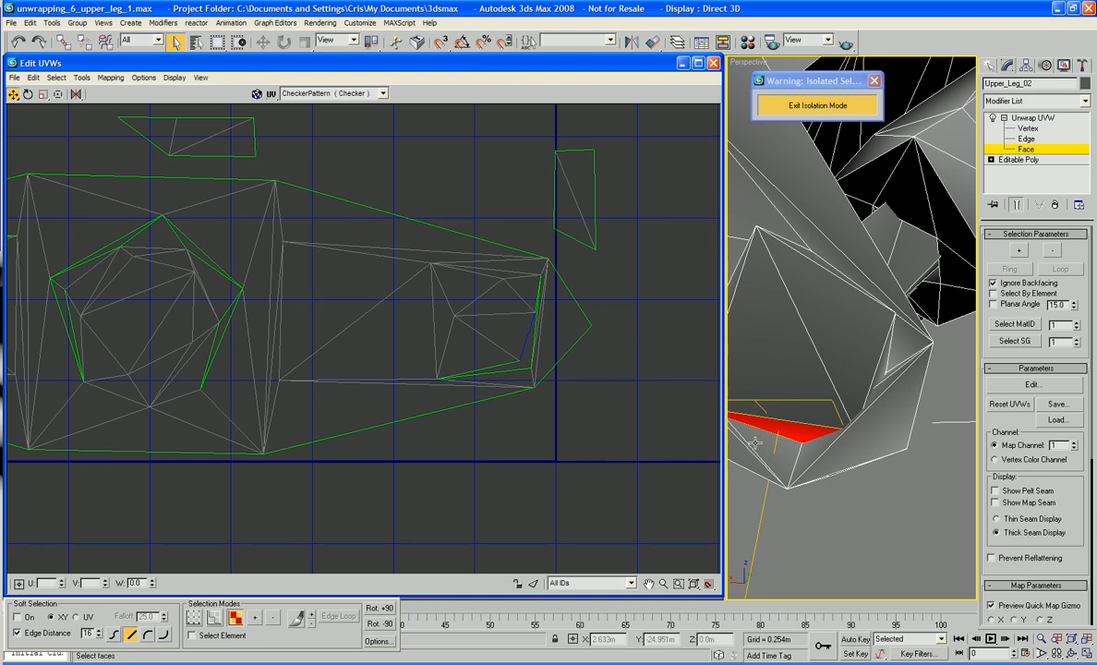
Step: Check the thin face's side and bottom neighbours on the 3D model against the UV layout and reselect only the thin face
middle_click_drag(739, 436, 839, 459)
left_click(860, 405, "ctrl")
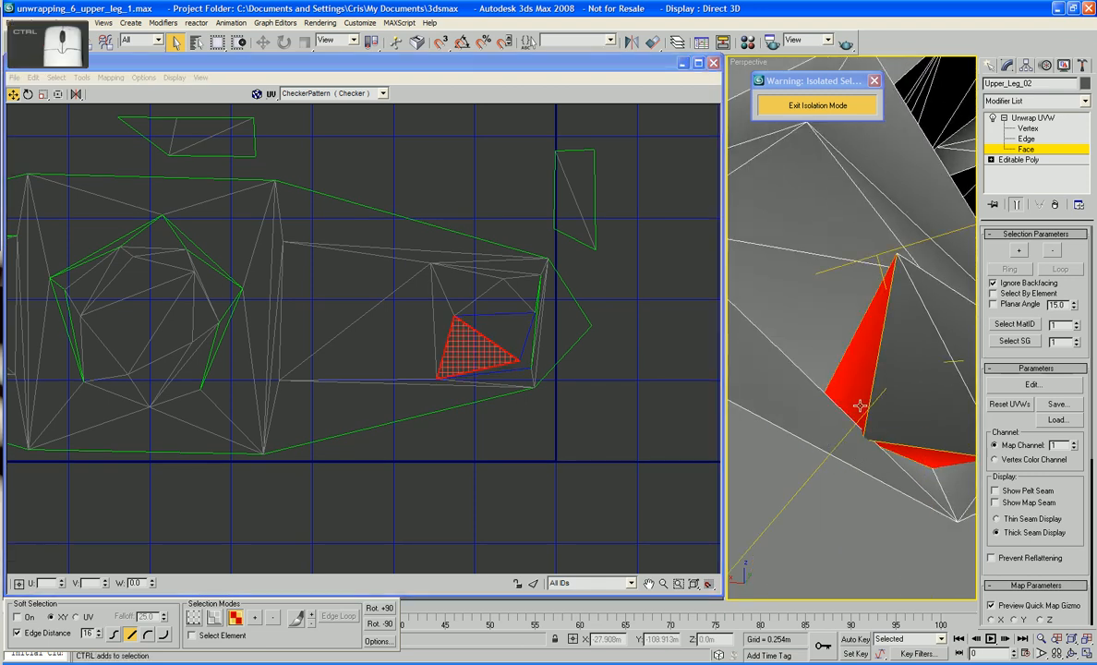
left_click(860, 405, "ctrl")
middle_click_drag(854, 406, 816, 459, "alt")
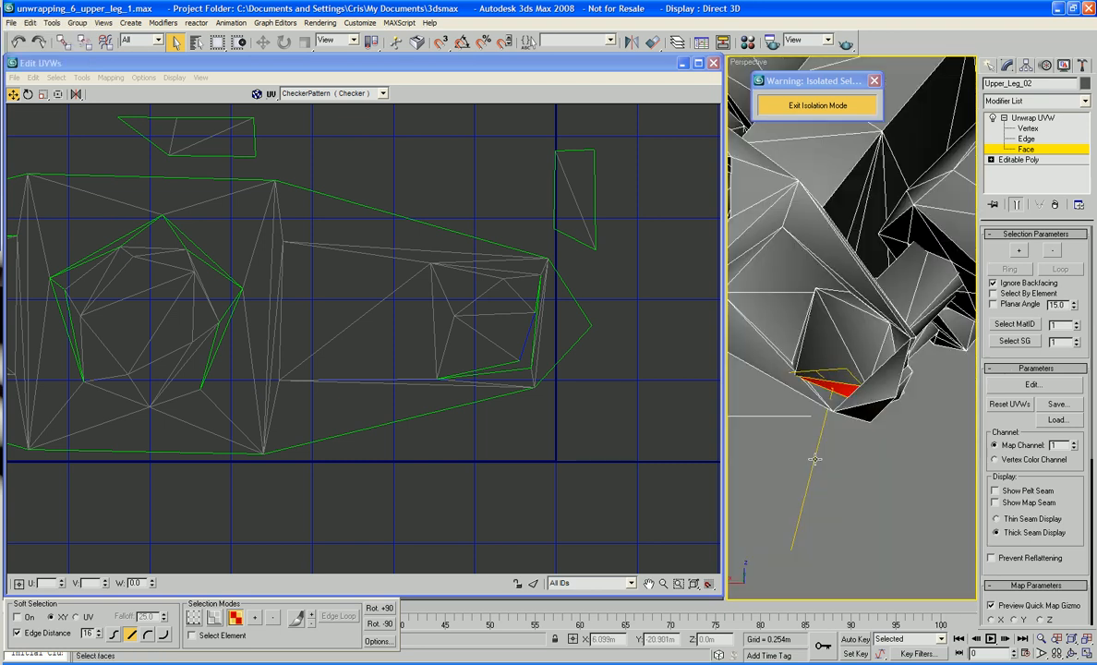
left_click(824, 395, "ctrl")
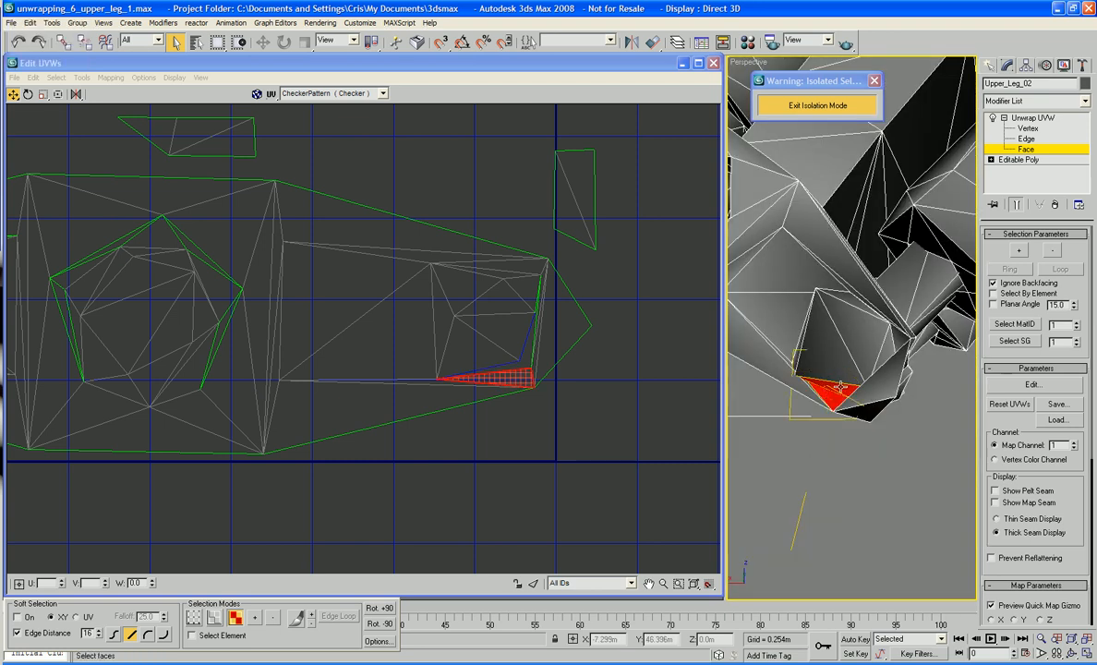
left_click(840, 386, "alt")
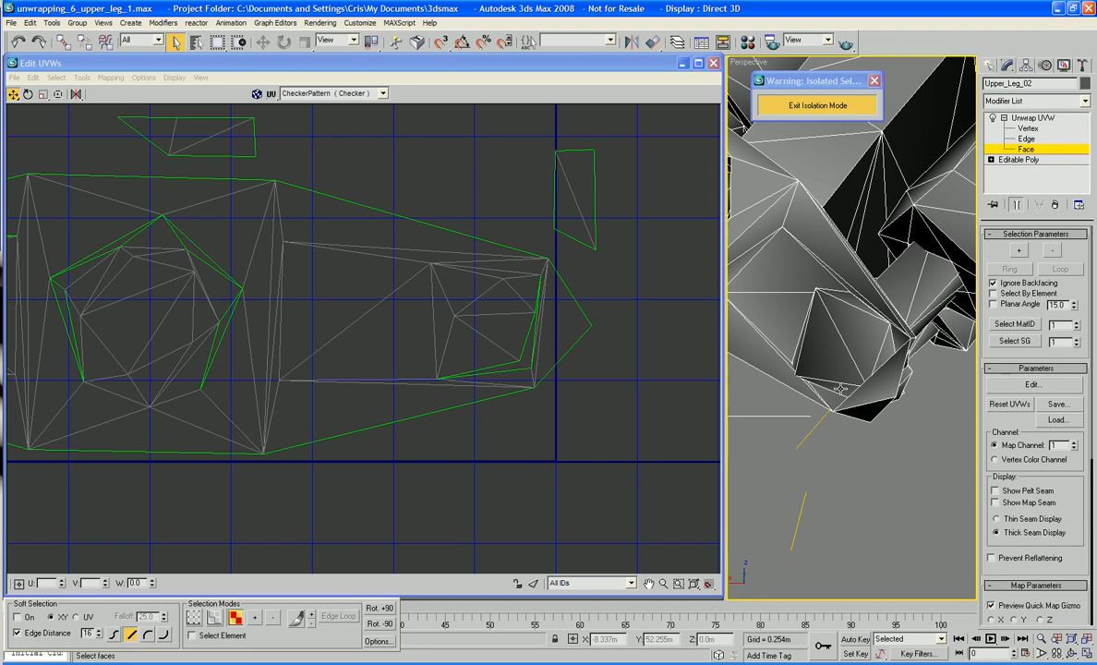
left_click(841, 387)
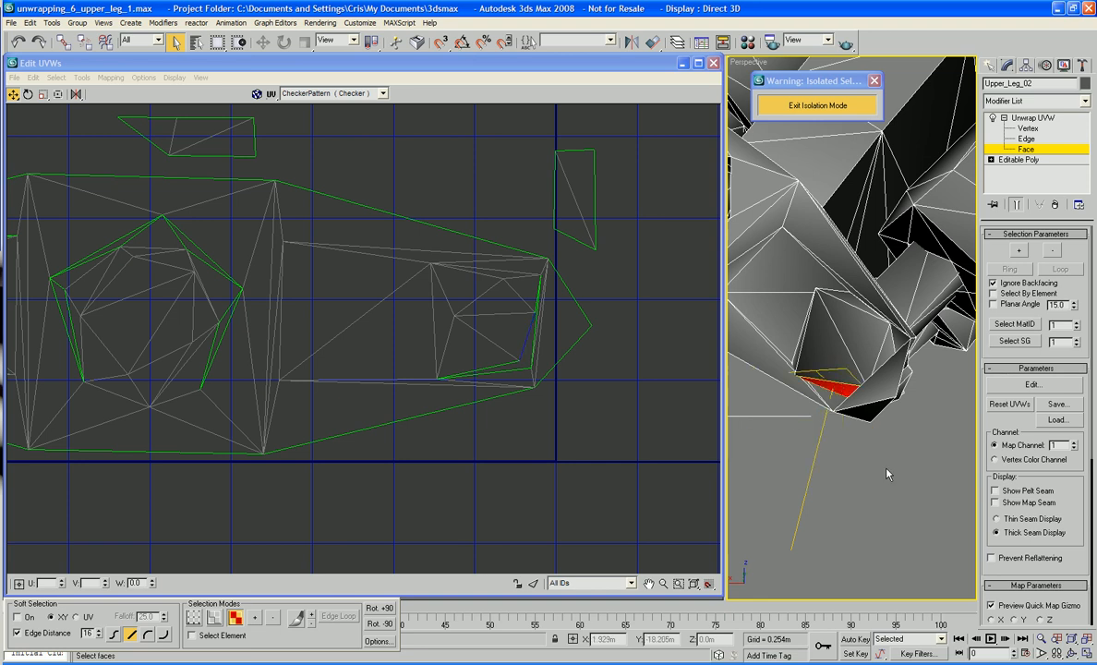
Step: Grow the face selection once and deselect the faces already placed in the main shell, keeping only the missing thin faces selected
middle_click_drag(886, 469, 894, 474, "alt")
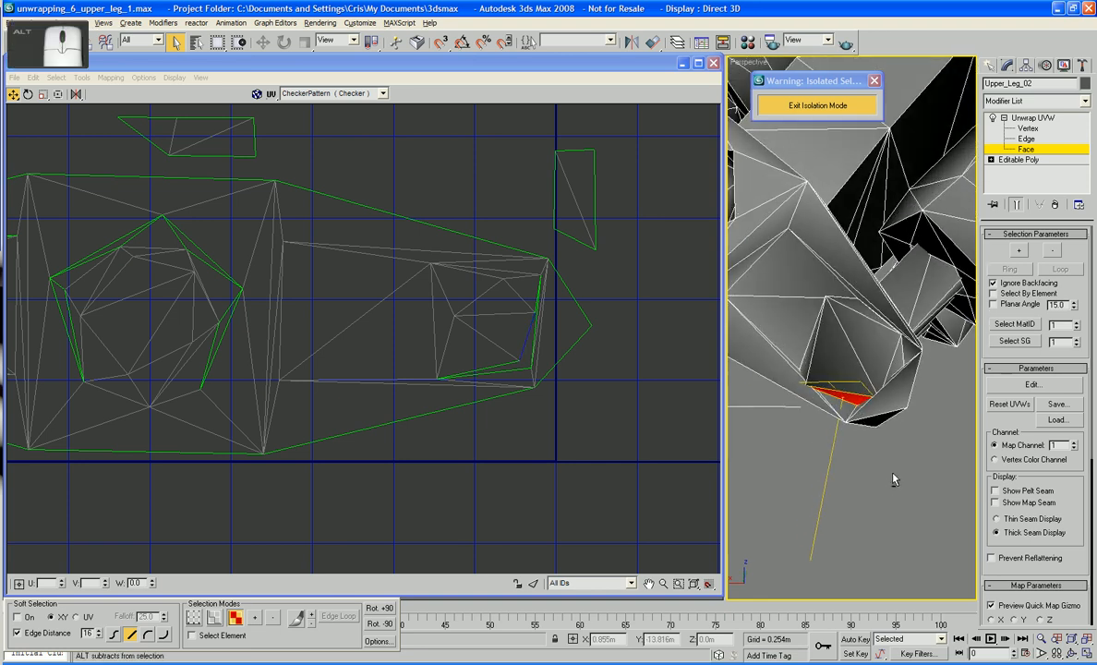
left_click(1019, 251)
middle_click_drag(591, 419, 599, 446)
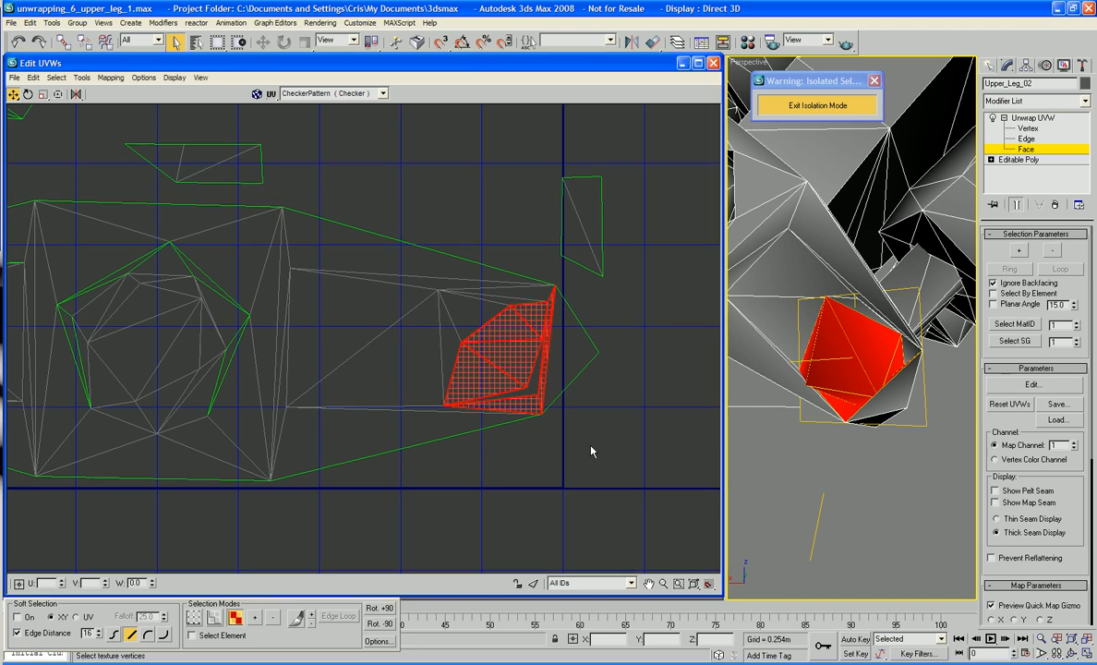
left_click(515, 367, "ctrl")
left_click(491, 387, "ctrl")
left_click(502, 327, "ctrl")
left_click(533, 320, "ctrl")
left_click(549, 313, "ctrl")
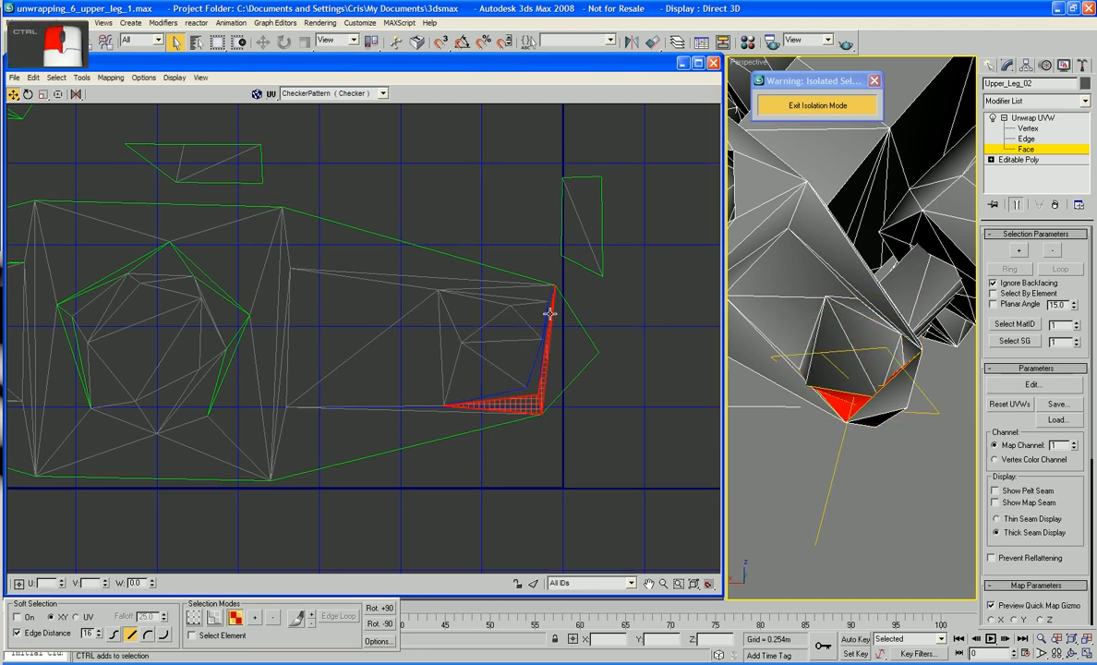
left_click(544, 359, "ctrl")
left_click(529, 406, "ctrl")
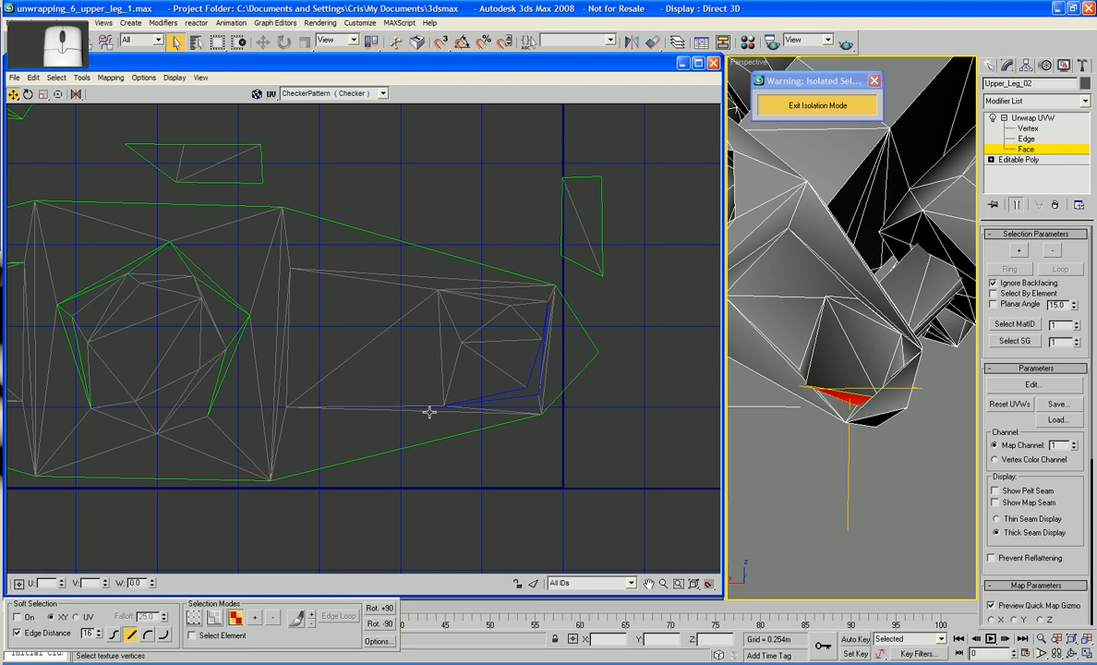
Step: Locate the selected thin faces in the small overlapping UV clusters and break them off
scroll(428, 409, "down", 5)
middle_click_drag(259, 300, 449, 532)
scroll(420, 489, "up", 3)
scroll(409, 493, "up", 4)
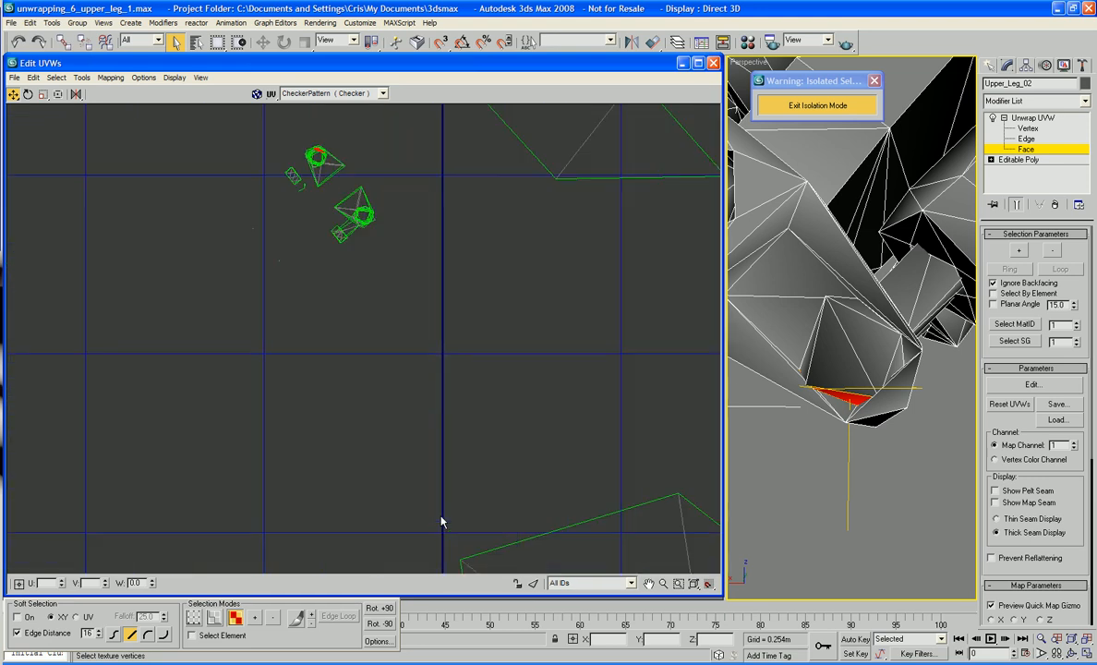
middle_click_drag(502, 259, 529, 500)
scroll(527, 442, "up", 4)
scroll(531, 467, "up", 3)
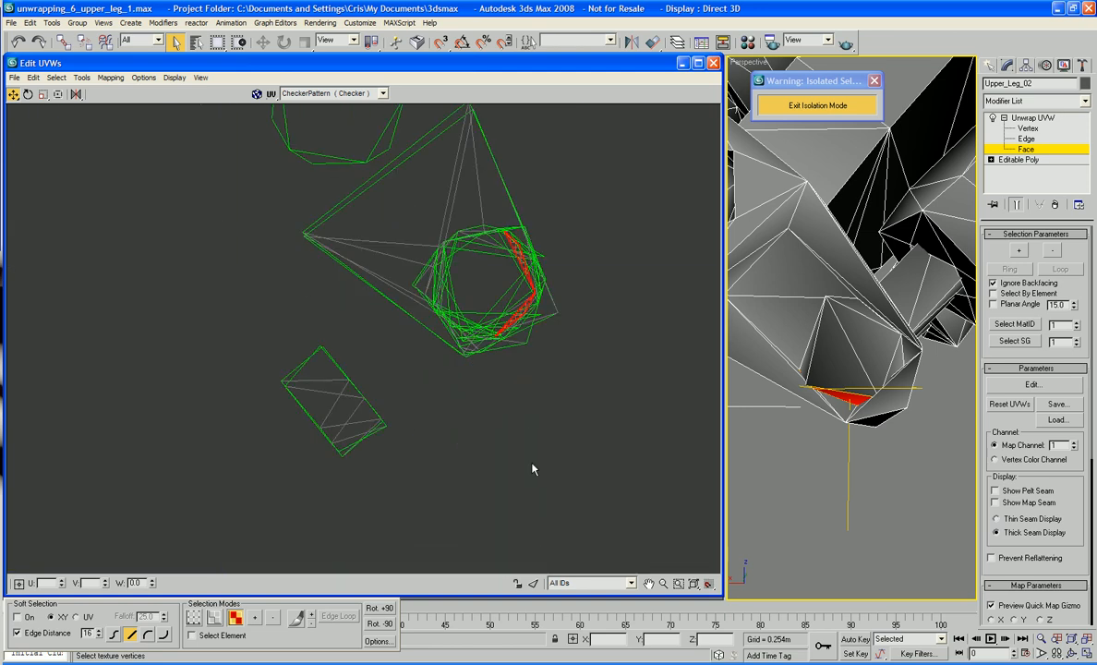
right_click(515, 315)
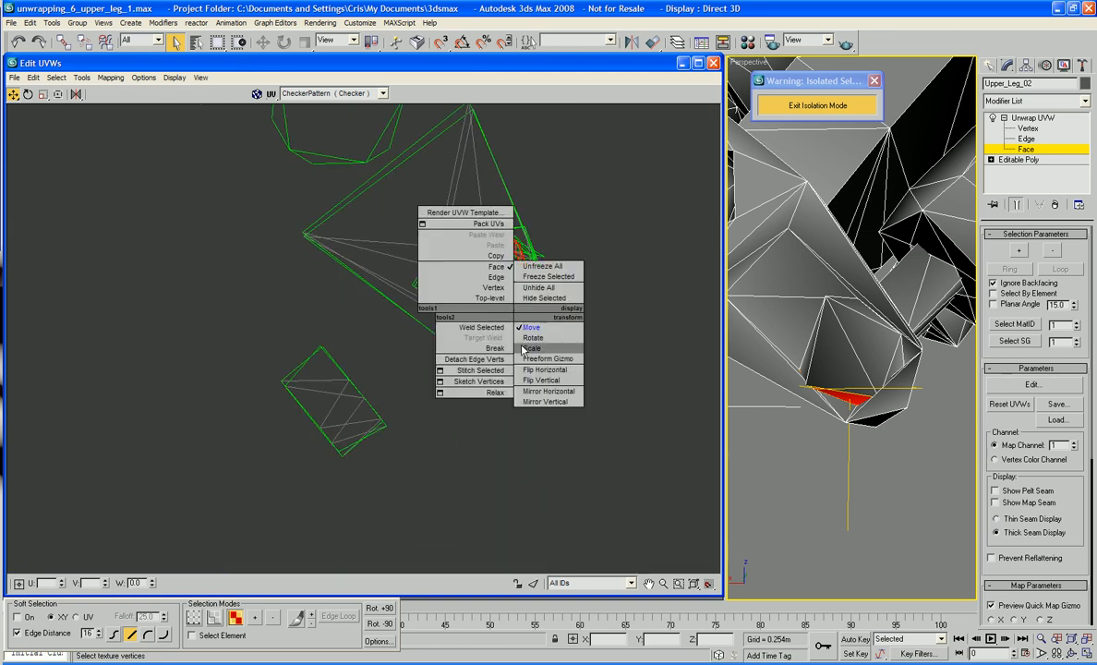
left_click(484, 348)
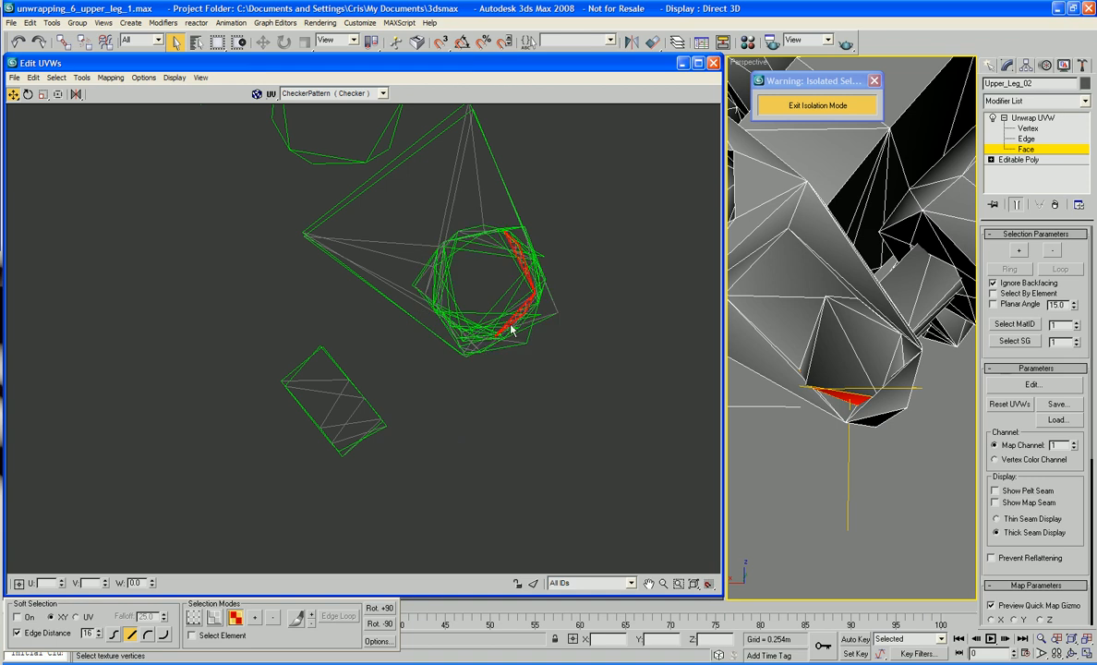
Step: Scale up the broken-off thin faces until they are comparable in size to the pieces around the main shell
right_click(508, 323)
left_click(523, 356)
left_click_drag(514, 317, 511, 209)
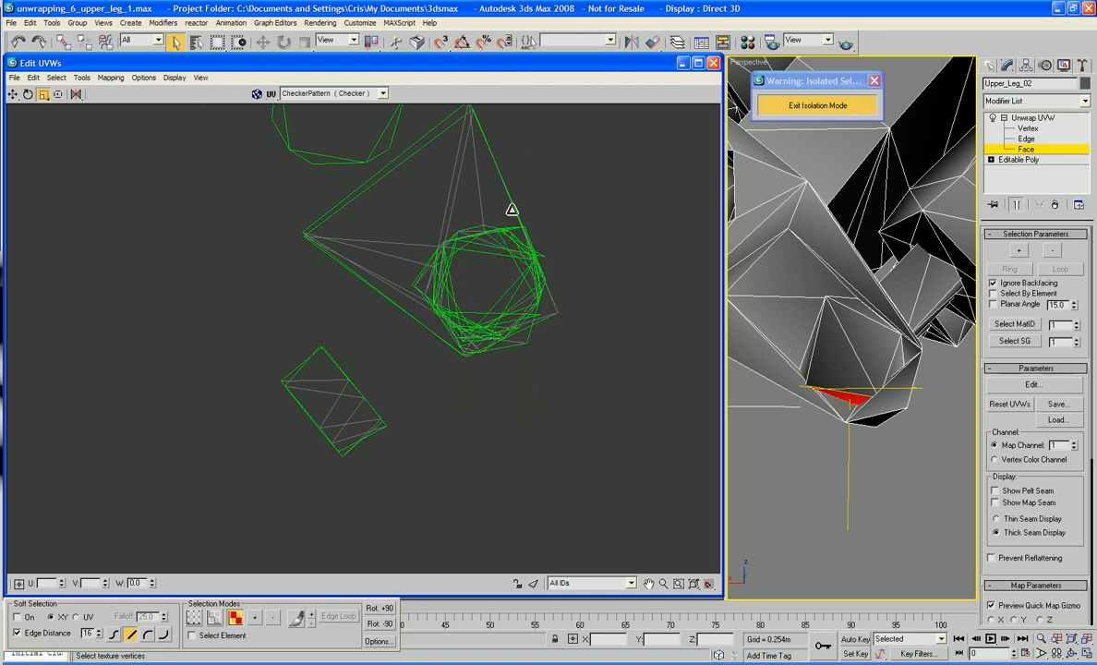
middle_click_drag(601, 354, 480, 362)
scroll(480, 363, "down", 8)
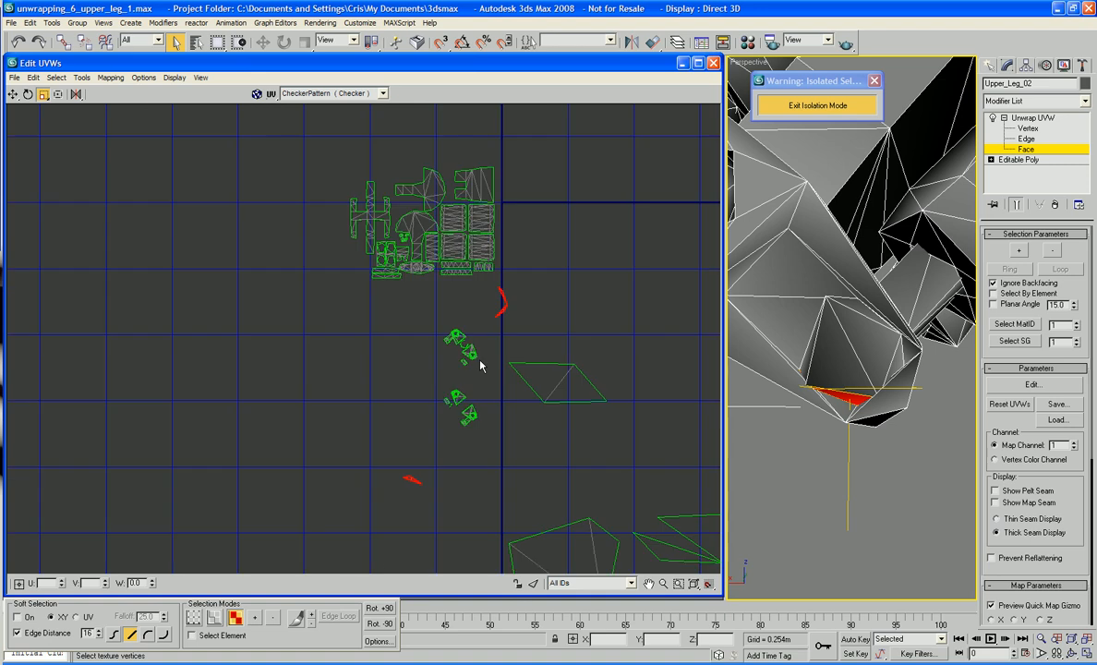
middle_click_drag(543, 415, 507, 415)
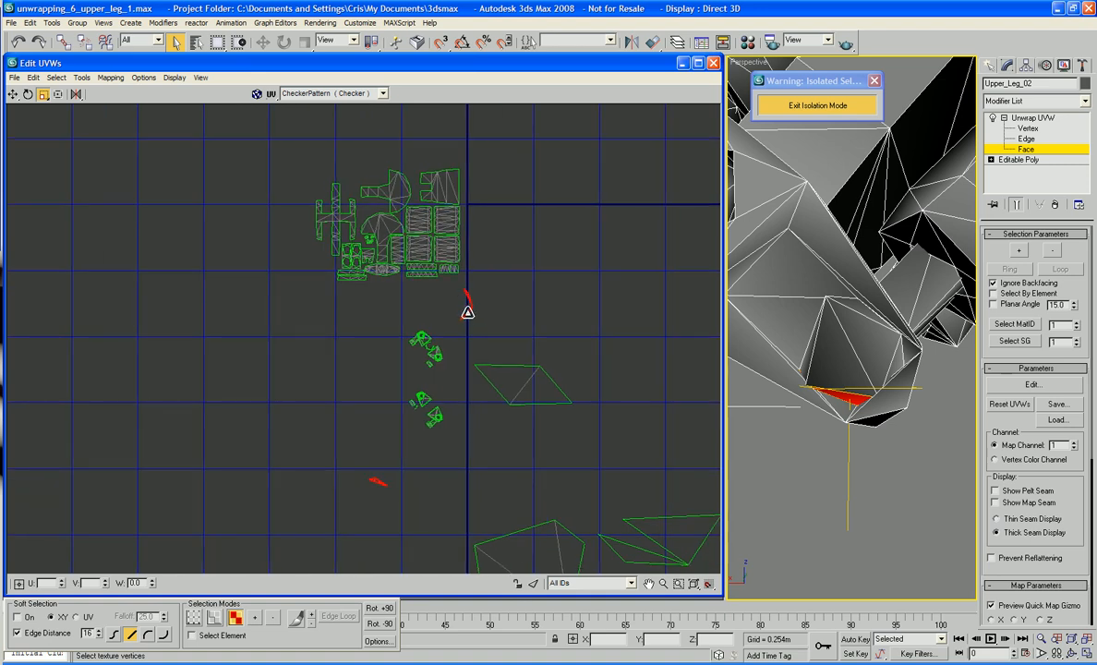
left_click_drag(467, 312, 476, 243)
scroll(482, 247, "down", 5)
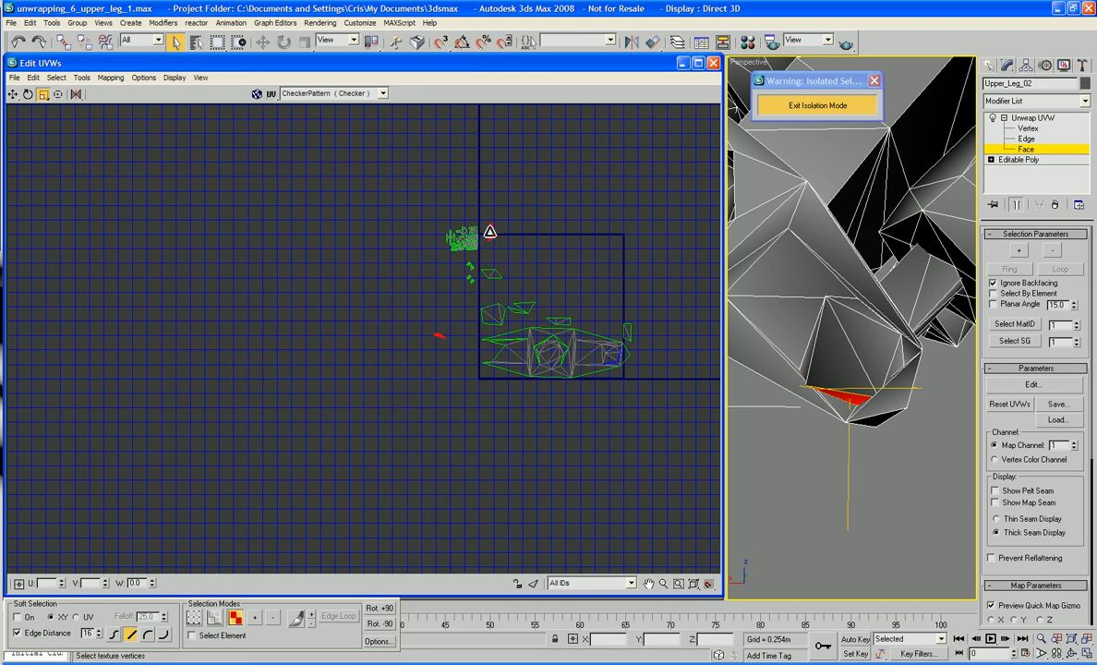
left_click_drag(490, 231, 487, 140)
Step: Move the enlarged curved strip and thin triangle into the empty area above the main shell and clear the selection
right_click(365, 450)
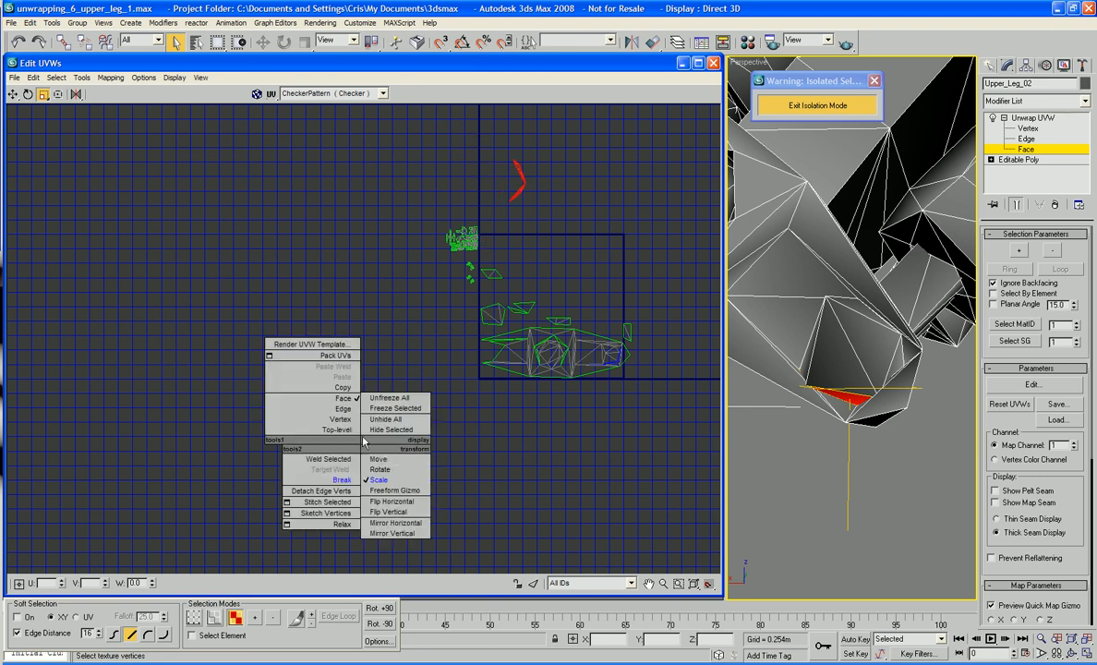
left_click(375, 459)
left_click_drag(393, 417, 535, 348)
left_click(467, 528)
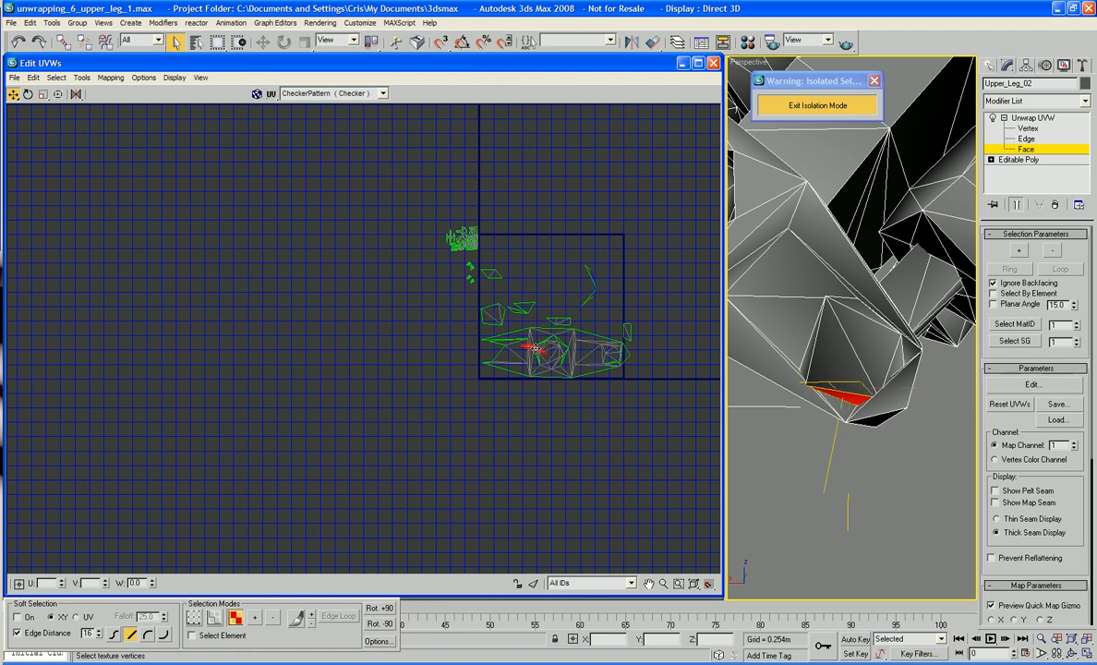
scroll(665, 325, "up", 5)
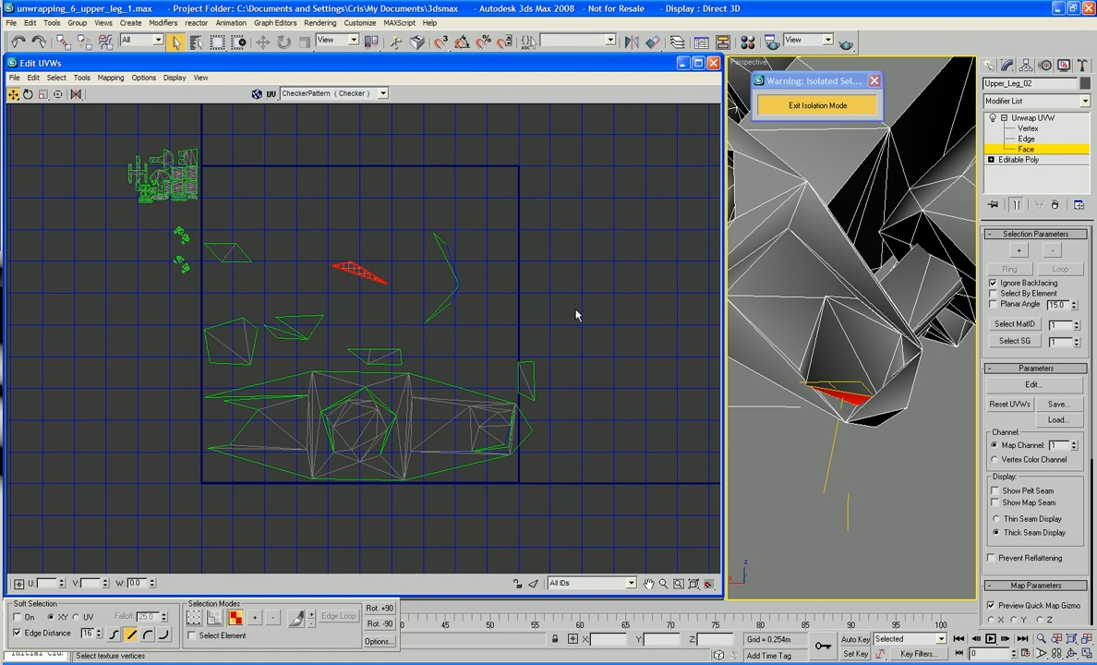
left_click(549, 274)
scroll(558, 270, "up", 4)
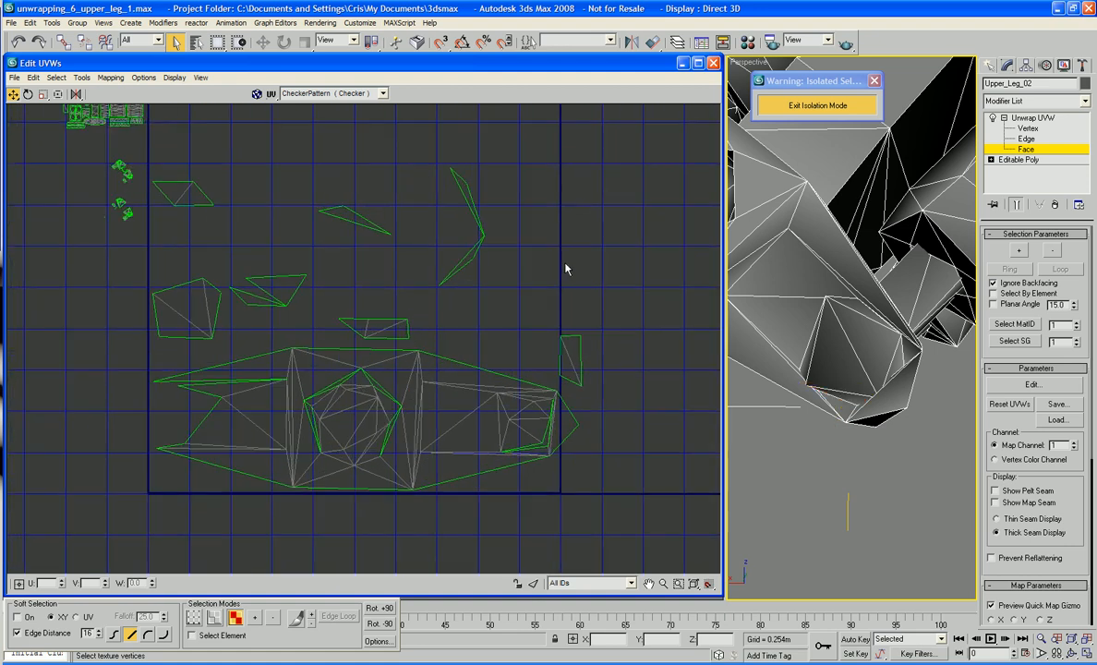
Step: In vertex mode, target weld the curved strip's middle and lower end vertices to the gap beside the cap at the shell's end
right_click(565, 265)
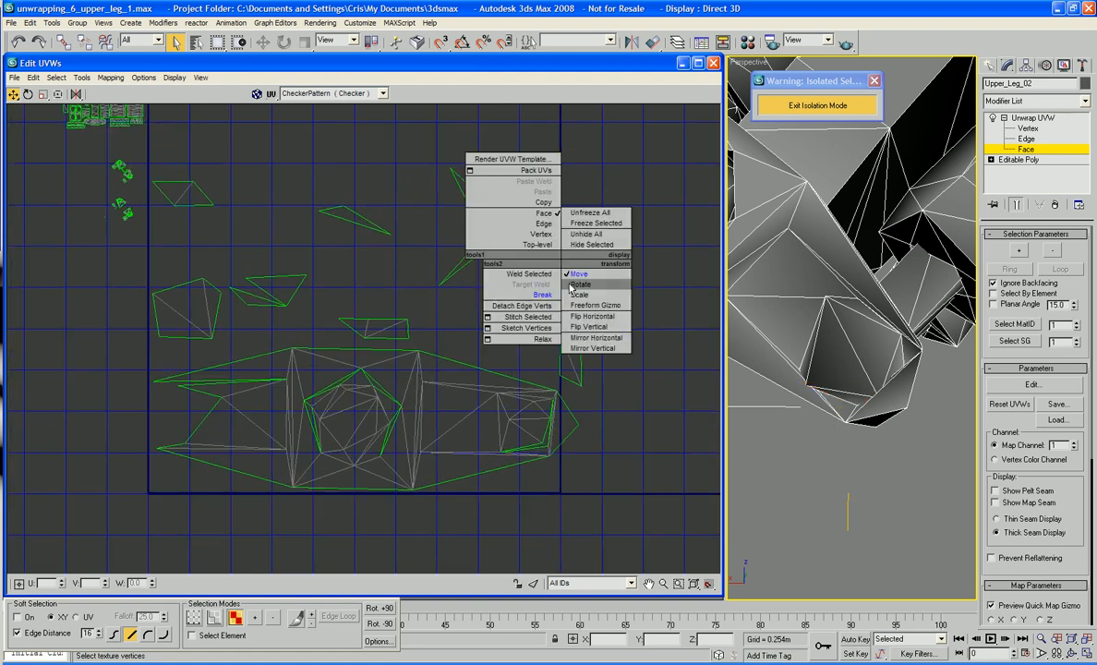
left_click(539, 235)
right_click(535, 231)
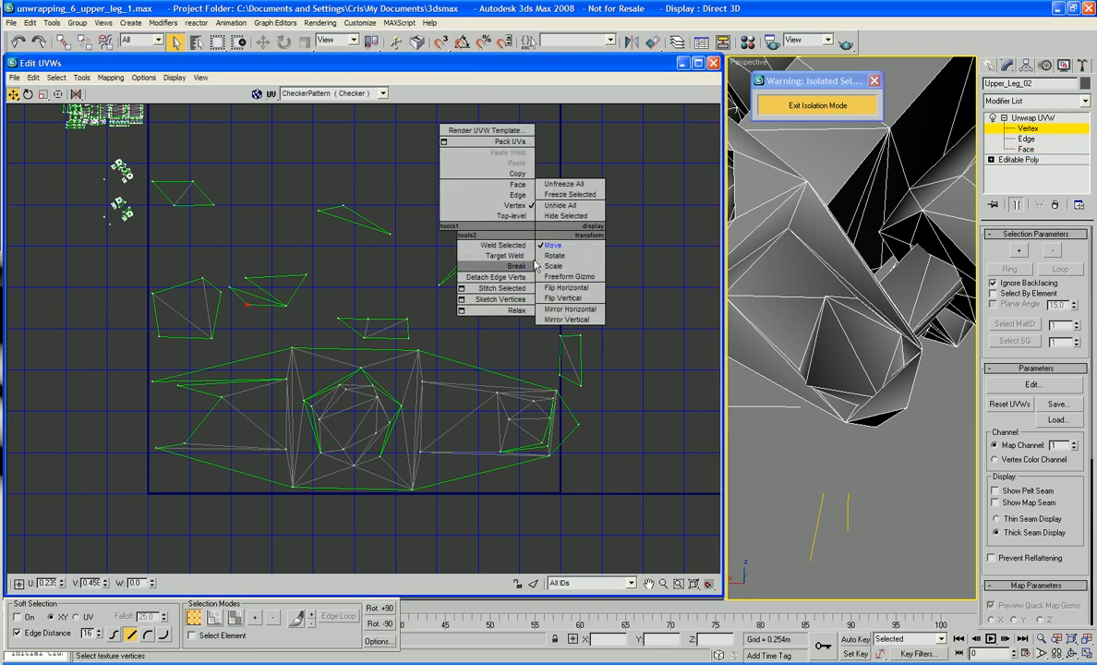
left_click(518, 267)
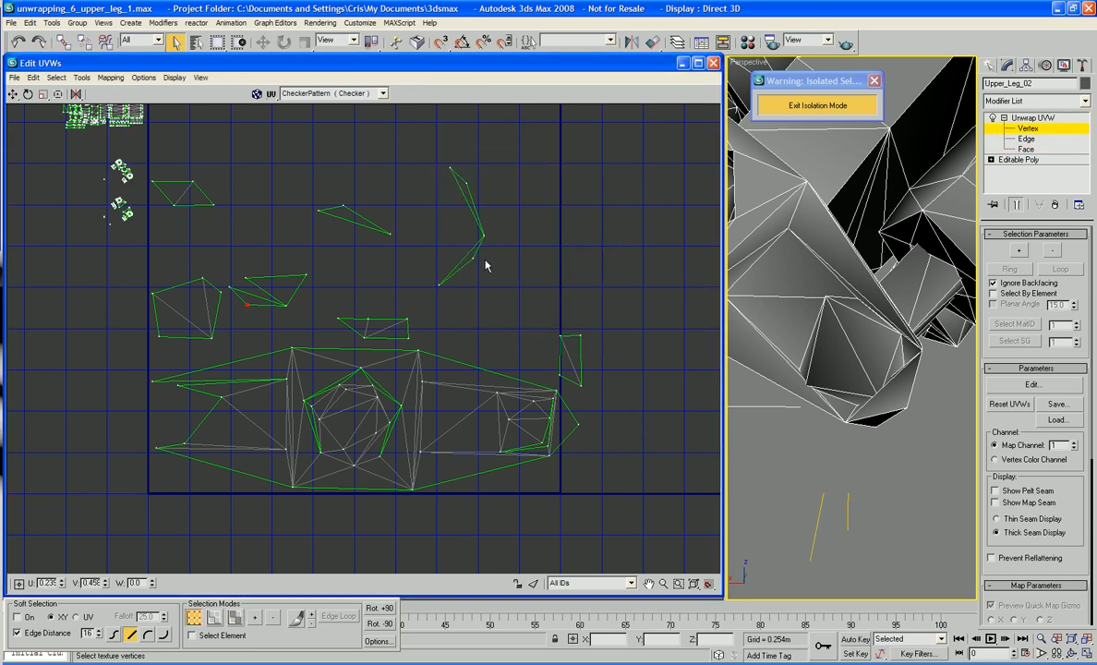
left_click_drag(483, 238, 546, 445)
left_click_drag(439, 283, 482, 400)
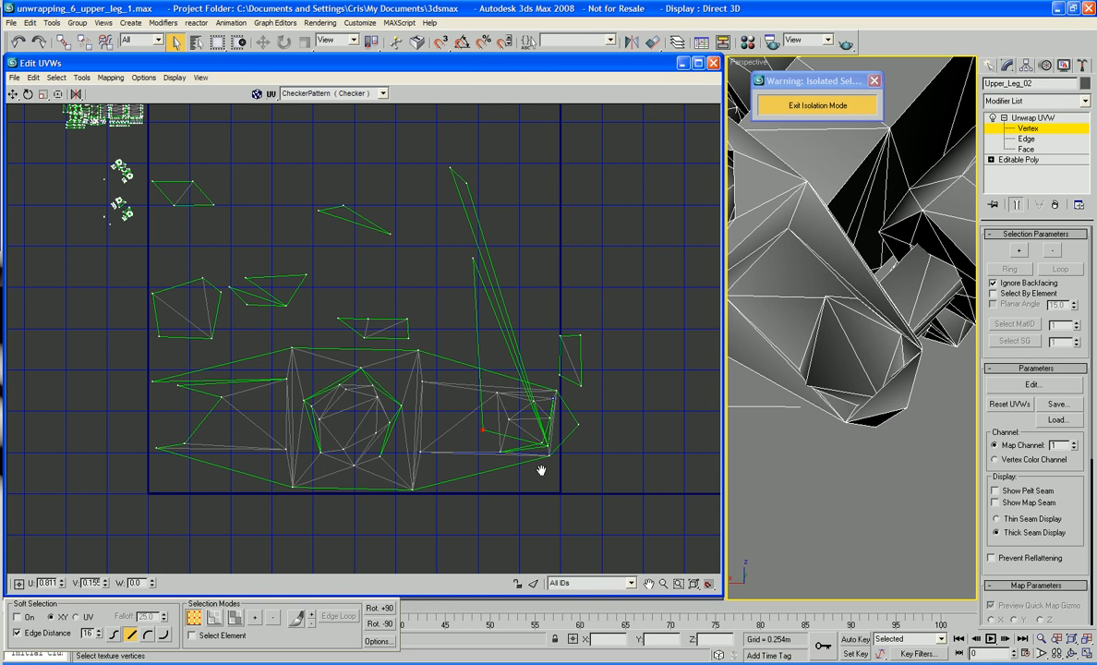
scroll(503, 402, "up", 5)
middle_click_drag(504, 394, 504, 431)
left_click_drag(386, 338, 585, 245)
middle_click_drag(528, 229, 561, 399)
scroll(560, 399, "down", 3)
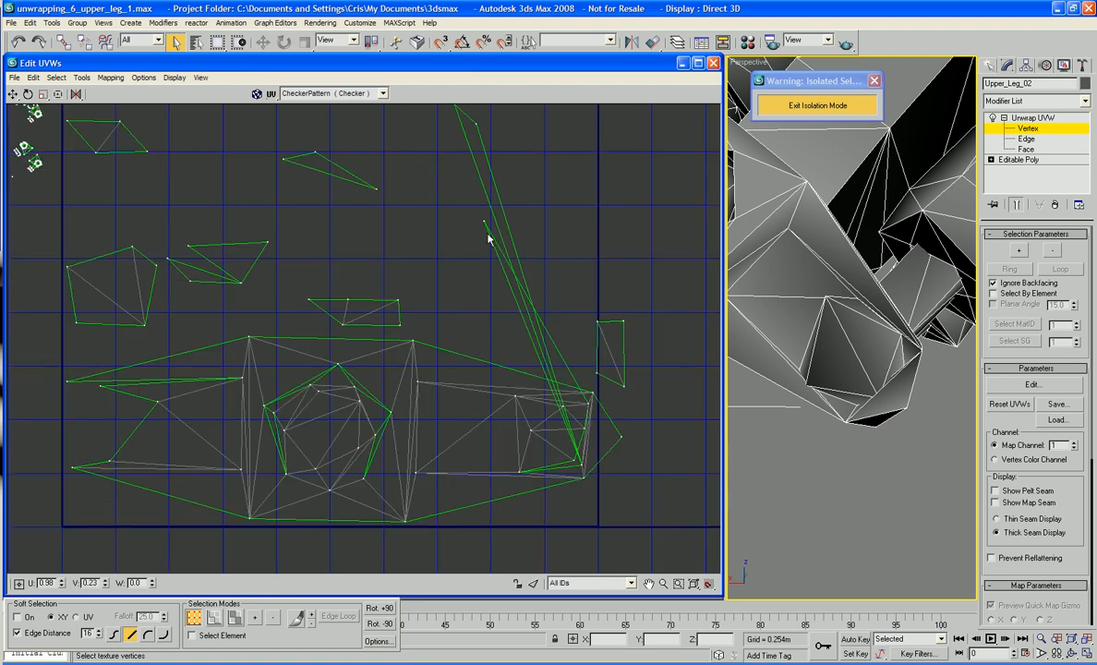
Step: Target weld the curved strip's three remaining loose vertices to the side and lower edge of the gap around the cap
left_click_drag(482, 225, 585, 430)
middle_click_drag(504, 171, 515, 242)
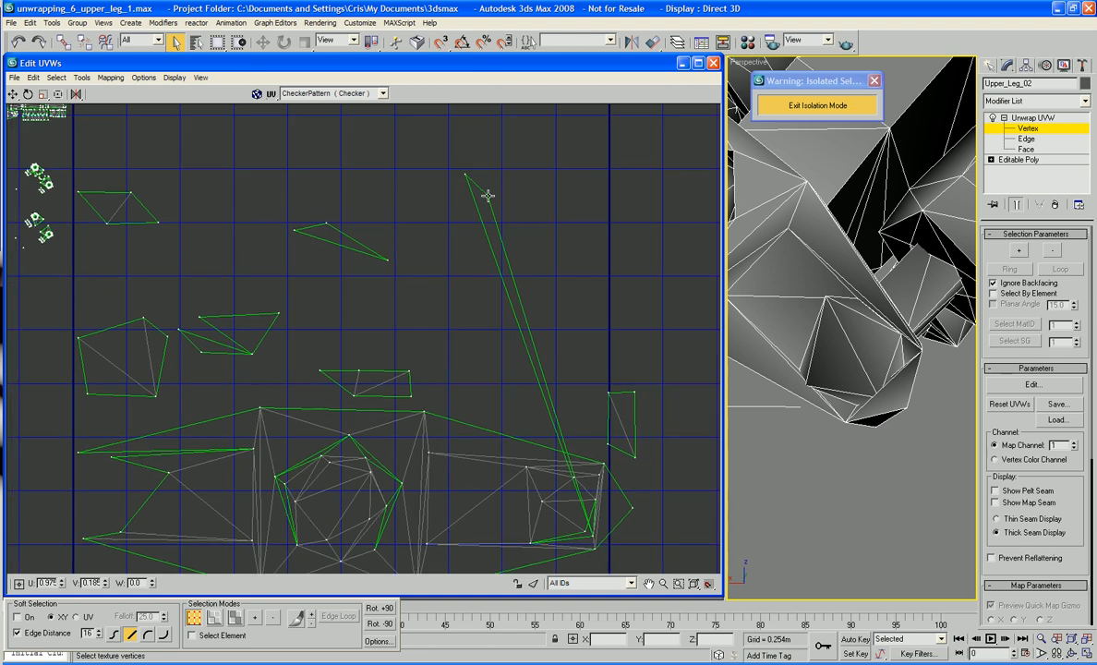
left_click_drag(488, 195, 587, 534)
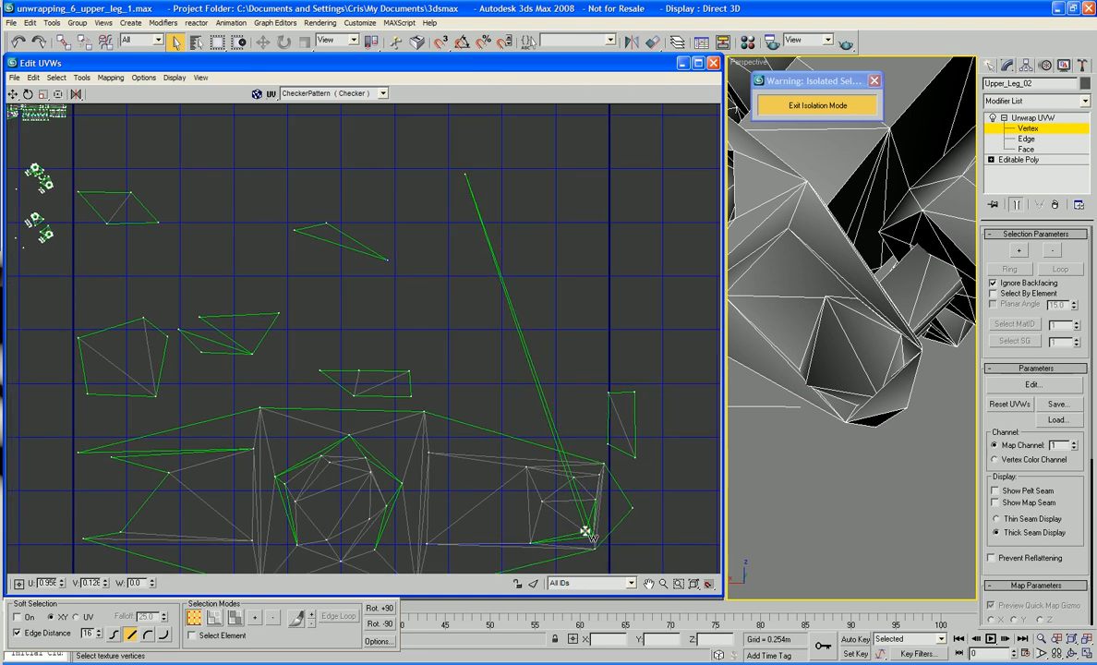
left_click_drag(463, 174, 527, 543)
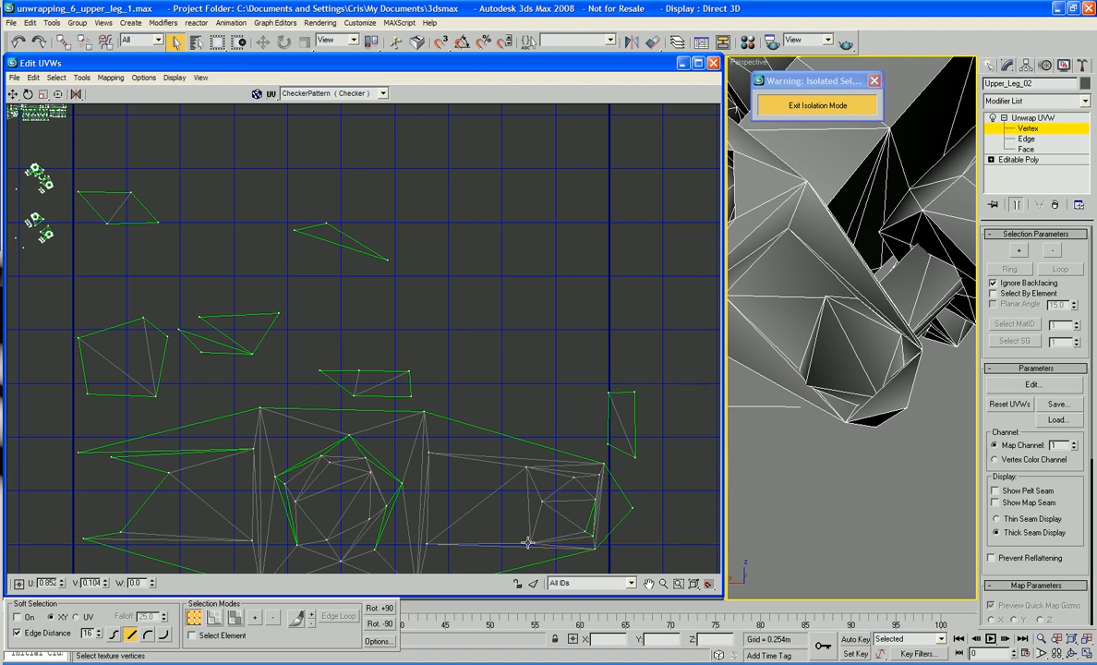
Step: Target weld the loose thin triangle's three vertices into the last gap beside the cap's lower corner
middle_click_drag(544, 529, 496, 490)
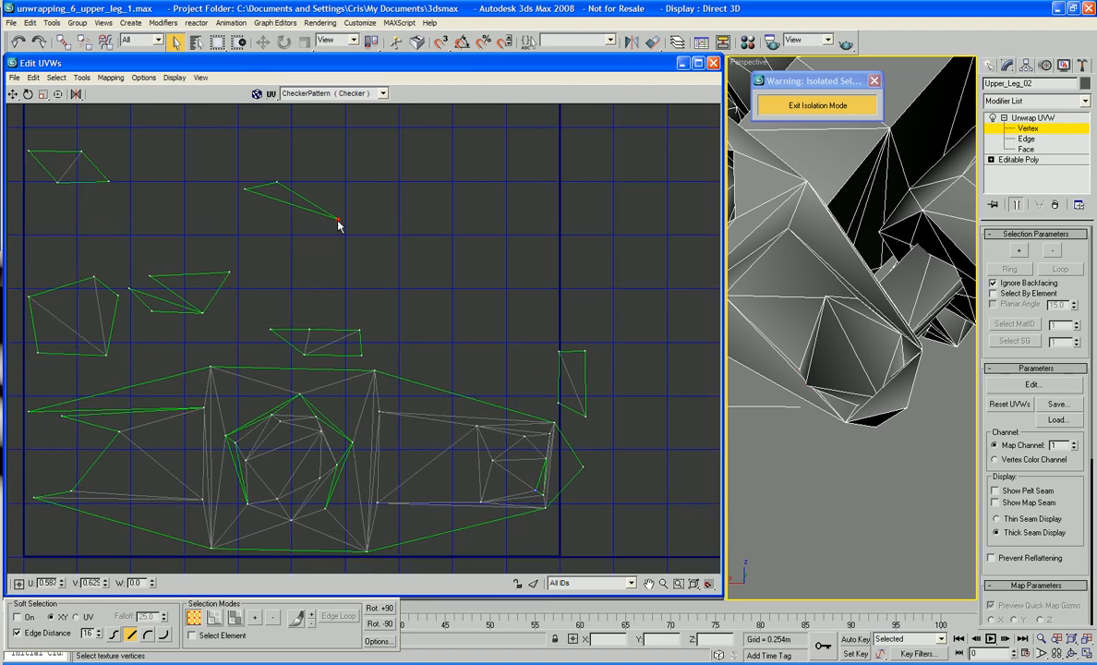
left_click_drag(338, 223, 540, 488)
left_click_drag(282, 183, 534, 473)
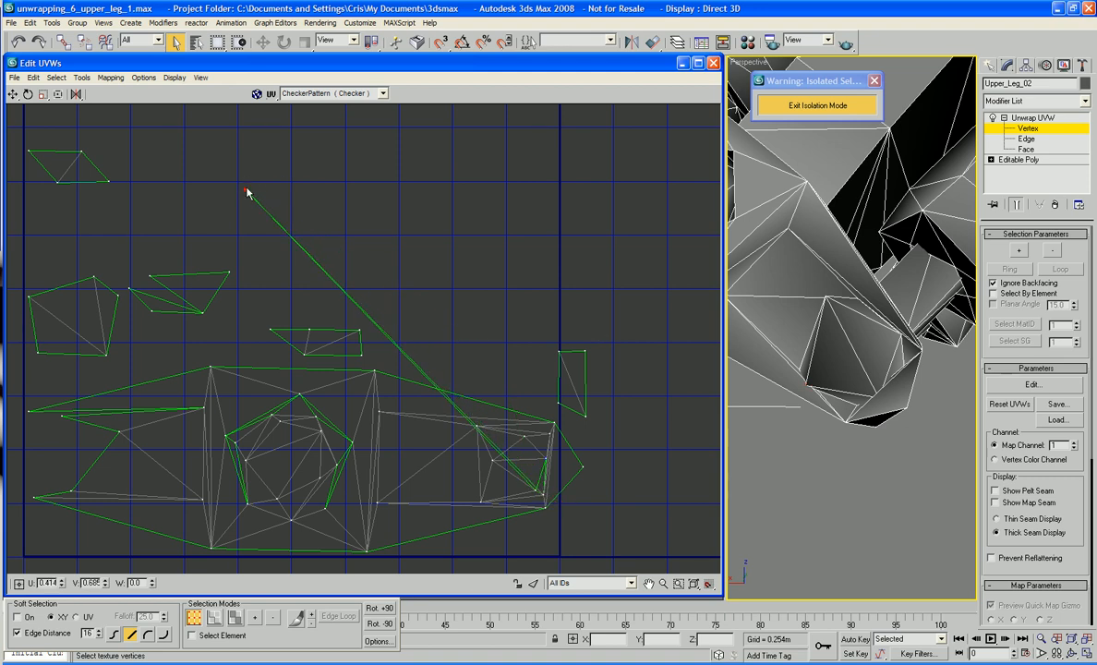
left_click_drag(246, 191, 546, 460)
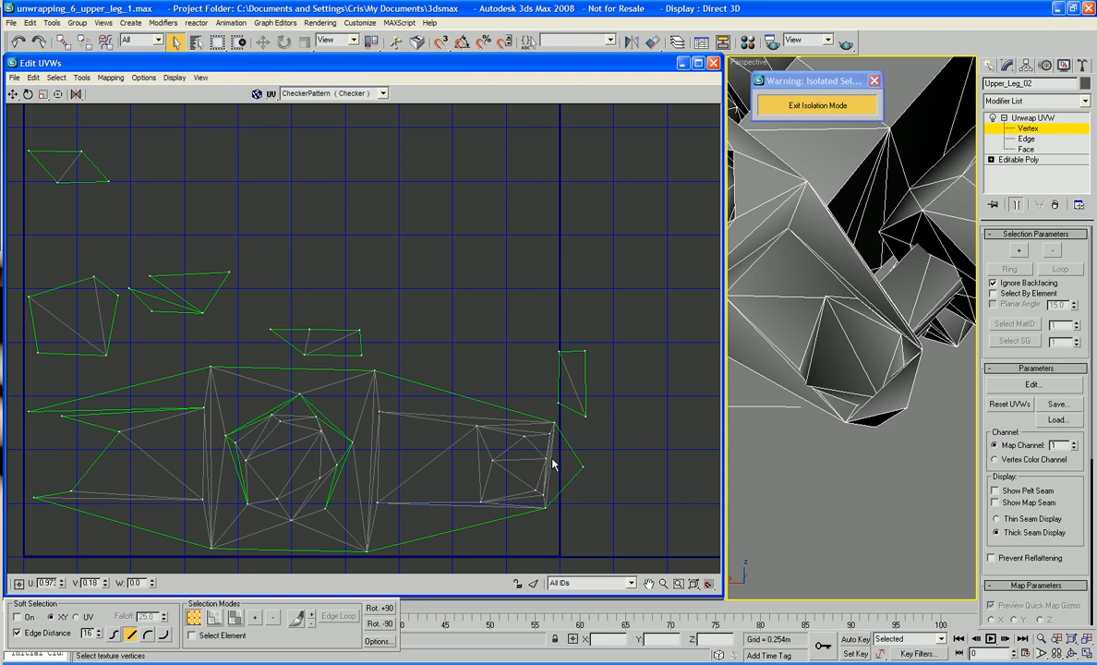
Step: In face mode, check the cap faces on the 3D model against the welded shell end and clear the selection
middle_click_drag(580, 493, 590, 459)
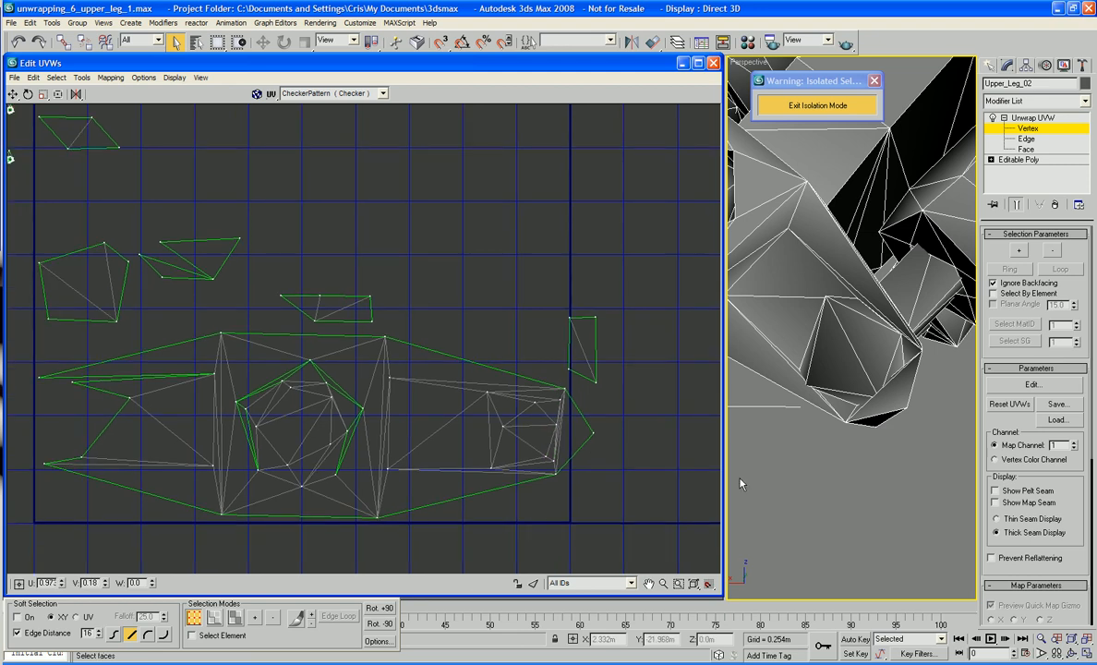
left_click(1026, 149)
left_click(836, 349)
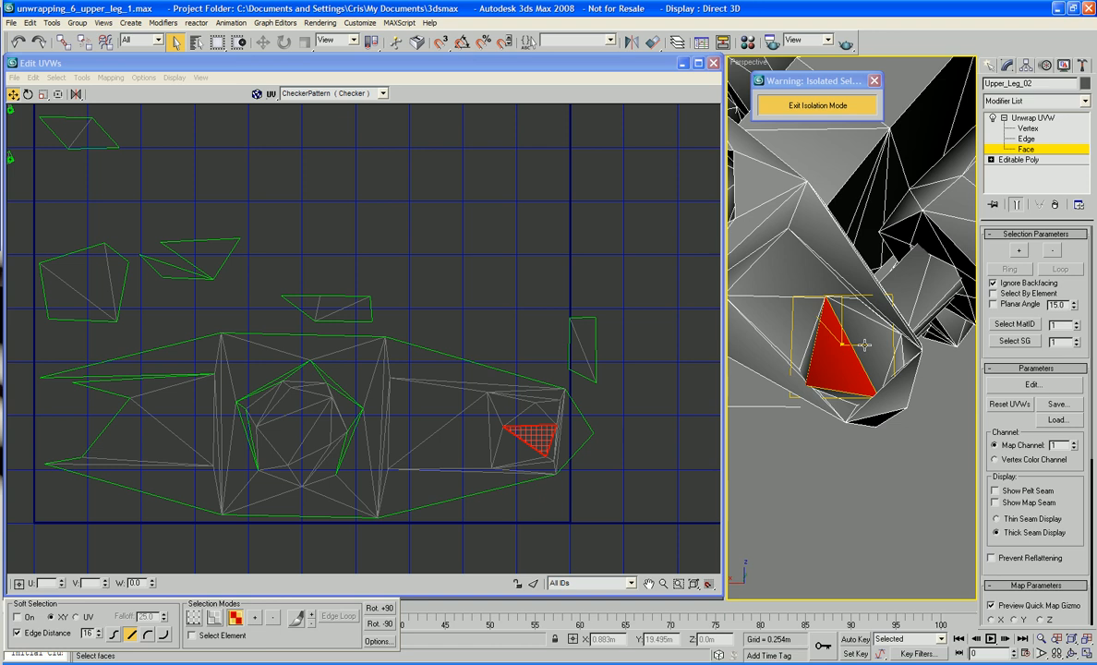
left_click(864, 345)
key("ctrl+z")
key("ctrl+z")
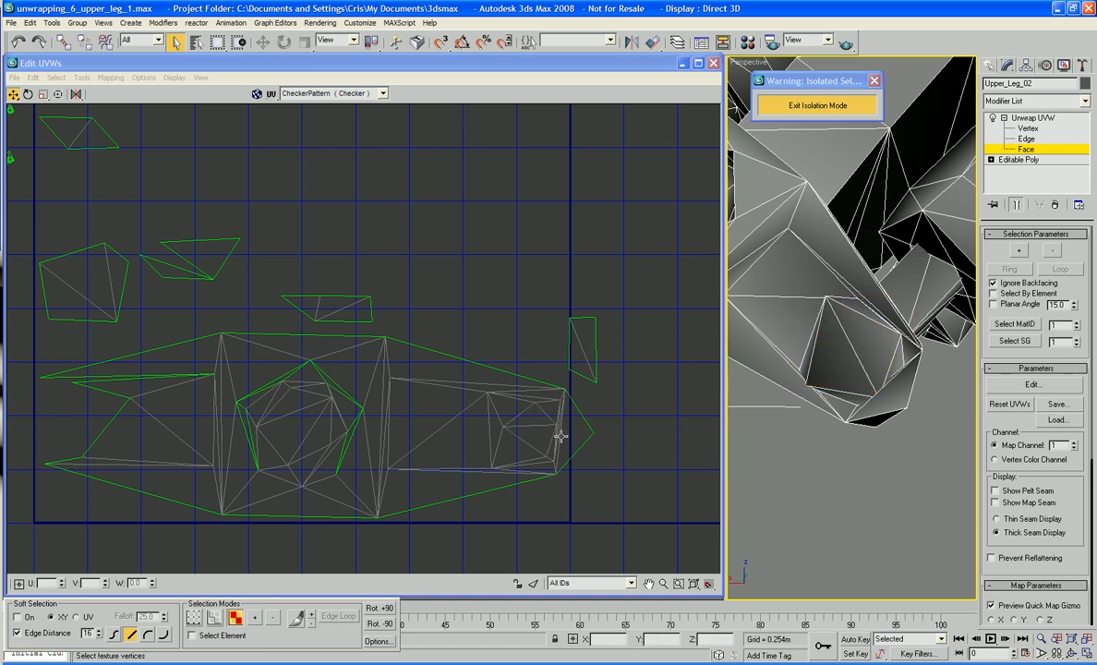
Step: Compare two inner faces of the cap at the shell's end with the 3D model, and clear the selection
left_click(524, 439)
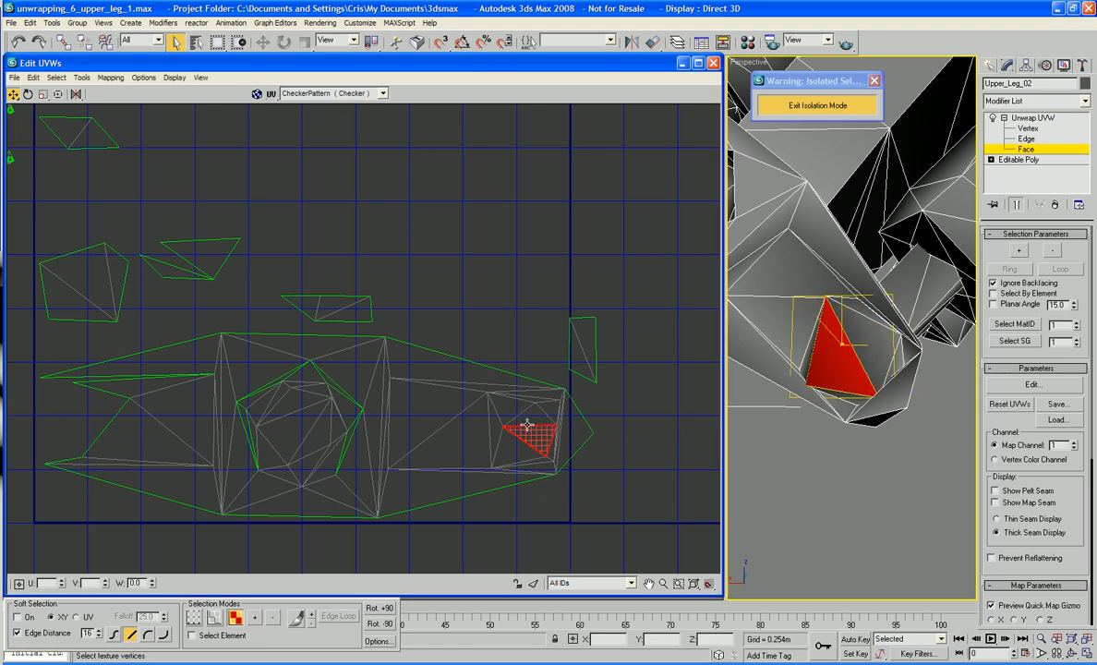
left_click(522, 417, "ctrl")
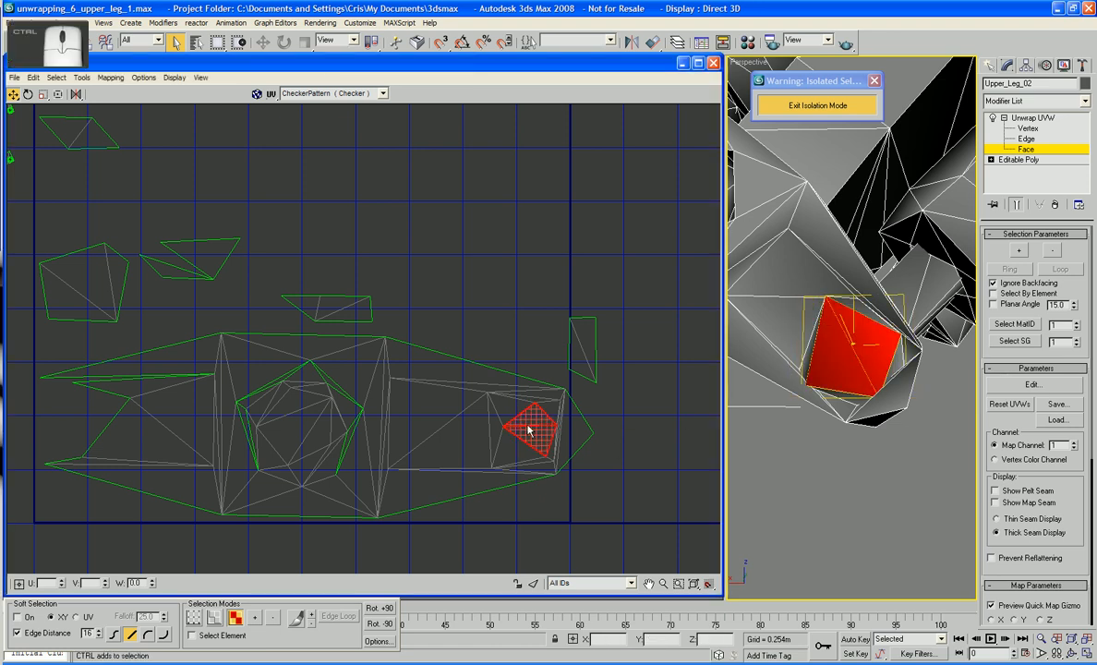
left_click(646, 469)
middle_click_drag(584, 412, 595, 408)
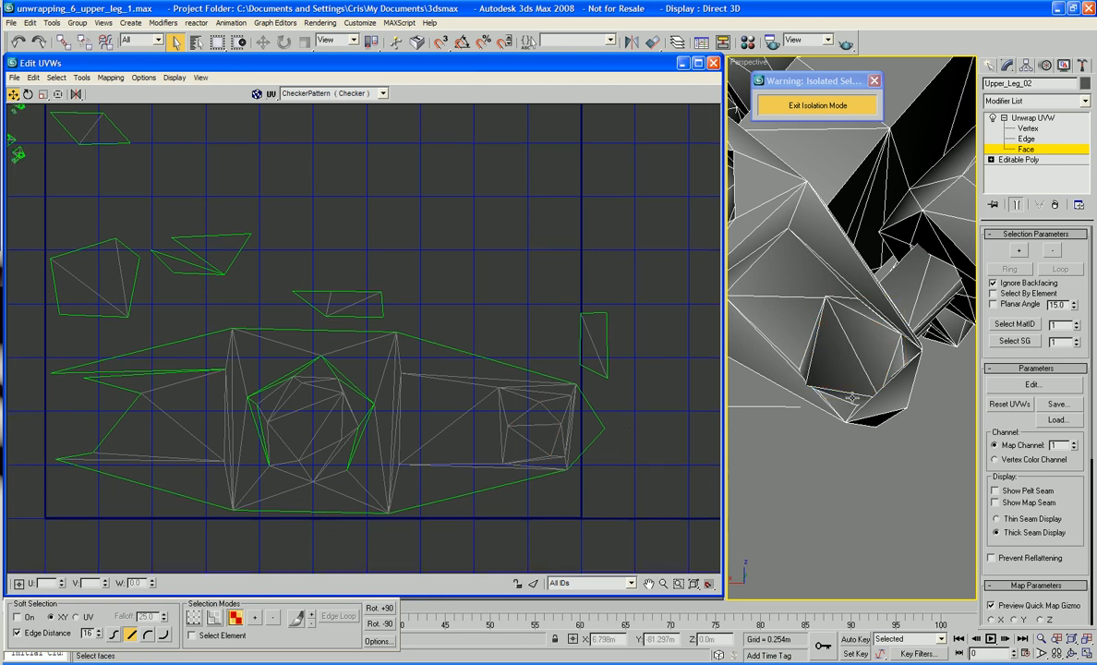
Step: Show the map seams on the model and bring the socket with the pentagonal hole into view
middle_click_drag(869, 379, 956, 406)
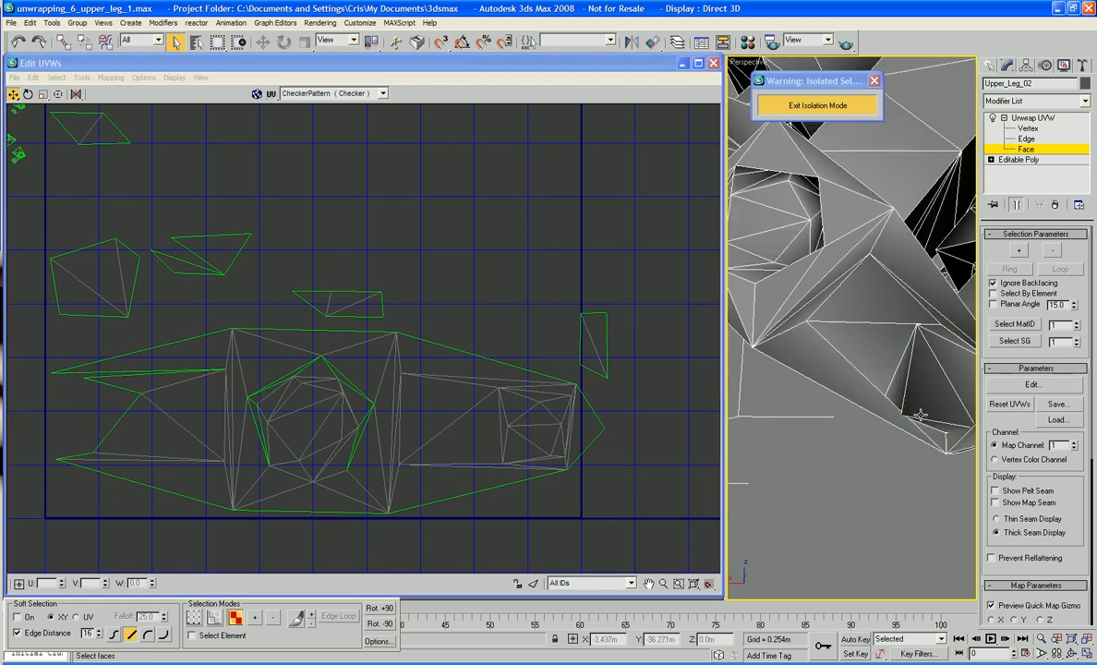
left_click(996, 502)
scroll(820, 347, "up", 3)
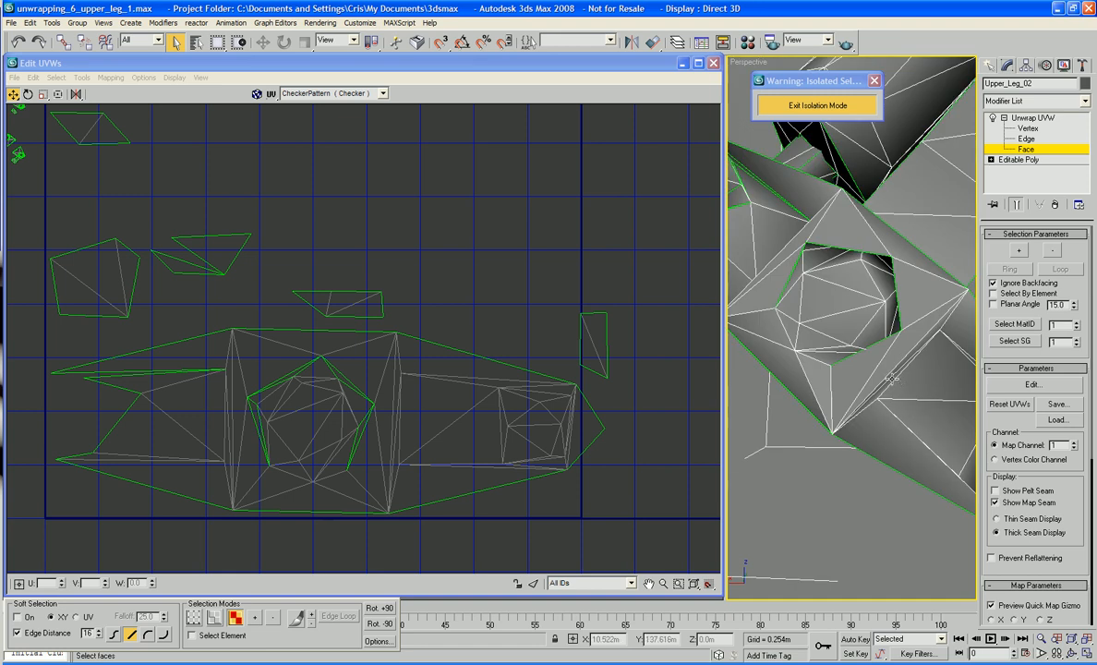
middle_click_drag(485, 478, 511, 483)
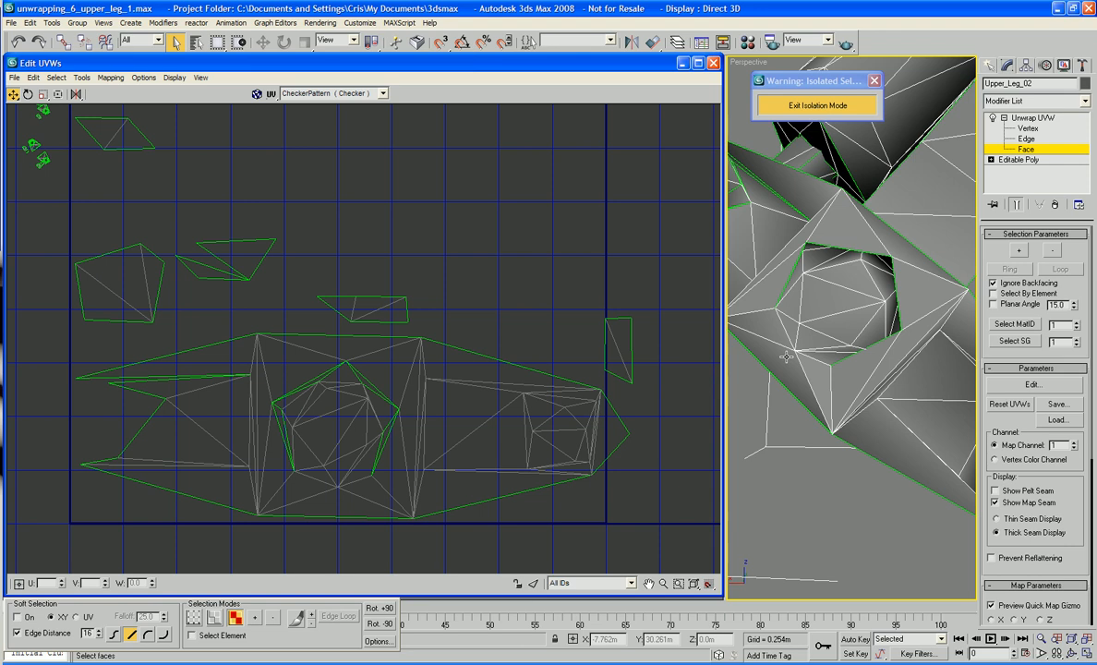
Step: Select the star-shaped ring of faces around the pentagonal hole on the model and grow the selection once
left_click(905, 248)
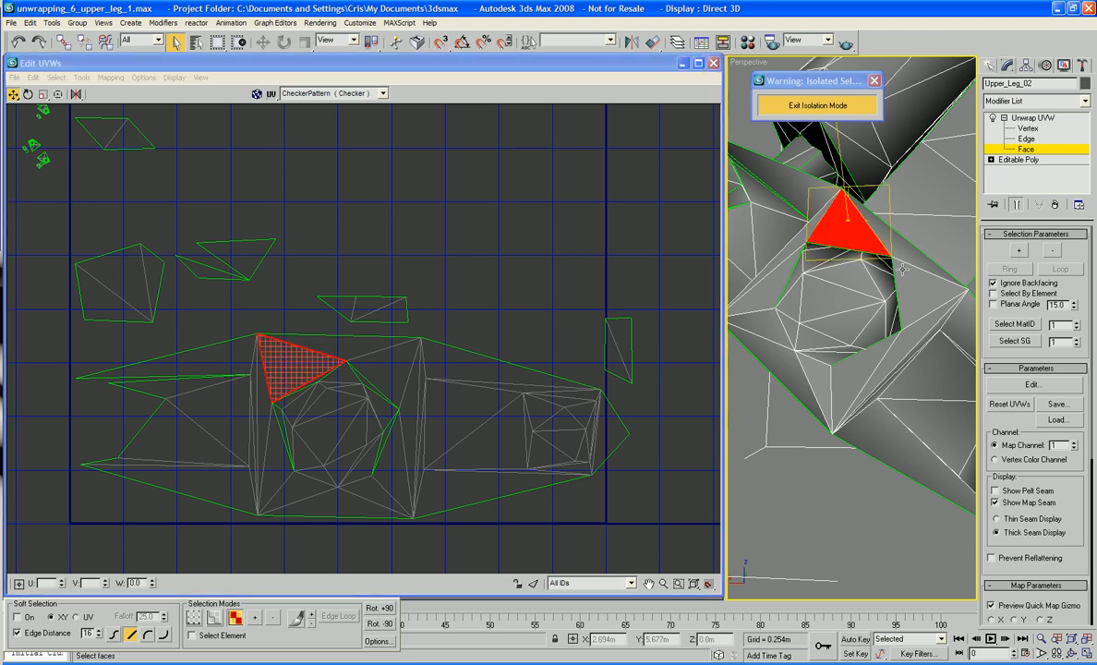
left_click(919, 294, "ctrl")
left_click(766, 294, "ctrl")
left_click(757, 344, "ctrl")
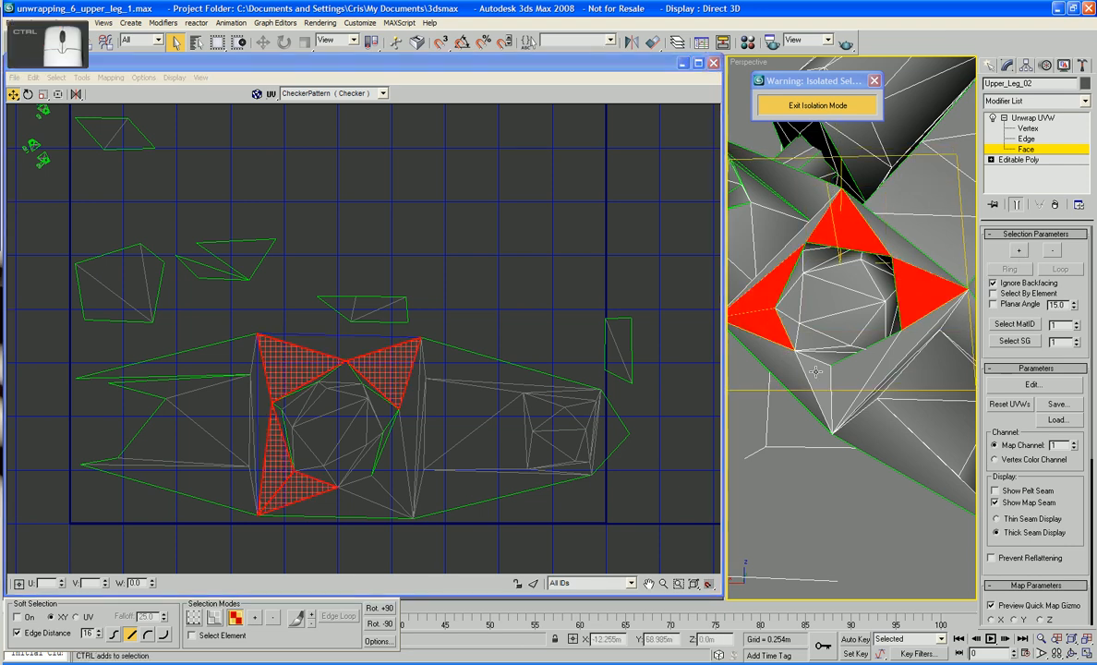
left_click(850, 379, "ctrl")
left_click(813, 374, "ctrl")
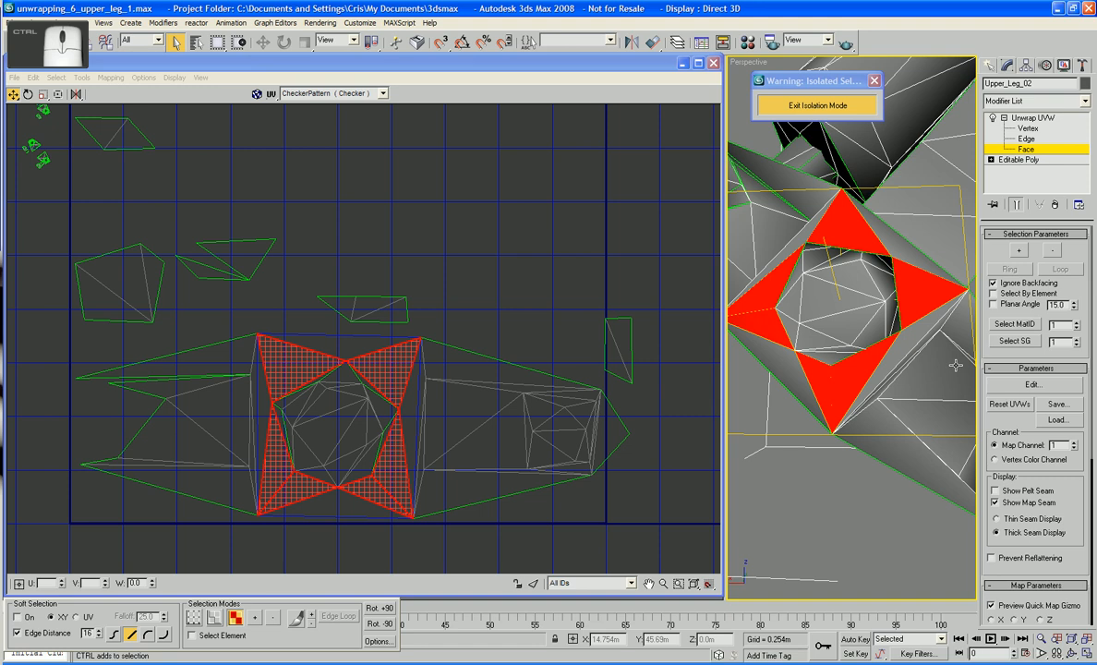
left_click(1019, 250)
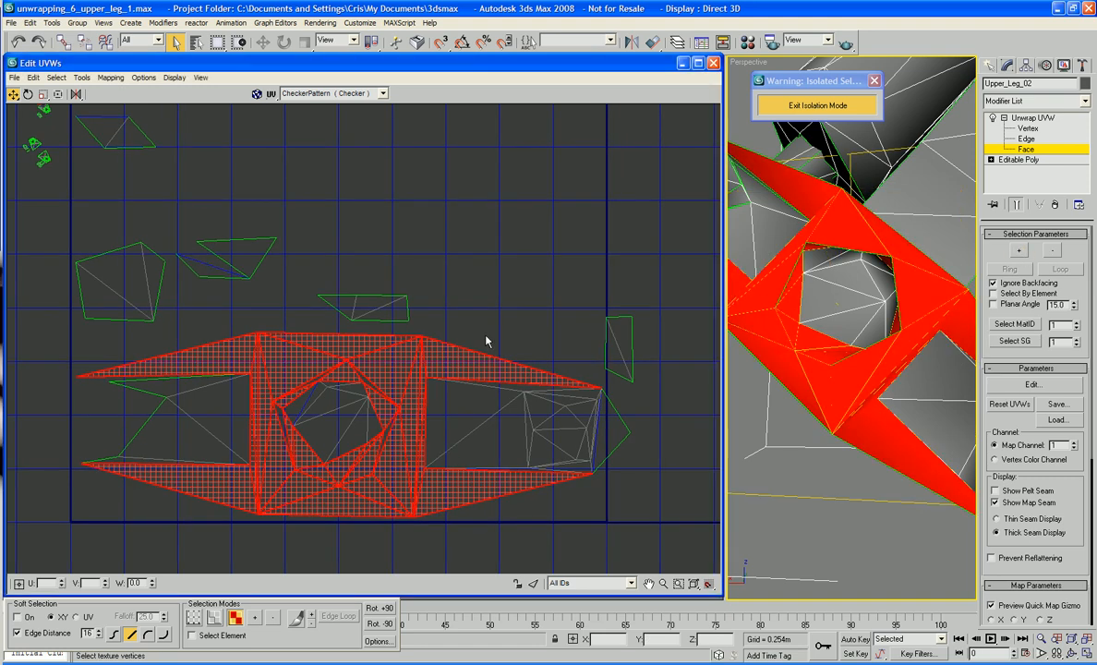
Step: In the UV layout, deselect the main shell's upper-right faces and the faces beside and below the pentagonal hole
left_click(460, 355, "ctrl")
left_click(387, 357, "ctrl")
left_click(387, 349, "ctrl")
left_click(418, 387, "ctrl")
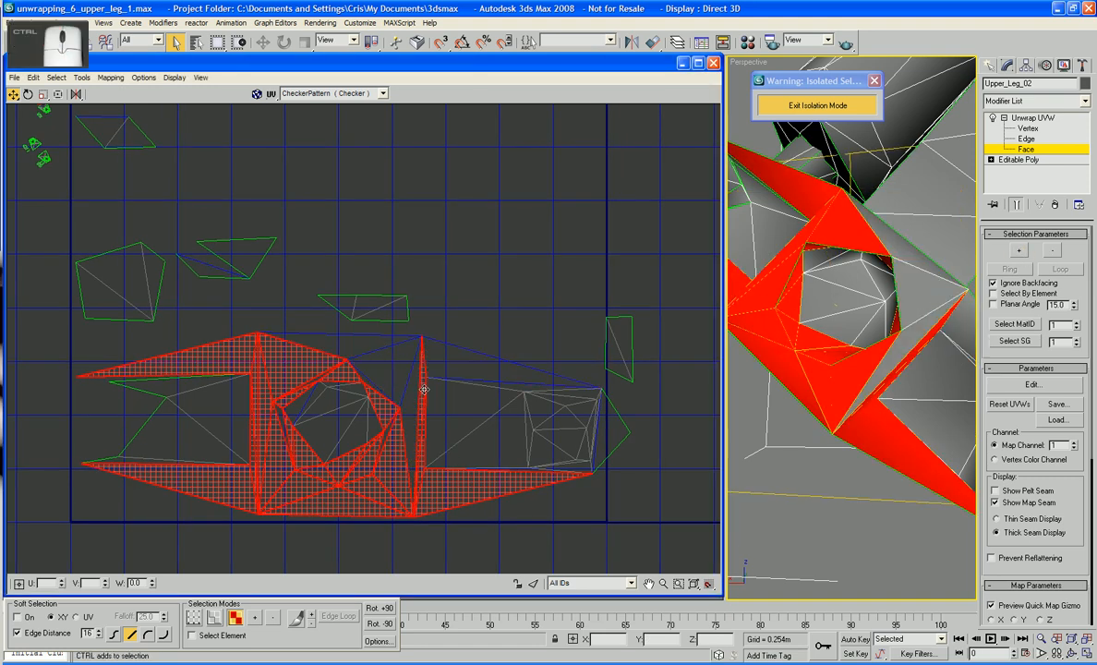
left_click(424, 389, "ctrl")
left_click(397, 432, "ctrl")
left_click(390, 415, "ctrl")
left_click(371, 455, "ctrl")
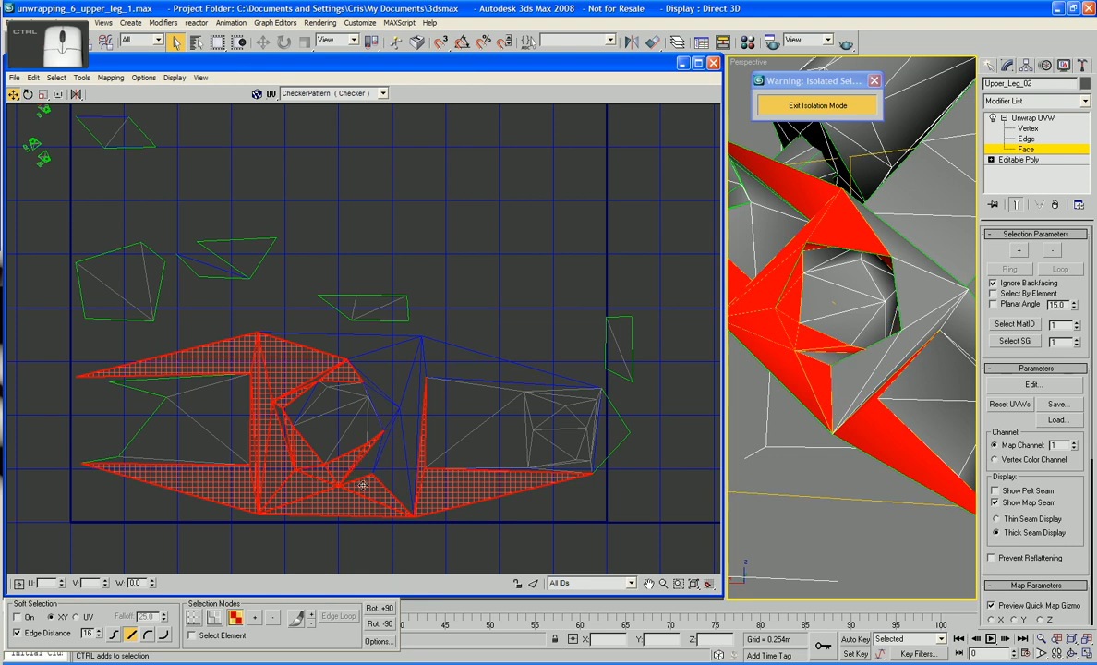
left_click(352, 459, "ctrl")
left_click(323, 473, "ctrl")
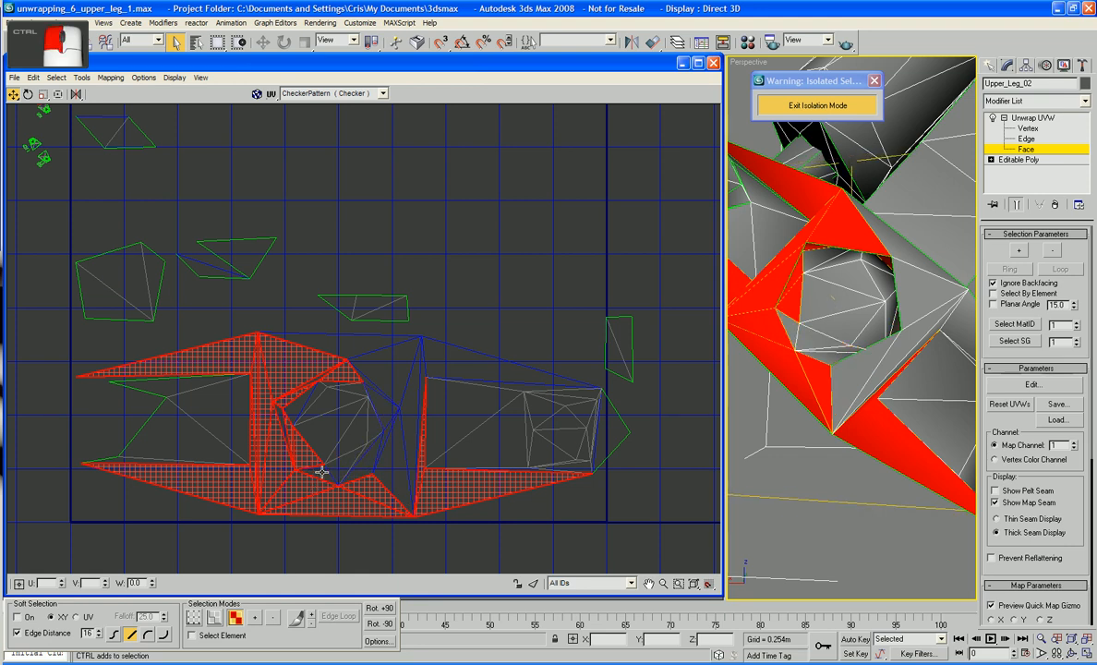
left_click(314, 487, "ctrl")
left_click(340, 500, "ctrl")
left_click(368, 493, "ctrl")
left_click(298, 459, "ctrl")
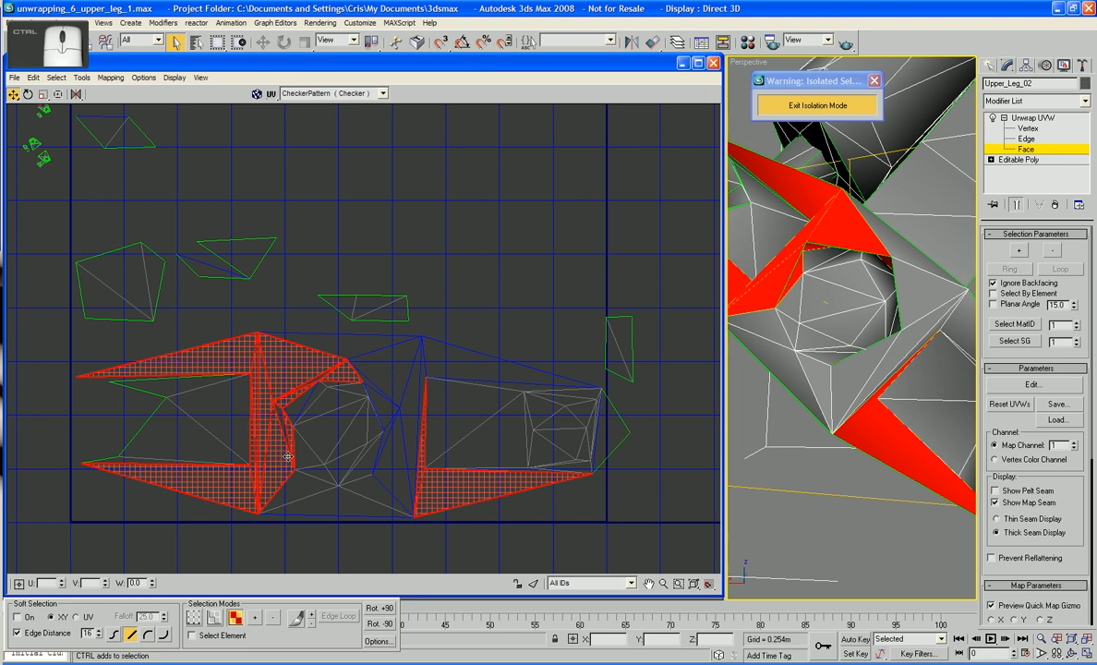
Step: Deselect the main shell's remaining faces around the hole, along its left half and in the lower-right wedge
left_click(286, 456, "ctrl")
left_click(290, 455, "ctrl")
left_click(267, 424, "ctrl")
left_click(256, 428, "ctrl")
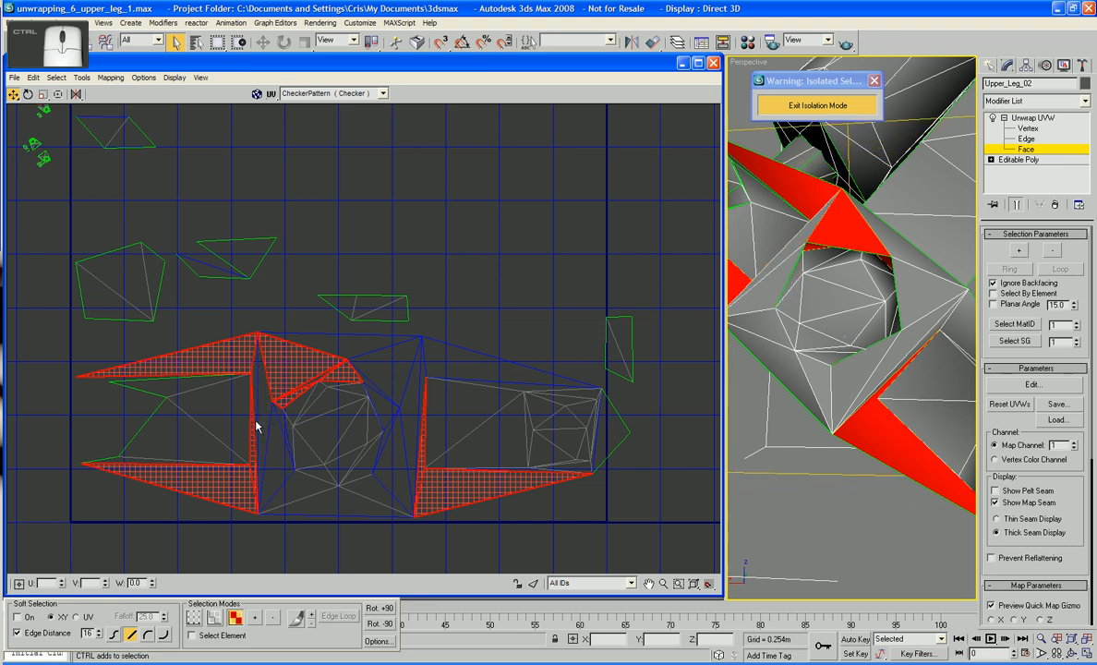
left_click(248, 443, "ctrl")
left_click(247, 436, "ctrl")
left_click(252, 442, "ctrl")
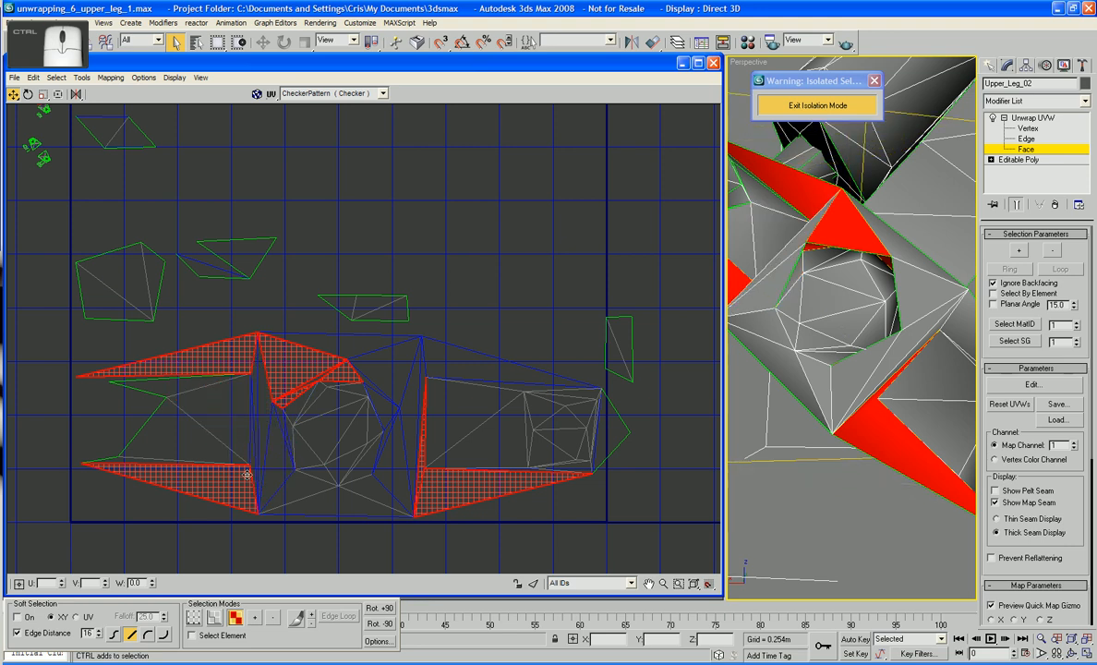
left_click(248, 478, "ctrl")
left_click(297, 358, "ctrl")
left_click(335, 373, "ctrl")
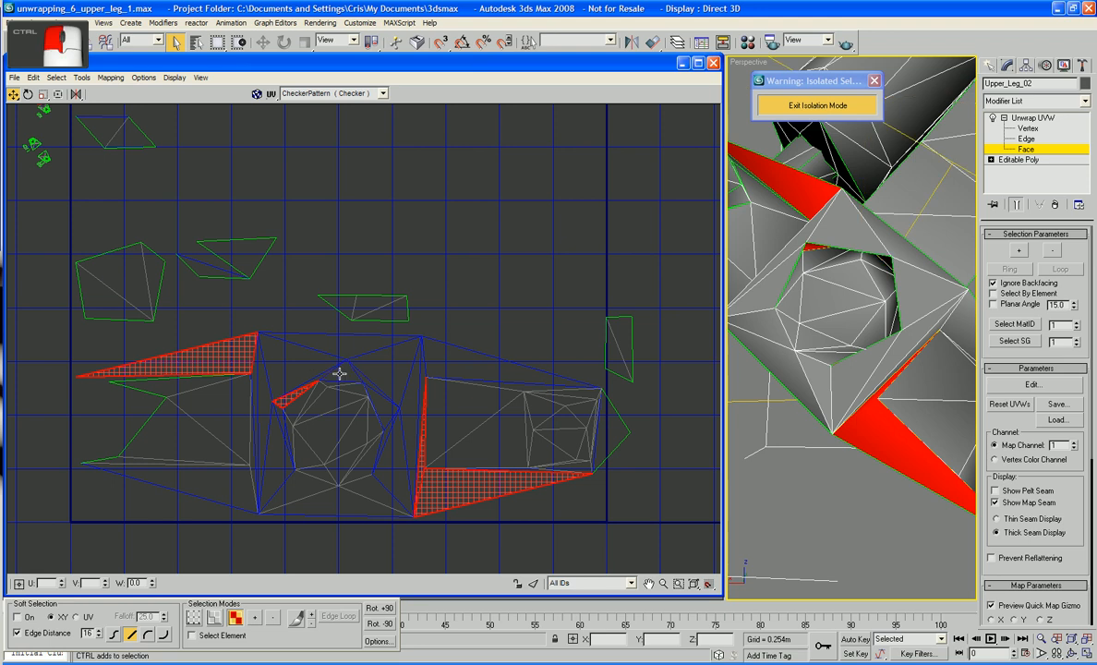
left_click(297, 388, "ctrl")
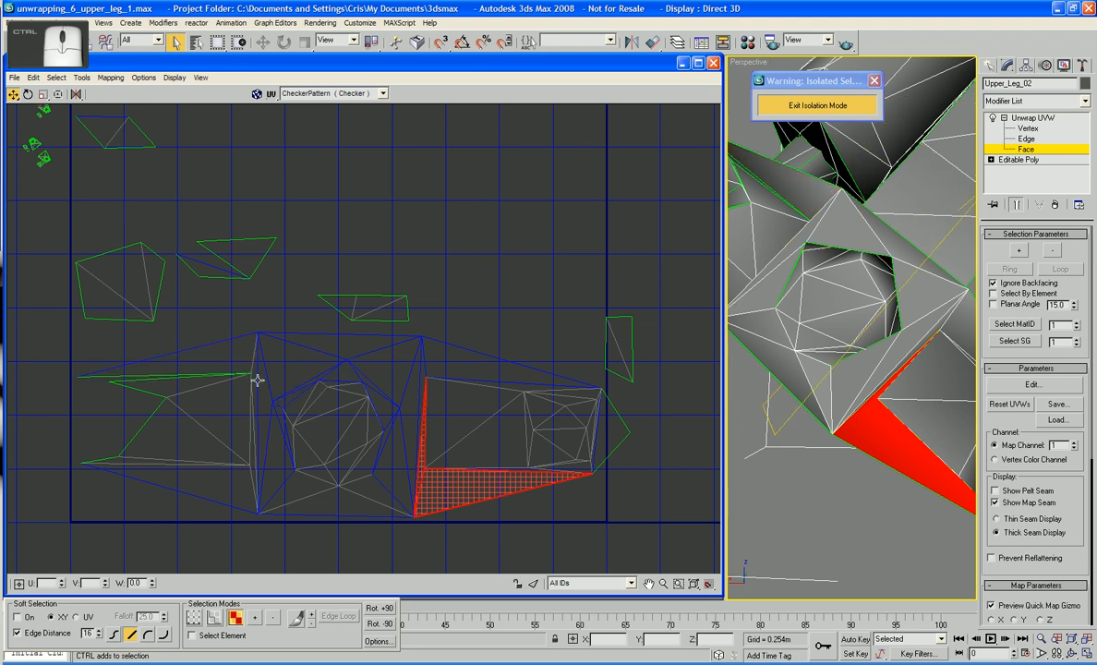
left_click(494, 480)
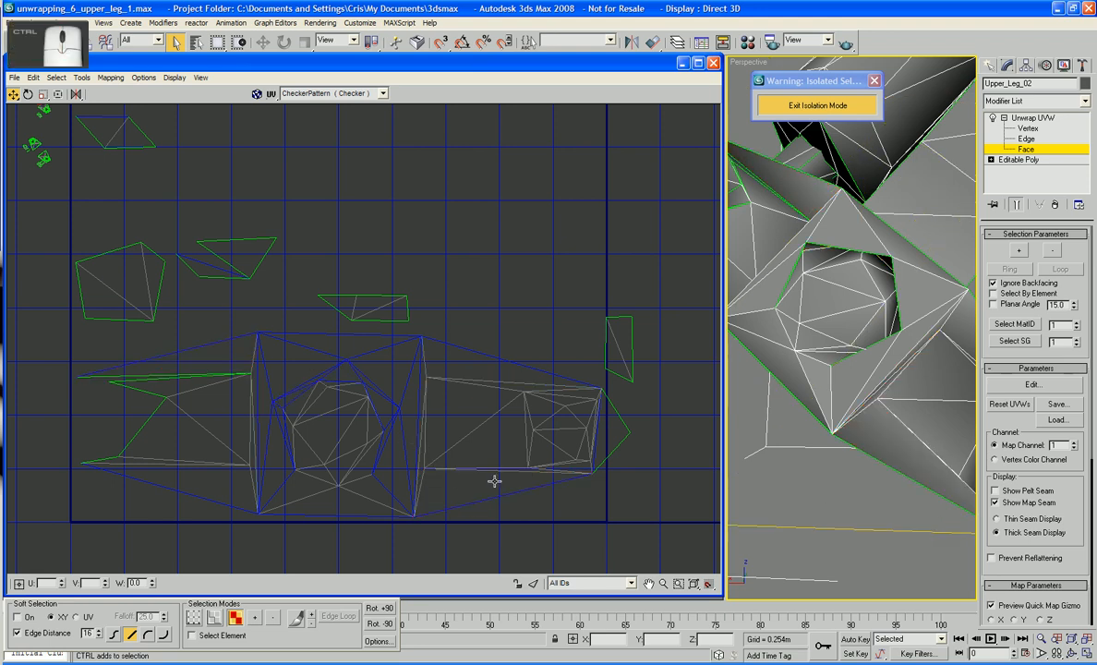
Step: On the 3D model, deselect the faces of the long side strip next to the socket
scroll(494, 481, "down", 5)
scroll(382, 336, "up", 8)
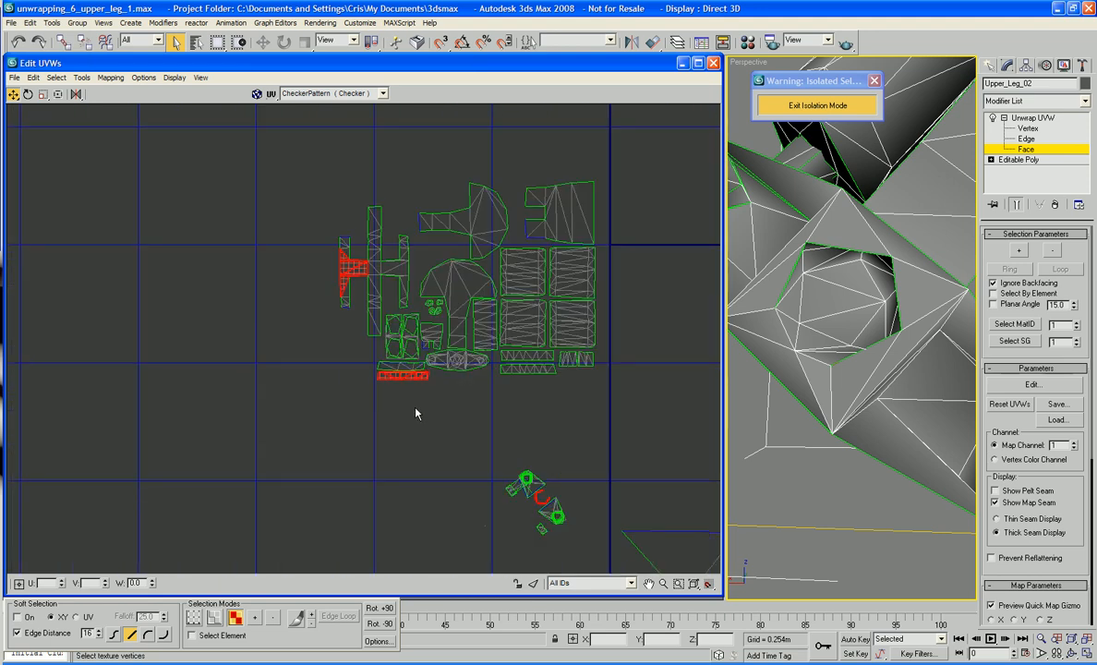
middle_click_drag(921, 379, 876, 412, "alt")
left_click(903, 413, "ctrl")
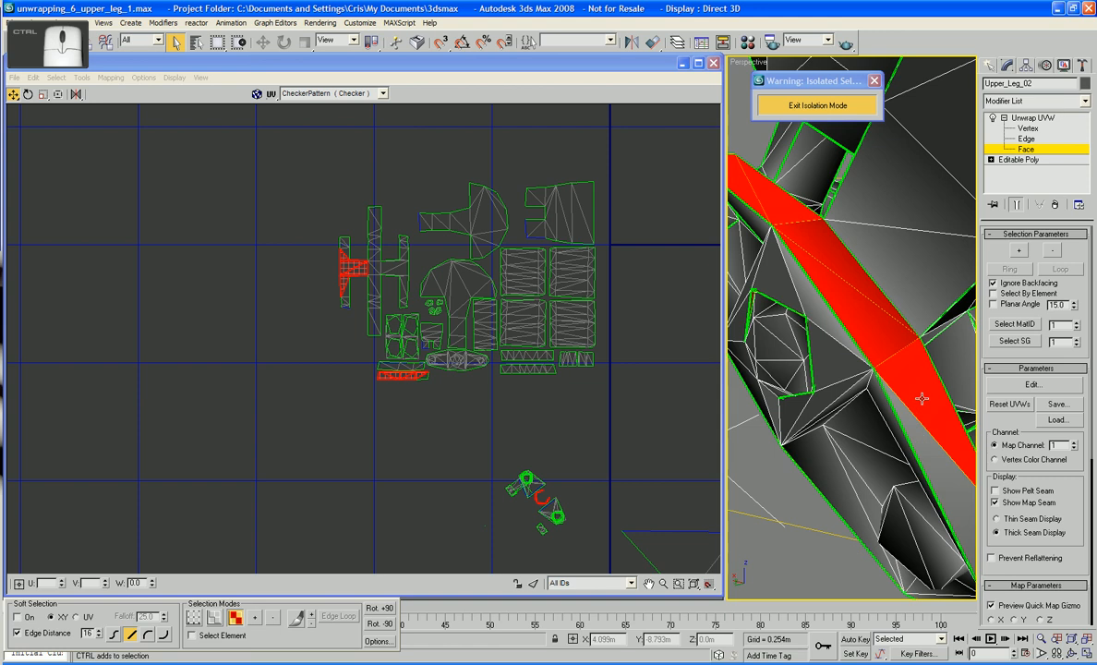
left_click(922, 399, "ctrl")
left_click(851, 330, "ctrl")
left_click(848, 279, "ctrl")
left_click(780, 208, "ctrl")
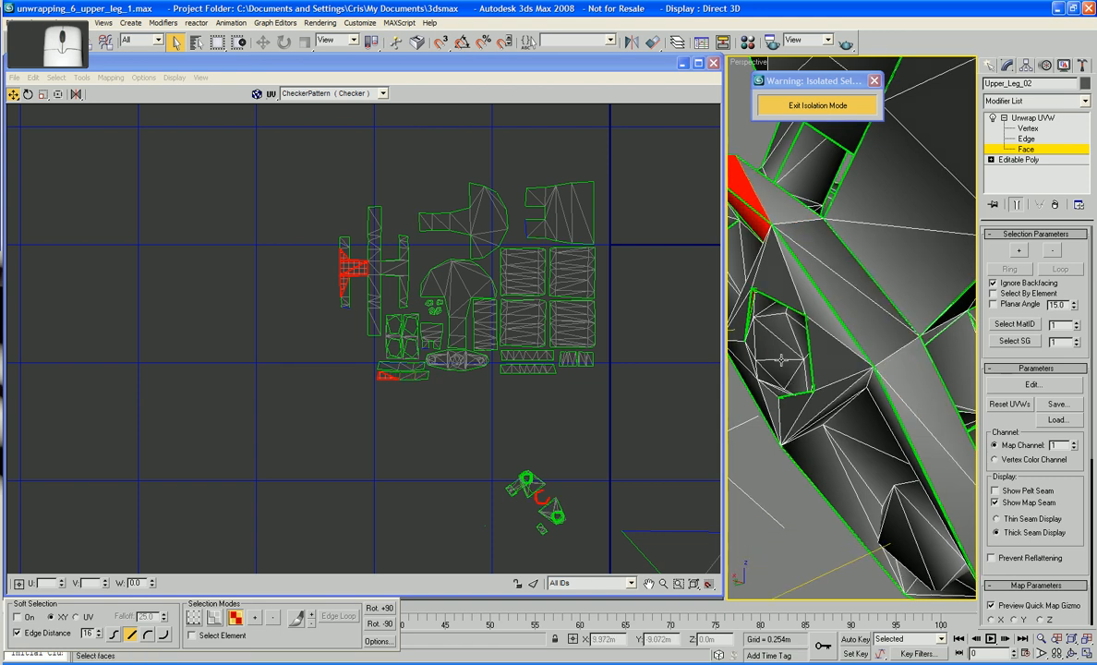
left_click(756, 193, "ctrl")
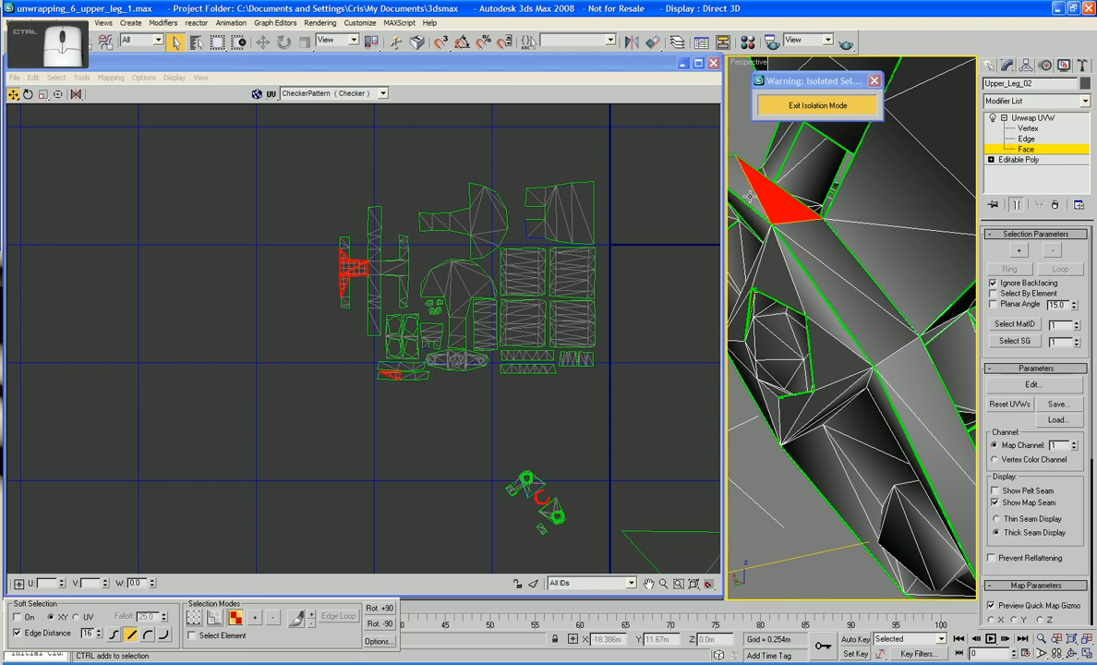
Step: On the other side of the model, deselect the large faces belonging to the cross-shaped UV piece
middle_click_drag(756, 193, 815, 377, "alt")
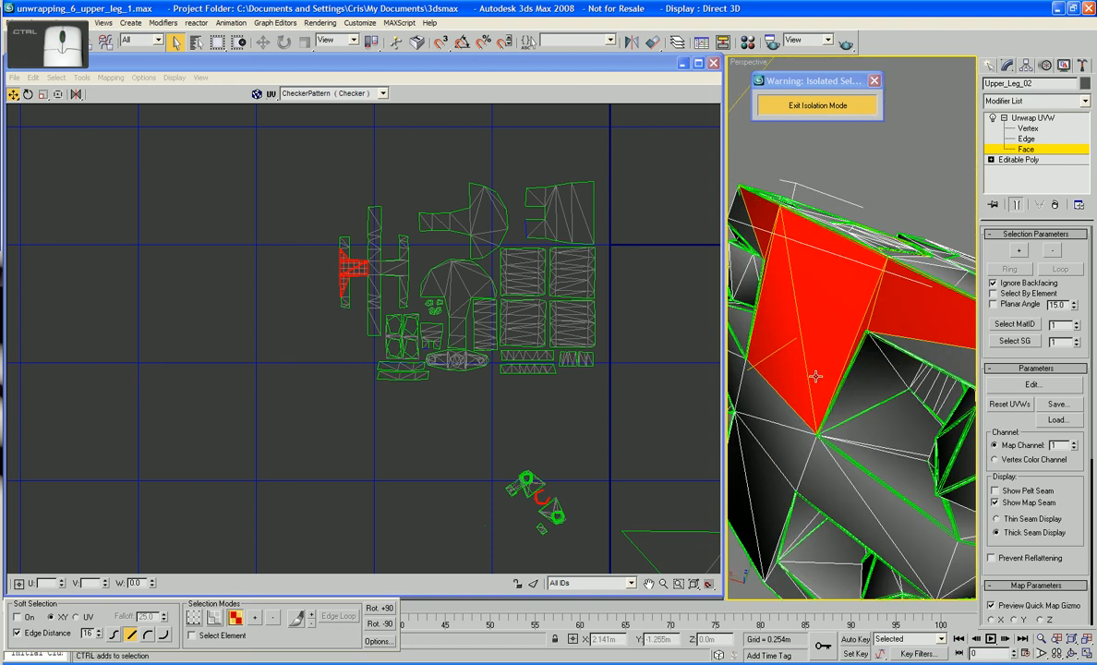
left_click(815, 376, "ctrl")
left_click(792, 369, "ctrl")
left_click(854, 355, "ctrl")
left_click(885, 330, "ctrl")
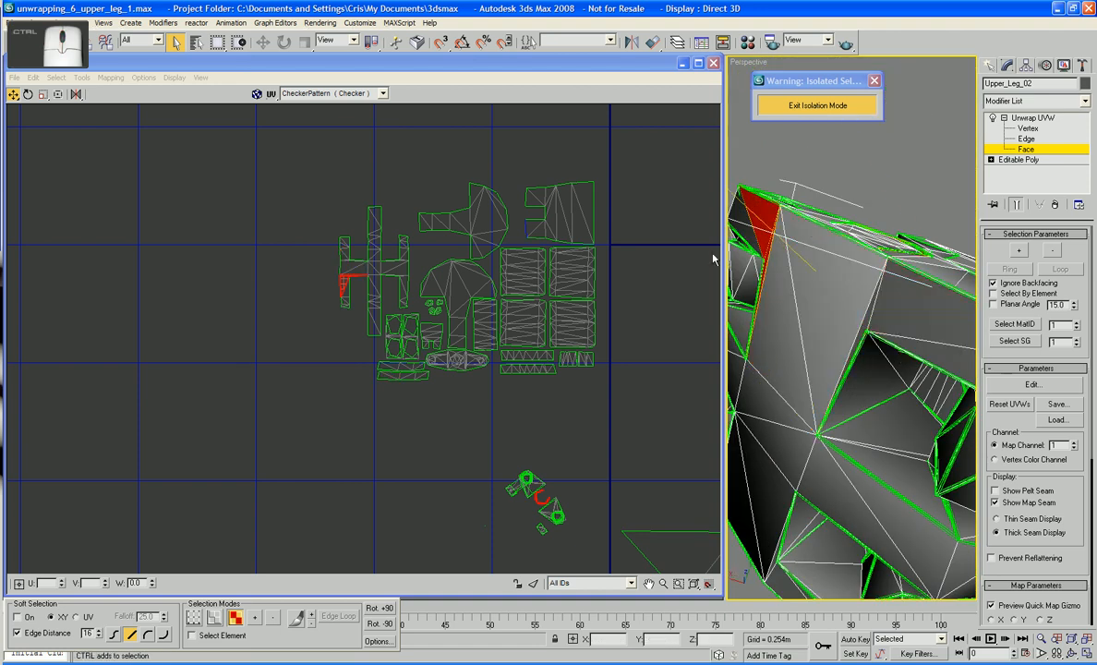
left_click(772, 271, "ctrl")
left_click(765, 267, "ctrl")
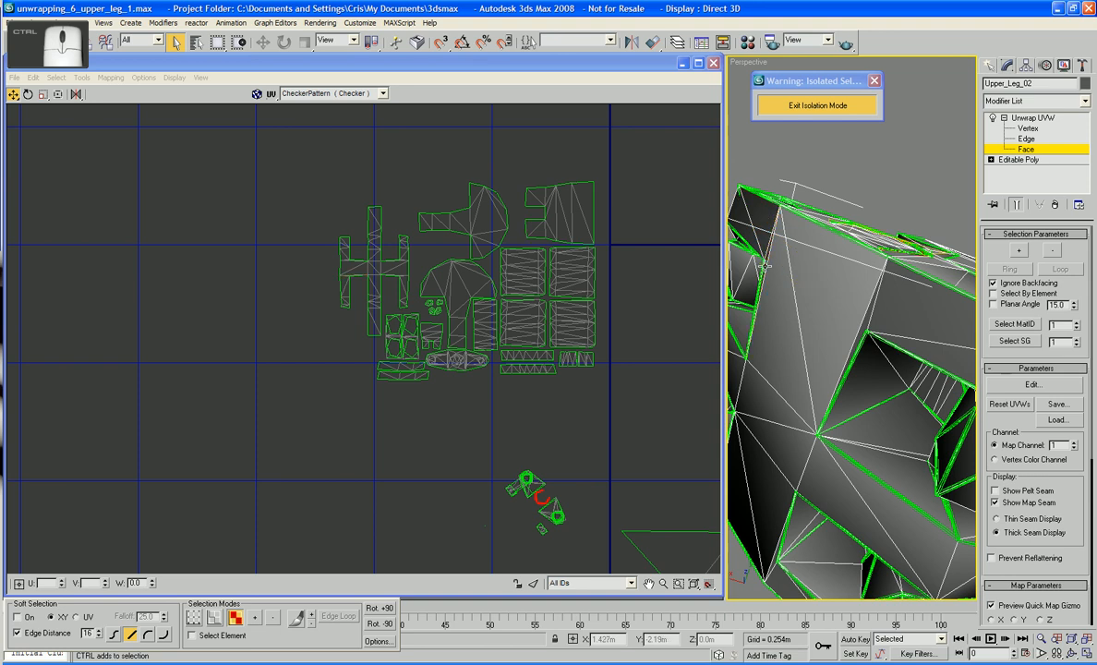
Step: Break the still-selected thin curved strip of faces off from the upper UV cluster
middle_click_drag(608, 379, 605, 340)
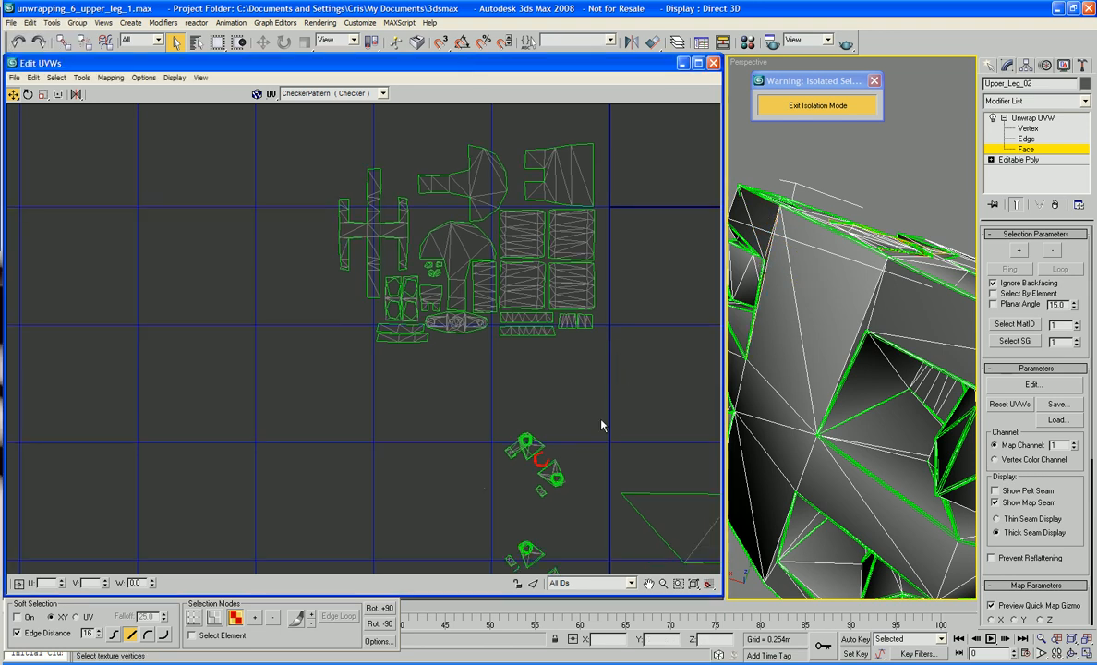
middle_click_drag(601, 426, 587, 301)
scroll(608, 338, "up", 10)
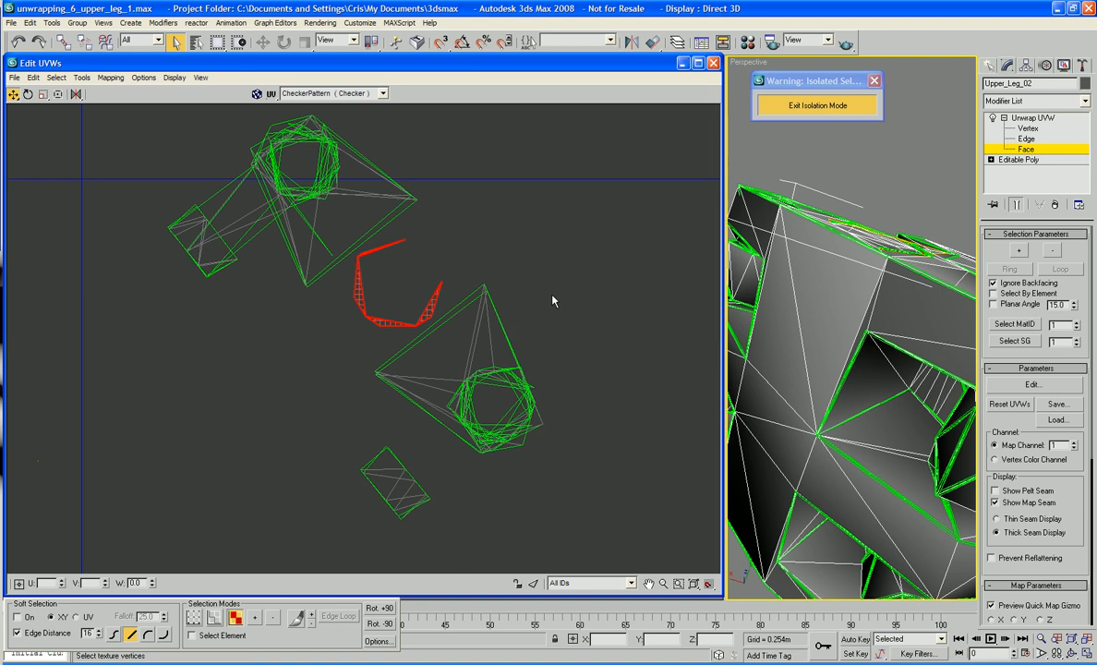
scroll(552, 301, "up", 5)
right_click(407, 354)
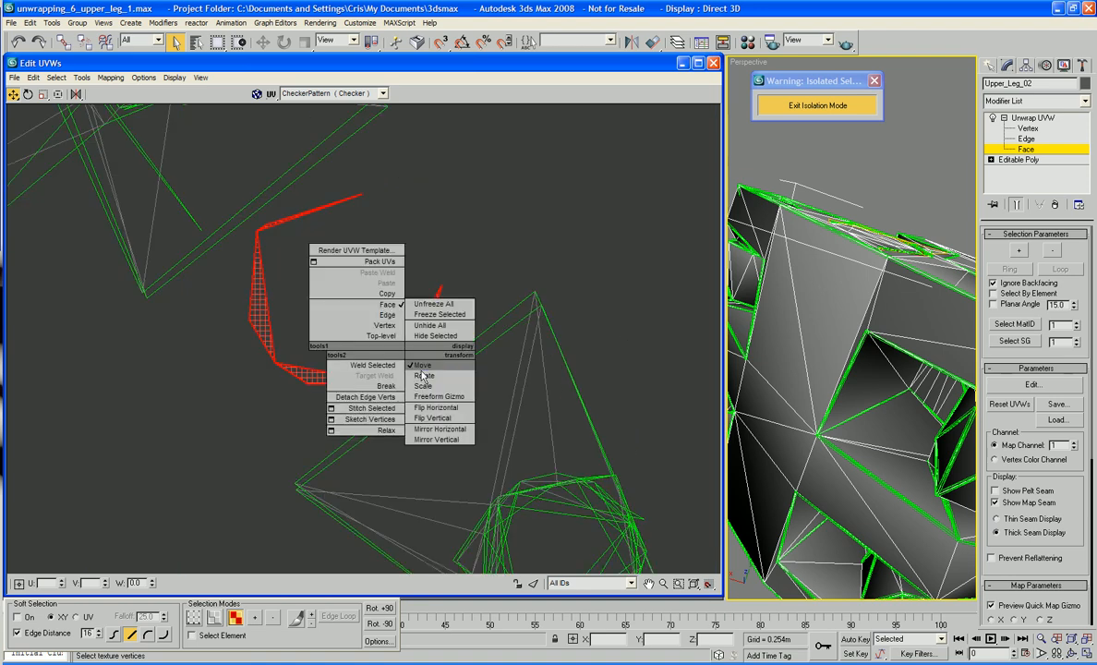
left_click(399, 387)
Step: Move the detached curved strip out of the cluster into the empty area above the main shell
scroll(446, 370, "down", 7)
scroll(446, 369, "down", 5)
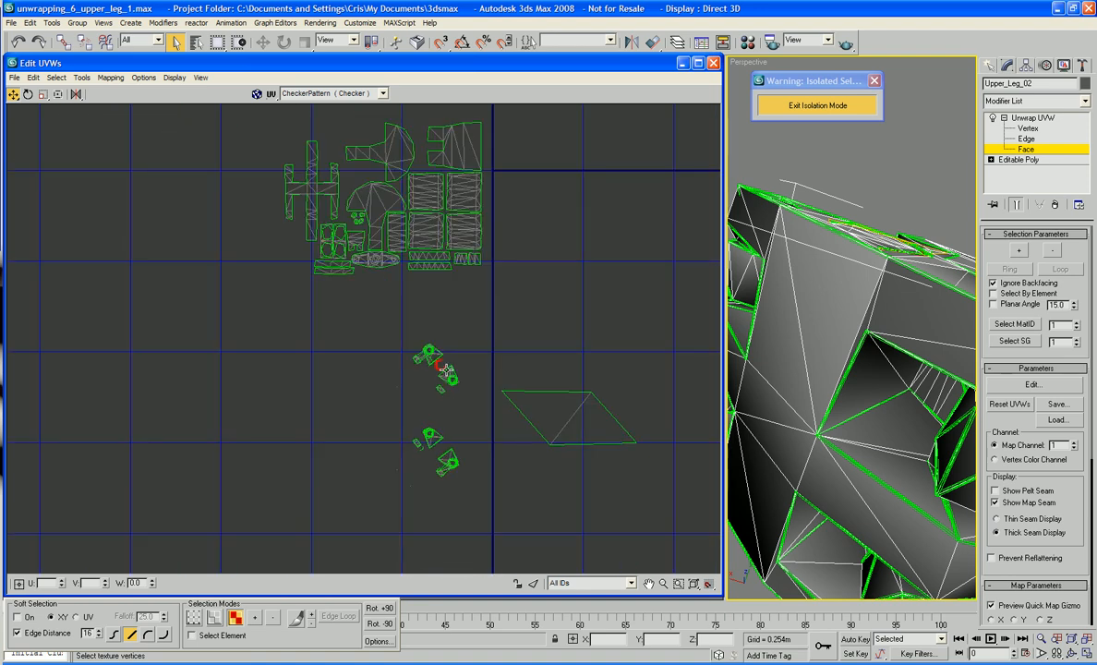
scroll(346, 372, "down", 5)
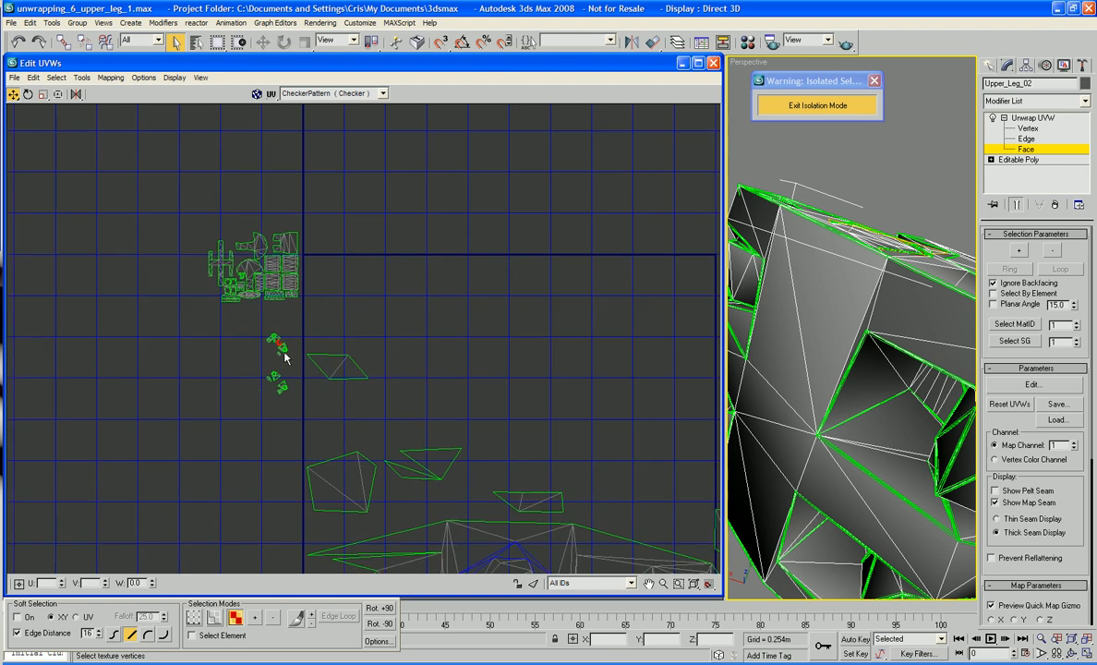
right_click(263, 344)
left_click(406, 325)
Step: Scale the curved strip up to roughly match the main shell's pentagonal hole and clear the selection
right_click(542, 354)
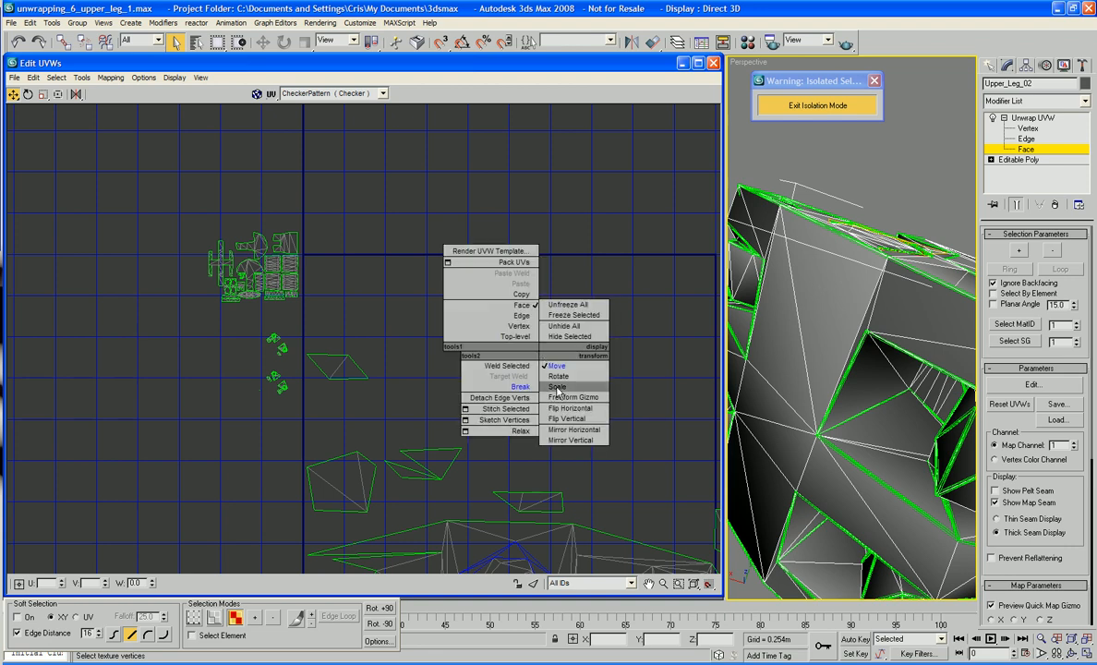
left_click(557, 393)
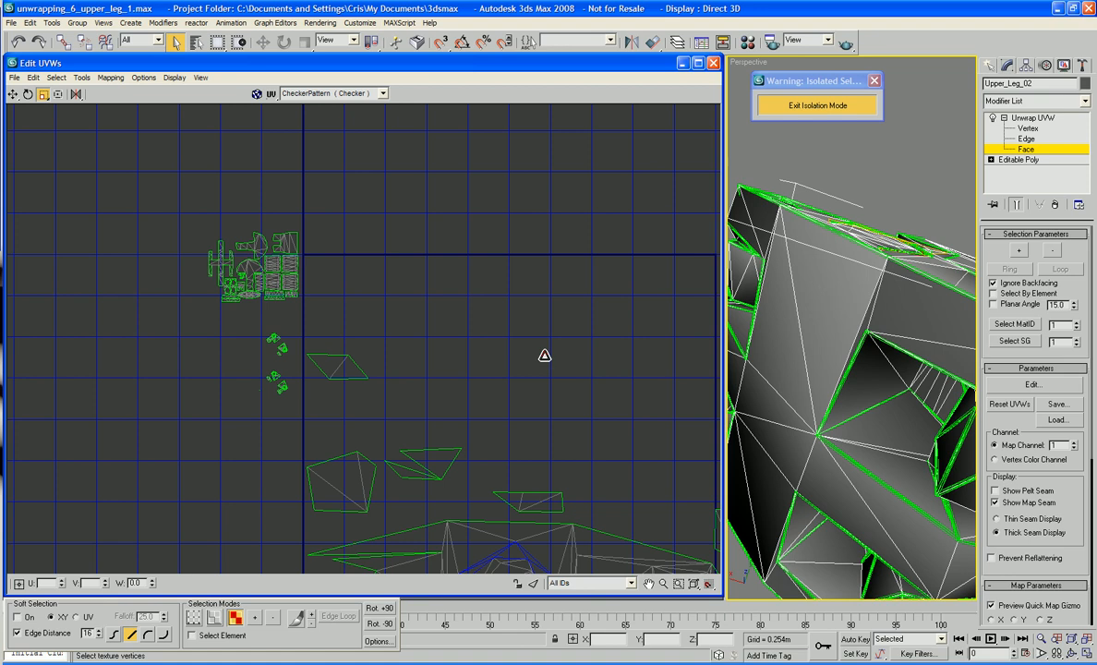
left_click_drag(545, 356, 538, 3)
left_click_drag(544, 367, 529, 157)
middle_click_drag(631, 392, 608, 260)
left_click(644, 327)
middle_click_drag(609, 343, 514, 368)
Step: Target-weld the vertices at the curved strip's right end onto their matching vertices along the right side of the pentagonal hole
right_click(566, 330)
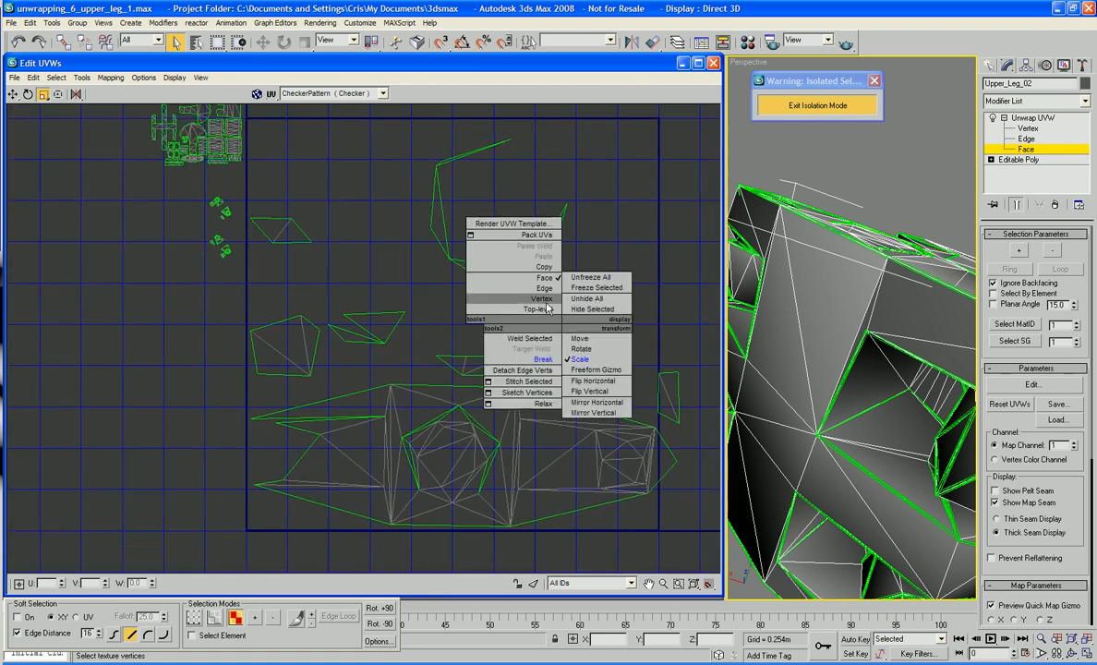
left_click(542, 298)
right_click(548, 306)
left_click(531, 327)
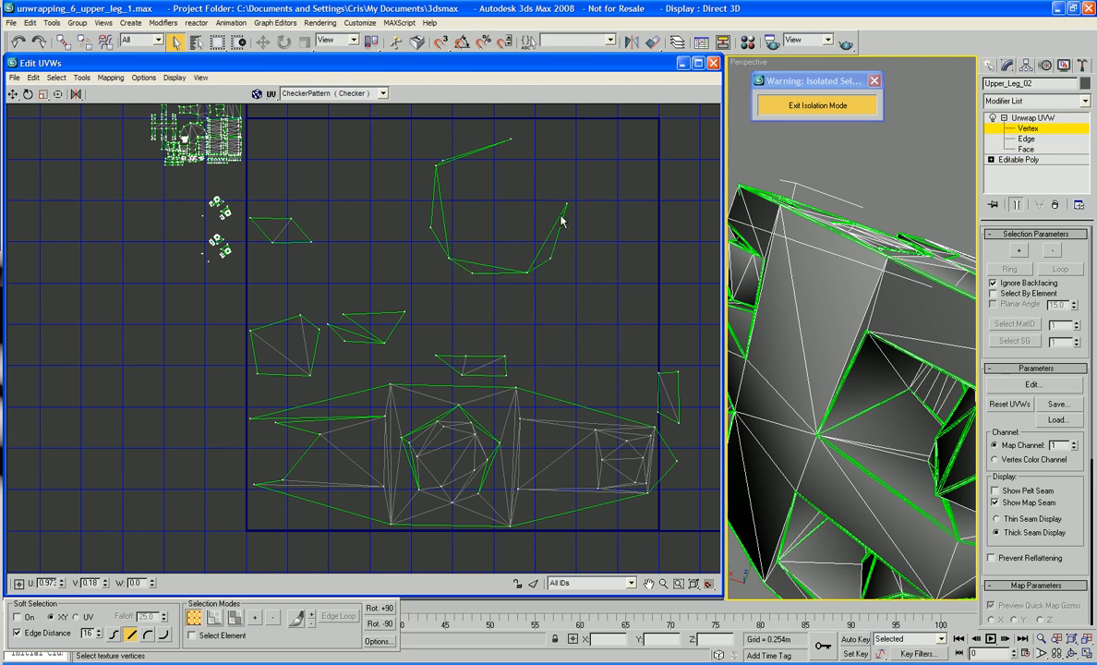
left_click_drag(568, 205, 481, 497)
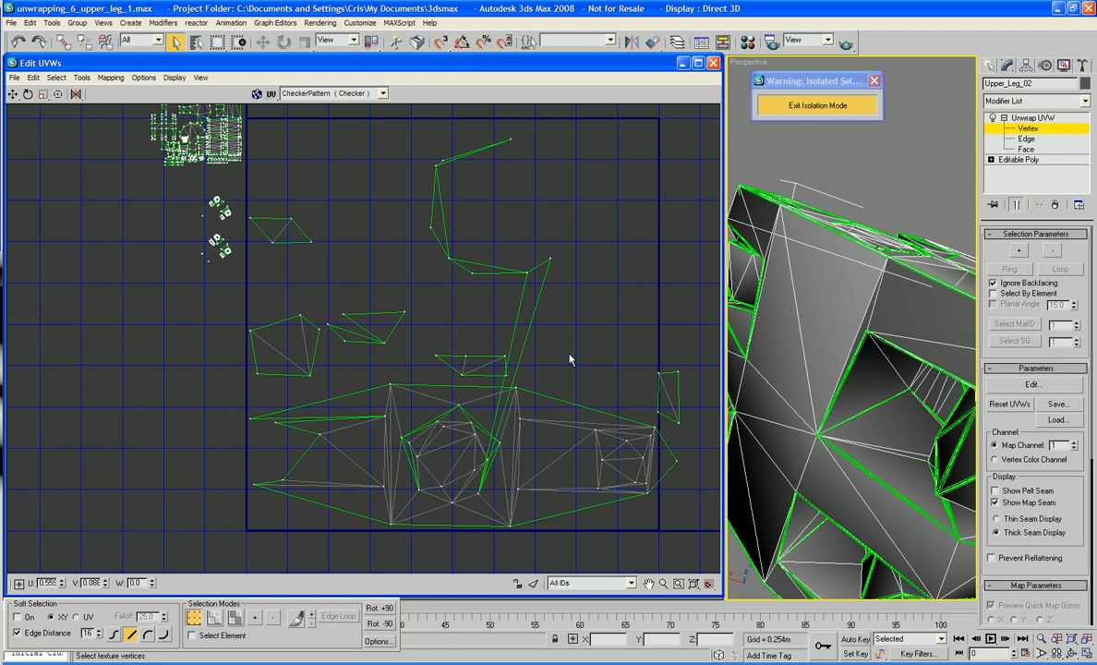
left_click_drag(551, 262, 487, 461)
left_click_drag(524, 270, 498, 445)
Step: Target-weld the curved strip's remaining vertices onto their matching vertices around the upper and left sides of the pentagonal hole
middle_click_drag(948, 328, 943, 316)
scroll(940, 316, "down", 4)
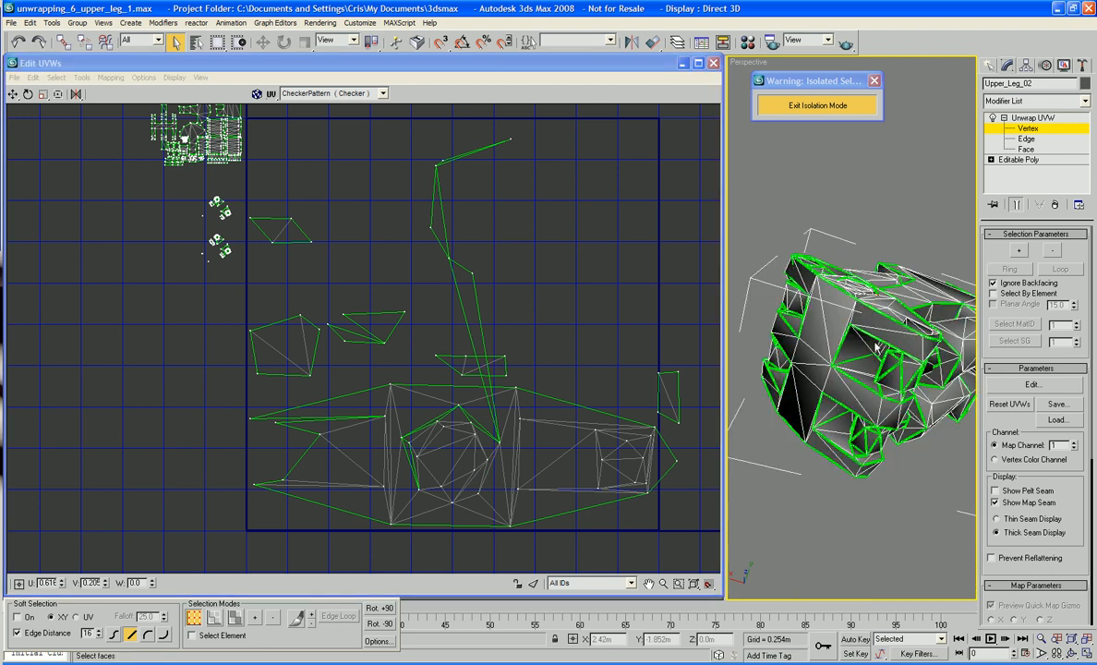
key("super")
middle_click_drag(883, 375, 780, 442)
scroll(888, 395, "up", 4)
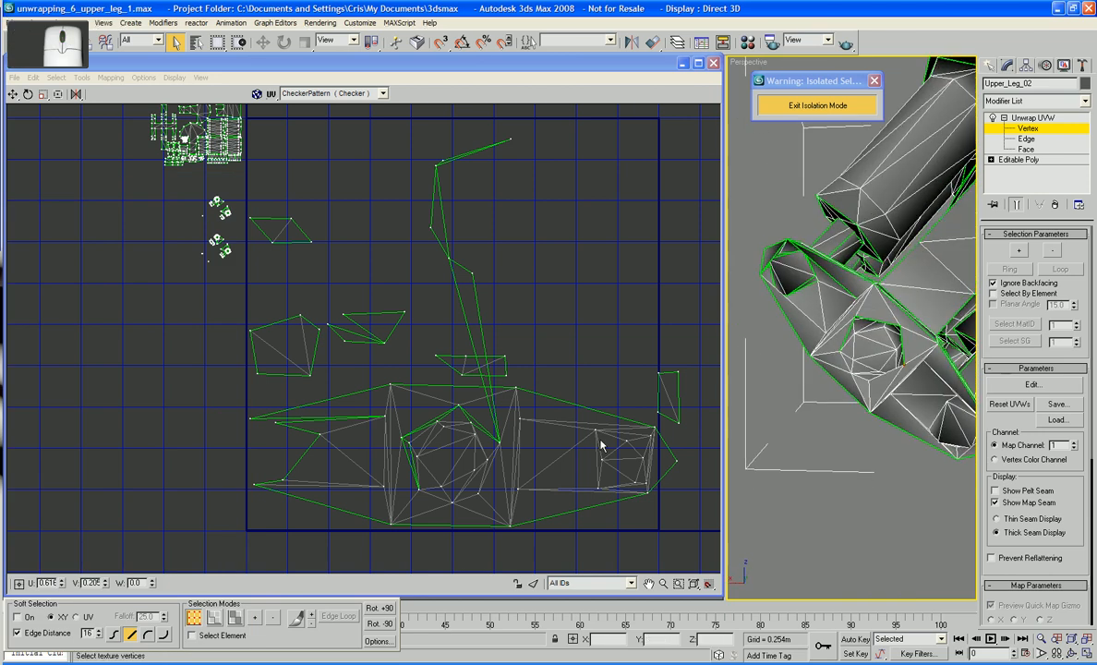
left_click_drag(472, 272, 472, 424)
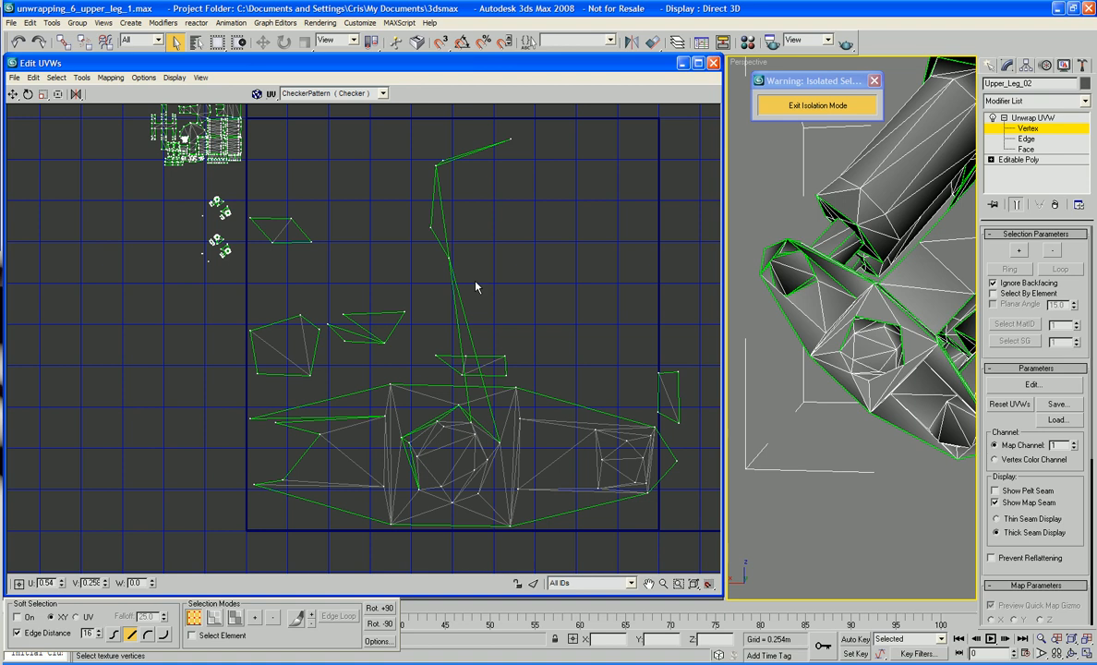
left_click_drag(450, 260, 458, 404)
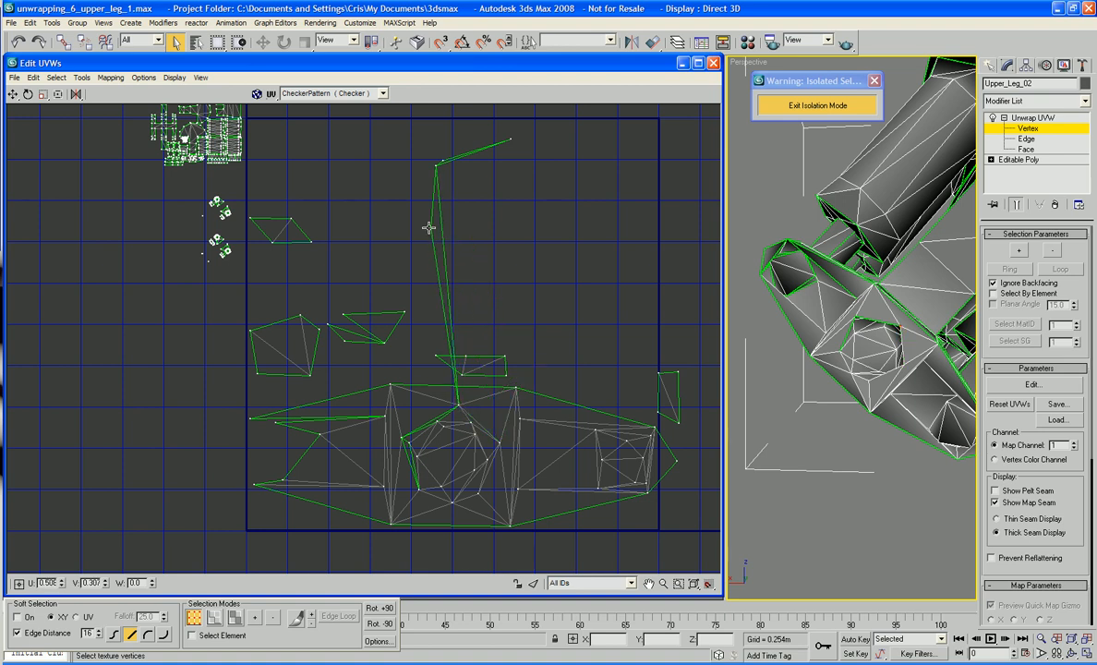
left_click_drag(428, 228, 438, 421)
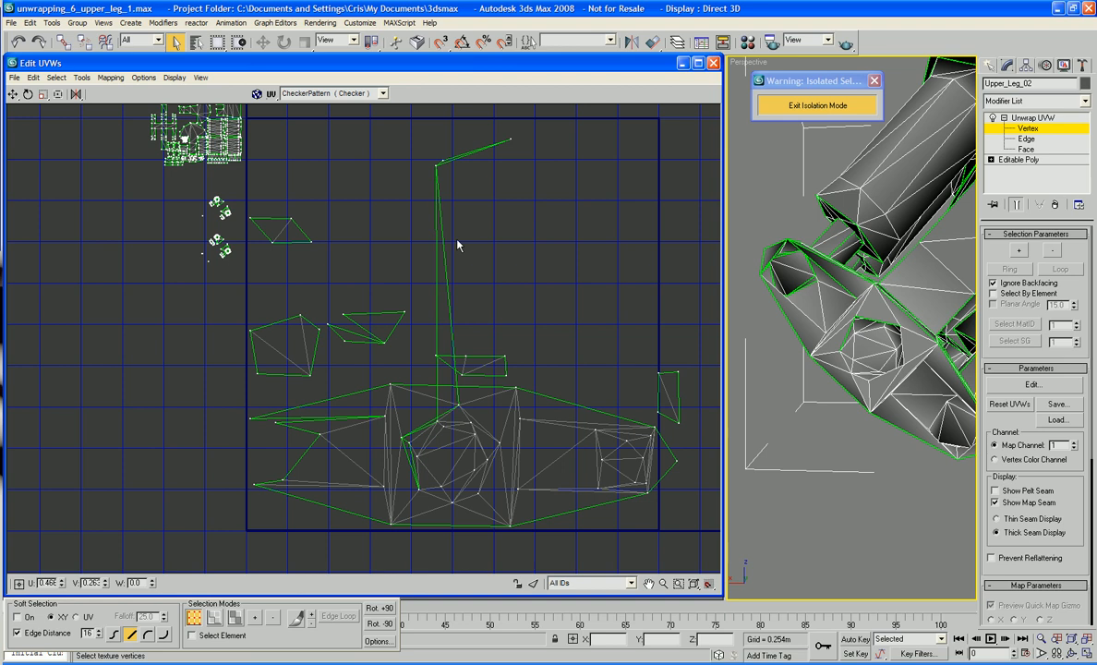
left_click_drag(437, 167, 403, 441)
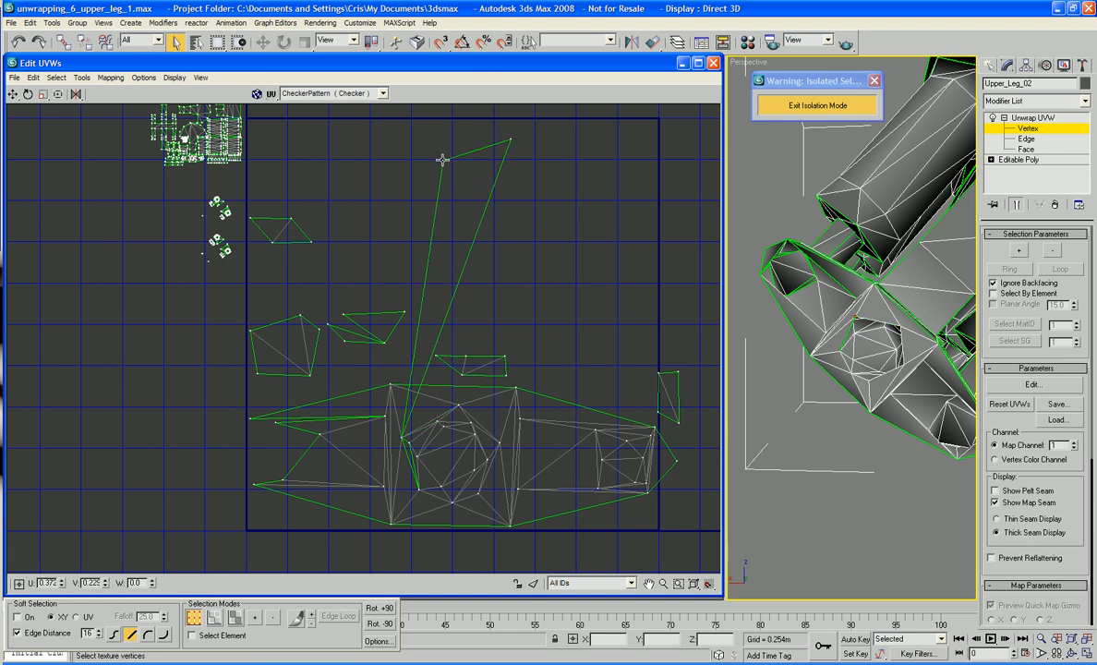
left_click_drag(442, 160, 409, 441)
left_click_drag(509, 140, 407, 452)
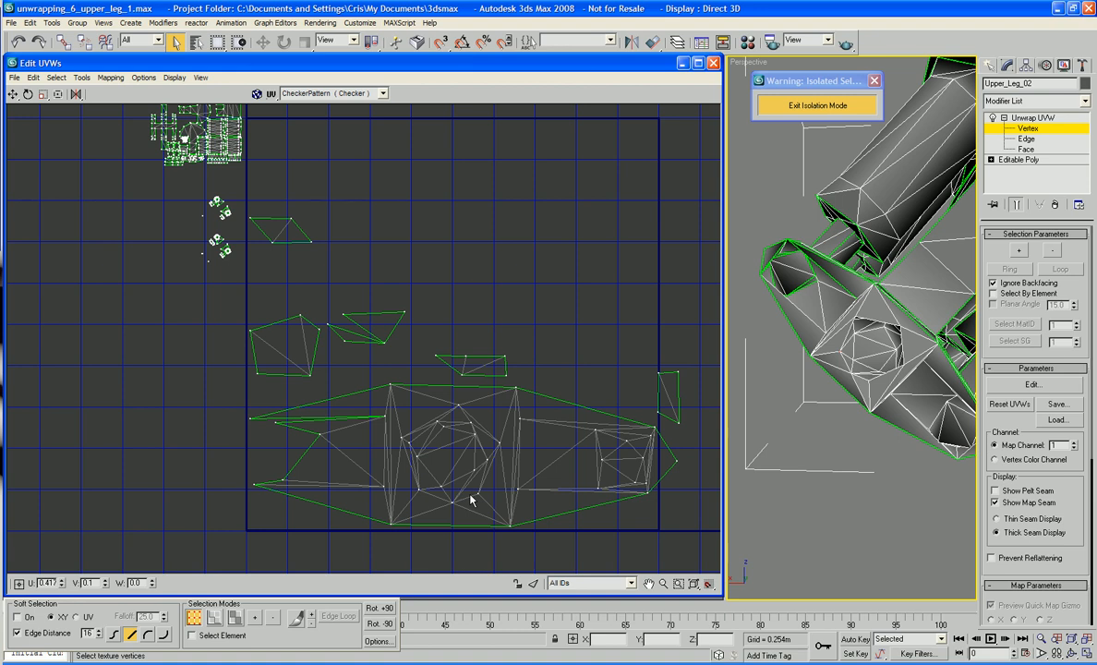
Step: Check which vertices the loose pentagonal UV piece shares with neighbouring pieces and where it sits on the model
left_click(308, 374)
left_click(257, 372)
left_click(250, 327)
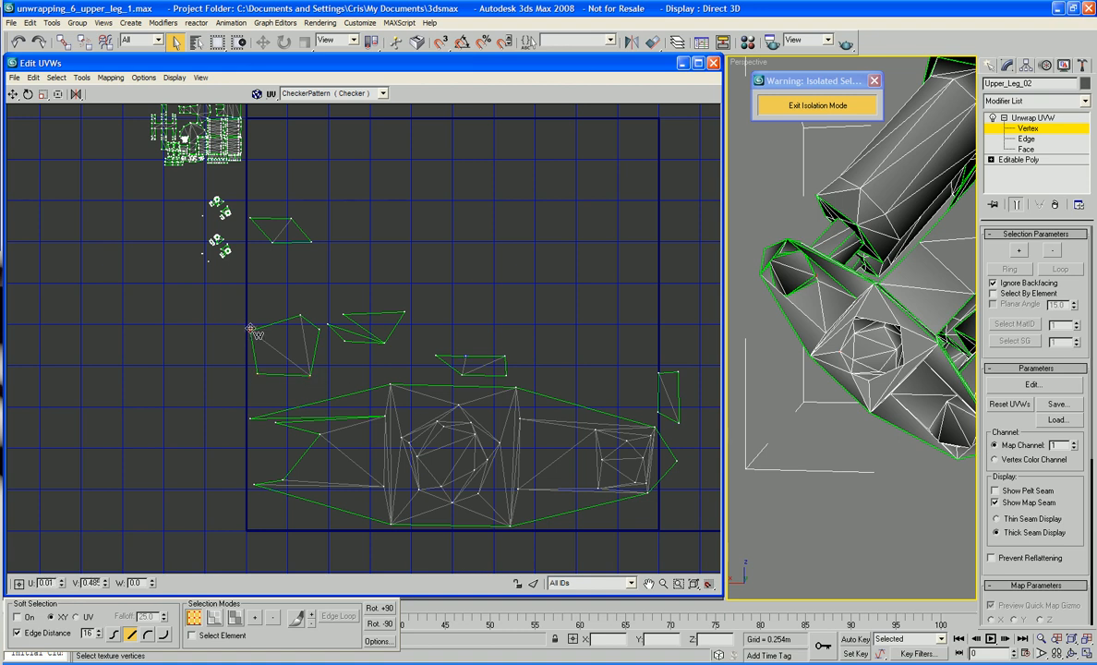
left_click(299, 317)
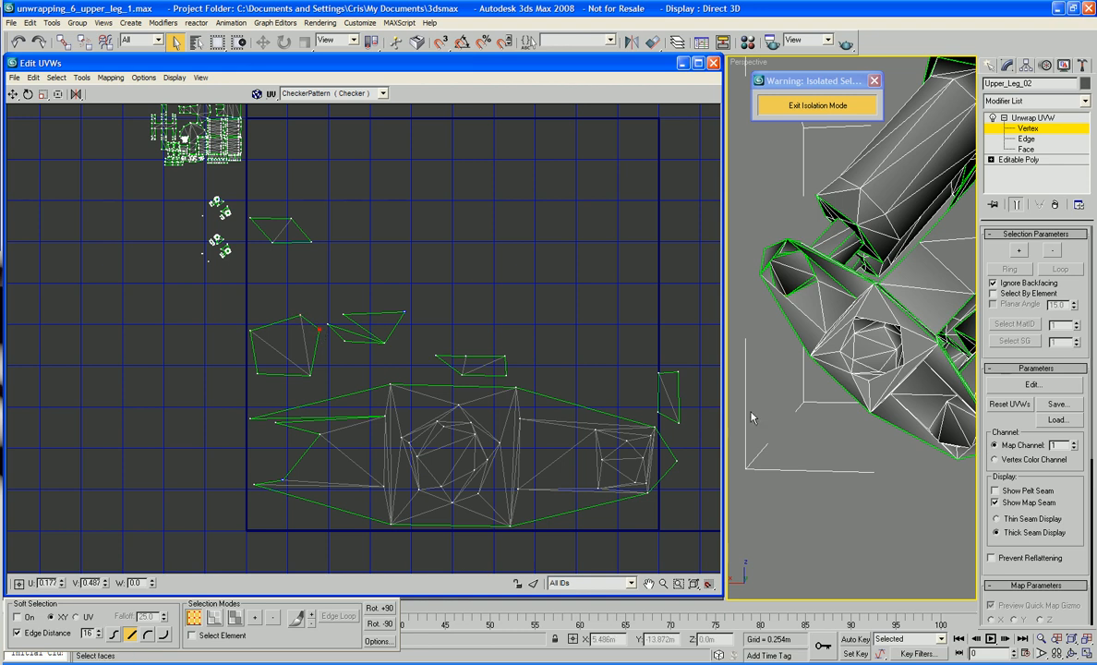
middle_click_drag(818, 403, 834, 456)
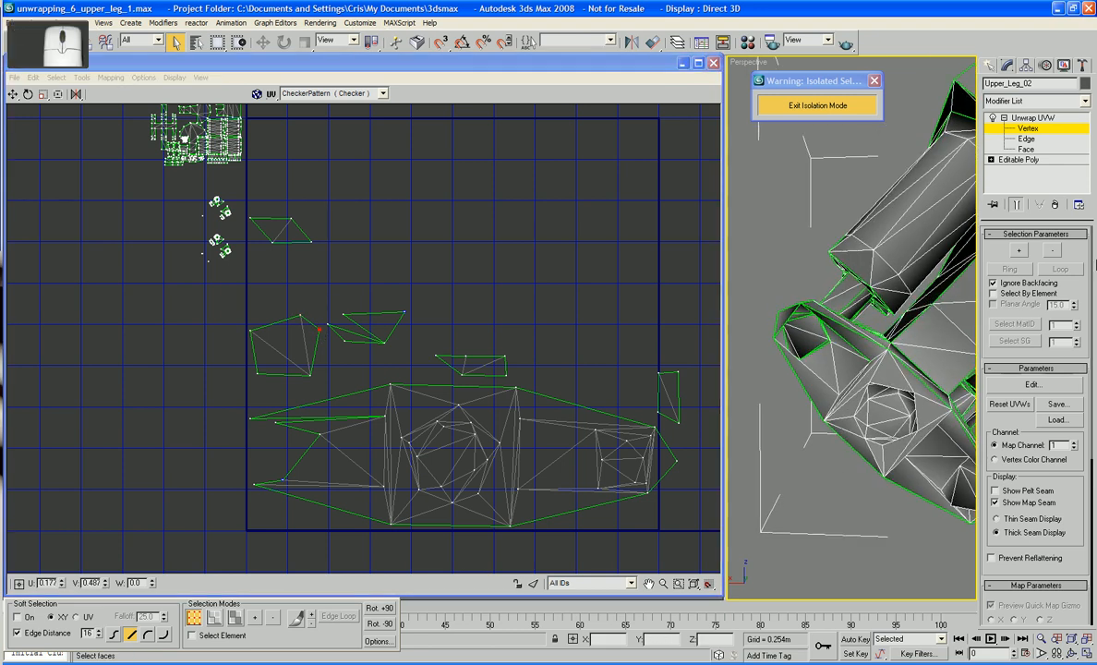
Step: Select all faces of the loose pentagonal UV piece and rotate it until one corner points straight up
left_click(1025, 149)
left_click(808, 341, "ctrl")
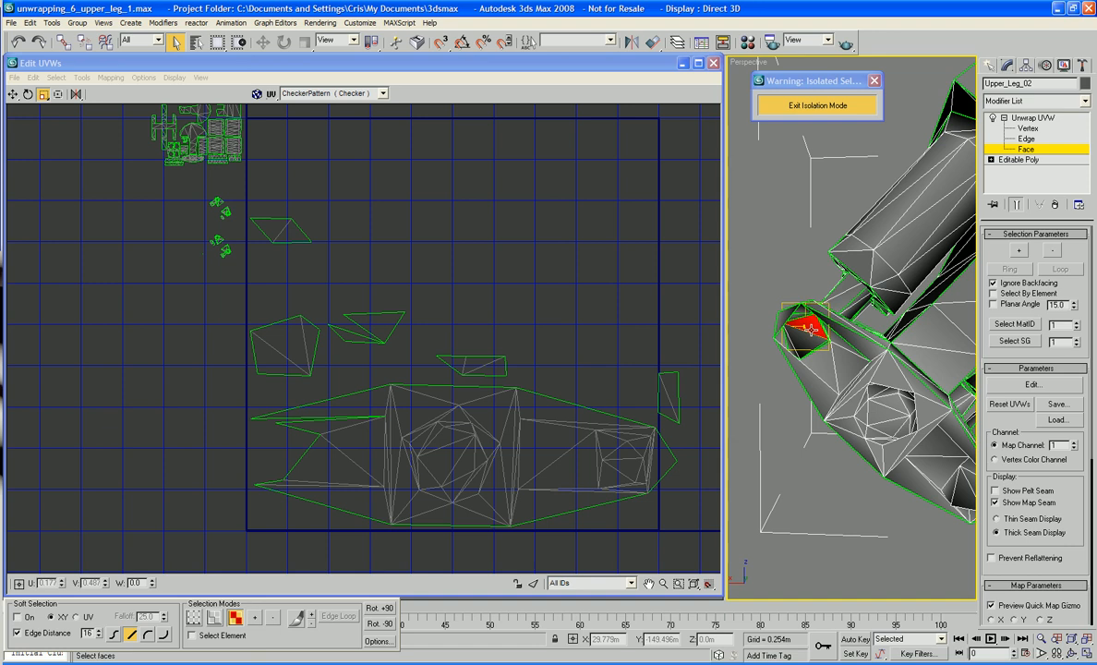
left_click(810, 330, "alt")
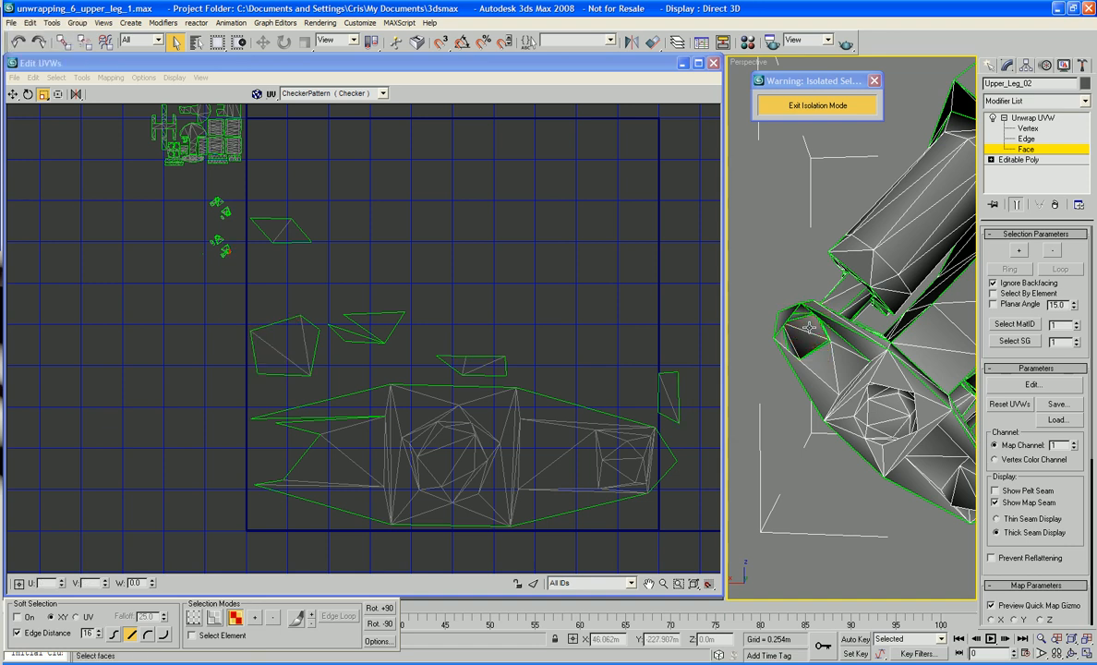
left_click(810, 330)
left_click_drag(238, 337, 313, 359)
right_click(313, 358)
left_click(301, 370)
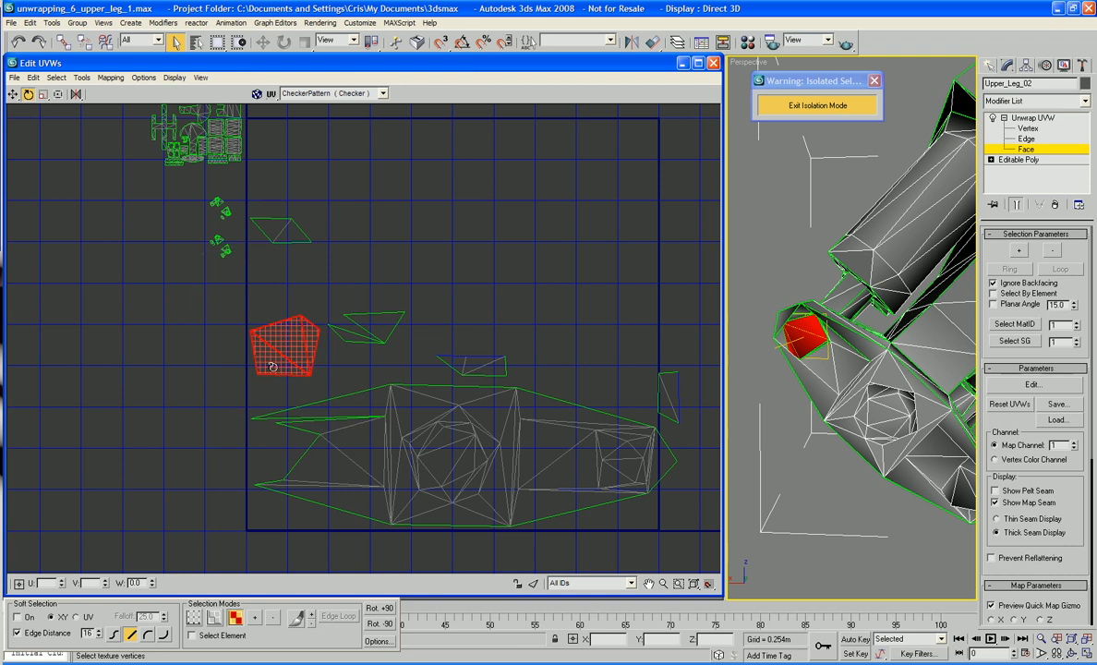
left_click_drag(253, 340, 247, 189)
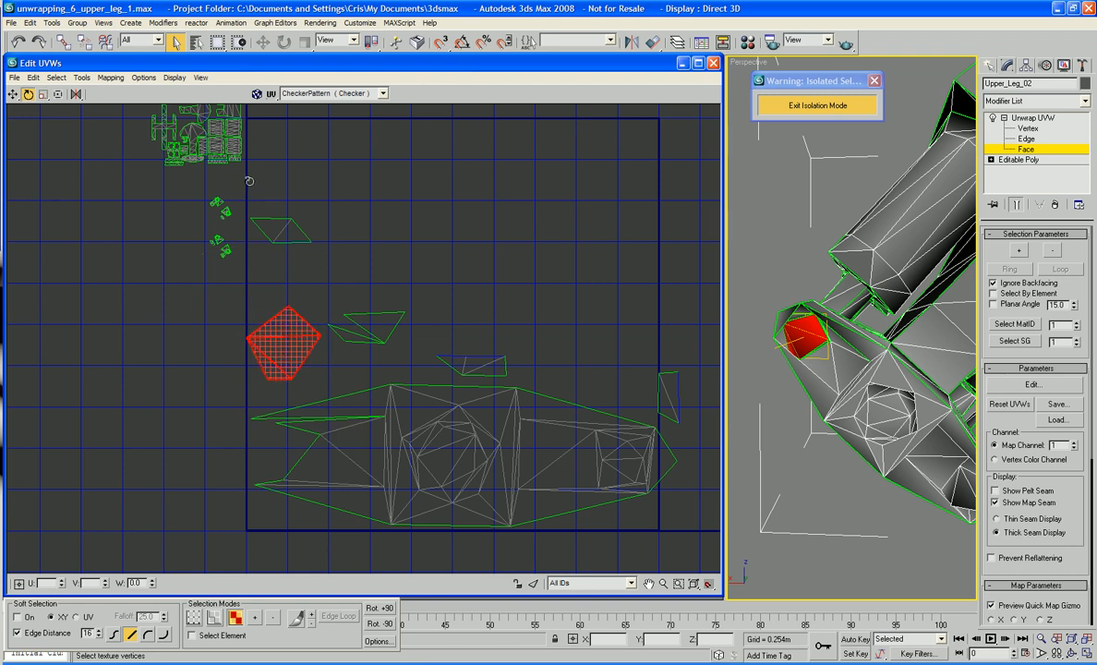
Step: Move the pentagonal piece into the notch at the main shell's left end, scale it down to fit, and clear the selection
right_click(289, 343)
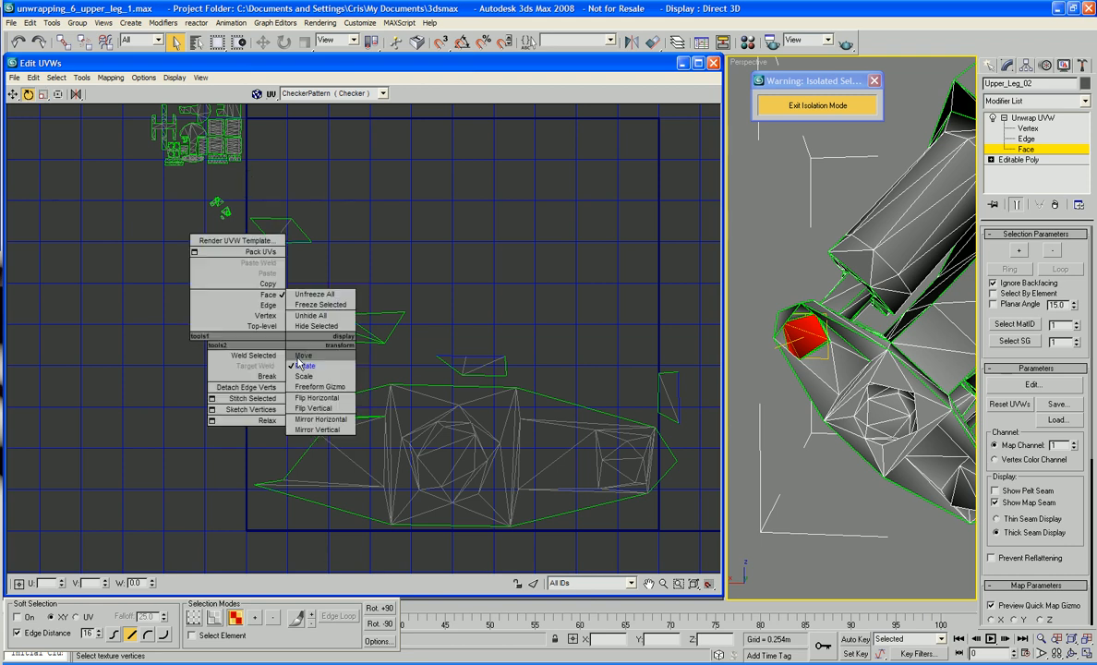
left_click(274, 349)
left_click_drag(277, 348, 280, 469)
right_click(276, 453)
left_click(284, 466)
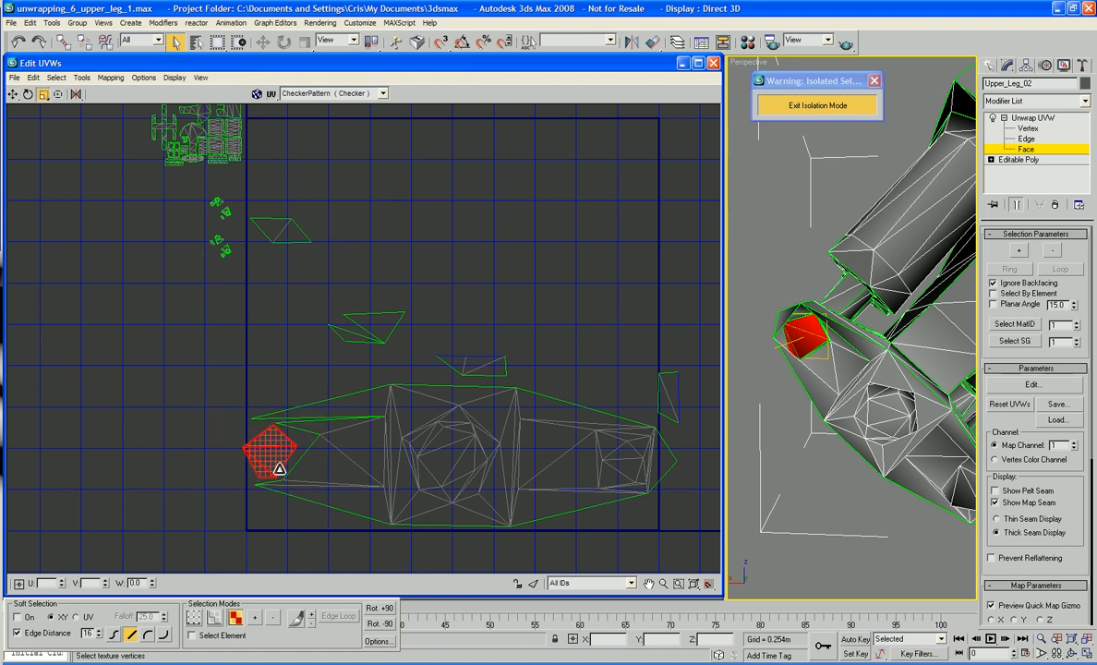
left_click(488, 313)
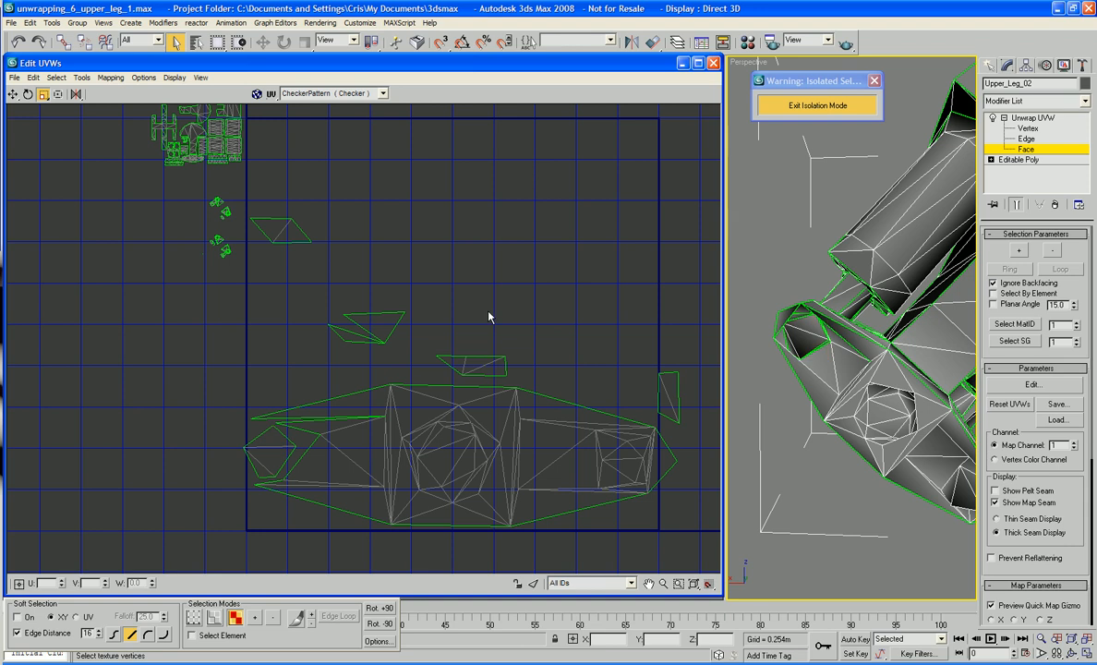
Step: Select the small socket-wall strip lying just above the main shell and rotate it about 90 degrees to stand upright
left_click(823, 343)
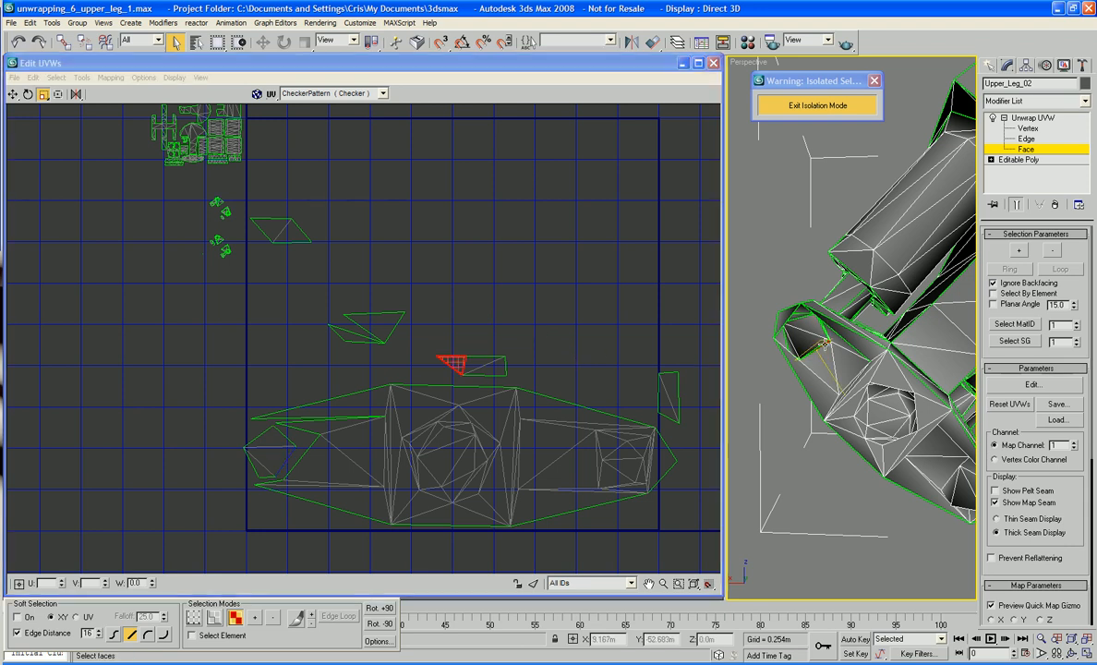
left_click(484, 369)
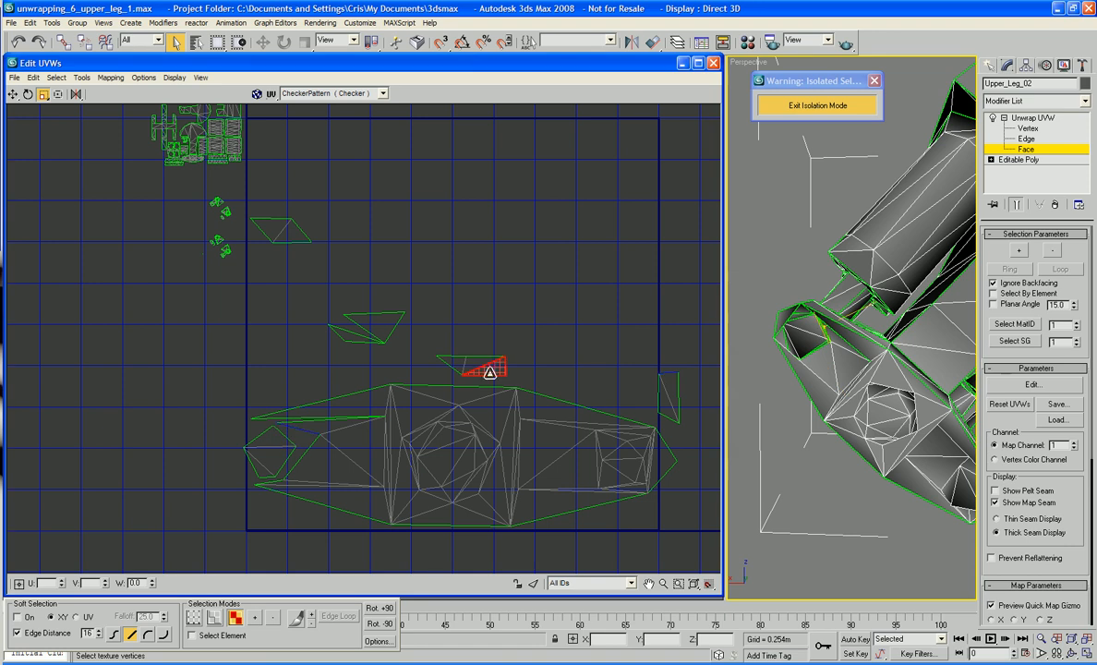
left_click(461, 350)
left_click_drag(491, 372, 473, 478)
right_click(490, 372)
left_click(492, 386)
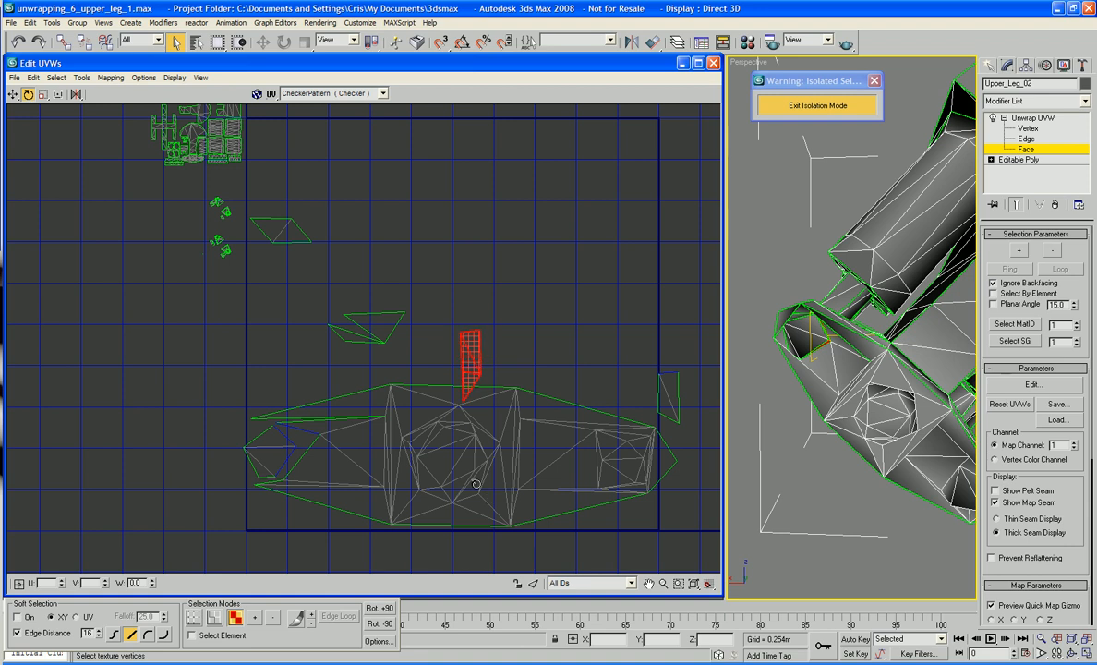
Step: Move the upright strip to the empty area left of the pentagonal piece and clear the selection
right_click(434, 365)
left_click(465, 381)
left_click_drag(473, 374, 201, 434)
scroll(367, 440, "up", 4)
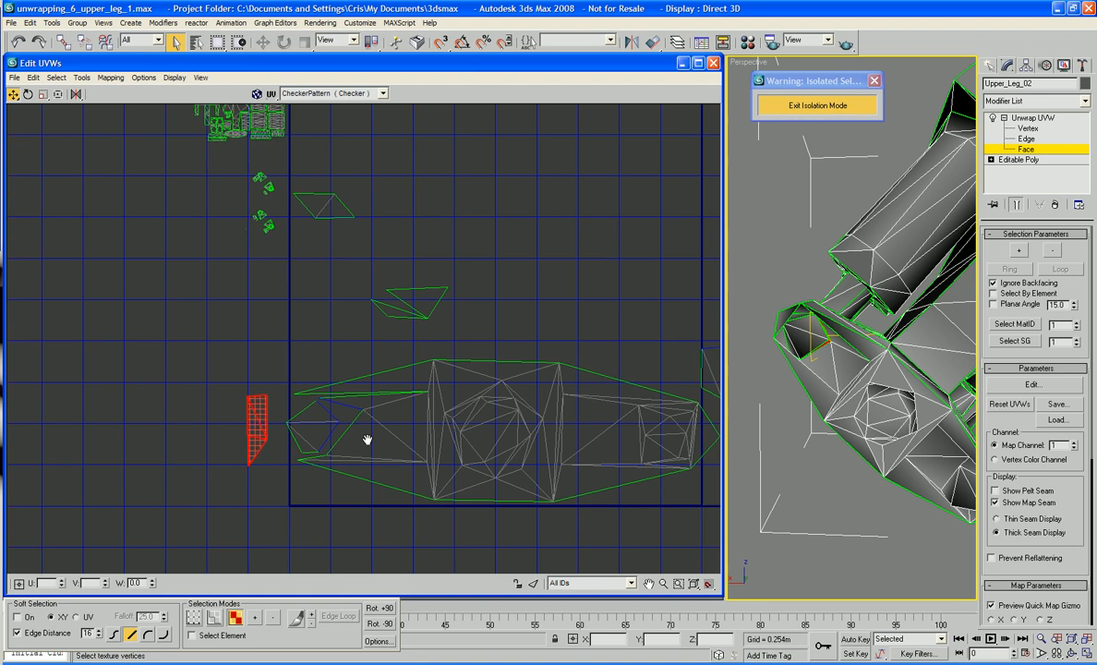
middle_click_drag(388, 364, 450, 374)
left_click(287, 453)
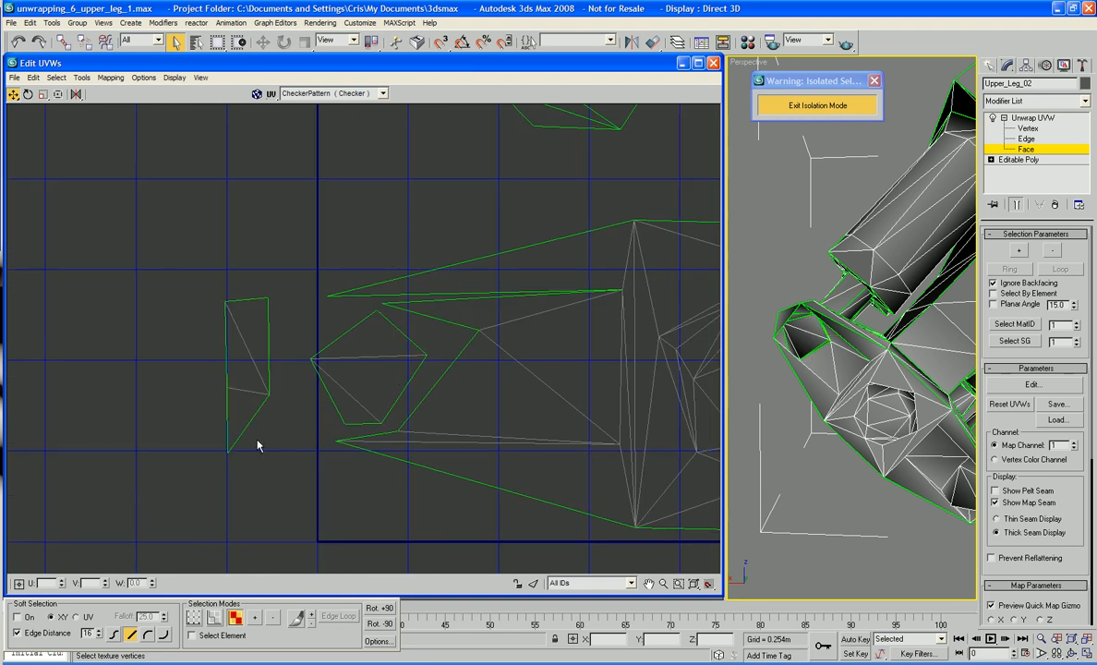
Step: Target-weld the strip's two lowest vertices, one to the pentagon's lower-right corner and the other to the notch's inner corner on the shell
right_click(238, 432)
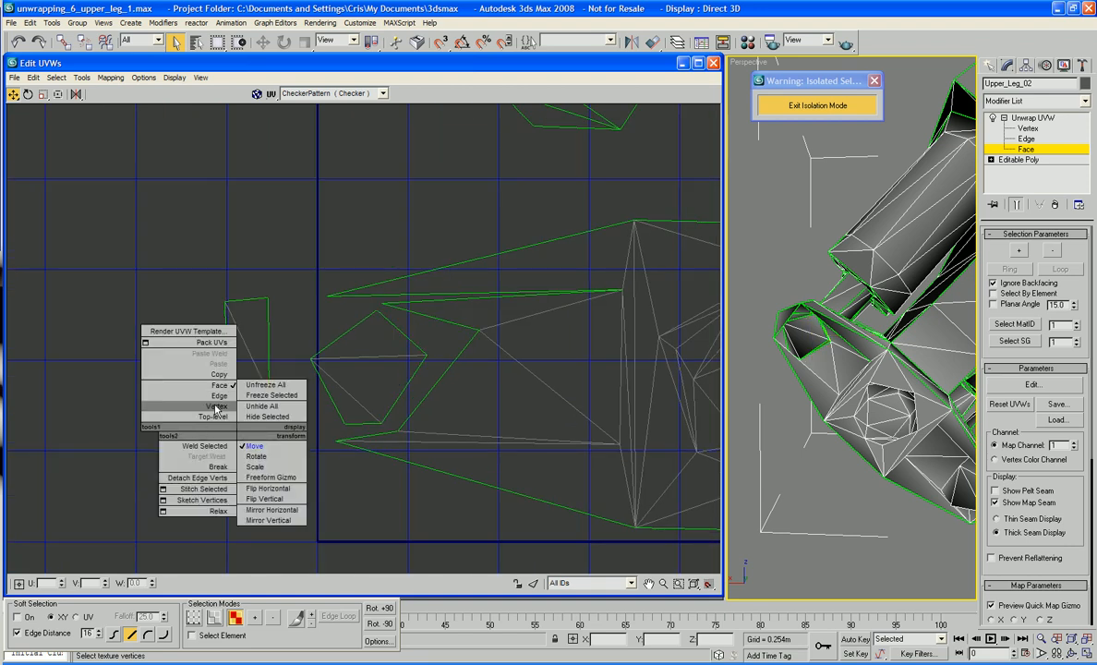
left_click(212, 406)
right_click(256, 402)
left_click(235, 435)
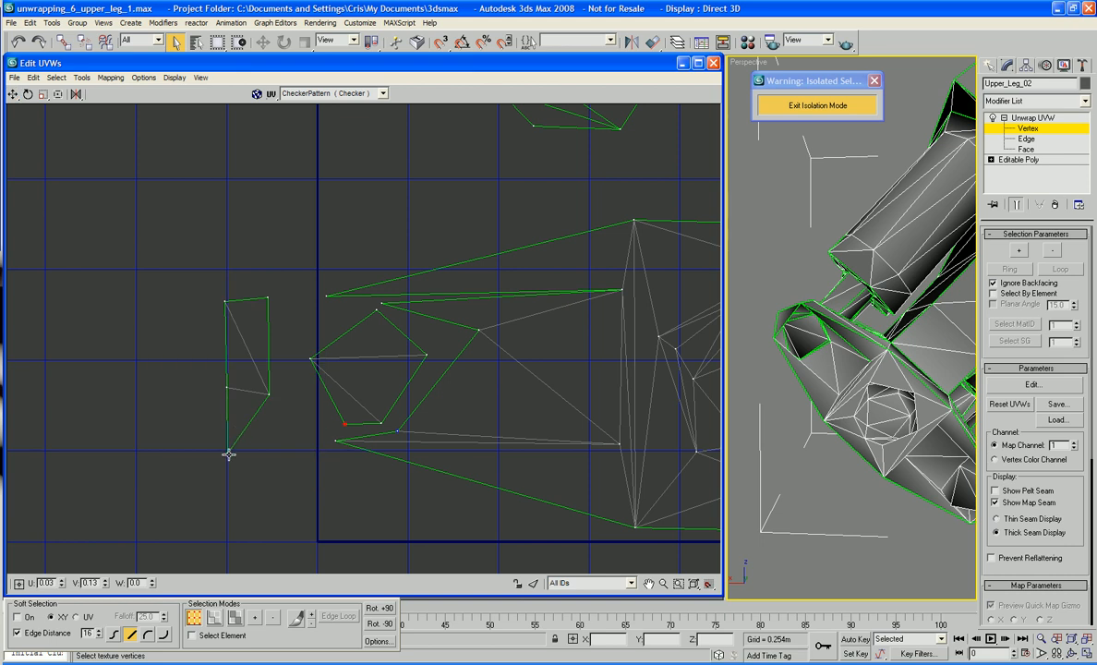
left_click_drag(228, 455, 379, 426)
left_click(269, 395)
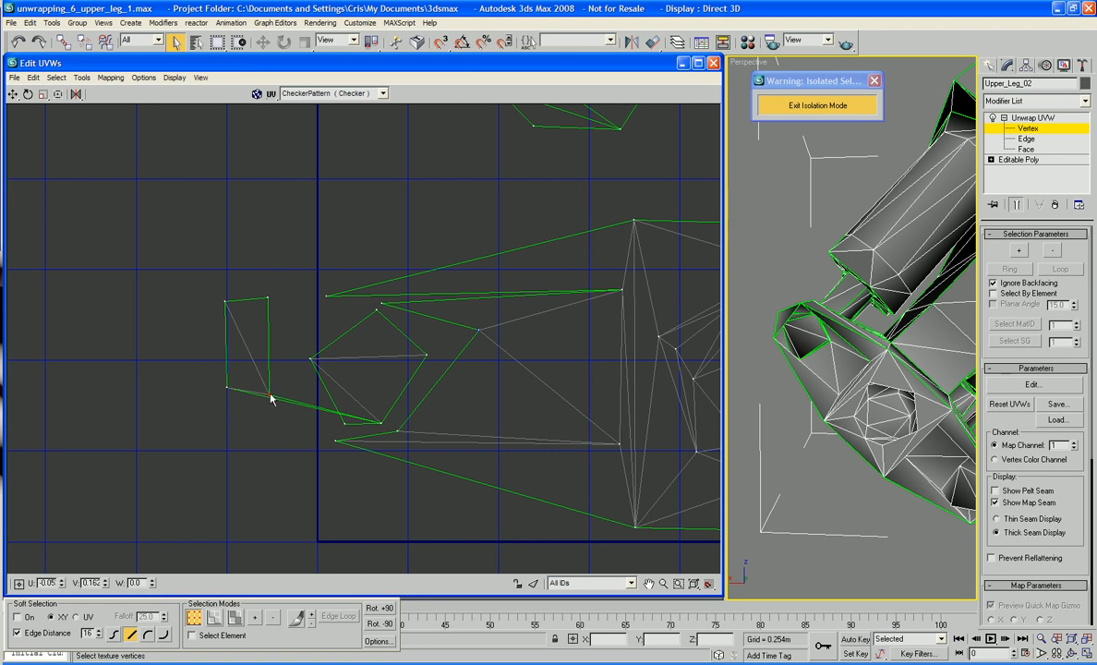
left_click_drag(270, 397, 478, 330)
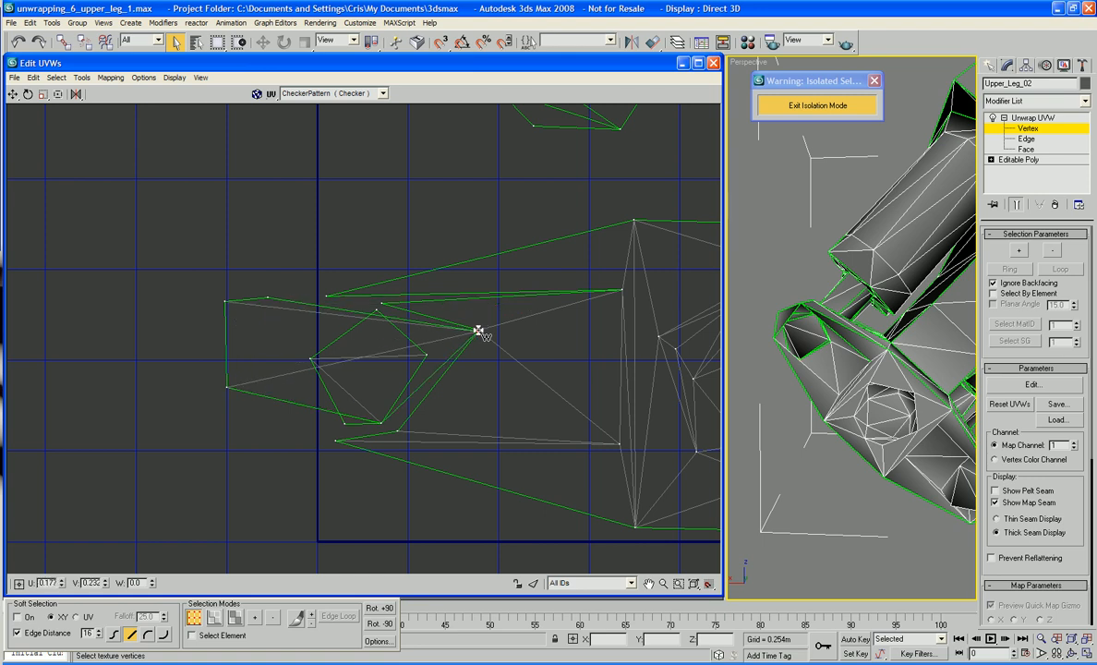
Step: Target-weld the strip's remaining vertices to the pentagon's right and top corners and to the notch's upper tip on the shell
left_click(225, 388)
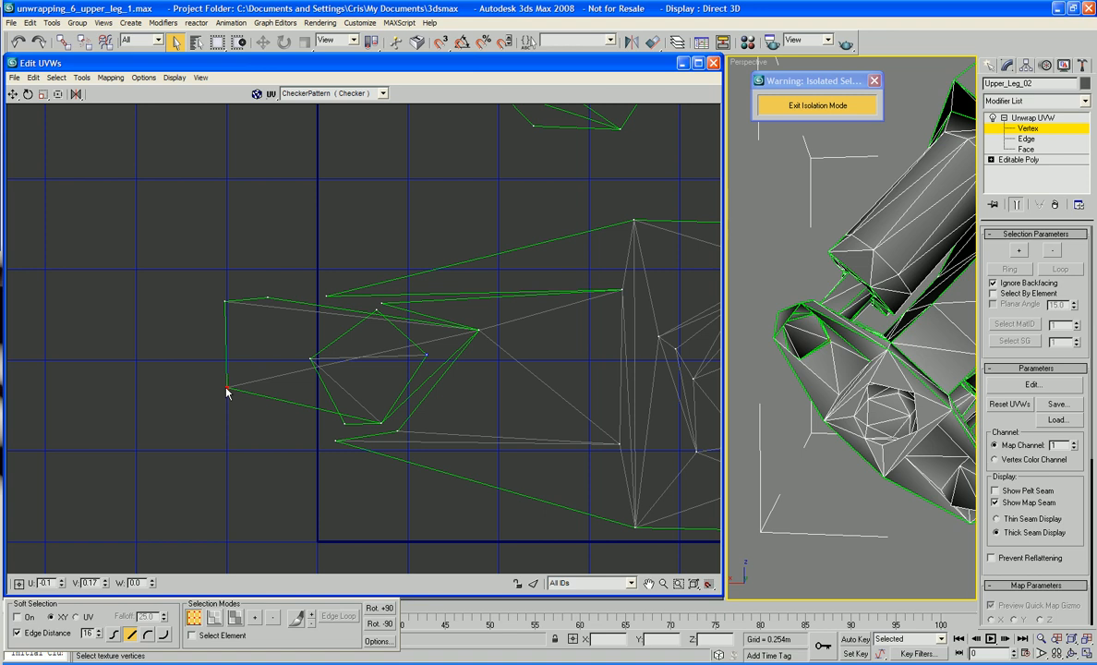
left_click_drag(226, 389, 426, 354)
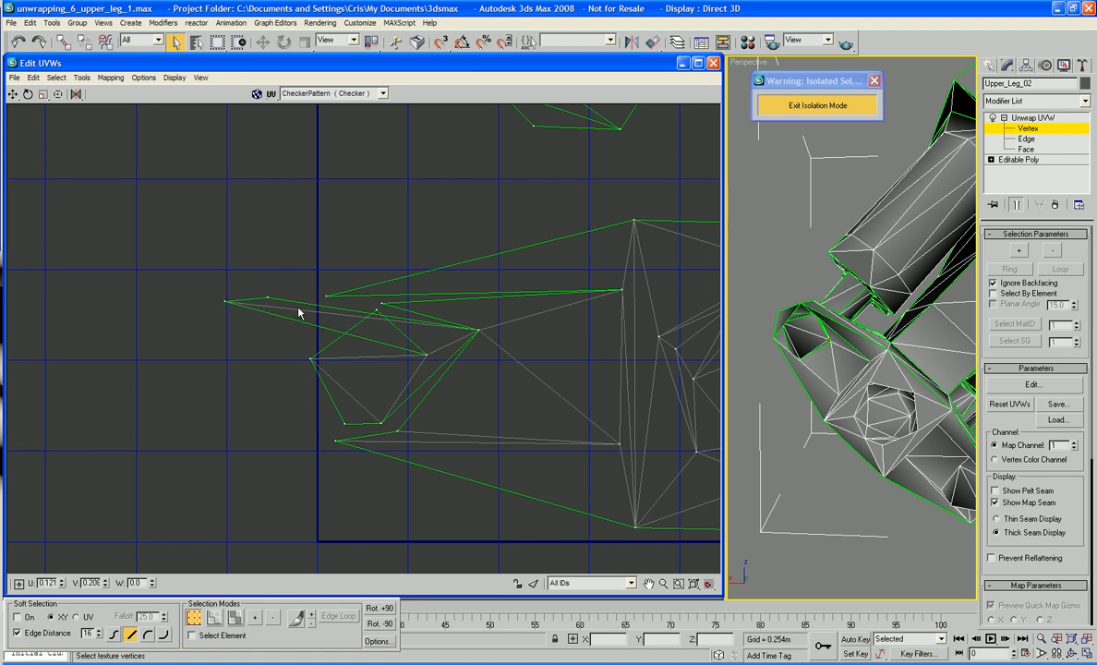
left_click(382, 304)
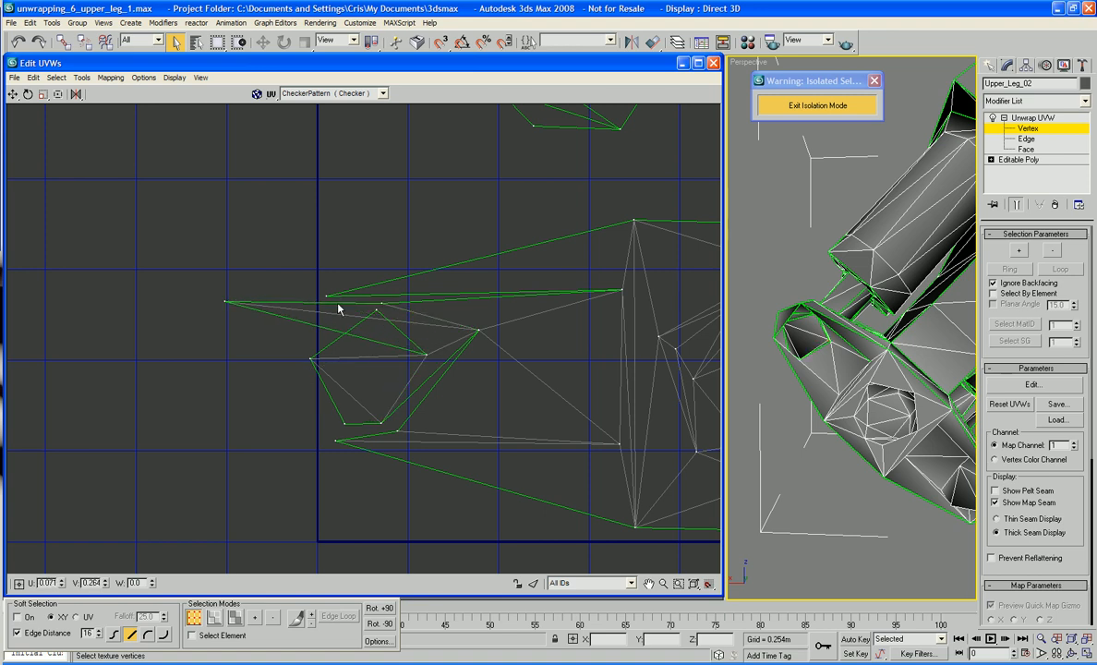
left_click_drag(223, 300, 377, 307)
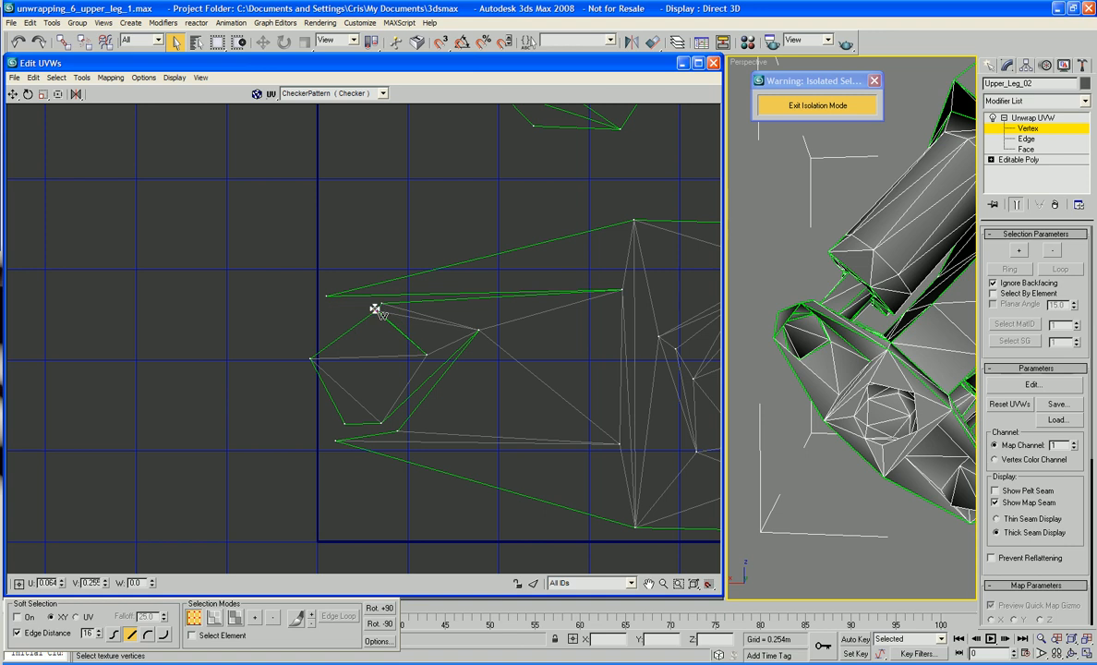
scroll(402, 327, "up", 1)
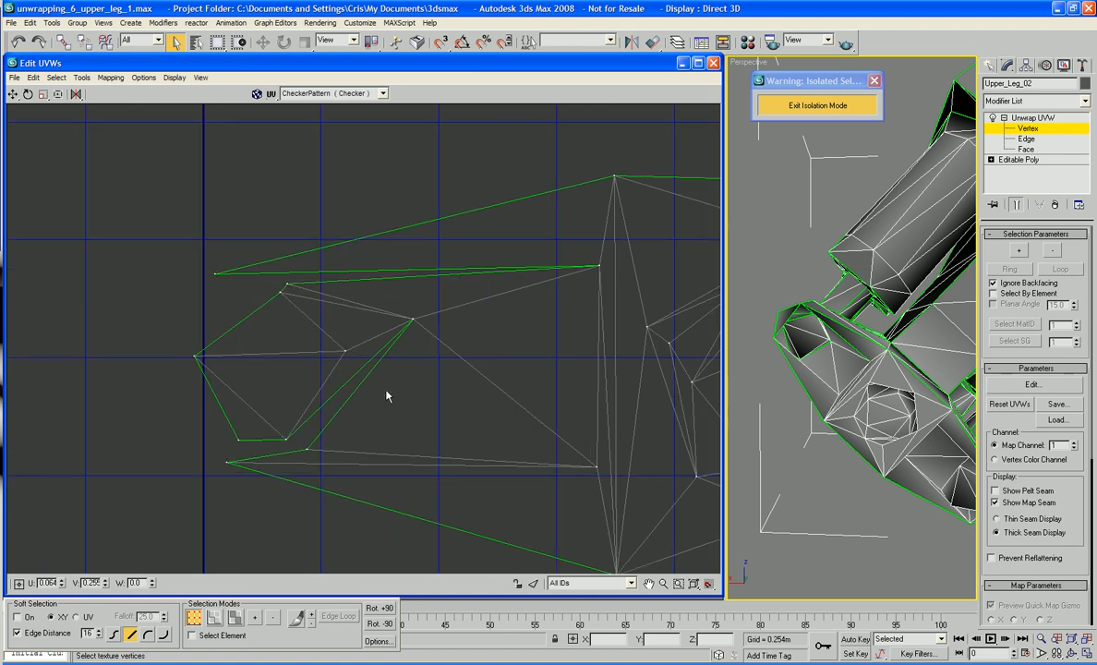
middle_click_drag(386, 391, 412, 385)
scroll(422, 373, "down", 3)
scroll(470, 319, "down", 1)
middle_click_drag(470, 298, 469, 325)
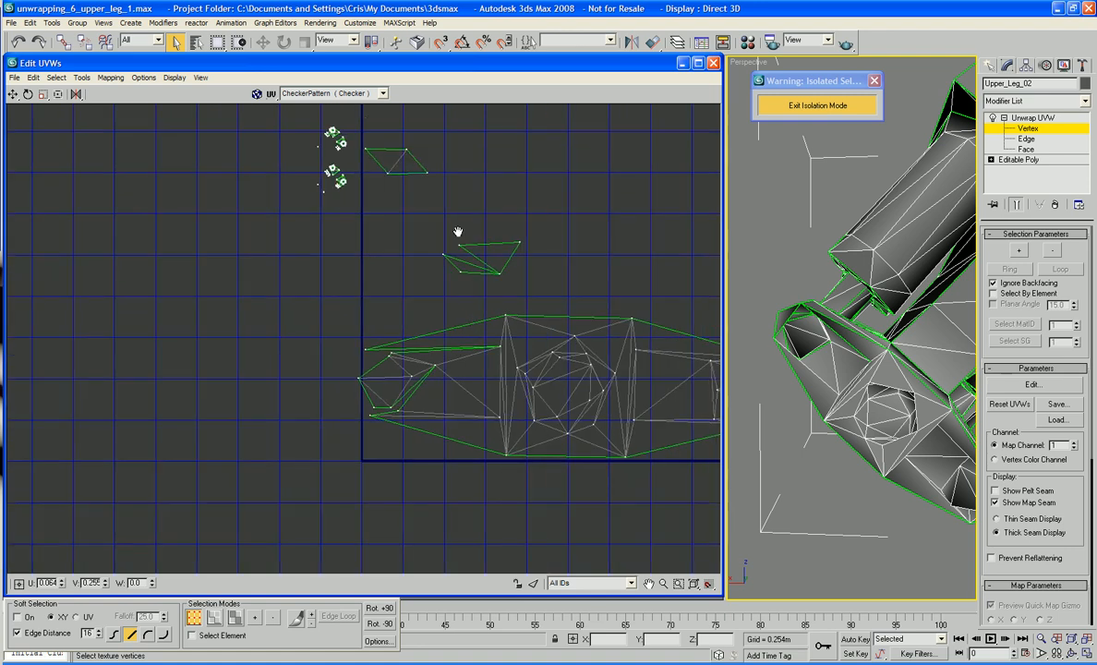
Step: Select both faces of the narrow socket-wall strip above the left recess, whose UV piece lies beside the shell's right end
middle_click_drag(457, 232, 361, 293)
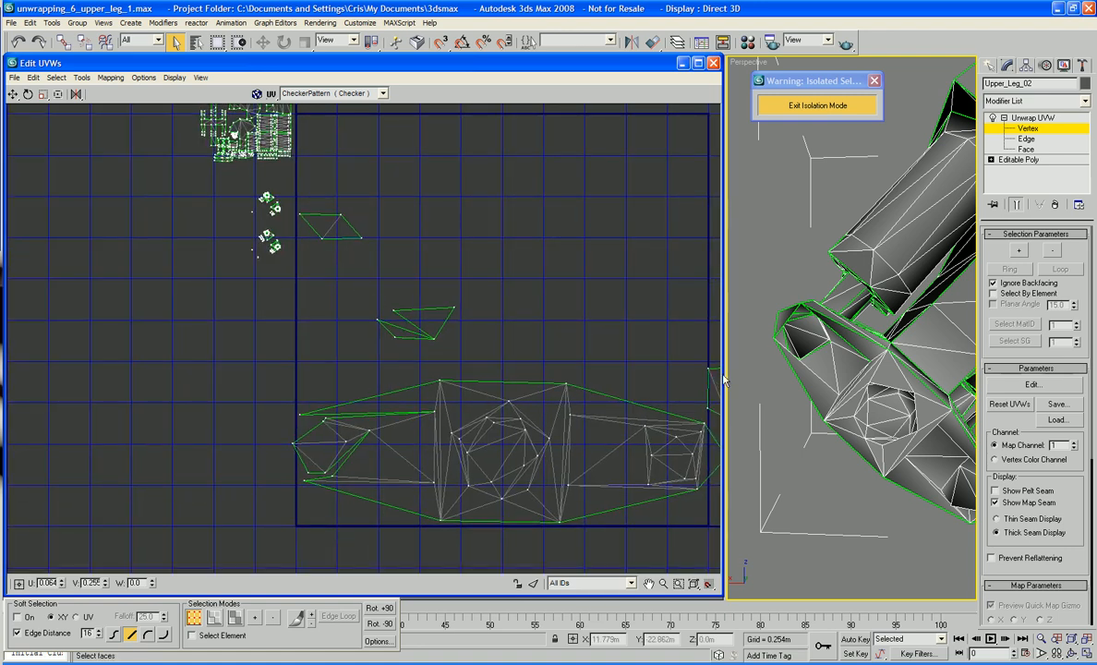
middle_click_drag(728, 343, 782, 388, "alt")
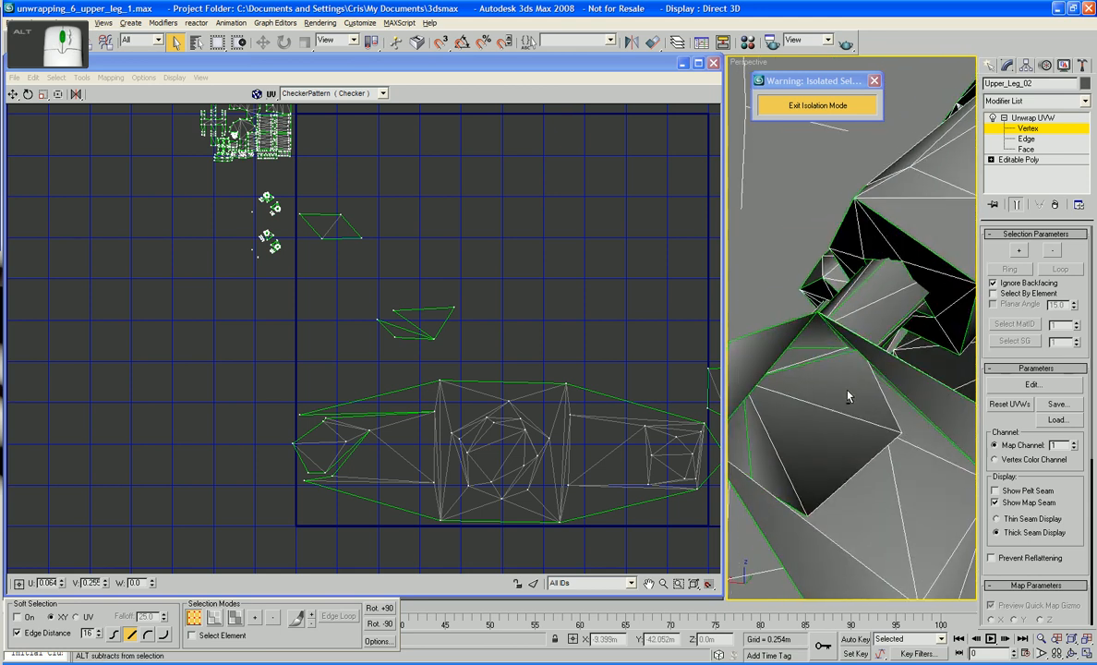
key("3")
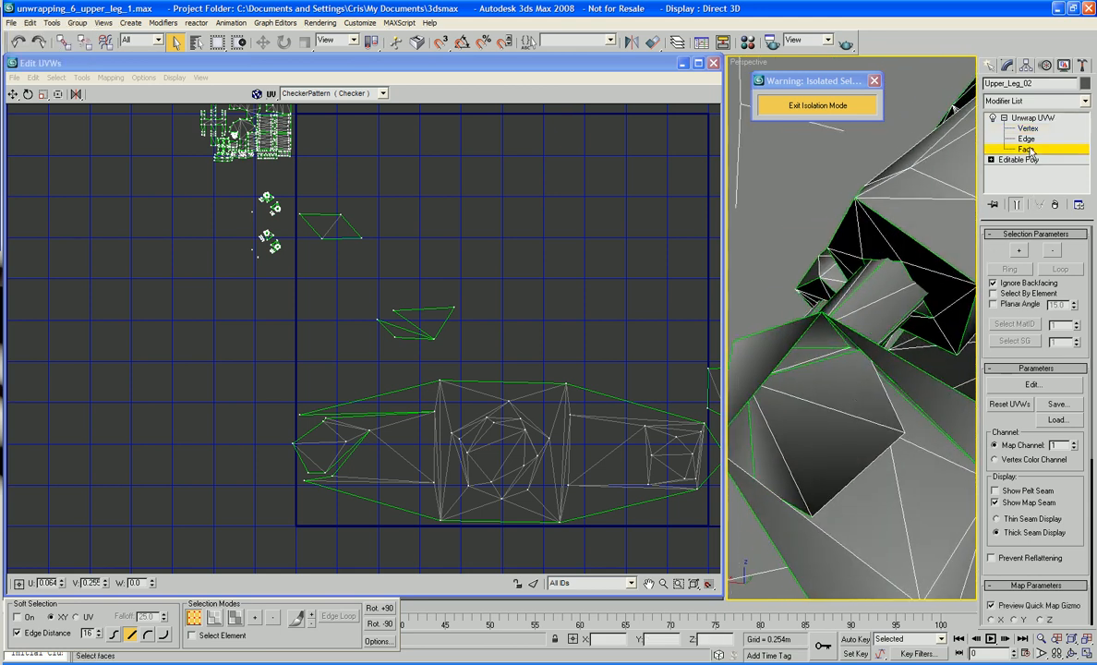
left_click(818, 362)
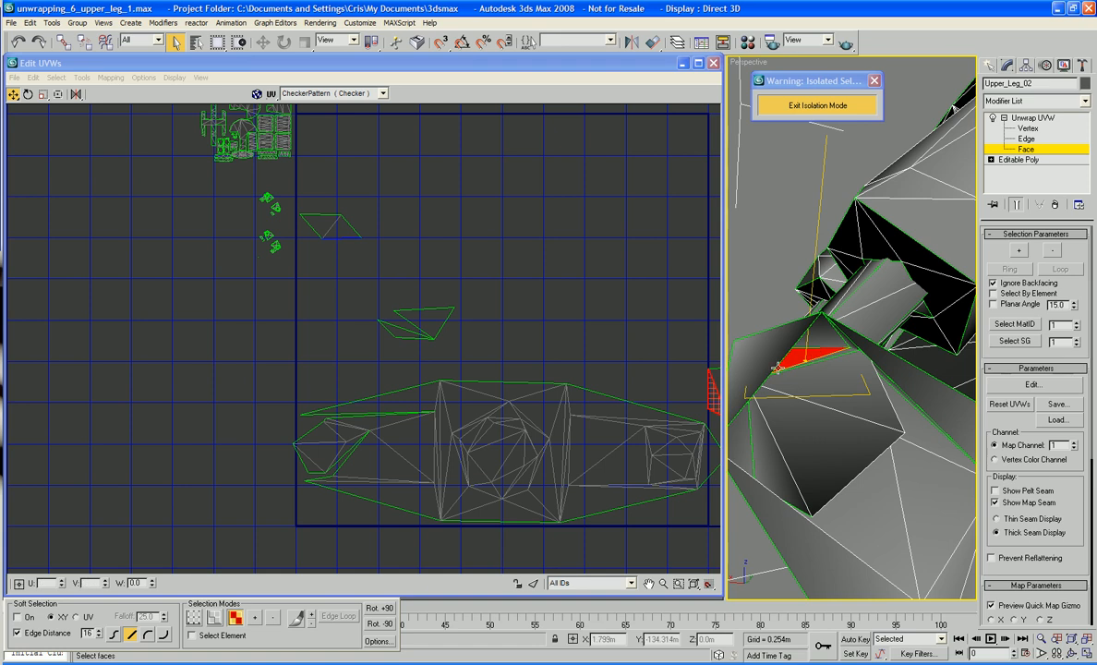
scroll(509, 463, "down", 3)
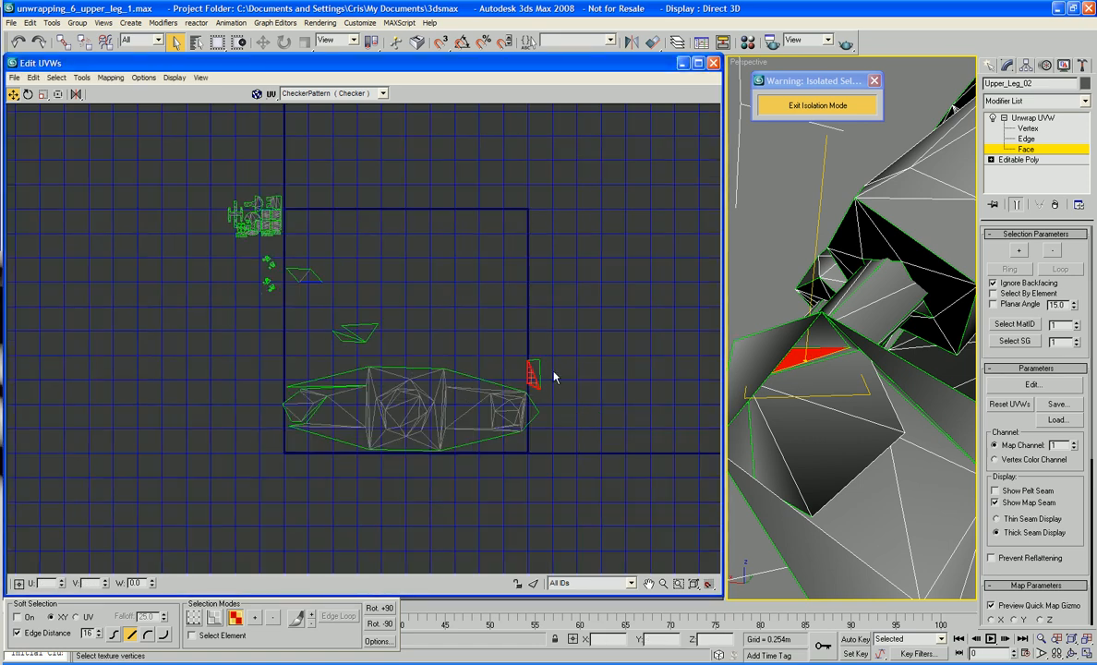
left_click(840, 357)
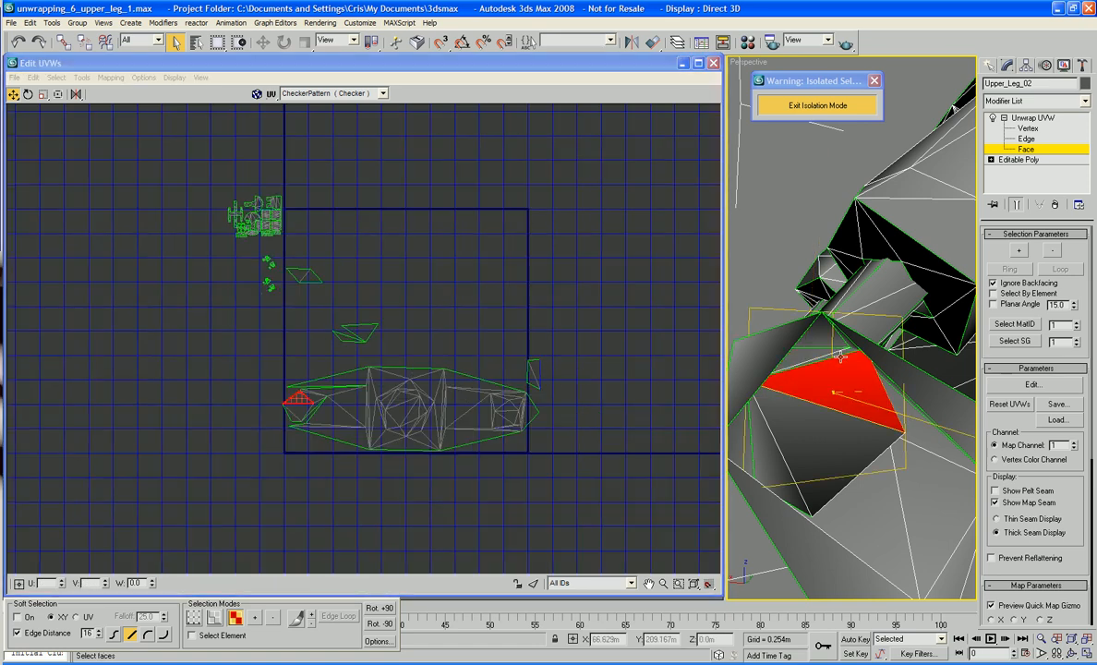
left_click(837, 353)
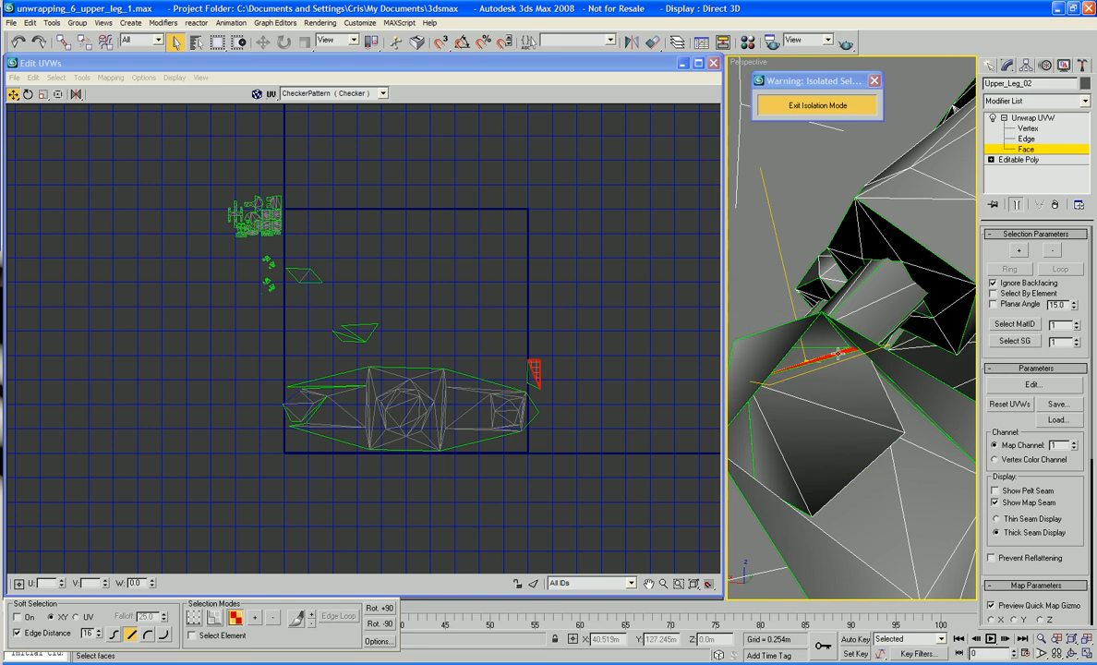
left_click(509, 362)
left_click(541, 374)
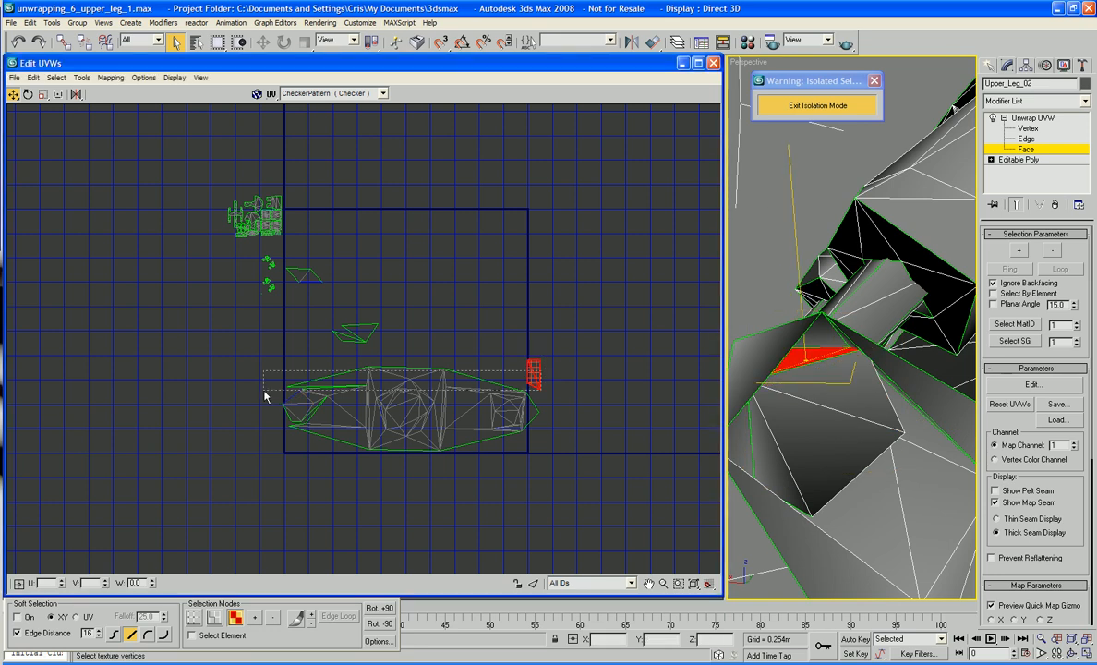
Step: Move the selected strip to the empty area left of the pentagonal piece and switch to vertex selection
left_click_drag(537, 374, 246, 413)
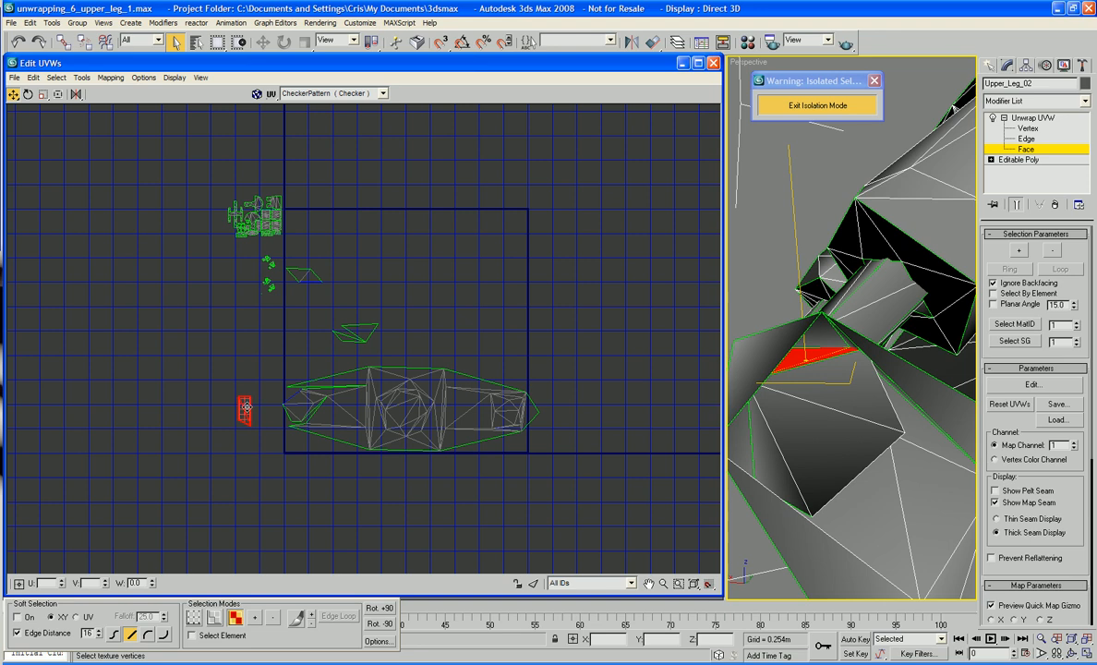
scroll(338, 431, "up", 4)
scroll(397, 452, "up", 3)
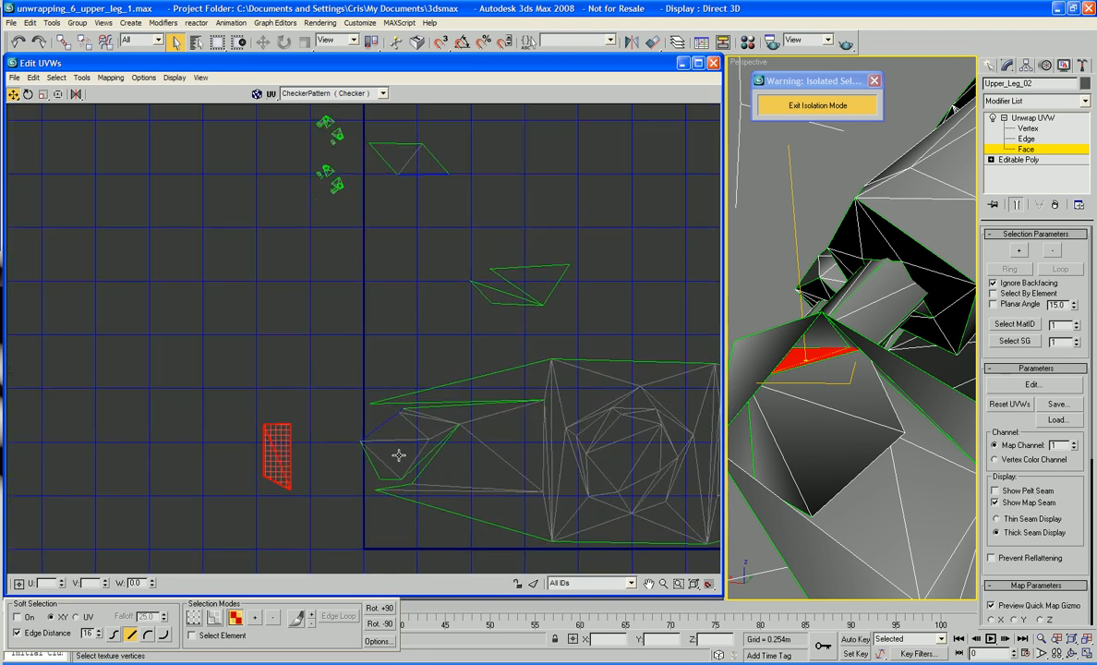
left_click(326, 457)
right_click(312, 459)
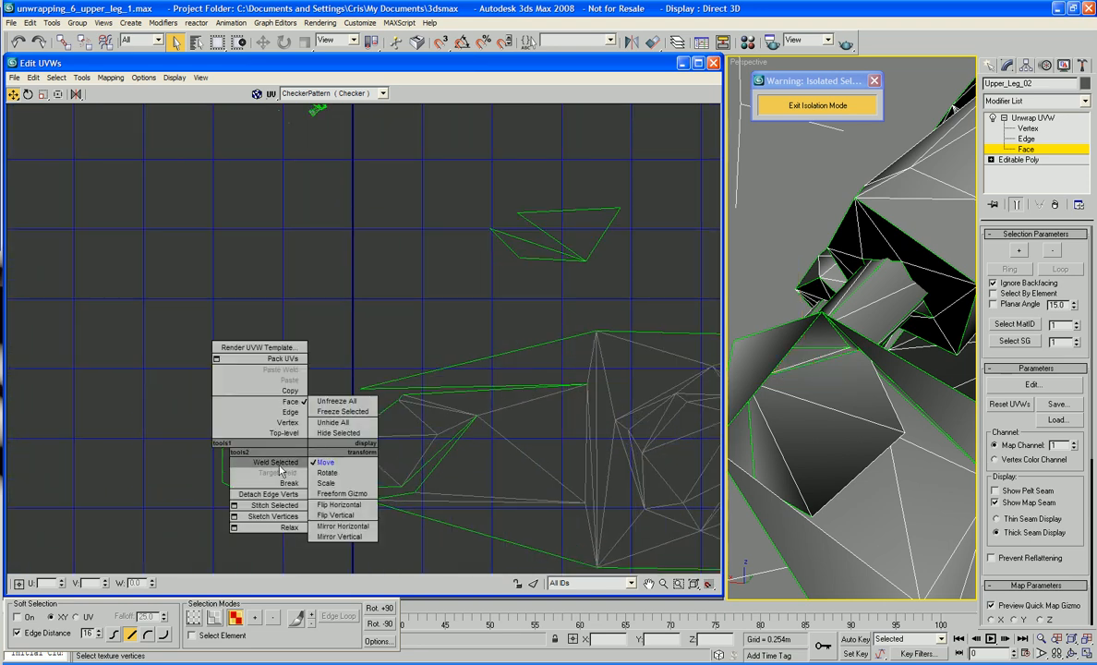
left_click(287, 422)
Step: Target-weld the strip's lower-right vertex to the pentagon's left corner and its upper-right vertex to the pentagon's top corner
right_click(278, 417)
left_click(258, 449)
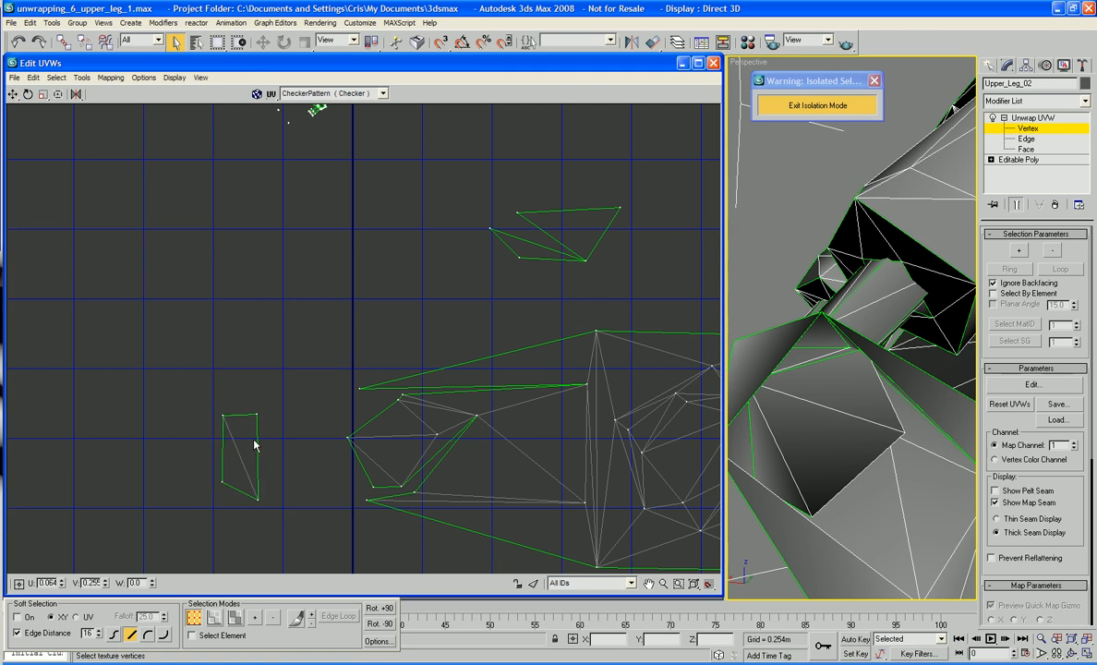
left_click_drag(258, 500, 334, 435)
left_click_drag(258, 414, 400, 399)
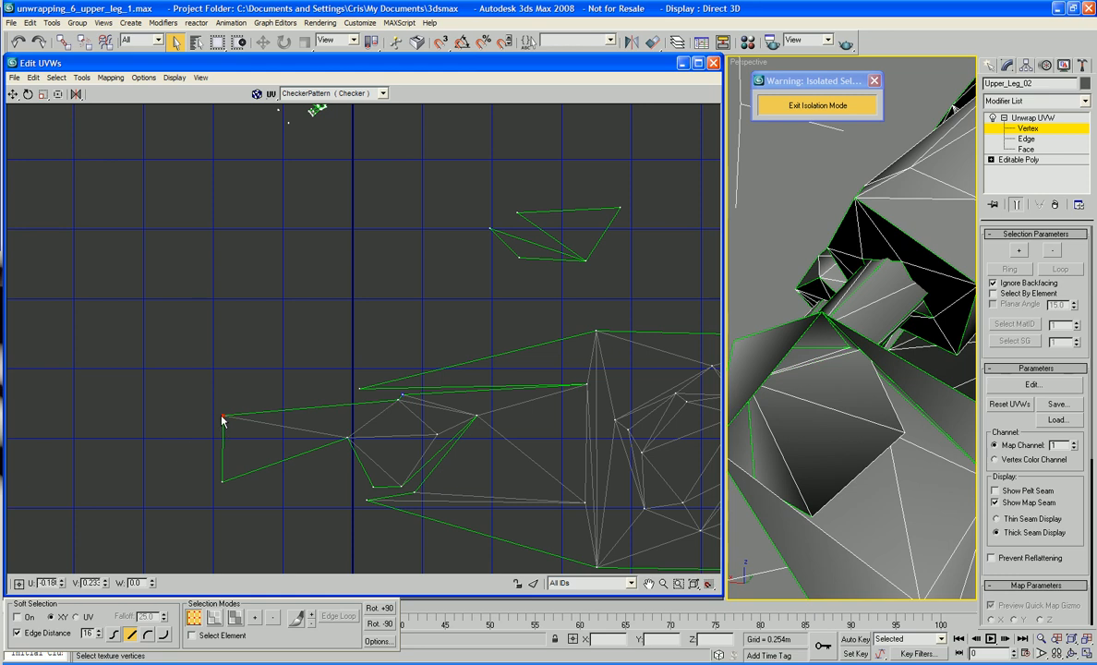
Step: Target-weld the strip's upper-left vertex to the shell vertex above the pentagon's top corner and place its last vertex just above the pentagon's left corner
left_click_drag(223, 418, 401, 394)
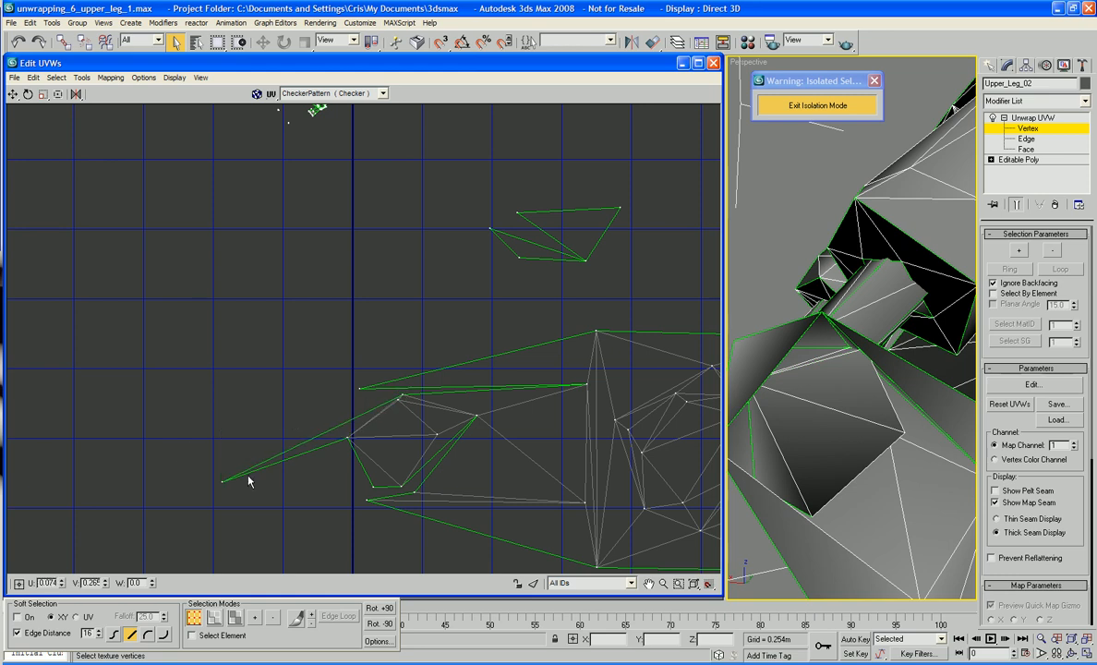
left_click_drag(225, 490, 352, 403)
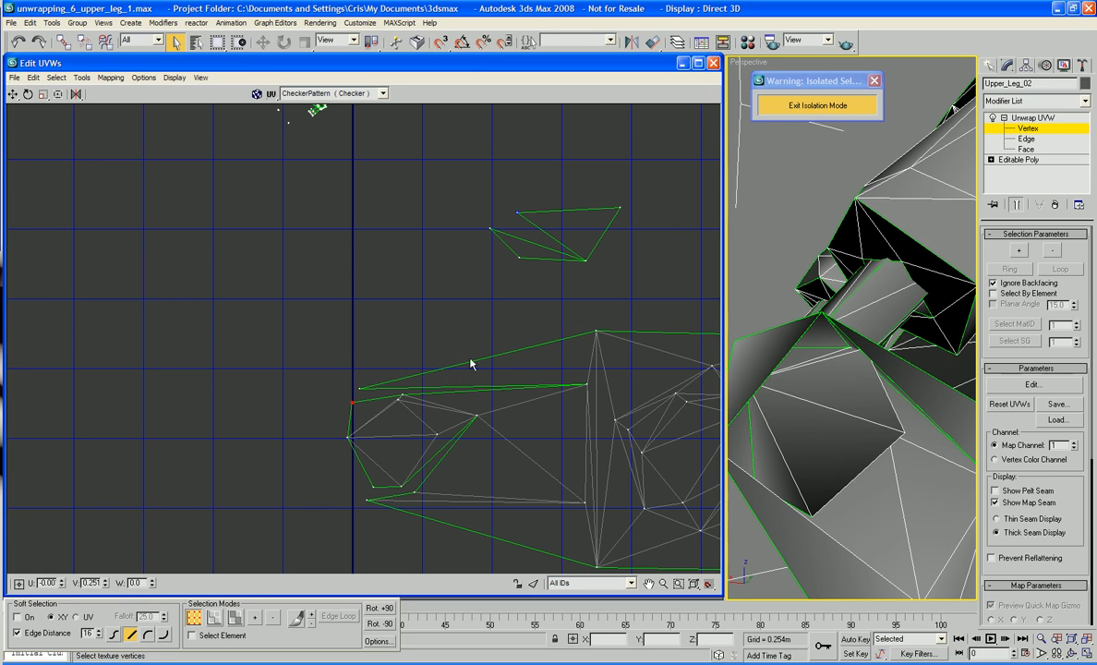
middle_click_drag(470, 364, 406, 424)
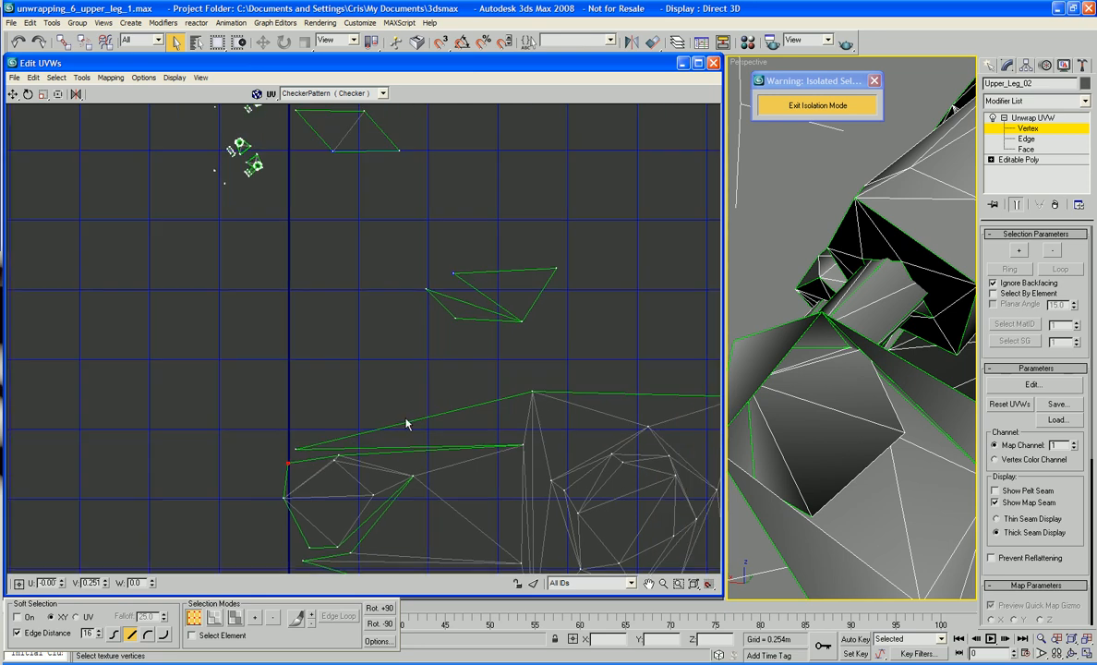
right_click(580, 351)
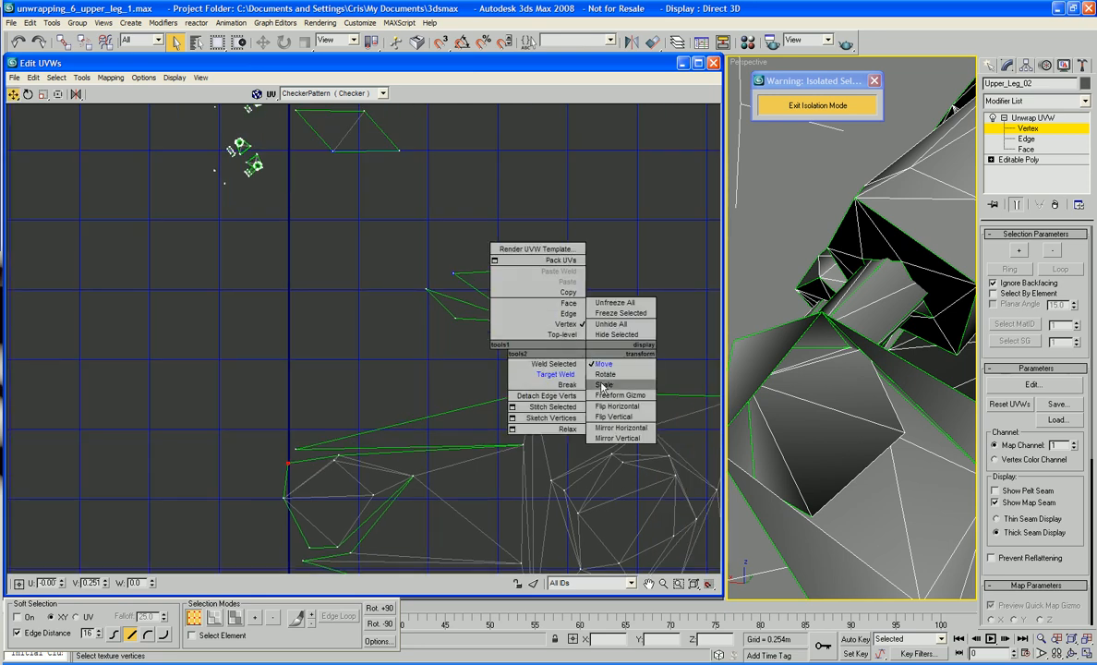
Step: Select the two loose triangular UV pieces above the main shell in face mode and rotate them clockwise until they stand upright
left_click(577, 304)
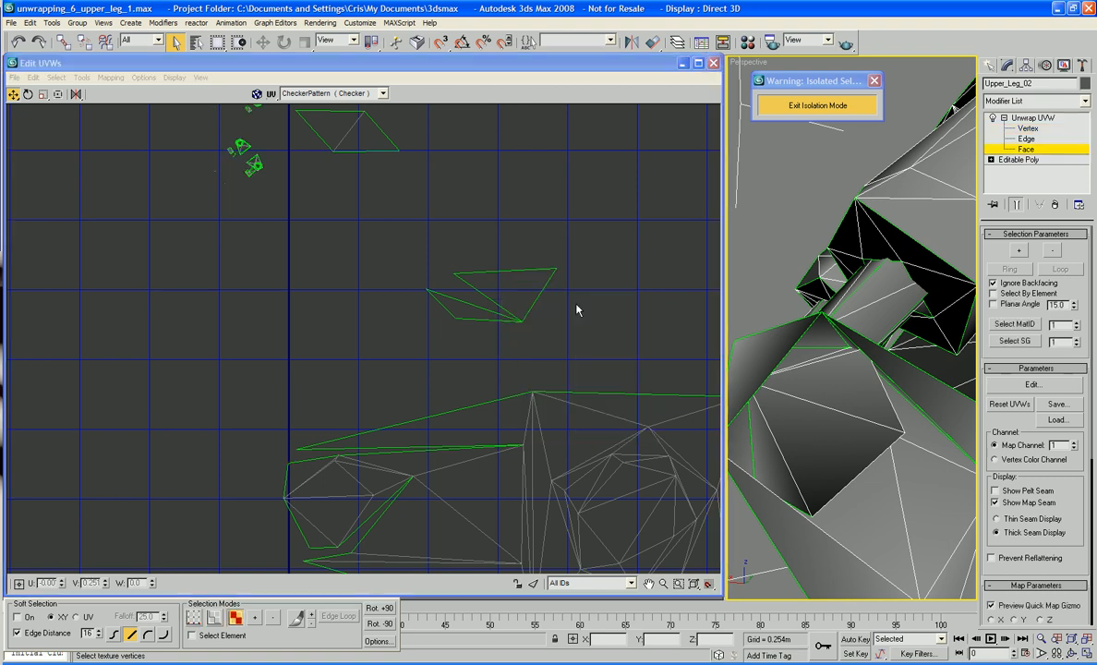
left_click(521, 292)
left_click(488, 315)
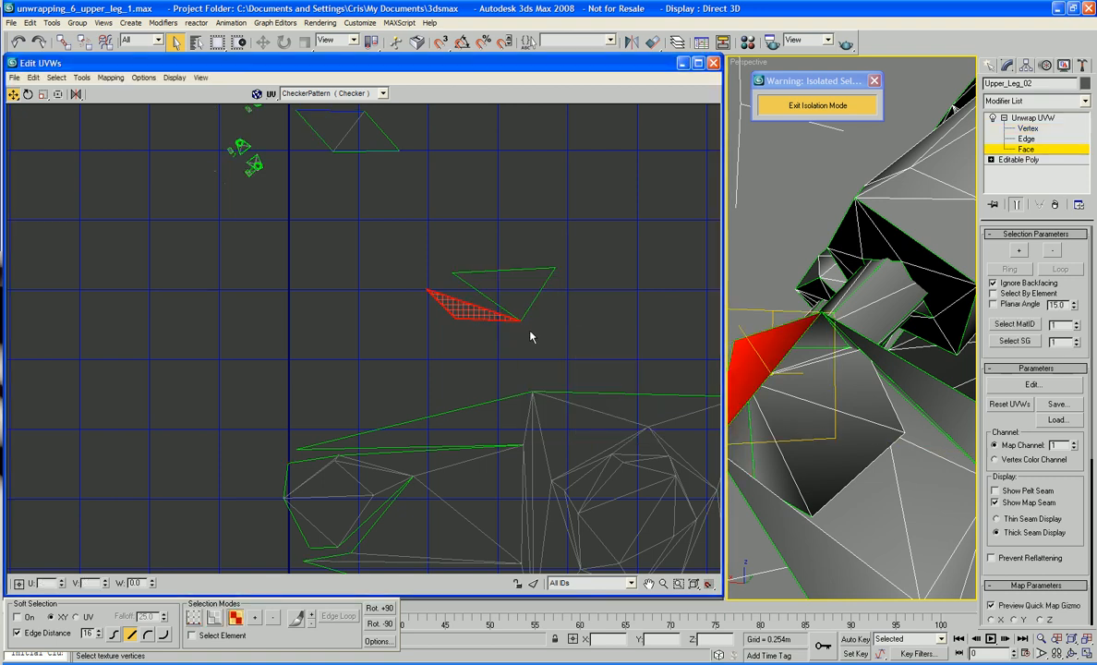
middle_click_drag(530, 330, 476, 296)
scroll(476, 296, "down", 1)
mouse_move(756, 426)
middle_mouse_down()
mouse_move(769, 430)
mouse_move(729, 404)
mouse_move(774, 420)
middle_mouse_up()
middle_click_drag(596, 369, 589, 362)
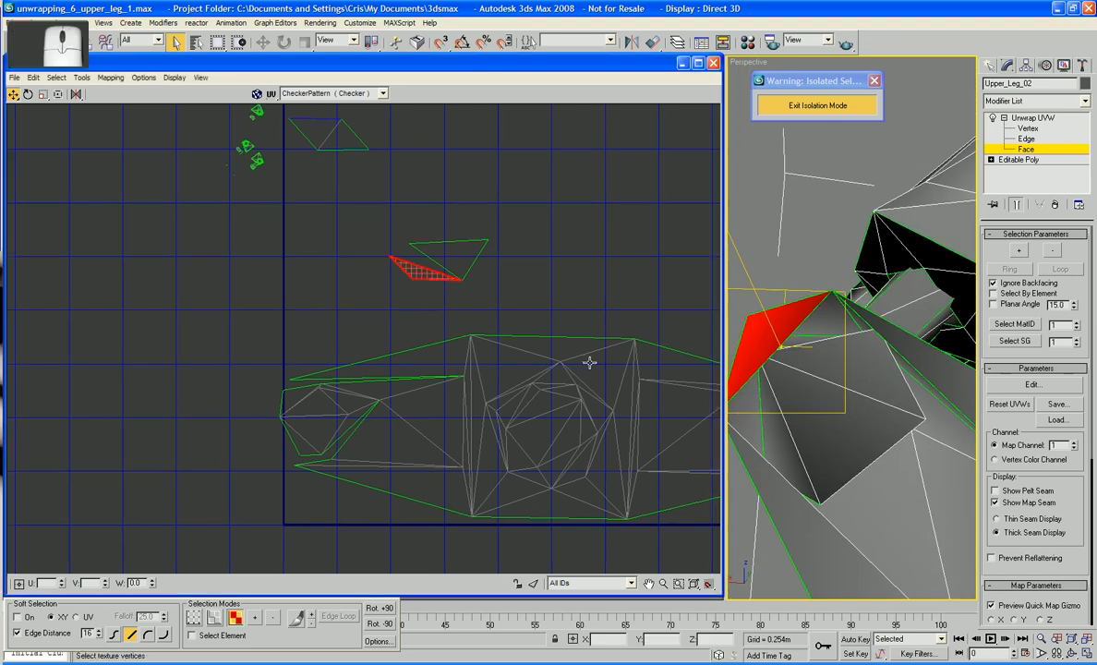
mouse_move(820, 402)
middle_mouse_down("alt")
mouse_move(781, 383)
mouse_move(835, 399)
middle_mouse_up("alt")
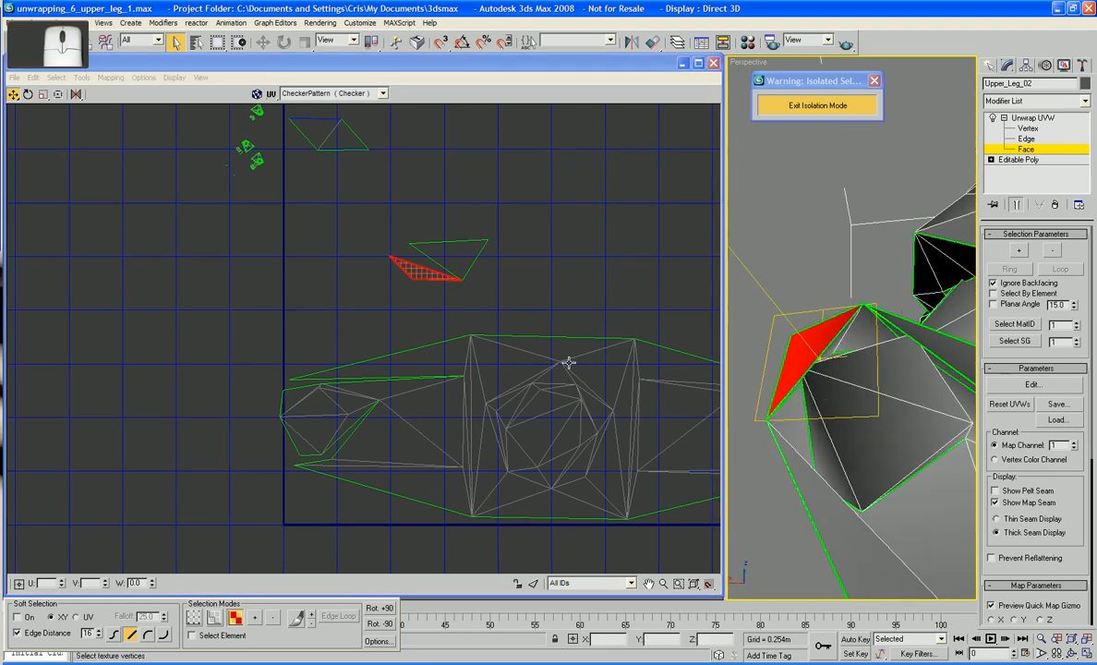
right_click(438, 269)
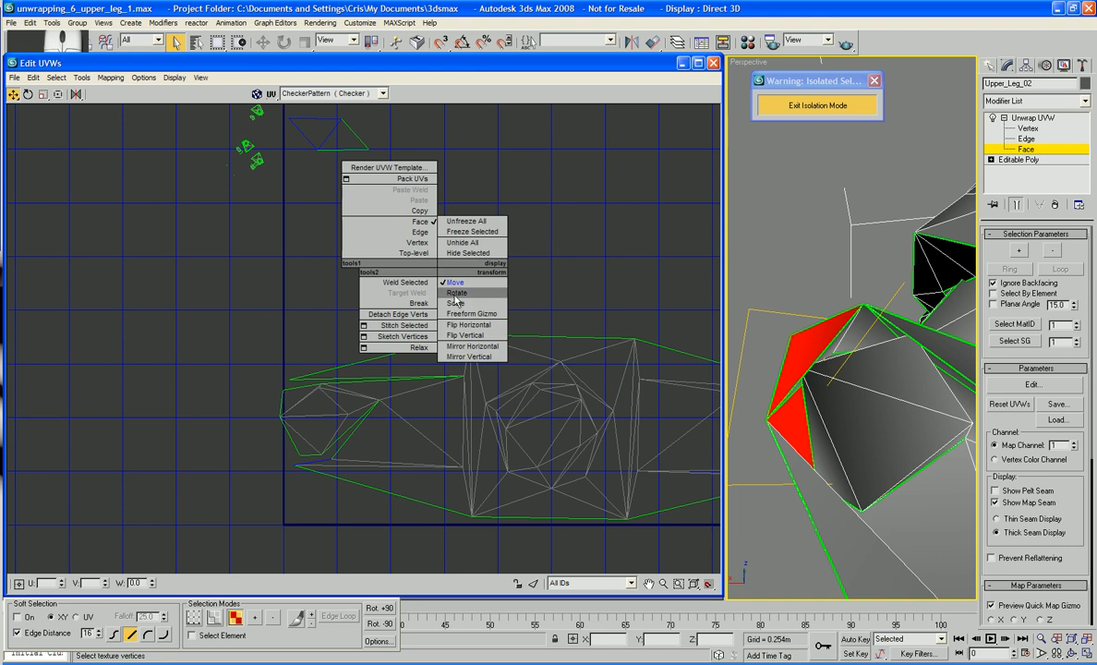
left_click(454, 294)
left_click_drag(430, 281, 409, 185)
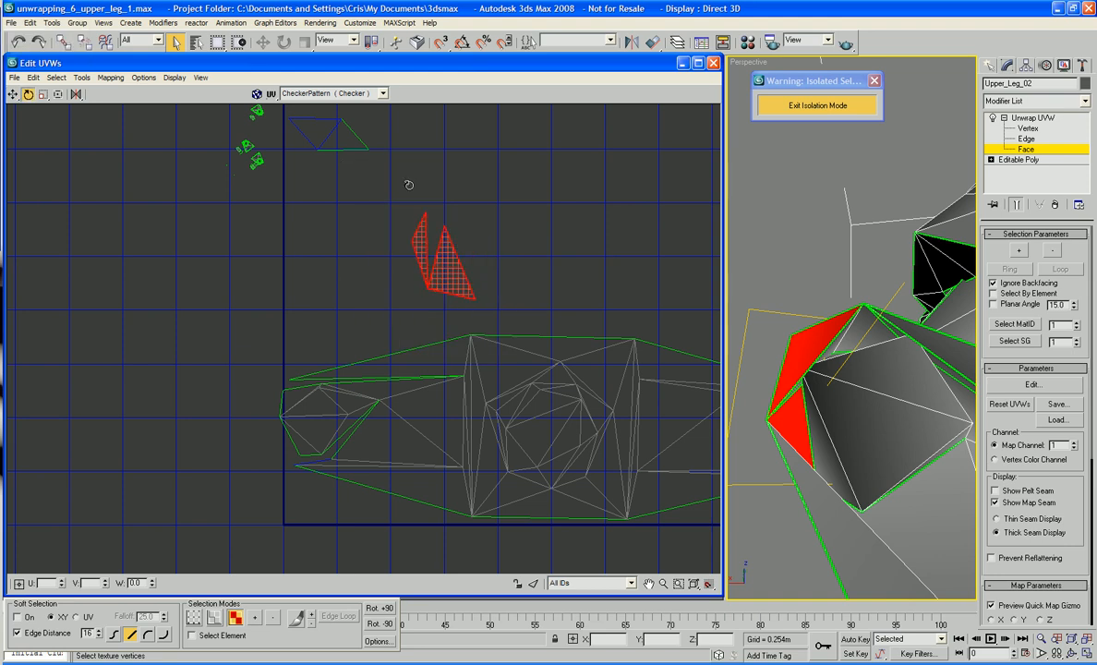
Step: Move the two rotated pieces down against the left end of the main leg shell and clear the selection
right_click(457, 274)
left_click(466, 282)
left_click_drag(446, 280, 277, 446)
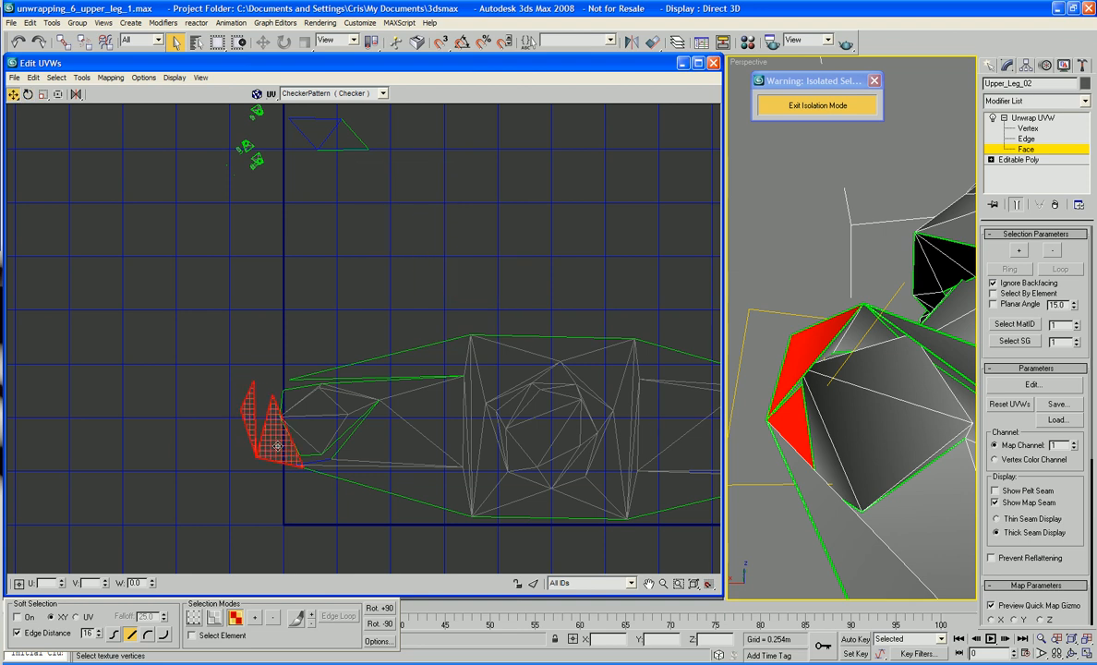
left_click(318, 520)
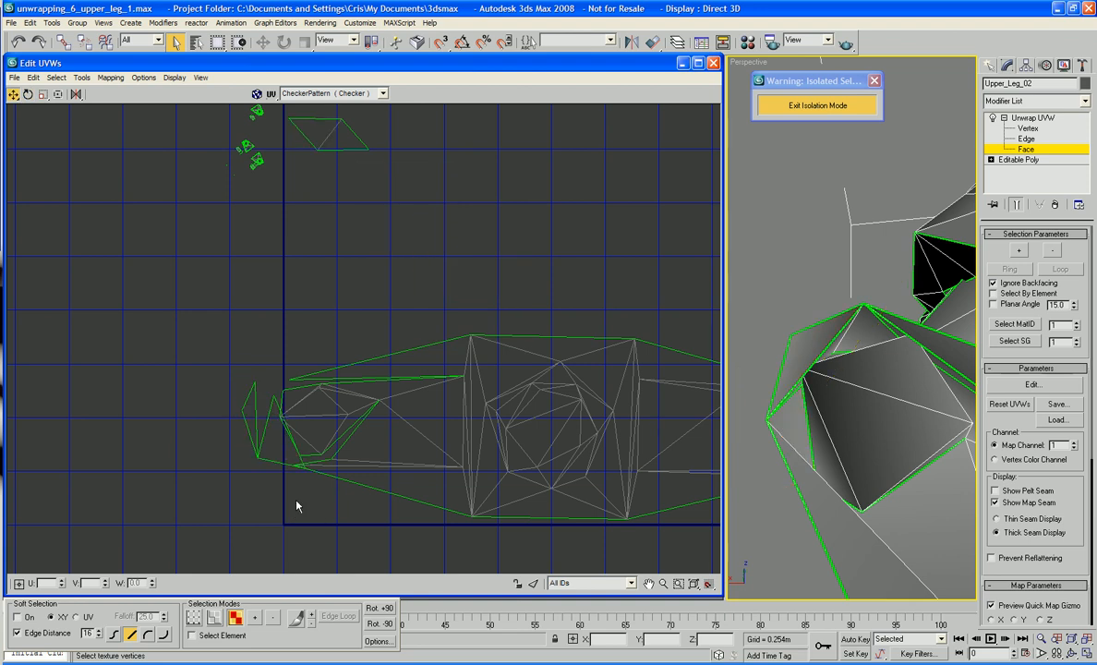
Step: Target Weld the larger triangle's upper and lower-right vertices to the shell's left edge, then shift that edge's lower and middle vertices to straighten it
scroll(297, 506, "up", 3)
right_click(305, 503)
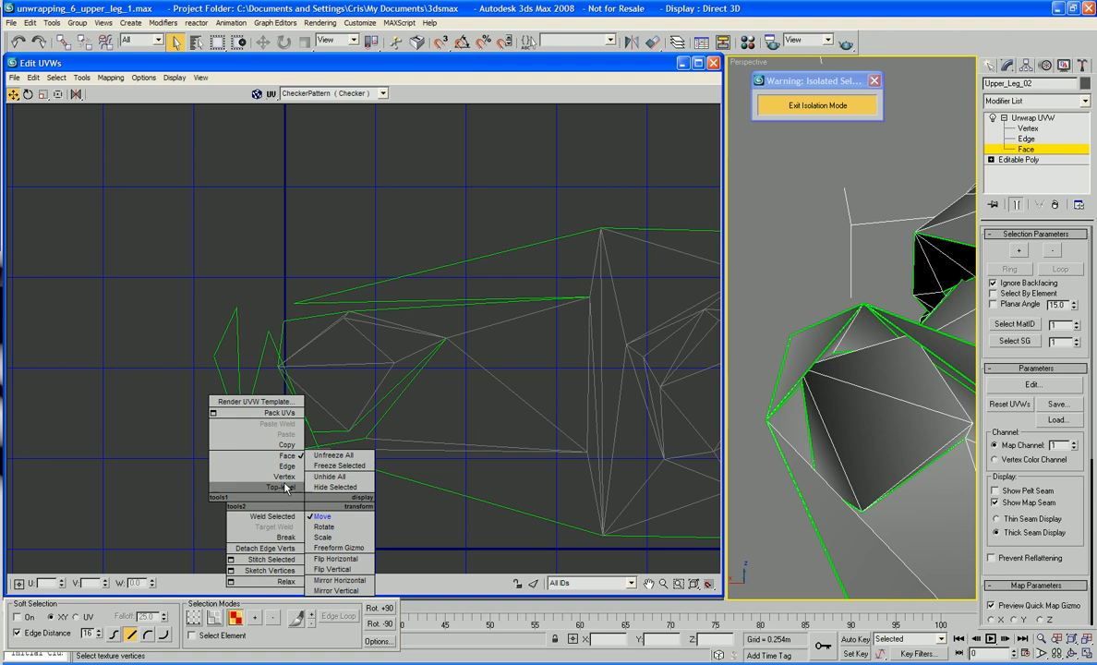
left_click(285, 477)
right_click(290, 494)
left_click(264, 520)
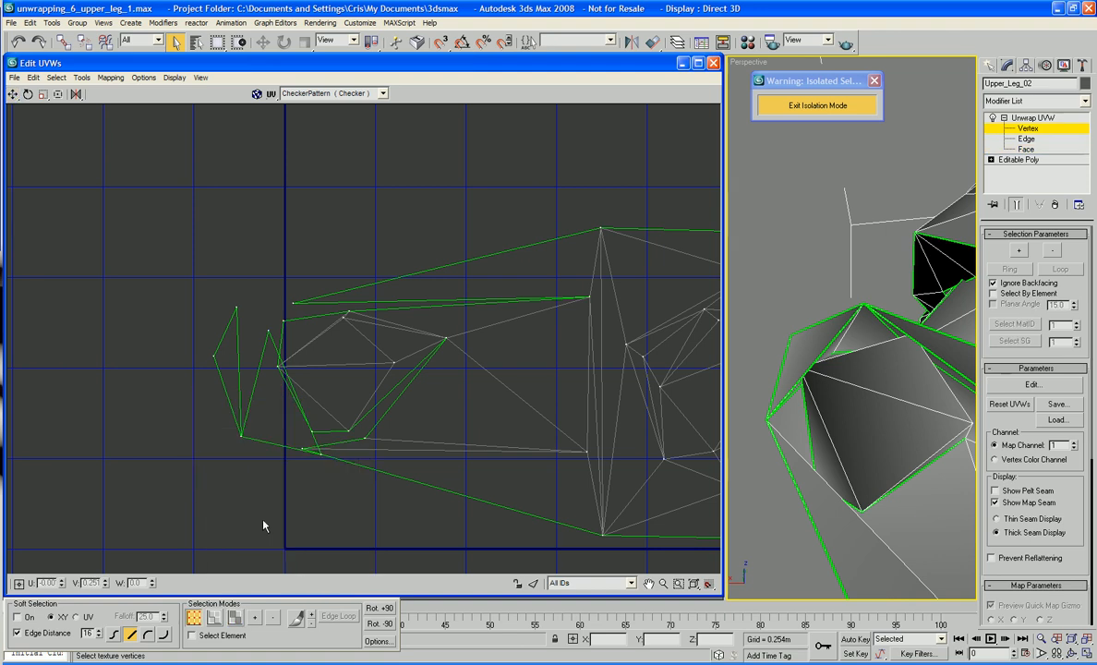
left_click_drag(319, 454, 311, 431)
left_click(267, 331)
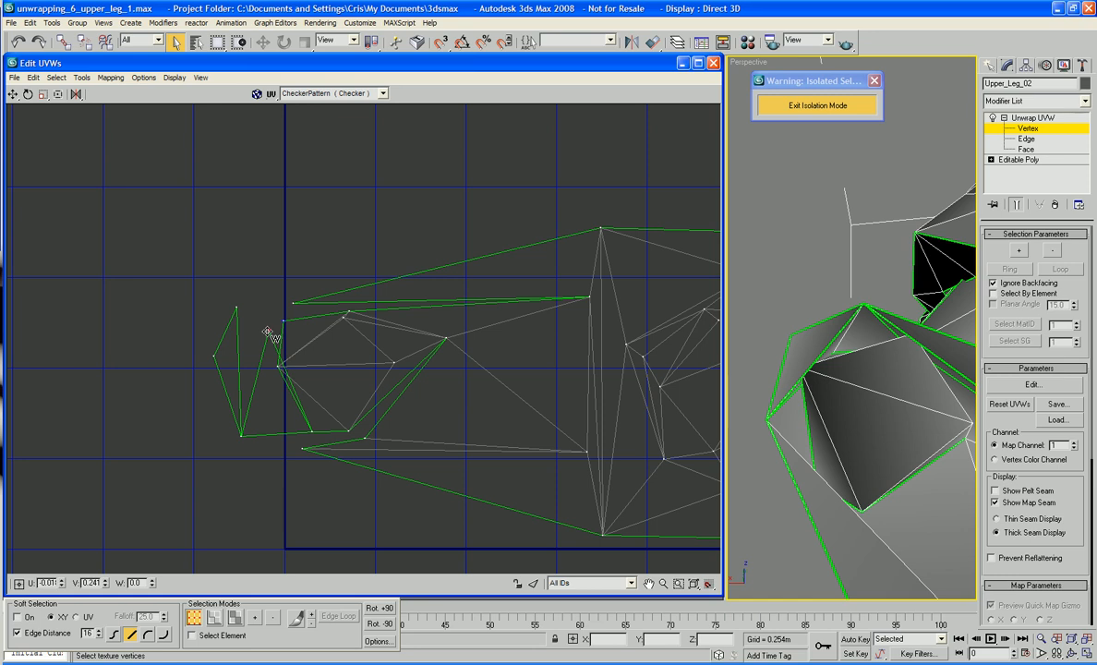
left_click_drag(269, 330, 284, 320)
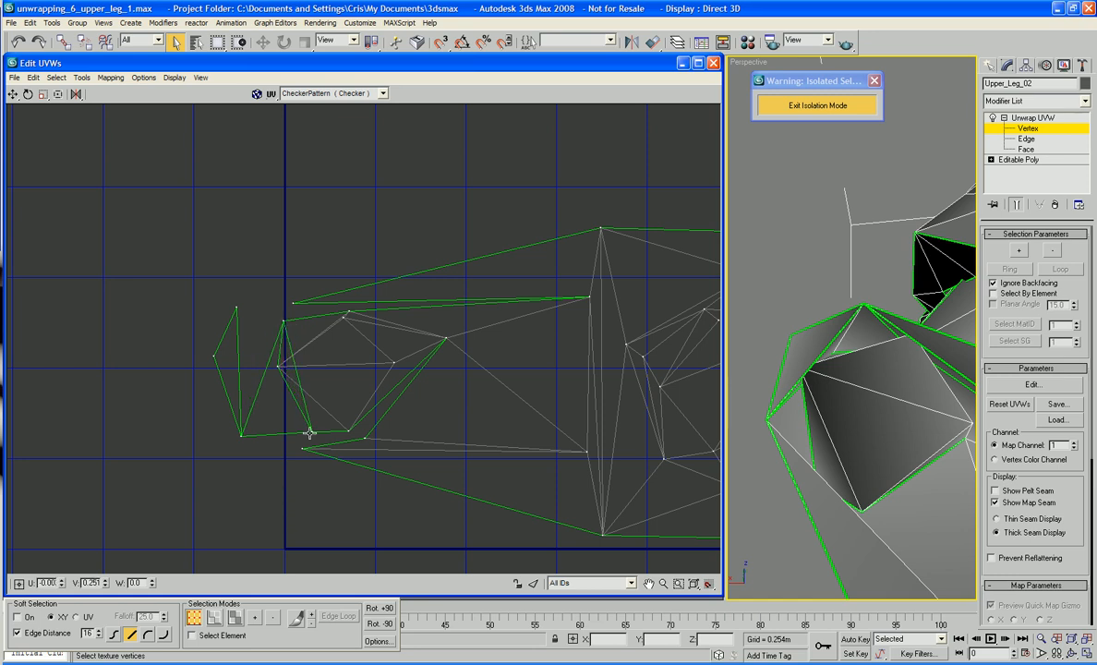
left_click_drag(311, 433, 283, 432)
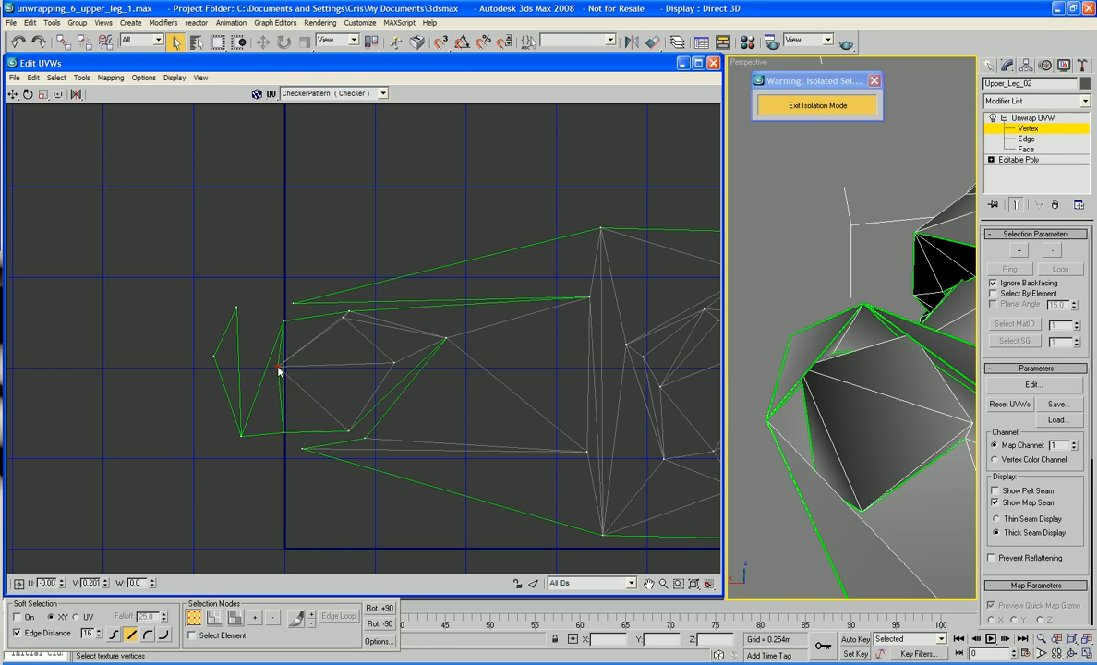
left_click_drag(278, 367, 287, 366)
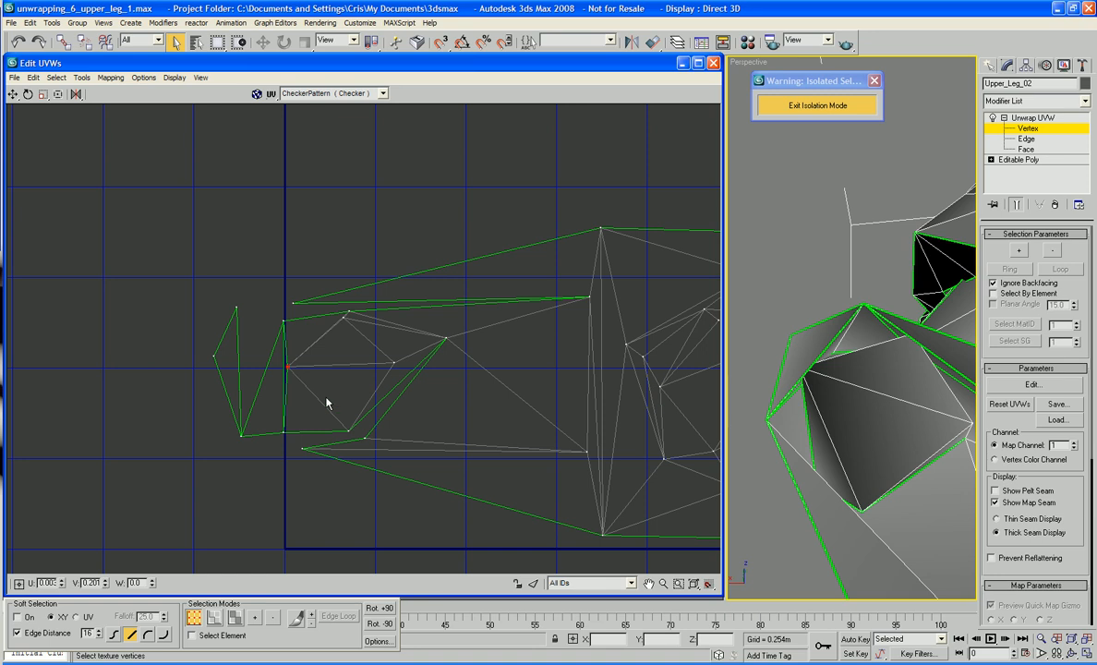
Step: Weld the narrow outer triangle's top vertex to the shell's upper-left corner and nudge the neighbouring inner vertices slightly right
middle_click_drag(326, 403, 342, 448)
left_click_drag(255, 356, 261, 366)
scroll(375, 391, "up", 3)
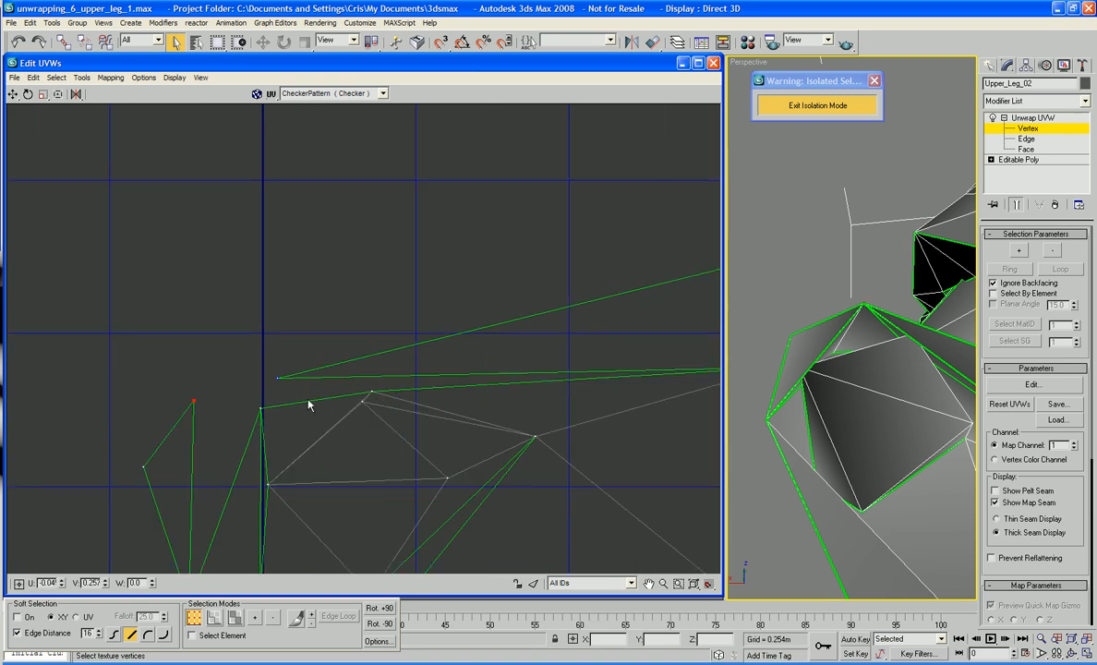
left_click_drag(192, 399, 268, 412)
scroll(288, 420, "down", 2)
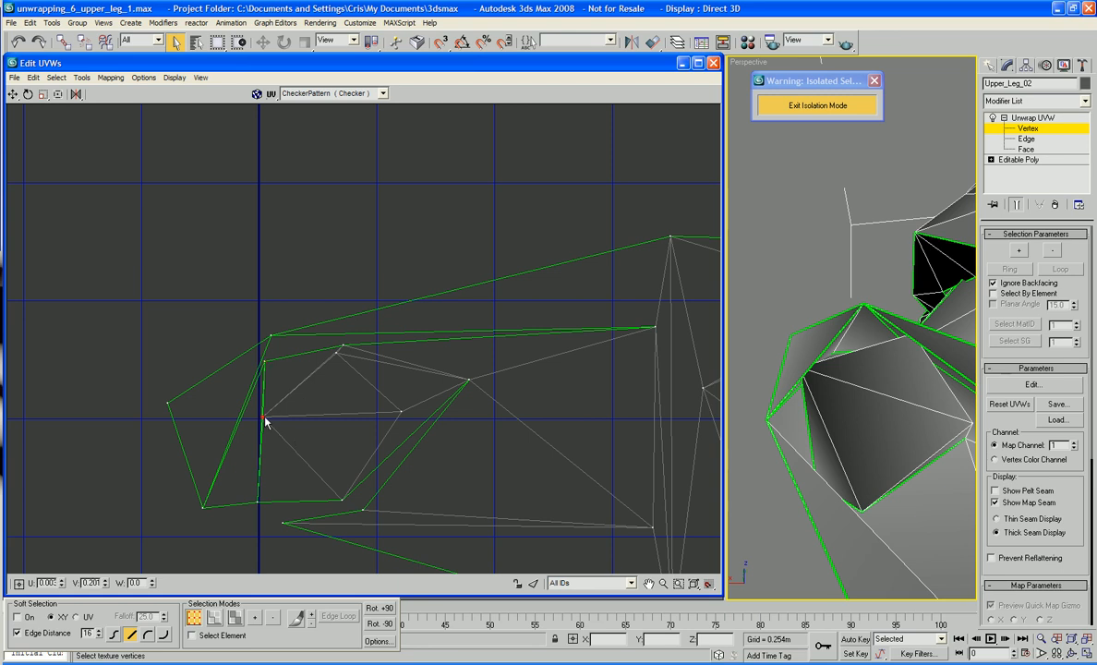
left_click_drag(265, 422, 270, 422)
left_click(263, 363)
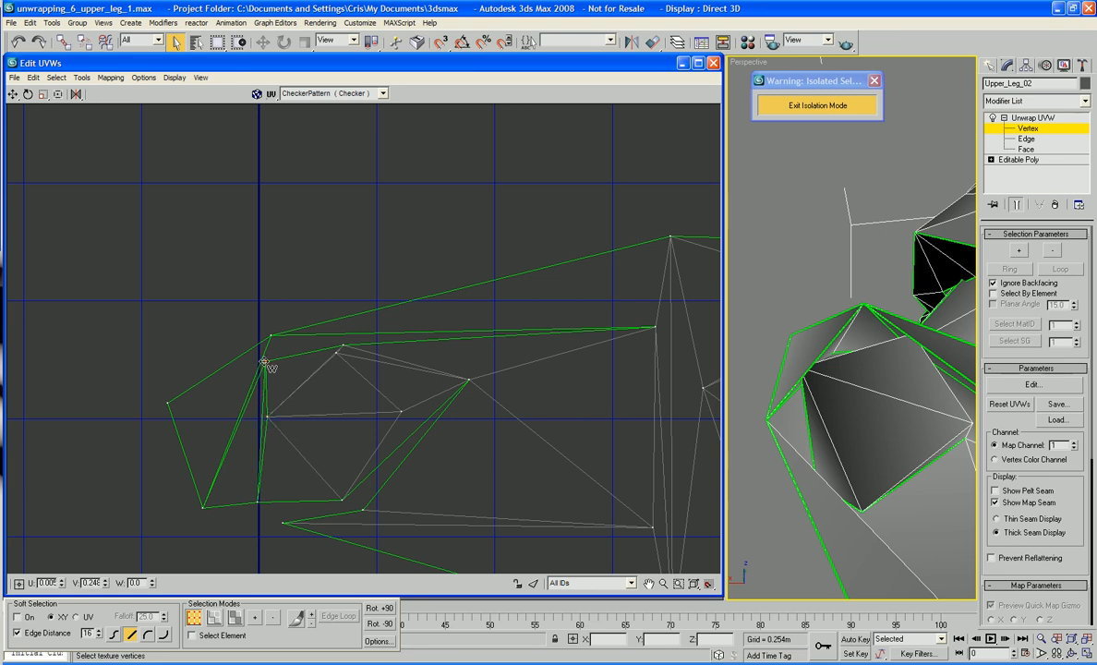
left_click(339, 353)
Step: Move the loose parallelogram UV piece down to just above the left end of the main shell
scroll(451, 404, "down", 6)
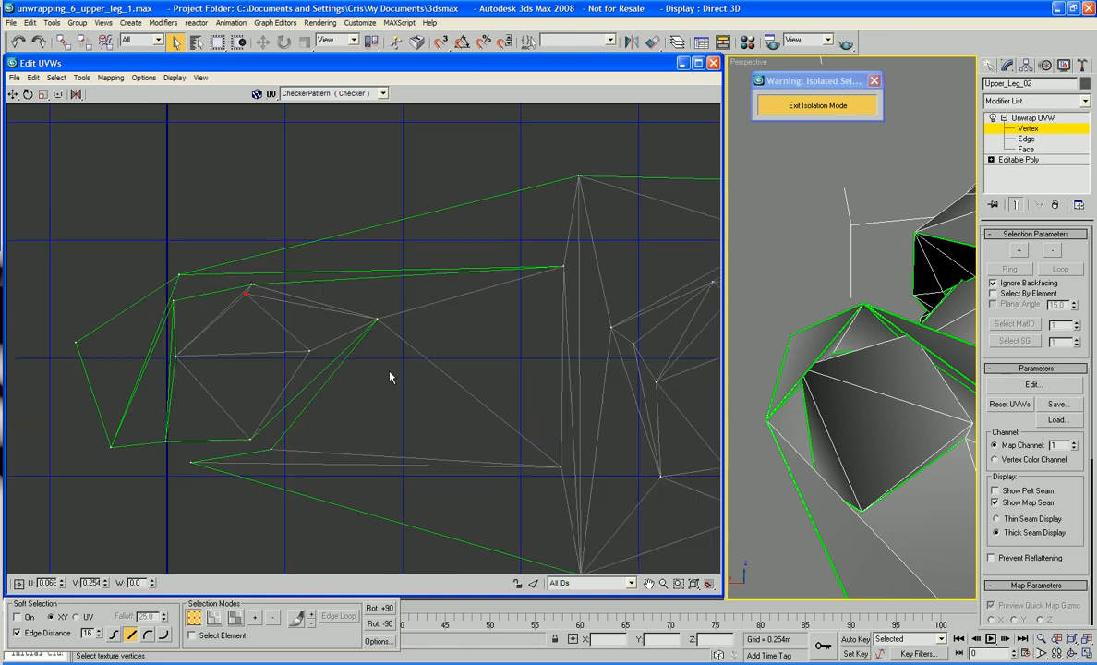
middle_click_drag(434, 317, 505, 359)
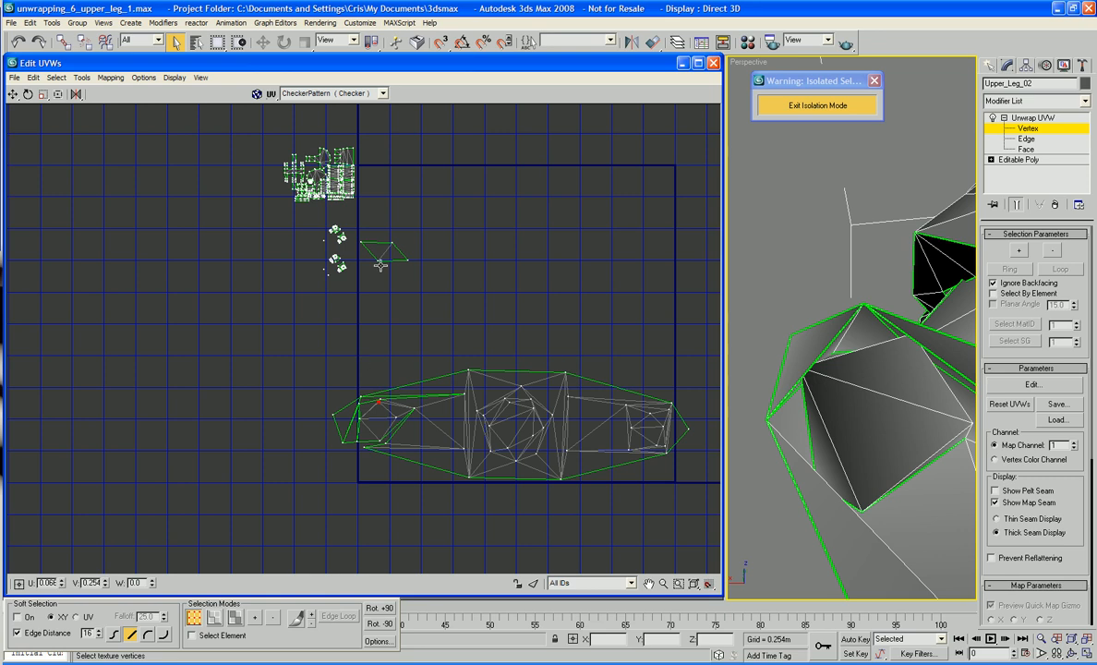
left_click_drag(390, 255, 394, 323)
scroll(484, 393, "up", 4)
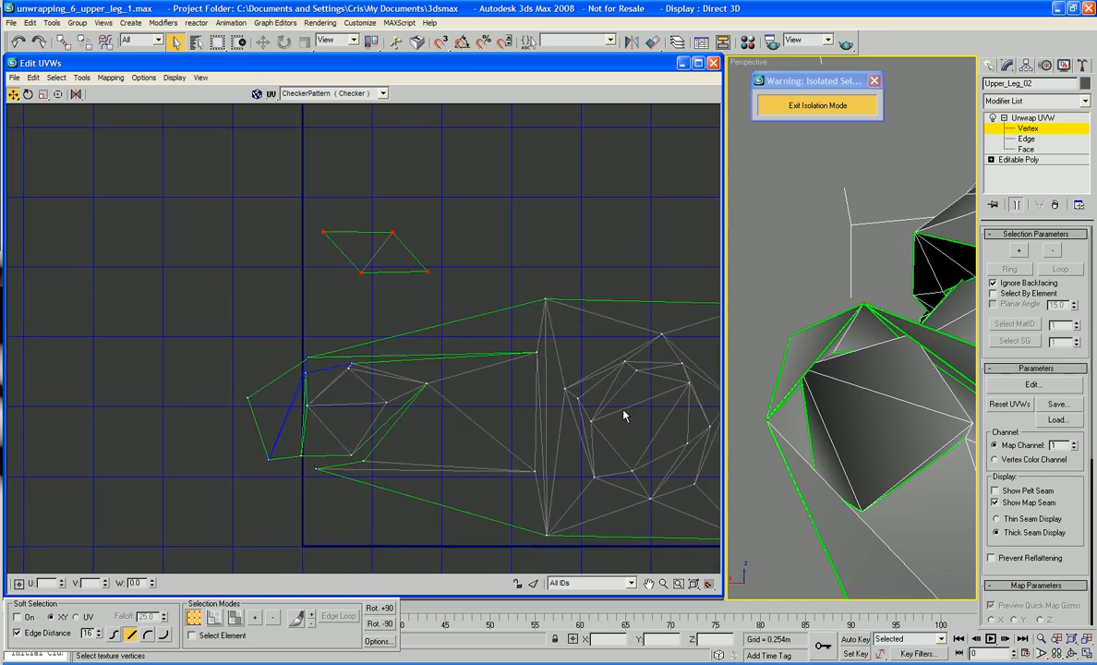
middle_click_drag(455, 403, 479, 435)
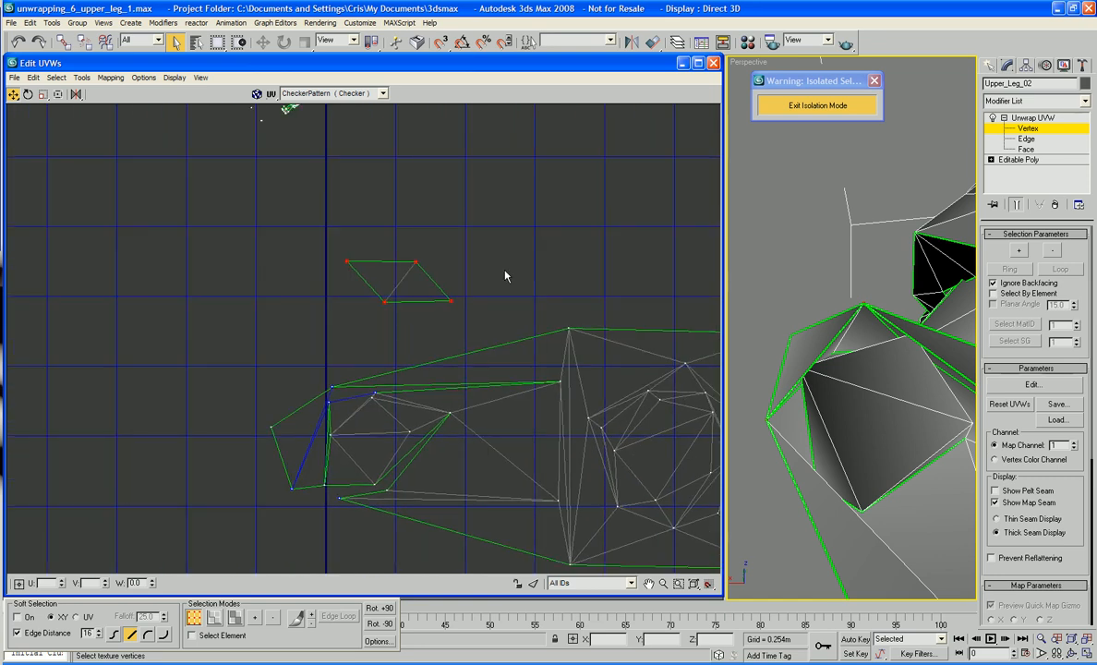
Step: Target Weld the parallelogram's four corners to the matching vertices at the shell's left end
left_click(468, 250)
right_click(476, 277)
left_click(474, 306)
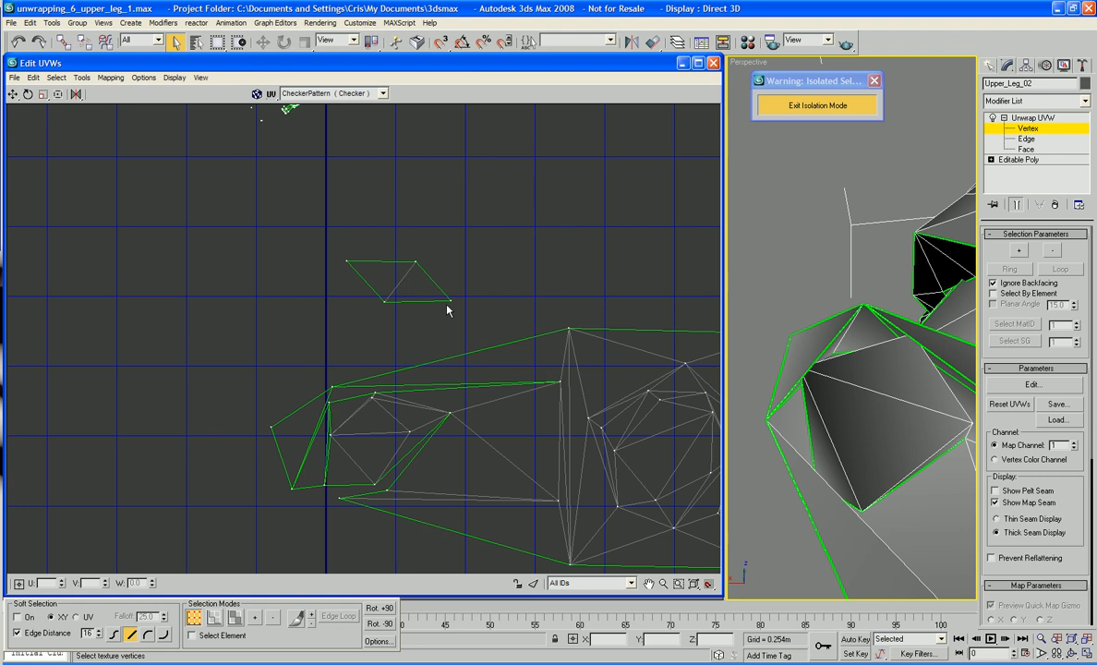
left_click_drag(449, 302, 374, 394)
left_click_drag(384, 302, 329, 401)
left_click_drag(421, 267, 332, 386)
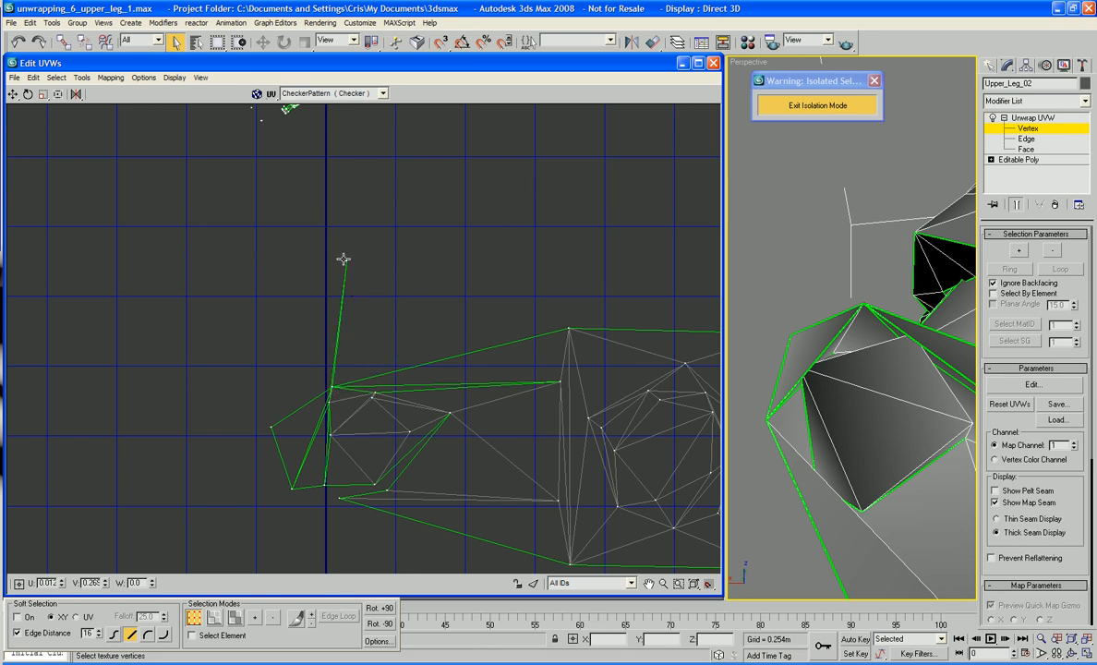
left_click_drag(345, 260, 292, 489)
Step: Examine the welded left end in face mode, selecting individual faces to match the UV layout against the model
middle_click_drag(372, 485, 321, 446)
scroll(321, 446, "down", 5)
scroll(325, 421, "up", 4)
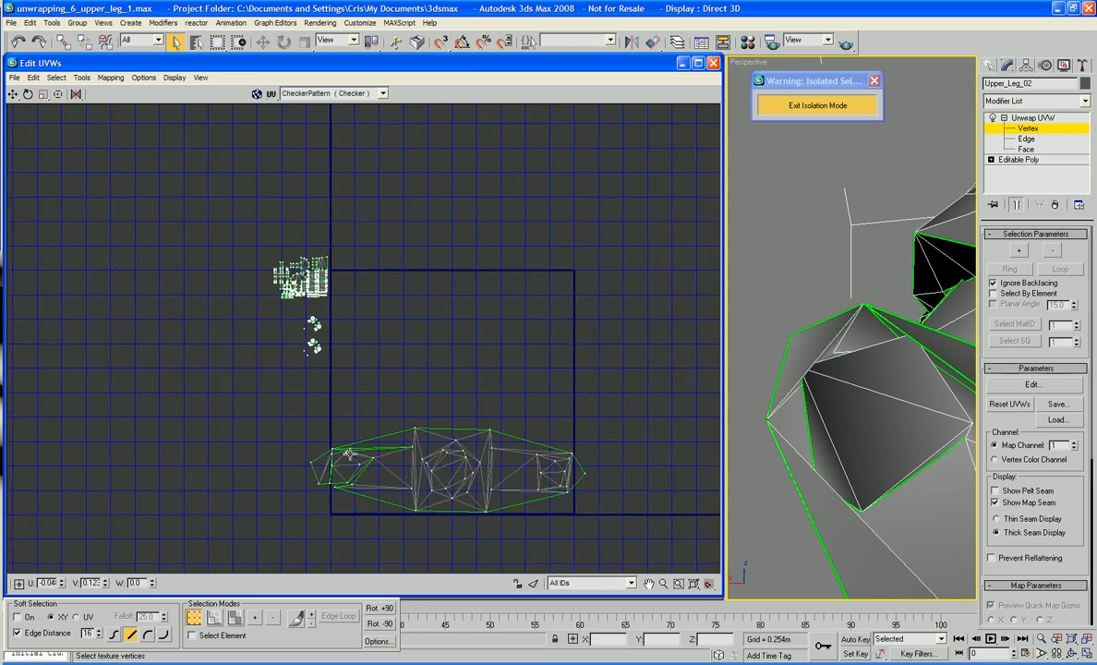
middle_click_drag(405, 435, 412, 422)
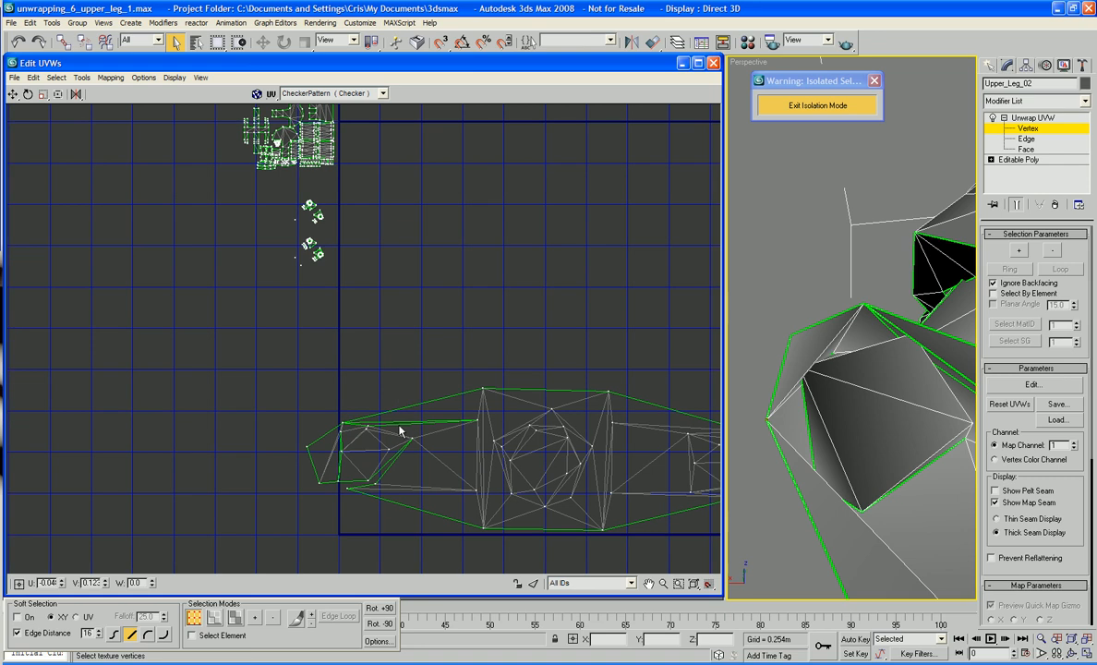
middle_click_drag(375, 442, 447, 421)
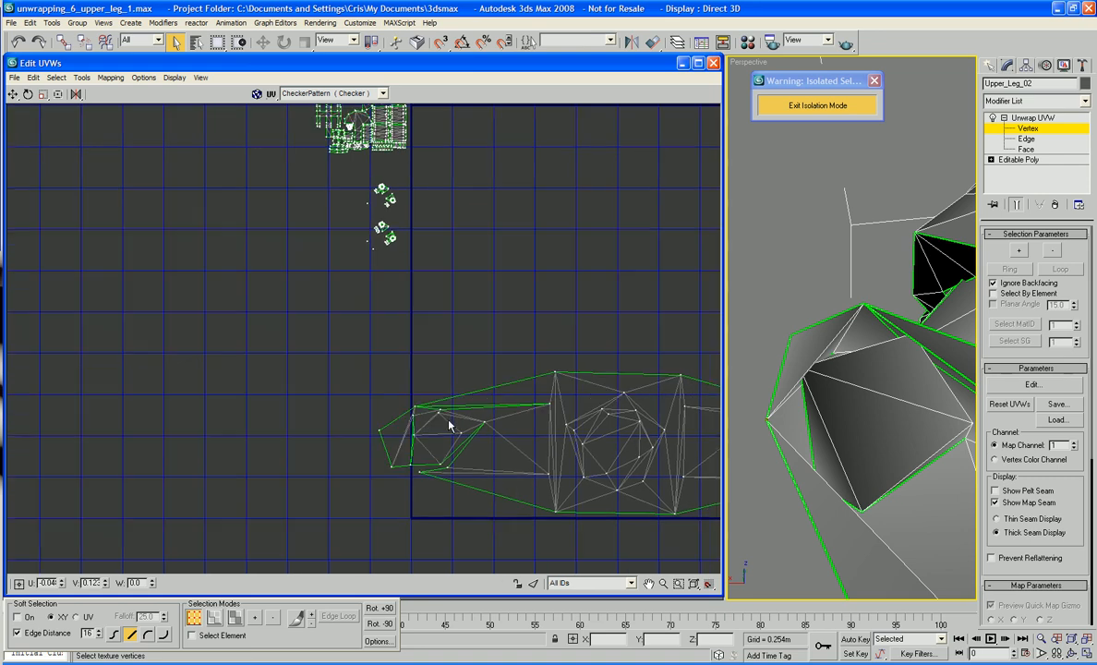
scroll(436, 441, "up", 2)
right_click(419, 470)
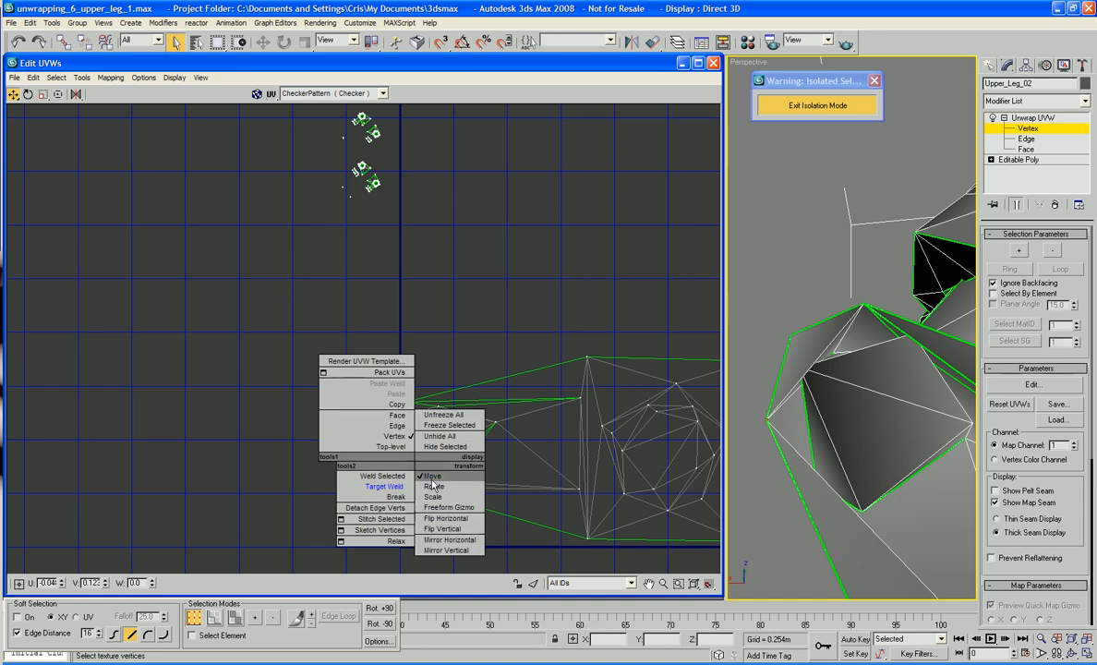
left_click(398, 417)
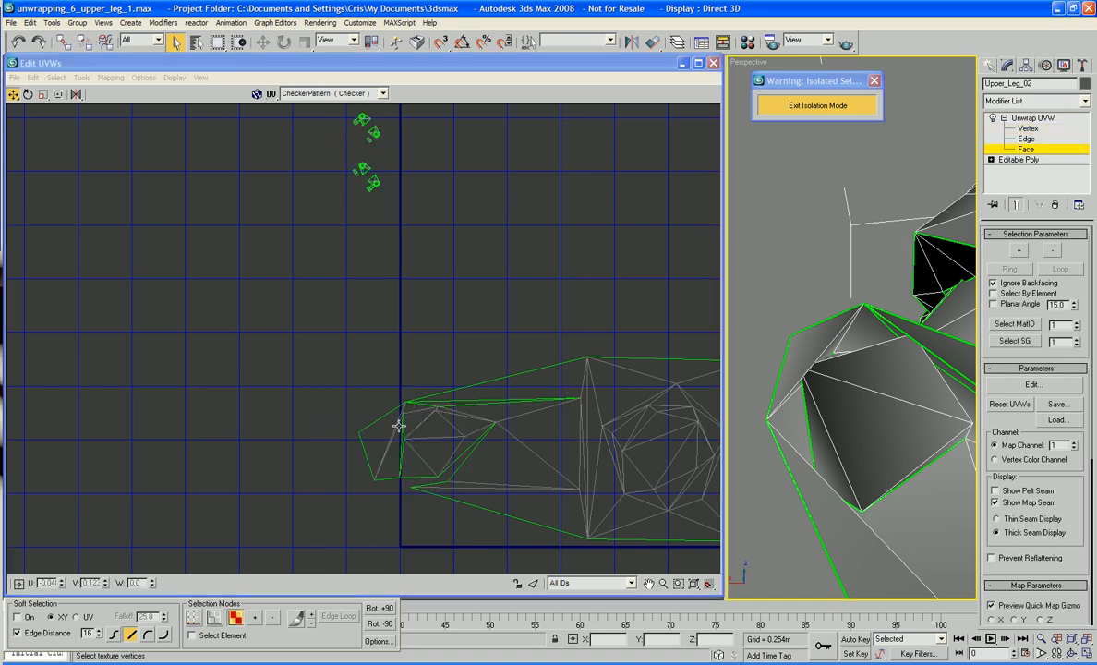
left_click(422, 475)
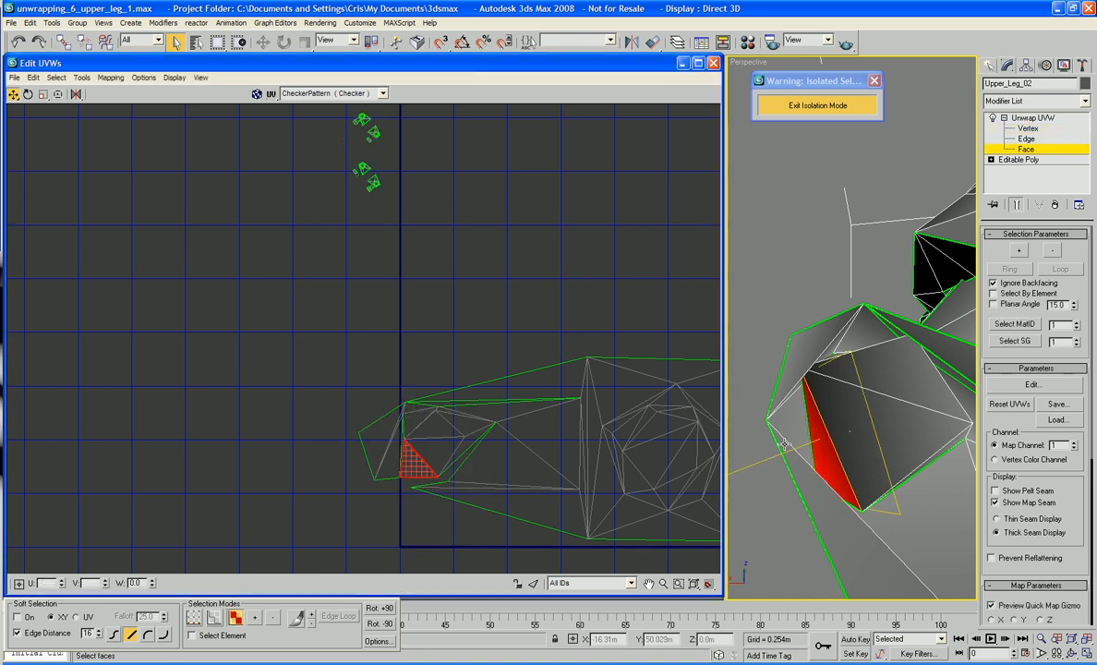
middle_click_drag(784, 444, 771, 381, "alt")
left_click(770, 378)
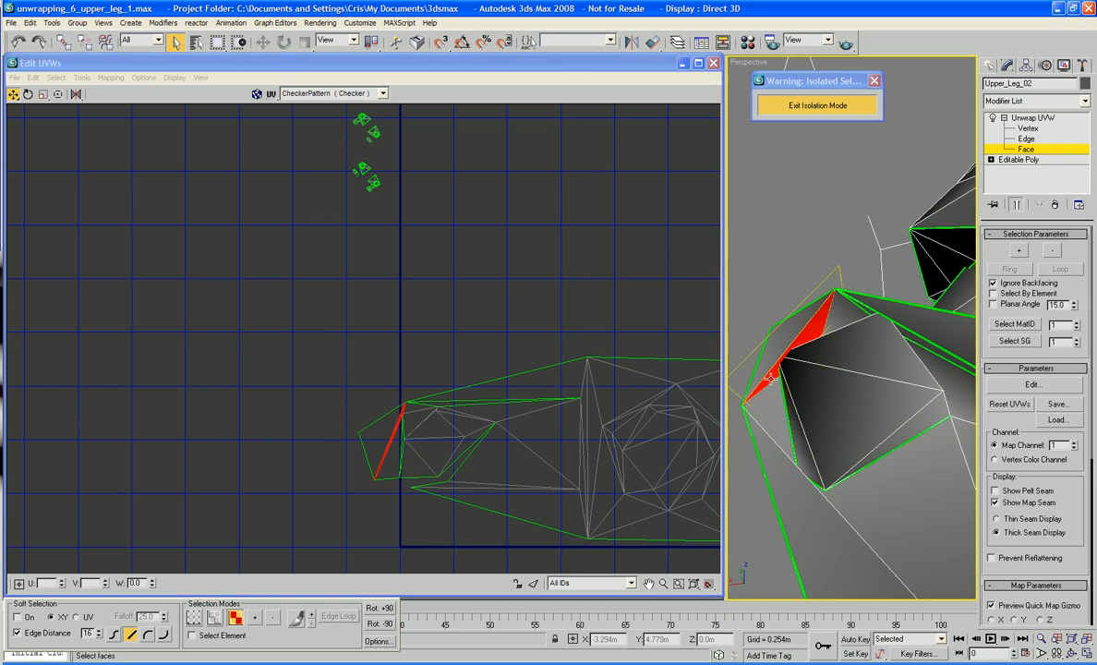
middle_click_drag(769, 379, 771, 376, "alt")
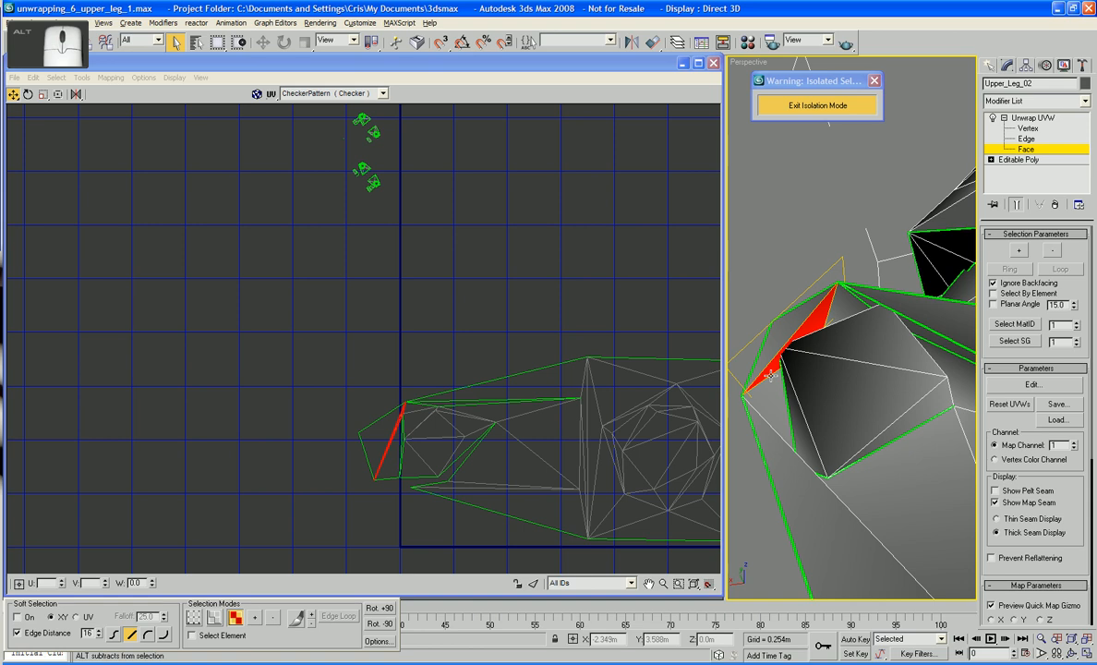
left_click(392, 459)
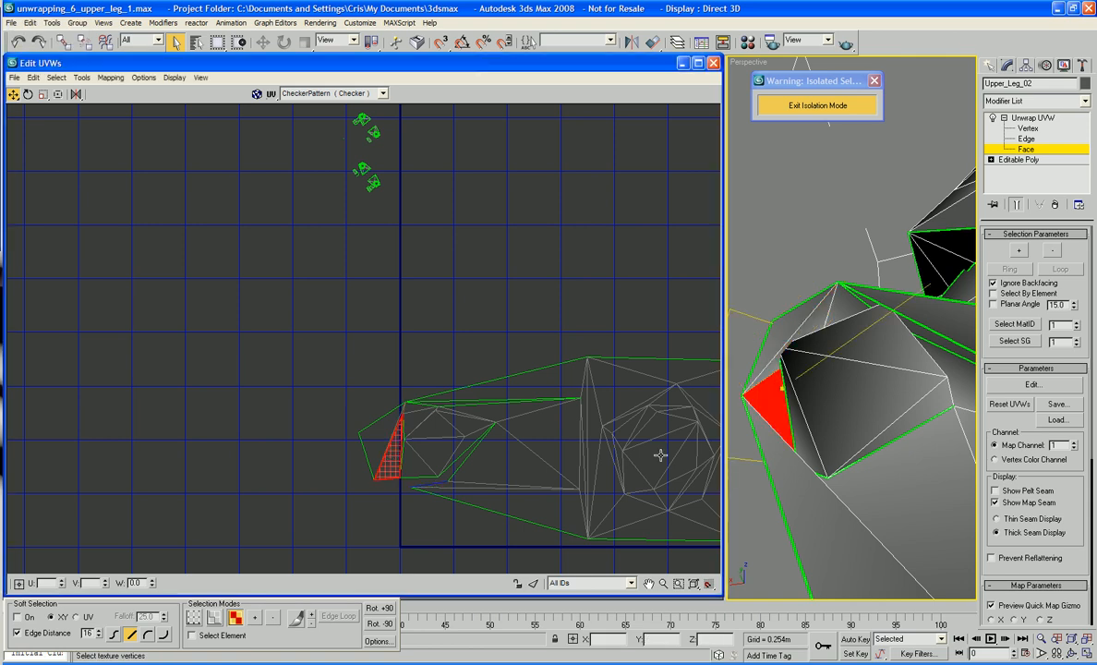
Step: Select the small triangular face near the open corner on the model and grow the selection to its neighbouring faces
middle_click_drag(818, 482, 850, 380, "alt")
left_click(818, 403)
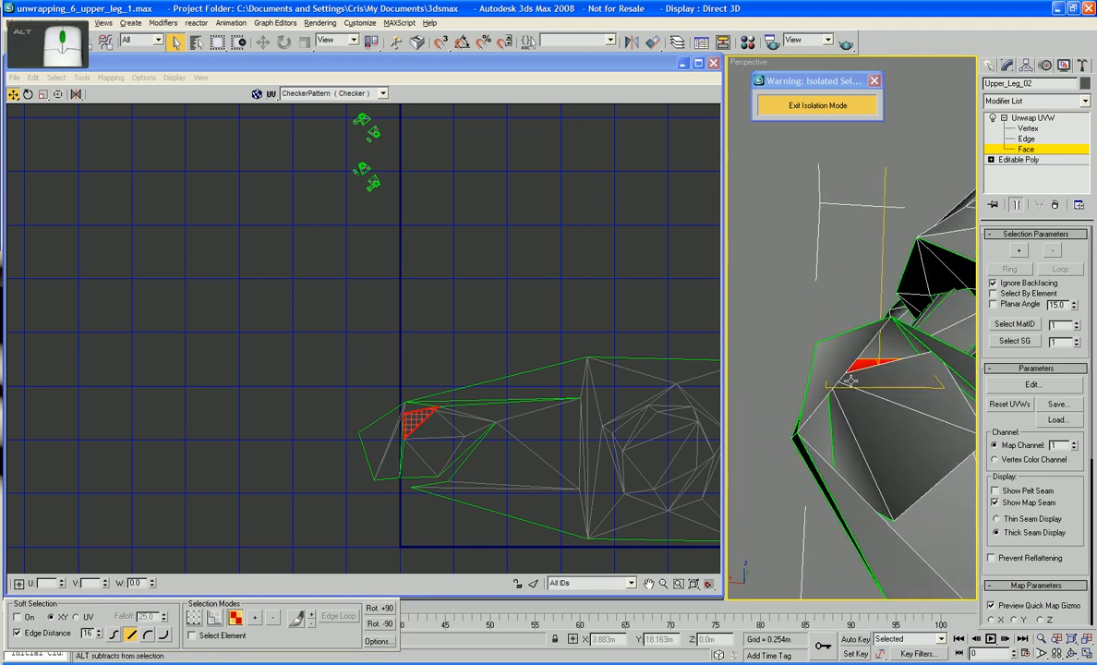
left_click(1019, 250)
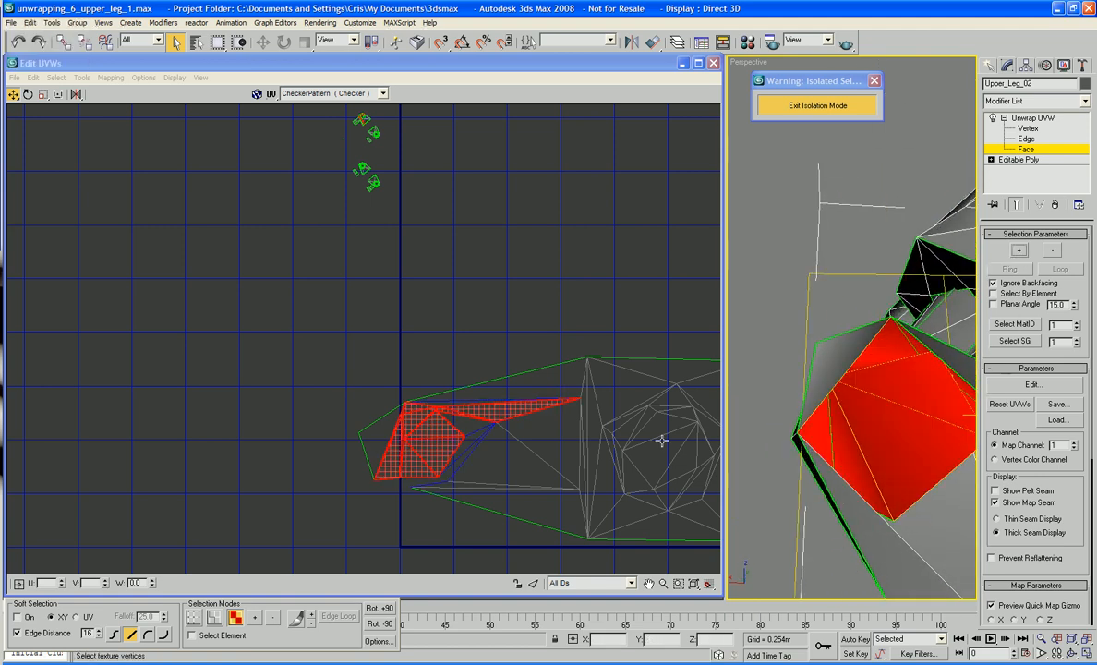
Step: Deselect all faces belonging to the main shell's left end, leaving only the faces in the tiny stray UV pieces selected
left_click(496, 409, "ctrl")
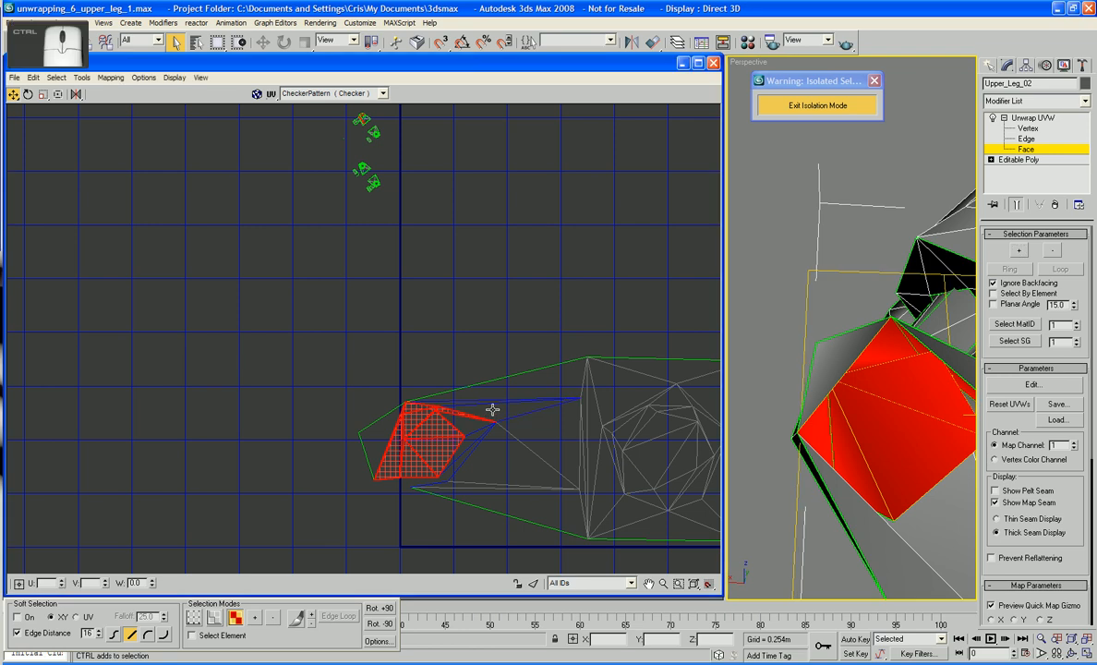
left_click(425, 442, "ctrl")
left_click(392, 464, "ctrl")
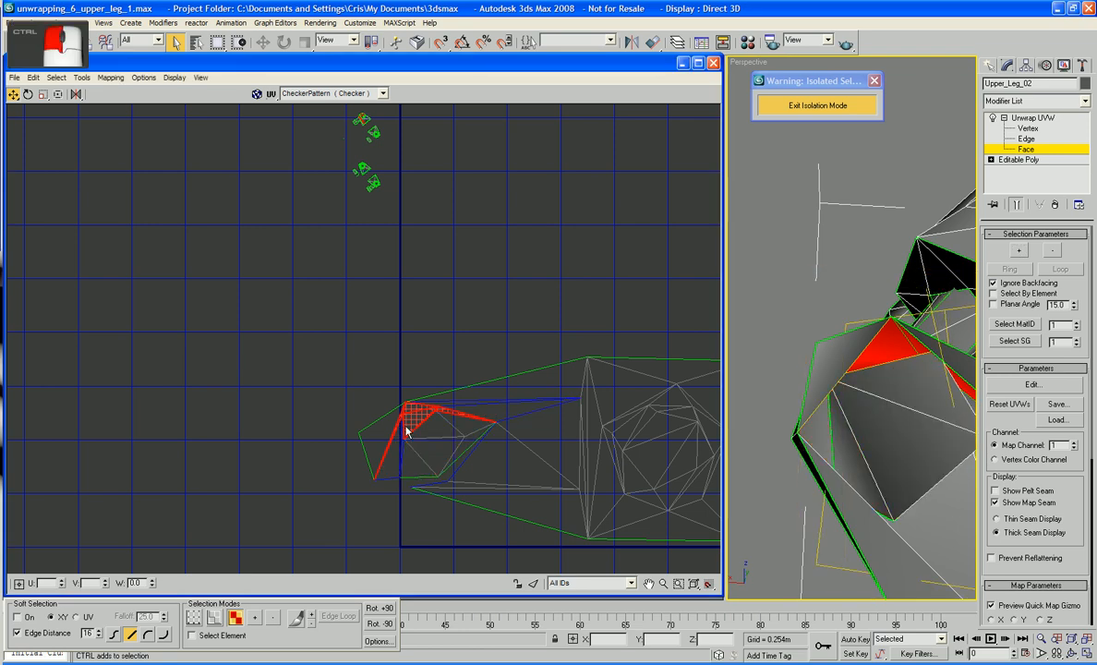
left_click(404, 429, "ctrl")
left_click(439, 413, "ctrl")
left_click(450, 418, "ctrl")
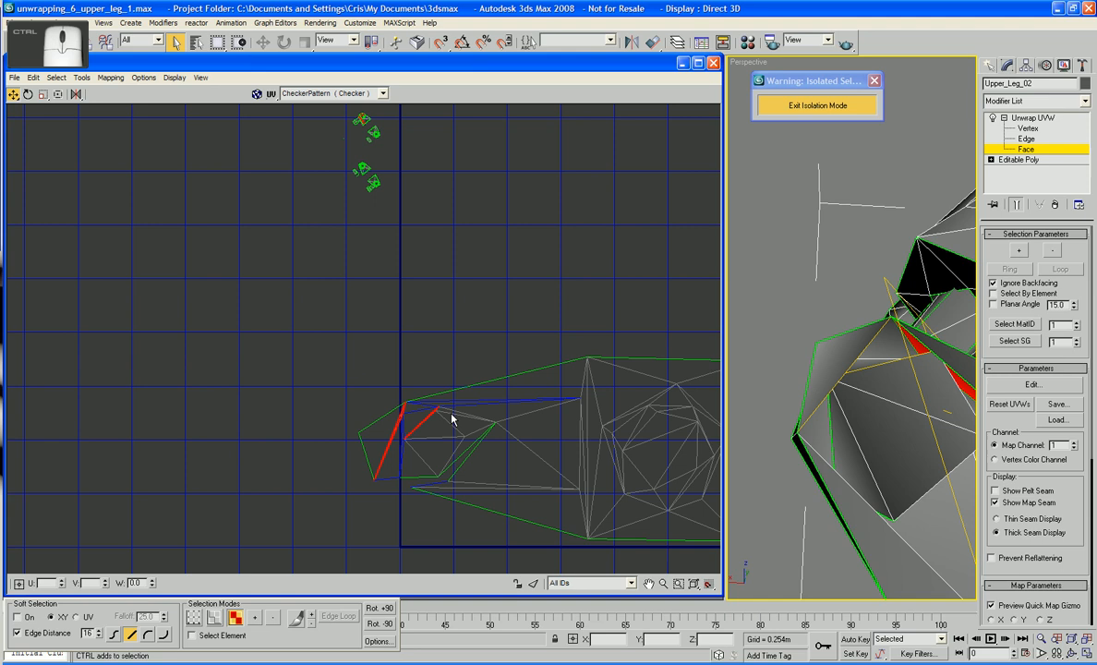
left_click(387, 444)
scroll(452, 449, "up", 5)
middle_click_drag(422, 437, 473, 456)
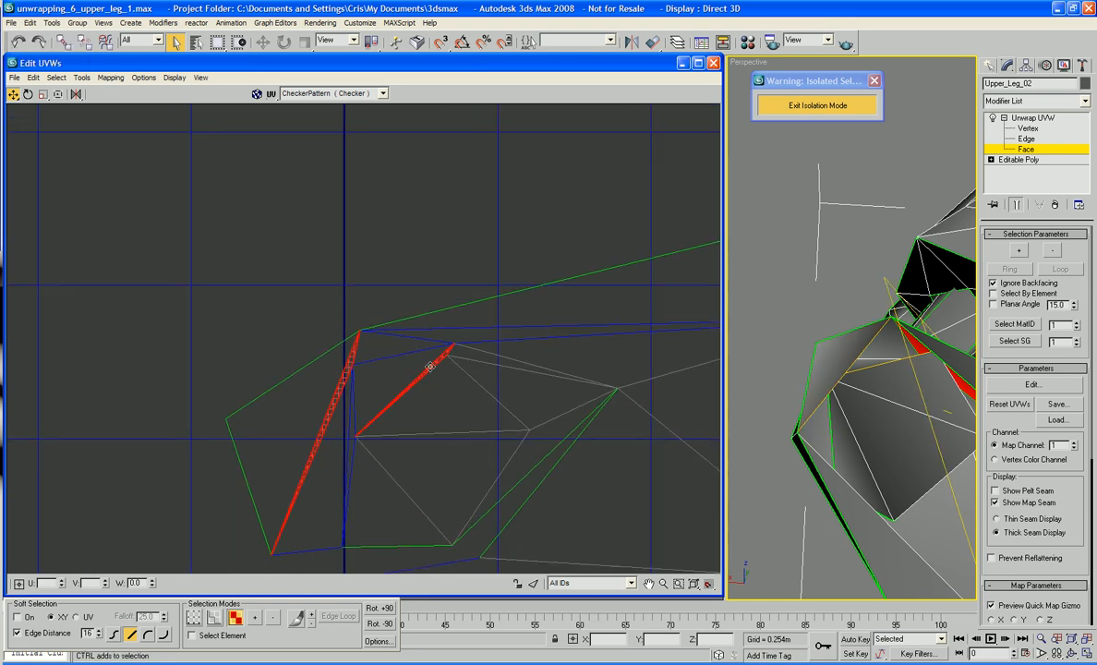
left_click(430, 372, "ctrl")
scroll(387, 405, "down", 6)
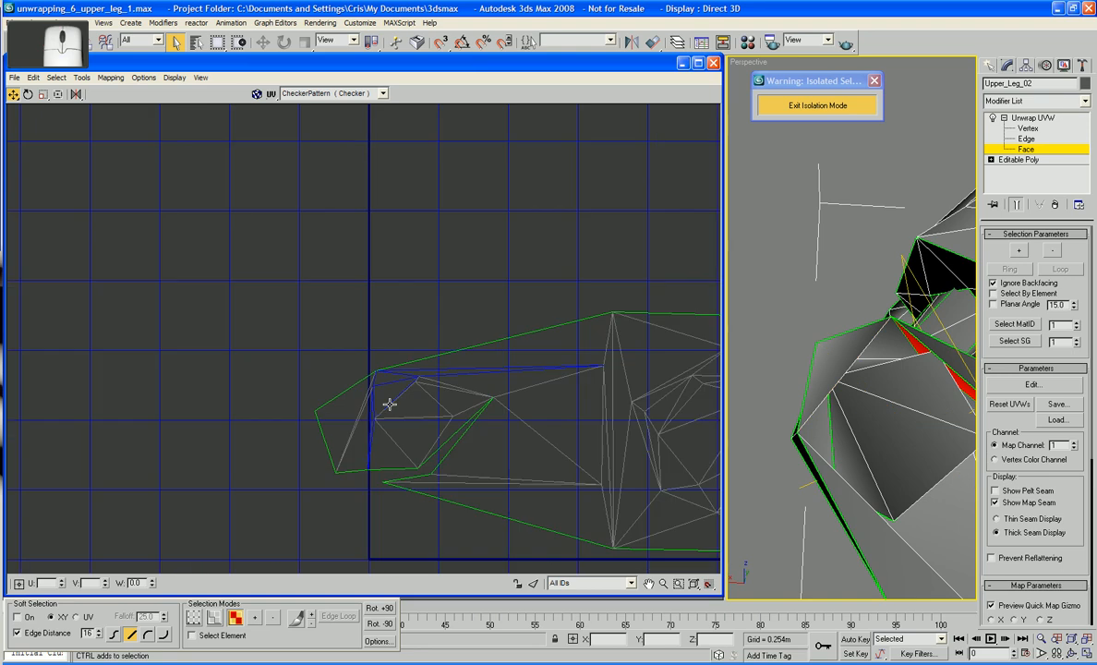
Step: Scale up the two tiny selected UV faces in the stray piece until they approach the size of the main shell's triangles
scroll(499, 496, "down", 1)
scroll(477, 406, "up", 7)
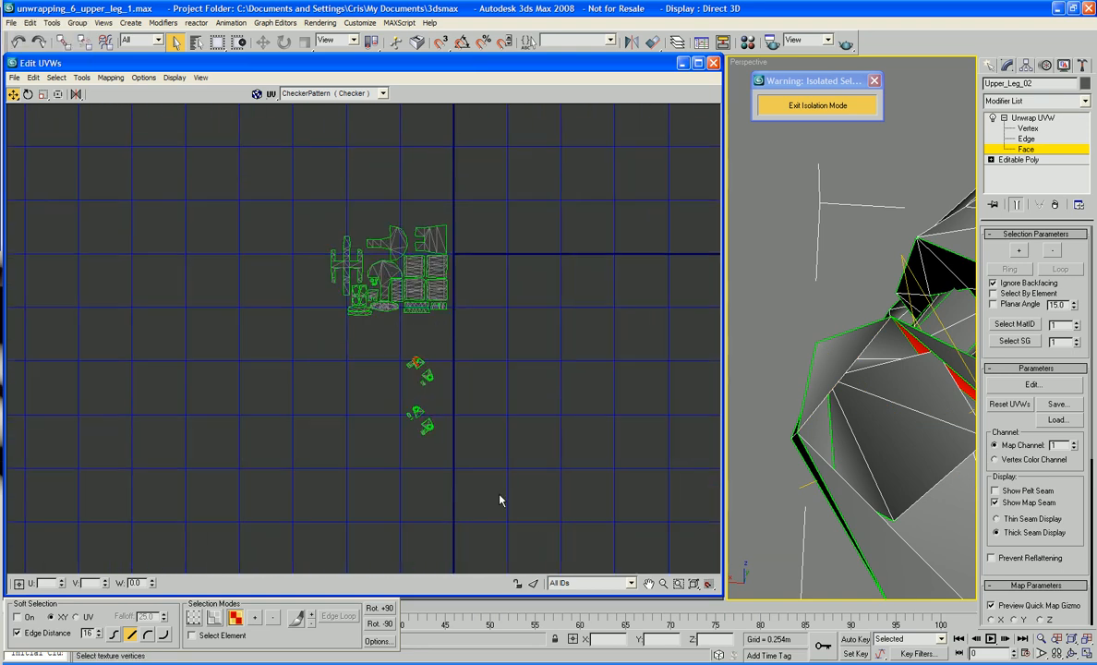
middle_click_drag(513, 448, 597, 582)
scroll(526, 554, "up", 4)
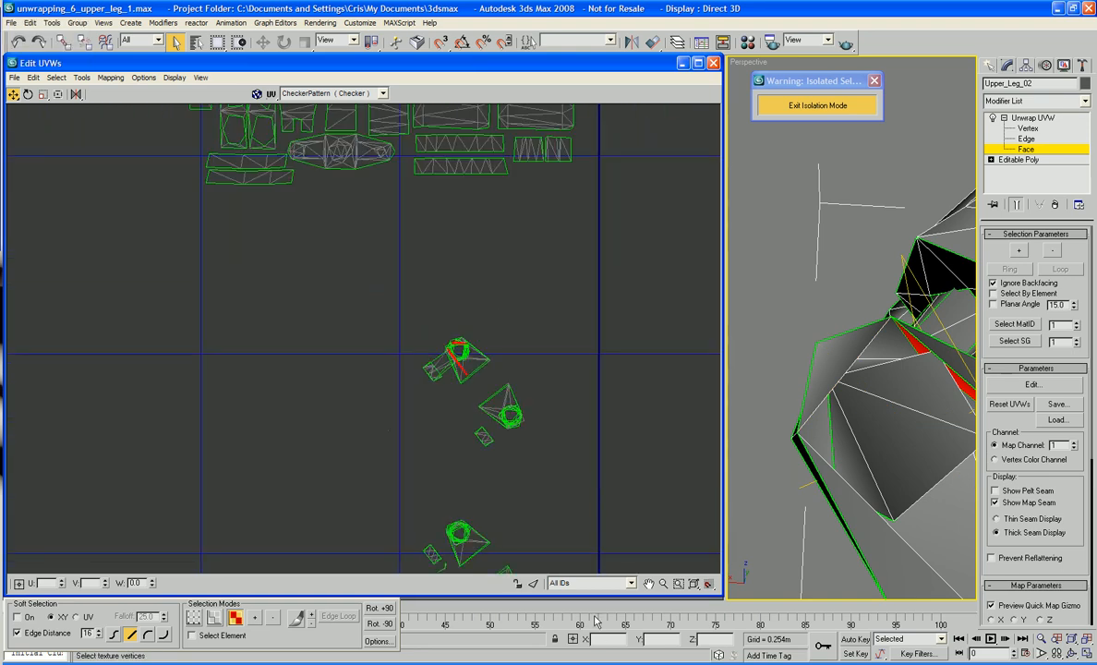
middle_click_drag(438, 337, 477, 491)
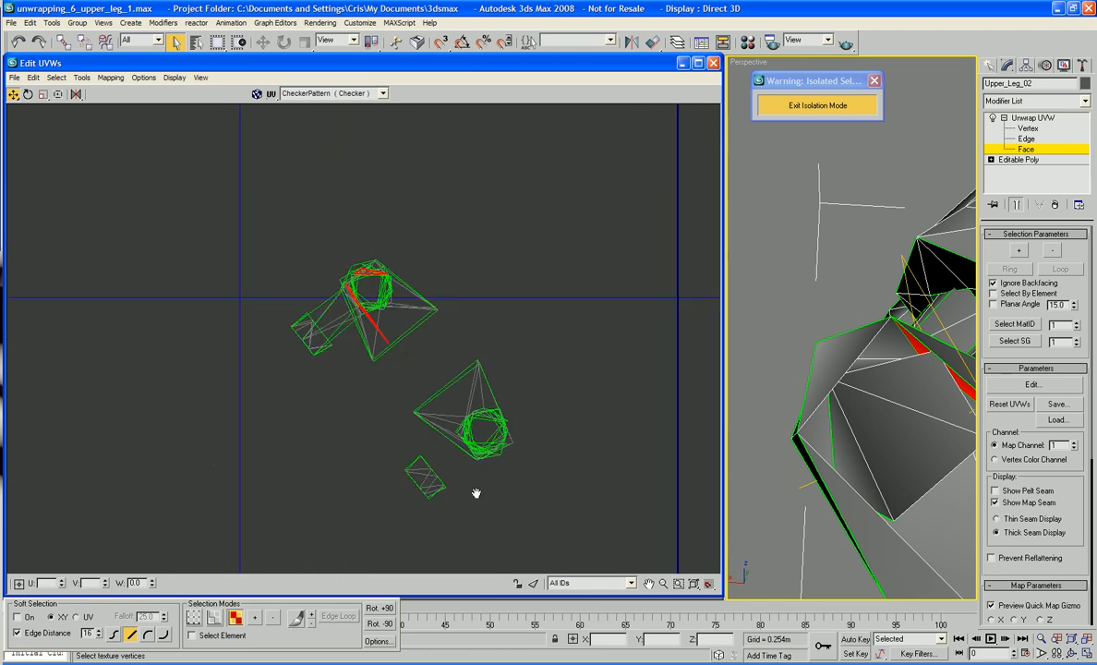
right_click(368, 325)
left_click(361, 341)
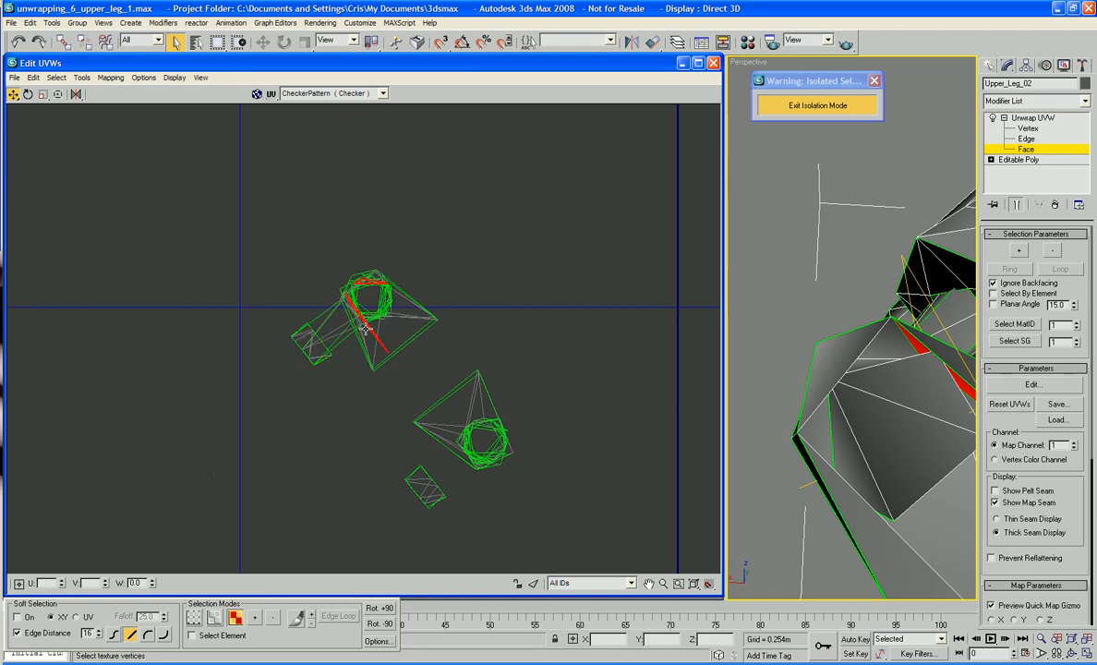
right_click(366, 329)
left_click(343, 302)
left_click_drag(363, 319, 305, 28)
middle_click_drag(454, 293, 437, 231)
scroll(438, 248, "down", 4)
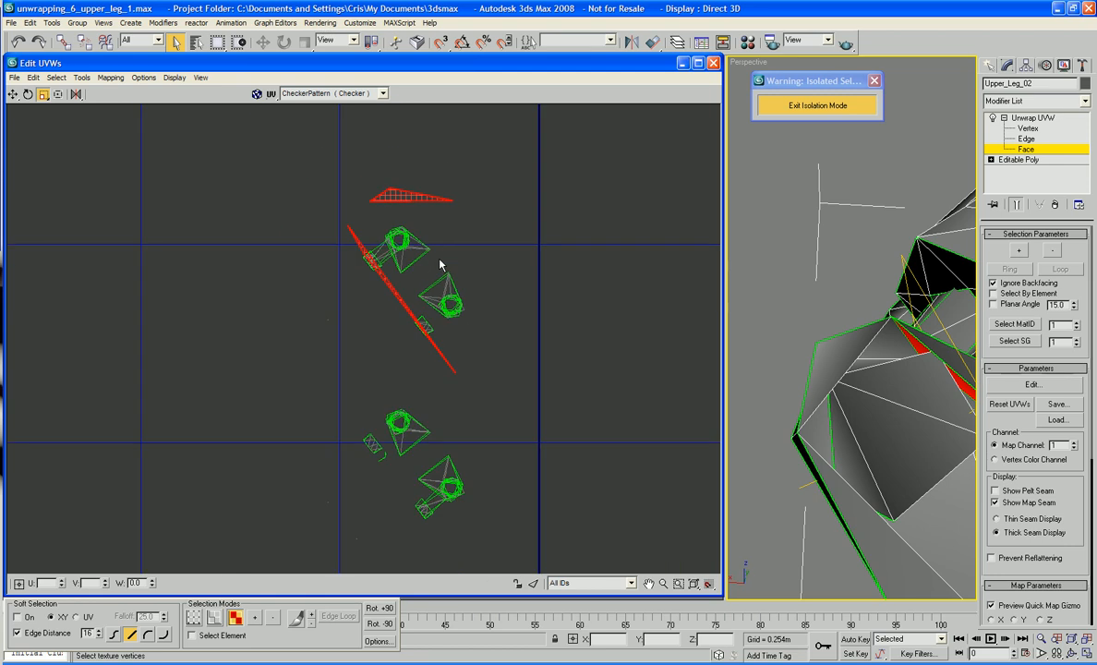
left_click_drag(388, 284, 343, 43)
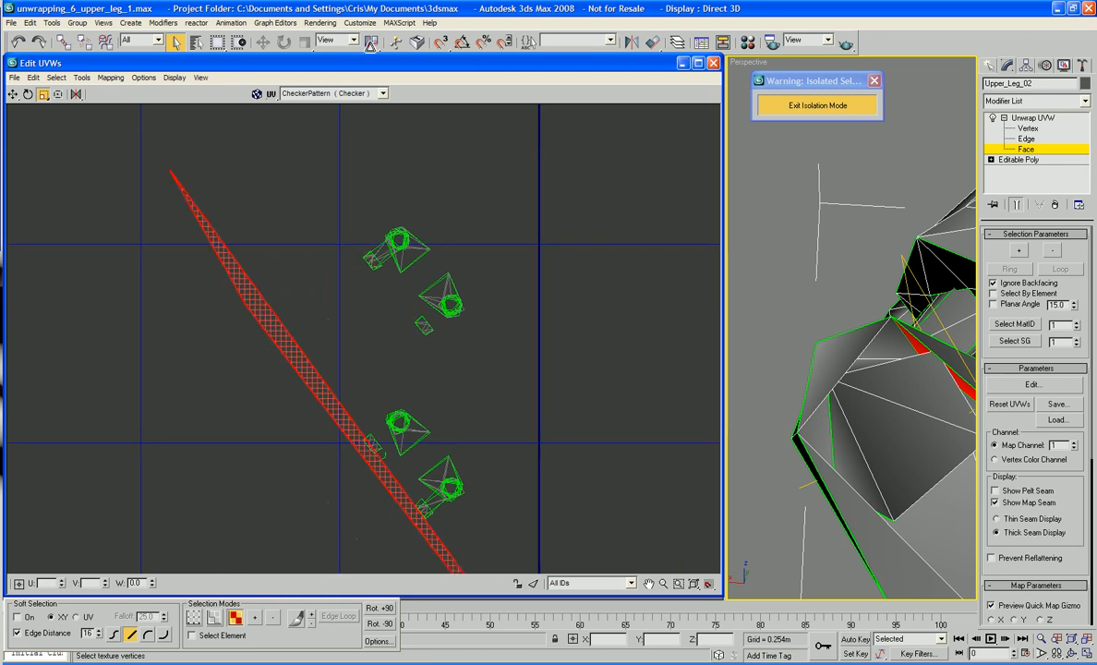
Step: Move the enlarged UV faces down beside the left end of the main shell
scroll(455, 213, "down", 8)
middle_click_drag(525, 252, 482, 260)
right_click(397, 190)
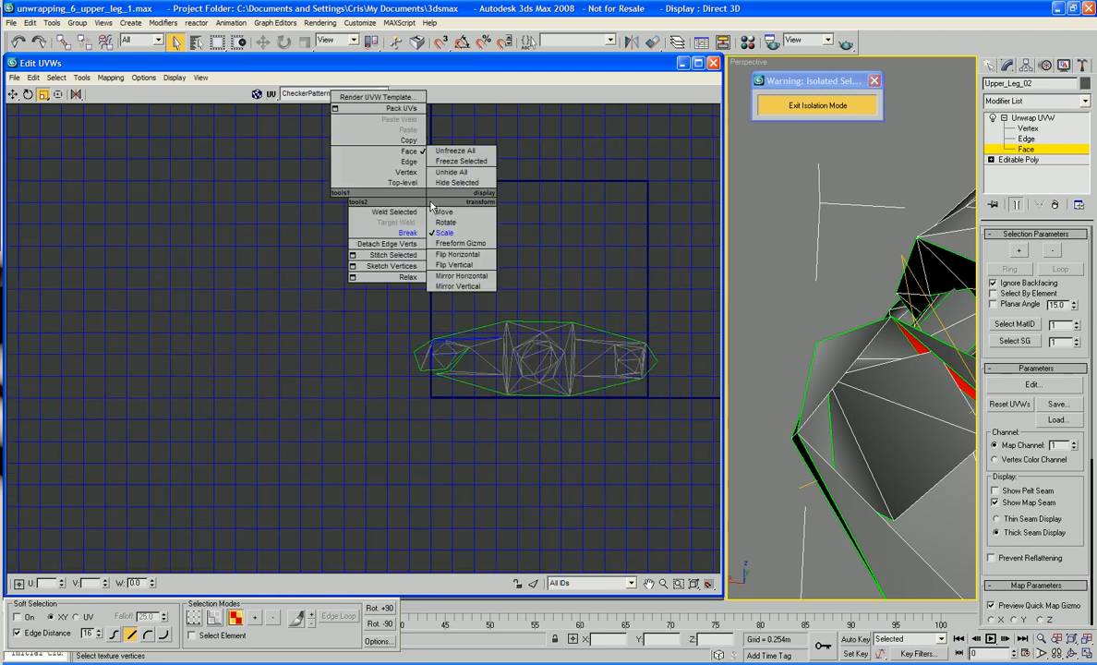
left_click(420, 196)
left_click_drag(423, 200, 419, 325)
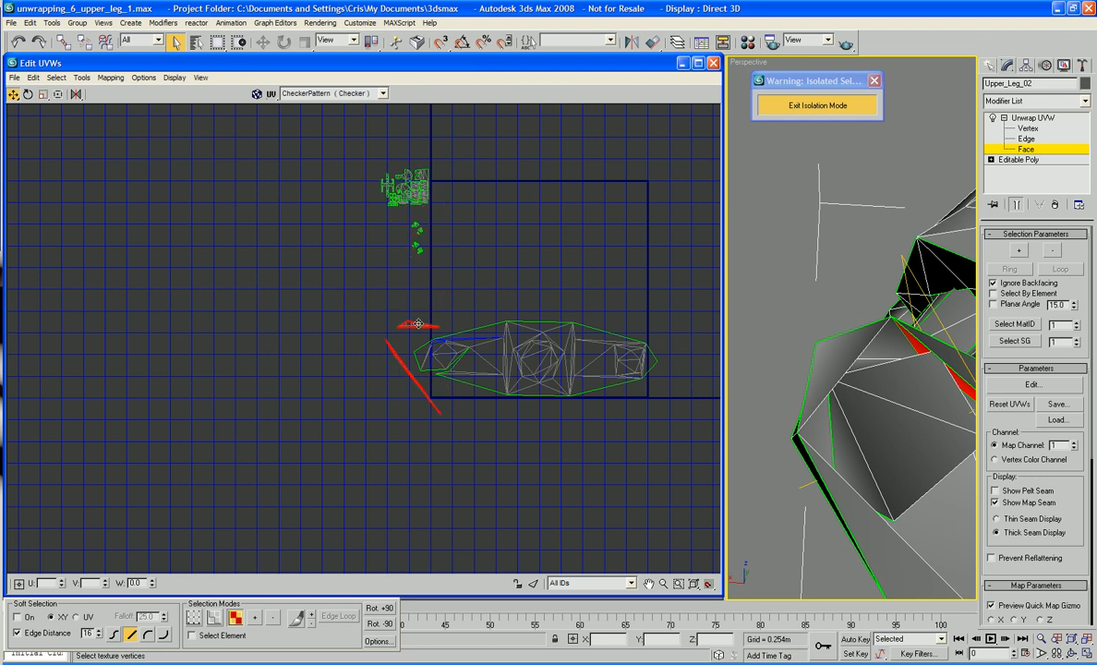
Step: Try to Target Weld the upper loose triangle's right vertex to the shell's lower inner vertex and shift its top vertex right
scroll(546, 367, "up", 3)
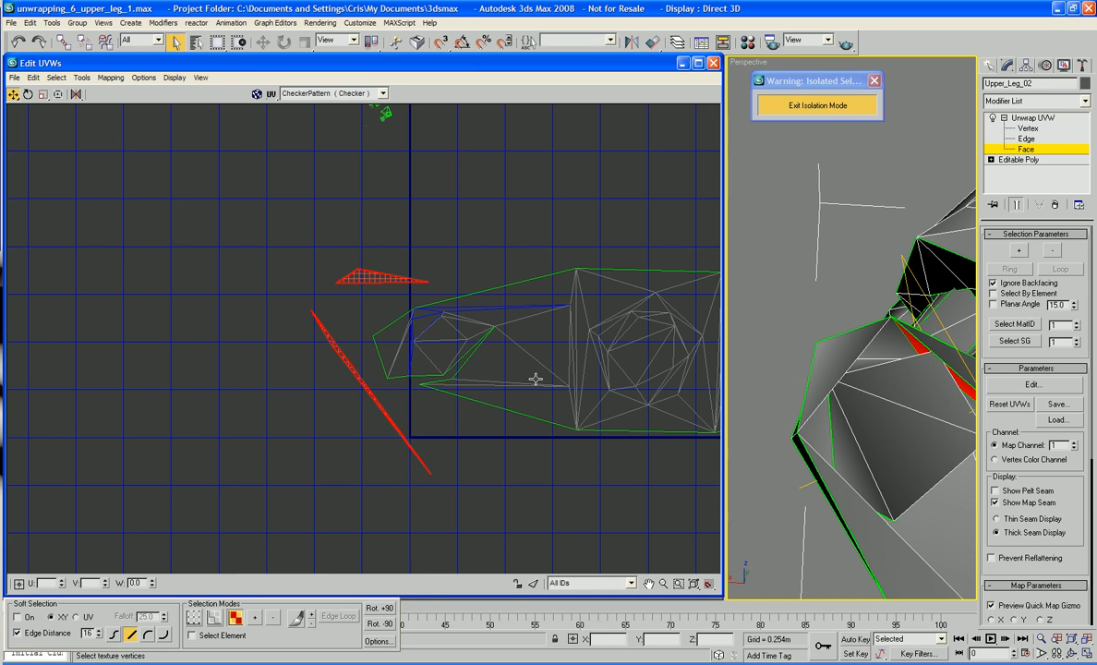
left_click(469, 243)
right_click(428, 264)
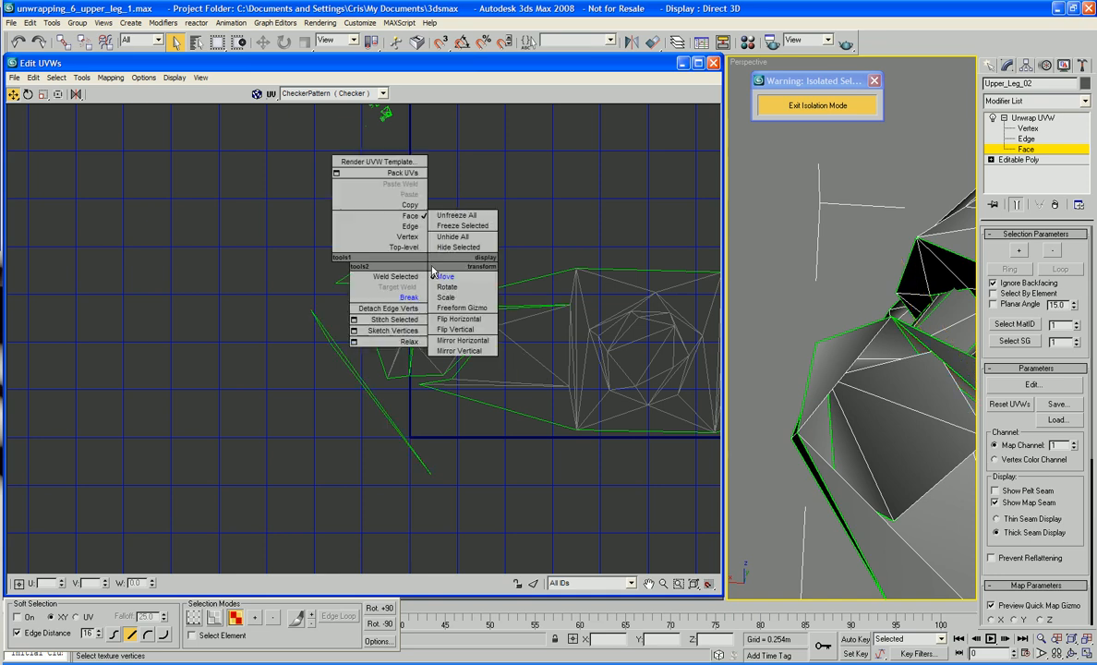
left_click(407, 237)
right_click(417, 223)
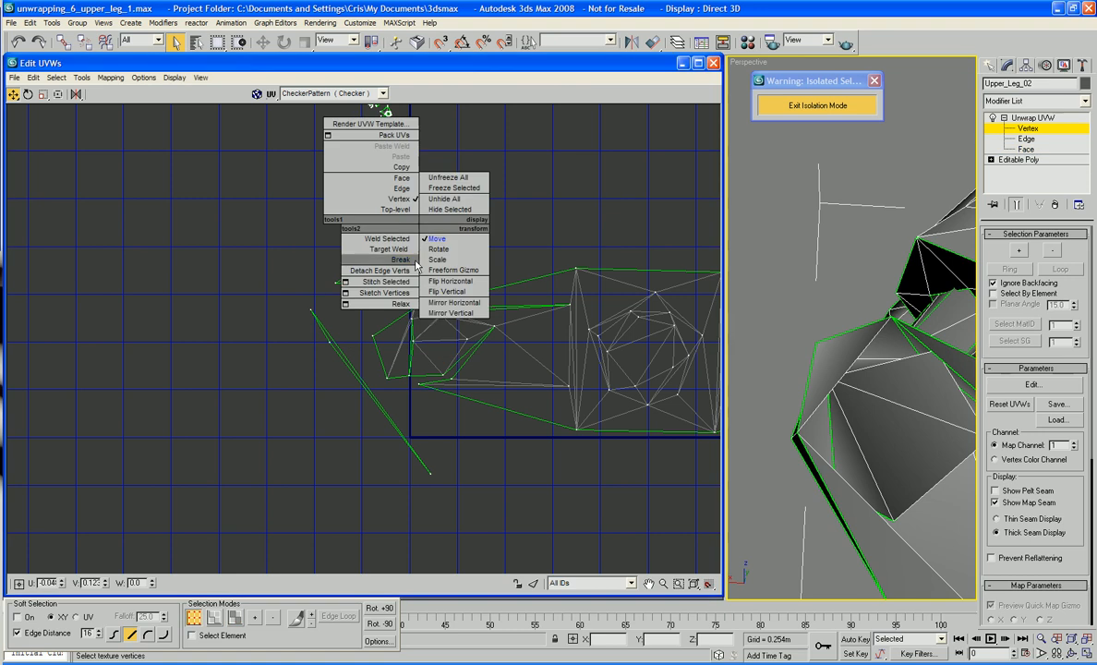
left_click(406, 262)
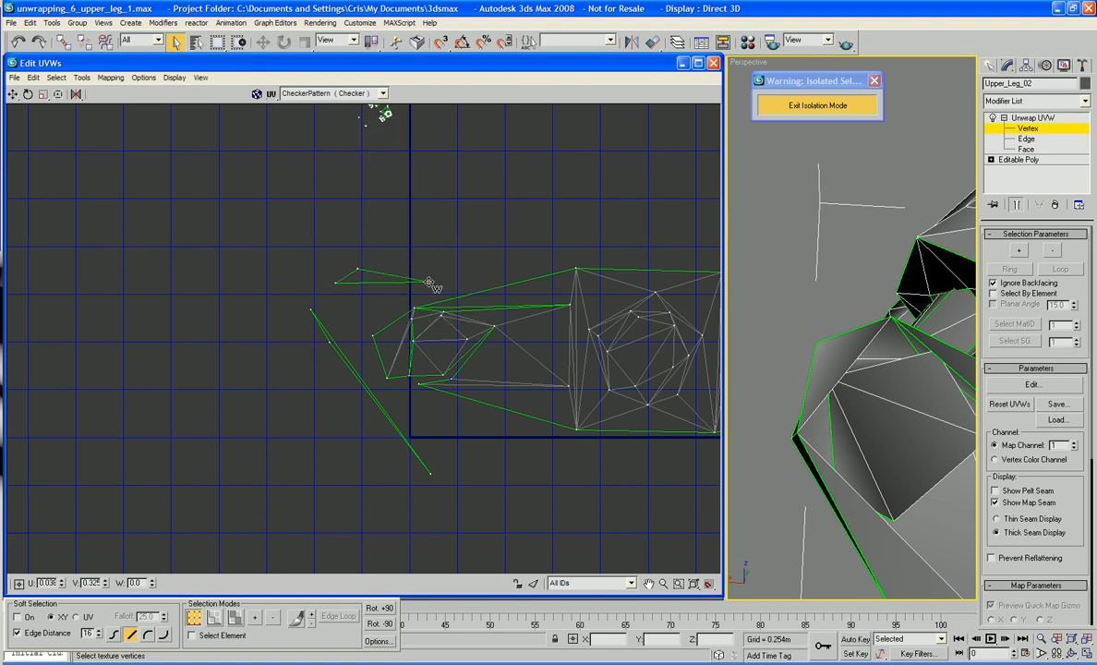
middle_click_drag(461, 312, 458, 309)
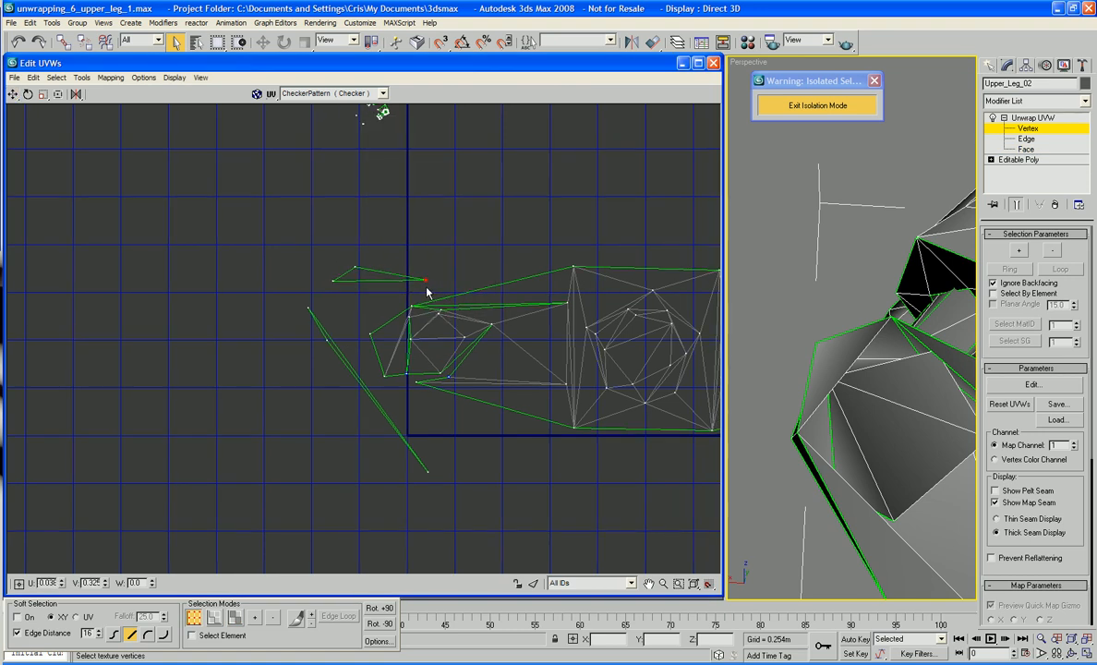
left_click_drag(427, 292, 444, 373)
left_click_drag(358, 271, 392, 272)
left_click(332, 282)
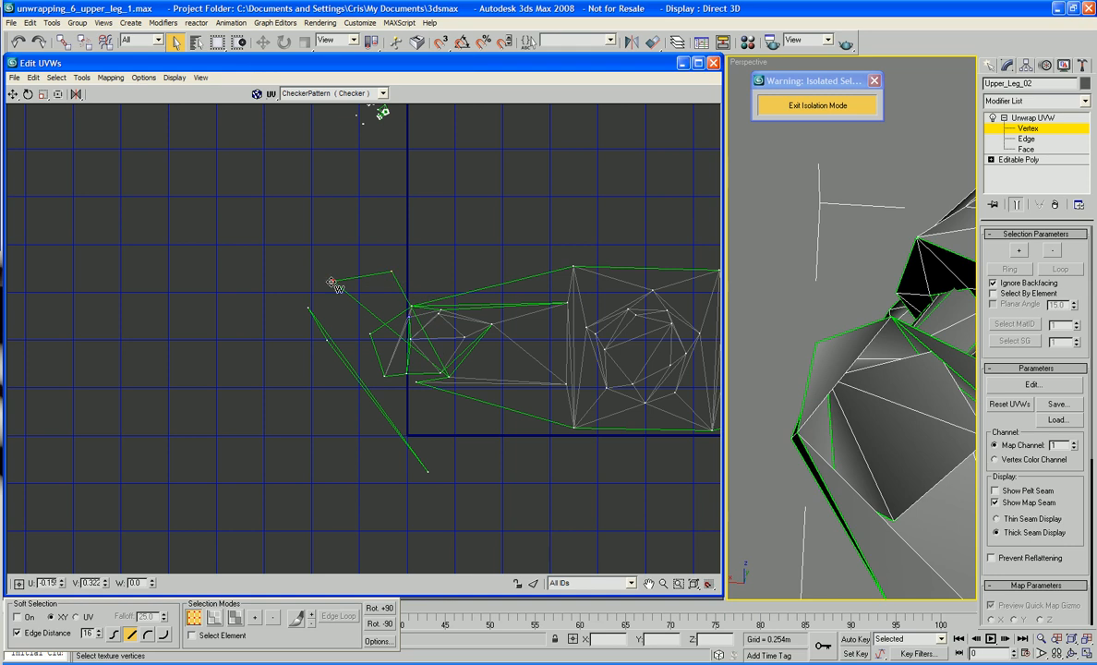
Step: Break the wrongly welded triangular face off the shell and move it clear above the shell's left end
scroll(509, 342, "up", 2)
middle_click_drag(509, 342, 532, 329)
scroll(540, 344, "up", 1)
middle_click_drag(386, 444, 383, 319)
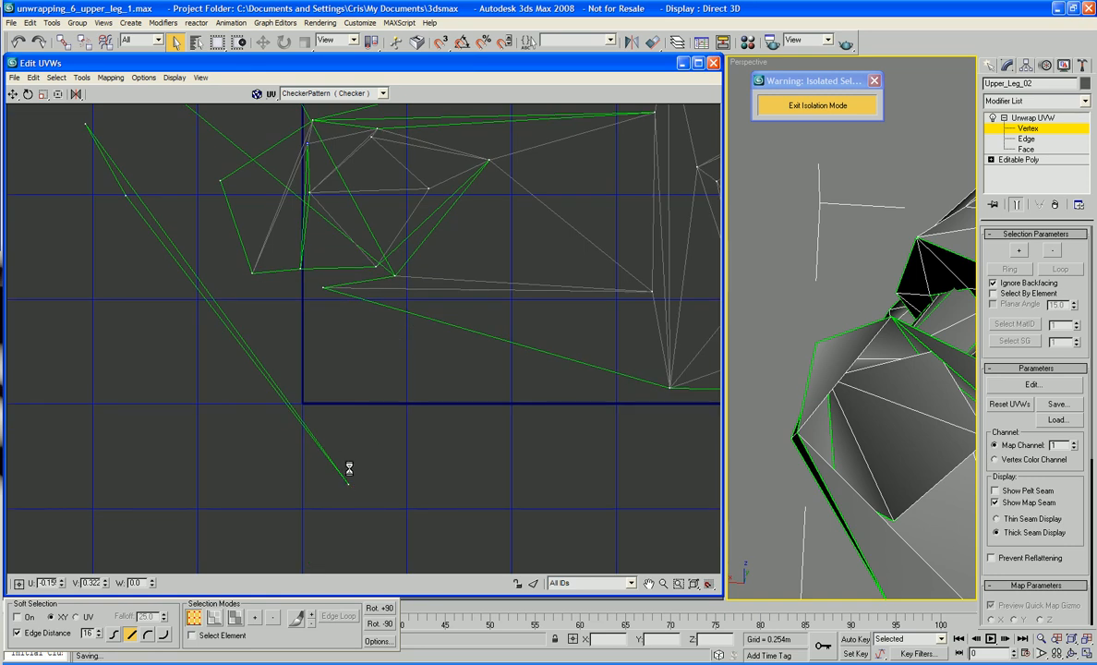
scroll(351, 446, "down", 2)
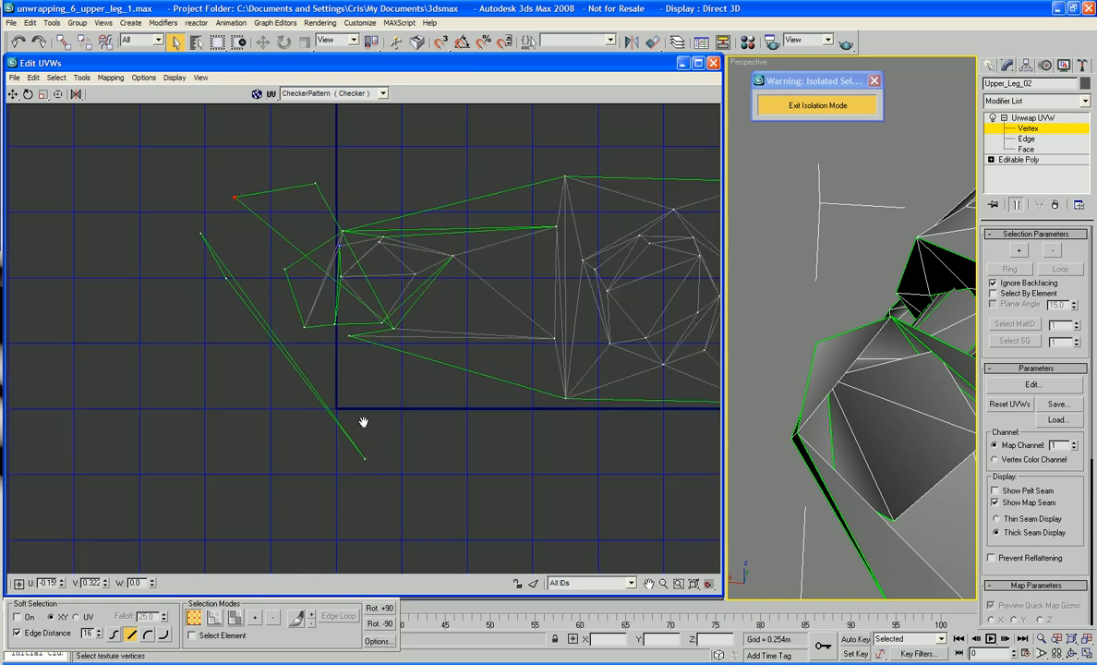
middle_click_drag(363, 428, 373, 522)
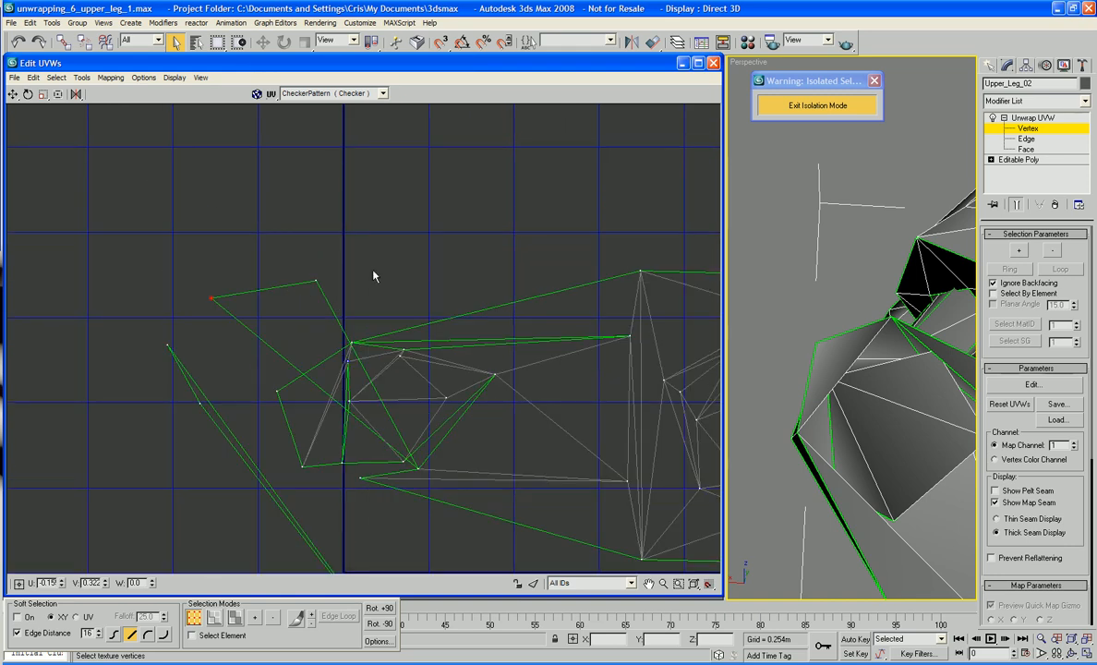
right_click(343, 261)
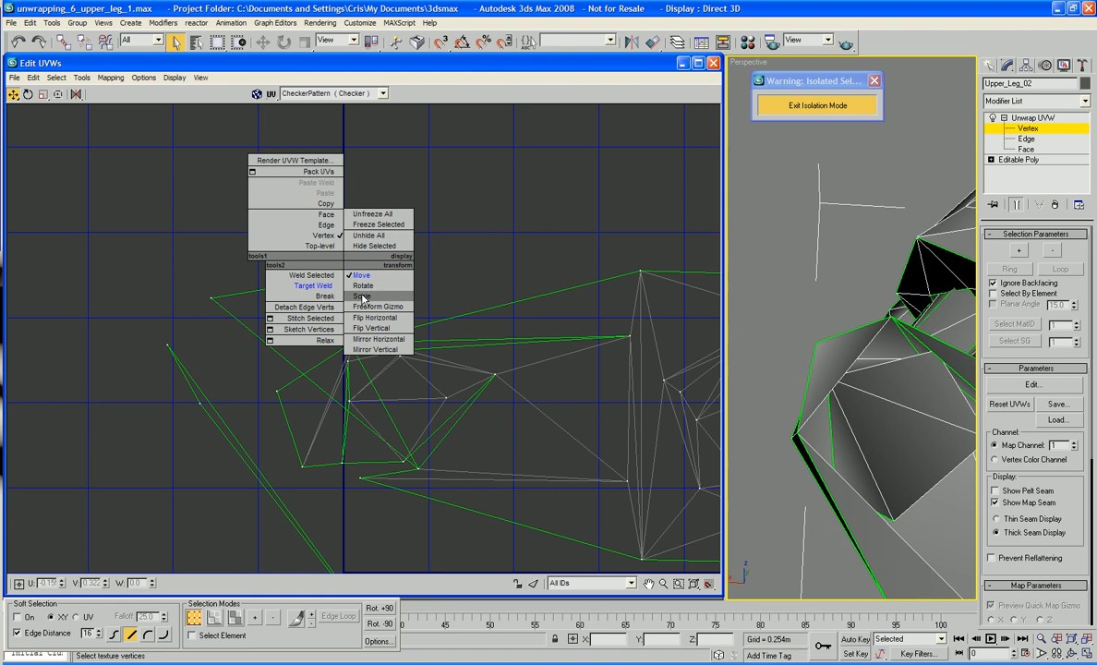
left_click(318, 214)
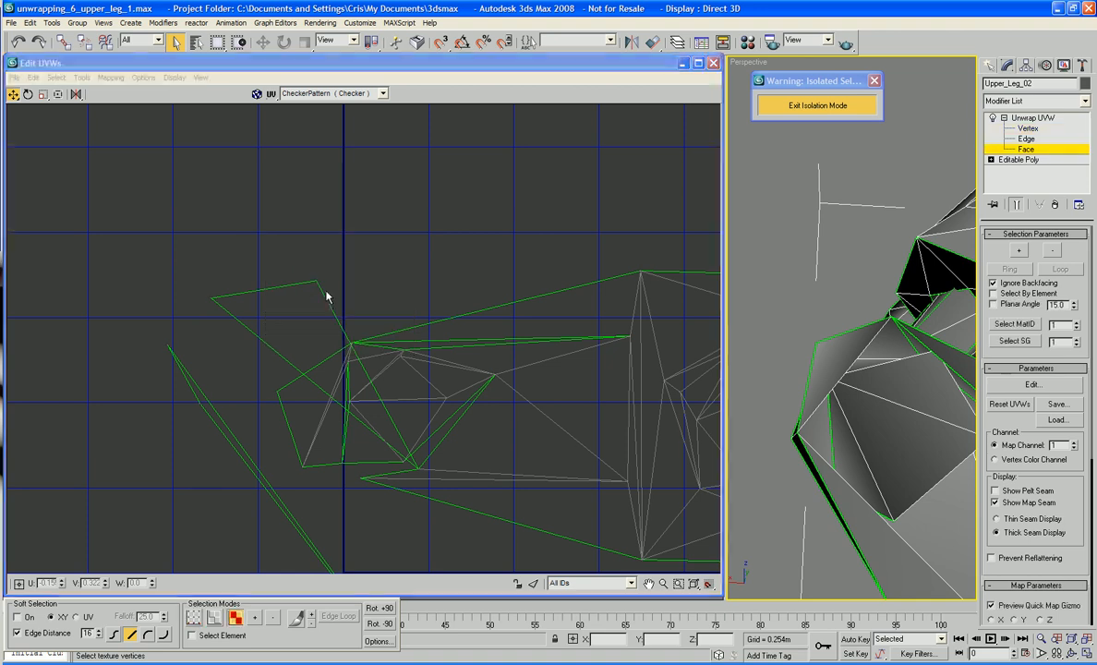
left_click(309, 295)
right_click(306, 293)
left_click(287, 328)
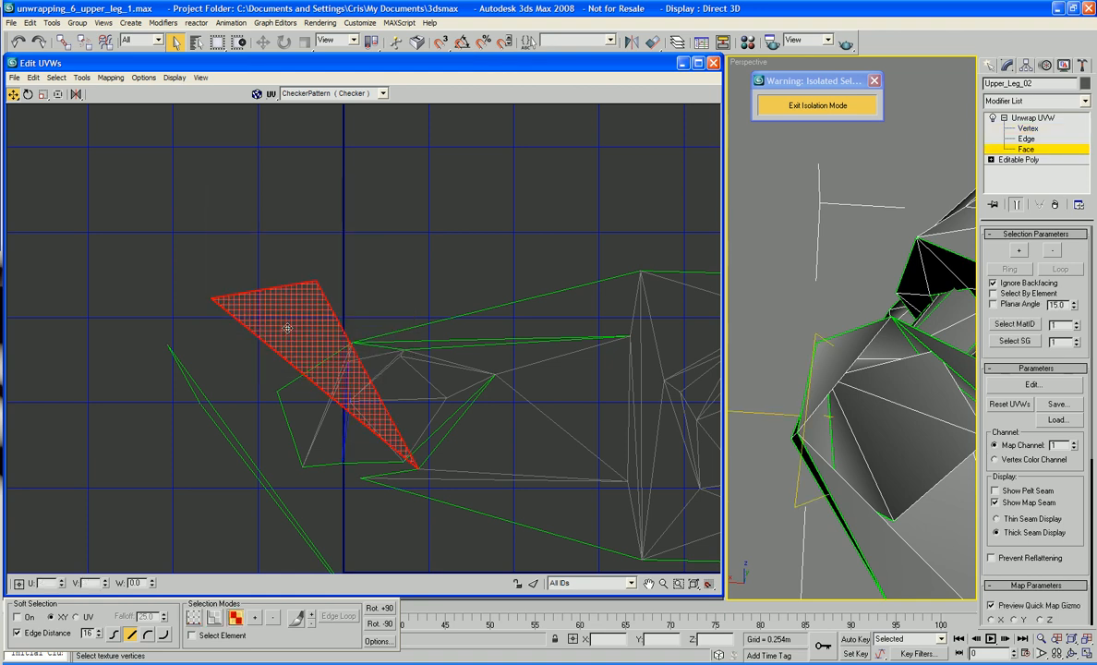
left_click_drag(287, 328, 156, 183)
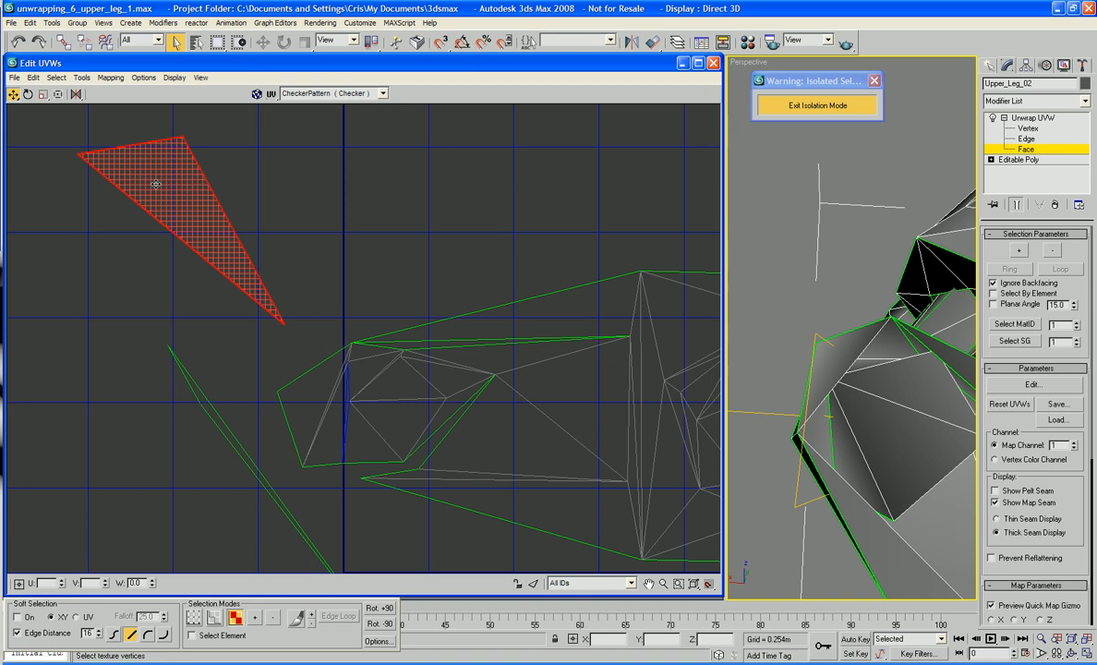
left_click(302, 200)
left_click(225, 234)
middle_click_drag(276, 259, 312, 253)
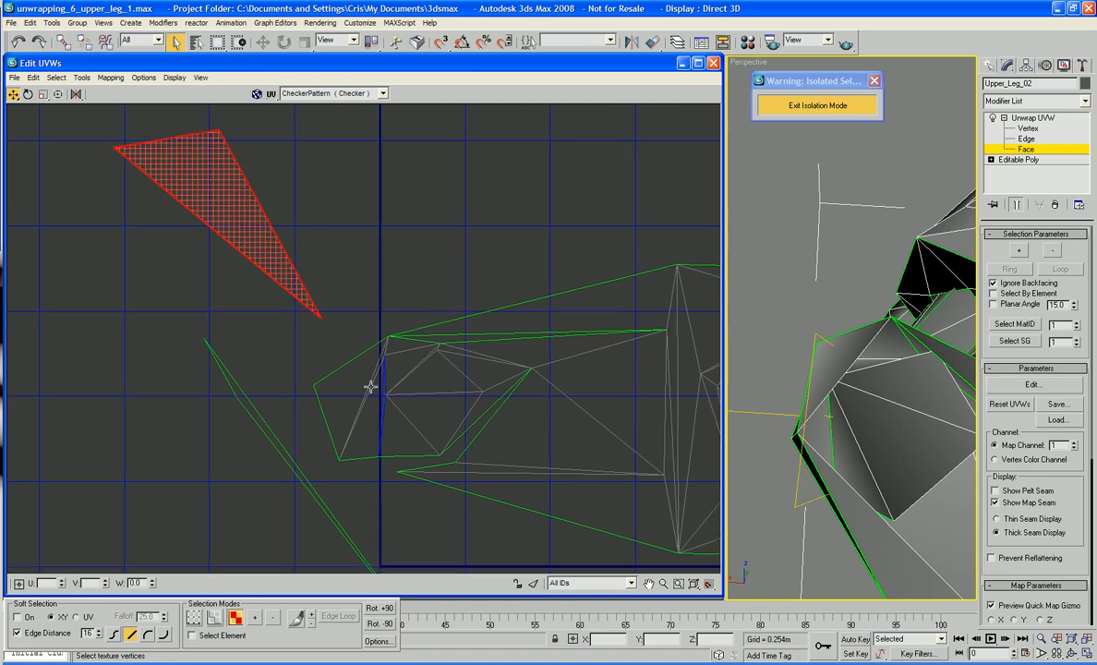
Step: Target Weld the loose triangle's three vertices to the matching inner vertices along the gap at the shell's left end
left_click(340, 223)
right_click(338, 217)
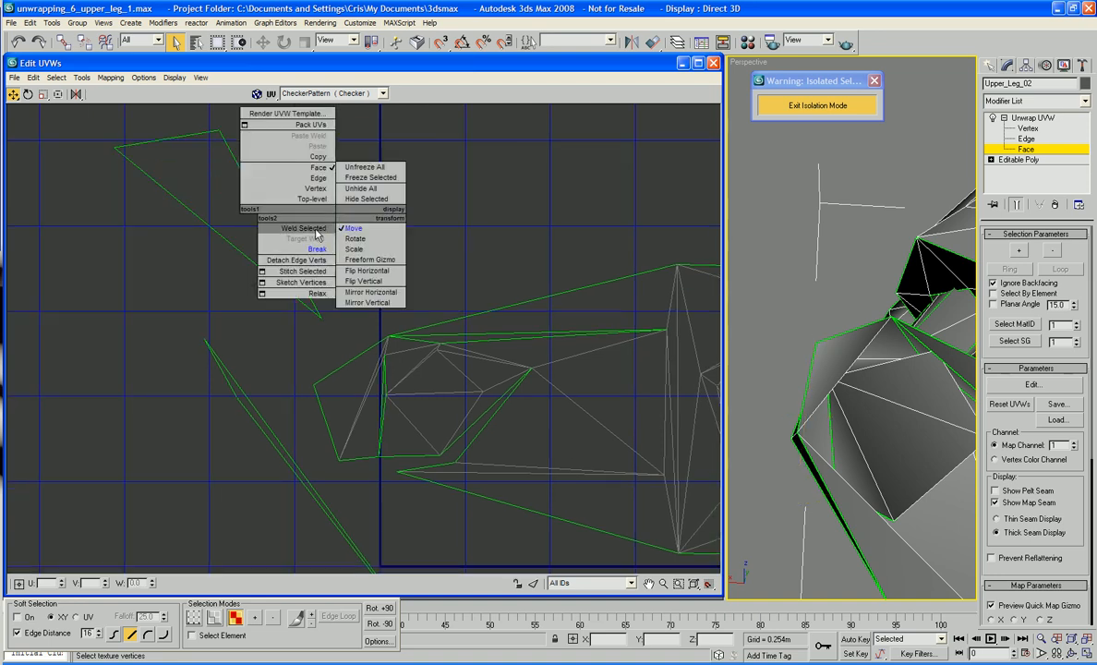
left_click(317, 190)
right_click(319, 186)
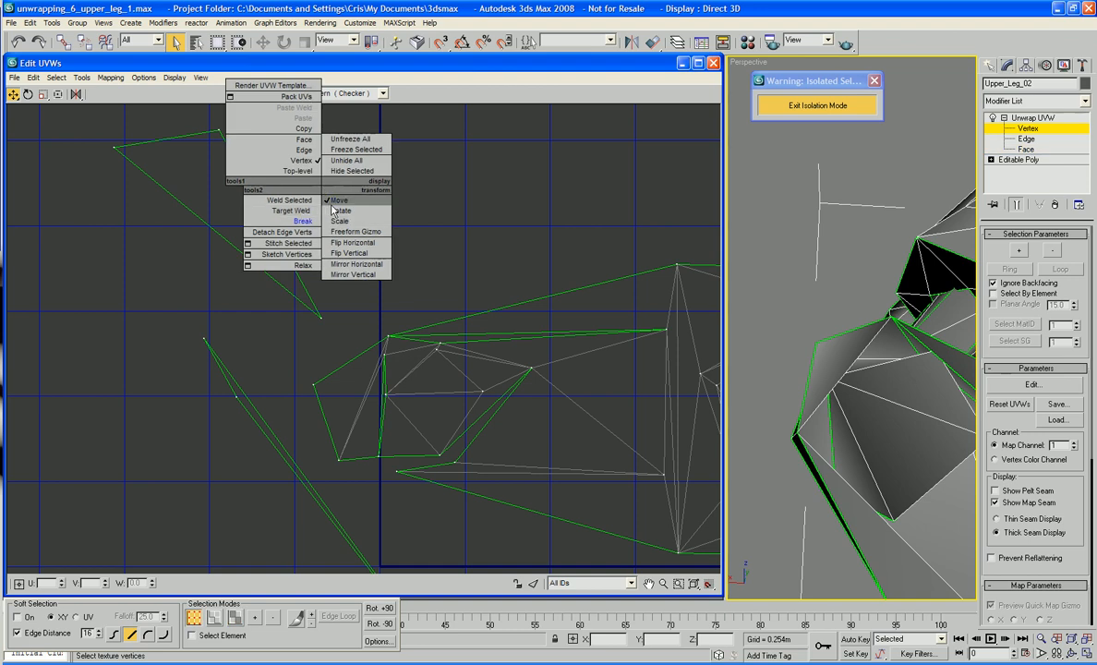
left_click(314, 220)
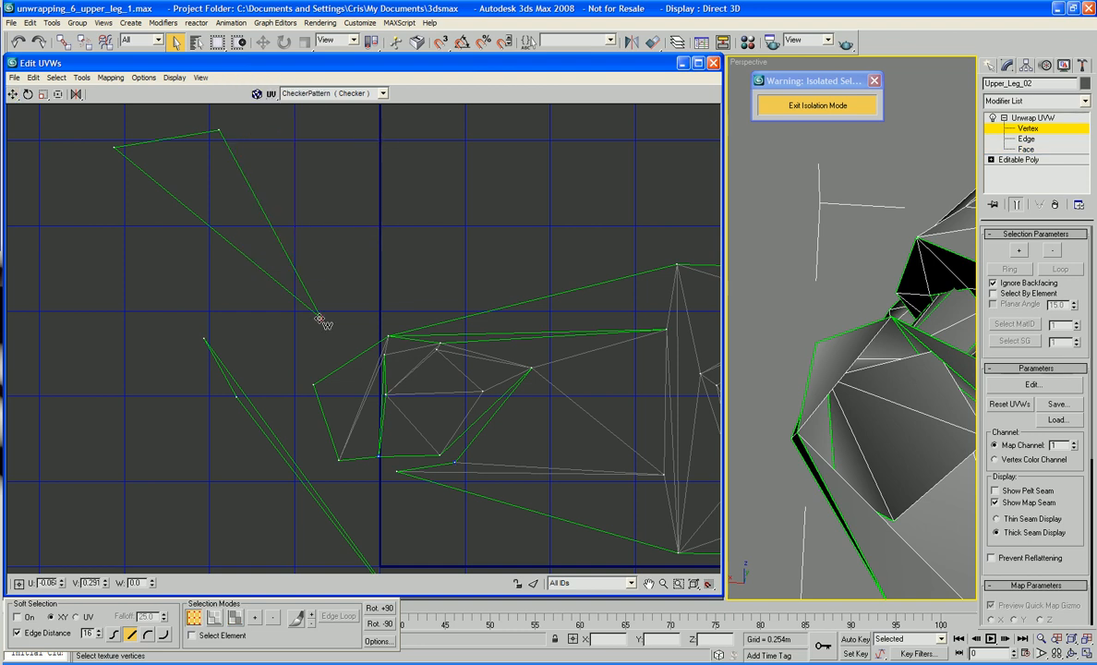
left_click_drag(325, 312, 378, 456)
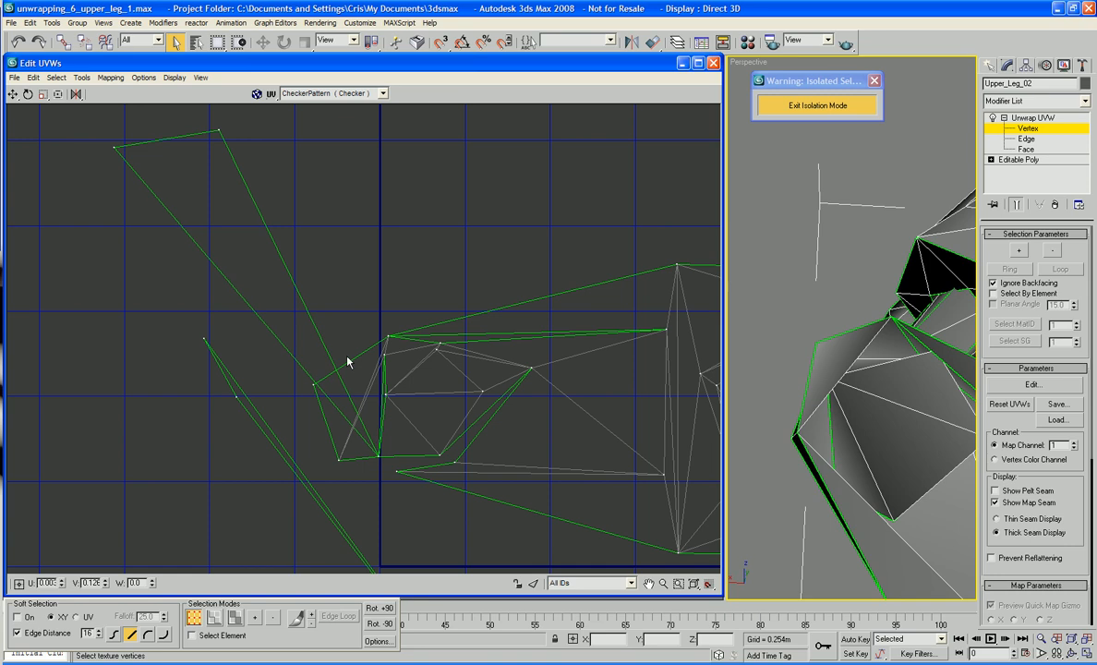
left_click_drag(216, 133, 386, 396)
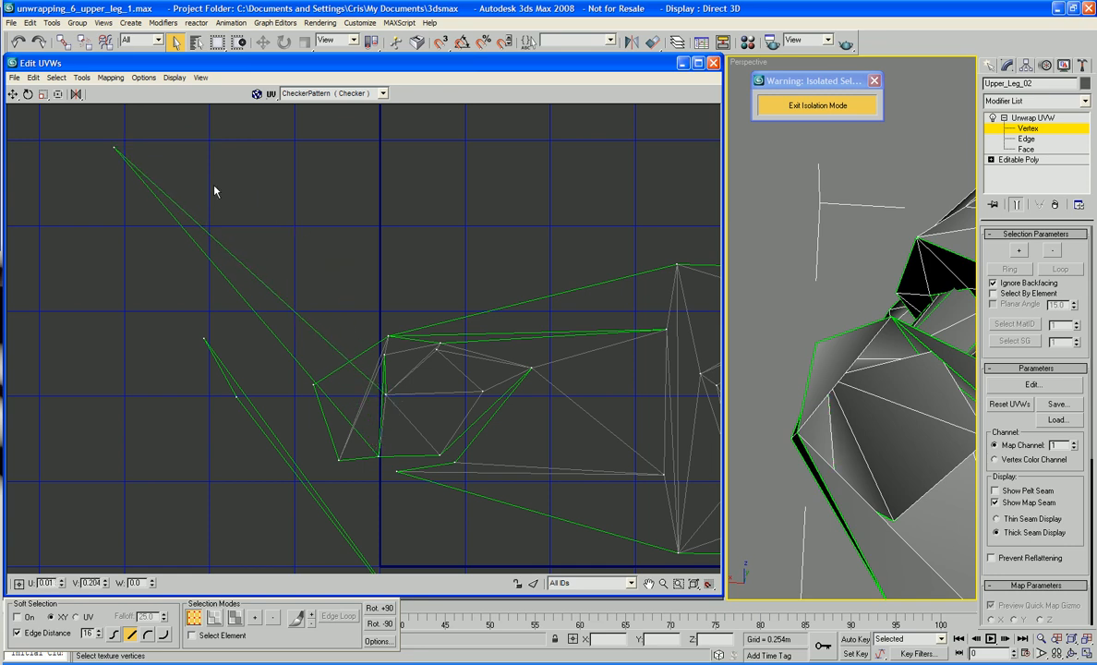
left_click_drag(114, 149, 386, 355)
middle_click_drag(434, 404, 406, 324)
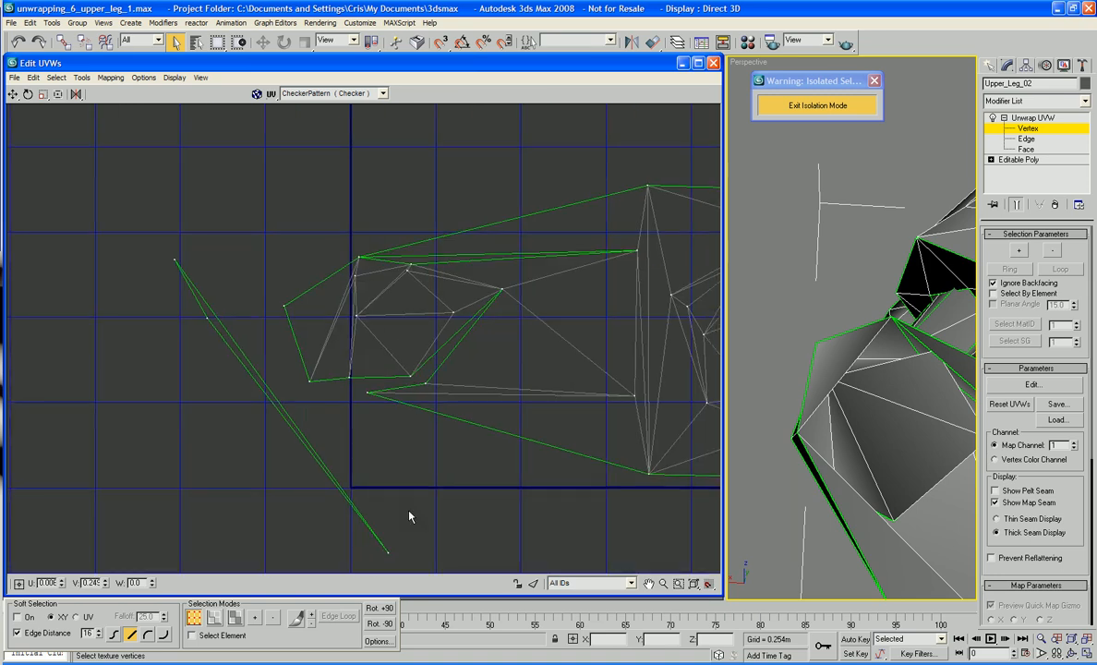
Step: Target Weld the long loose triangle's three vertices to the matching vertices along the narrow gap at the shell's upper left end
left_click_drag(378, 553, 636, 250)
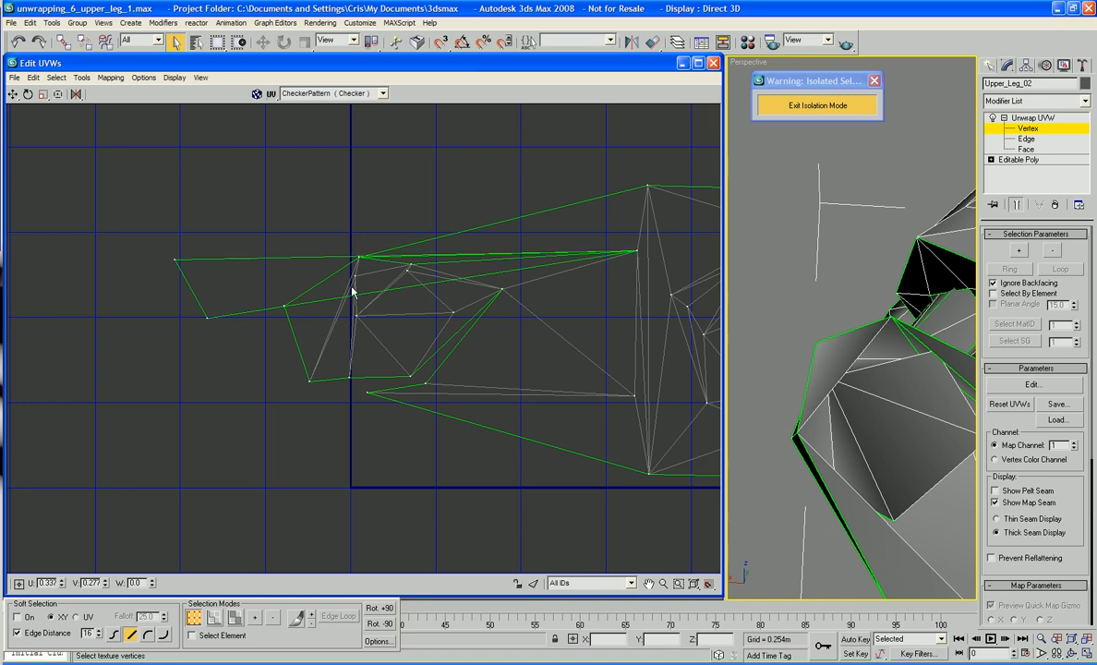
left_click_drag(175, 261, 358, 258)
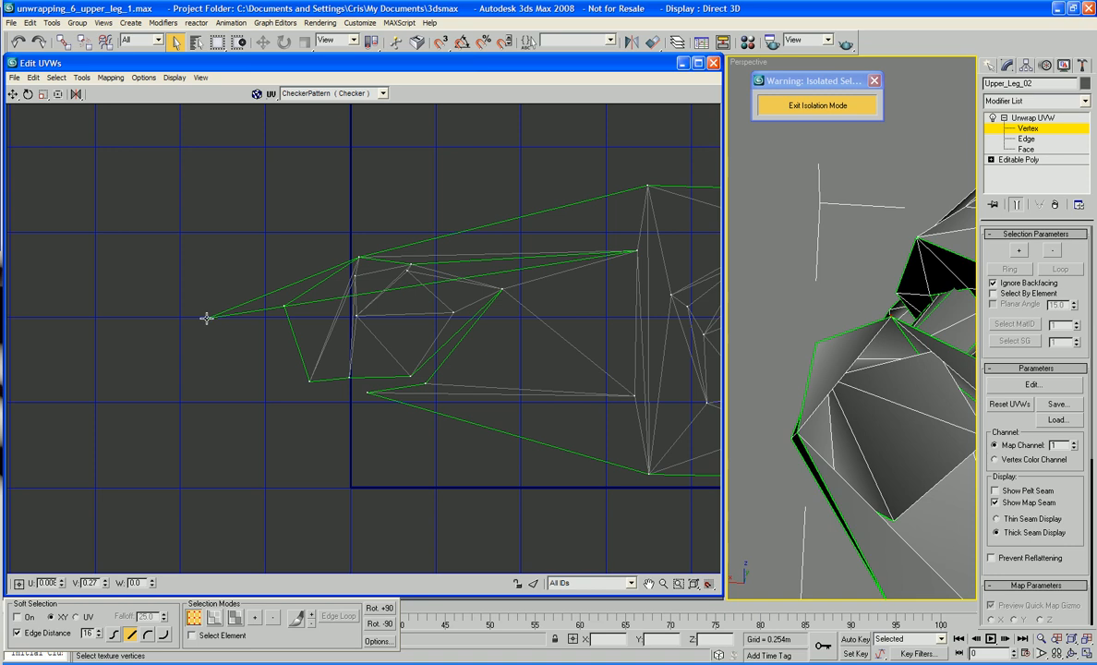
left_click_drag(207, 318, 410, 266)
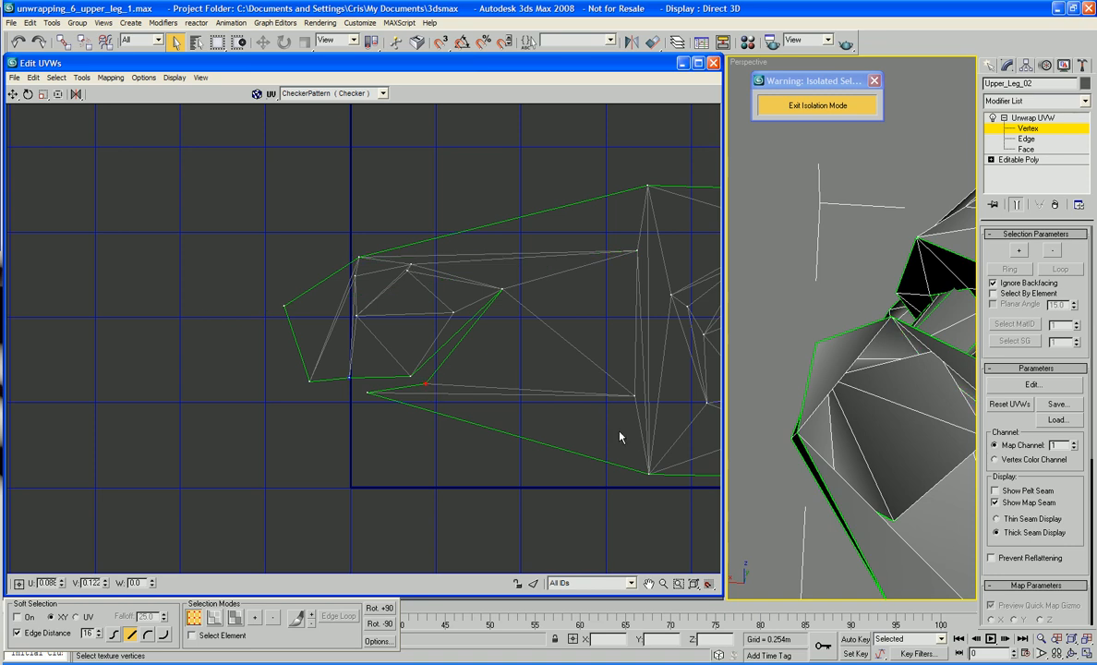
Step: In face mode, select the triangular face bordering the lower inner gap and grow the selection to its neighbouring faces
right_click(467, 372)
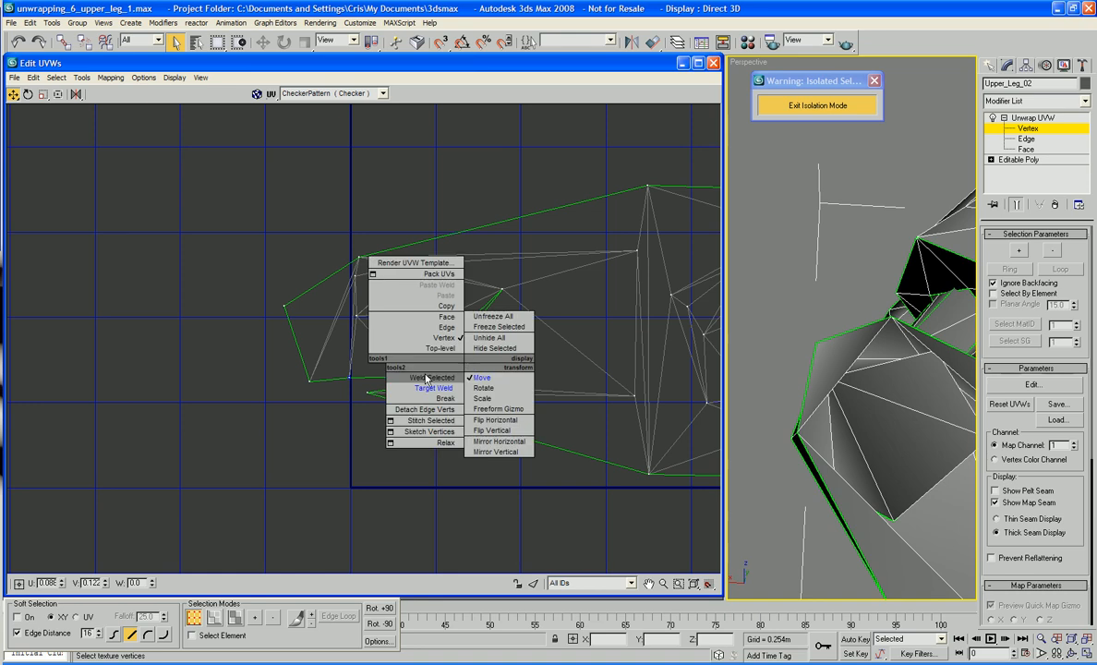
left_click(446, 317)
left_click(477, 348)
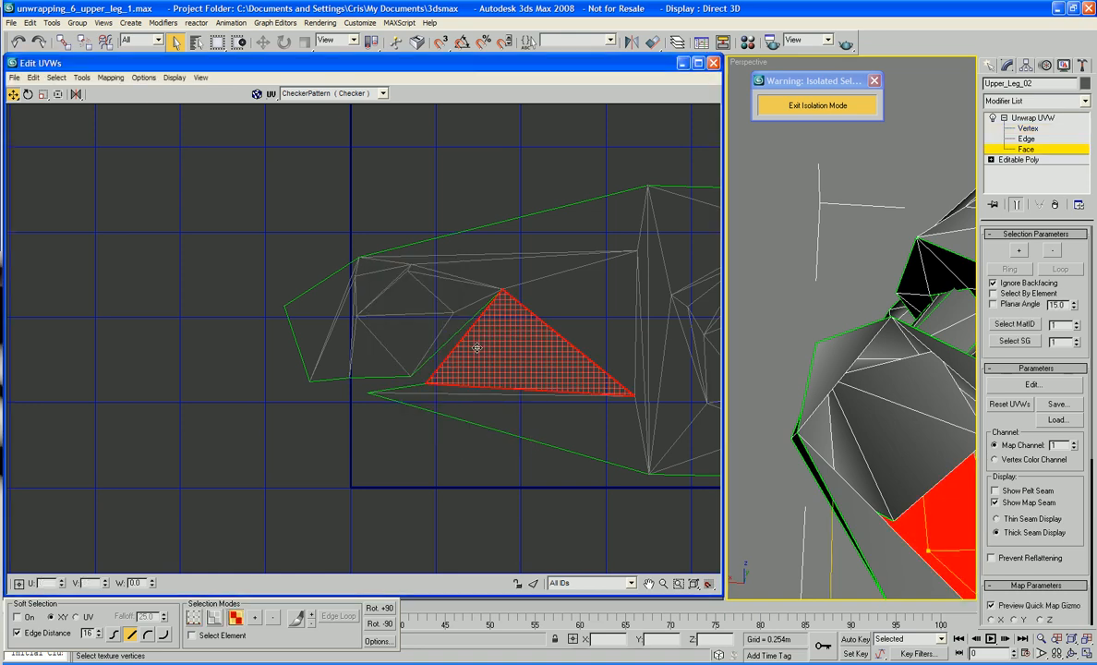
left_click(1018, 250)
left_click(551, 423)
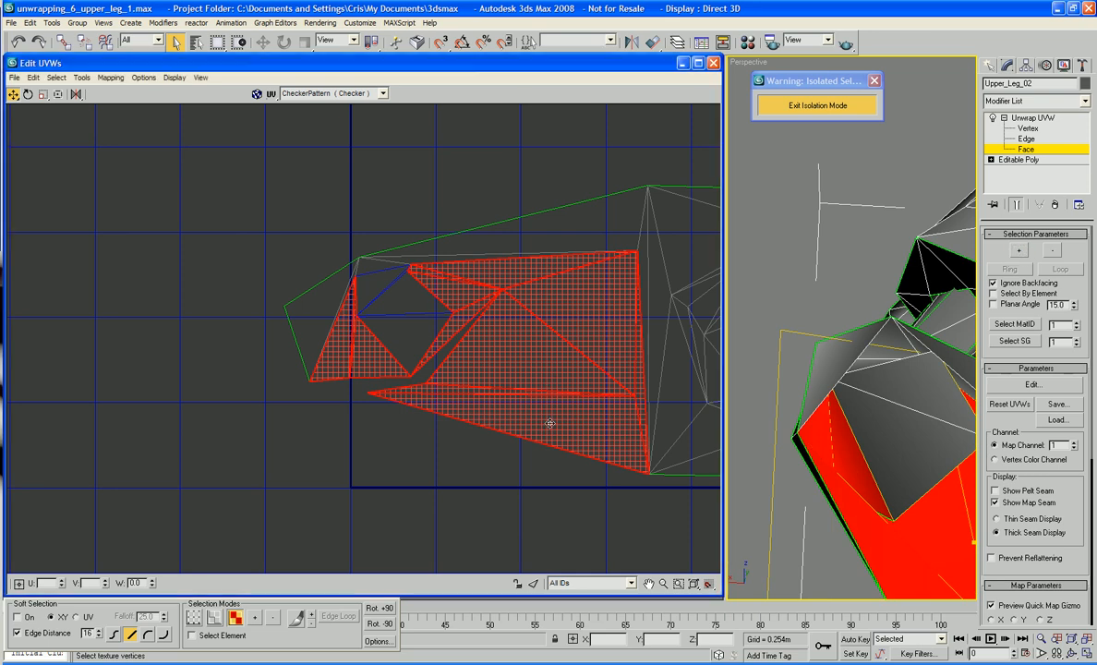
Step: Deselect all of the main shell's faces so only the neighbouring loose face stays selected
left_click(518, 395, "ctrl")
left_click(506, 395, "ctrl")
left_click(544, 344, "ctrl")
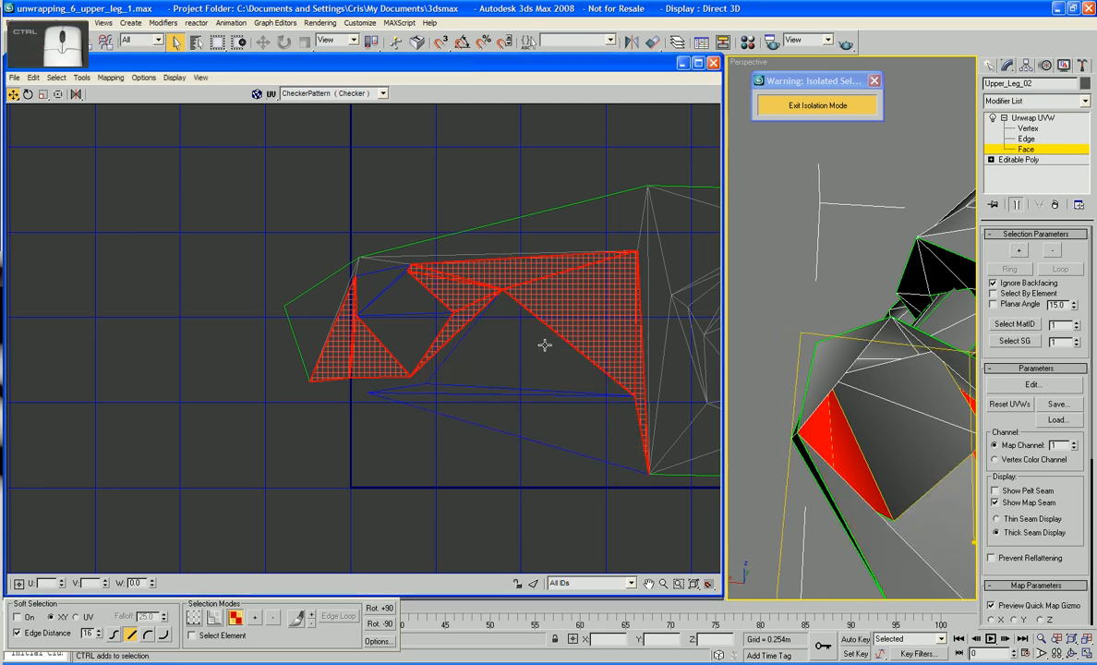
left_click(562, 319, "ctrl")
left_click(639, 405, "ctrl")
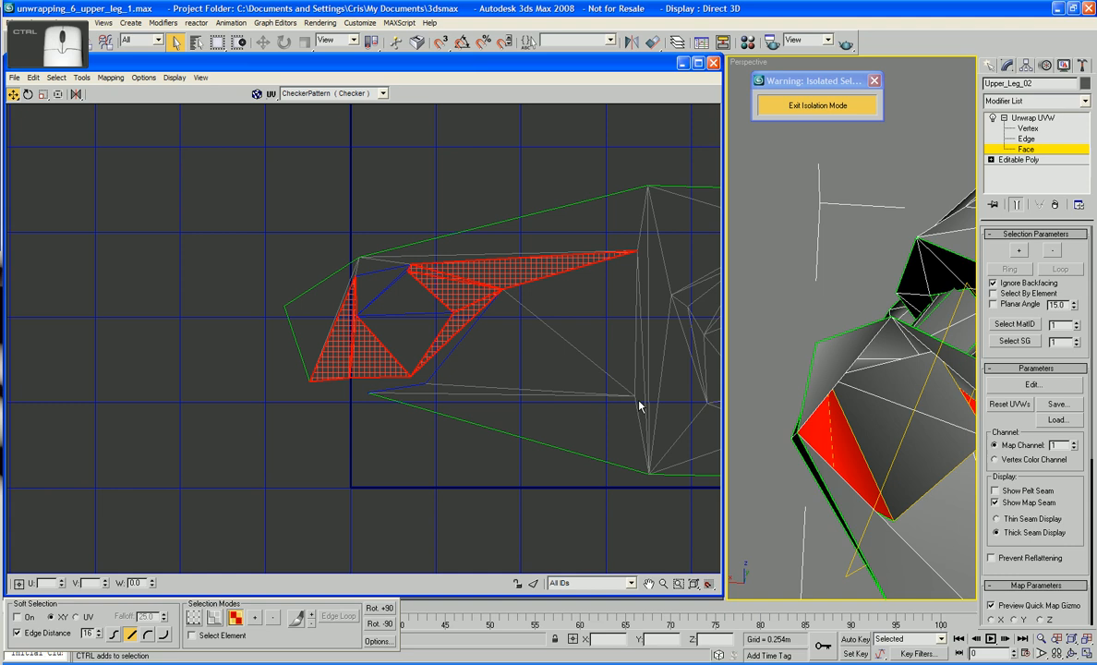
left_click(535, 272, "ctrl")
left_click(458, 276, "ctrl")
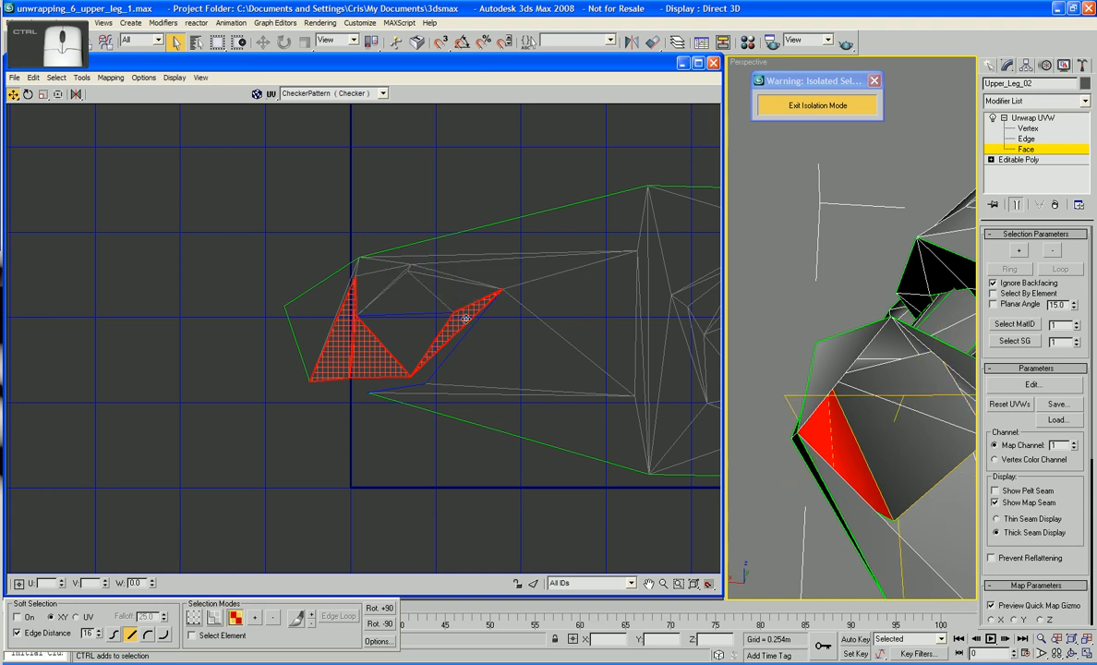
left_click(461, 315, "ctrl")
left_click(378, 356, "ctrl")
left_click(349, 351, "ctrl")
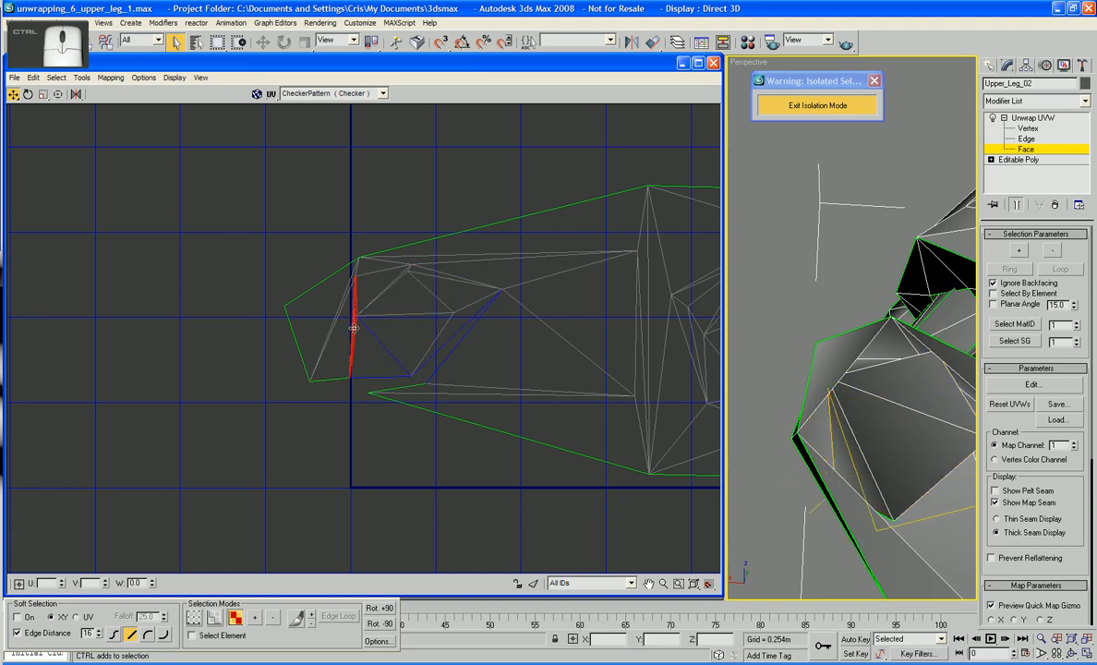
left_click(354, 325, "ctrl")
Step: Locate the selected face among the small overlapping UV pieces above the shell and break it off
middle_click_drag(355, 325, 412, 383)
scroll(412, 383, "down", 5)
middle_click_drag(372, 303, 390, 489)
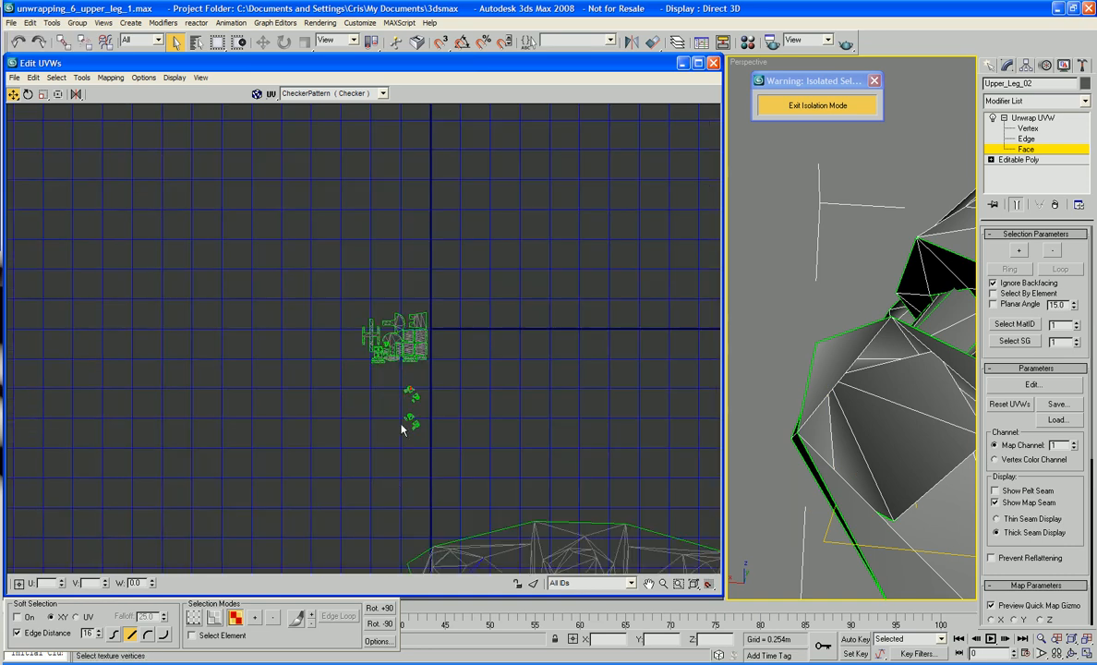
scroll(401, 427, "up", 3)
scroll(401, 428, "up", 5)
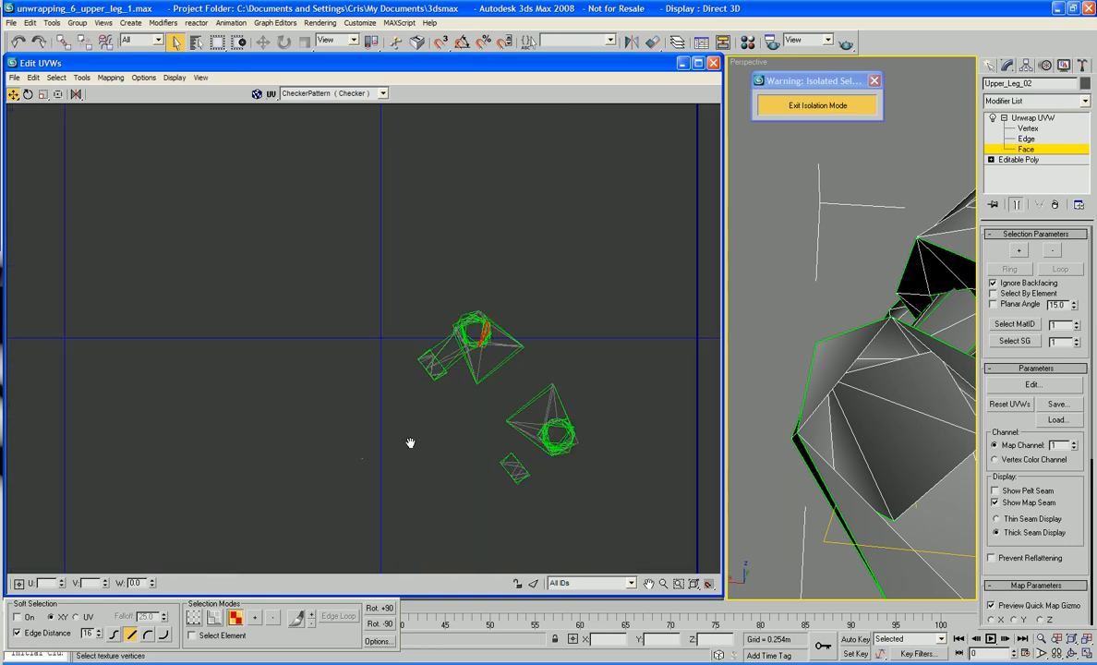
middle_click_drag(409, 442, 419, 518)
scroll(447, 491, "up", 5)
middle_click_drag(555, 289, 431, 566)
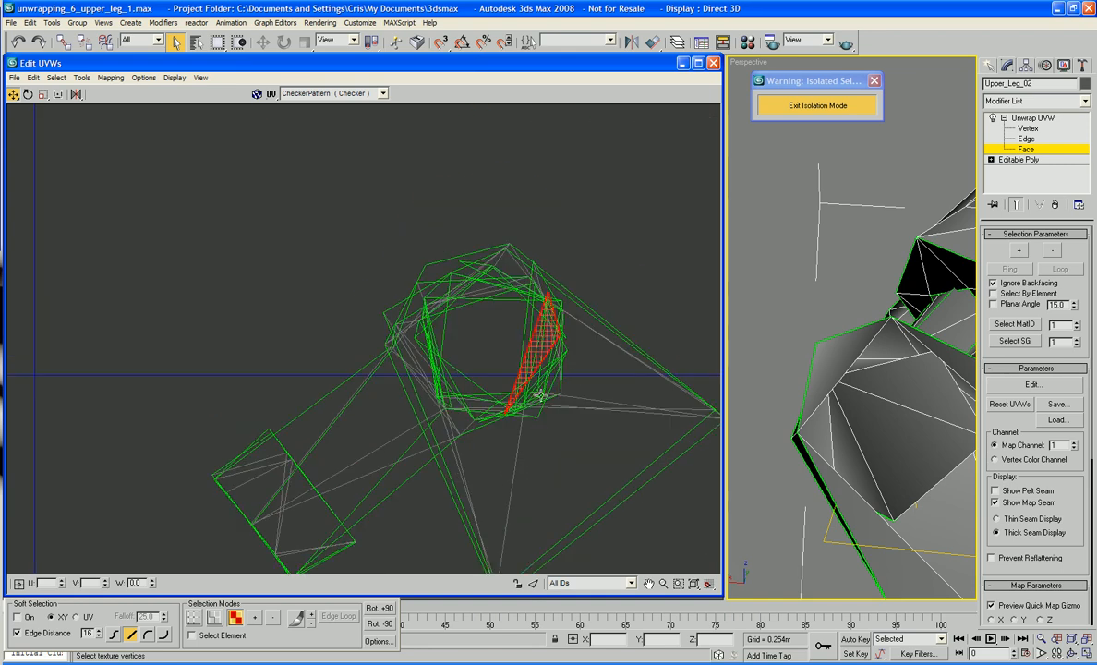
right_click(539, 334)
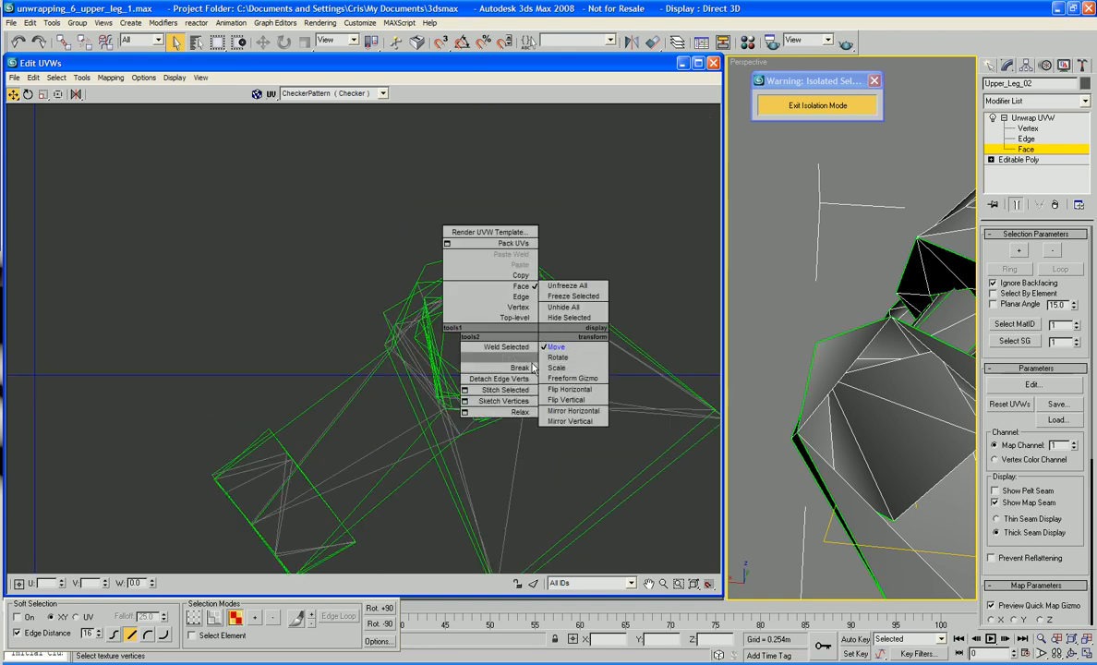
left_click(531, 373)
Step: Scale the detached triangular face up repeatedly until it is comparable in size to the main shell's faces
right_click(545, 344)
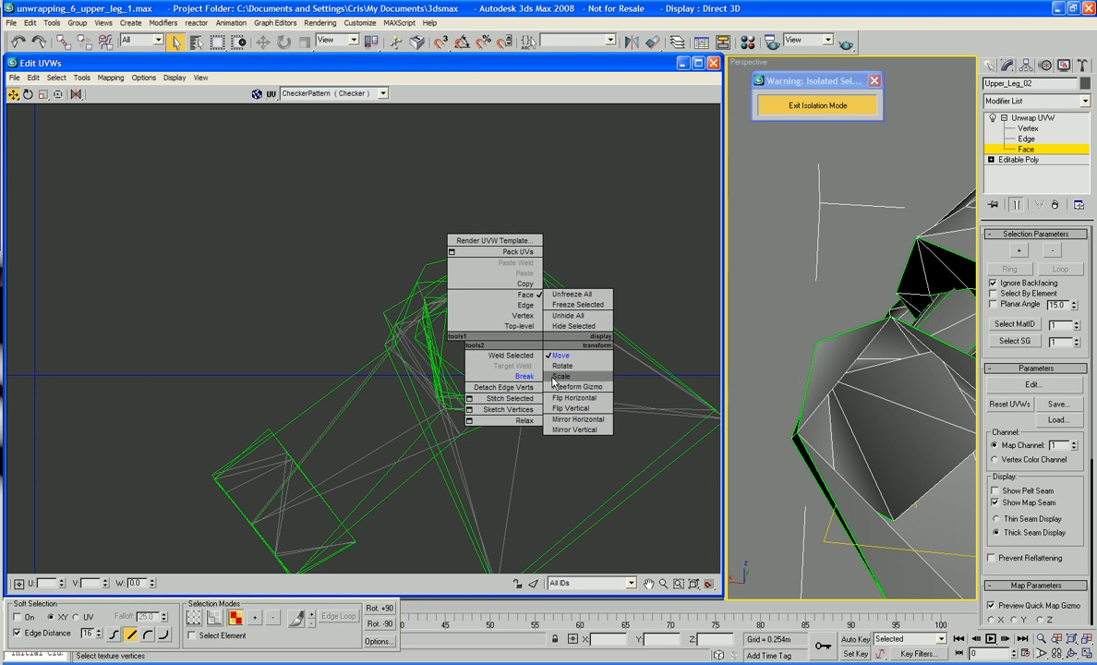
left_click(551, 377)
left_click_drag(525, 361, 510, 49)
scroll(605, 189, "down", 4)
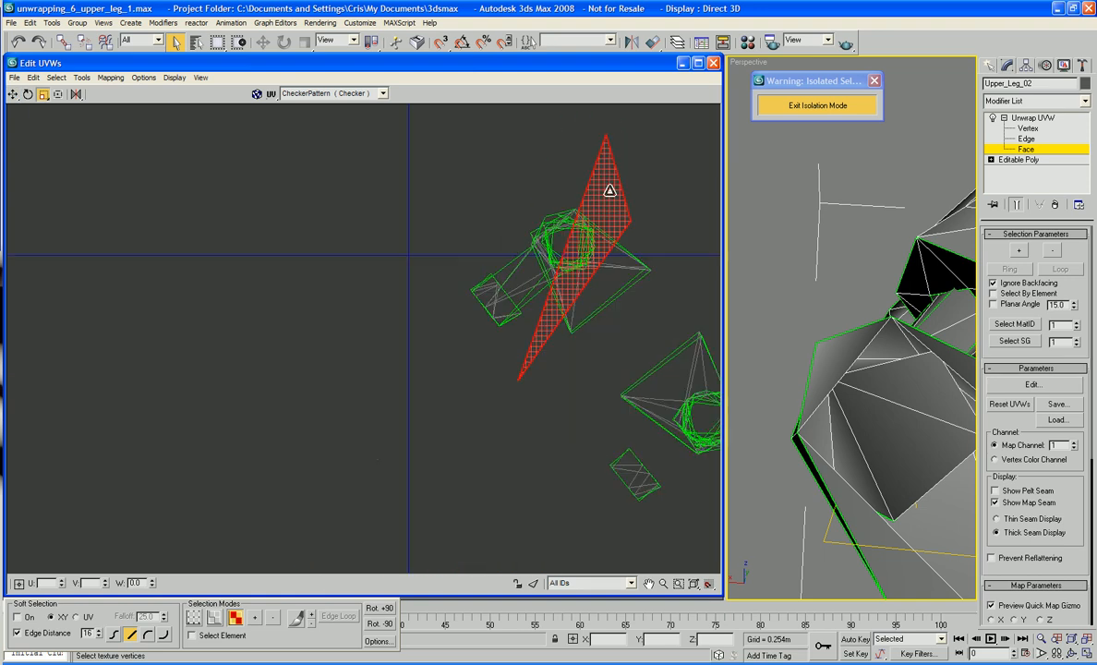
left_click_drag(582, 256, 598, 193)
middle_click_drag(649, 246, 471, 423)
scroll(436, 418, "down", 2)
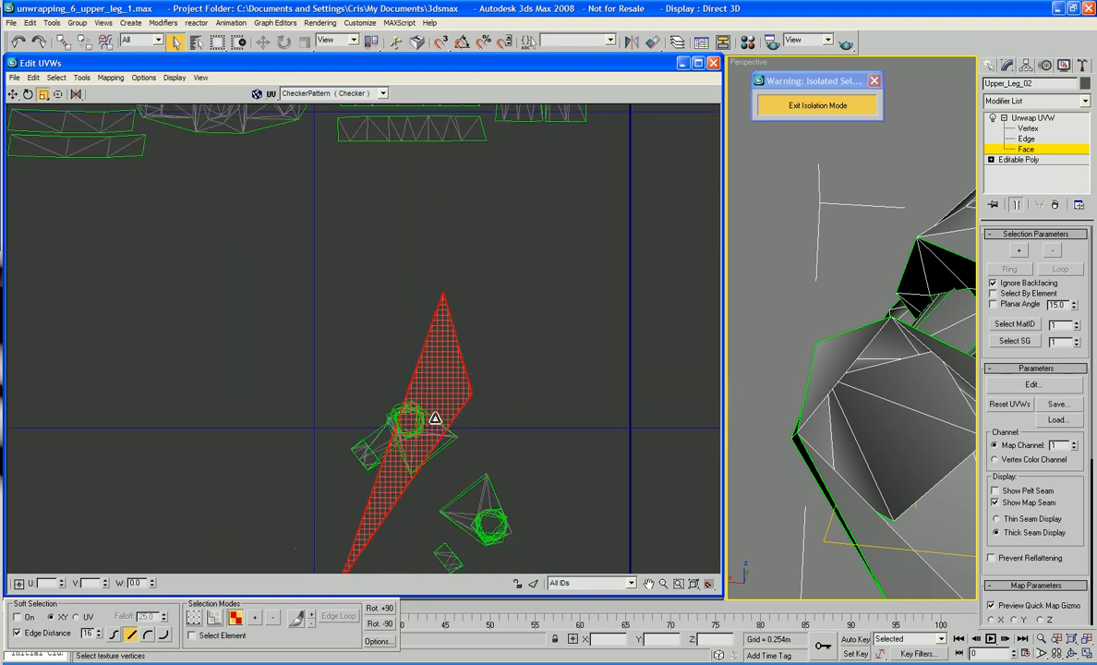
left_click_drag(430, 416, 430, 339)
scroll(431, 337, "down", 6)
middle_click_drag(480, 416, 388, 346)
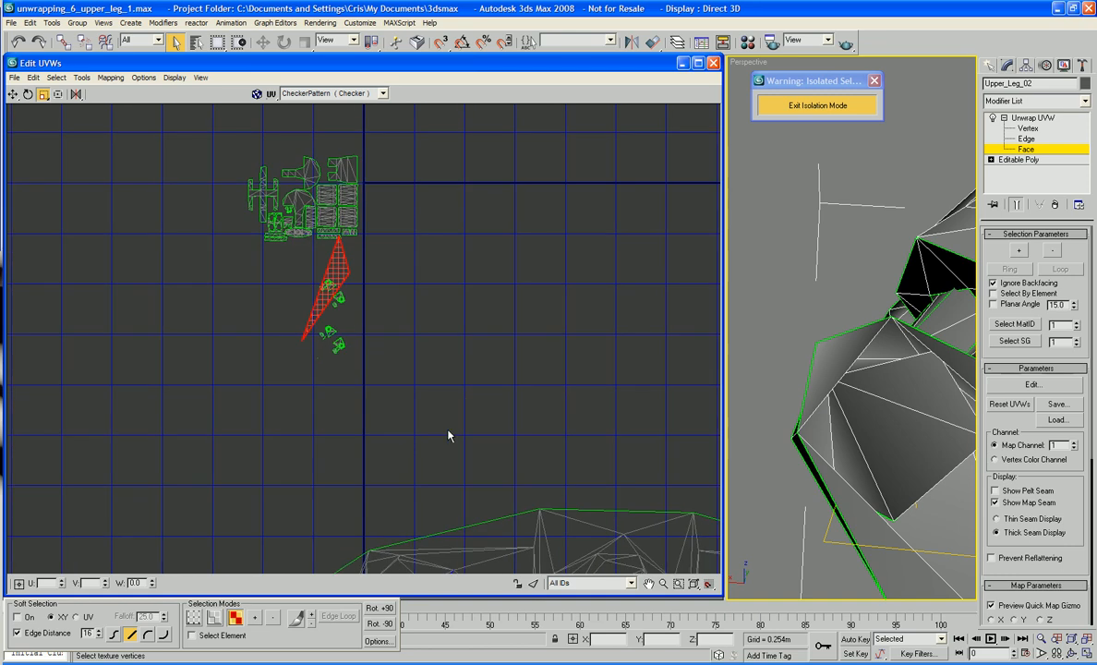
Step: Move the enlarged triangular face down beside the left end of the main shell
middle_click_drag(449, 435, 381, 356)
right_click(281, 254)
left_click(305, 273)
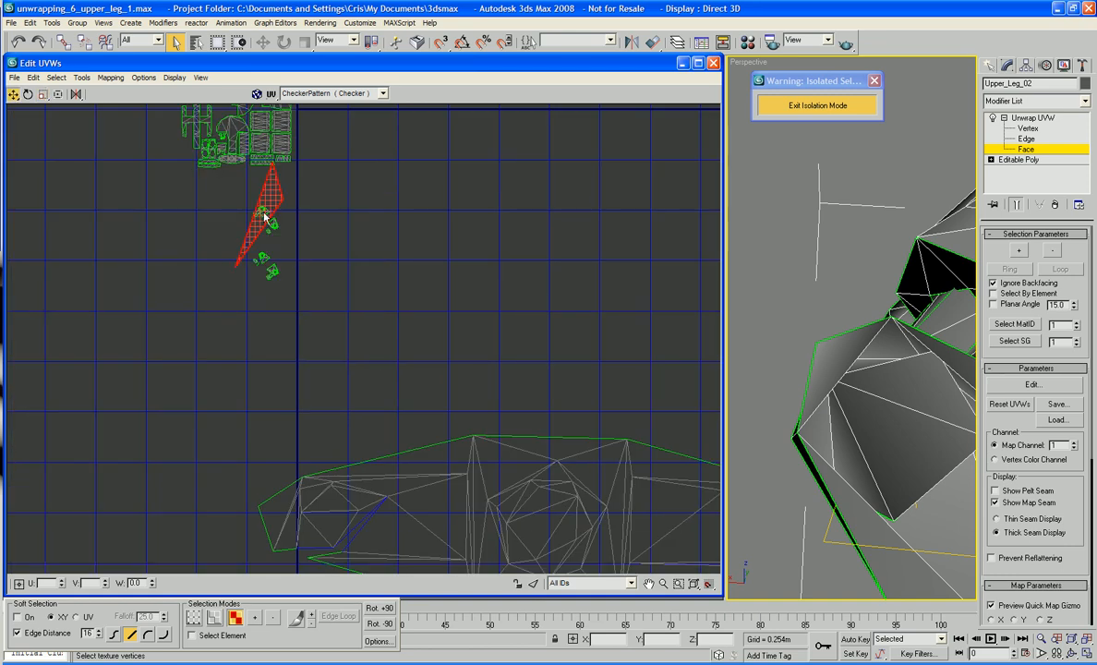
left_click_drag(277, 209, 239, 436)
middle_click_drag(321, 527, 386, 409)
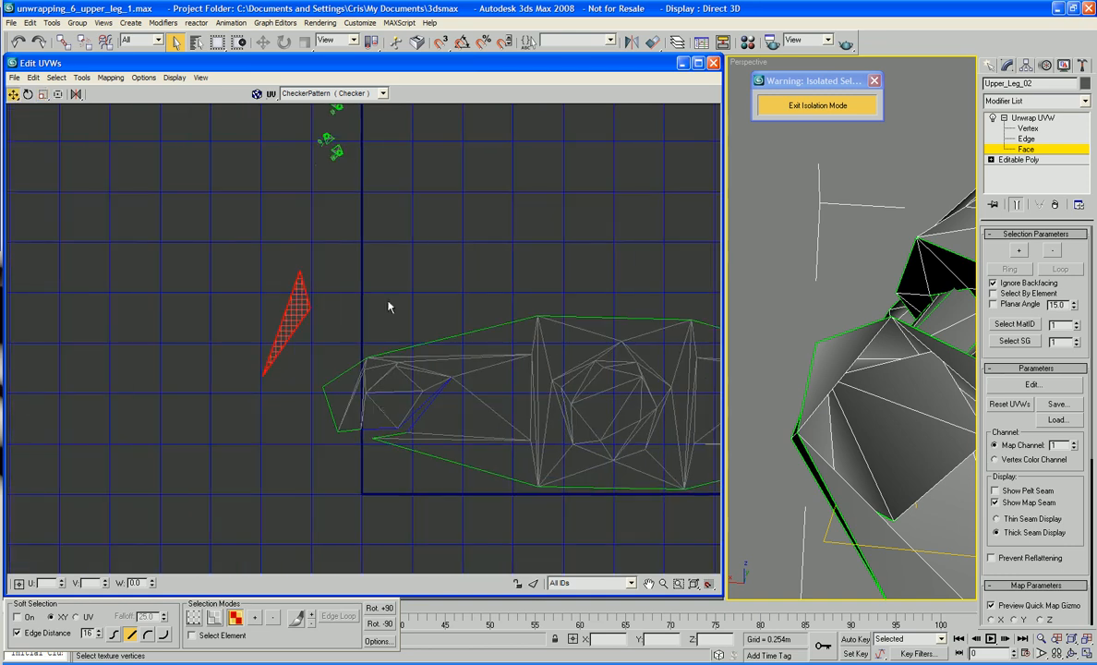
Step: Target Weld the enlarged triangle's three vertices to the matching vertices of the slanted gap beside the inner polygon
right_click(344, 306)
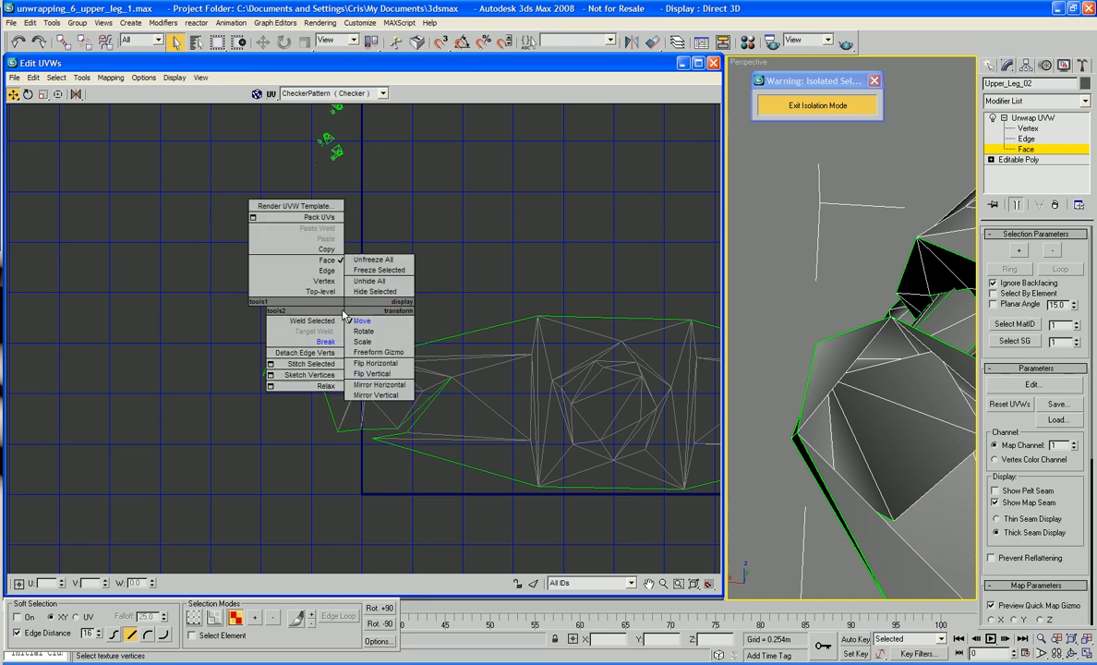
left_click(322, 282)
right_click(336, 272)
left_click(313, 300)
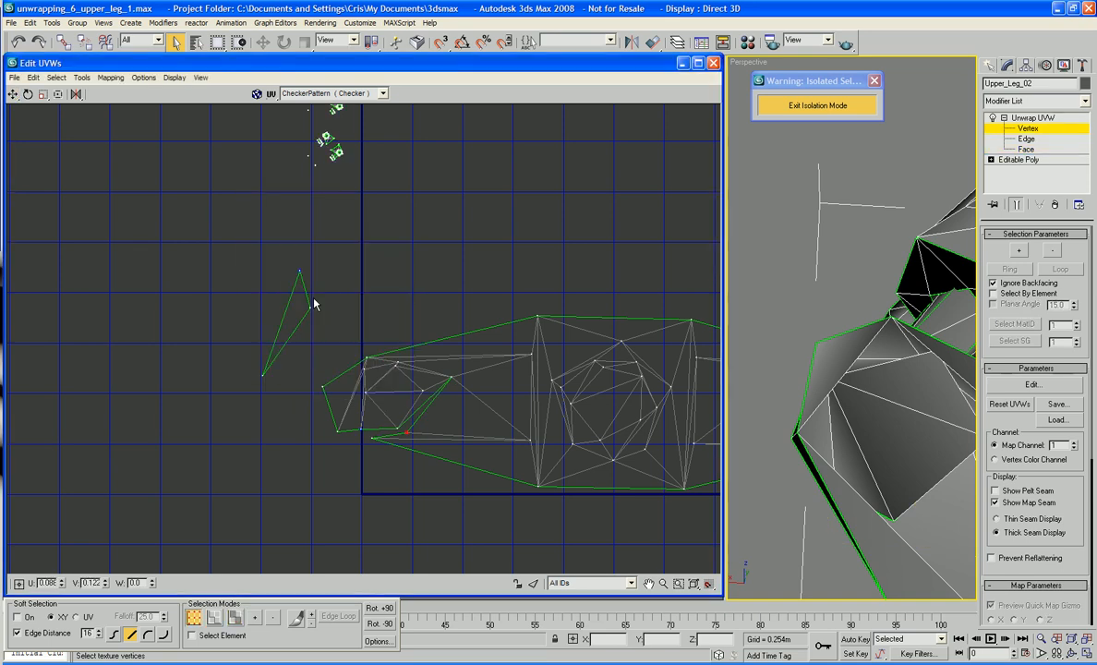
left_click_drag(312, 308, 397, 432)
left_click_drag(301, 272, 408, 432)
left_click_drag(263, 378, 450, 378)
Step: Target Weld the lower strip's left tip to the shell's lower-left corner vertex, and shift the lower-left and upper-left vertices slightly to even the outline
left_click_drag(368, 439, 339, 432)
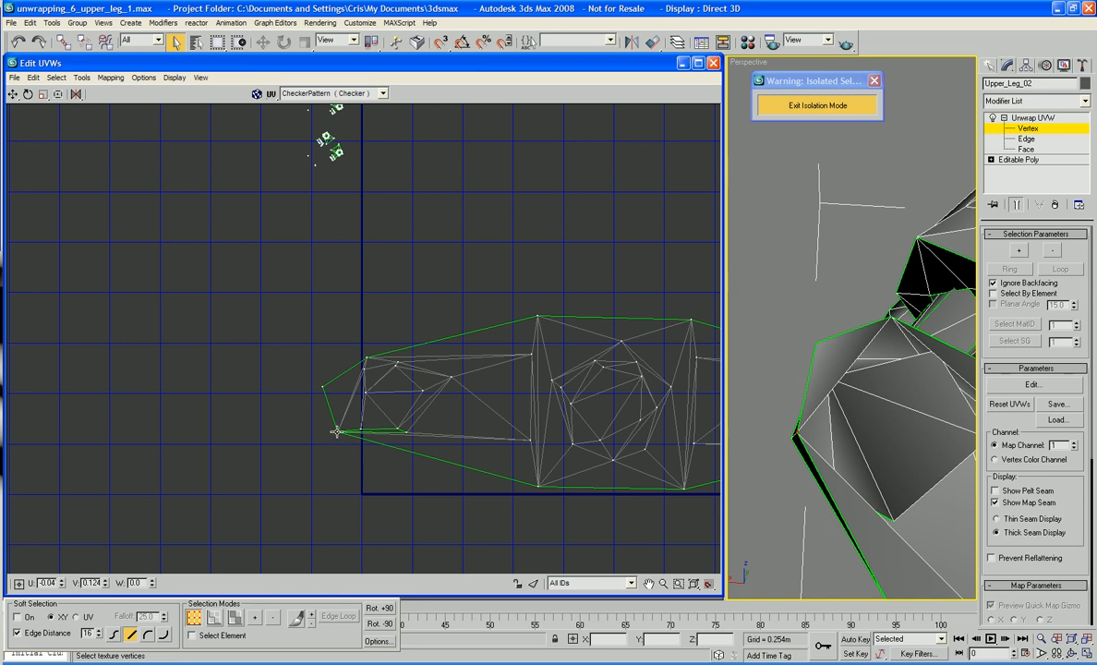
left_click_drag(335, 433, 349, 439)
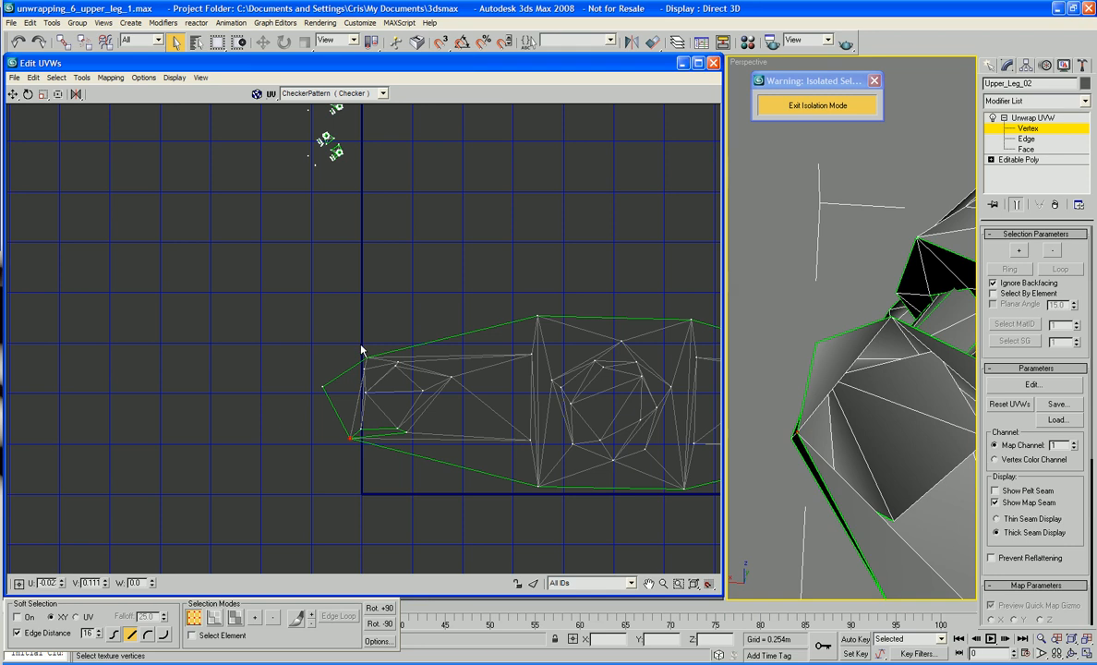
left_click_drag(366, 355, 359, 359)
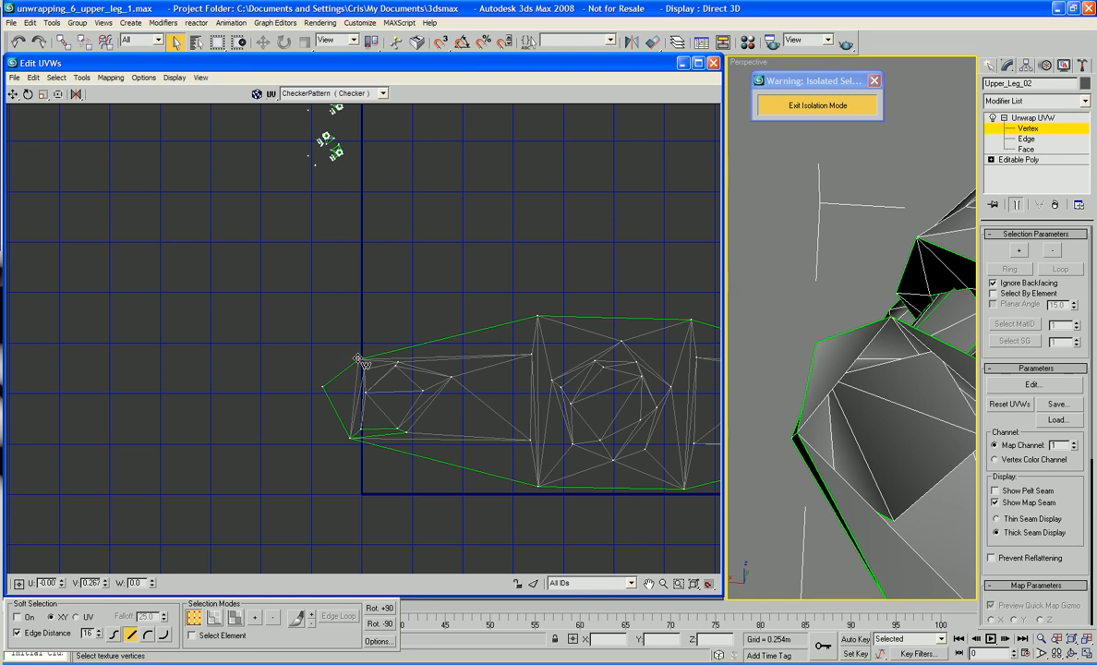
Step: Examine the faces bordering the remaining thin gap by selecting them in the UV layout and on the rotated model
scroll(409, 464, "up", 2)
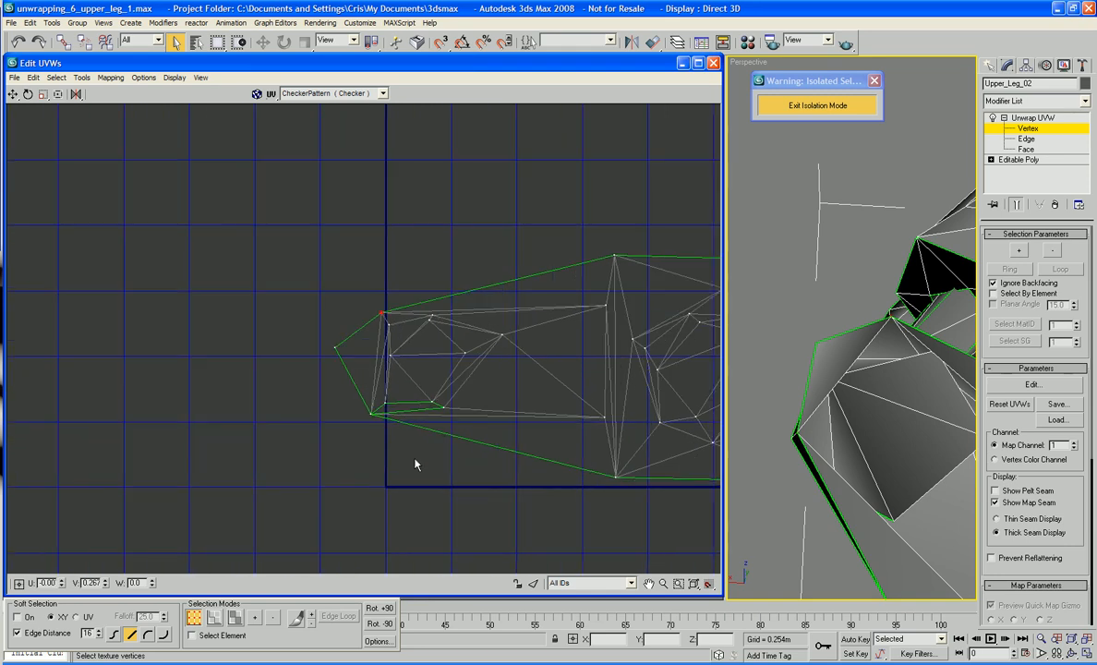
scroll(416, 465, "down", 3)
scroll(415, 465, "up", 3)
middle_click_drag(415, 465, 418, 485)
right_click(435, 466)
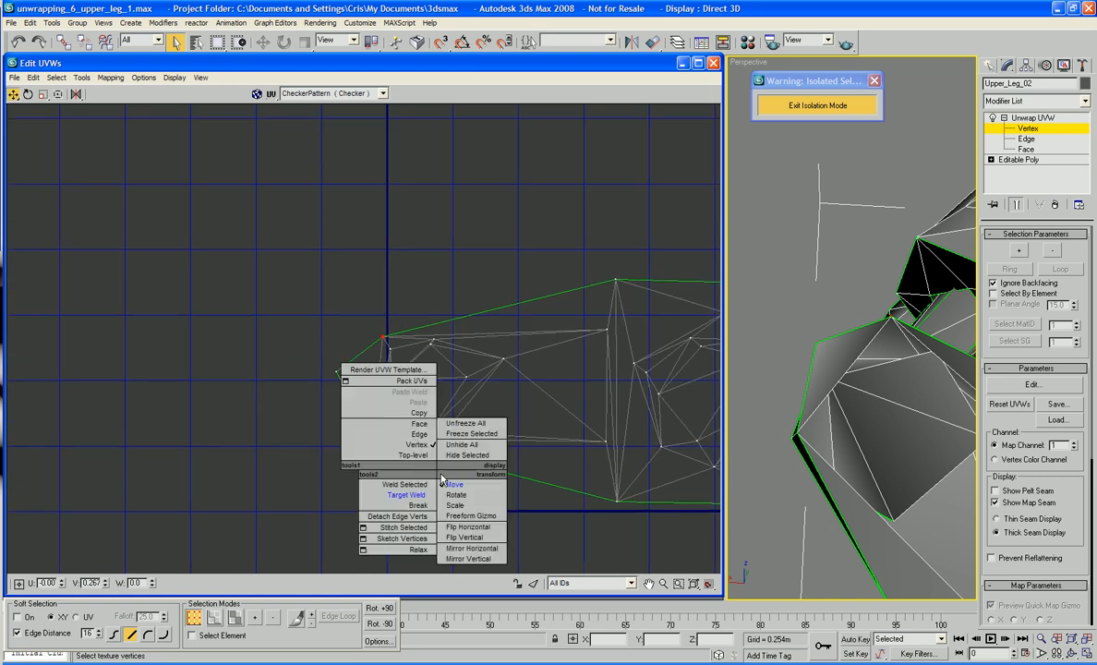
left_click(419, 423)
left_click(404, 417)
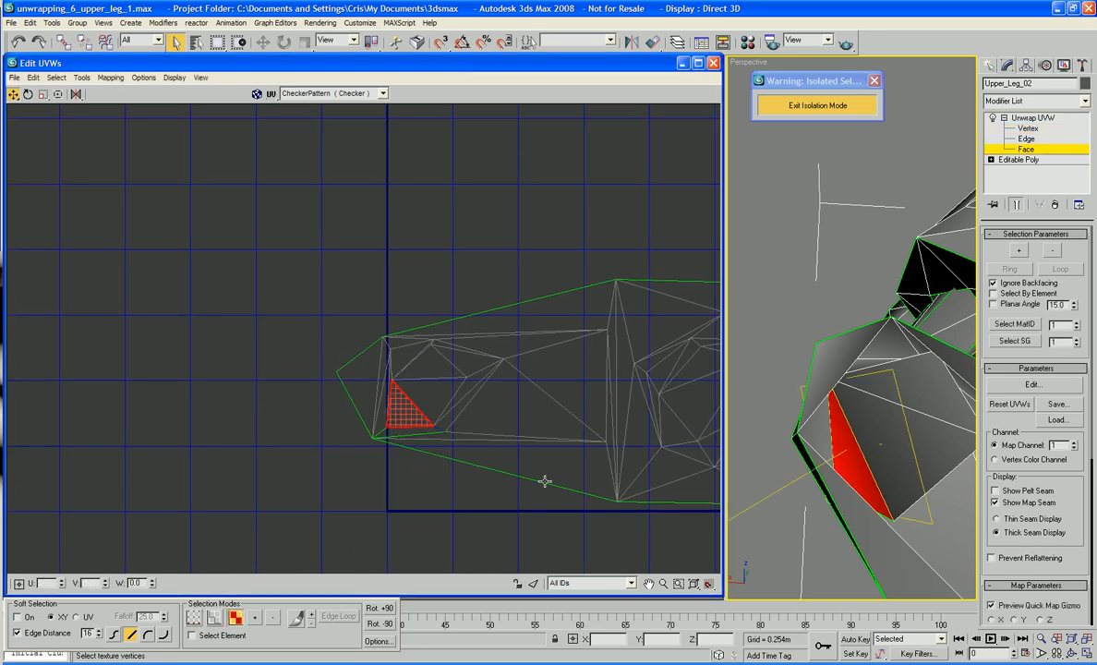
middle_click_drag(830, 467, 804, 480, "alt")
left_click(793, 487)
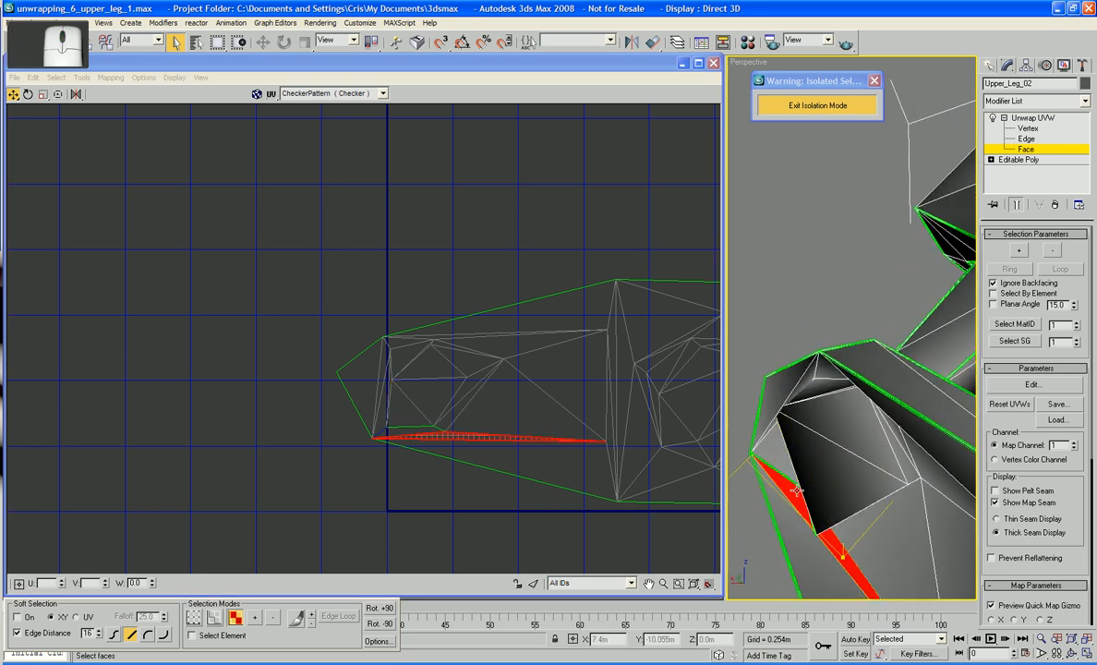
left_click(790, 464, "ctrl")
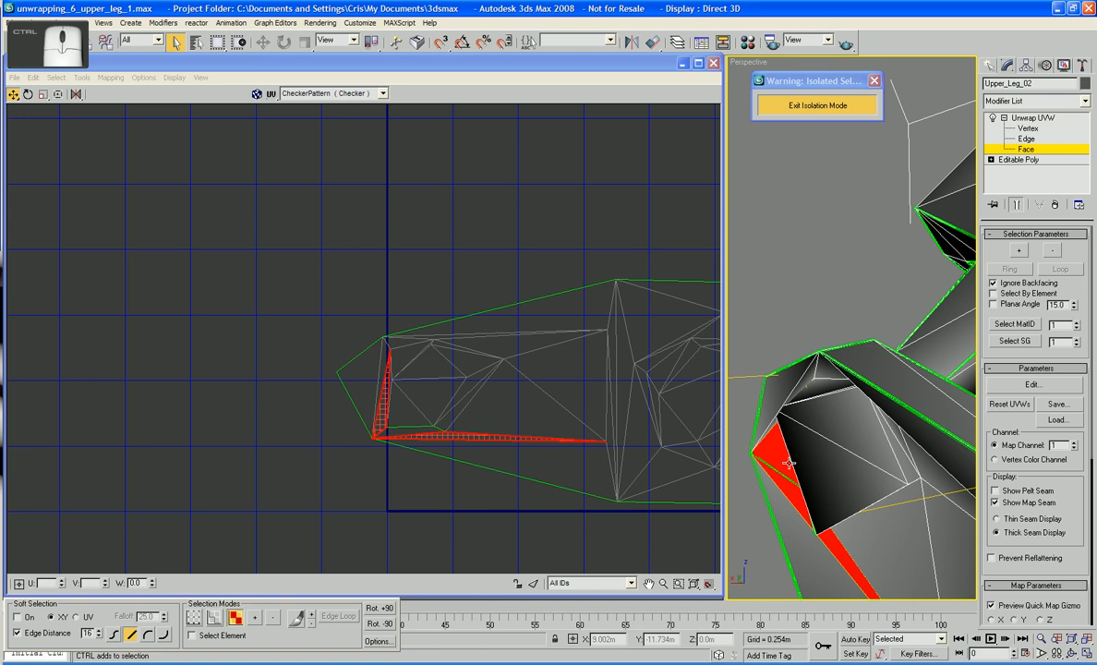
Step: Examine the faces around the thin gap by growing the selection from the inner polygon's lower-left triangle and deselecting faces one by one
left_click(404, 398)
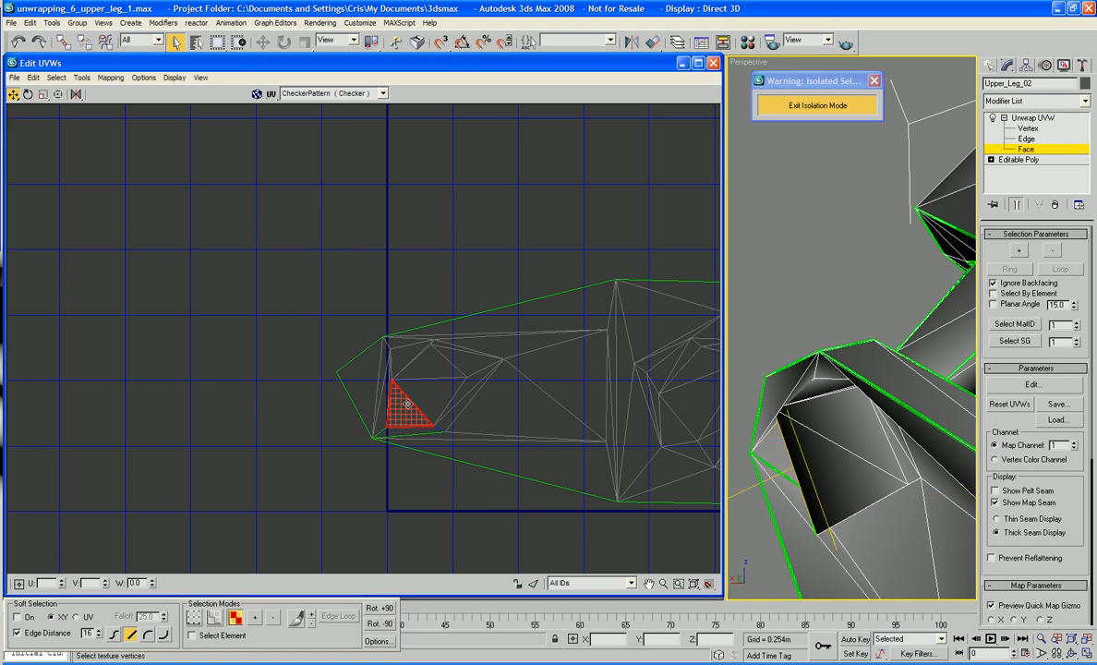
left_click(1021, 253)
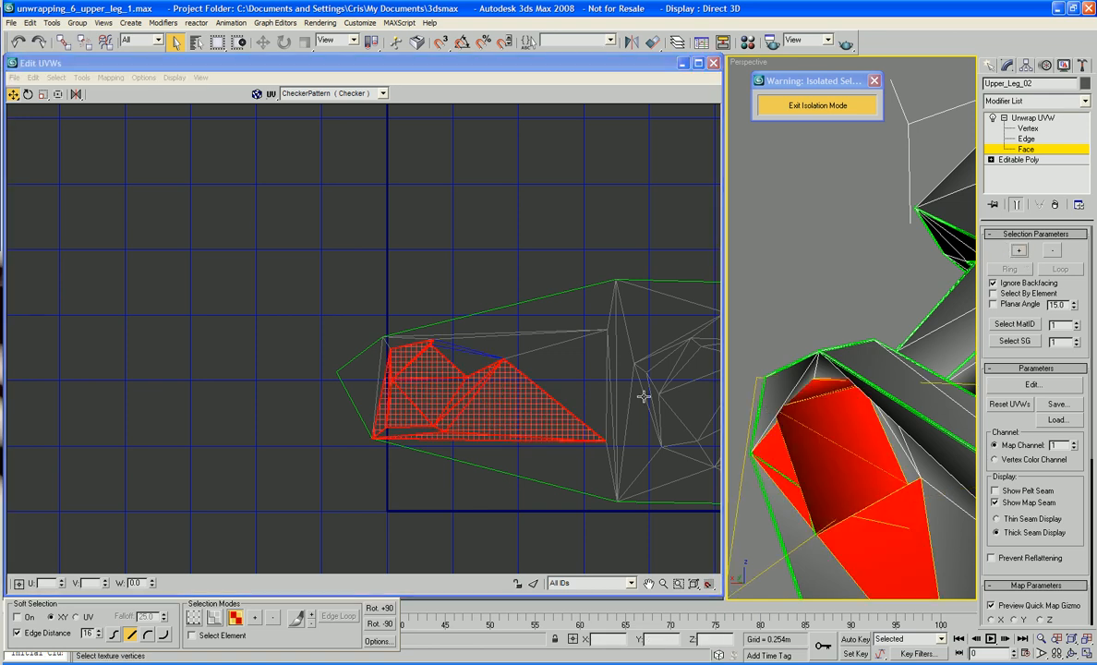
left_click(382, 420, "ctrl")
left_click(403, 408, "ctrl")
left_click(416, 403, "ctrl")
left_click(403, 358, "ctrl")
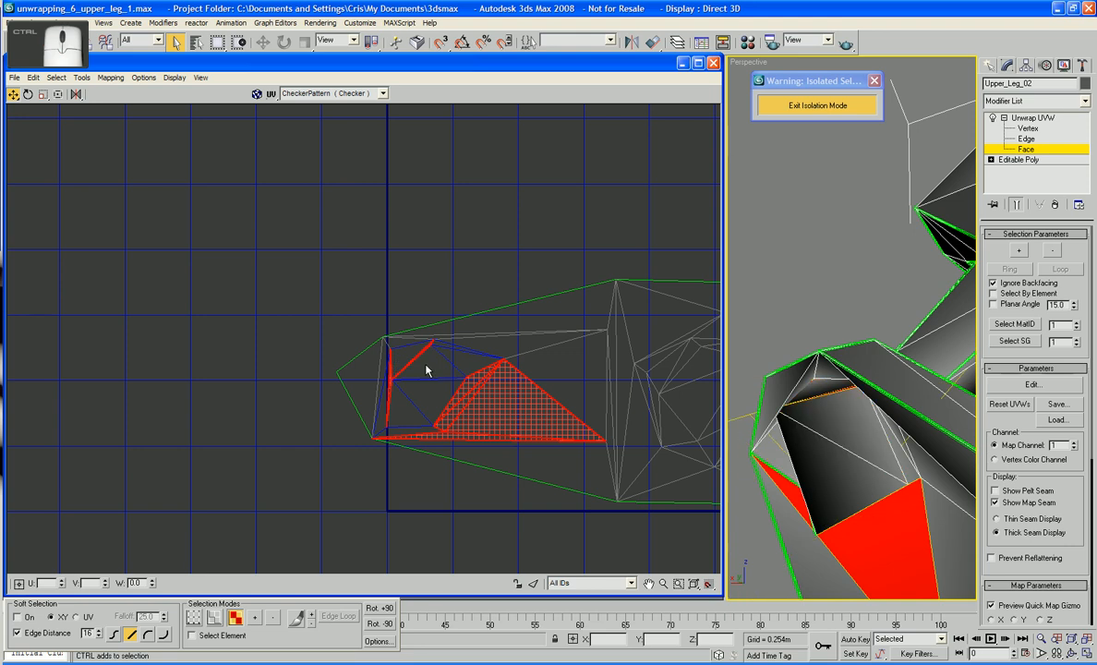
left_click(469, 381, "ctrl")
left_click(470, 393, "ctrl")
left_click(488, 404, "ctrl")
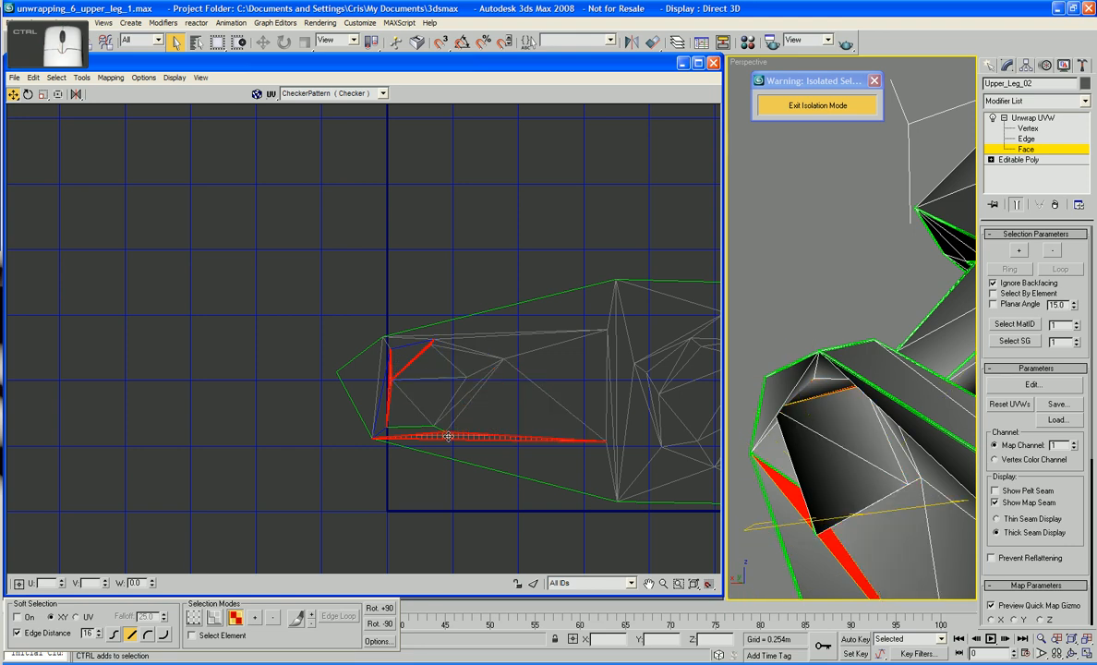
left_click(448, 437, "ctrl")
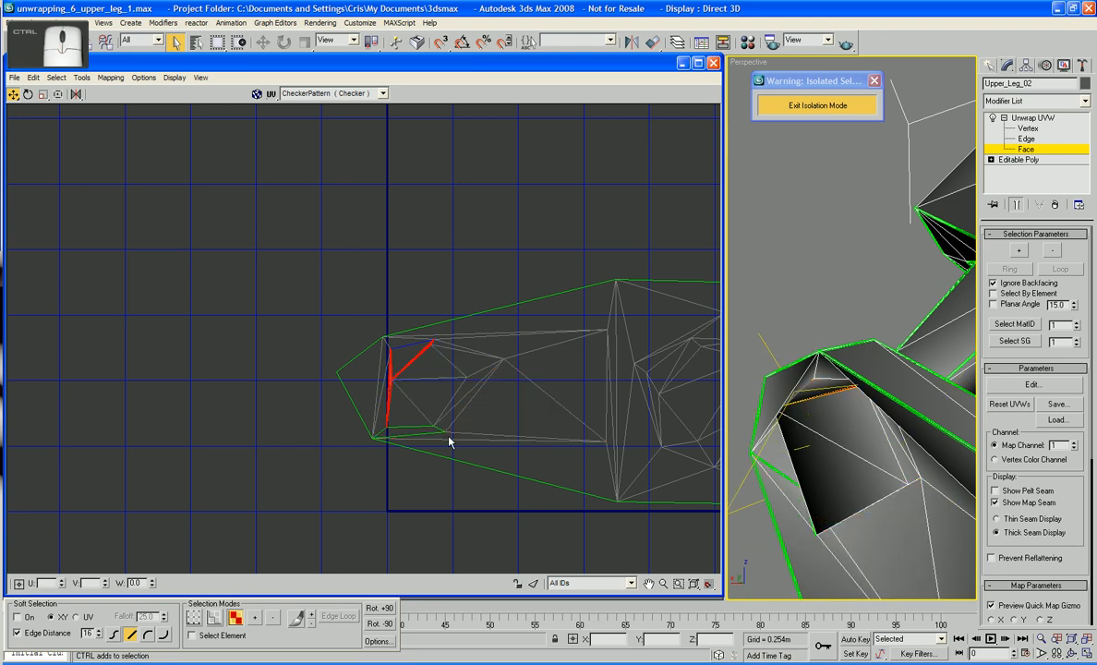
left_click(390, 390, "ctrl")
left_click(409, 367, "ctrl")
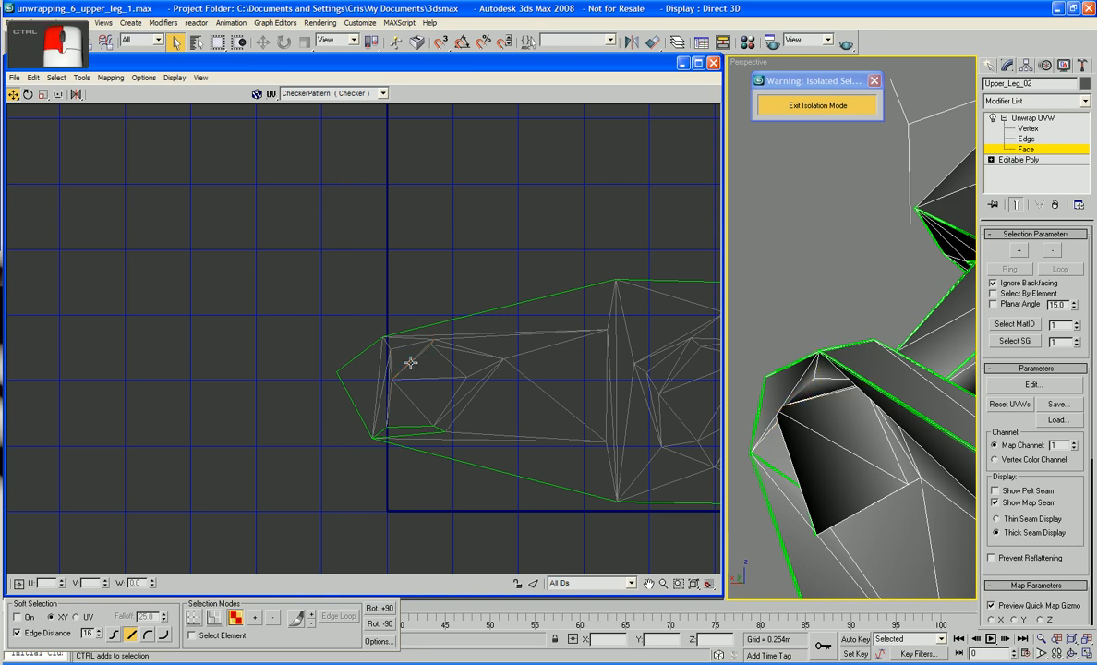
middle_click_drag(452, 429, 479, 393, "alt")
scroll(485, 395, "up", 8)
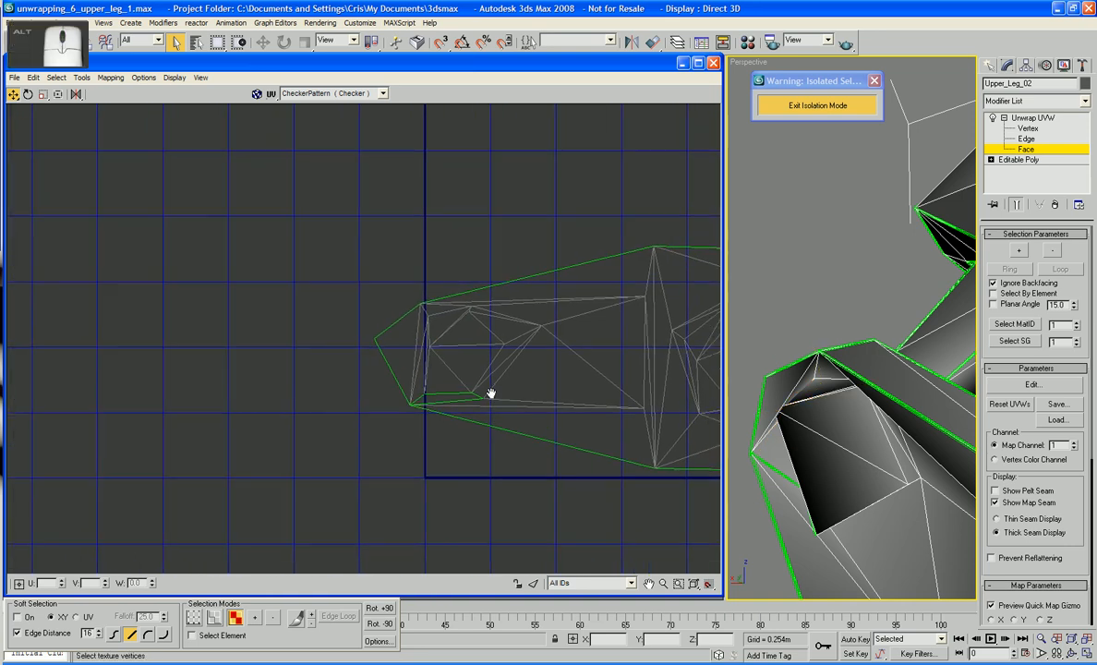
left_click(491, 395)
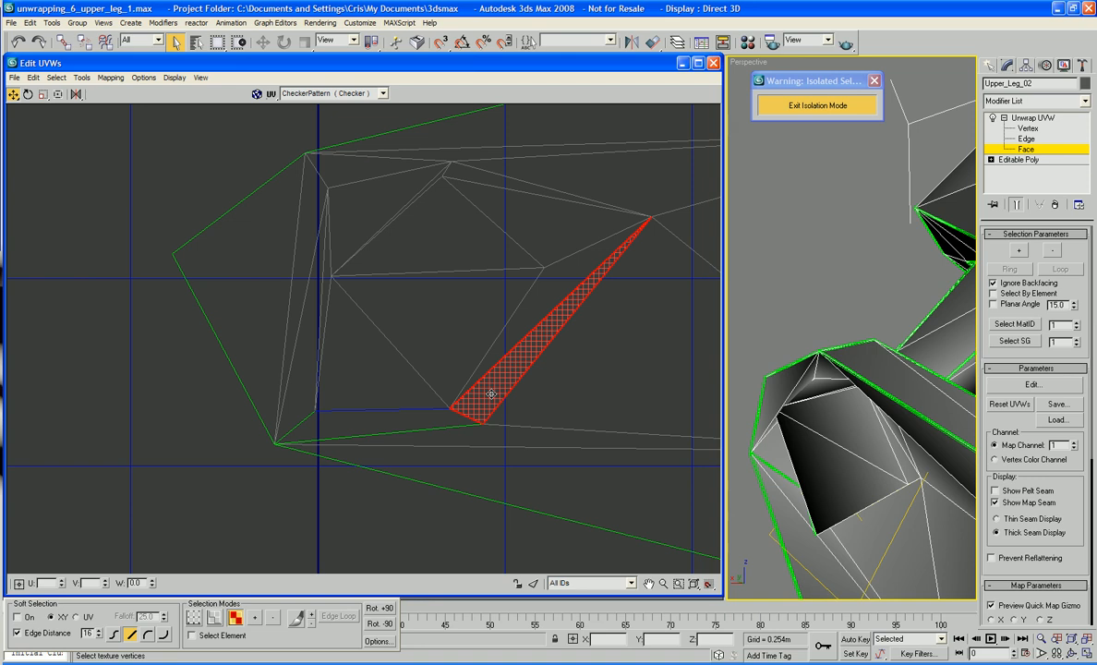
left_click(338, 503)
Step: In vertex mode, reposition the gap's upper-right, right and lower-left corner vertices slightly to open up the gap
right_click(337, 502)
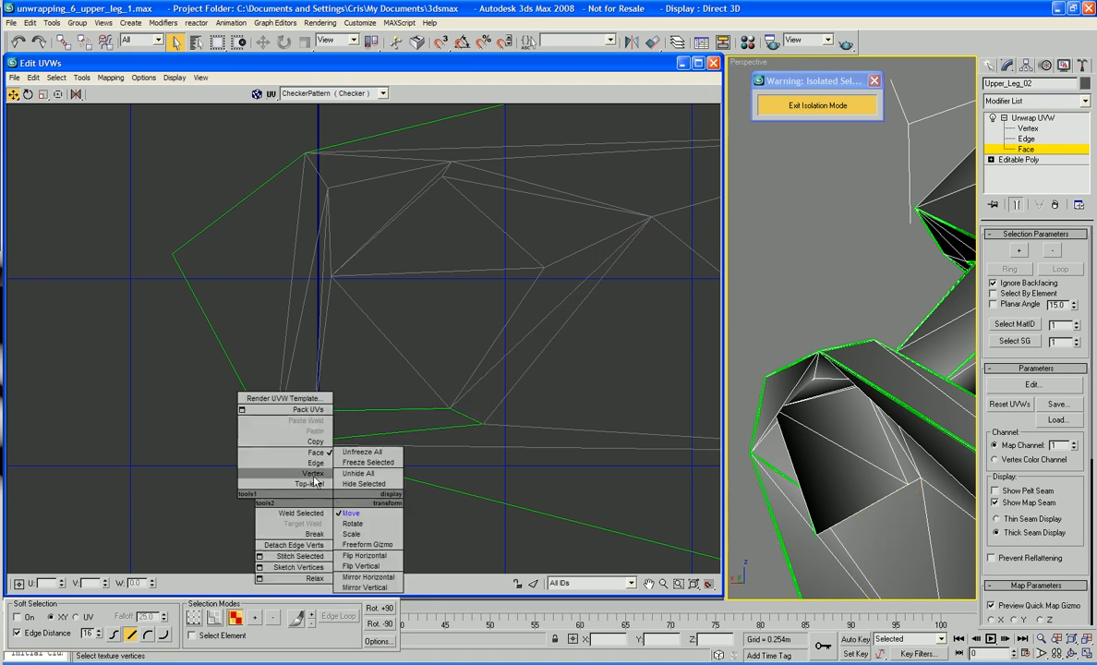
left_click(319, 472)
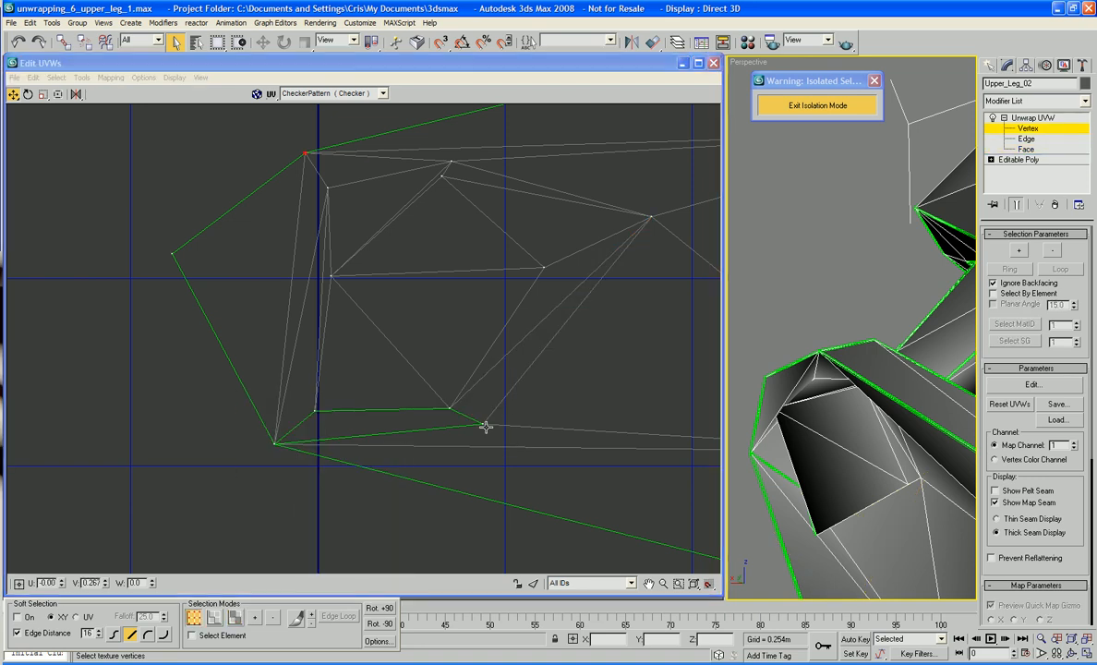
left_click(483, 425)
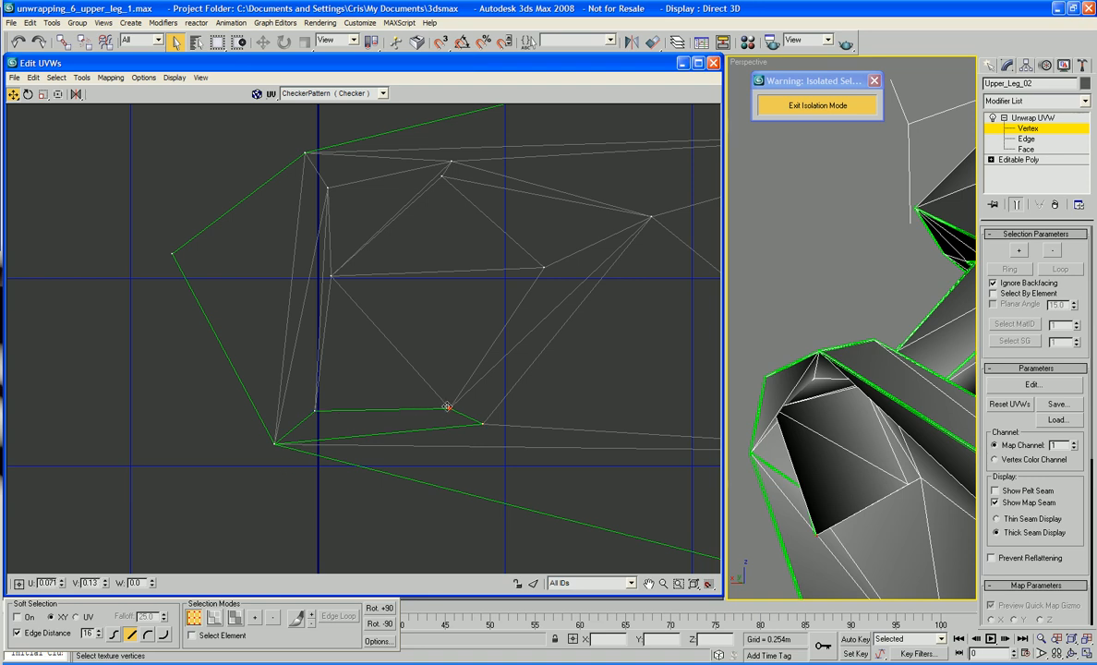
left_click_drag(447, 406, 442, 398)
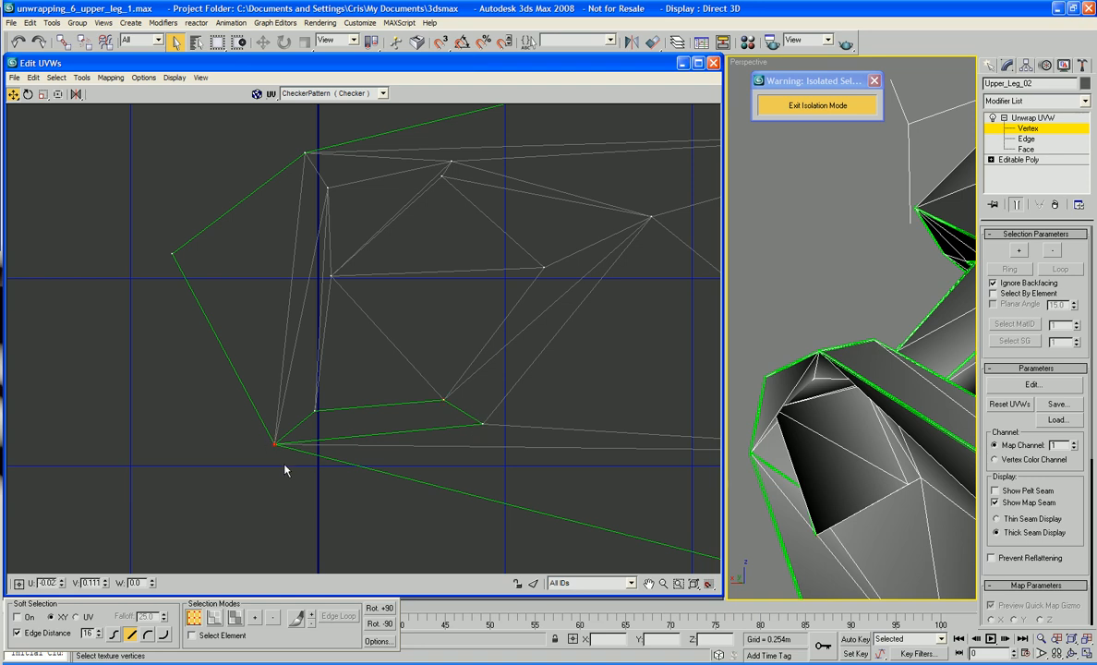
left_click_drag(276, 445, 278, 450)
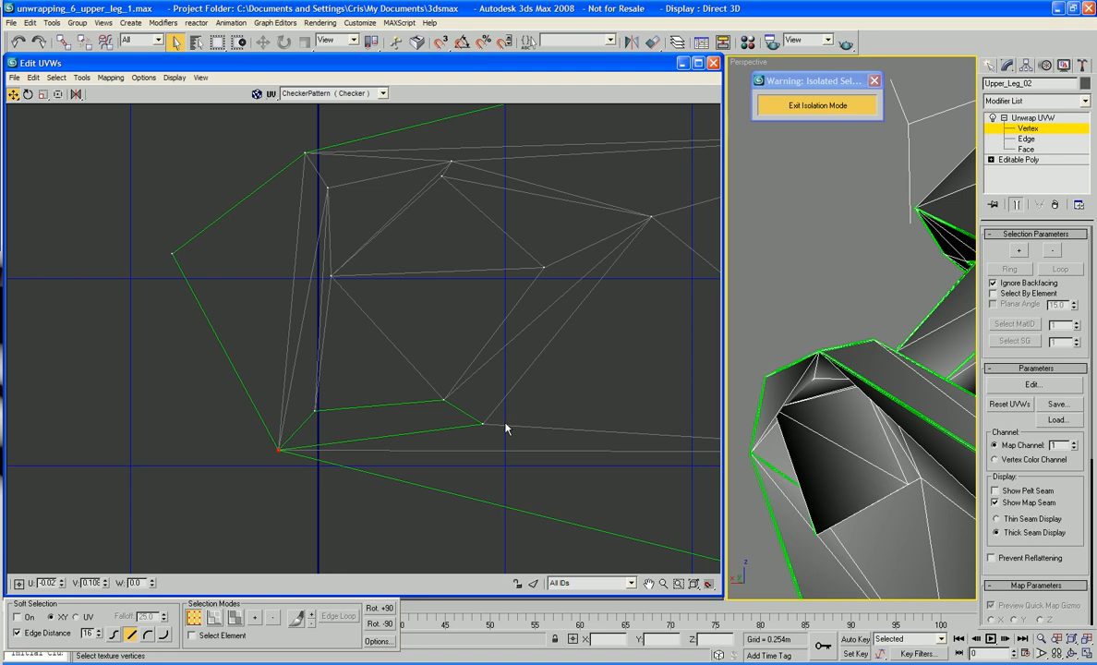
left_click_drag(485, 422, 462, 431)
scroll(403, 434, "down", 2)
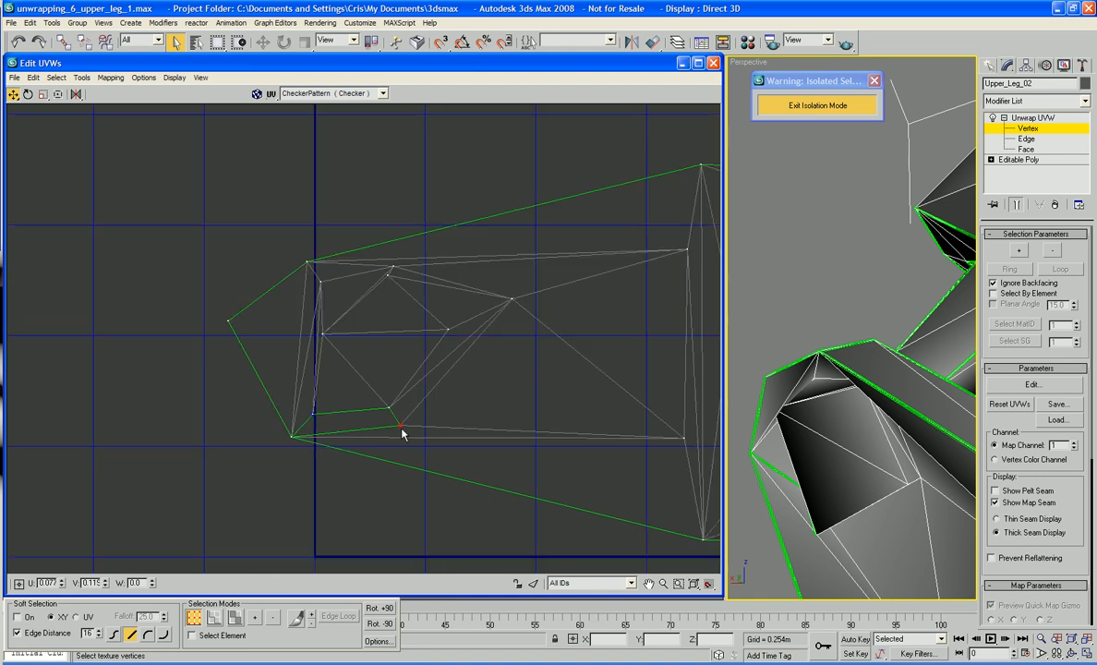
Step: Check in face mode which UV faces border the gap, comparing each one's position on the model
right_click(476, 422)
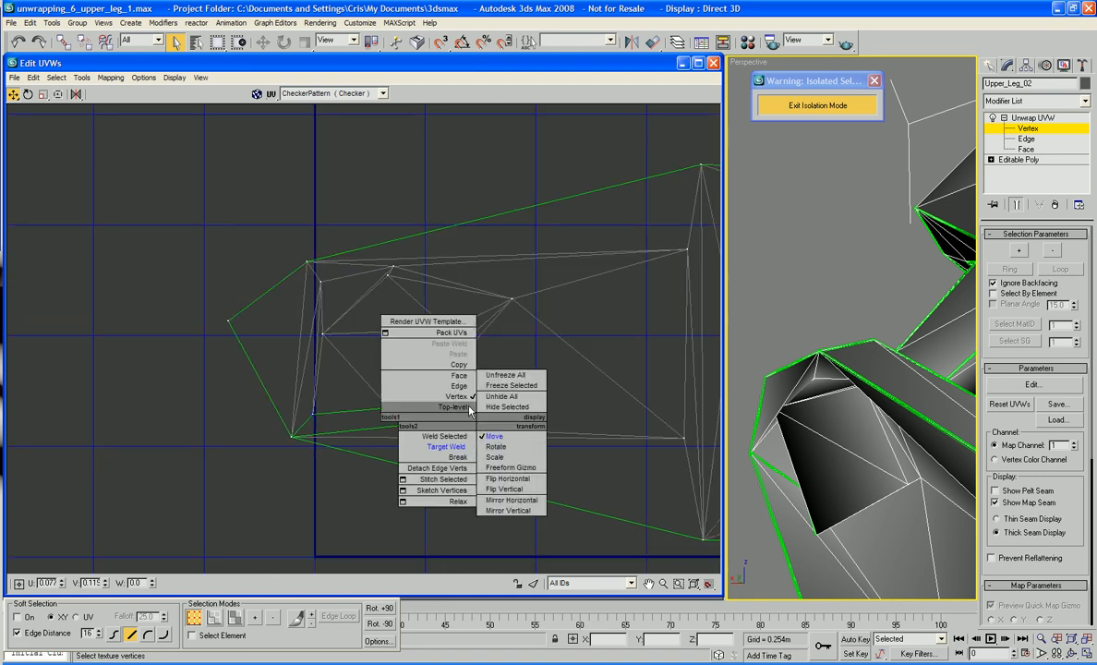
left_click(459, 376)
left_click(480, 379)
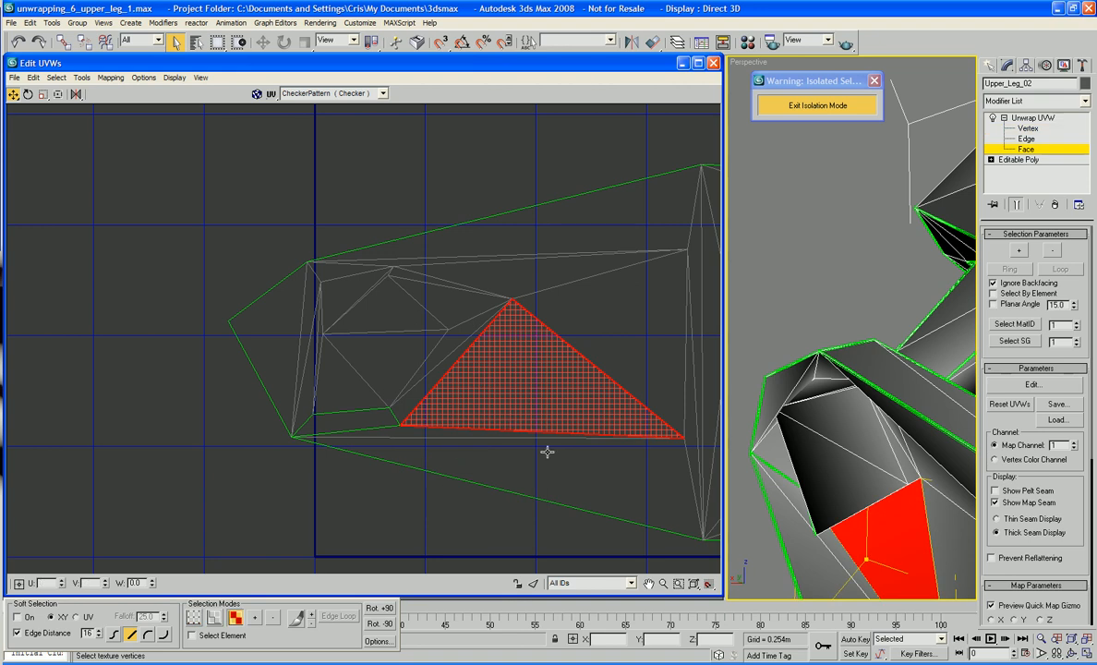
middle_click_drag(546, 450, 544, 440, "alt")
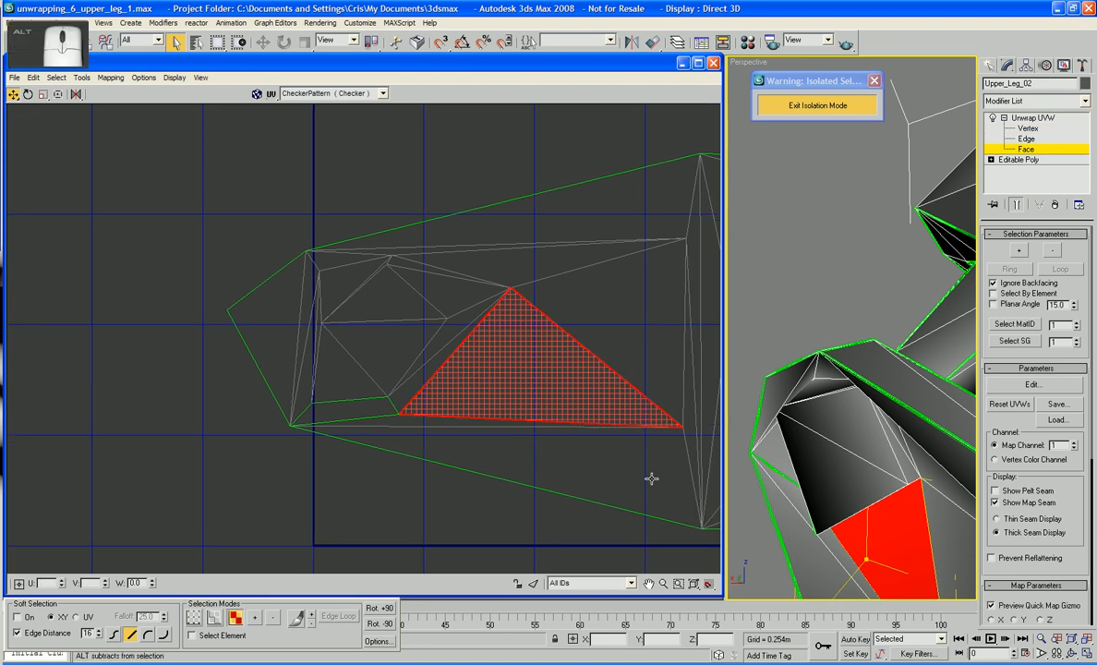
mouse_move(752, 518)
middle_mouse_down("alt")
mouse_move(776, 505)
mouse_move(760, 501)
middle_mouse_up("alt")
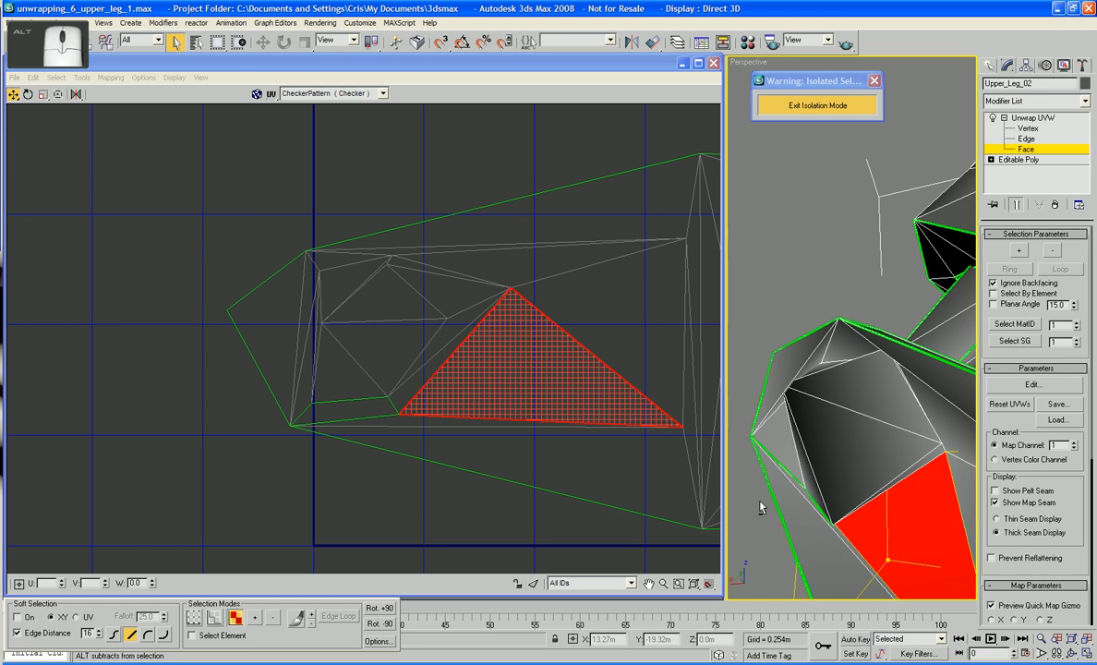
left_click(481, 424)
middle_click_drag(449, 409, 452, 421, "alt")
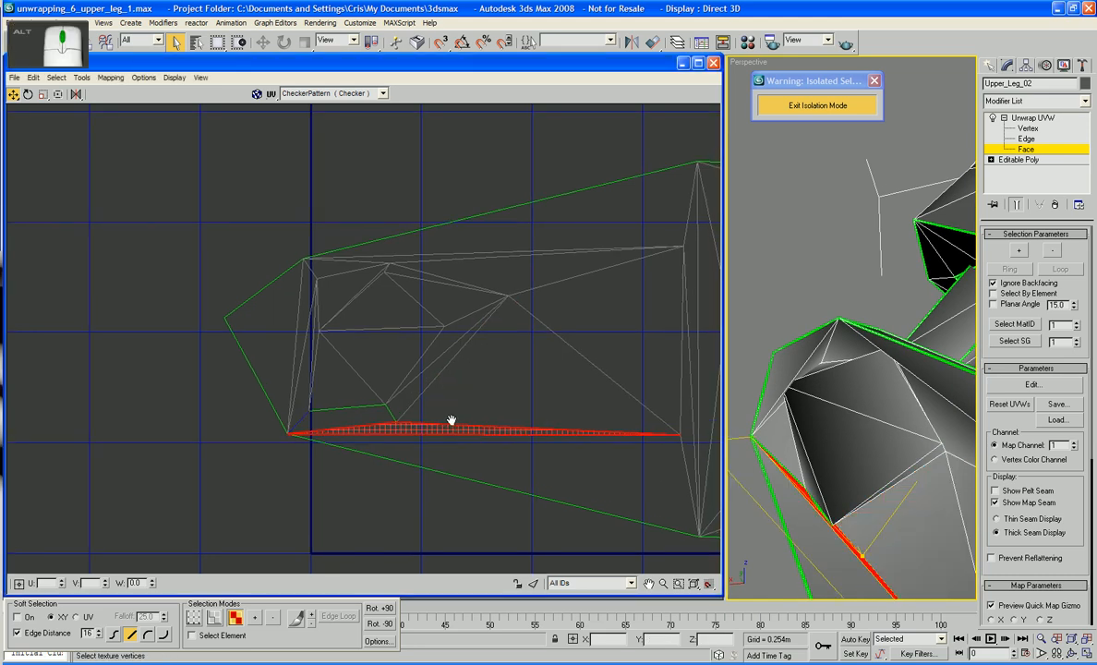
left_click(300, 415)
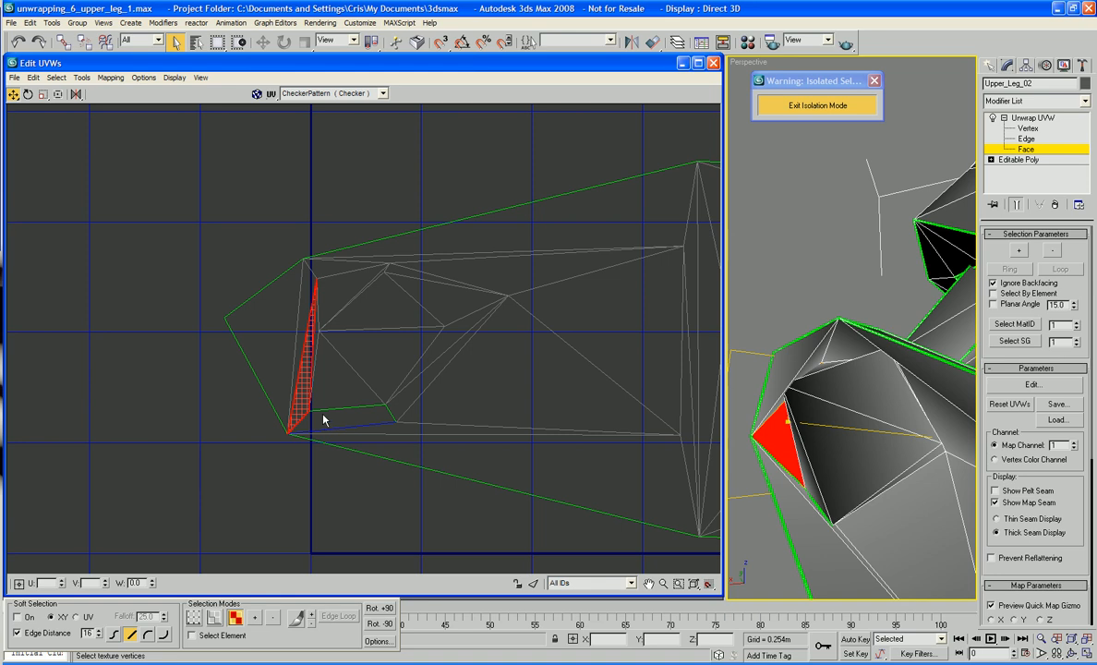
middle_click_drag(321, 421, 324, 411)
left_click(328, 397)
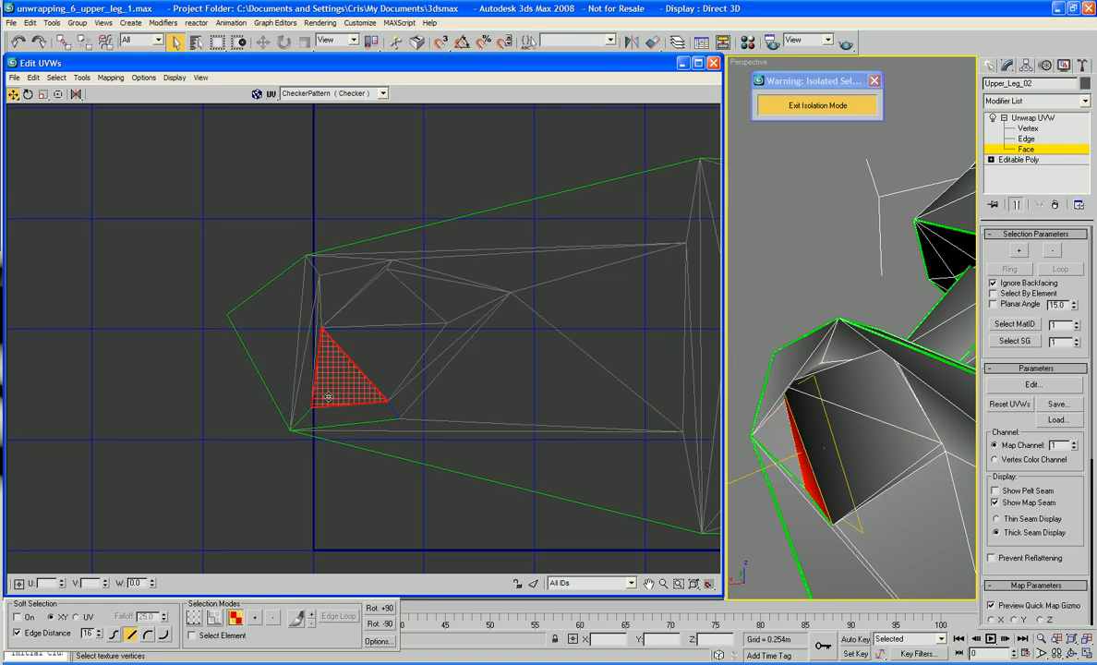
left_click(309, 397)
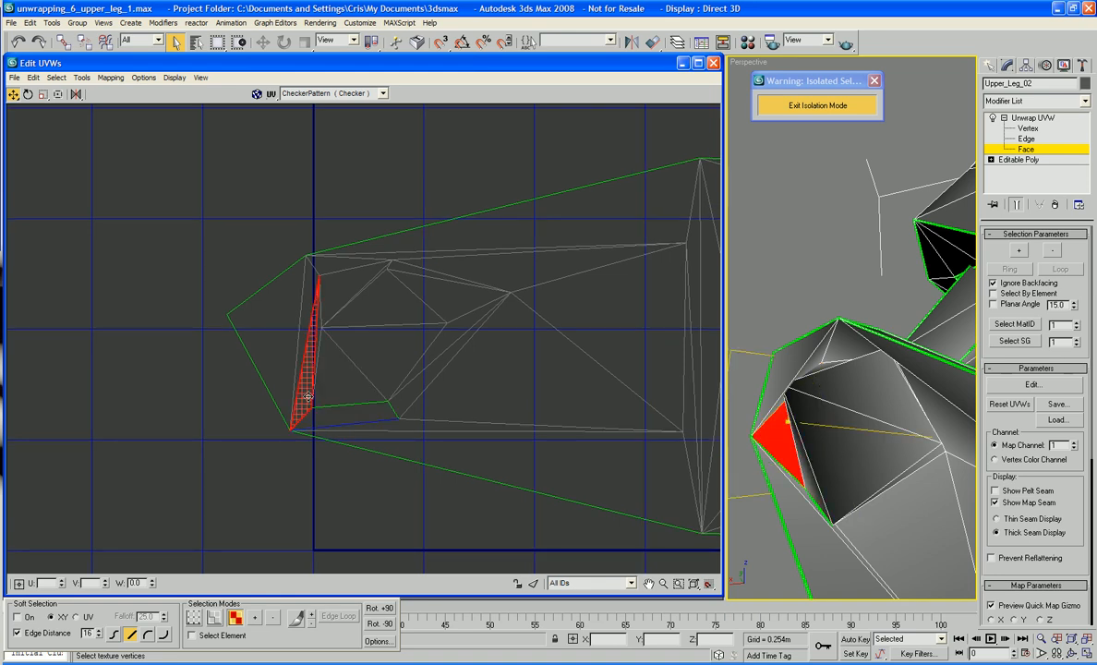
middle_click_drag(368, 399, 368, 408)
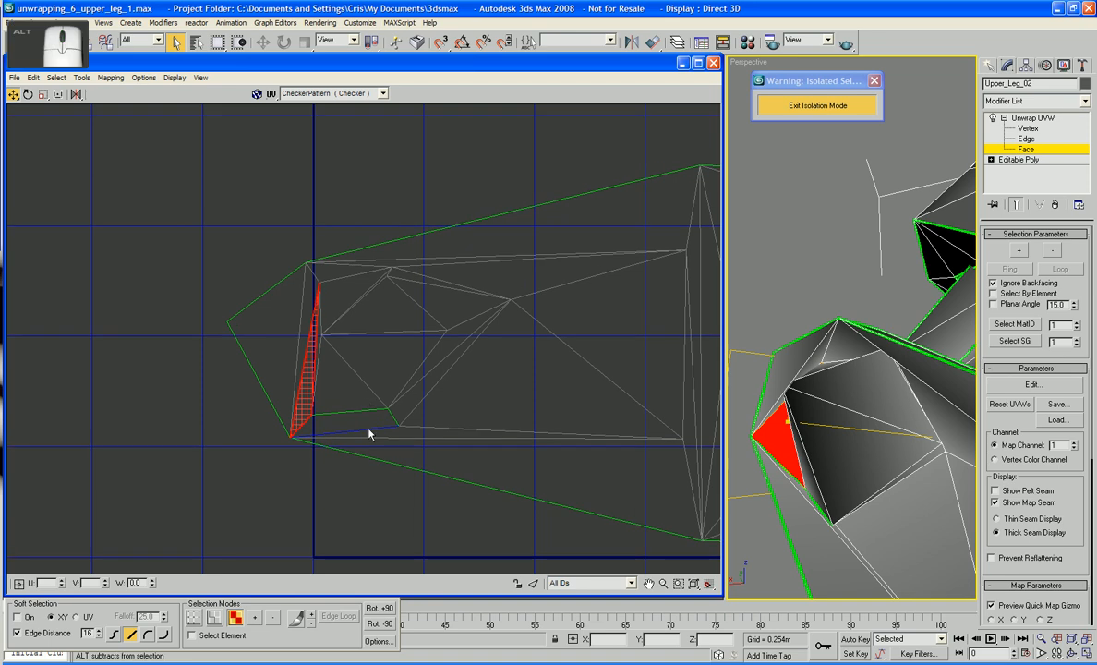
left_click(371, 407)
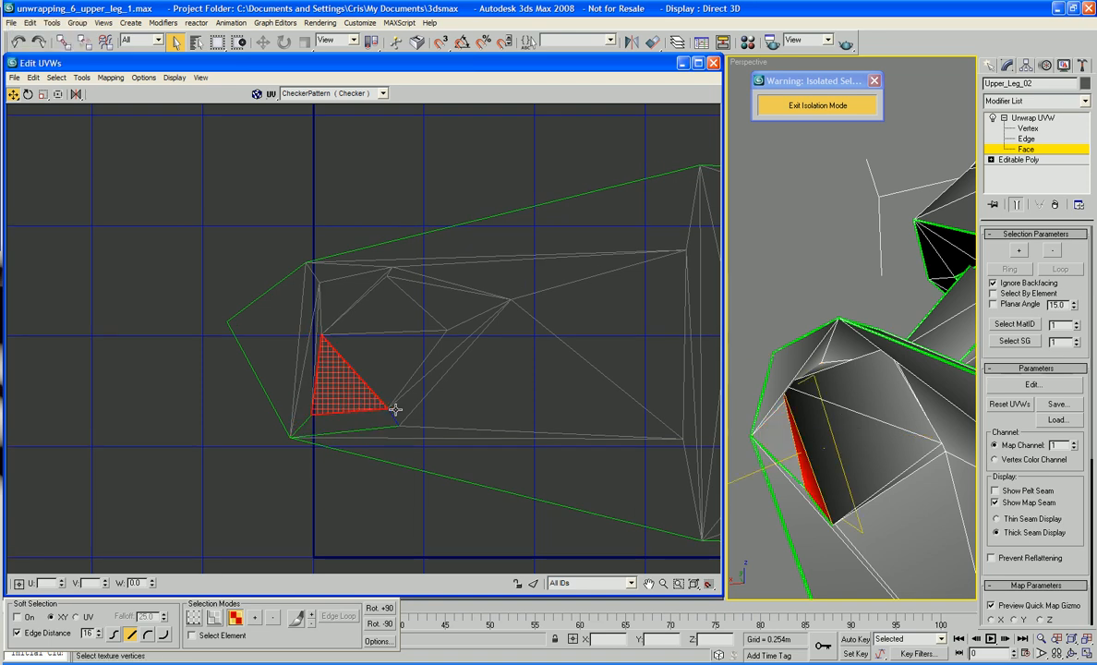
left_click(395, 409)
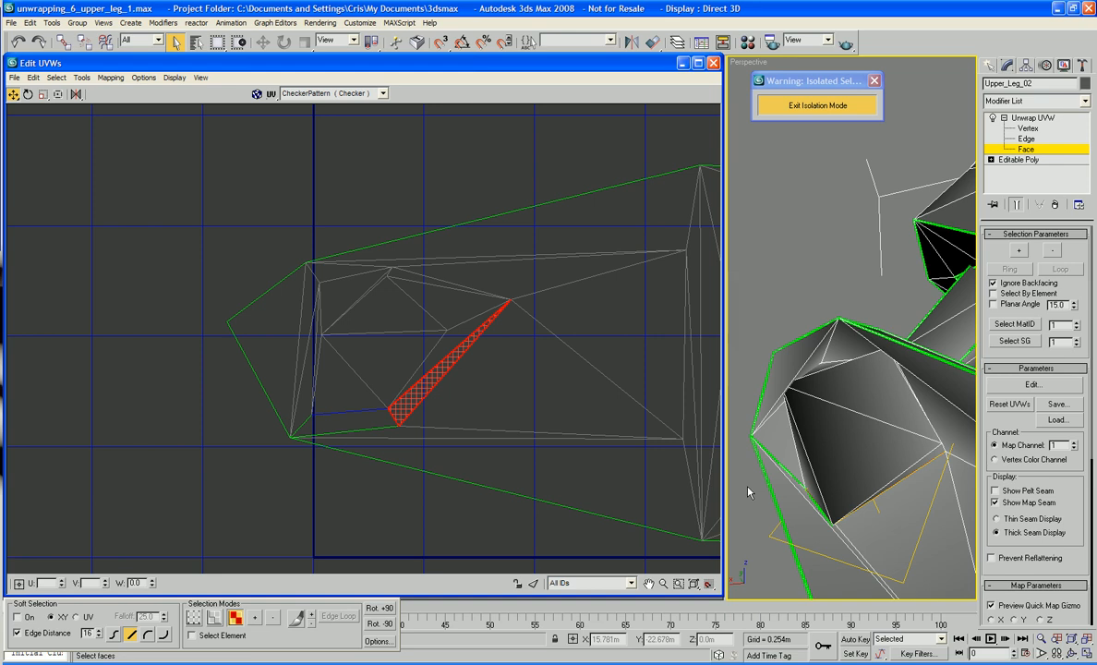
Step: Rotate the model and select the faces beside the seam to trace the long lower strip and slanted left face in the UV layout
mouse_move(813, 485)
middle_mouse_down("alt")
mouse_move(786, 466)
mouse_move(802, 472)
mouse_move(795, 491)
middle_mouse_up("alt")
left_click(803, 479)
left_click(792, 489)
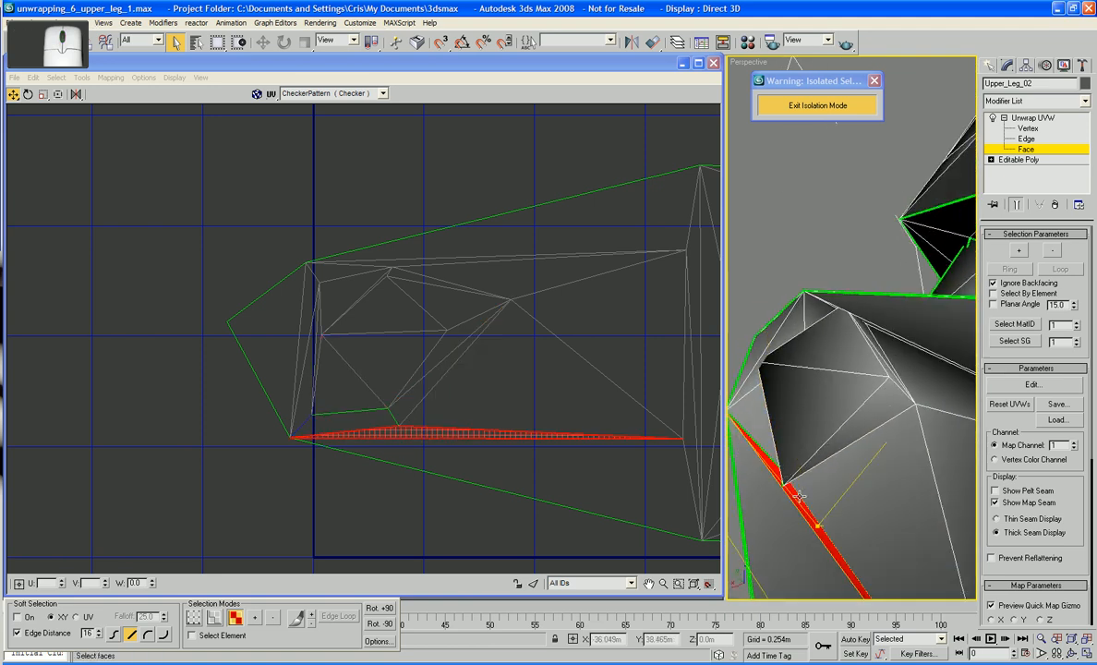
left_click(752, 428)
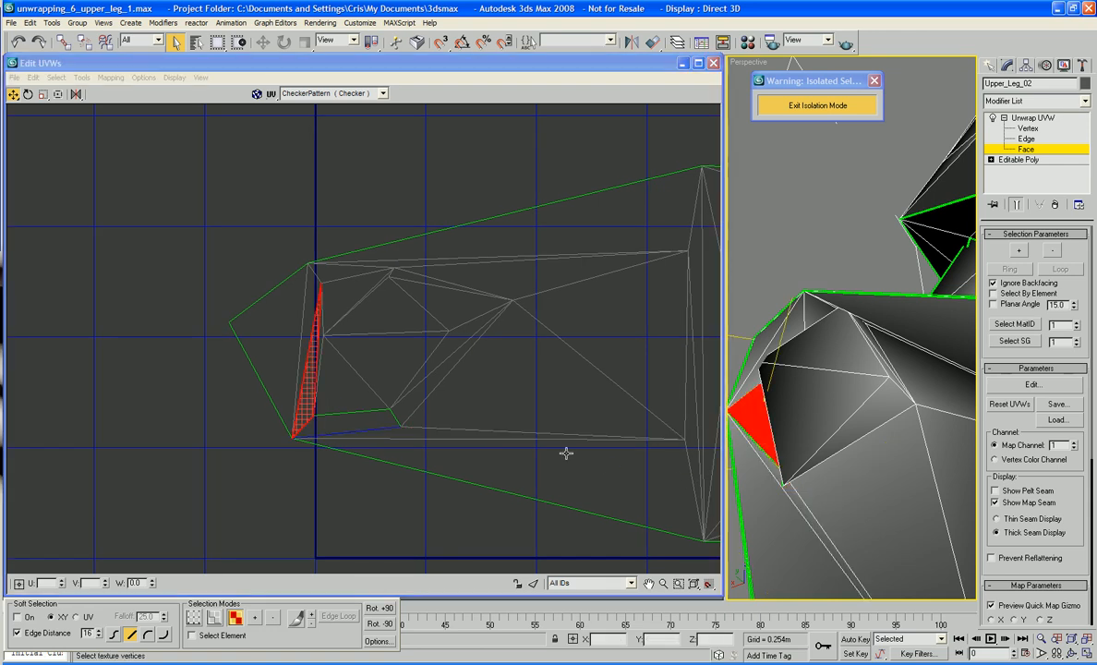
mouse_move(542, 455)
middle_mouse_down()
mouse_move(586, 459)
mouse_move(551, 404)
mouse_move(548, 433)
middle_mouse_up()
middle_click_drag(497, 370, 497, 386, "alt")
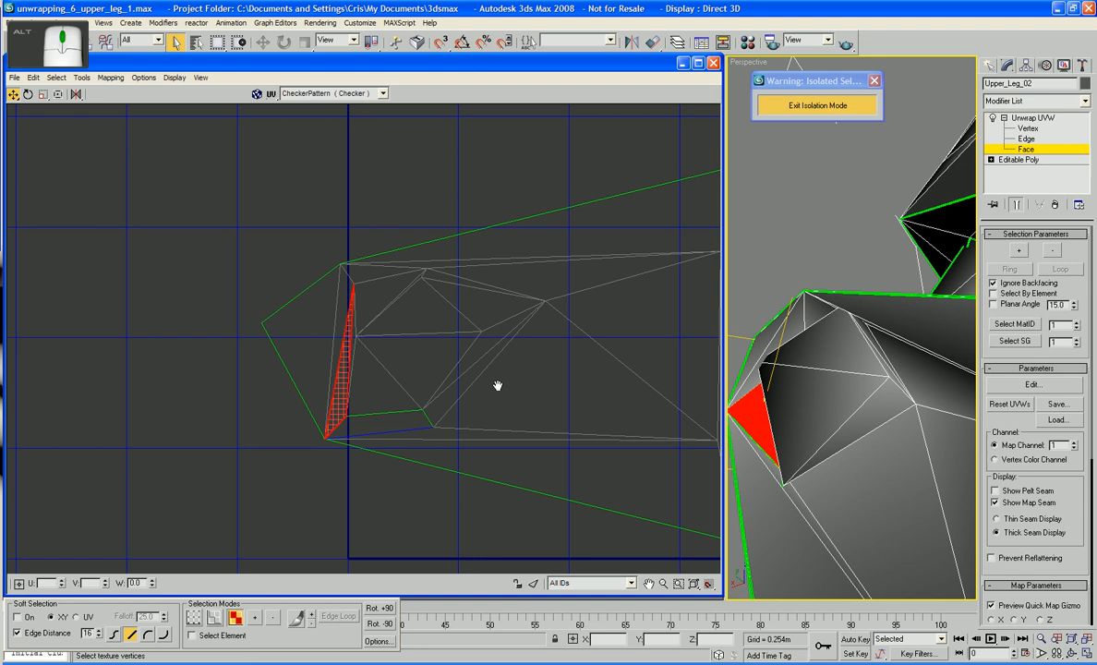
left_click(368, 480)
left_click(381, 438)
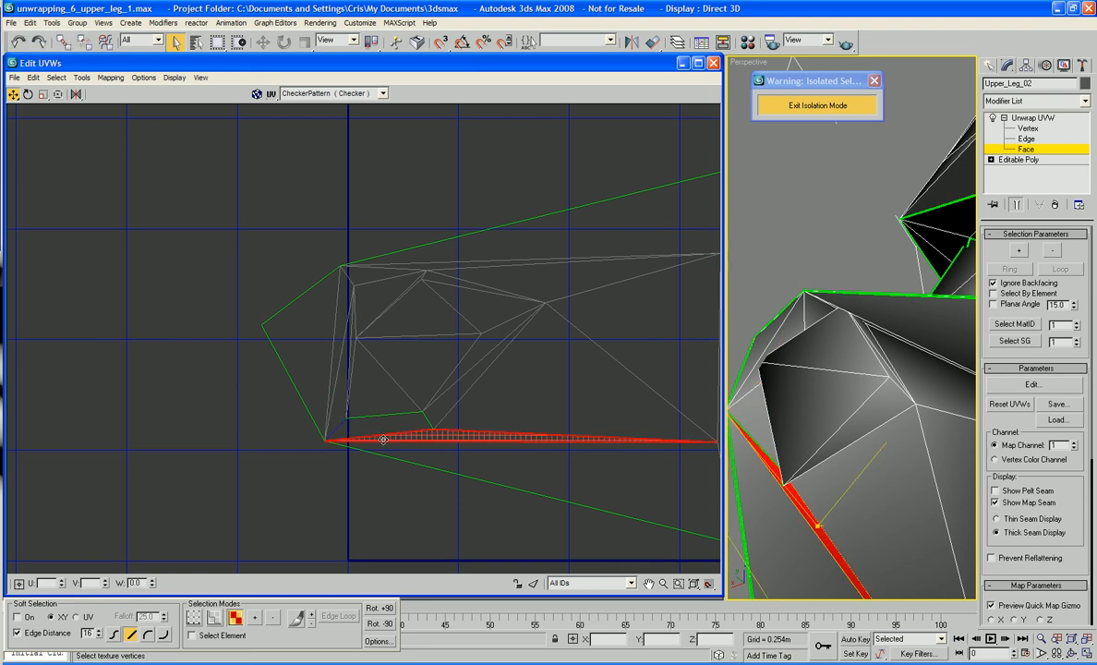
middle_click_drag(399, 450, 358, 428)
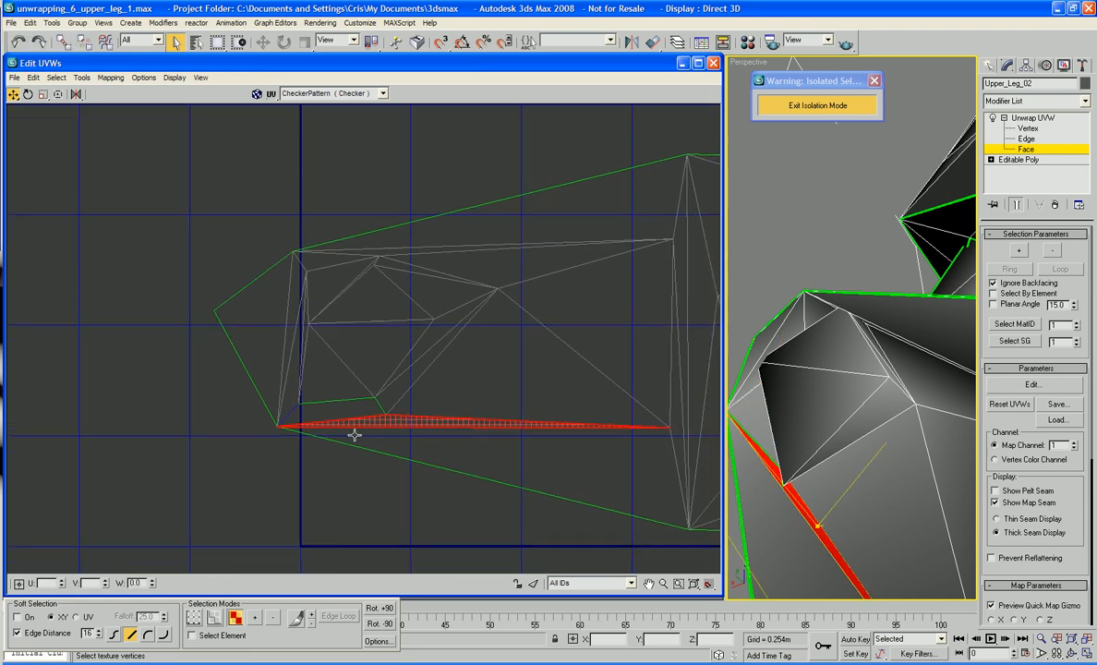
left_click(296, 483)
Step: Break the sliver face at the gap's right end off the shell and scale it down slightly, finishing in vertex selection
left_click(389, 401)
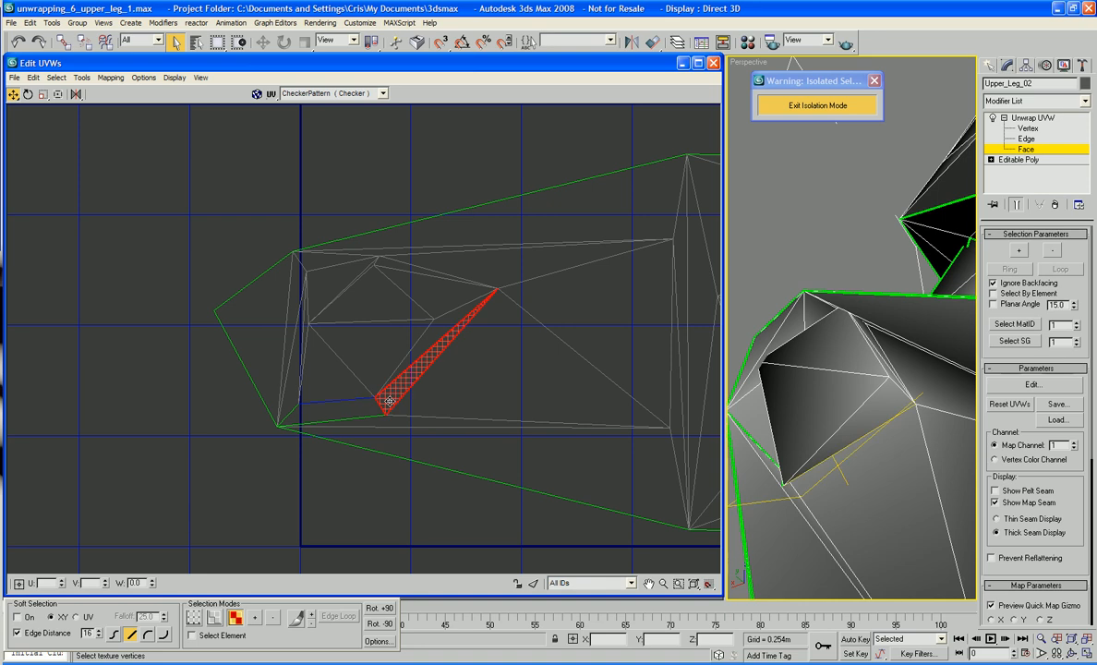
middle_click_drag(741, 436, 735, 494, "alt")
right_click(405, 382)
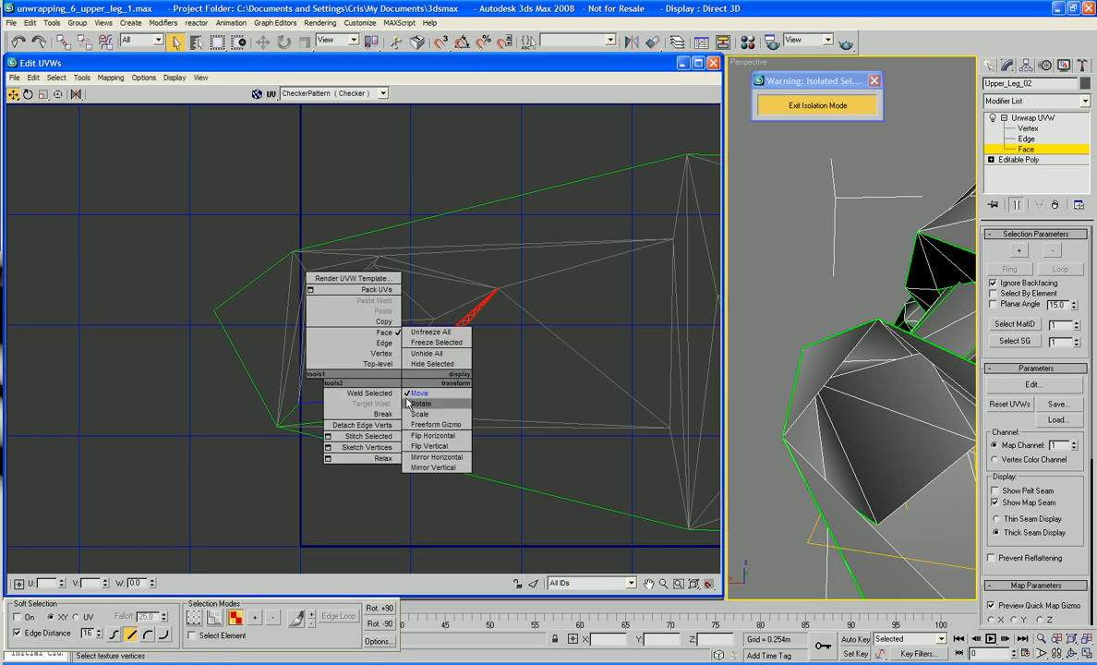
left_click(389, 415)
right_click(388, 403)
left_click(402, 434)
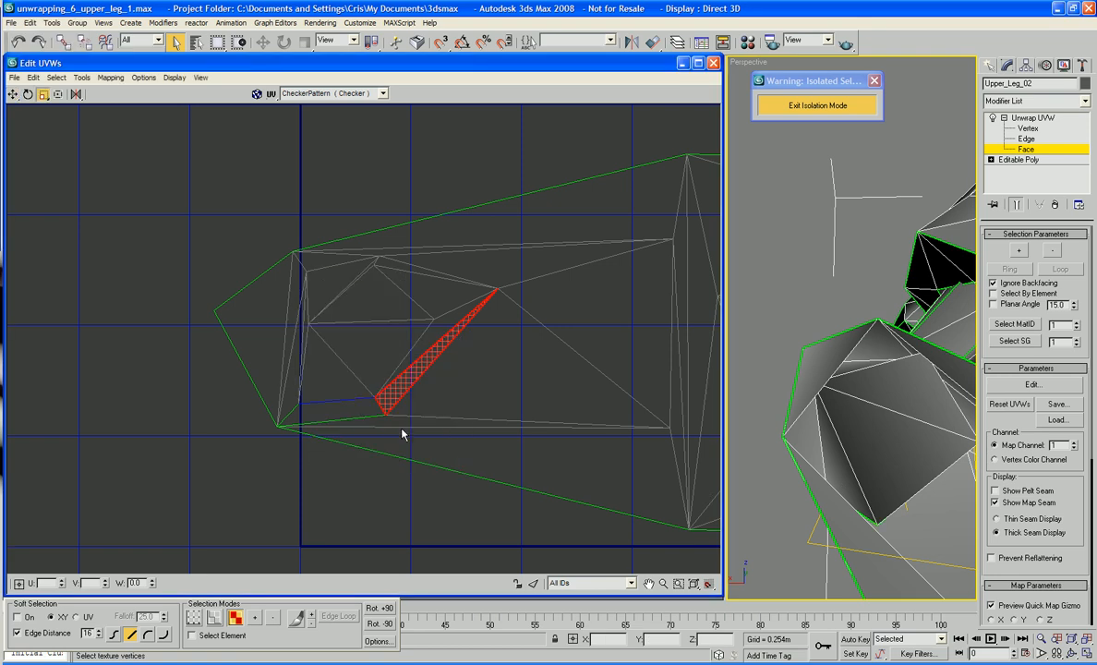
left_click_drag(400, 392, 400, 401)
right_click(403, 388)
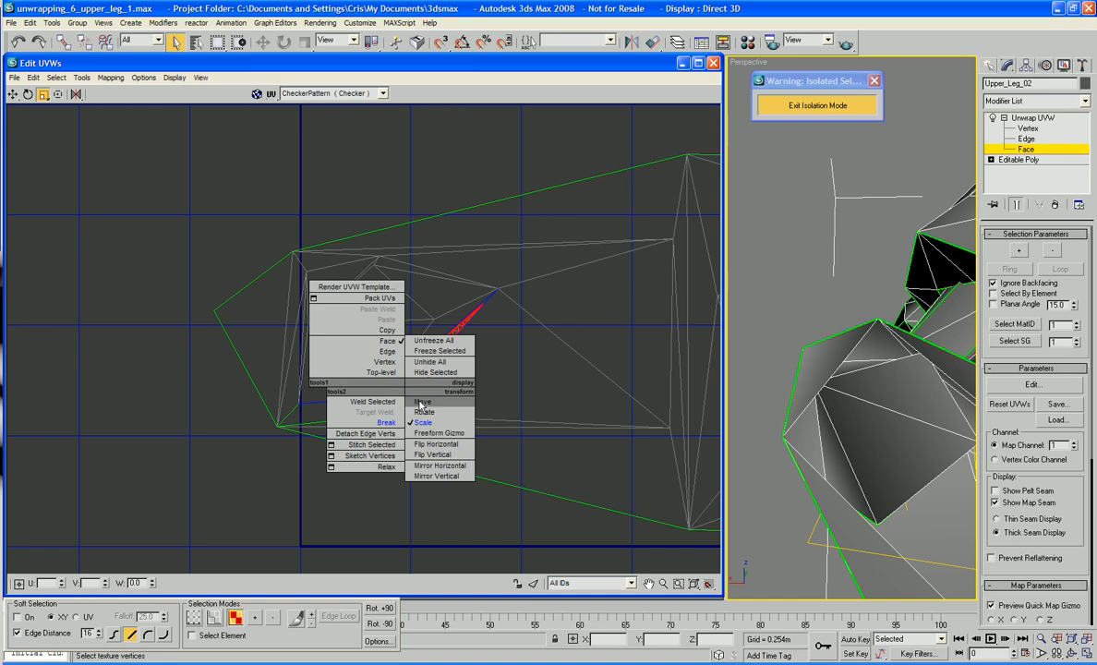
left_click(387, 362)
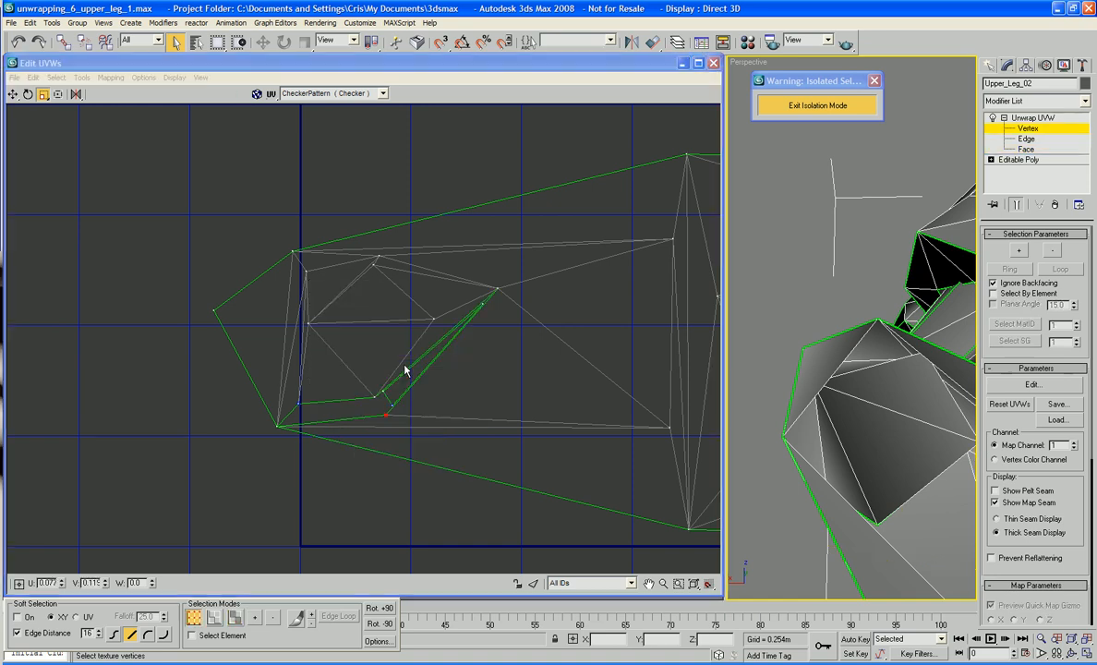
Step: Target-weld the gap's loose vertices to the shell at its right tip and lower-left corner, and move the merged right vertex down and outward
right_click(464, 371)
left_click(436, 397)
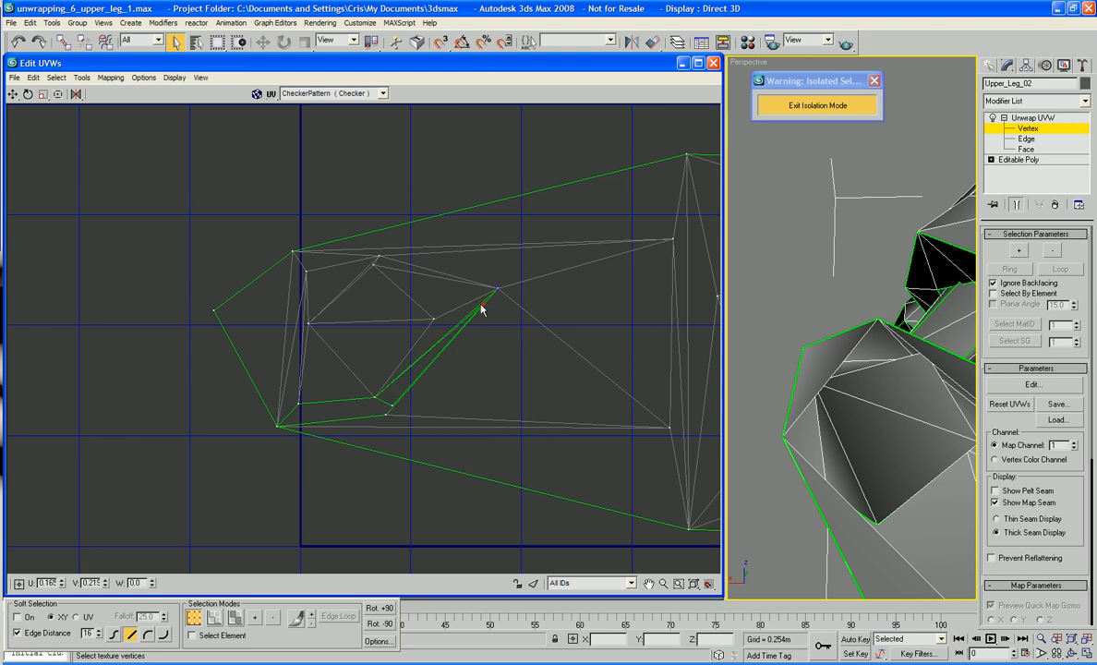
left_click_drag(482, 307, 497, 288)
left_click(392, 407)
middle_click_drag(440, 407, 452, 400)
left_click_drag(408, 403, 318, 410)
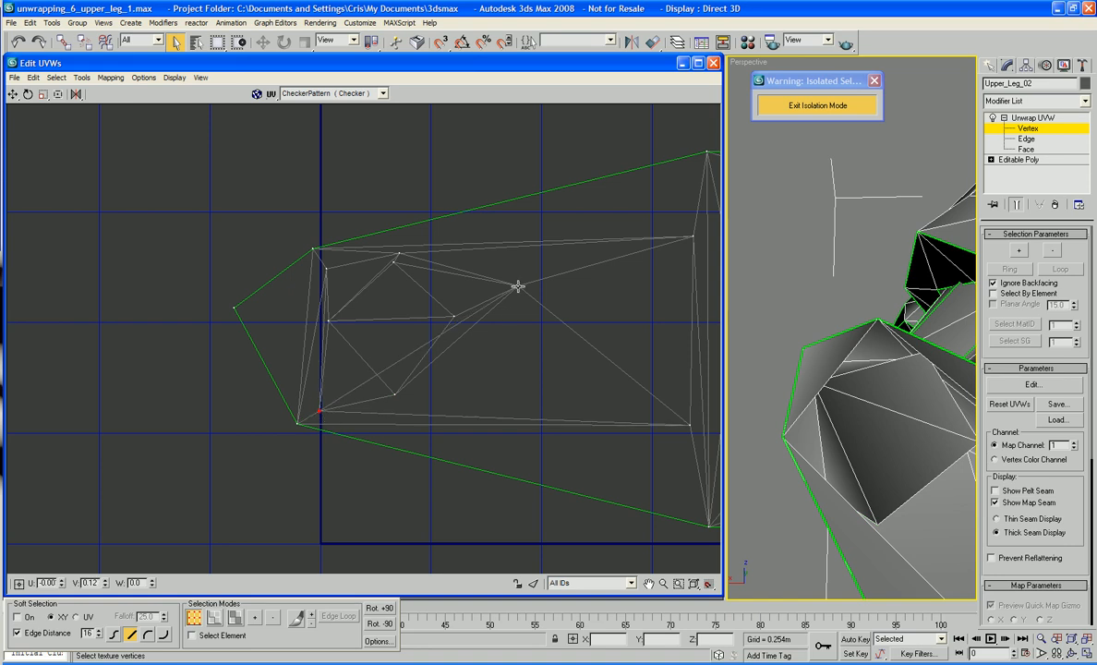
left_click_drag(517, 285, 575, 366)
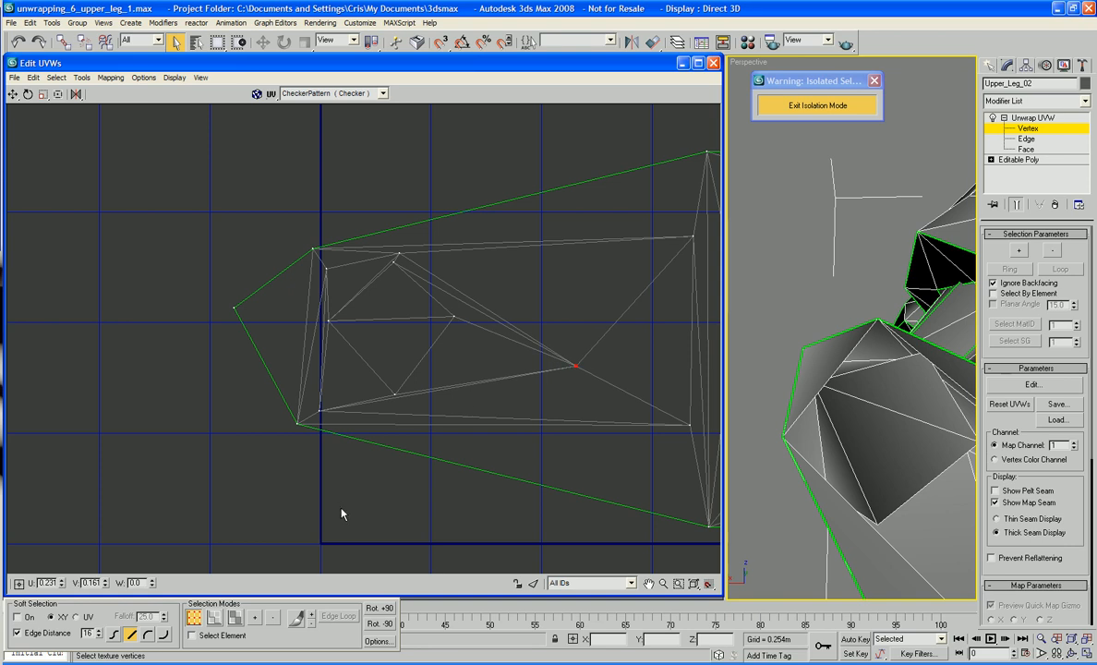
Step: Select all faces of the elongated main shell and scale it down to roughly a third of its size
scroll(369, 499, "down", 5)
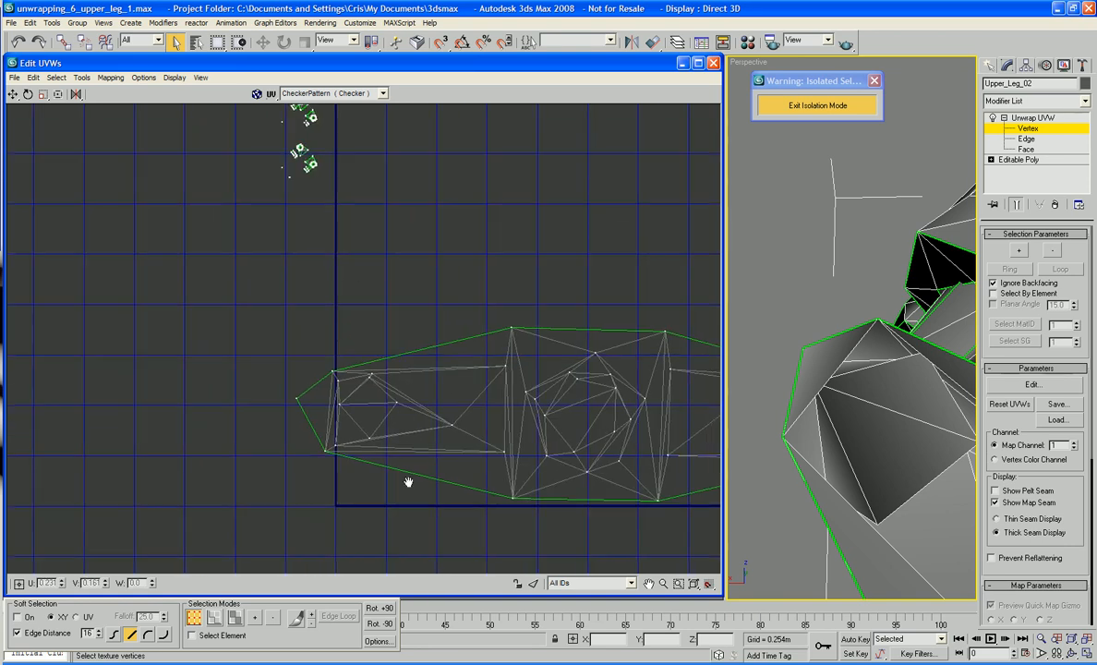
middle_click_drag(408, 482, 407, 481)
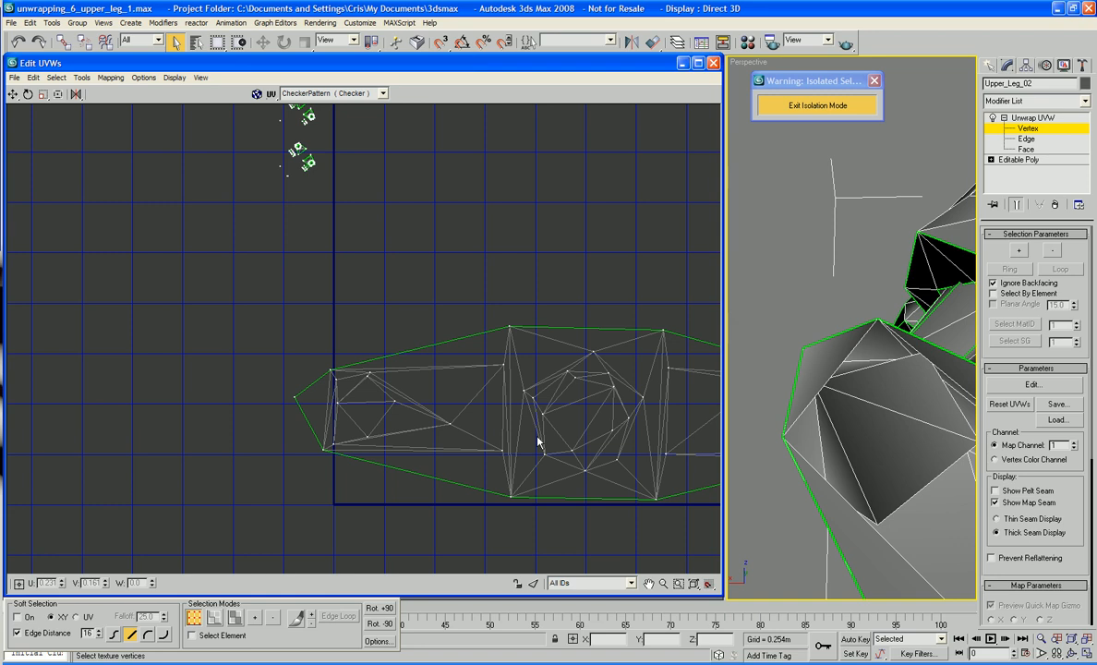
scroll(522, 304, "down", 4)
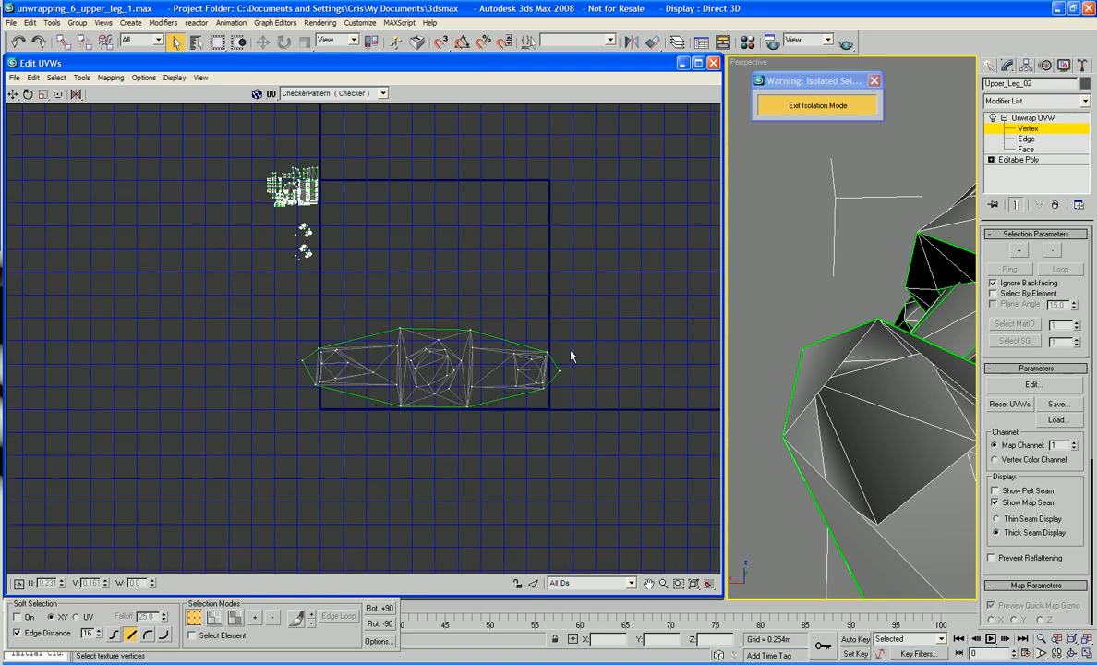
left_click_drag(532, 351, 236, 439)
key("r")
left_click_drag(596, 410, 595, 441)
middle_click_drag(472, 364, 517, 426)
right_click(515, 425)
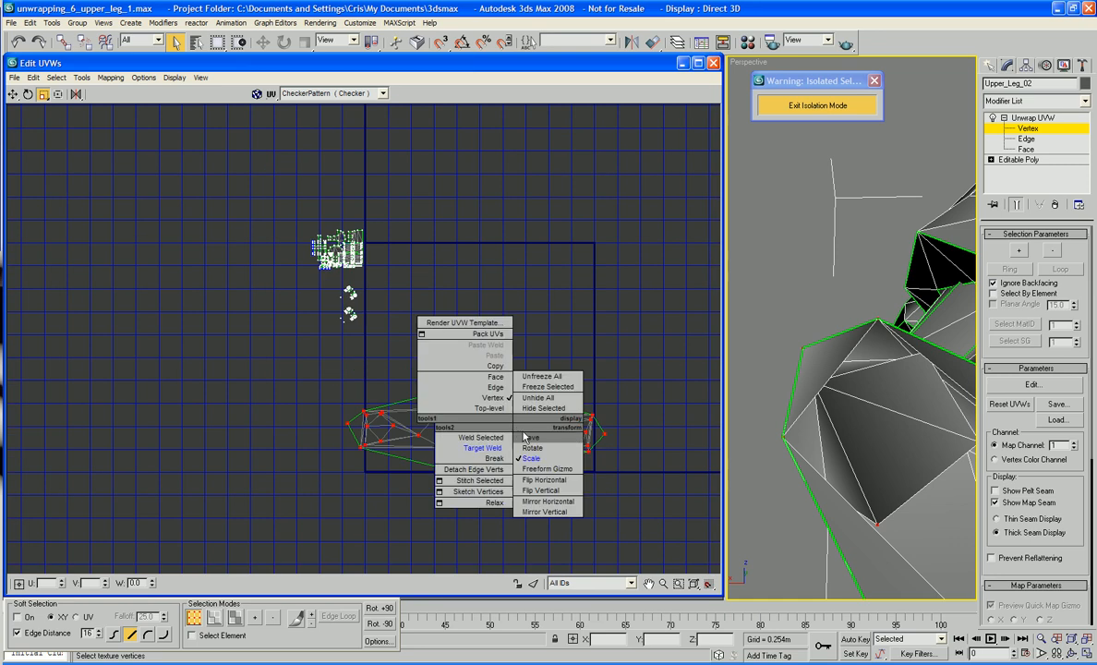
left_click(496, 376)
left_click_drag(642, 377, 262, 518)
right_click(384, 439)
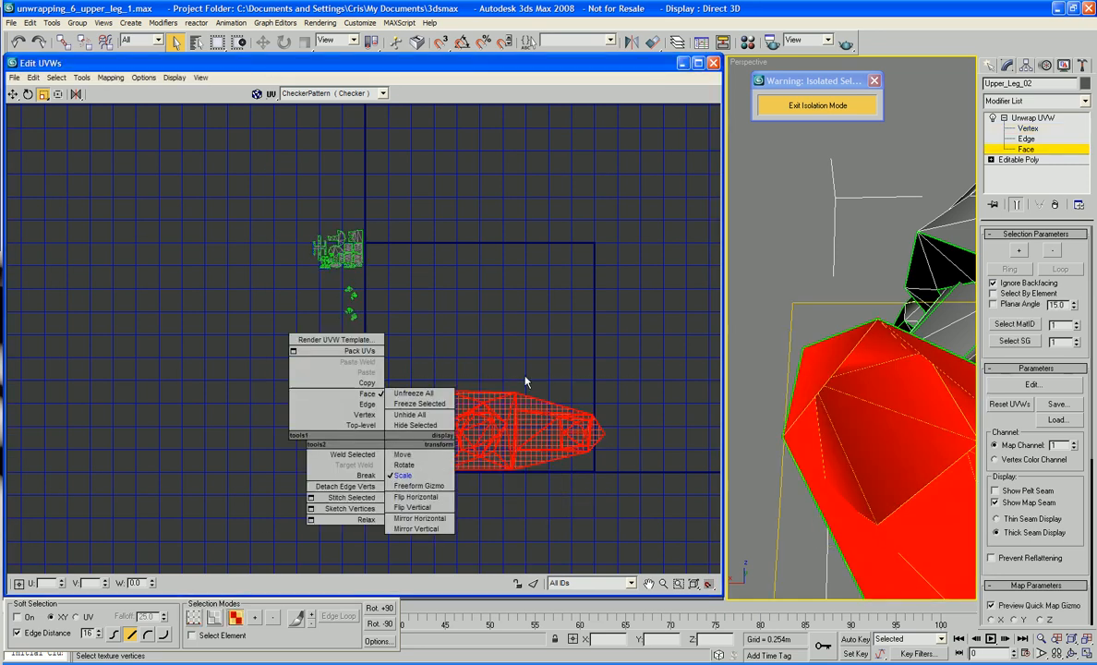
left_click_drag(470, 418, 512, 555)
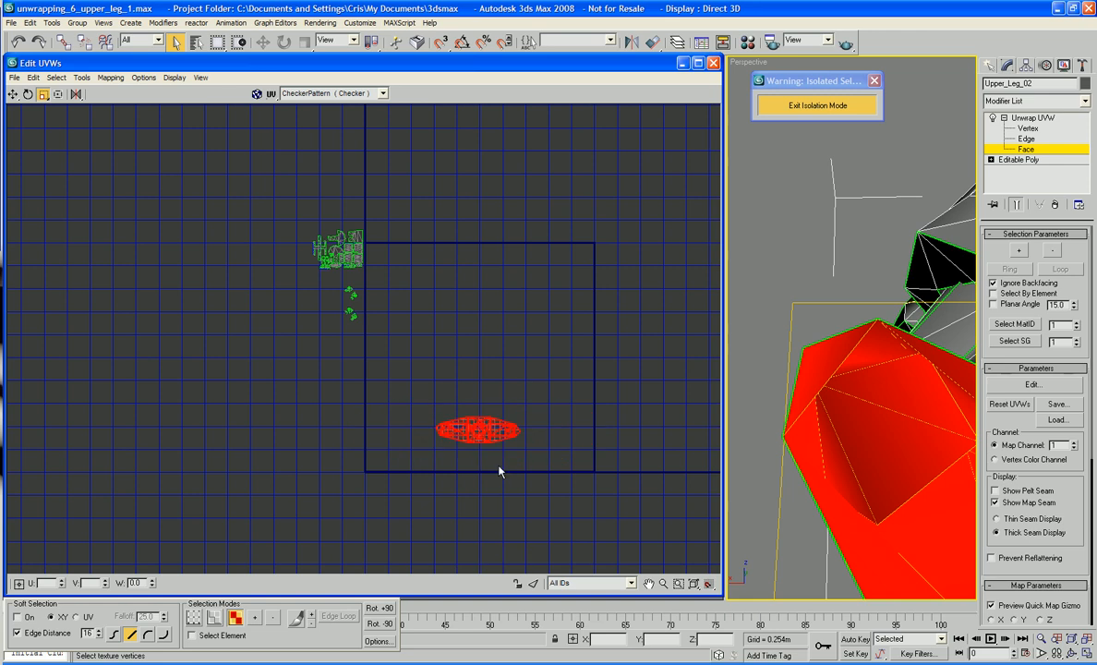
Step: Move the scaled shell out of the UV tile to just above the cluster of packed UV pieces
middle_click_drag(497, 405, 600, 504)
right_click(602, 508)
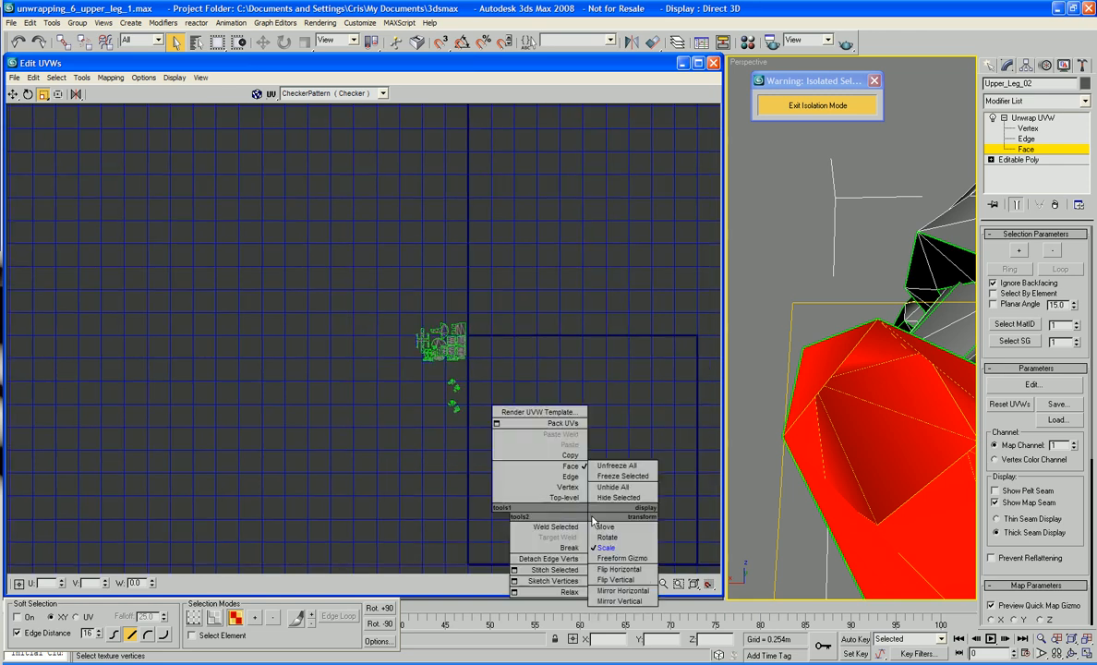
left_click(596, 533)
left_click_drag(597, 533, 426, 314)
scroll(461, 375, "up", 5)
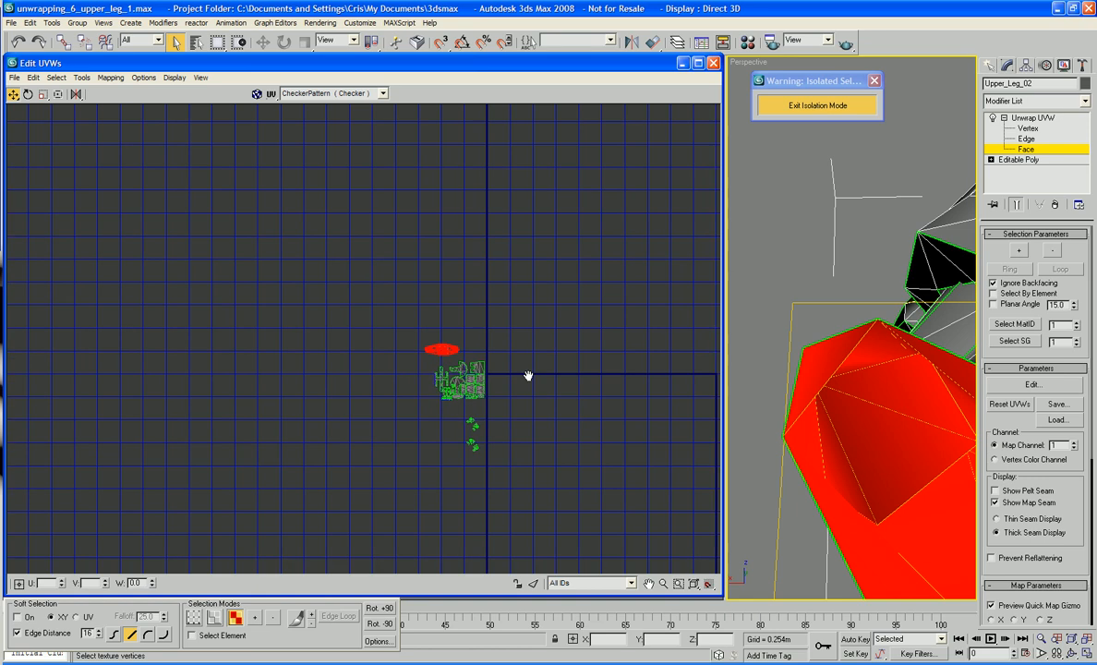
middle_click_drag(338, 365, 466, 369)
Step: Scale the shell down further, fit it into the free space at the packed cluster's upper left, and deselect it
right_click(465, 369)
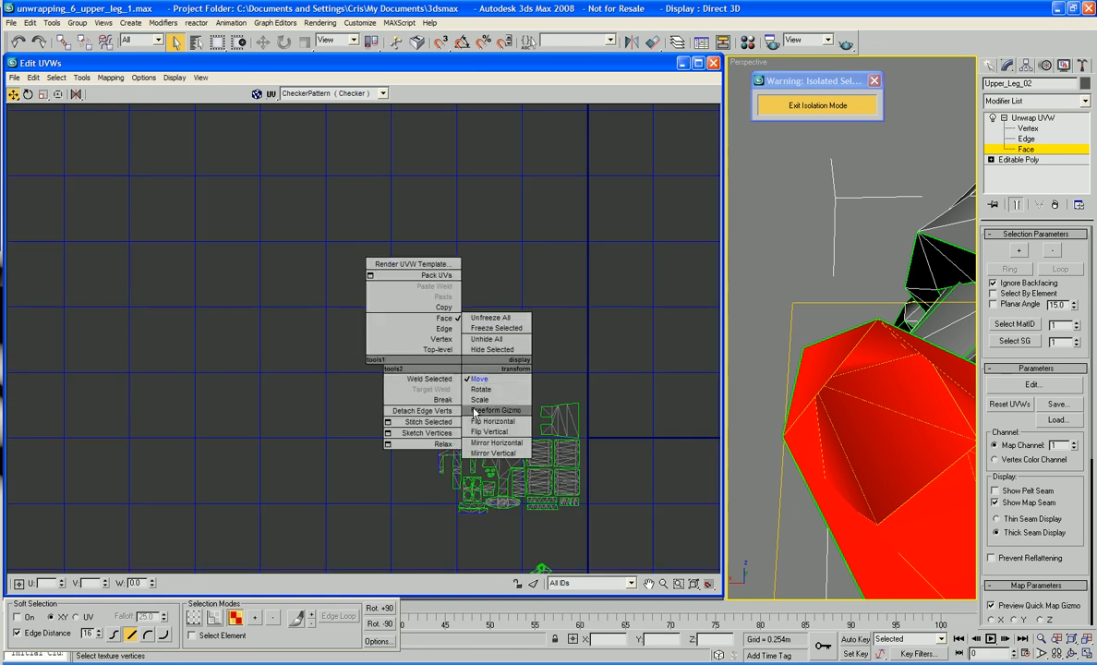
left_click(458, 383)
left_click_drag(426, 349, 485, 409)
right_click(468, 413)
left_click(487, 426)
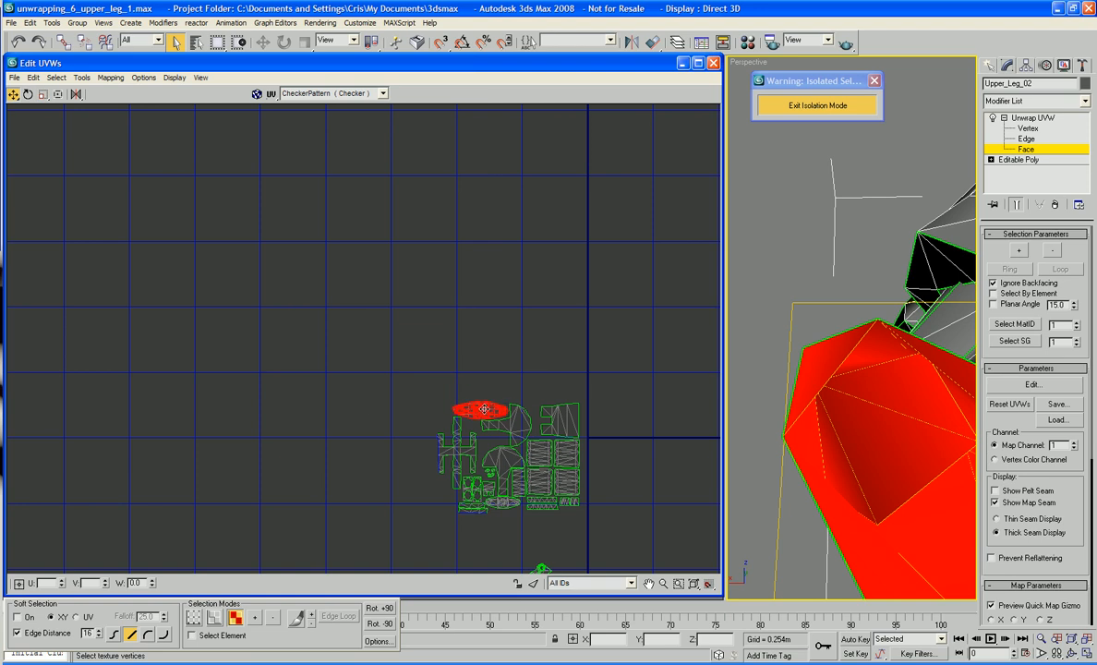
right_click(485, 409)
left_click(504, 422)
mouse_move(485, 406)
left_mouse_down()
mouse_move(489, 428)
mouse_move(489, 412)
left_mouse_up()
right_click(480, 433)
left_click(496, 441)
left_click(643, 485)
Step: Select all the small loose UV pieces below the packed cluster and check where their faces lie on the model
middle_click_drag(644, 485, 523, 328)
scroll(559, 397, "down", 1)
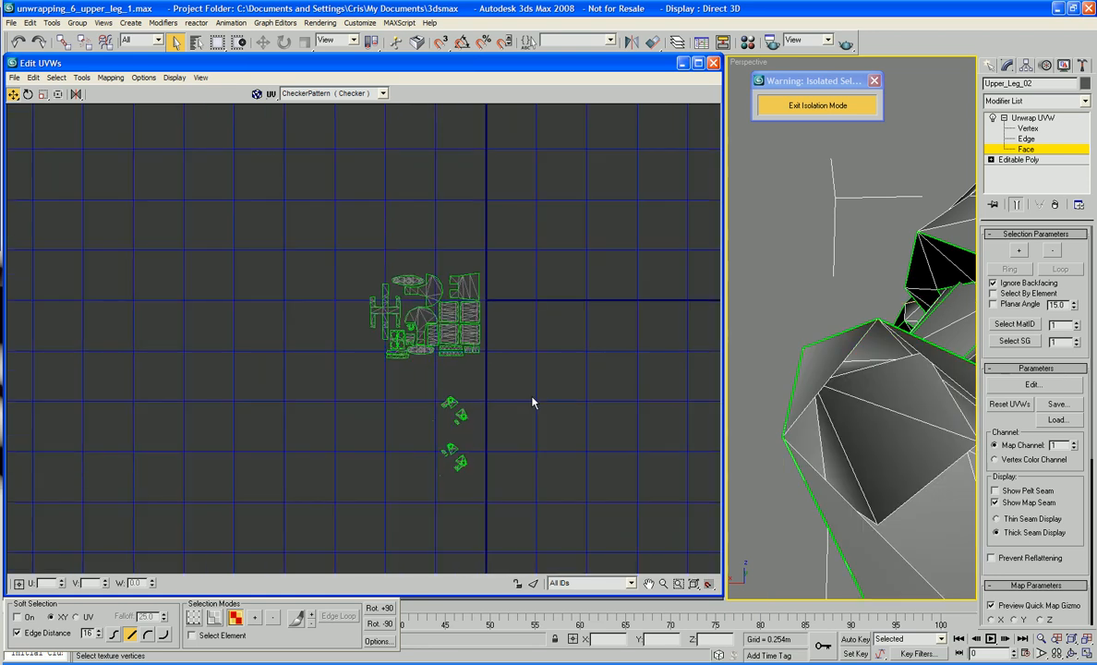
middle_click_drag(496, 429, 479, 407)
scroll(479, 407, "up", 2)
left_click_drag(446, 337, 374, 510)
scroll(862, 435, "down", 3)
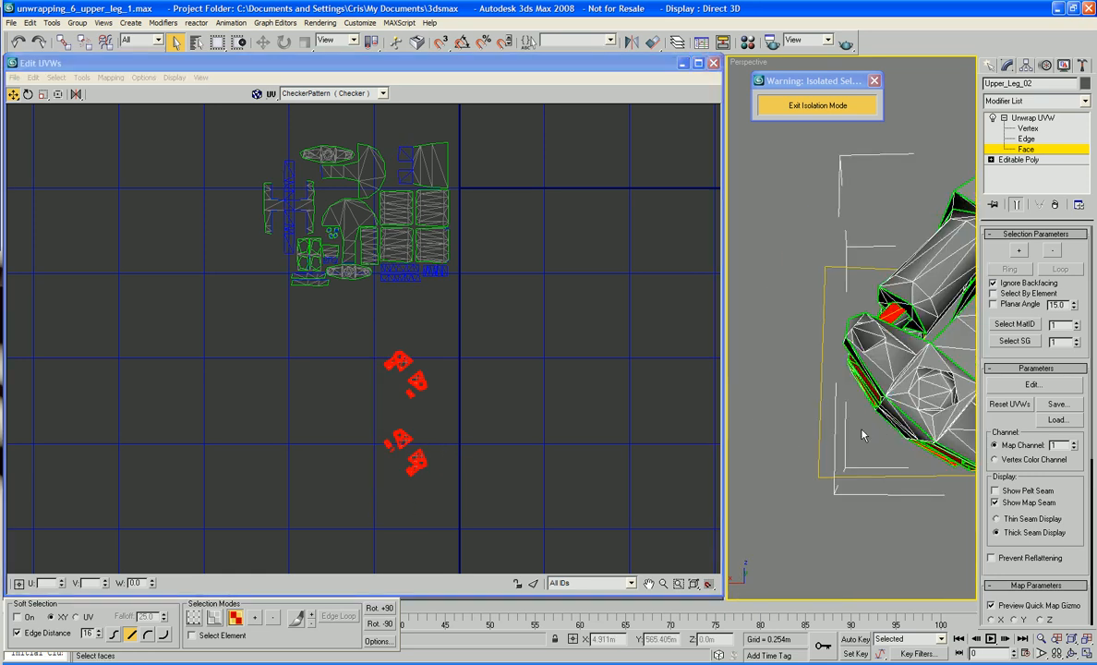
middle_click_drag(868, 460, 346, 323, "alt")
scroll(565, 415, "down", 4)
Step: Try Flatten Mapping on the selected faces with a face angle threshold of 75, and undo it
left_click(110, 77)
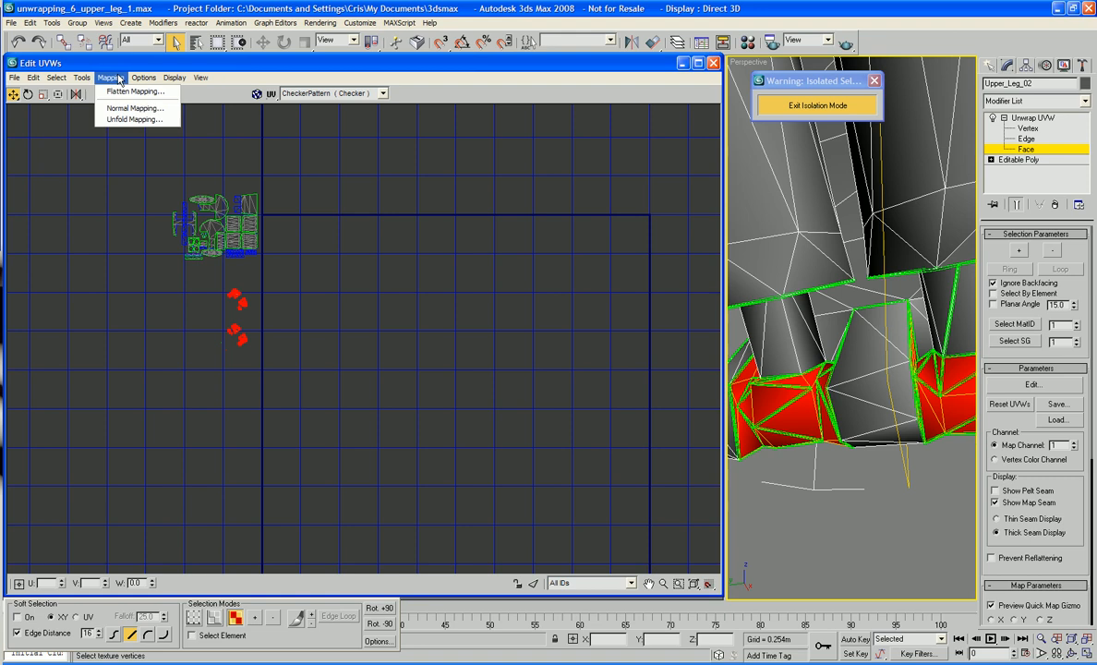
left_click(125, 91)
double_click(104, 65)
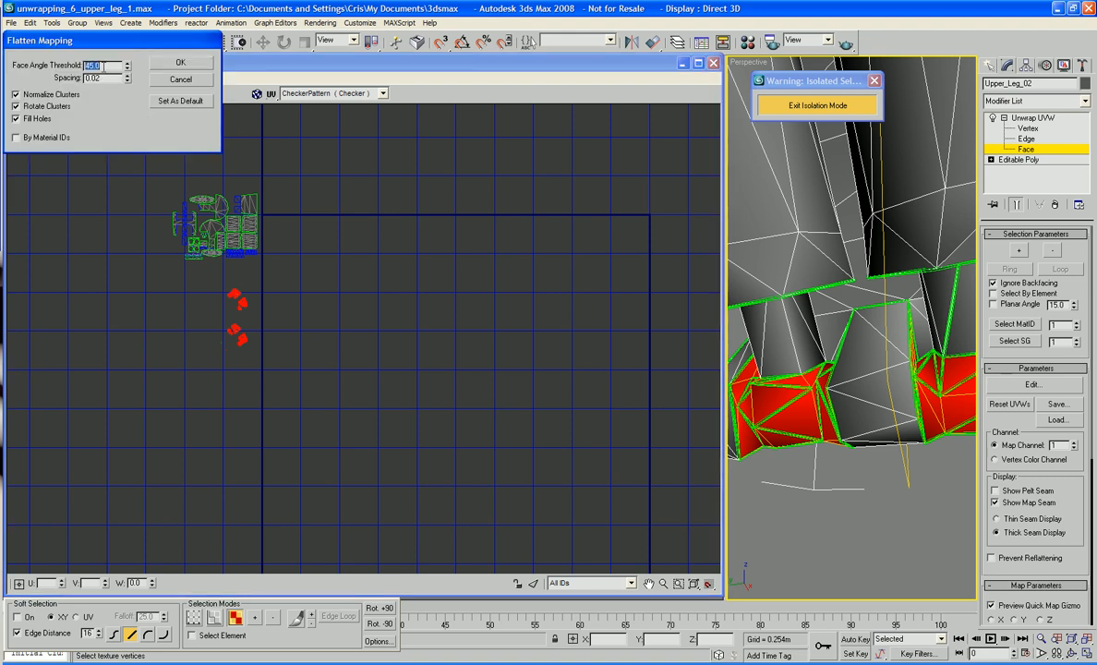
type("75")
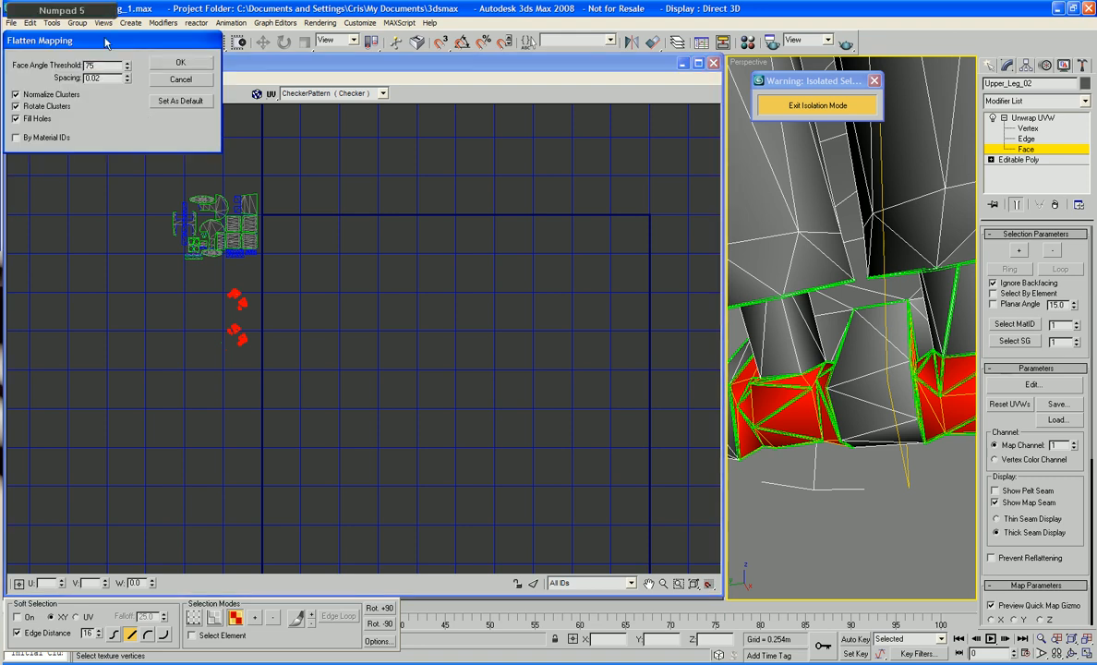
left_click(190, 61)
middle_click_drag(385, 259, 414, 287)
scroll(381, 178, "down", 2)
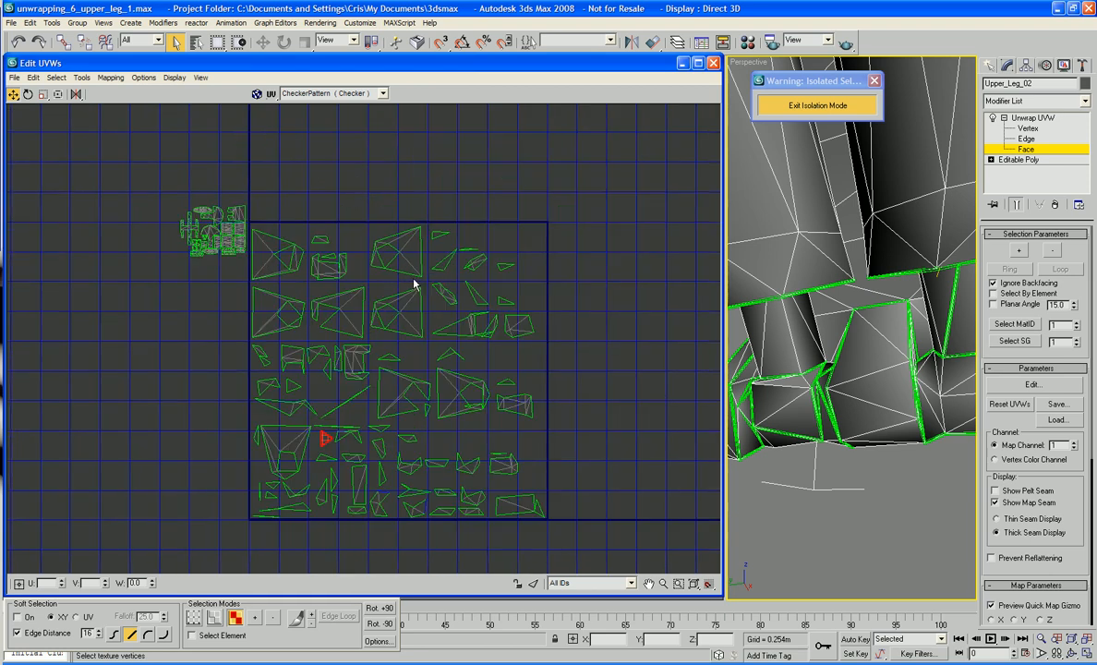
key("ctrl+z")
Step: Try Unfold Mapping with Walk to closest face on the selected faces, shift the result, and undo the shifts
left_click(143, 77)
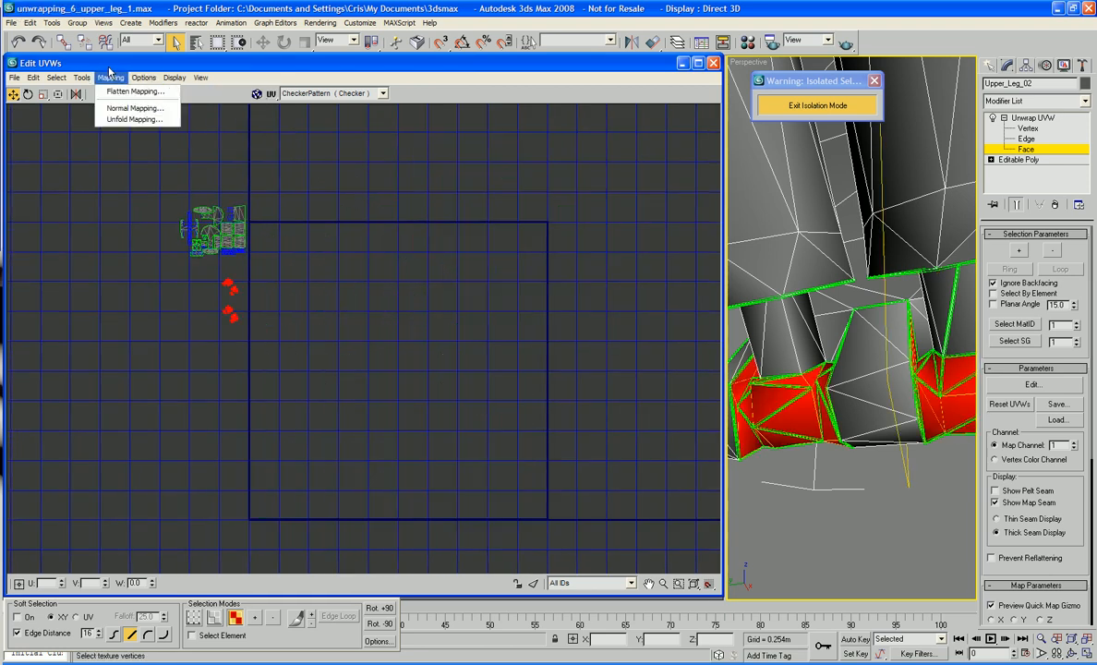
left_click(112, 119)
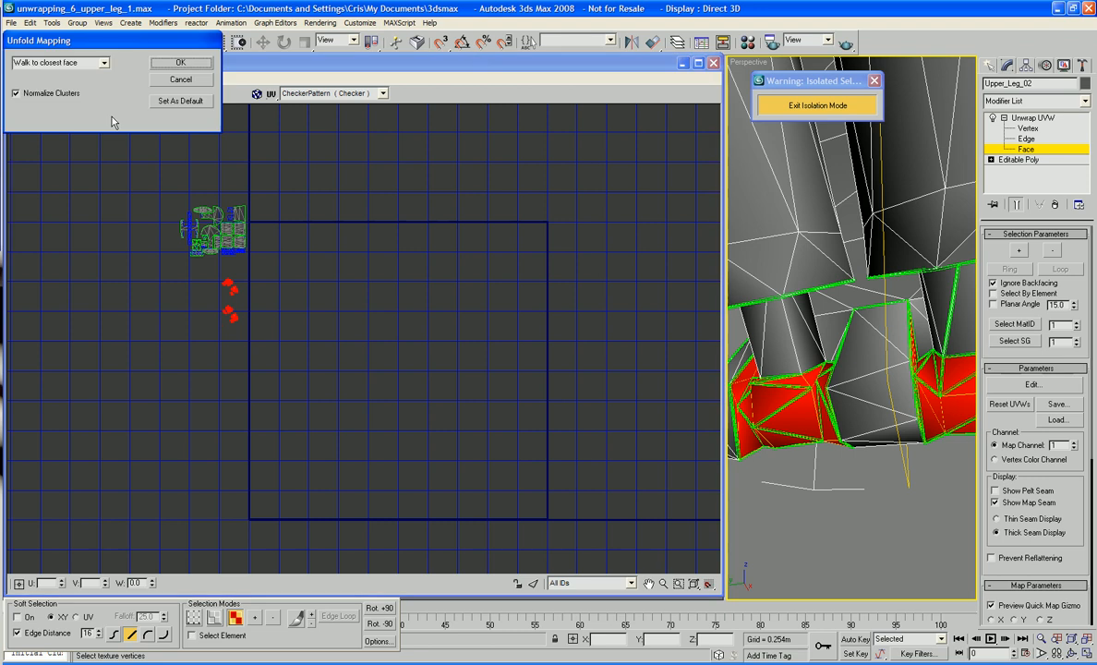
left_click(178, 63)
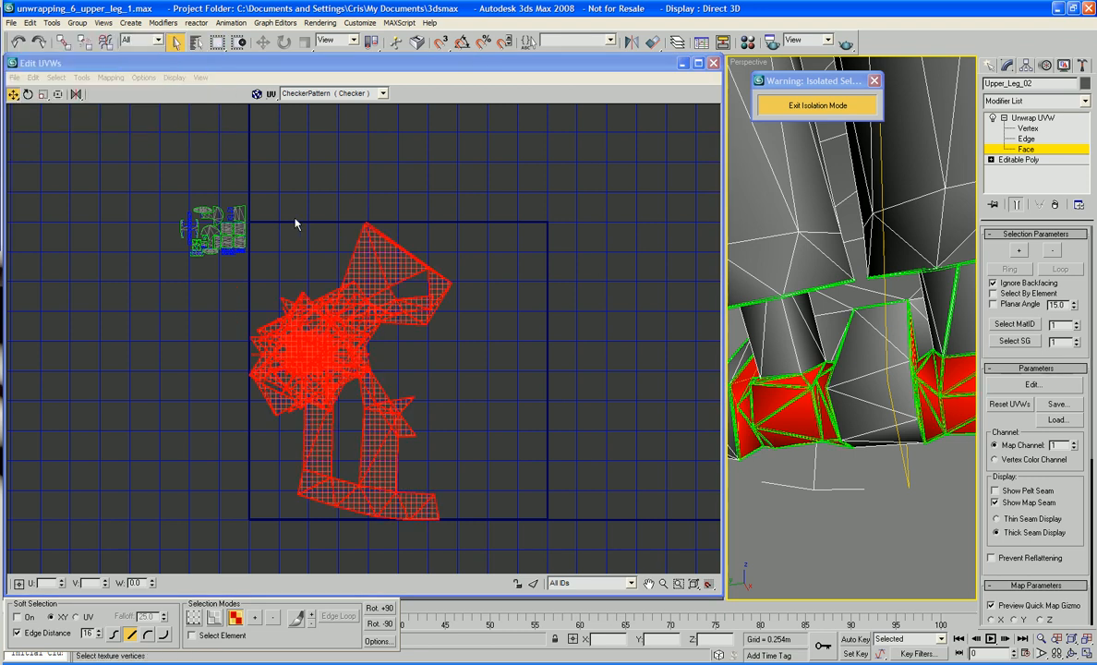
left_click_drag(377, 280, 417, 225)
left_click(591, 245)
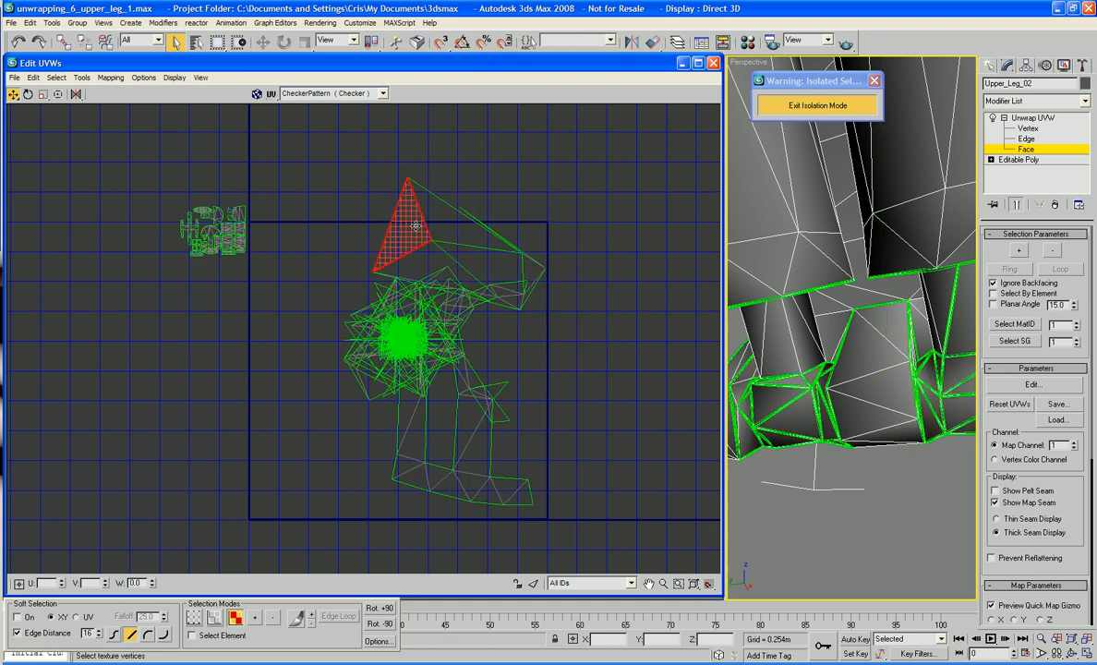
key("ctrl+z")
key("ctrl+z")
key("ctrl+z")
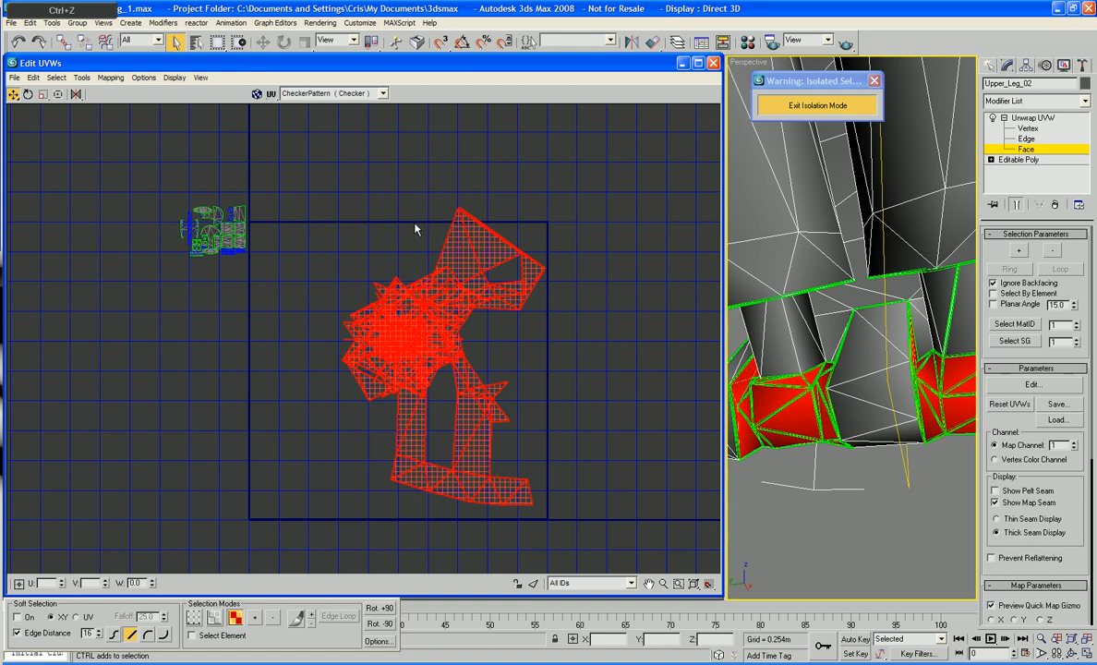
Step: Apply Normal Mapping to the selected faces with Back/Front Mapping and 0.02 spacing, and deselect the result
left_click(110, 77)
left_click(125, 107)
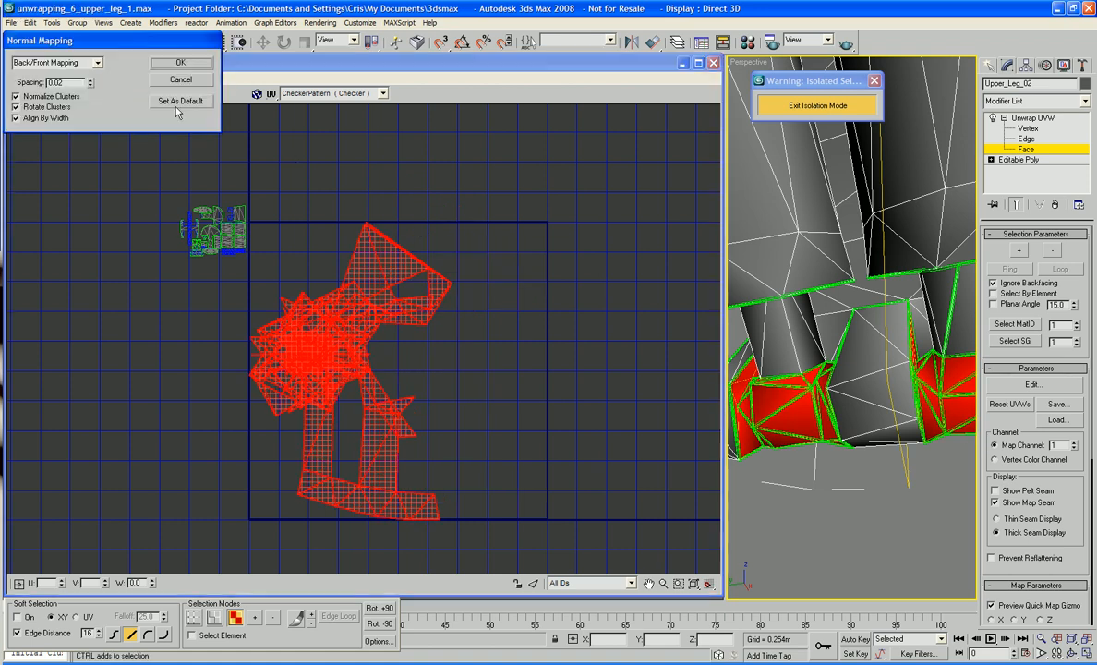
left_click(166, 59)
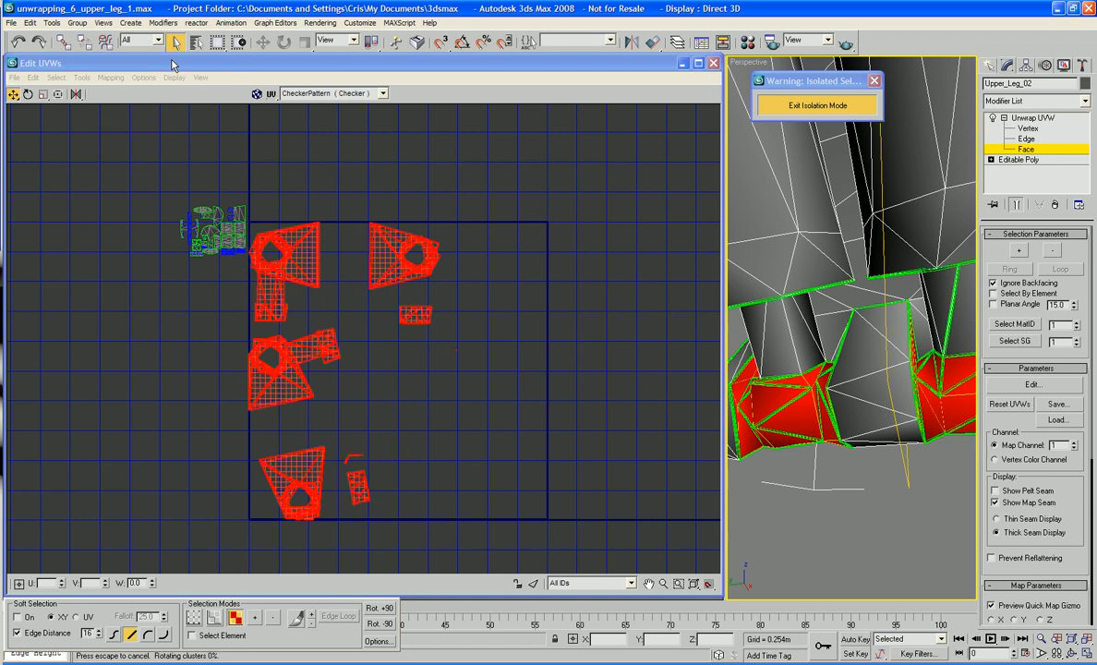
left_click(479, 212)
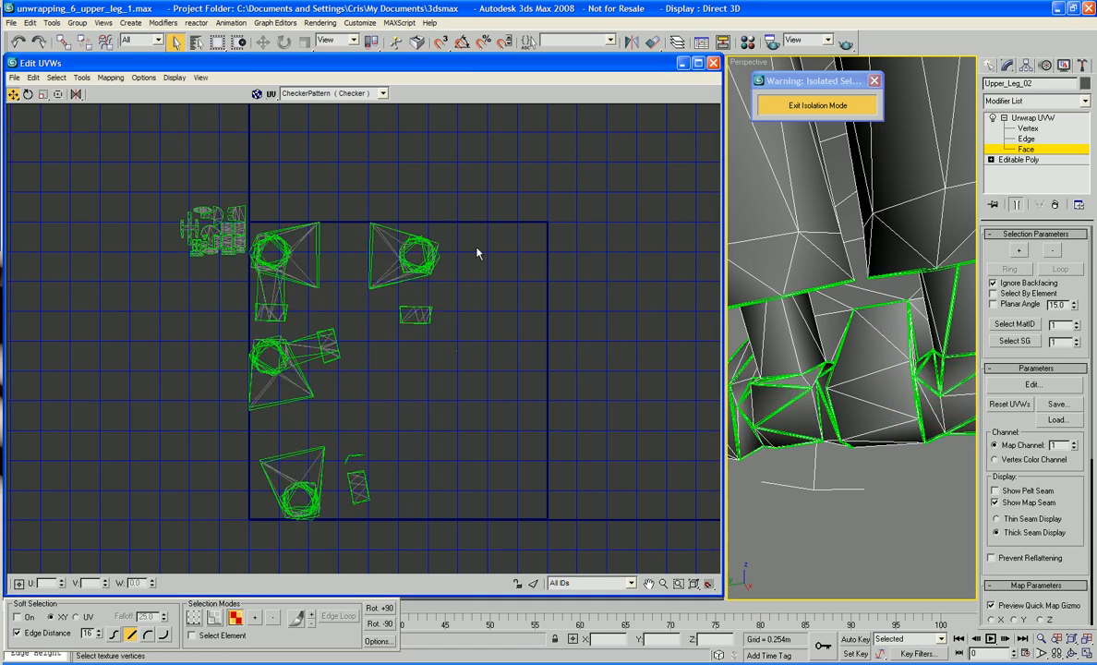
Step: Select all the pieces produced by the normal mapping and scale them down to a tiny group
left_click_drag(460, 199, 338, 378)
left_click_drag(257, 482, 257, 539)
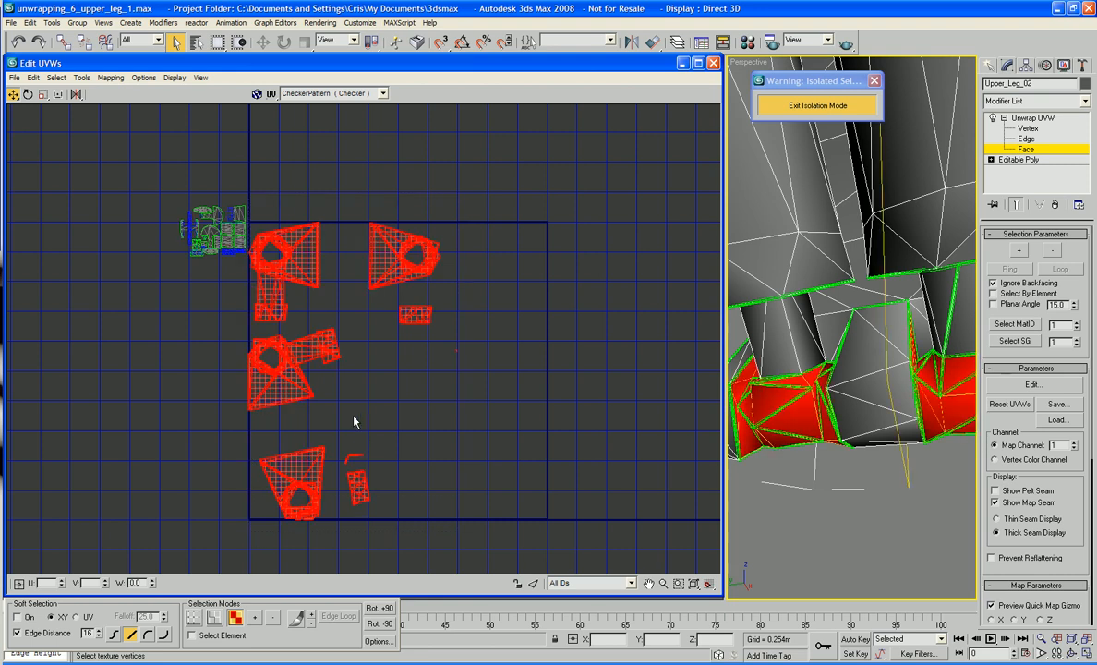
right_click(374, 242)
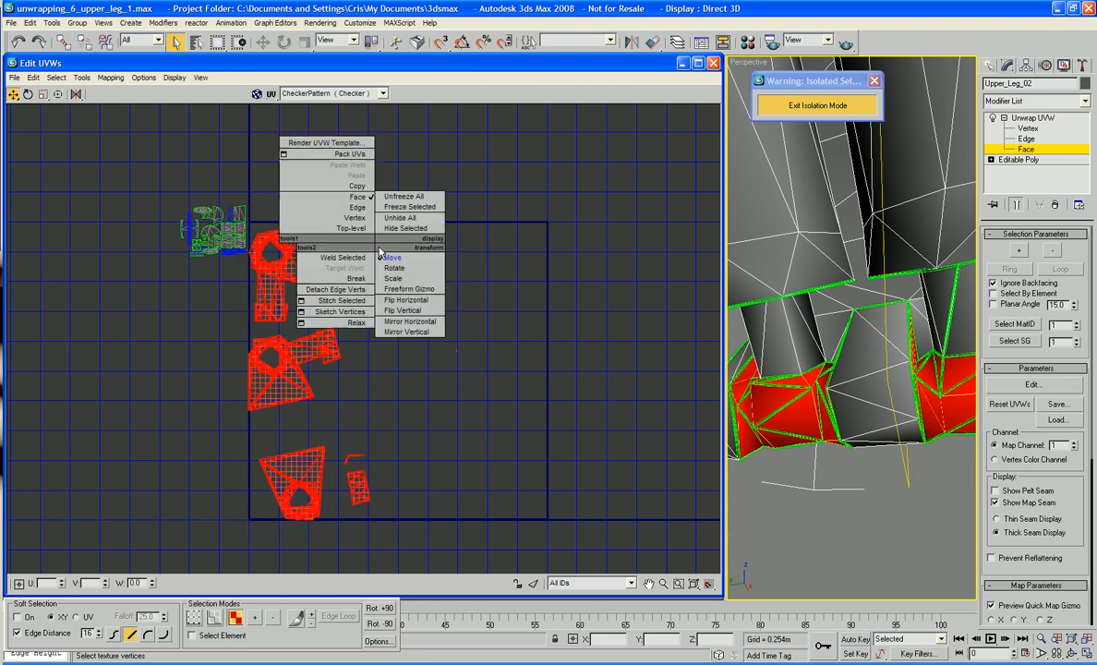
left_click(386, 275)
left_click_drag(386, 276, 384, 370)
left_click_drag(336, 330, 379, 479)
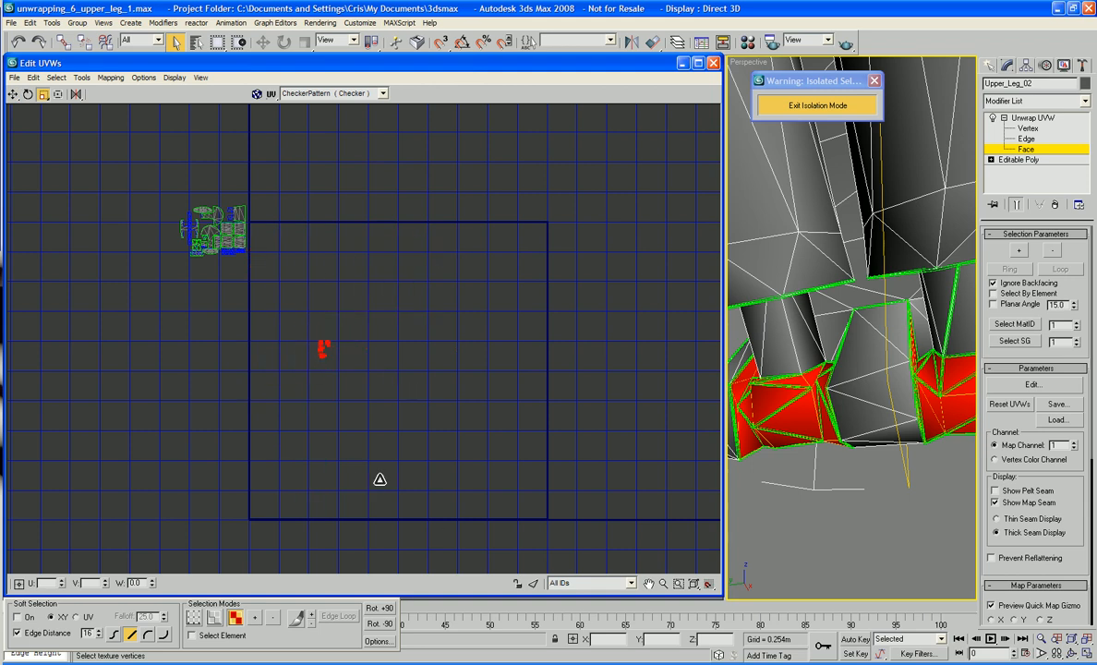
left_click_drag(322, 348, 326, 421)
Step: Move the tiny group of pieces into the upper part of the packed UV cluster and deselect it
middle_click_drag(338, 340, 454, 387)
scroll(454, 387, "up", 2)
right_click(428, 395)
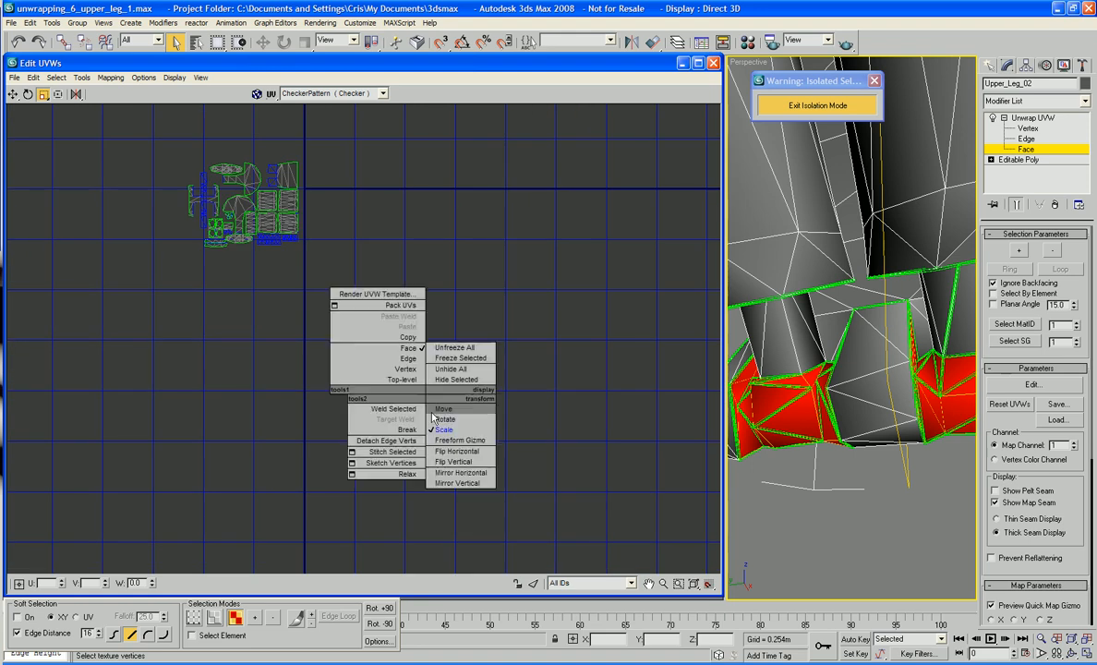
left_click(432, 414)
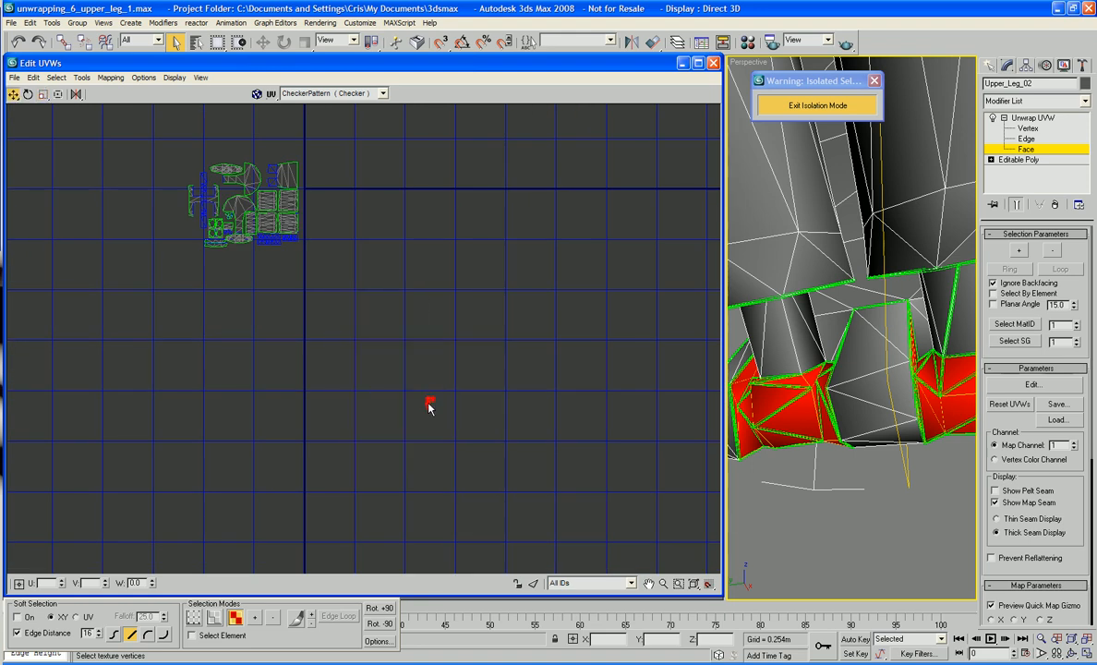
left_click_drag(429, 403, 225, 192)
middle_click_drag(335, 210, 410, 267)
left_click(485, 248)
Step: Leave the Unwrap UVW sub-object level and exit isolation mode to show the whole model again
middle_click_drag(475, 246, 310, 239)
scroll(387, 233, "down", 4)
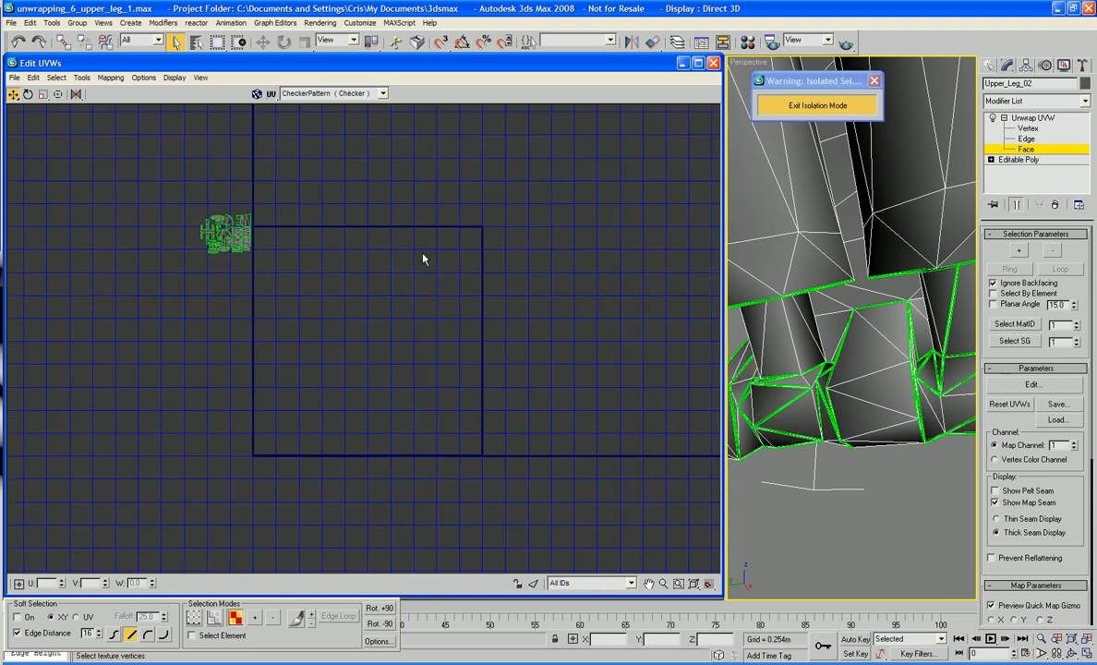
left_click(1025, 129)
left_click(1004, 117)
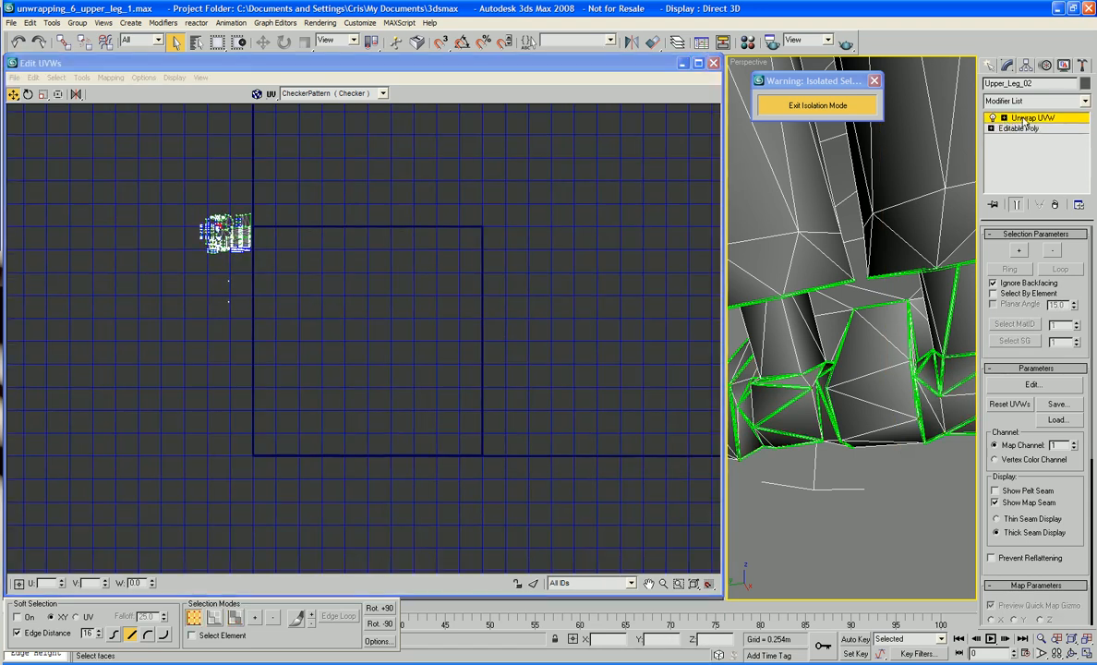
left_click(1033, 117)
left_click(818, 105)
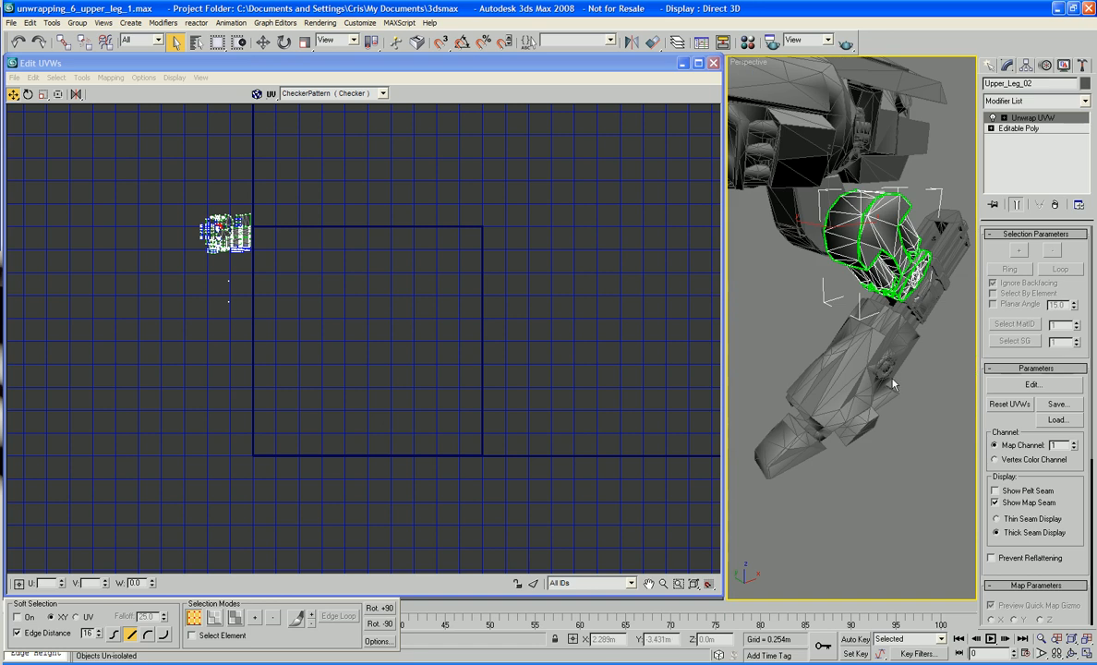
Step: Examine the knee, upper leg, torso, hip pin and hips from several angles, selecting each part in turn
left_click(827, 511)
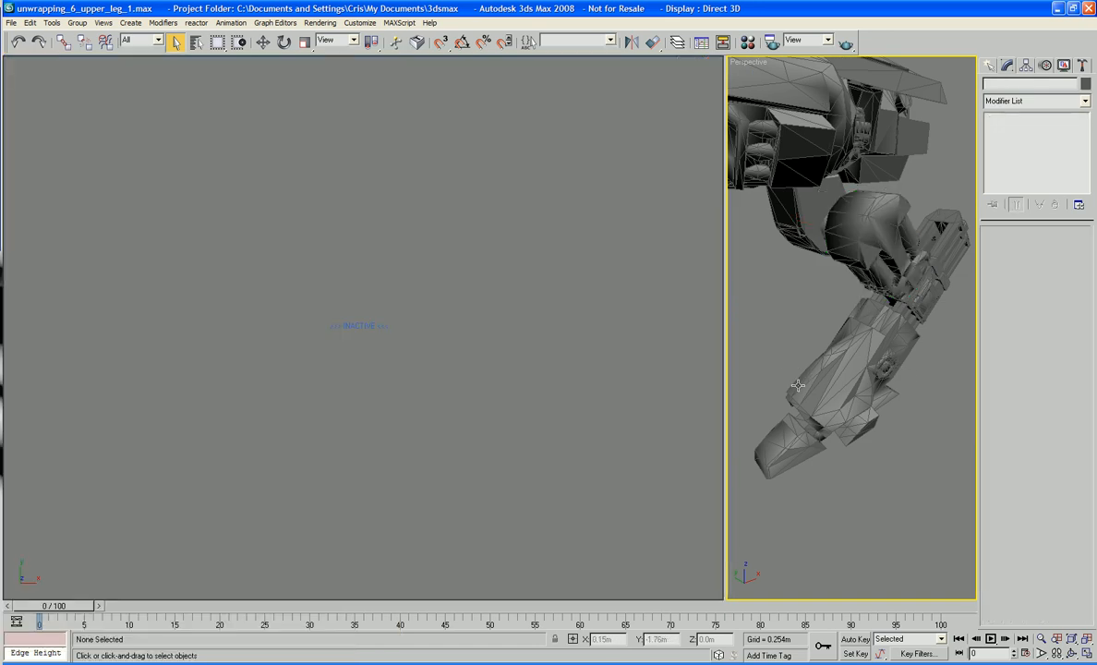
middle_click_drag(798, 385, 802, 332, "alt")
left_click(859, 284)
left_click(877, 370)
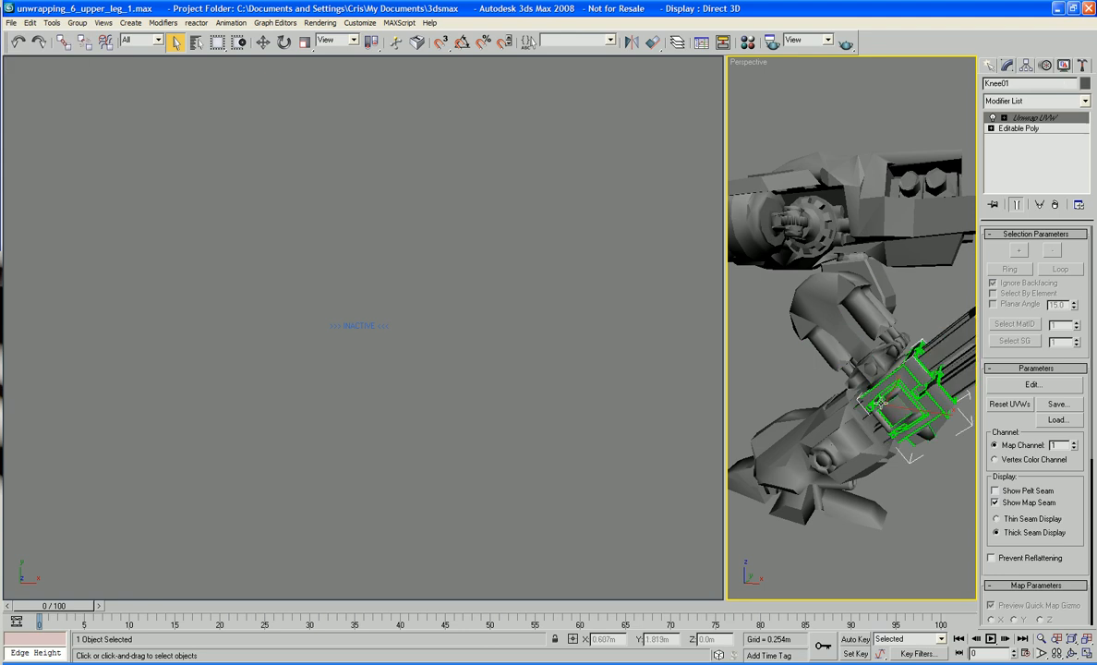
left_click(824, 439)
left_click(828, 277)
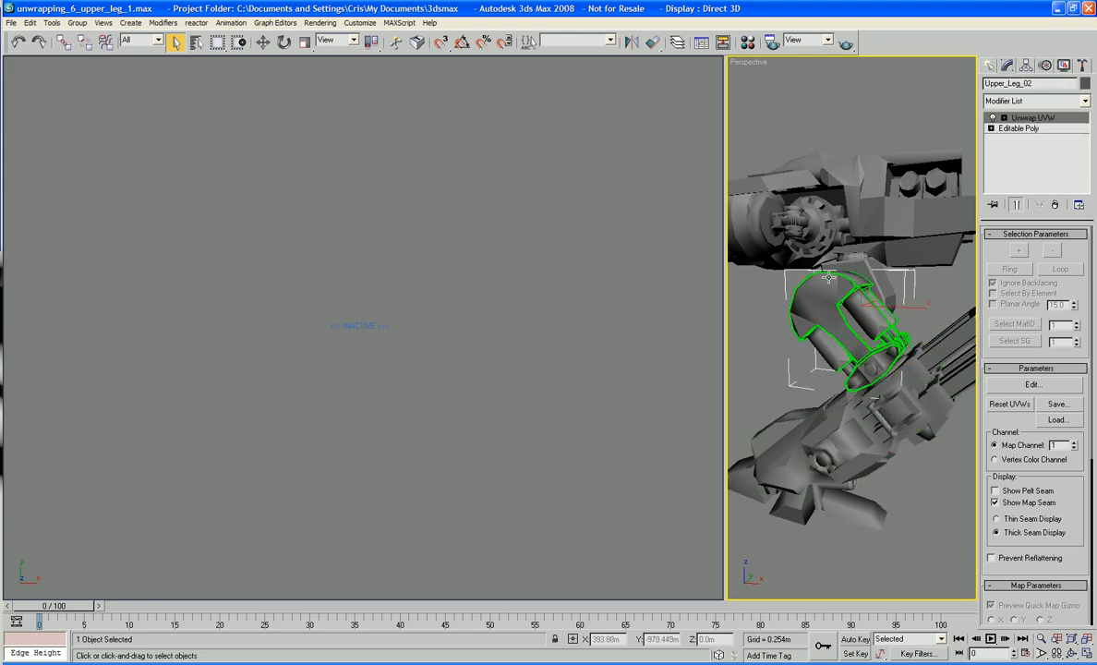
left_click(813, 224)
mouse_move(811, 227)
middle_mouse_down("alt")
mouse_move(893, 213)
mouse_move(679, 201)
mouse_move(818, 216)
middle_mouse_up("alt")
left_click(868, 207)
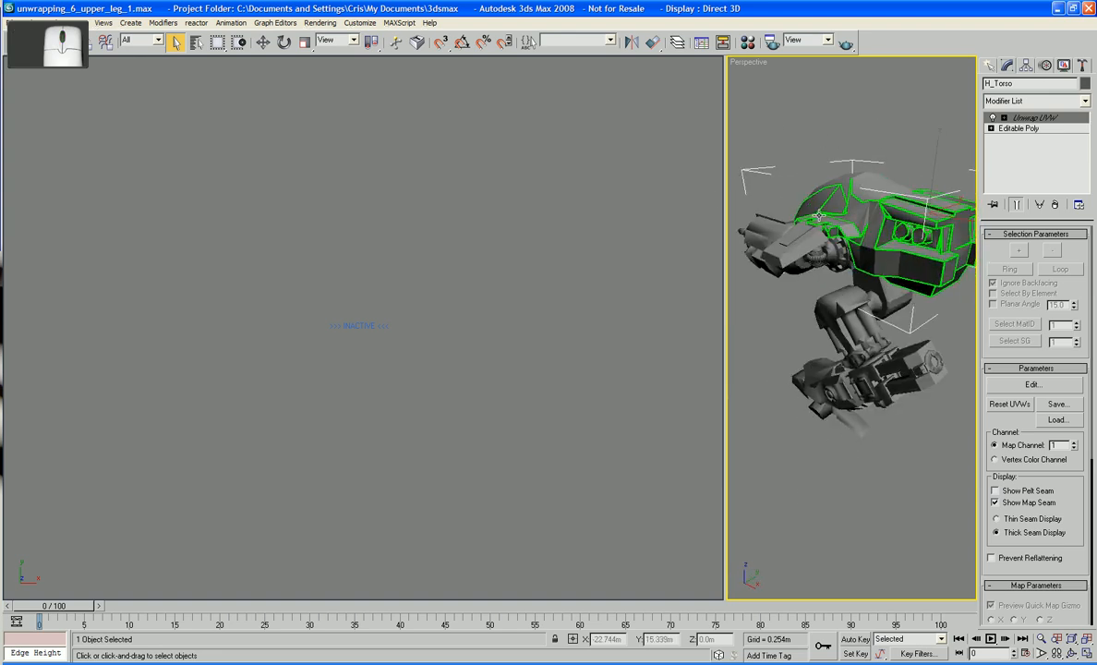
left_click(873, 302)
middle_click_drag(931, 311, 910, 295, "alt")
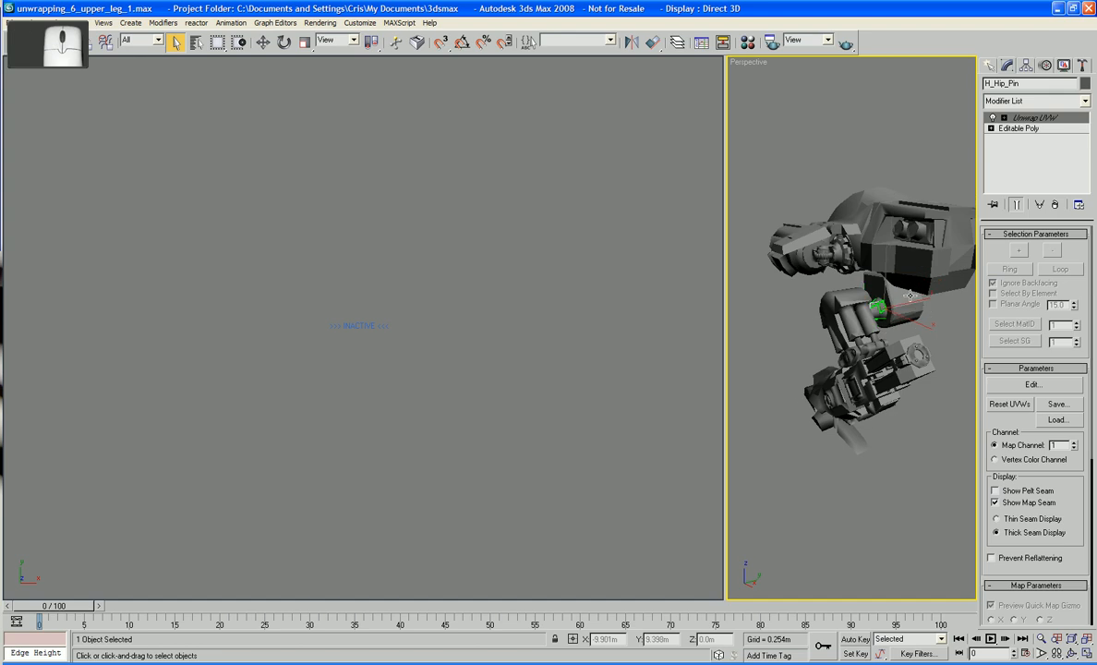
left_click(845, 277)
middle_click_drag(825, 285, 910, 326, "alt")
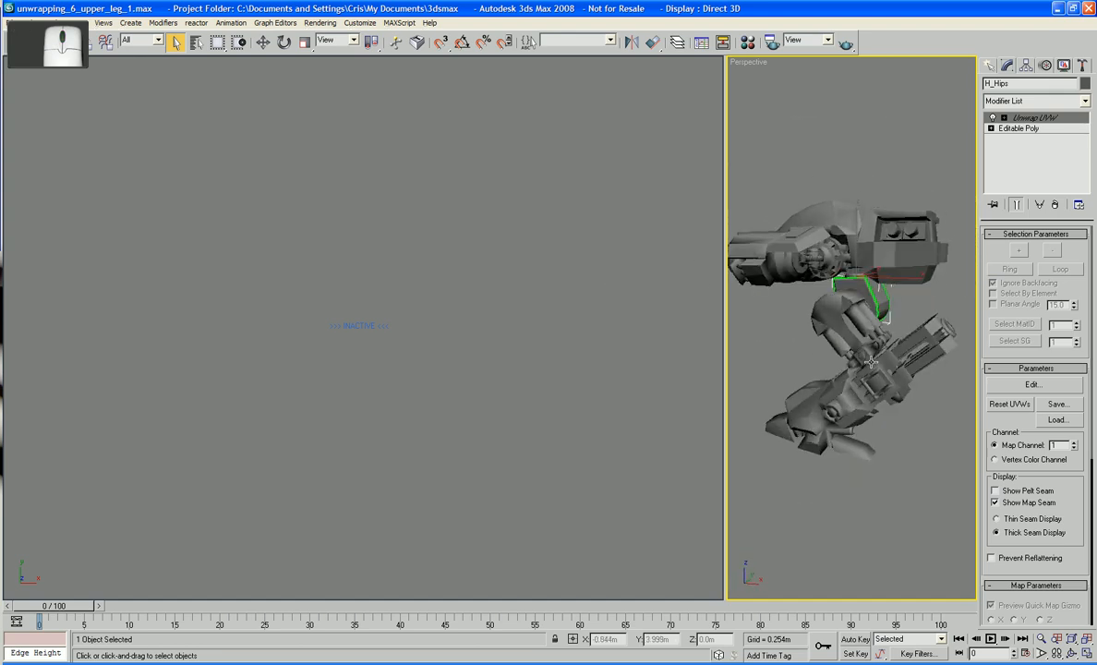
left_click(810, 332)
Step: Isolate the thin disc between the upper leg and the knee and open its UV layout for editing
left_click(874, 356)
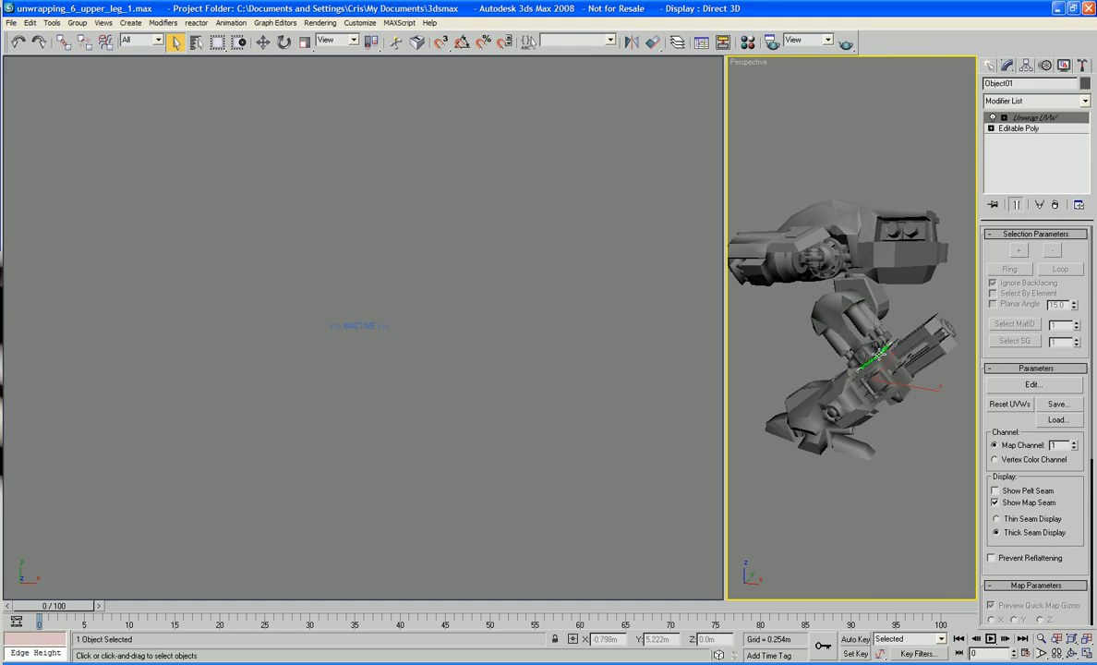
right_click(872, 357)
left_click(901, 252)
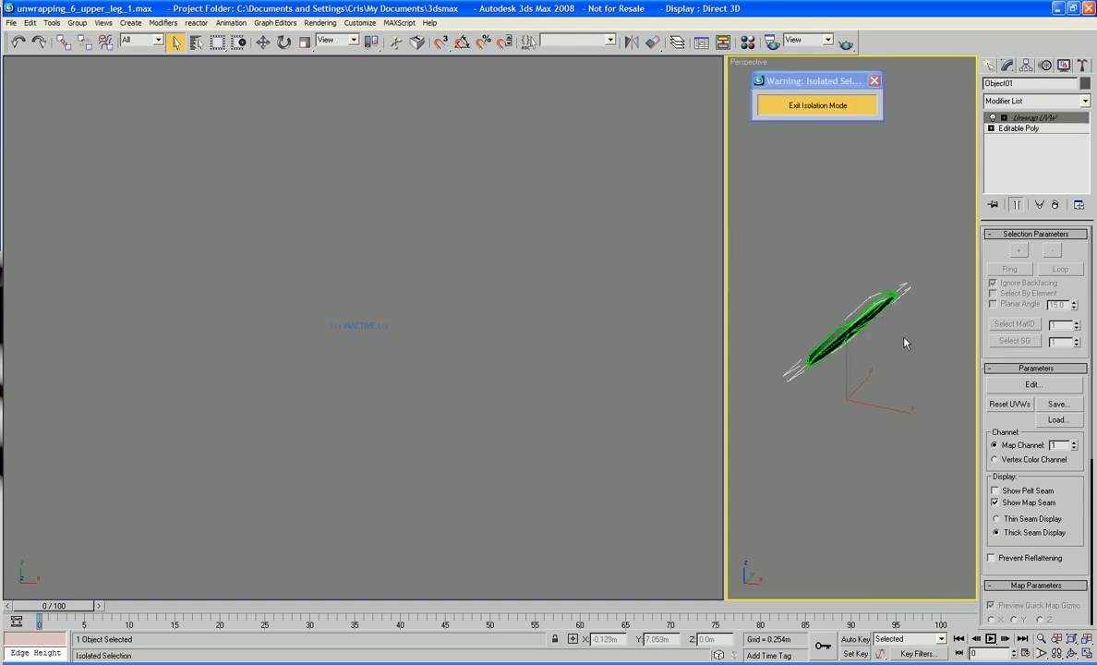
middle_click_drag(904, 344, 906, 394, "alt")
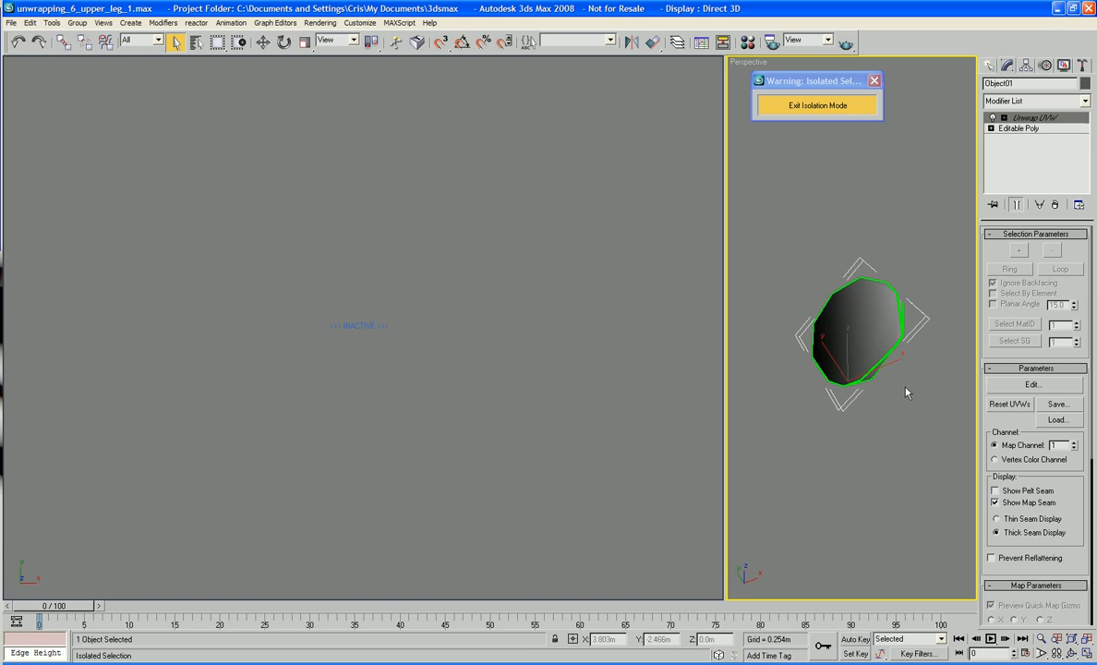
middle_click_drag(960, 435, 935, 468, "alt")
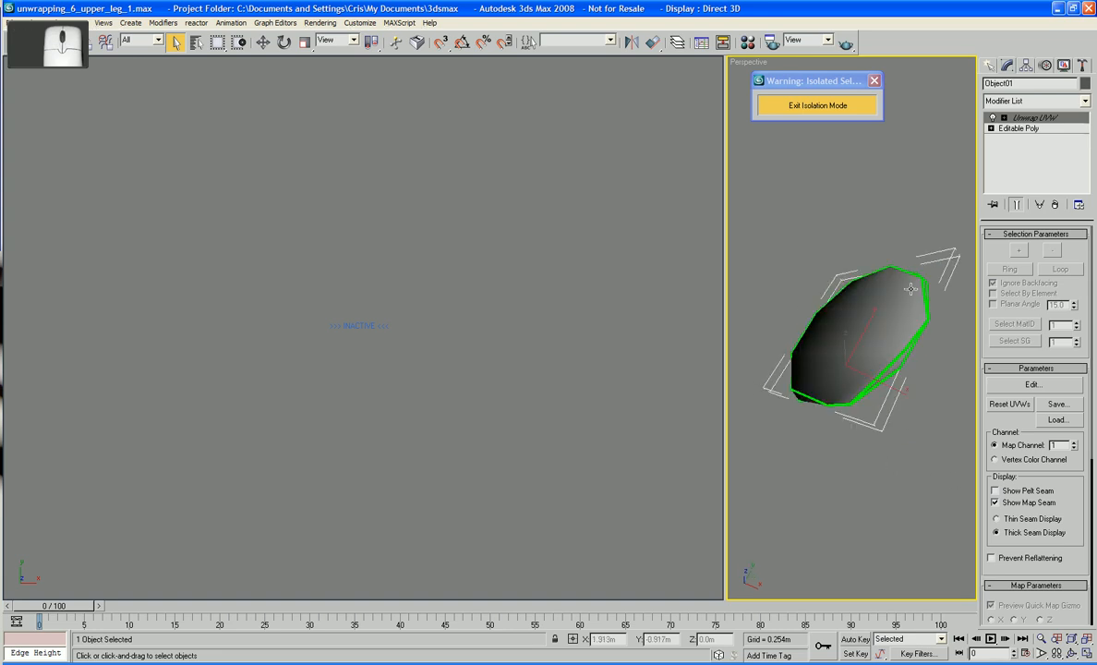
left_click(990, 385)
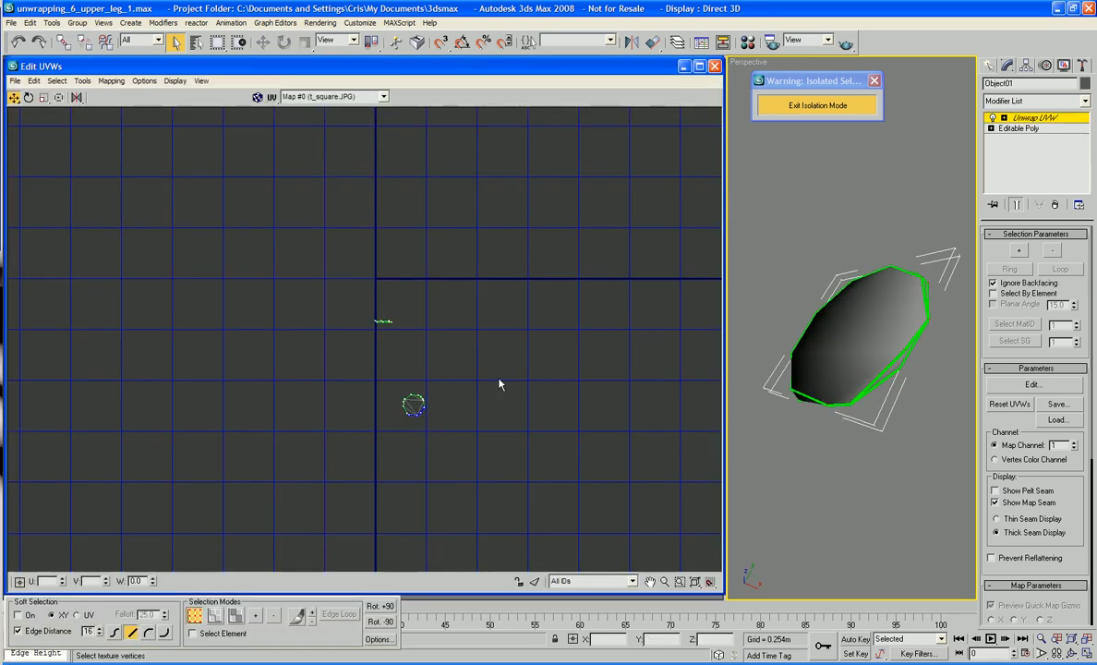
scroll(496, 380, "up", 2)
middle_click_drag(480, 441, 491, 416)
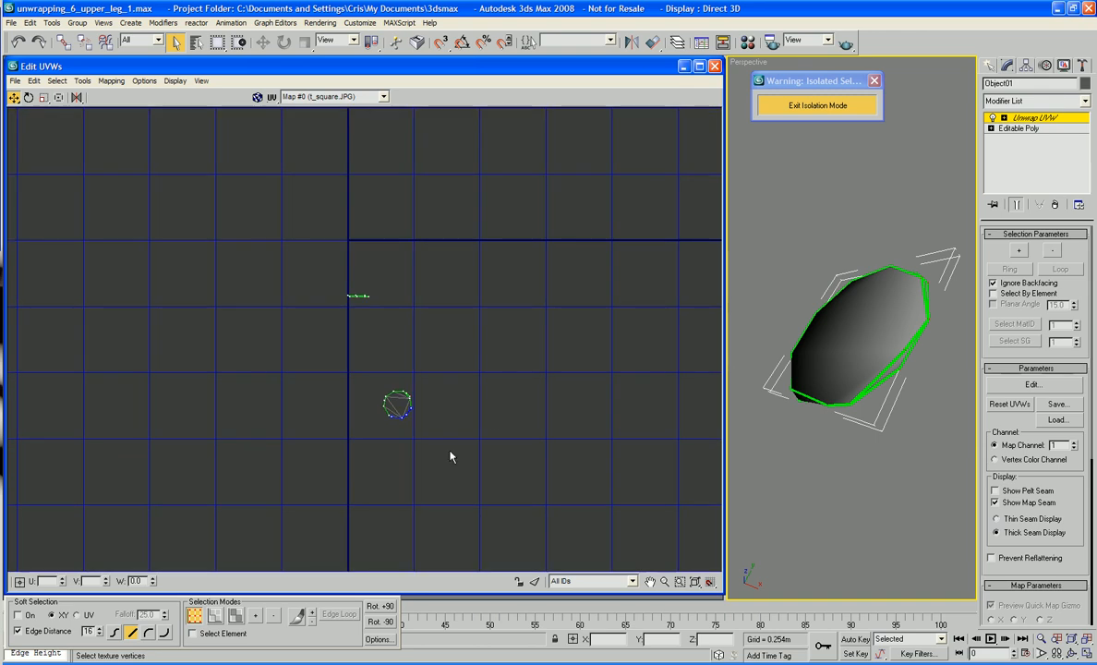
left_click_drag(452, 439, 297, 278)
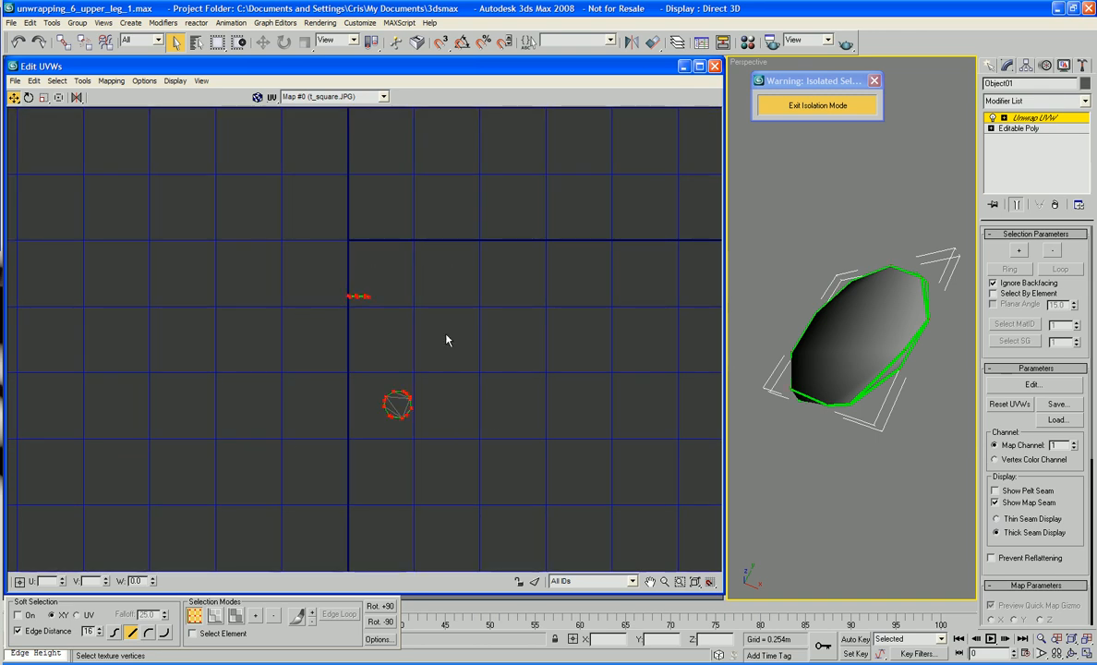
right_click(405, 408)
left_click(110, 81)
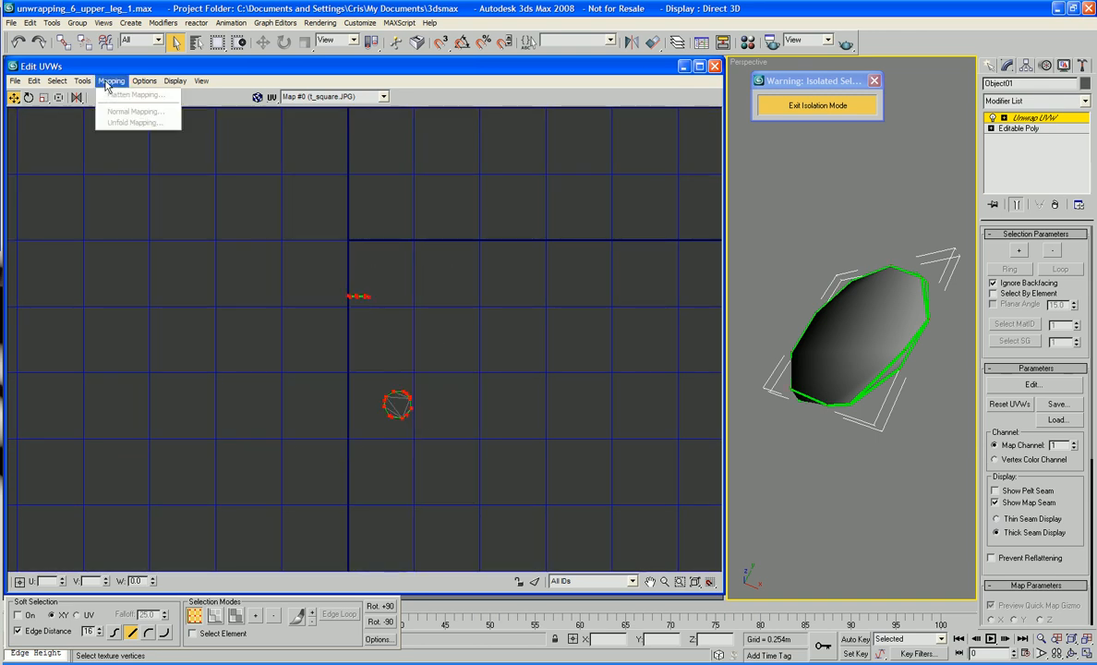
left_click(331, 223)
right_click(467, 362)
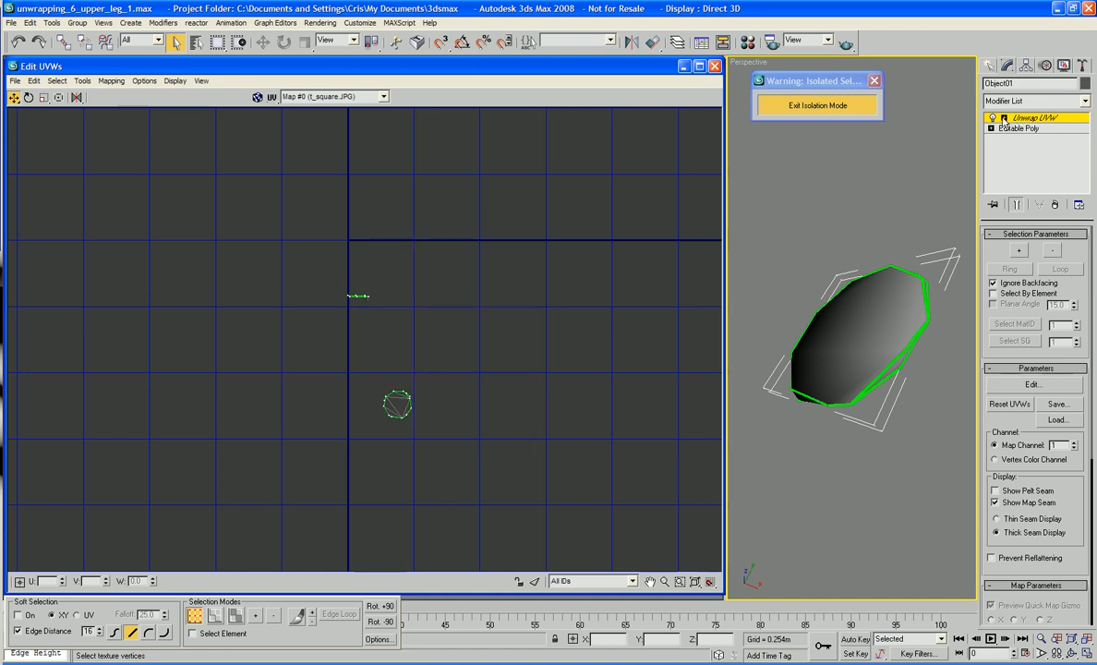
Step: Switch Unwrap UVW to the Face sub-object level with all of the disc's faces selected
left_click(1003, 118)
left_click(1026, 149)
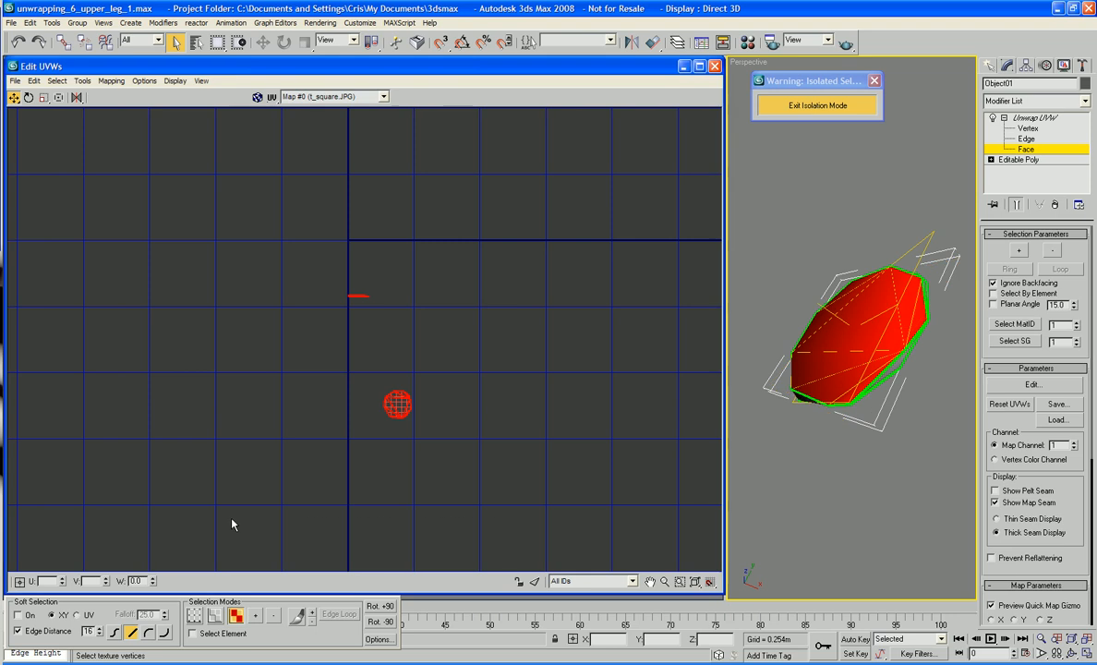
Step: Try Flatten Mapping on the disc's faces with a 45 face angle threshold and 0.02 spacing, and undo it
left_click(104, 80)
left_click(118, 89)
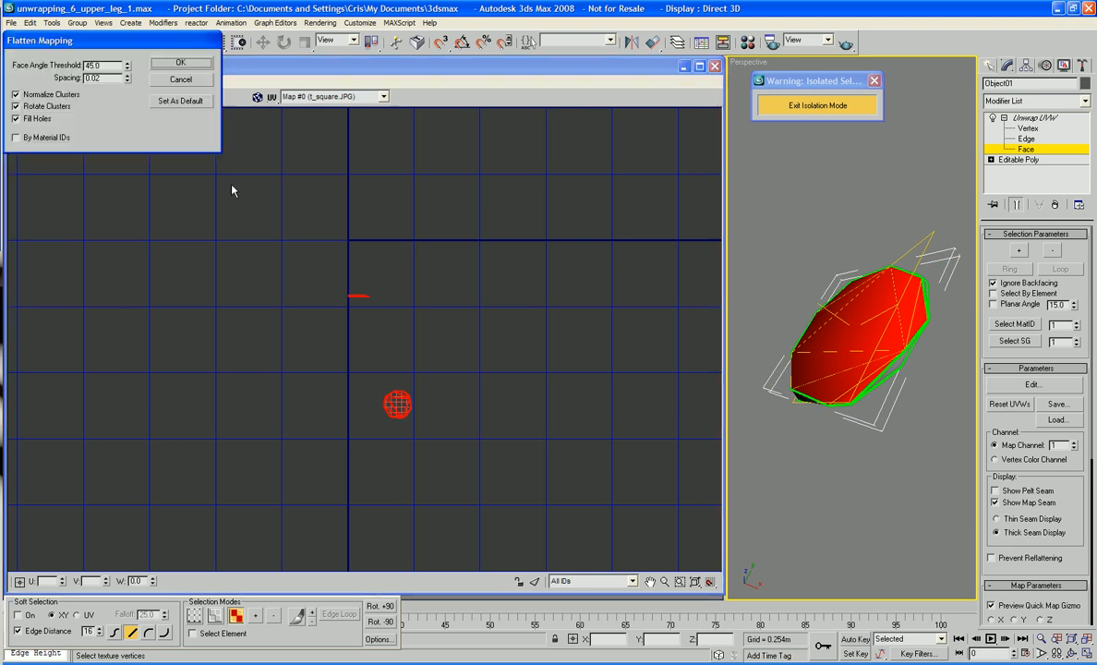
left_click(172, 65)
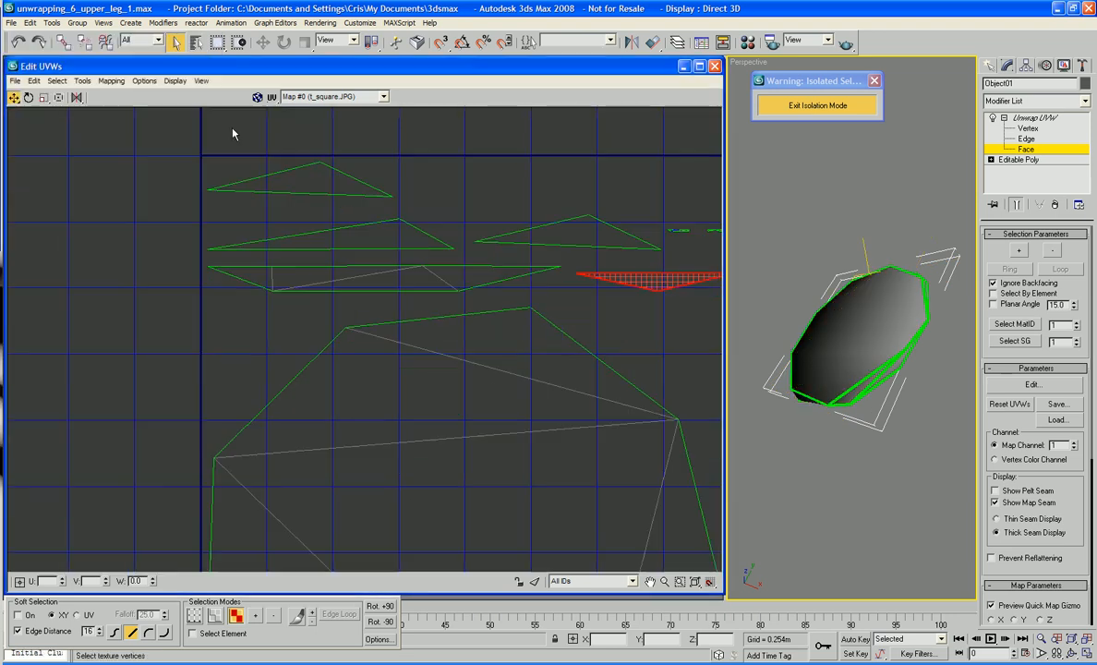
middle_click_drag(298, 209, 357, 244)
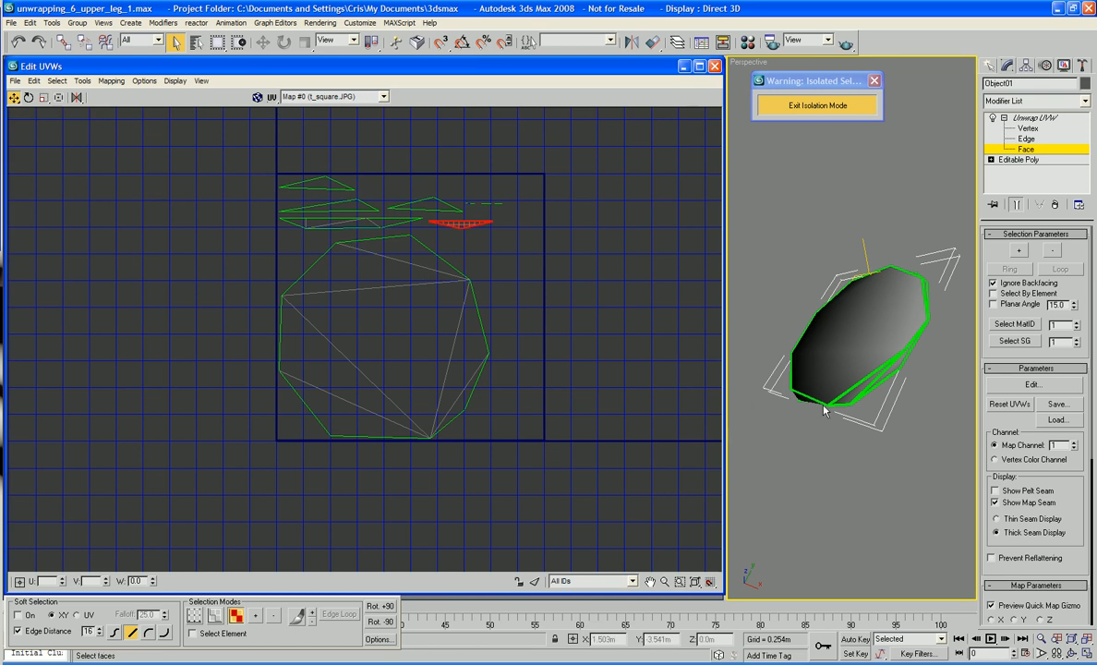
middle_click_drag(825, 410, 811, 358, "alt")
middle_click_drag(692, 353, 733, 401)
middle_click_drag(560, 443, 602, 521)
scroll(574, 495, "up", 2)
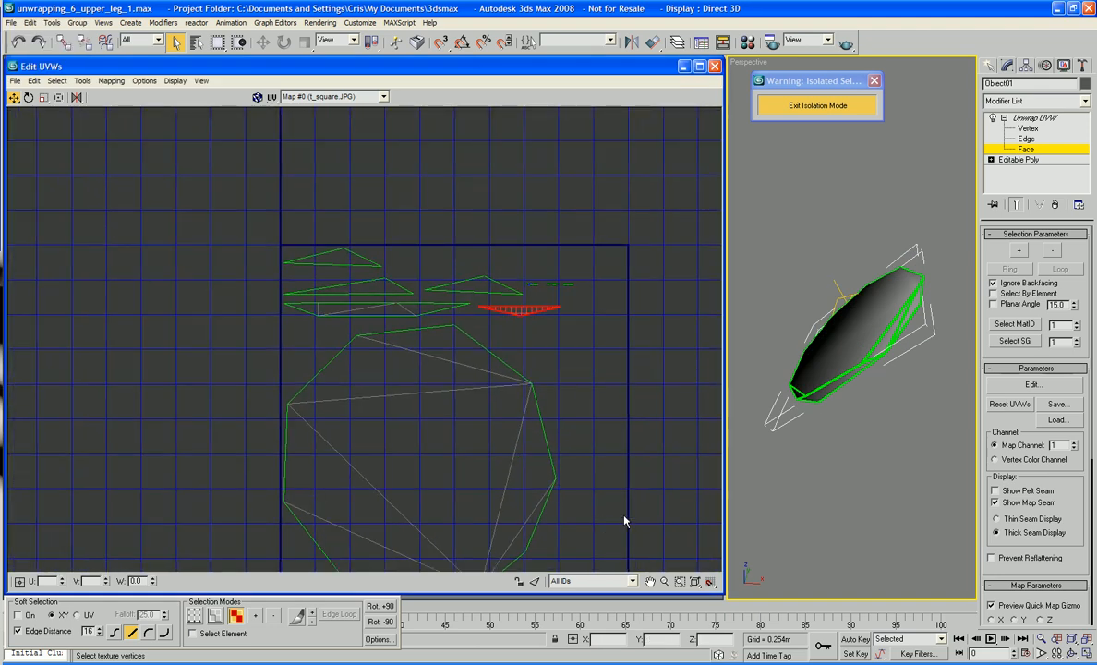
key("ctrl+z")
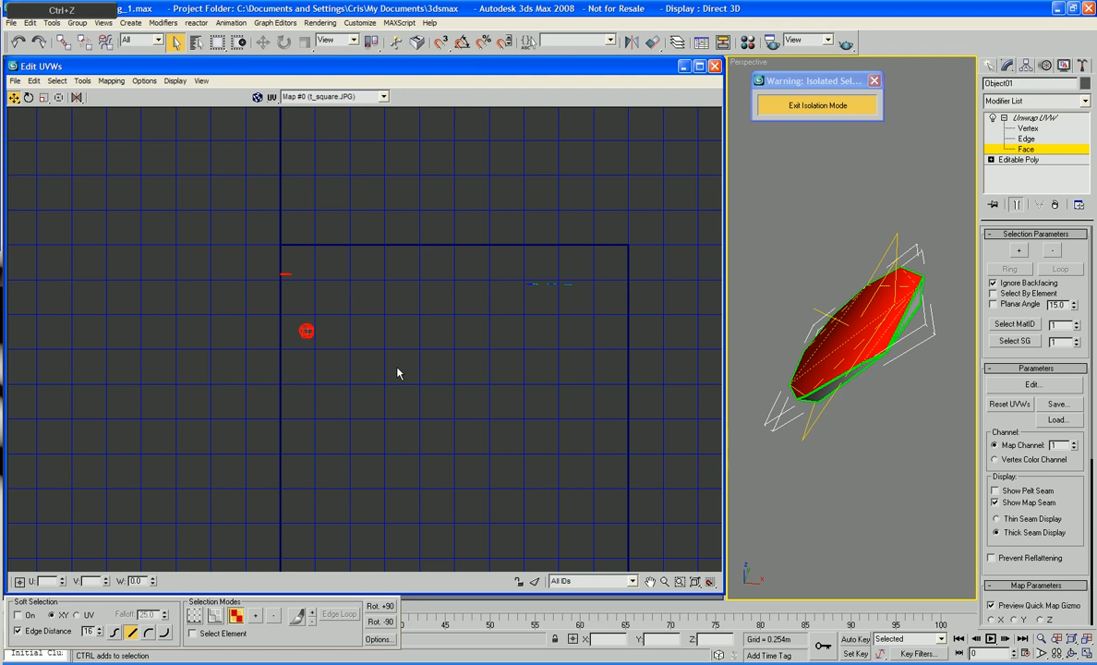
Step: Try Normal Mapping on all of the disc's faces, and undo it
middle_click_drag(397, 373, 480, 417)
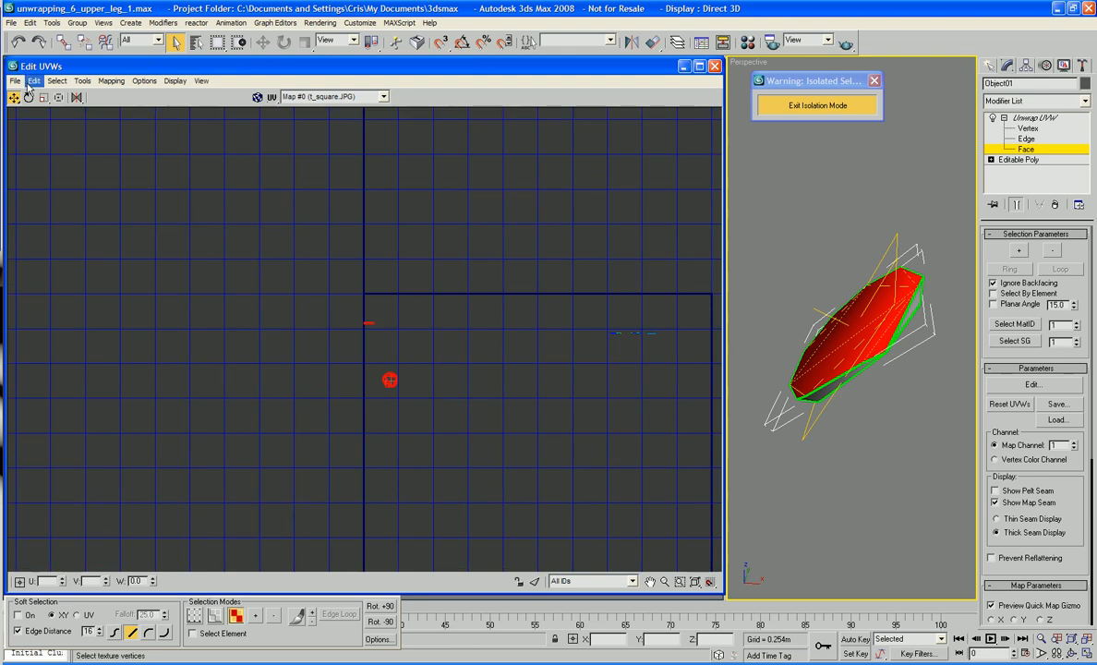
left_click(57, 80)
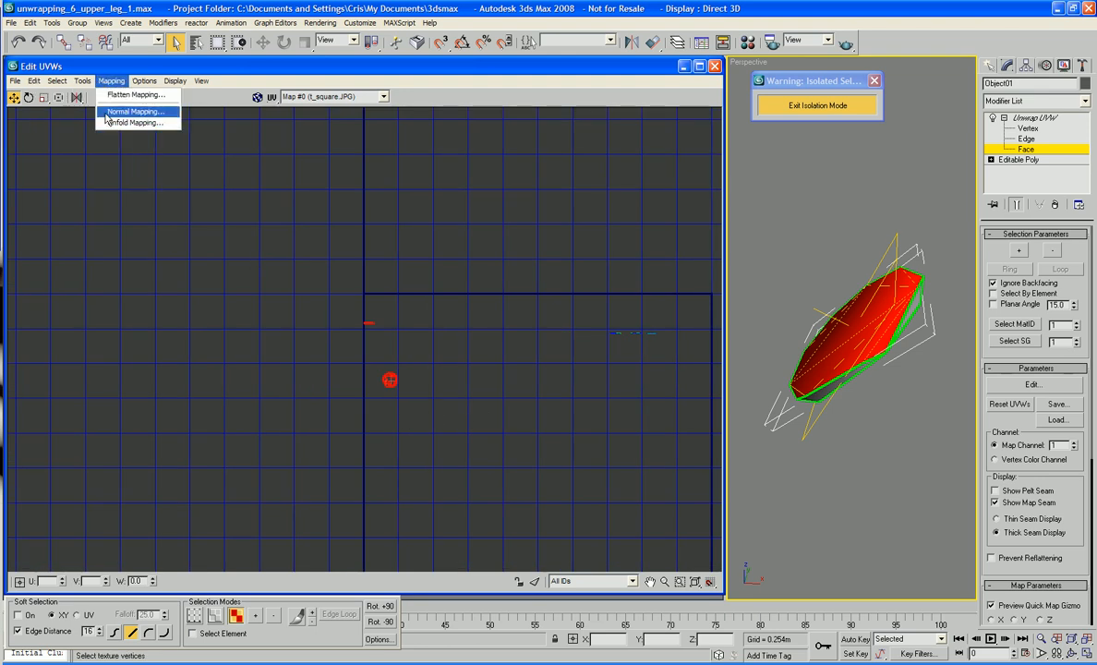
left_click(107, 112)
left_click(168, 59)
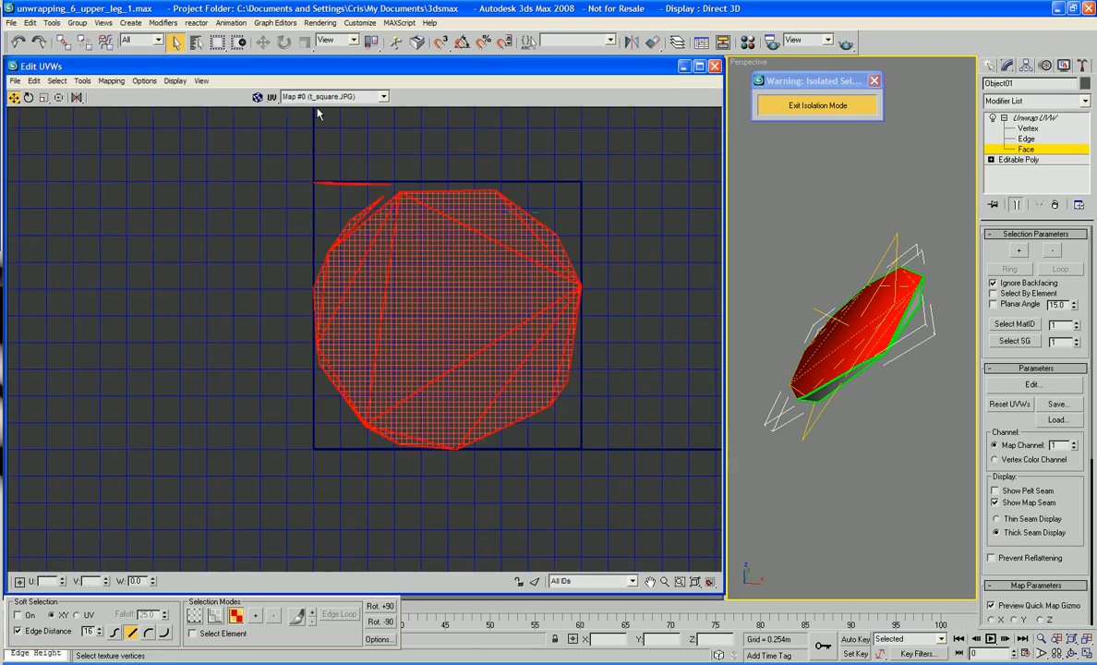
key("ctrl+z")
scroll(326, 179, "down", 1)
middle_click_drag(265, 115, 368, 199)
scroll(326, 178, "up", 2)
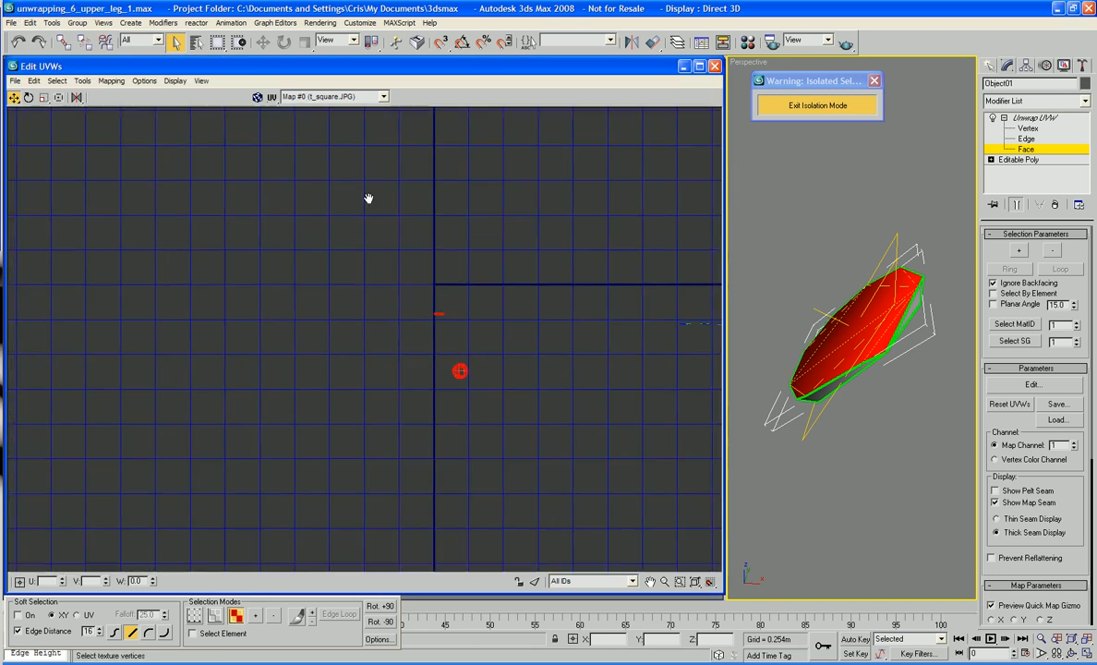
Step: Apply Flatten Mapping to all of the disc's faces with a face angle threshold of 75 and 0.02 spacing
left_click(111, 81)
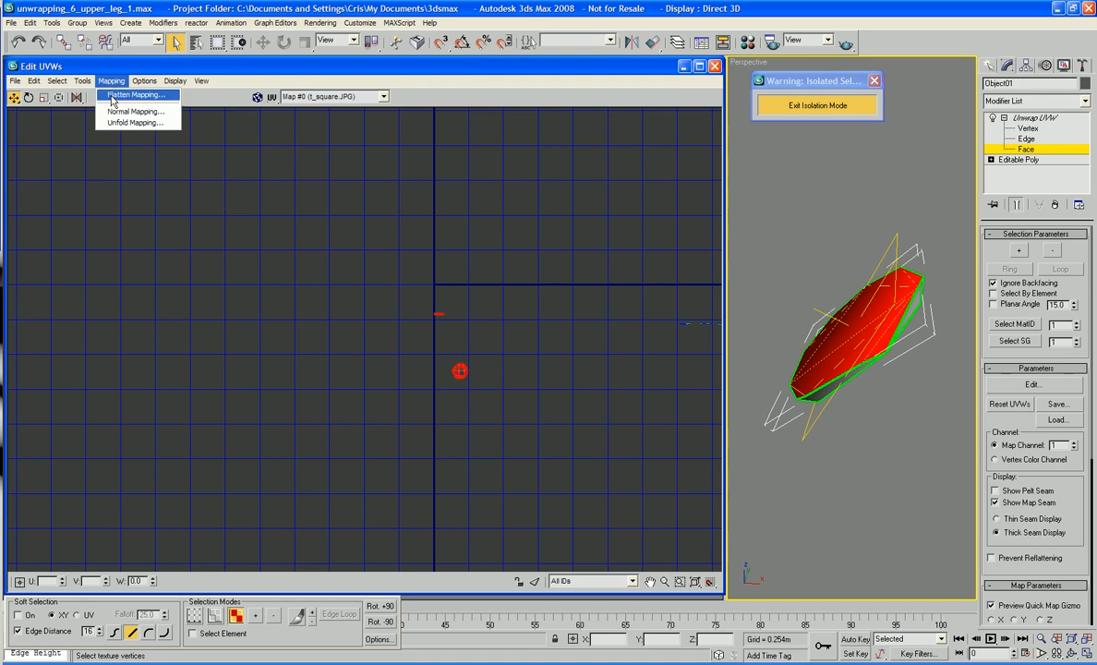
left_click(112, 95)
double_click(102, 65)
type("75")
key("Return")
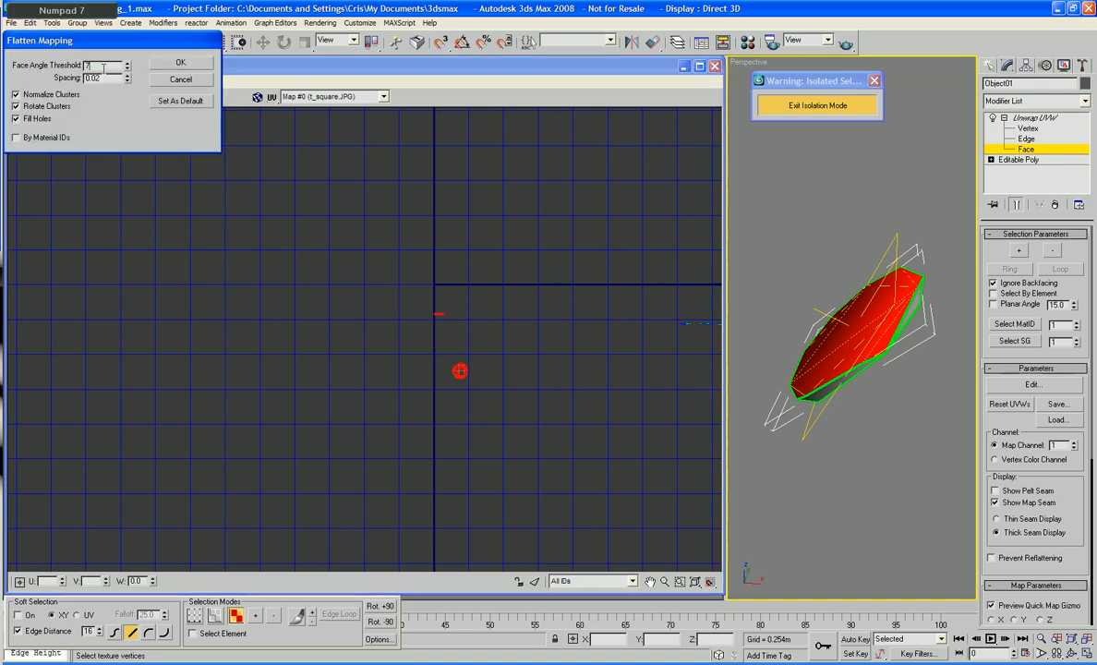
left_click(164, 63)
middle_click_drag(573, 305, 317, 250)
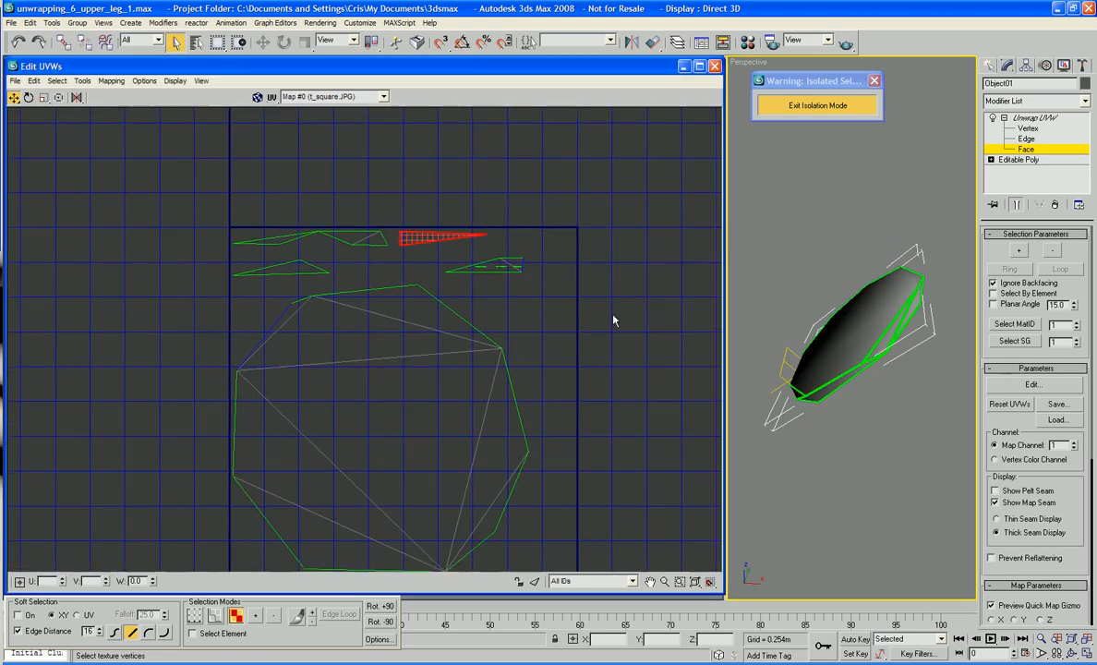
Step: Select both faces of the wedge-shaped UV piece covering the tiny strips and move it up clear of them
left_click(515, 289)
scroll(514, 292, "up", 6)
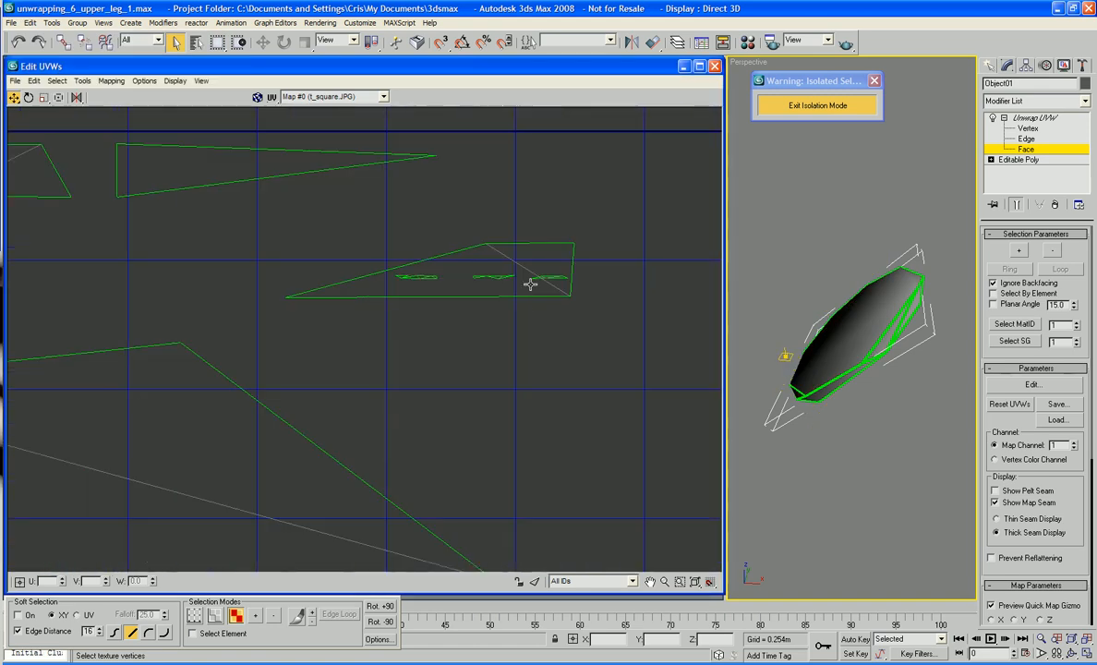
left_click(551, 251)
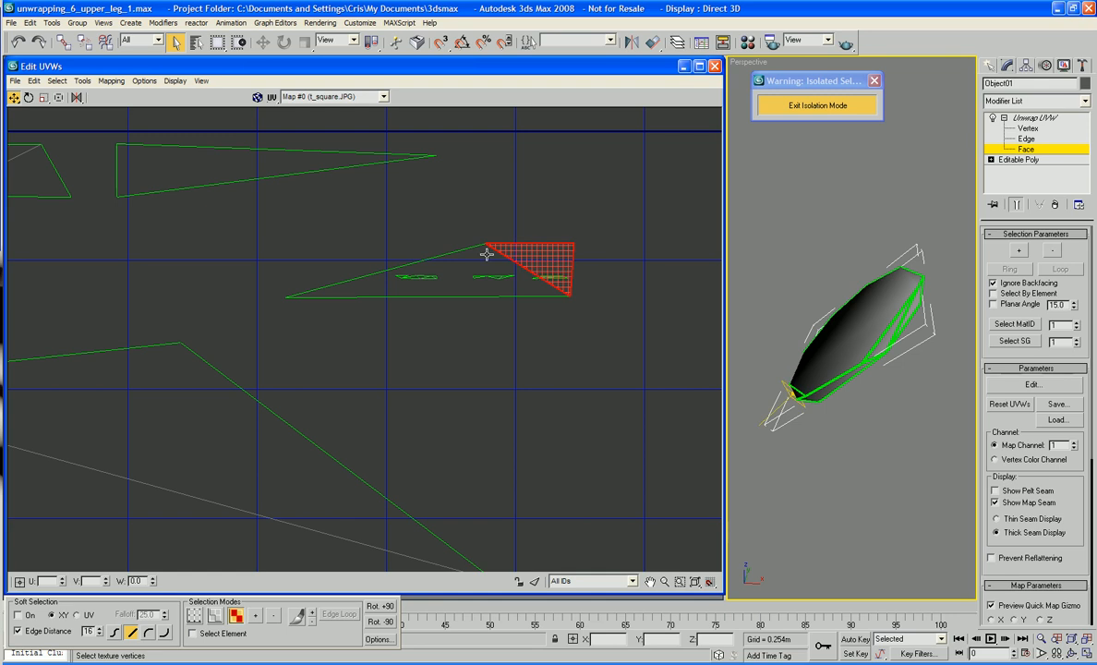
left_click(487, 254, "ctrl")
left_click_drag(486, 258, 552, 203)
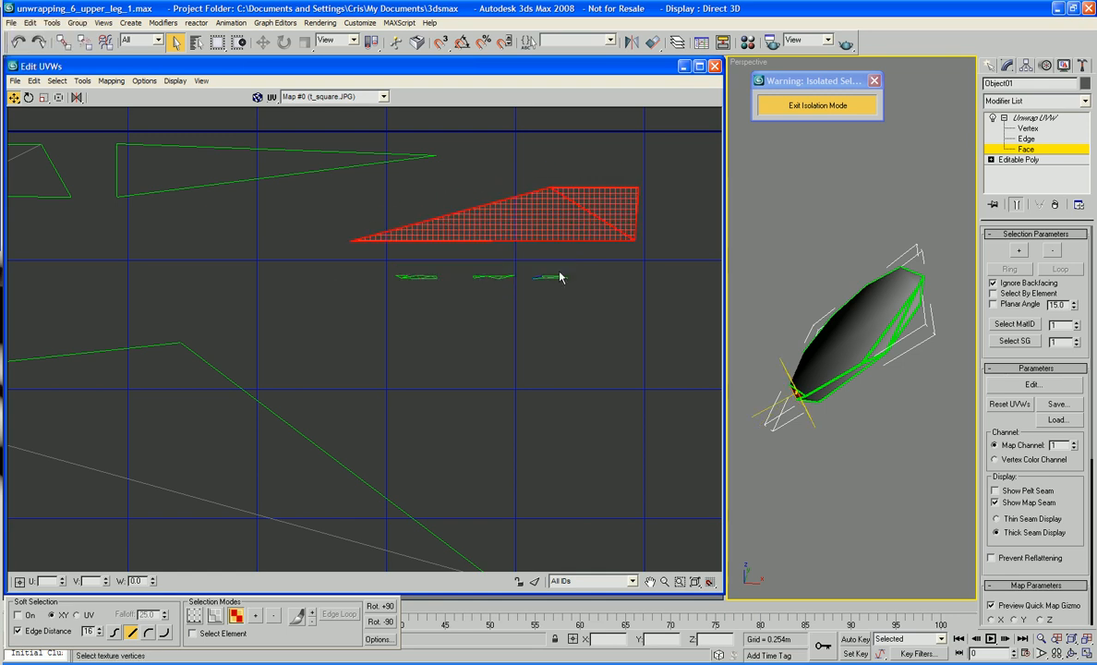
Step: Select the tiny UV strips of the disc's rim and scale them up to several times their size
left_click_drag(582, 259, 393, 4)
right_click(417, 295)
left_click(441, 340)
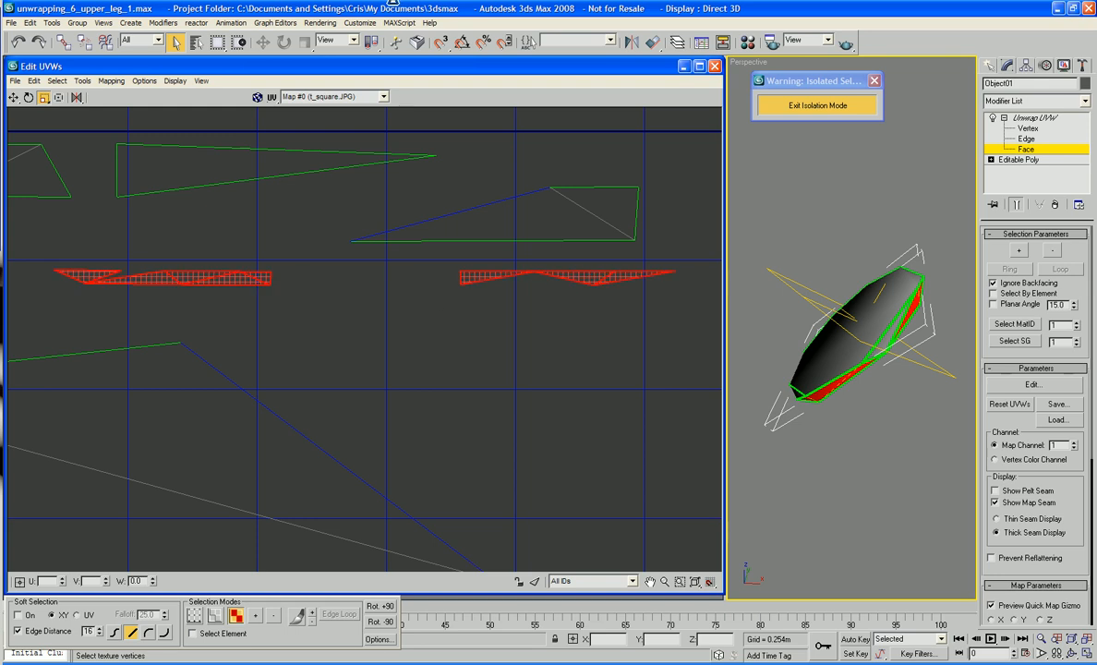
scroll(510, 481, "down", 3)
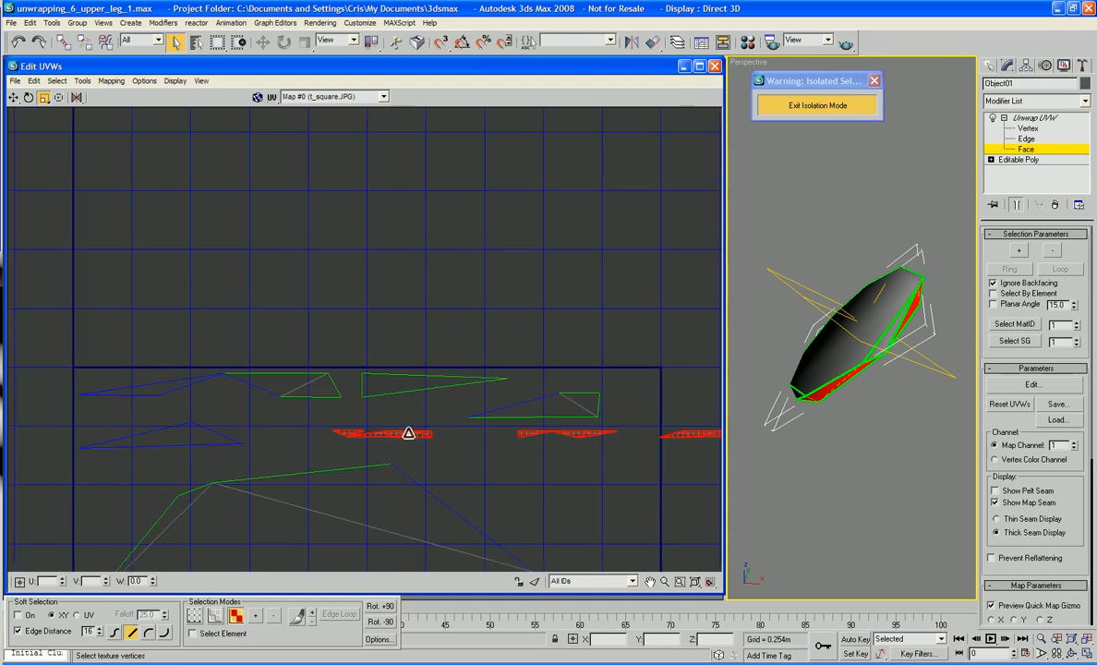
left_click_drag(412, 435, 302, 362)
middle_click_drag(509, 482, 520, 264)
scroll(395, 462, "down", 3)
scroll(475, 302, "up", 5)
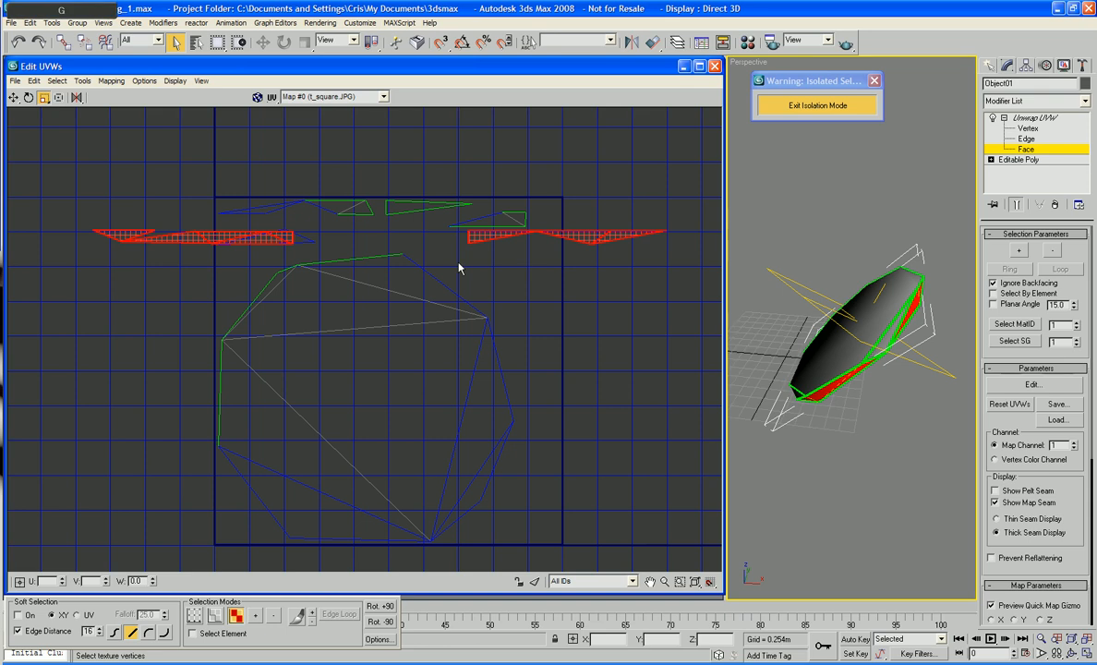
Step: Move the selected rim strips right clear of the small UV piece, and place the middle strip beside the end of the first one
right_click(335, 262)
left_click(354, 274)
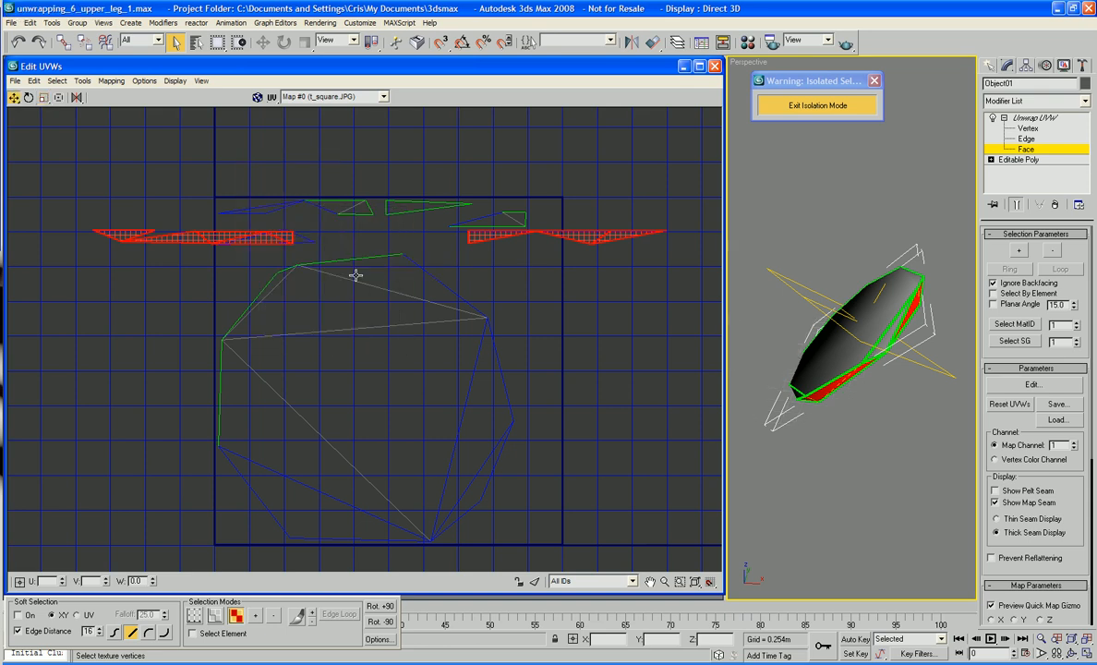
left_click_drag(239, 223, 451, 226)
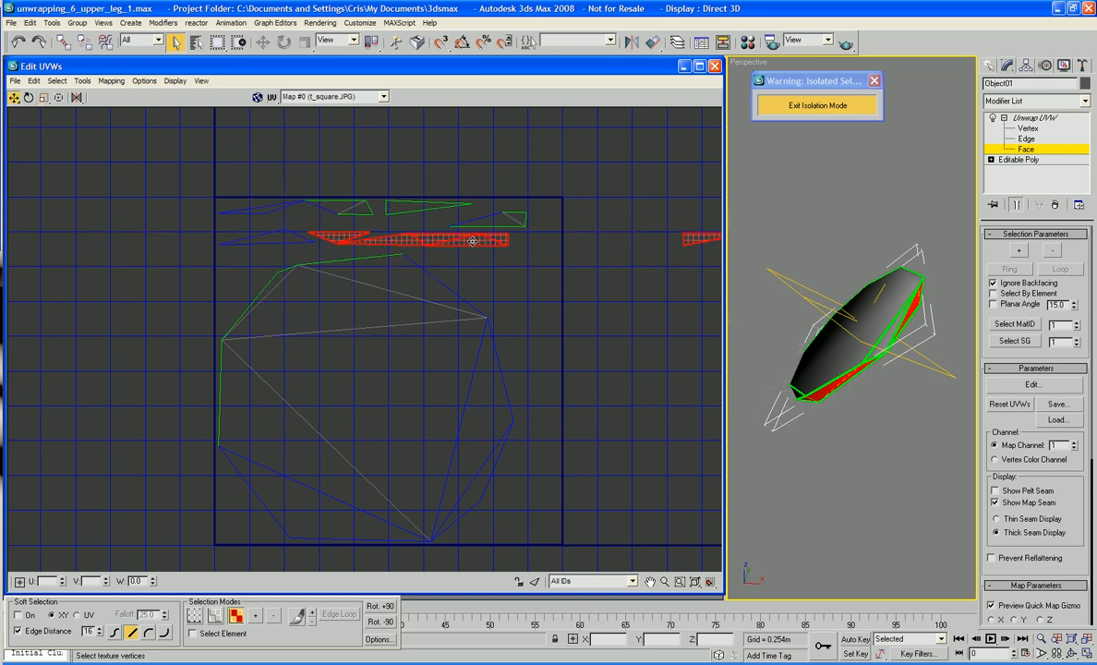
middle_click_drag(586, 265, 387, 275)
middle_click_drag(661, 193, 427, 188)
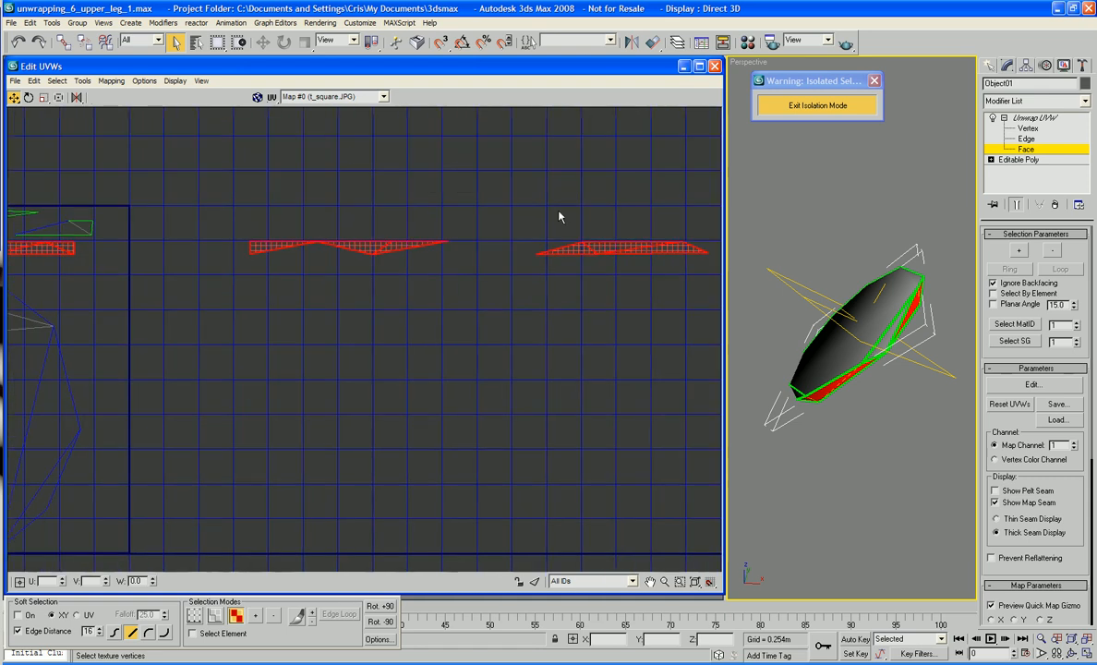
left_click_drag(514, 218, 98, 249)
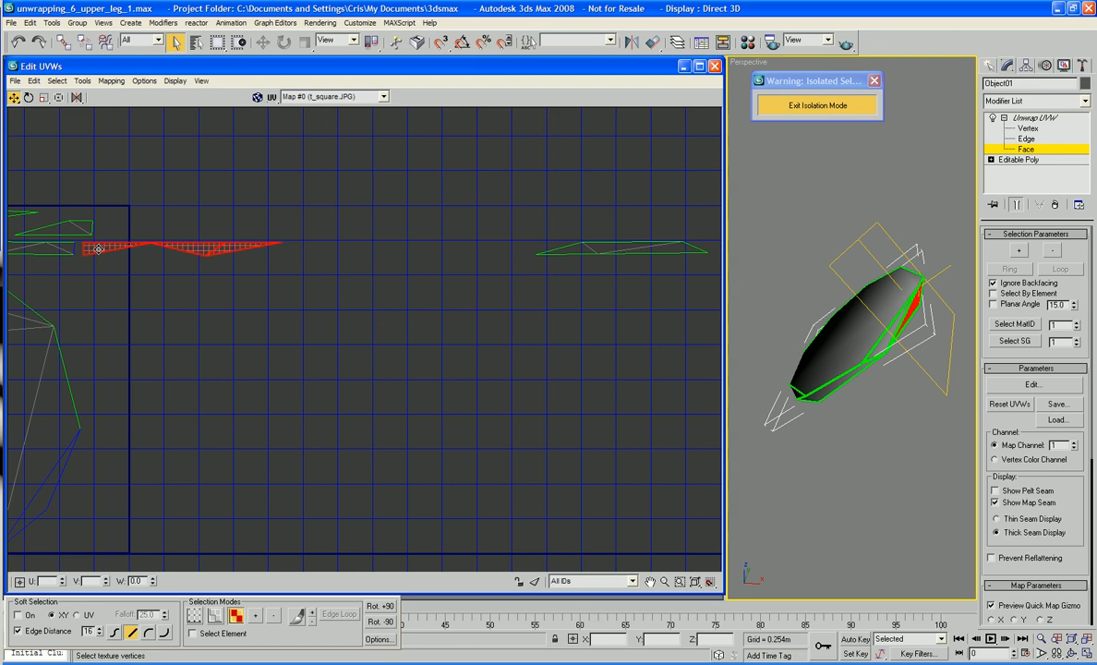
Step: Select all faces of the farthest rim strip and move it left to sit beside the end of the middle strip
middle_click_drag(308, 226, 226, 236)
left_click(301, 223)
left_click(483, 262)
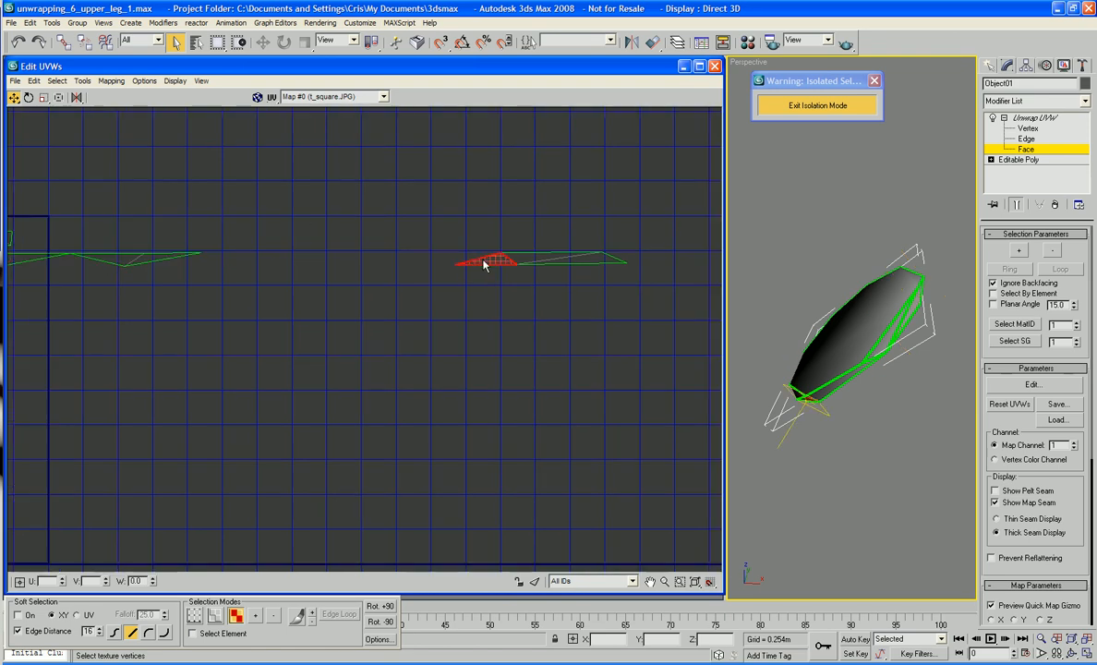
left_click_drag(416, 237, 645, 316)
left_click_drag(544, 261, 292, 263)
middle_click_drag(175, 280, 620, 335)
scroll(504, 304, "down", 1)
scroll(534, 291, "up", 1)
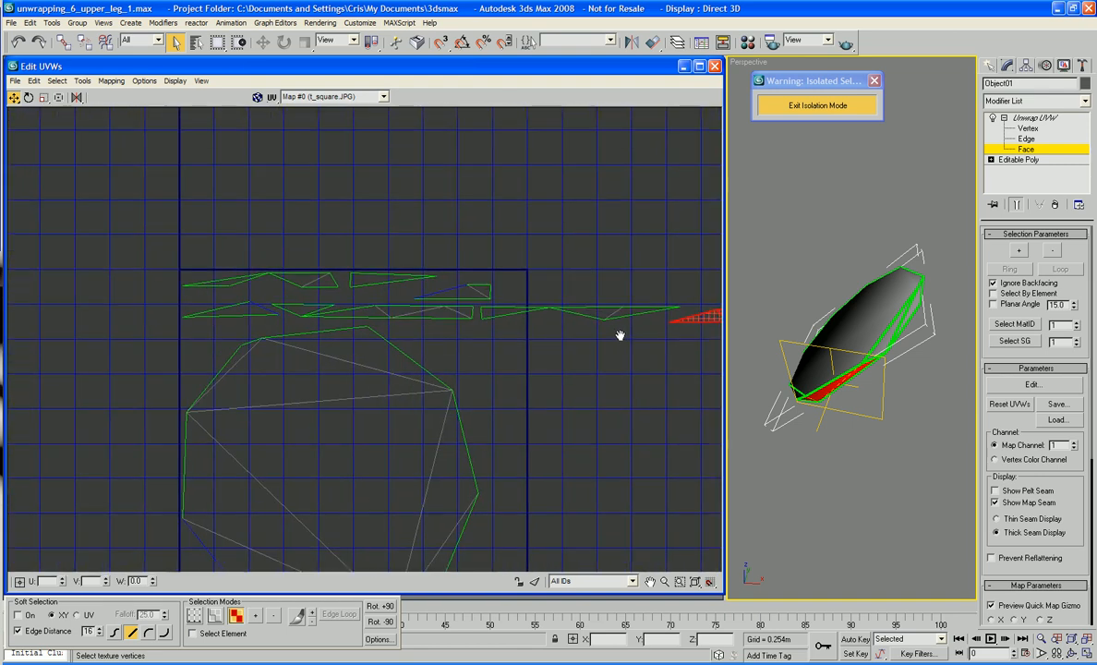
scroll(612, 337, "up", 1)
Step: Target-weld three vertices of the small upper strip onto their matching vertices along the upper edge of the long rim strip
left_click(612, 330)
right_click(563, 343)
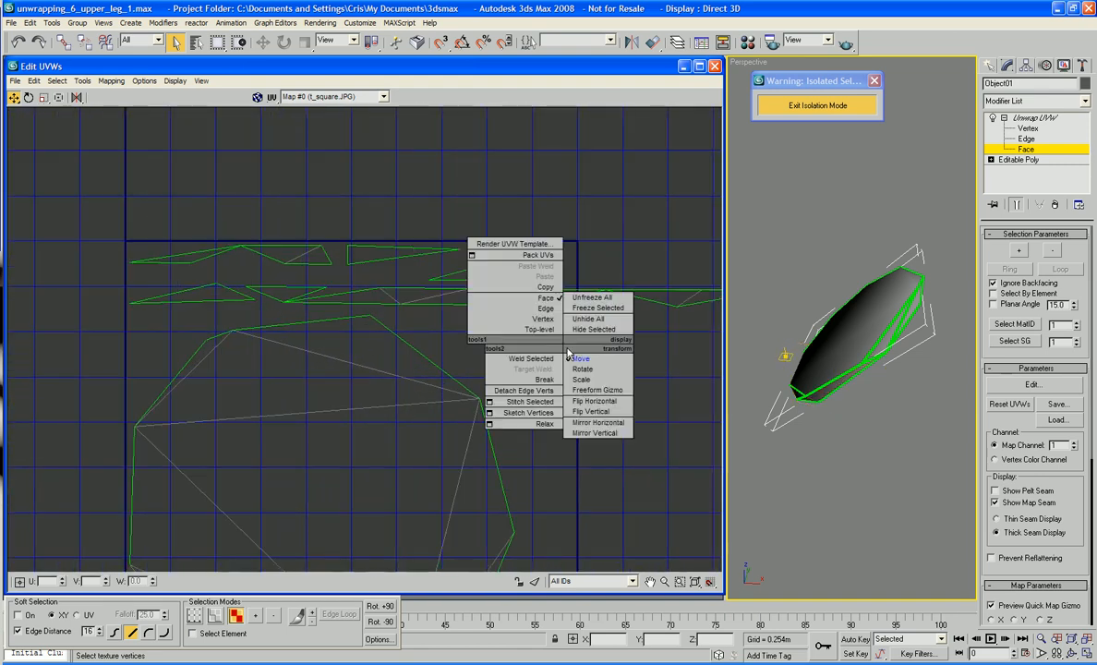
left_click(540, 319)
right_click(540, 333)
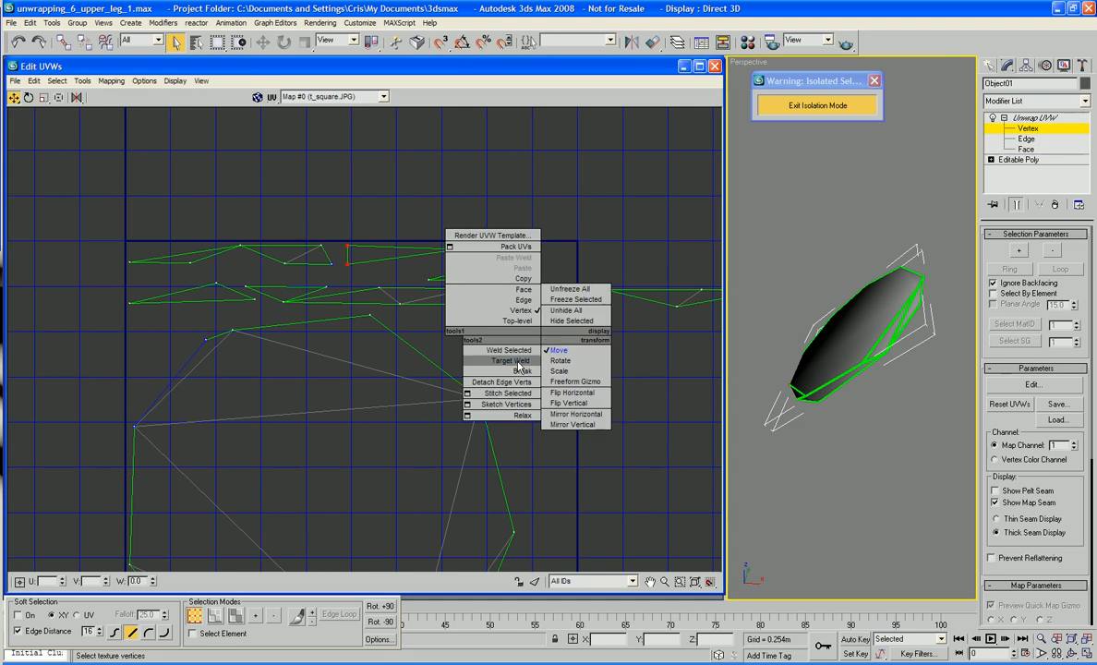
left_click(518, 363)
left_click(190, 265)
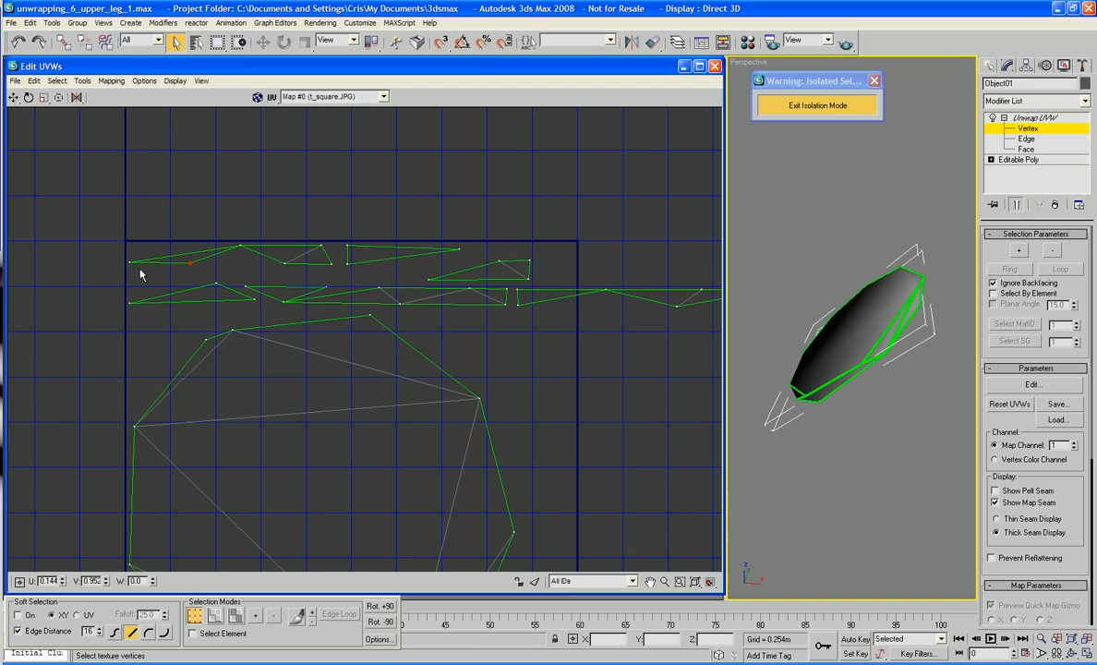
left_click_drag(140, 275, 131, 261)
left_click(238, 248)
left_click_drag(191, 265, 326, 287)
left_click_drag(130, 262, 379, 287)
left_click_drag(242, 246, 245, 286)
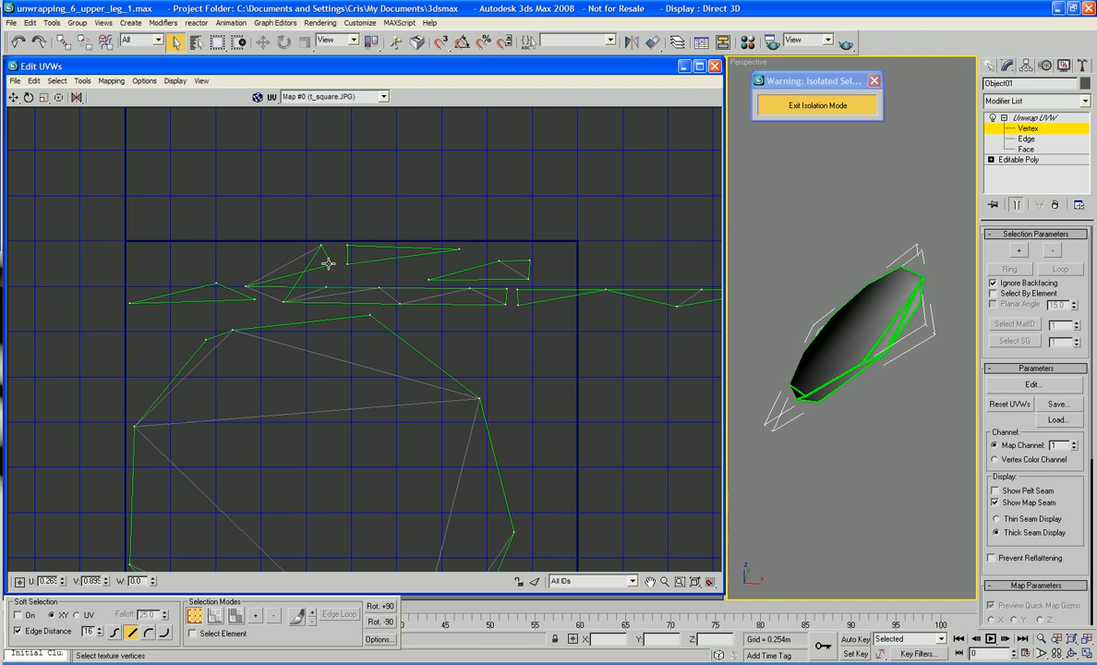
Step: Reposition the welded piece's two free vertices to extend the long strip's end, and move the overlapping triangular piece up clear of it
left_click_drag(330, 264, 265, 301)
left_click_drag(318, 246, 272, 303)
middle_click_drag(329, 318, 463, 350)
scroll(407, 315, "up", 3)
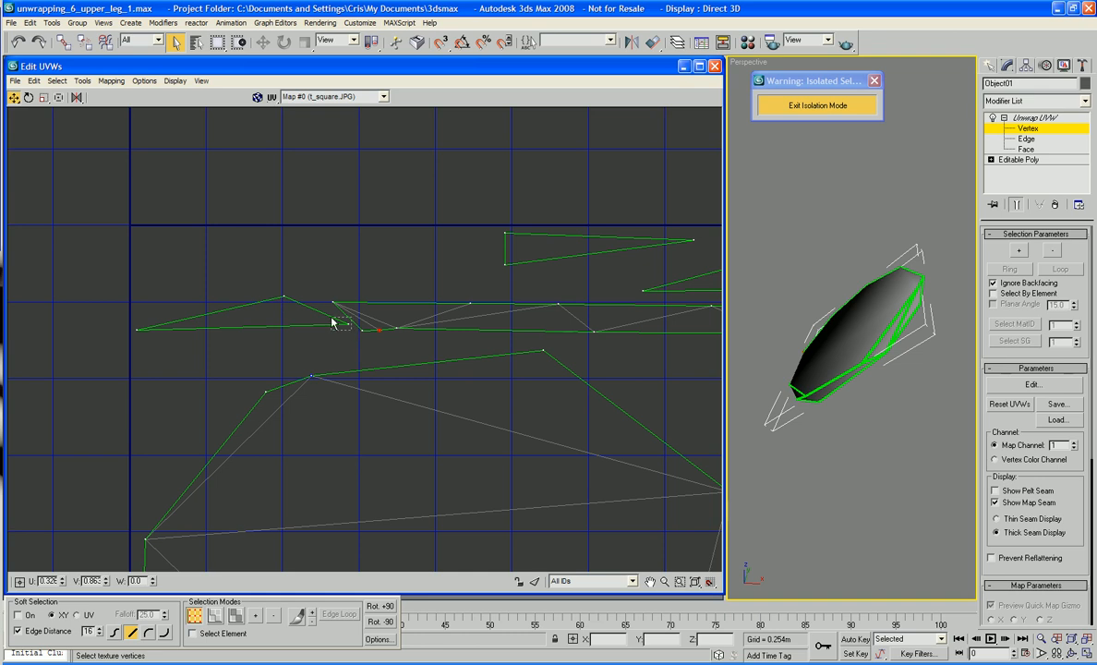
left_click(284, 296, "ctrl")
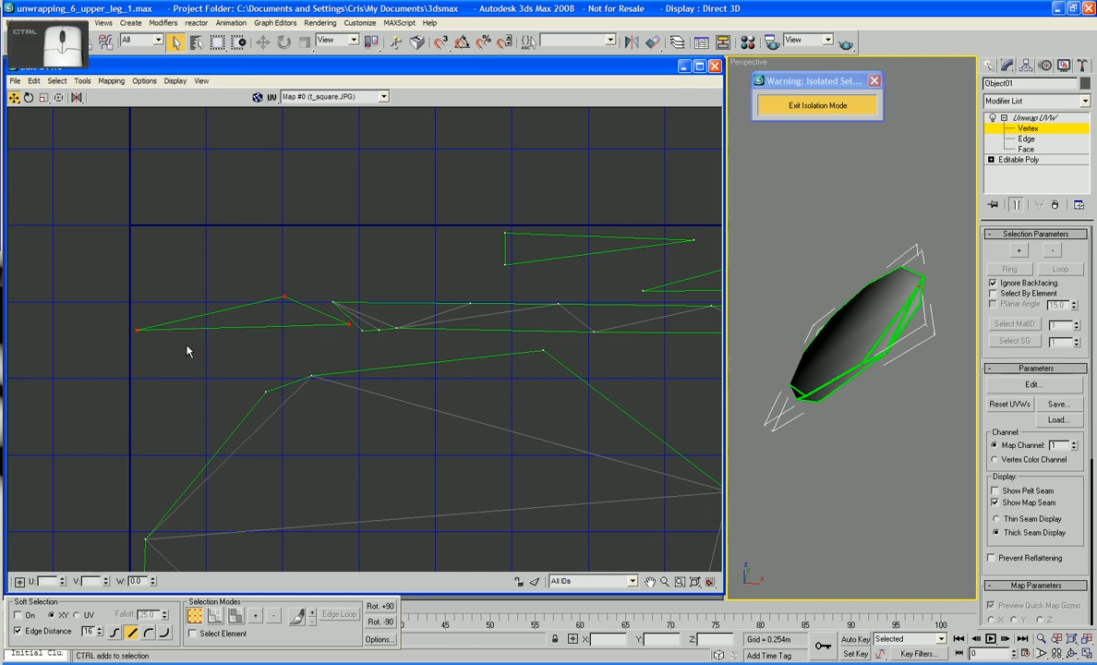
left_click_drag(138, 328, 66, 258)
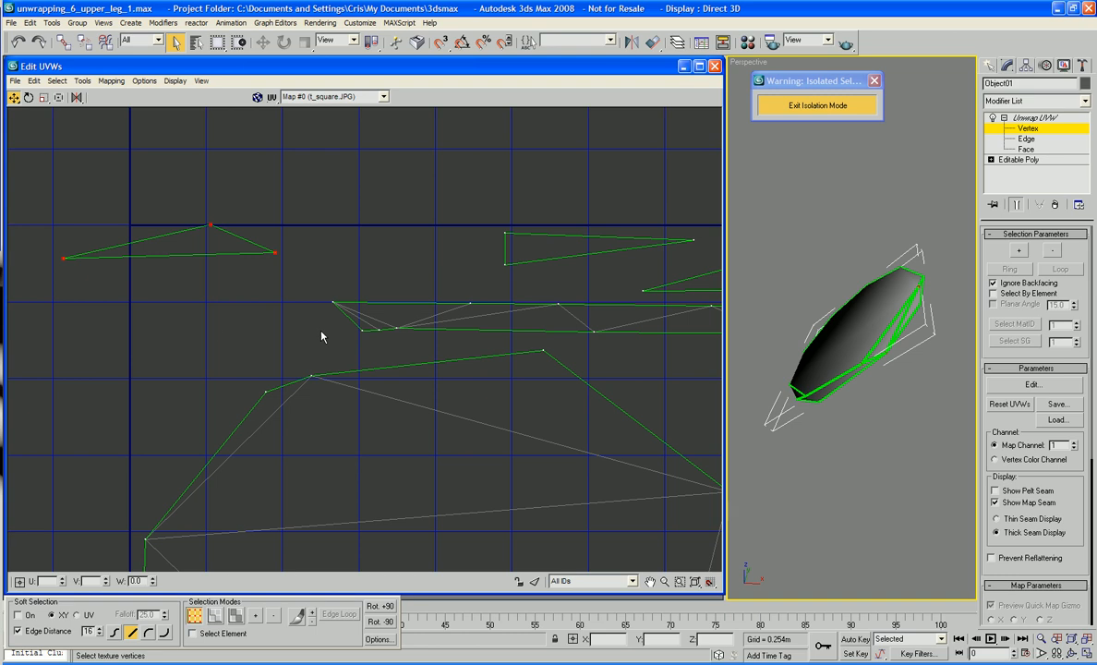
left_click_drag(369, 334, 289, 329)
Step: Check which vertices the loose small UV pieces share with the long rim strips
scroll(469, 335, "down", 3)
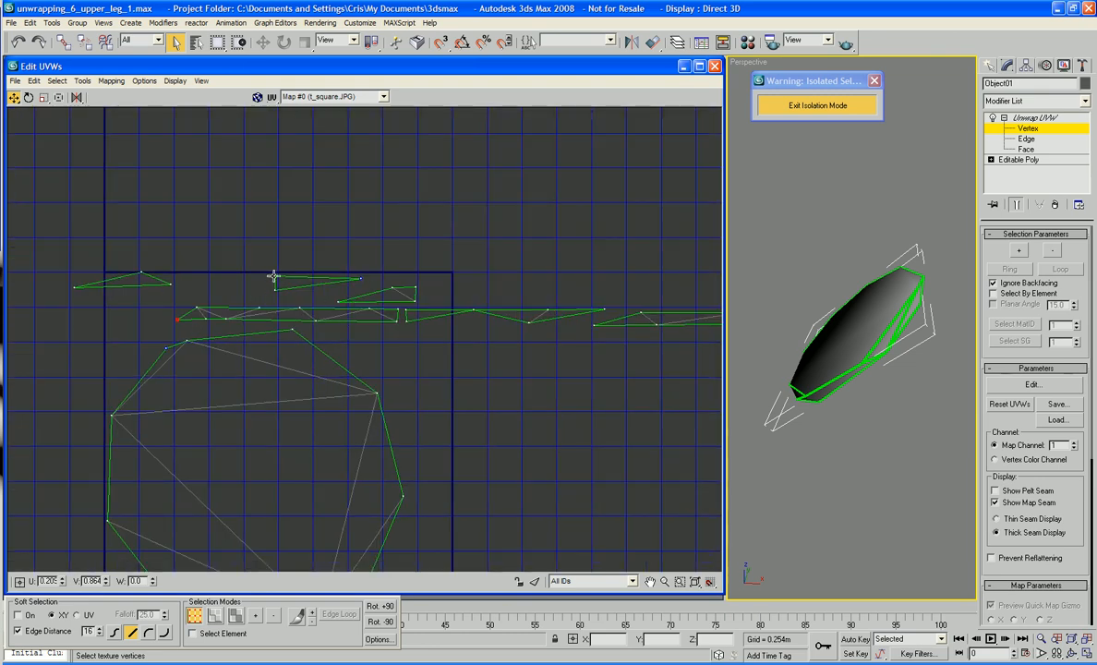
left_click(274, 278)
left_click(338, 302)
middle_click_drag(375, 310, 239, 299)
left_click(241, 278)
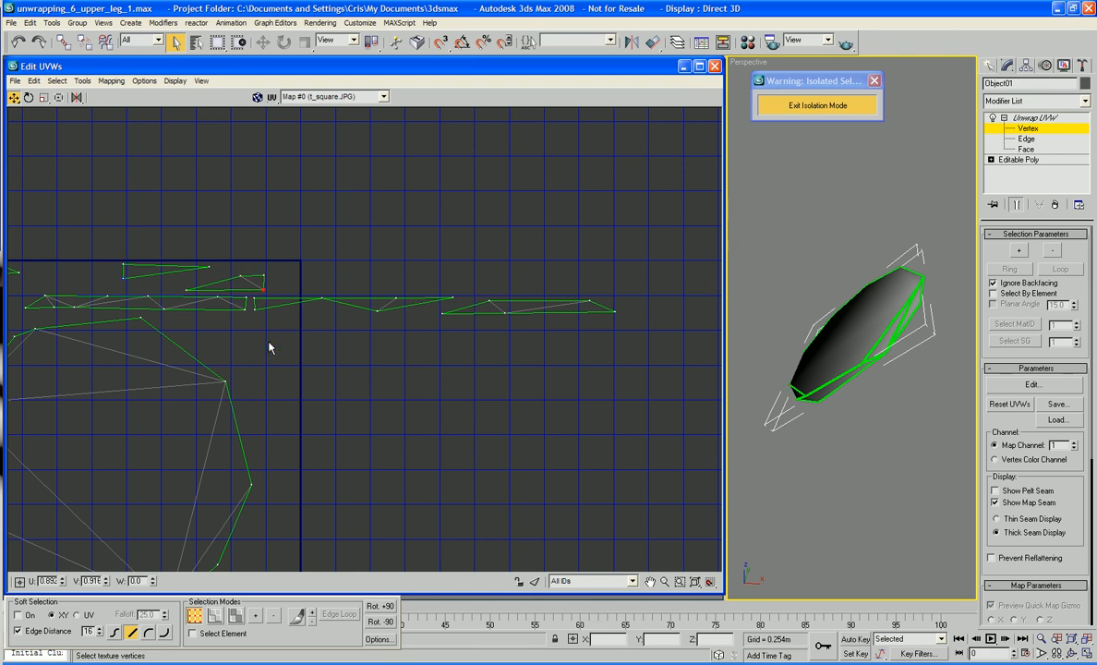
middle_click_drag(270, 347, 444, 347)
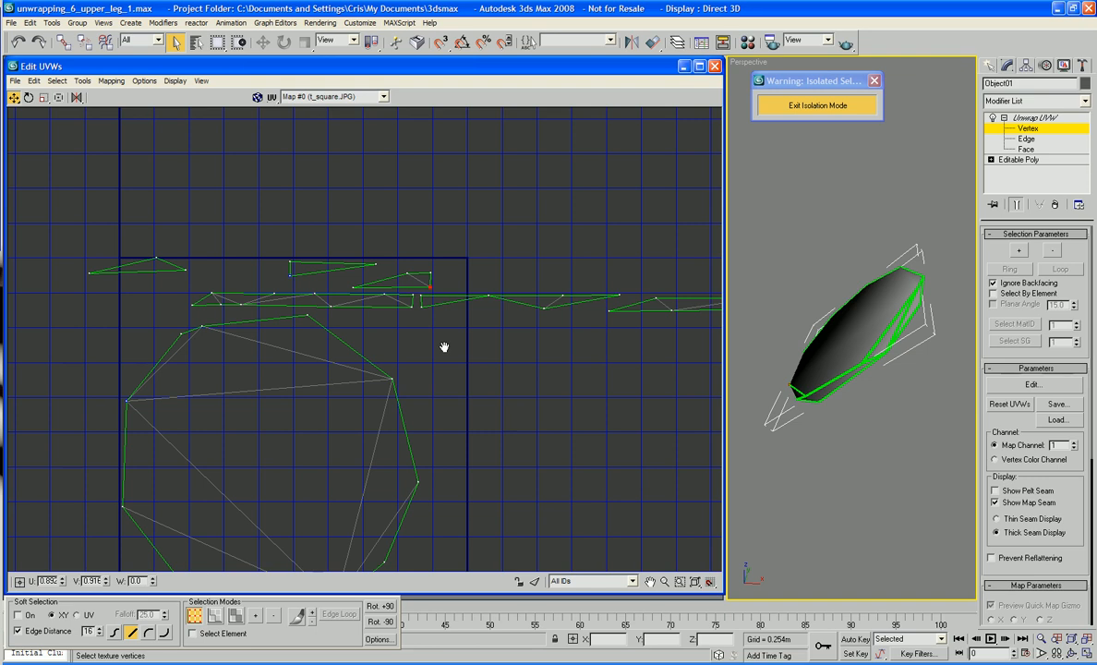
left_click_drag(430, 287, 432, 273)
middle_click_drag(510, 303, 405, 305)
left_click(441, 311)
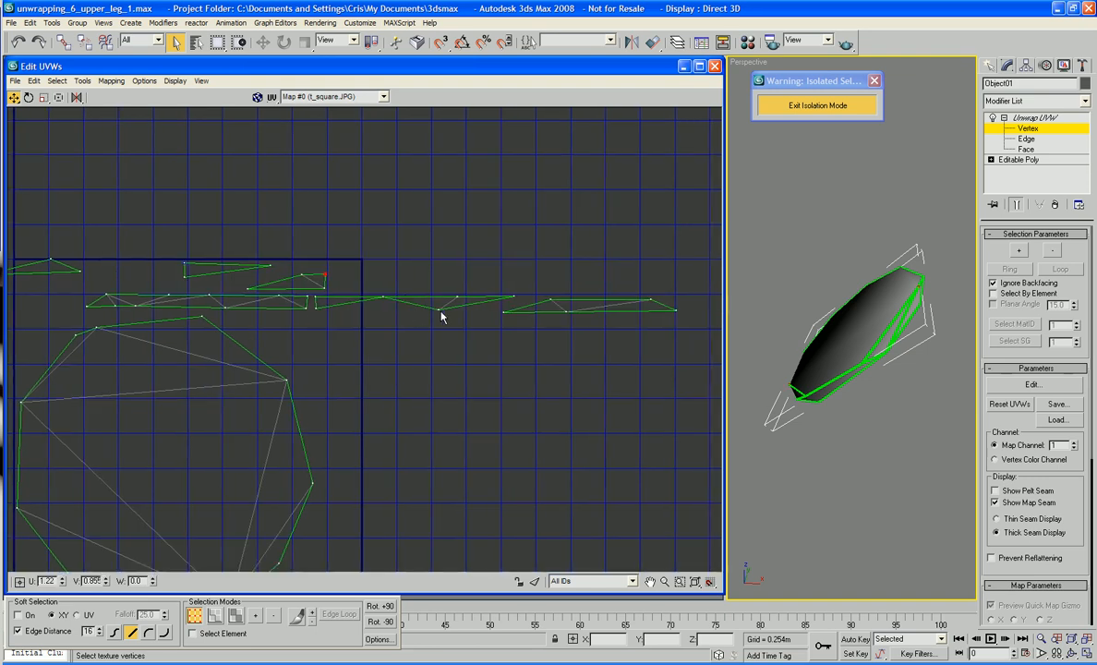
middle_click_drag(394, 356, 457, 355)
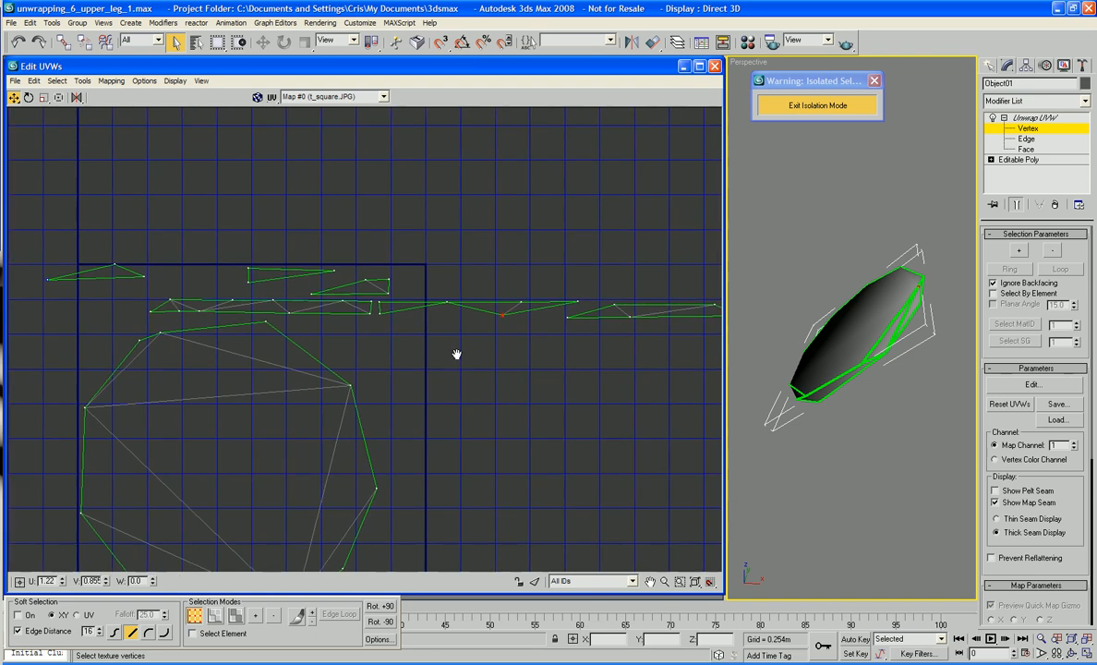
left_click(117, 263)
left_click(49, 280)
Step: Select all vertices of the last rim strip and move the strip up away from the middle strip's end
middle_click_drag(540, 357, 398, 354)
left_click_drag(554, 320, 409, 310)
left_click_drag(474, 302, 457, 225)
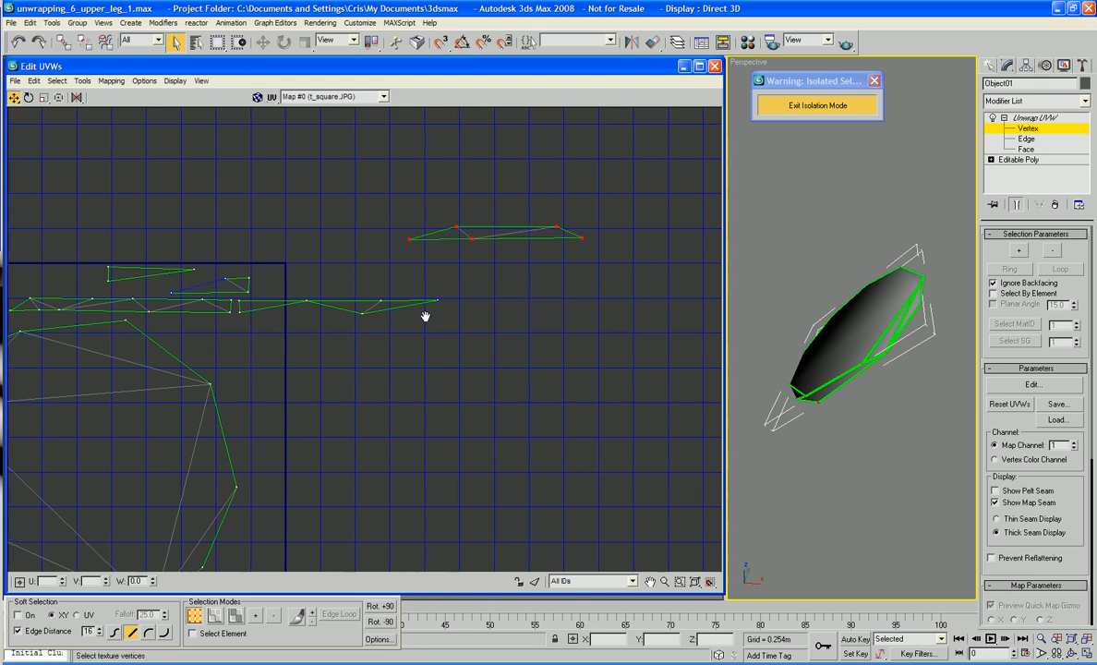
middle_click_drag(425, 313, 583, 301)
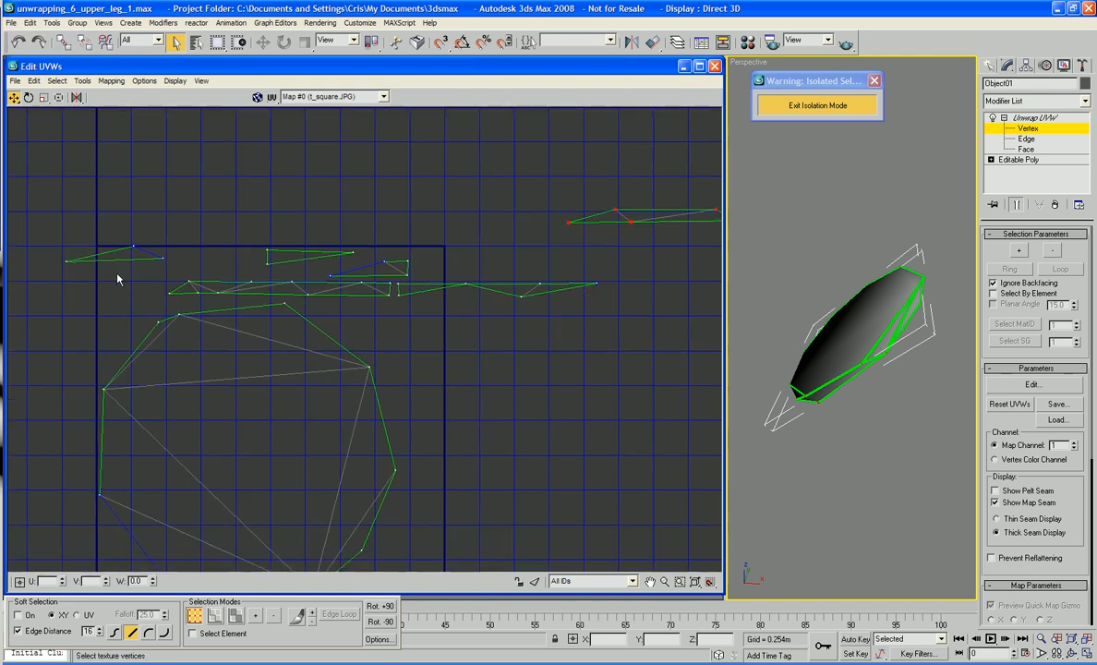
Step: Target-weld two vertices of the loose triangle onto the middle strip's end, and place its third vertex just beyond to extend the strip
left_click(74, 280)
left_click(67, 263)
right_click(102, 299)
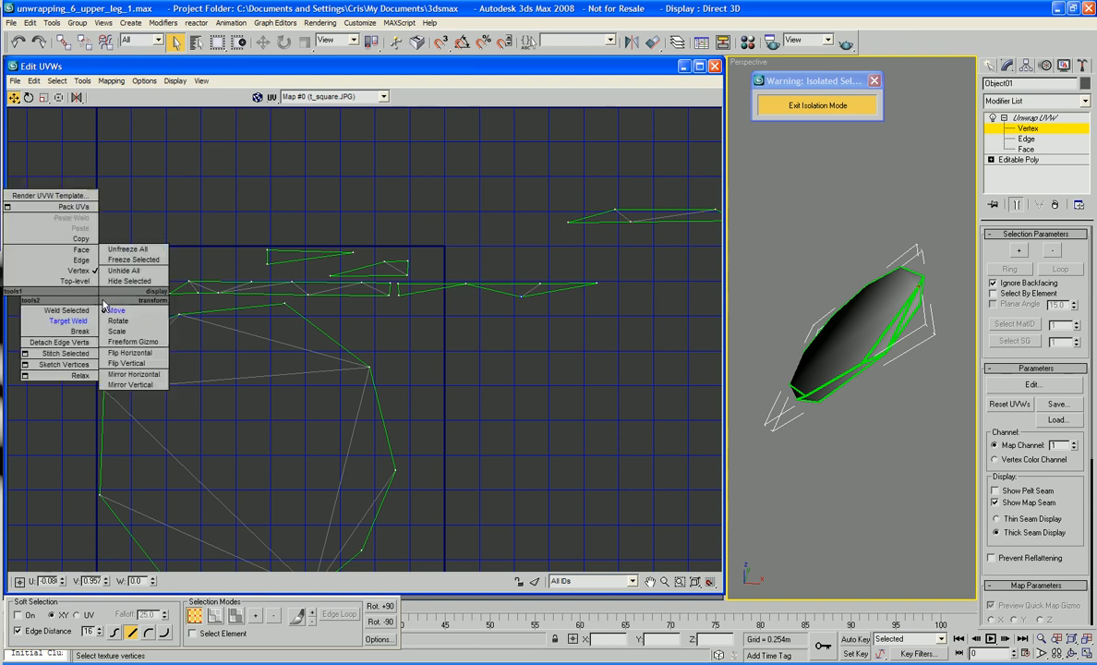
left_click(51, 325)
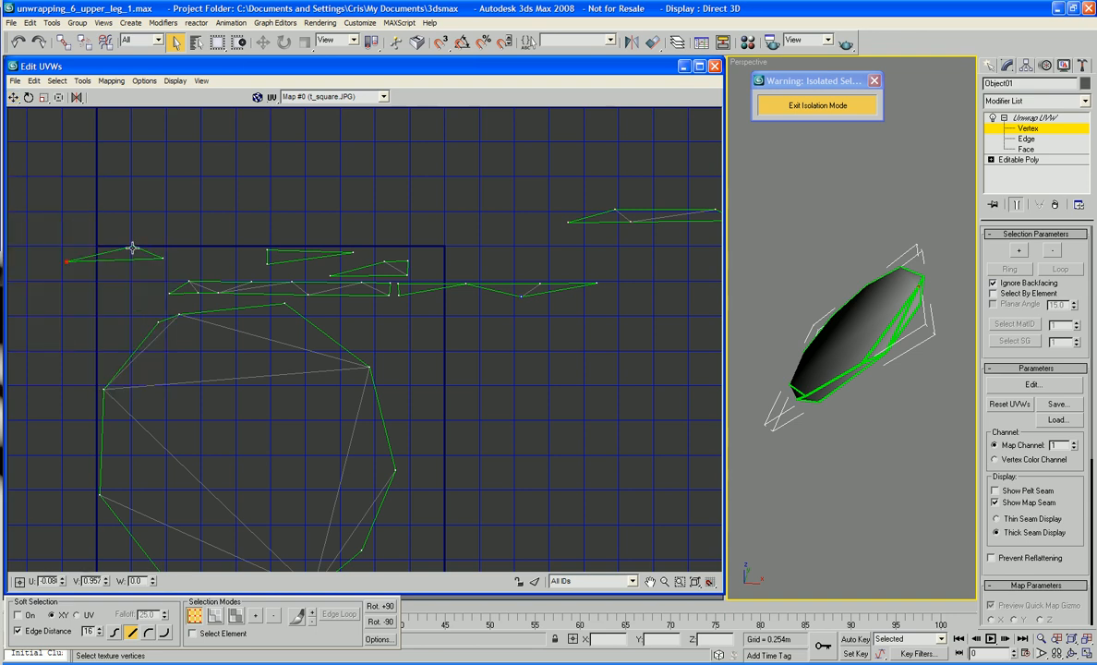
left_click_drag(132, 247, 598, 287)
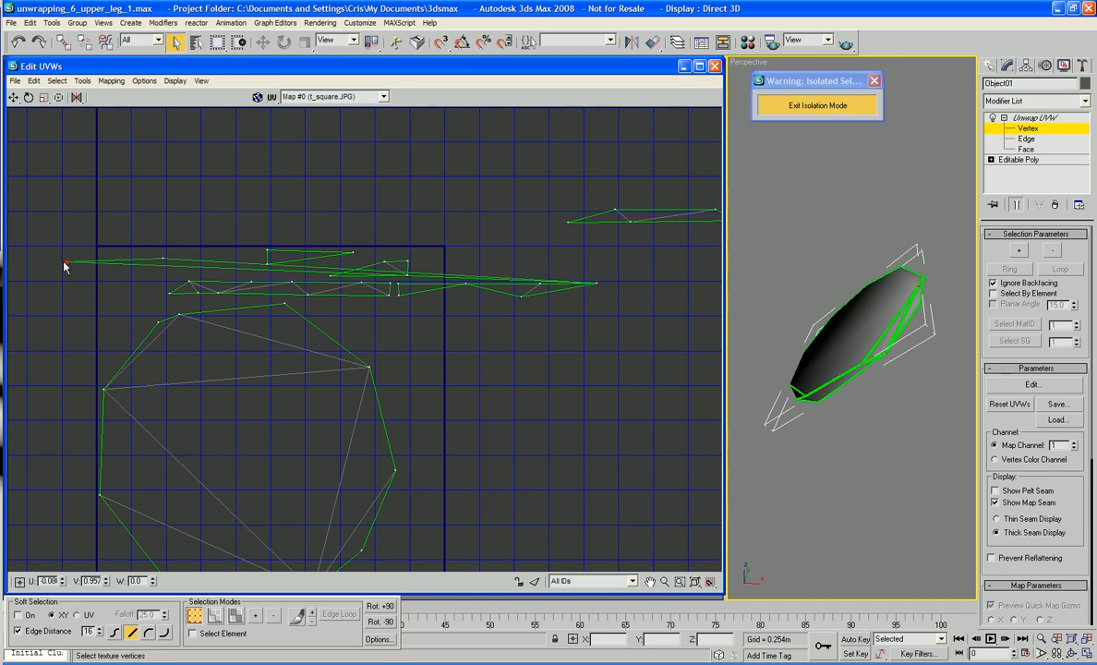
left_click_drag(66, 264, 522, 297)
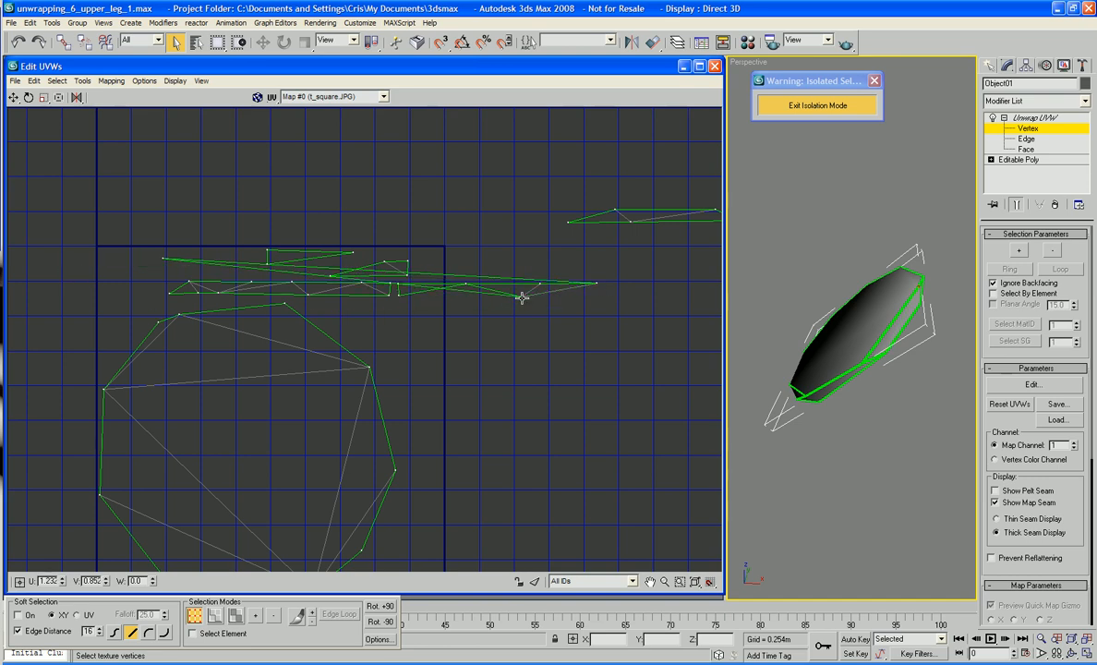
left_click_drag(161, 256, 627, 297)
Step: Check the vertices of the two remaining small pieces and the detached strip for shared points
middle_click_drag(404, 302, 351, 302)
left_click_drag(352, 274, 353, 275)
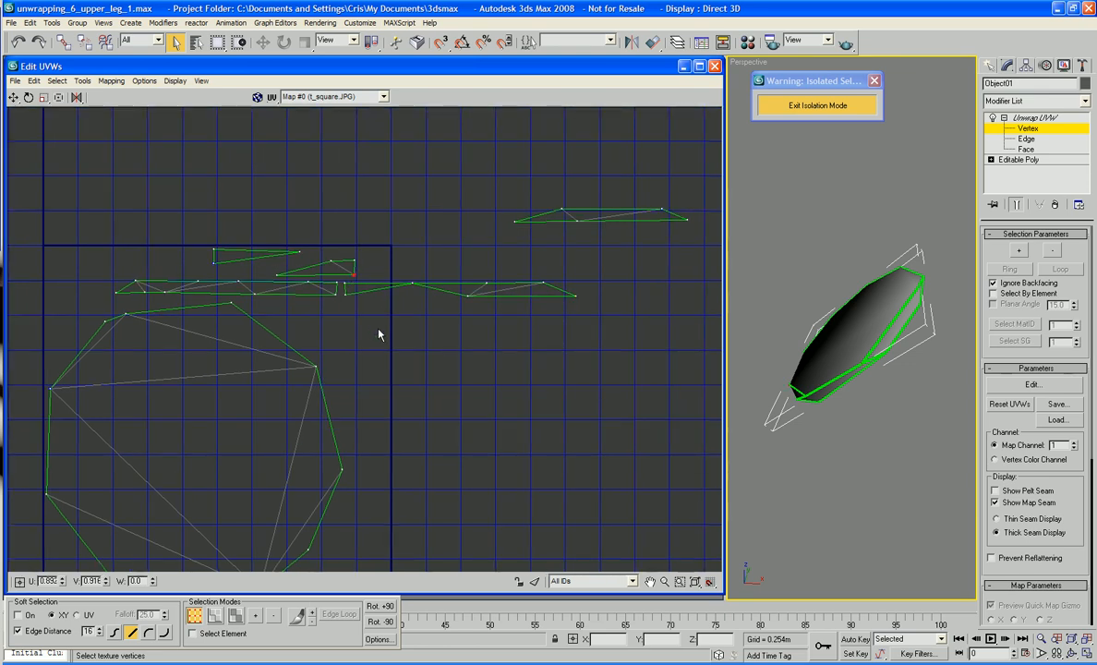
left_click(281, 274)
scroll(281, 275, "up", 1)
scroll(513, 277, "down", 3)
middle_click_drag(513, 277, 452, 277)
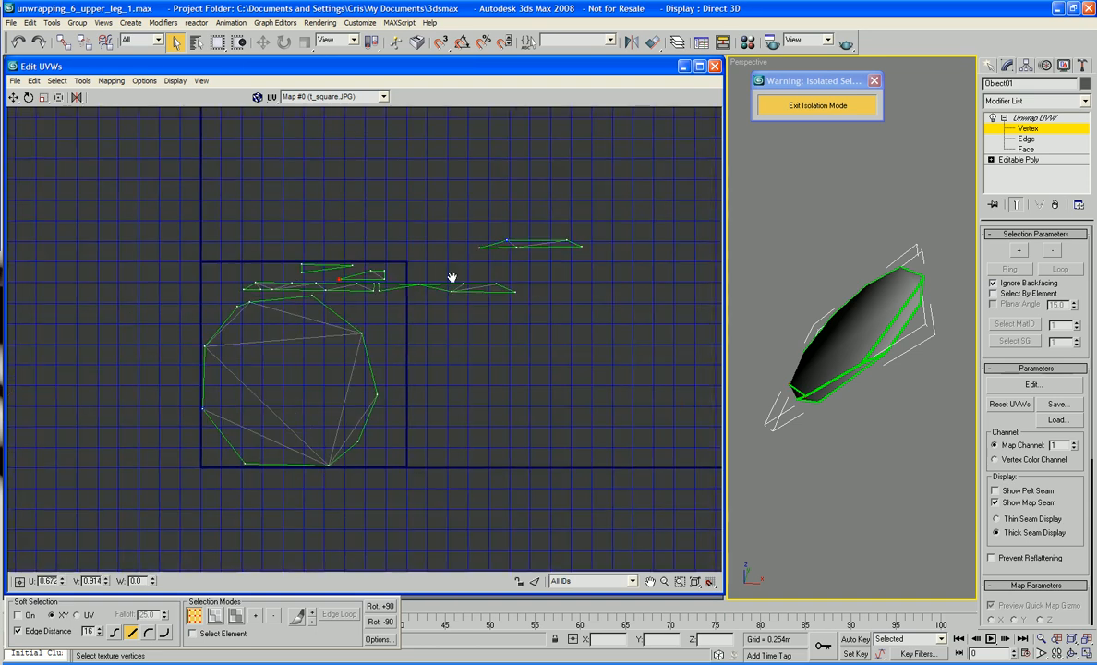
scroll(451, 278, "up", 1)
scroll(440, 284, "up", 1)
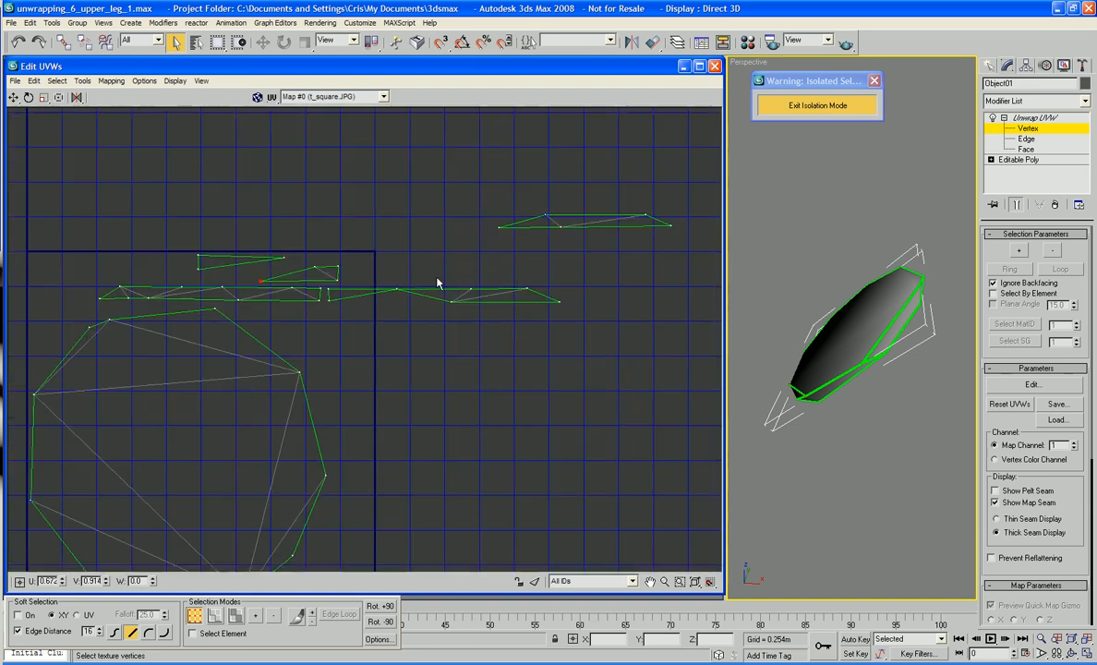
left_click(313, 267)
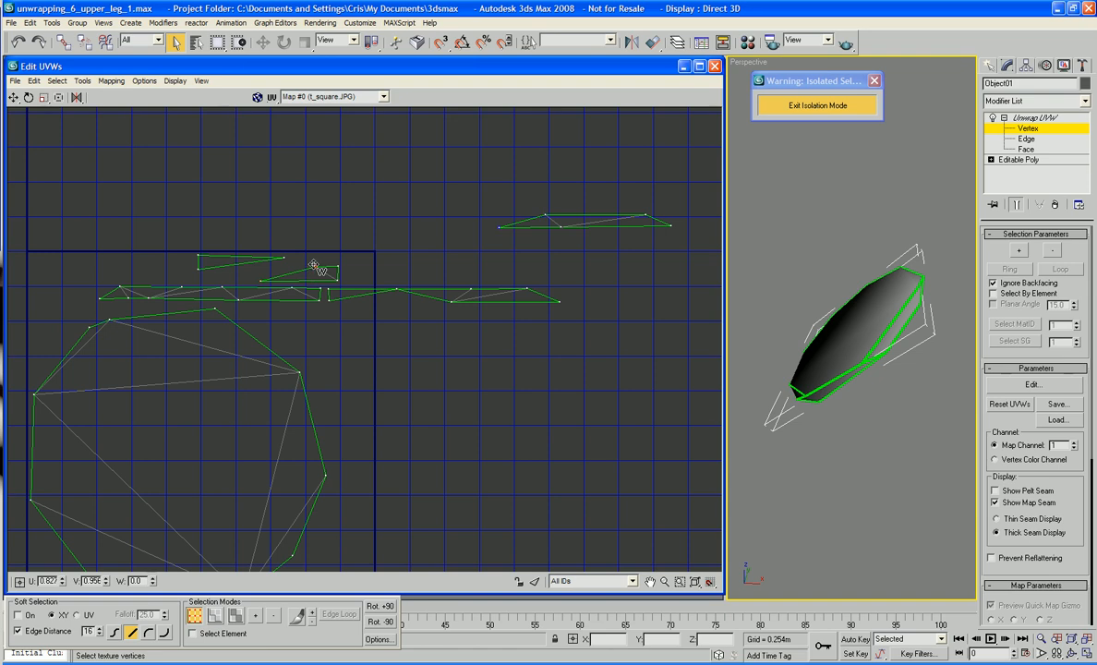
left_click(285, 257)
left_click(201, 269)
left_click(197, 255)
left_click(500, 228)
middle_click_drag(518, 239, 438, 230)
scroll(522, 198, "up", 2)
scroll(595, 218, "down", 5)
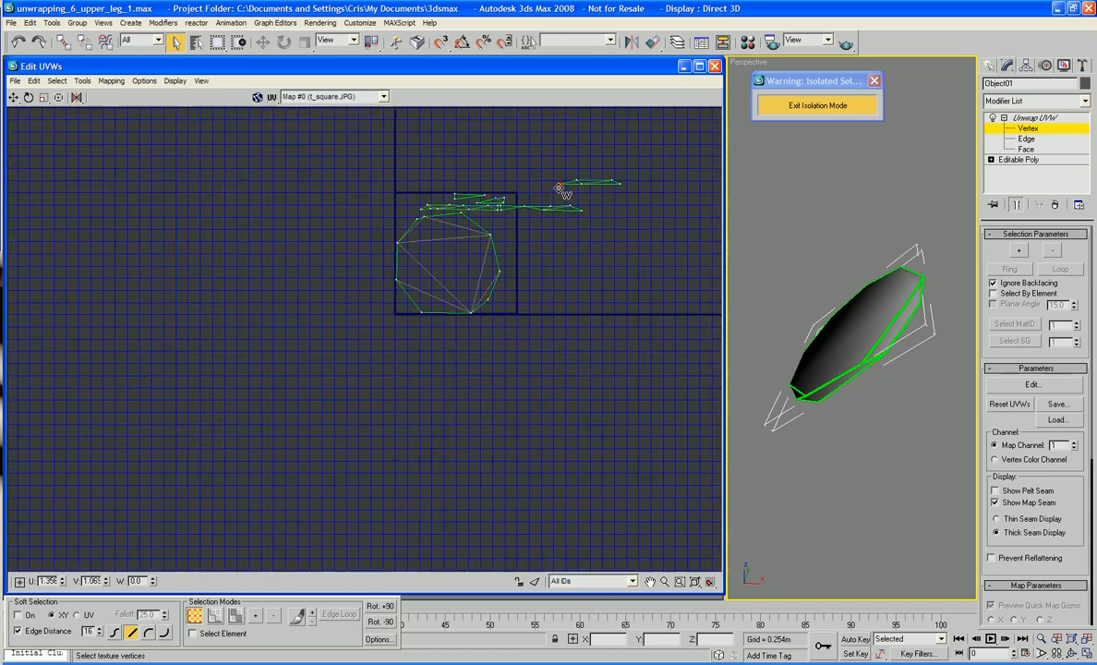
scroll(500, 337, "up", 3)
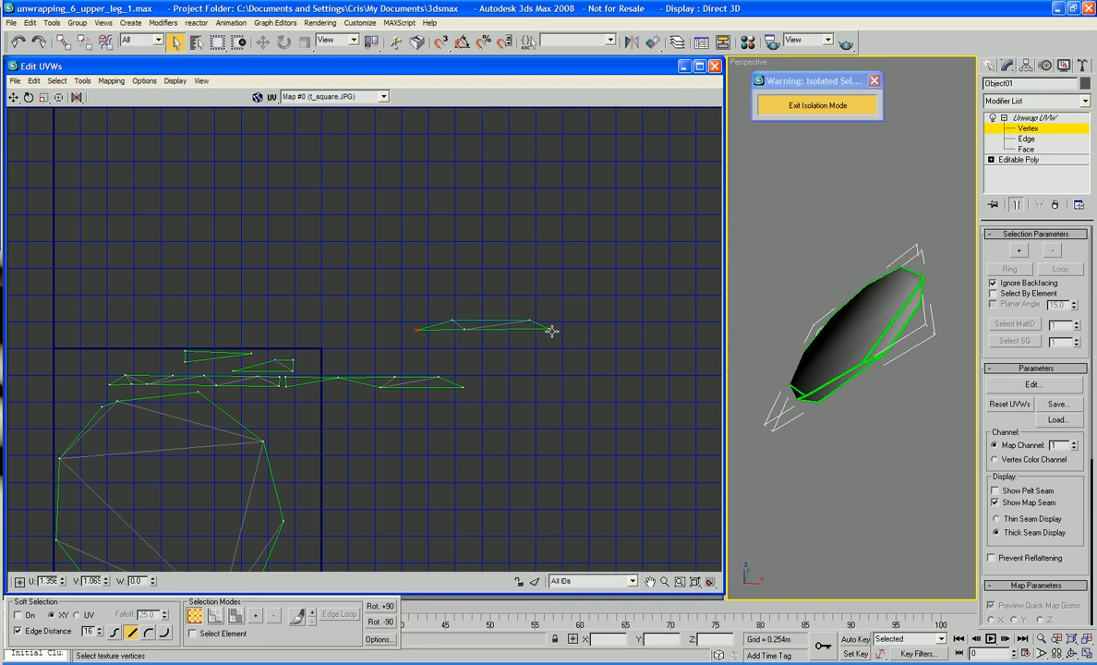
left_click(545, 329)
Step: Check the individual faces of the detached upper strip to see where they lie on the disc
right_click(499, 371)
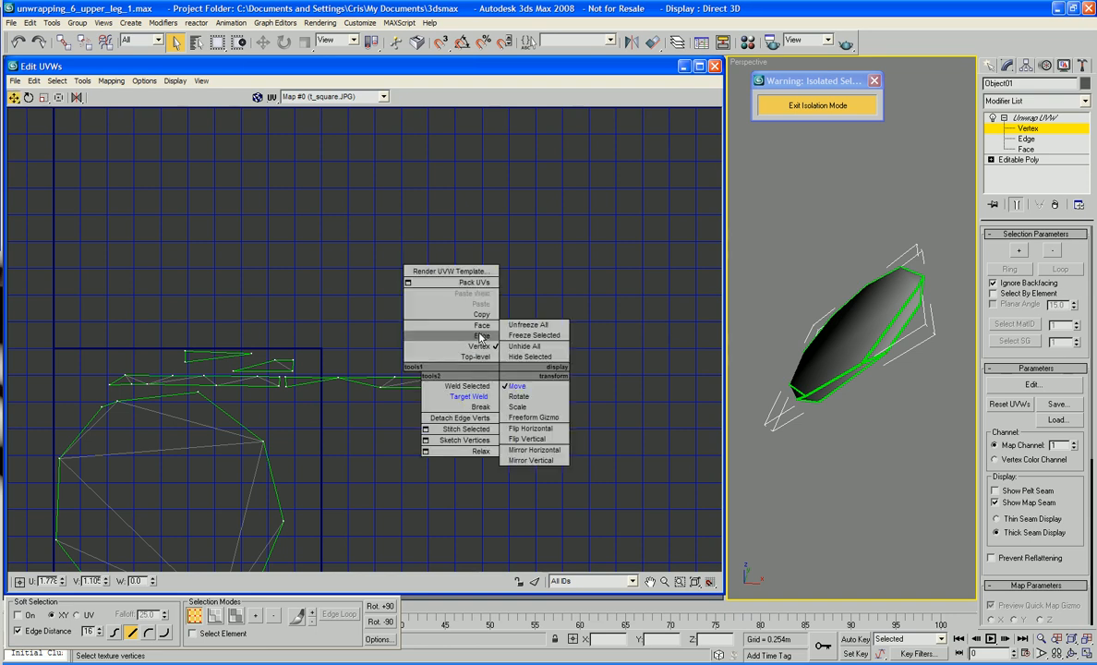
left_click(479, 386)
key("3")
left_click(533, 326)
middle_click_drag(533, 326, 536, 320)
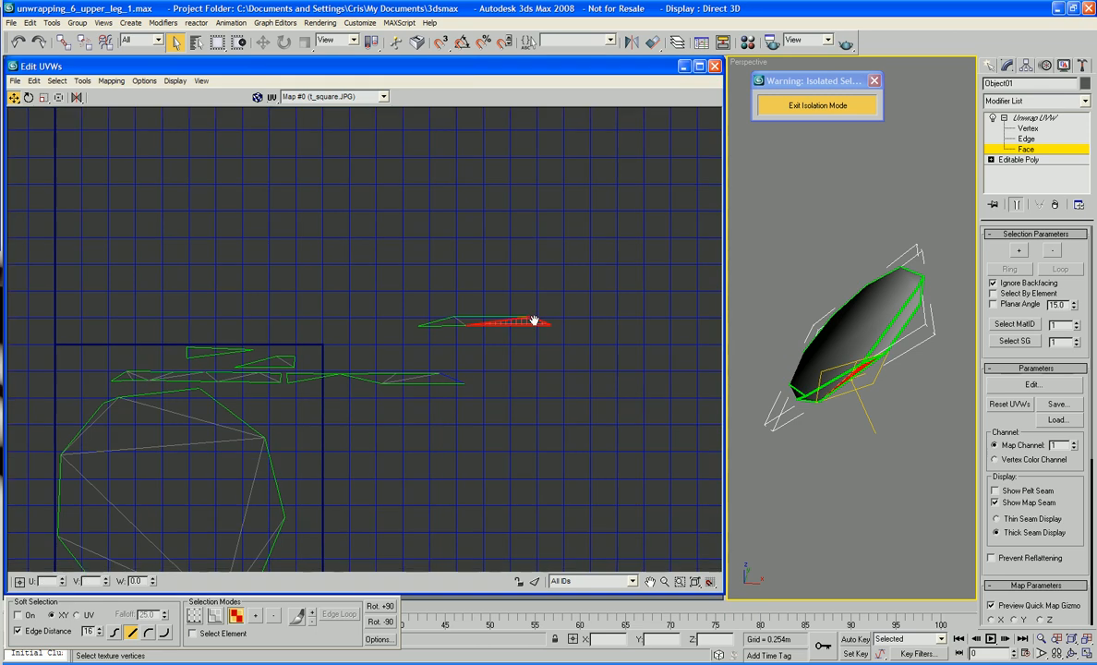
left_click(541, 338)
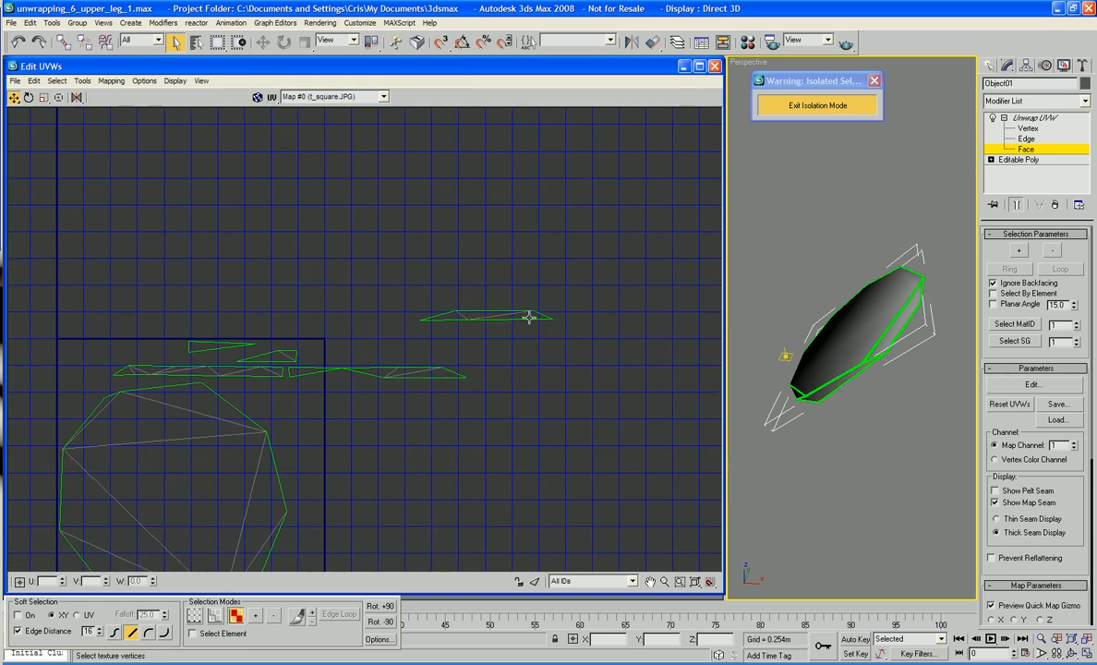
left_click(496, 316)
left_click(440, 317)
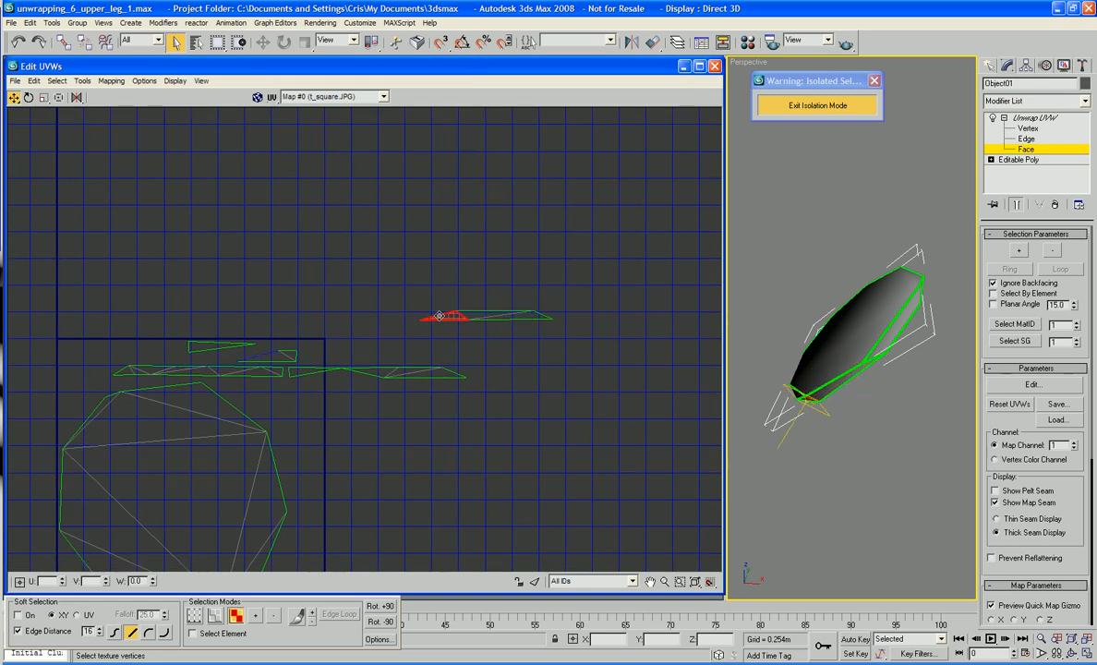
Step: Select all faces of the detached strip, rotate it half a turn, and move it against the middle strip's open end
left_click_drag(541, 362, 431, 291)
right_click(465, 309)
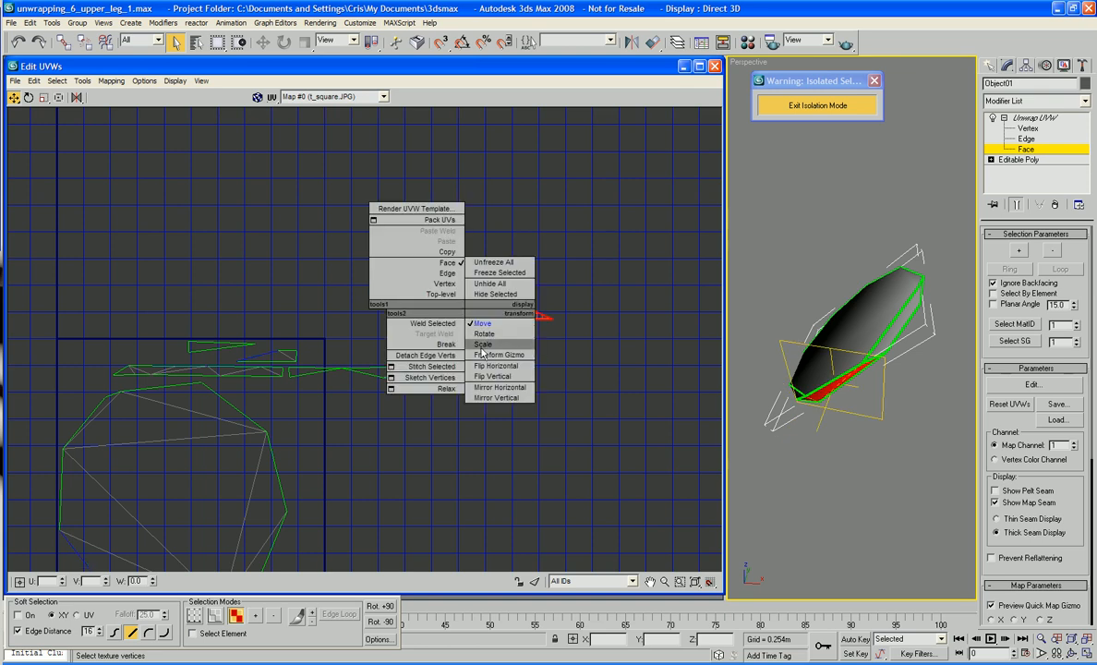
left_click(480, 345)
right_click(465, 310)
left_click(484, 333)
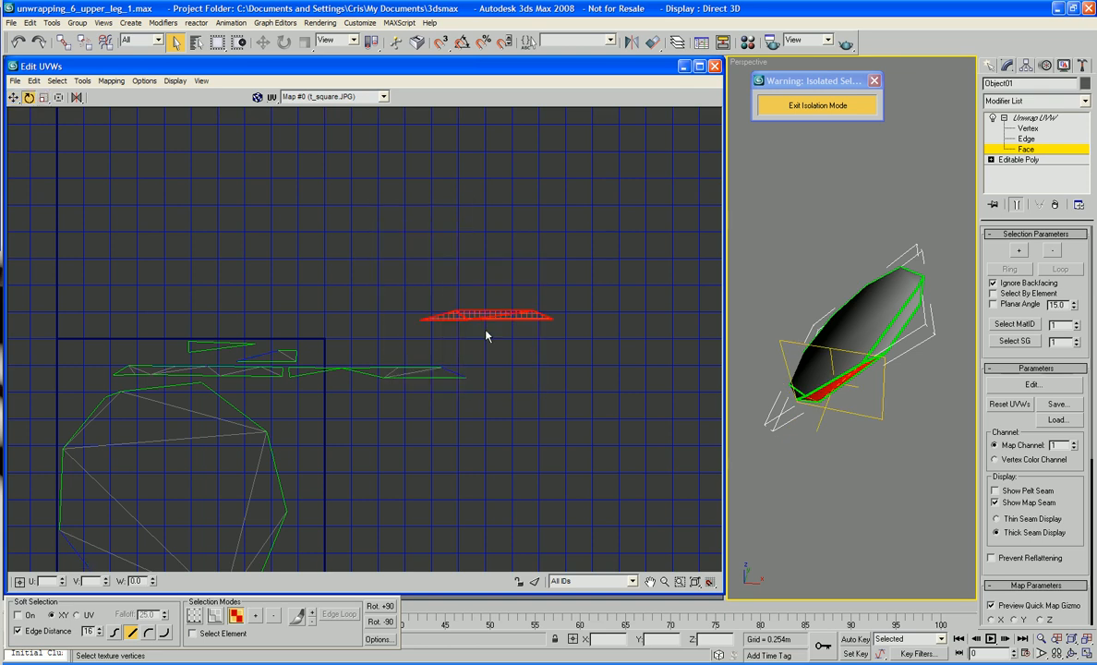
left_click_drag(456, 313, 447, 108)
left_click_drag(446, 62, 446, 79)
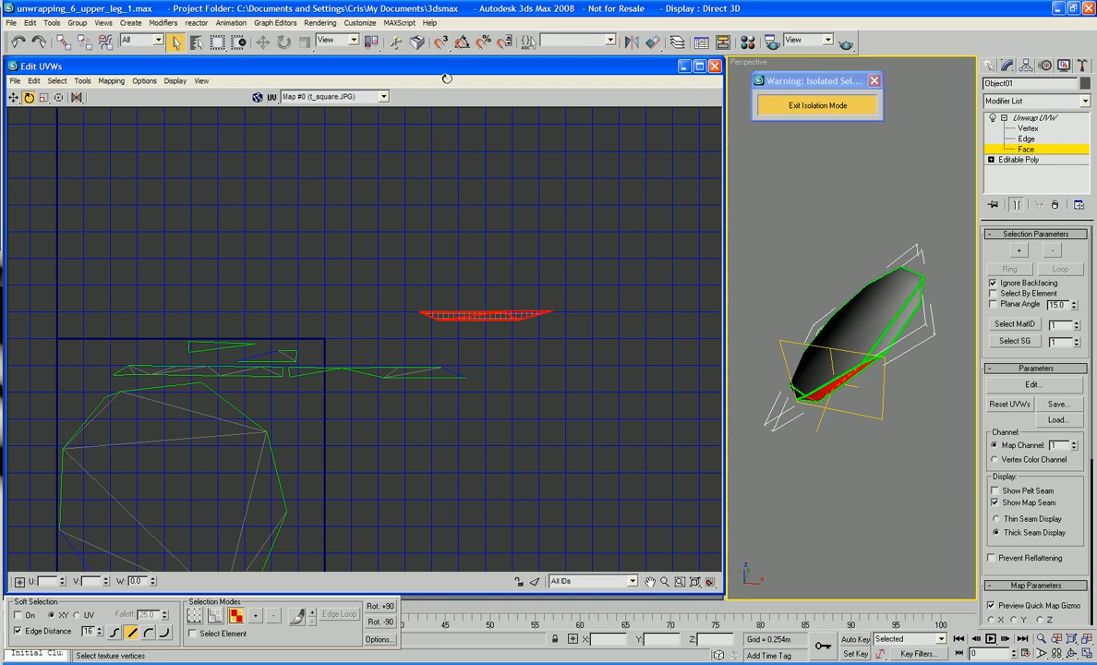
right_click(425, 168)
left_click(444, 177)
left_click_drag(479, 321, 509, 371)
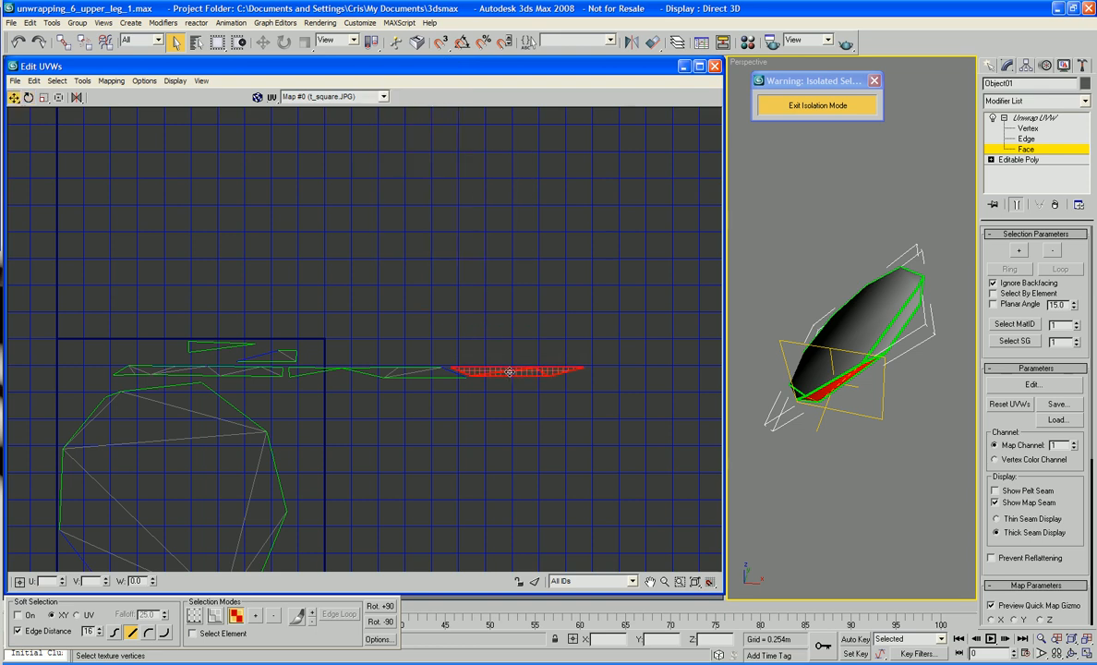
Step: Target-weld the two adjacent vertices of the rotated strip onto the middle strip's end vertices
scroll(573, 428, "up", 8)
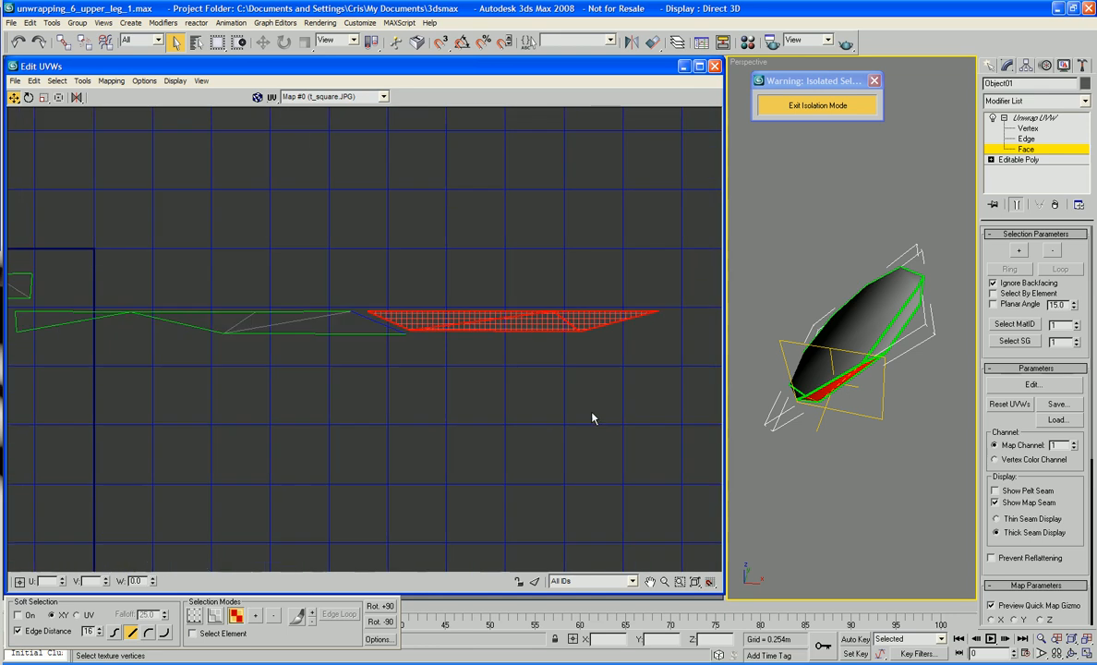
right_click(472, 425)
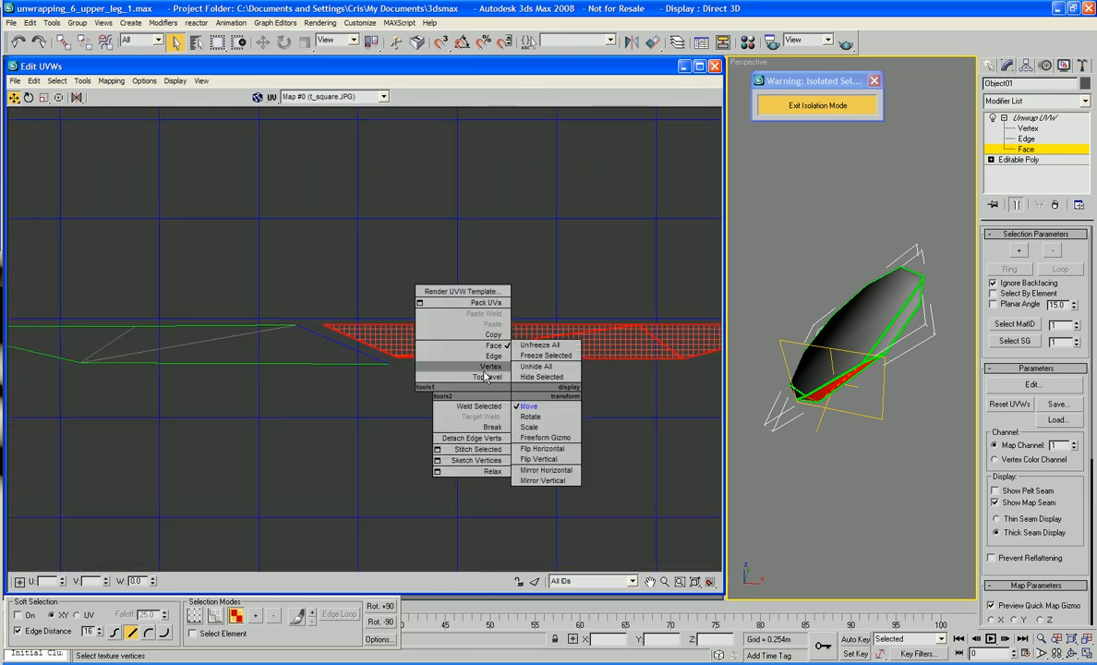
left_click(454, 400)
right_click(473, 426)
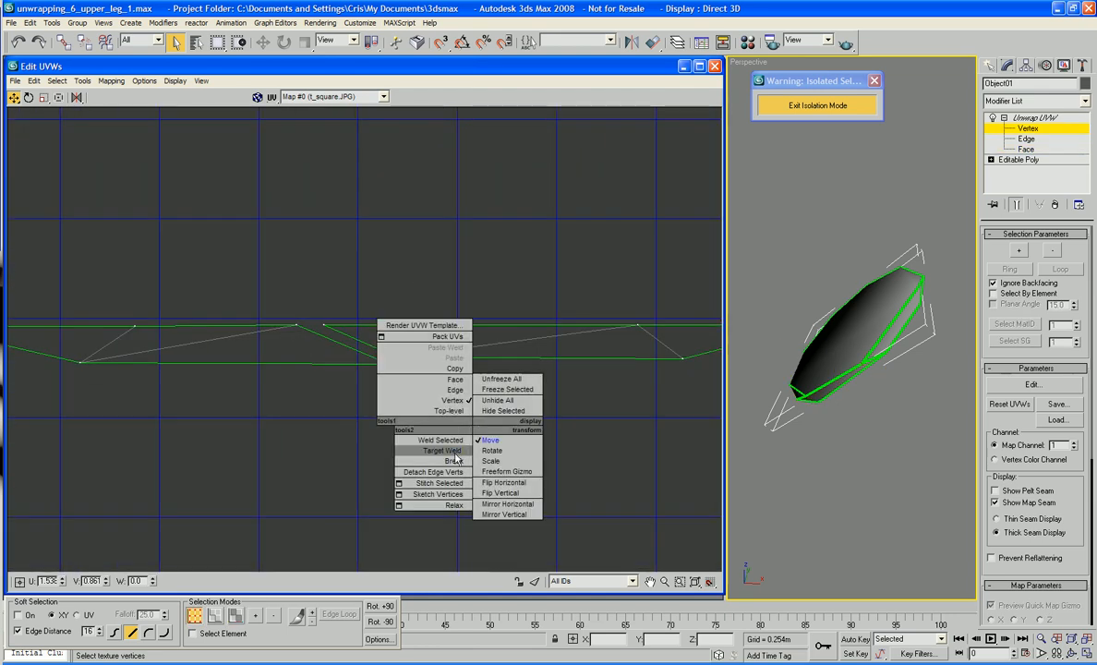
left_click(394, 357)
left_click_drag(397, 356, 389, 363)
left_click_drag(323, 325, 296, 325)
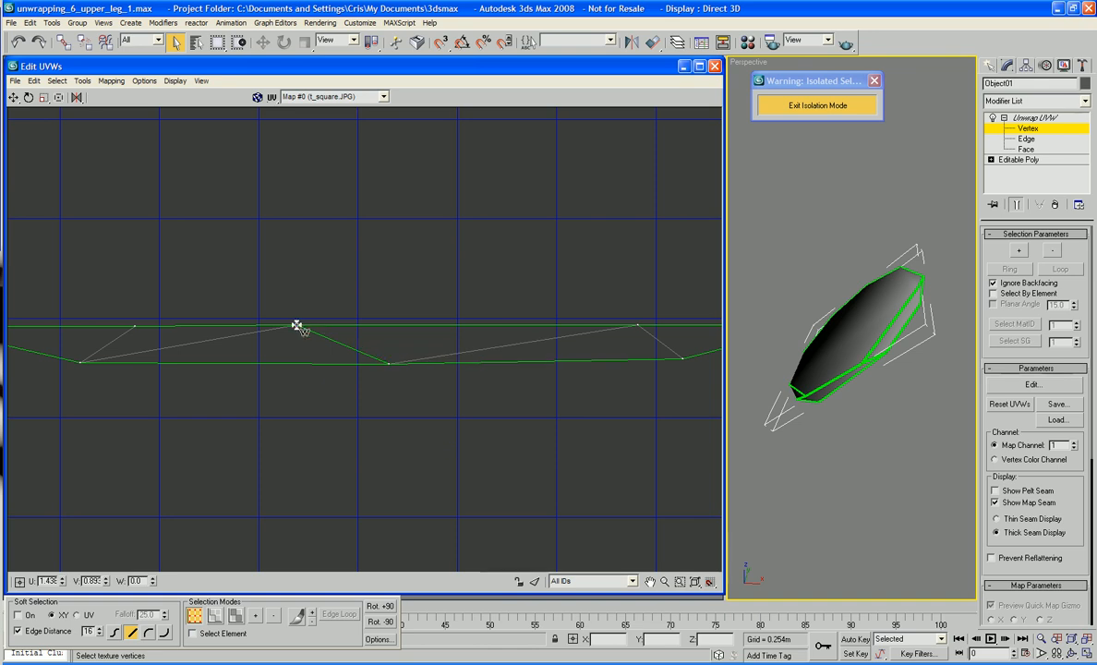
Step: Target-weld the start of the joined strip onto the two end vertices of the first rim strip
scroll(368, 335, "down", 6)
middle_click_drag(369, 332, 419, 326)
scroll(445, 326, "up", 2)
left_click(304, 339)
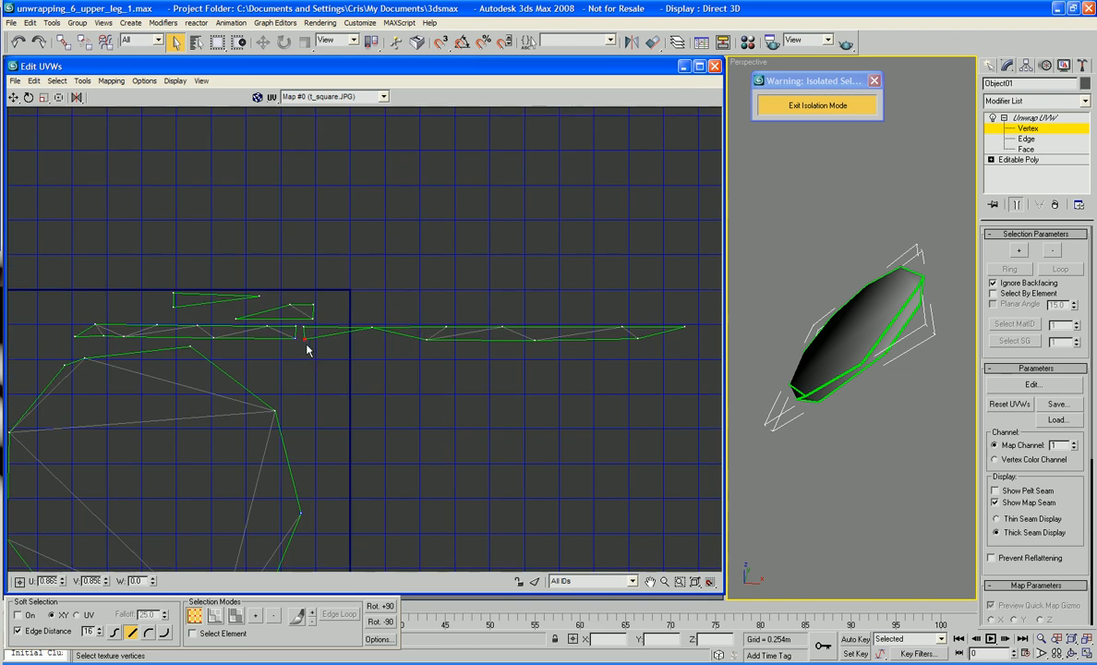
left_click_drag(304, 339, 297, 326)
Step: Check the vertices and face of the loose single triangle above the strip for shared points
left_click(175, 305)
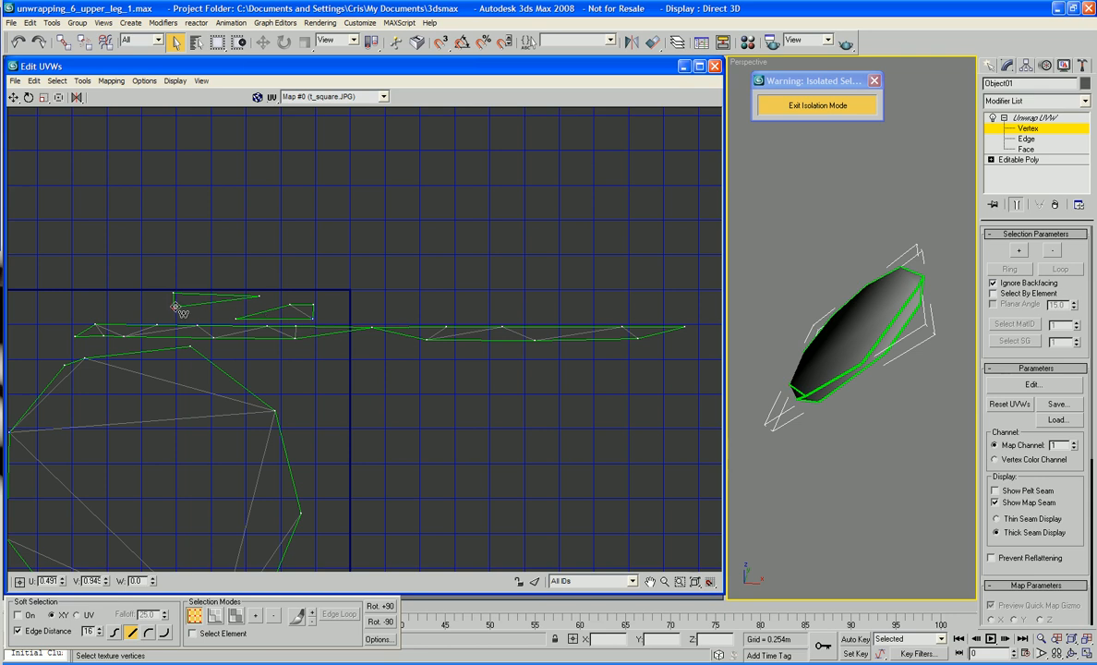
left_click(172, 292)
right_click(172, 297)
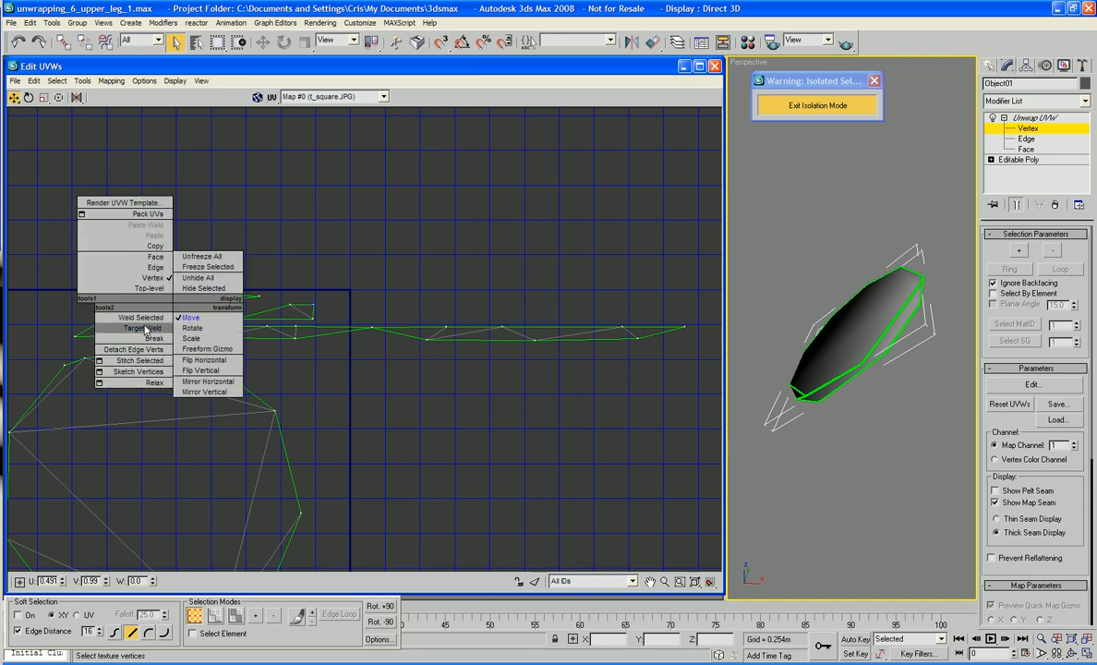
left_click(155, 256)
left_click(203, 297)
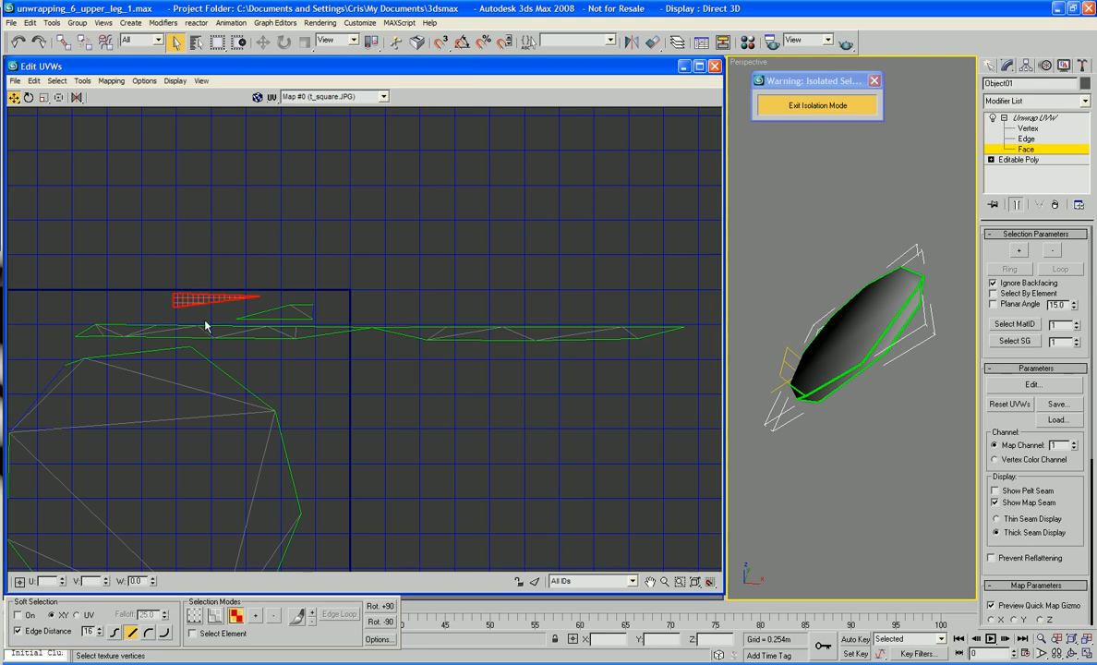
middle_click_drag(205, 326, 206, 311)
Step: Move the small two-triangle piece to the far end of the long rim strip
left_click(289, 305)
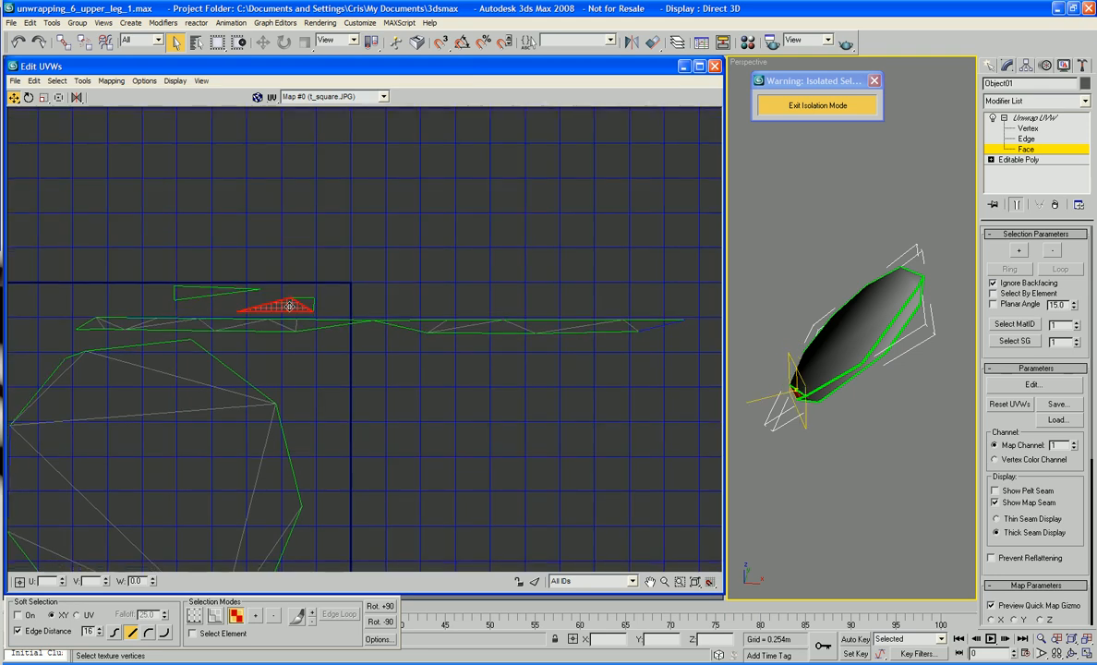
middle_click_drag(289, 305, 233, 304)
scroll(236, 301, "down", 3)
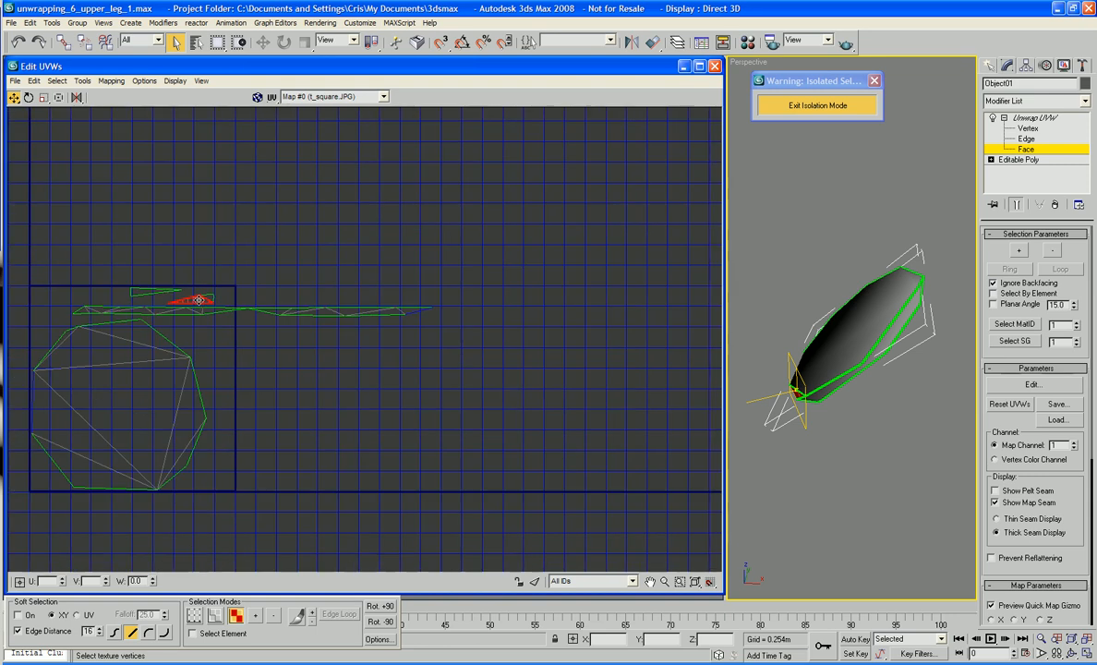
left_click_drag(193, 301, 441, 315)
Step: Select the triangle where the first two strips meet and examine its neighbours on the disc in the 3D view
left_click(229, 312)
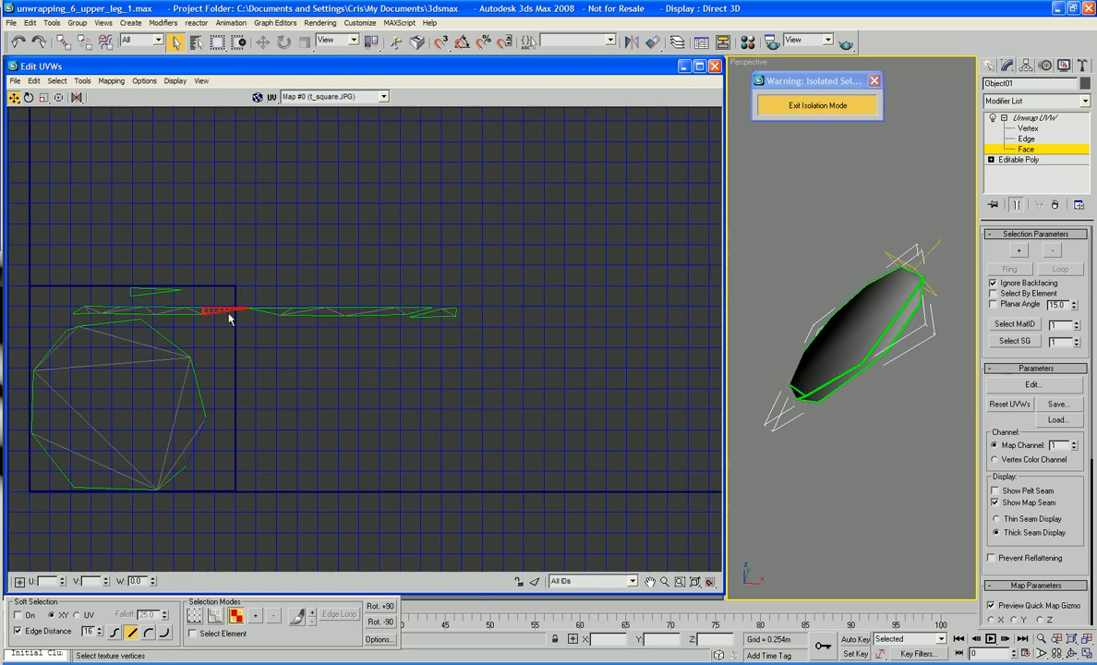
scroll(399, 360, "up", 4)
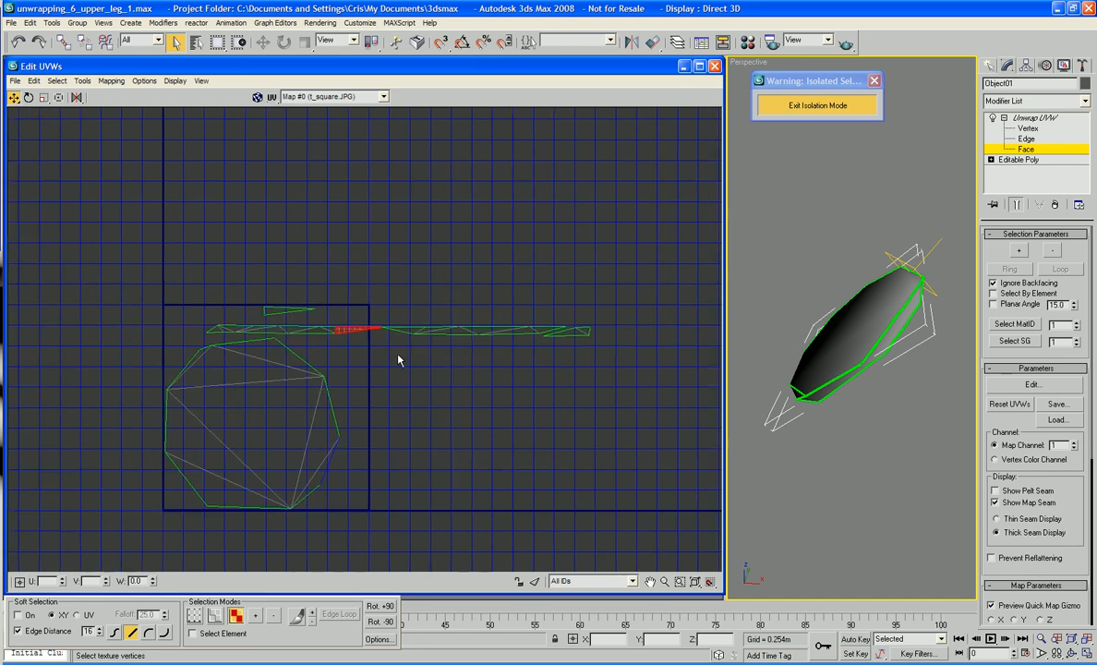
middle_click_drag(399, 360, 398, 390)
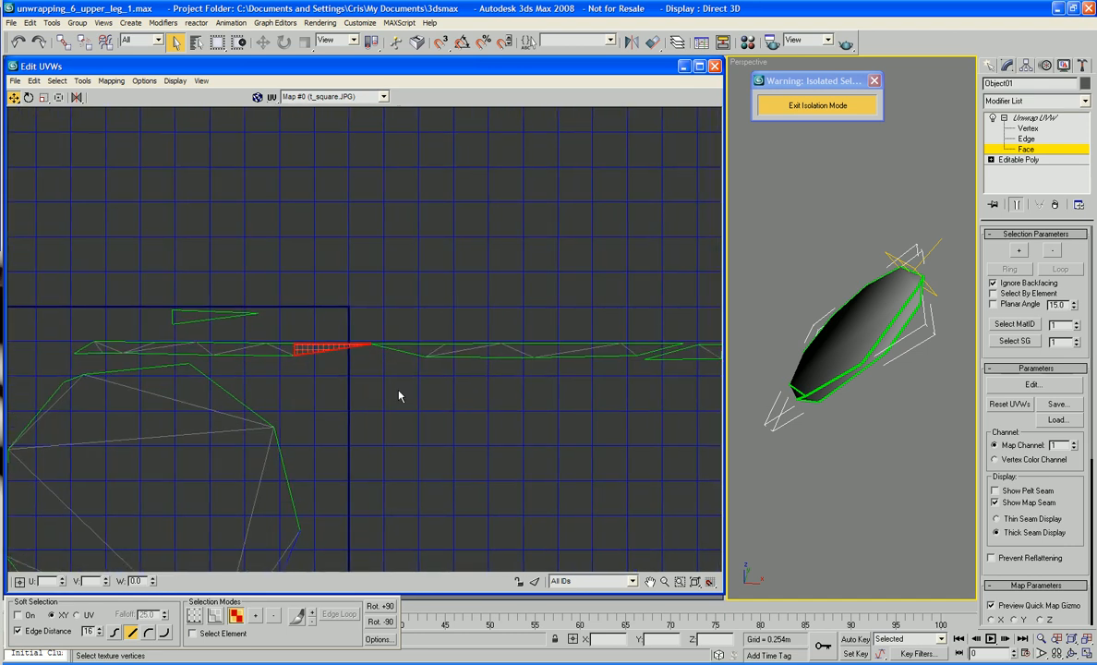
middle_click_drag(771, 334, 697, 376, "alt")
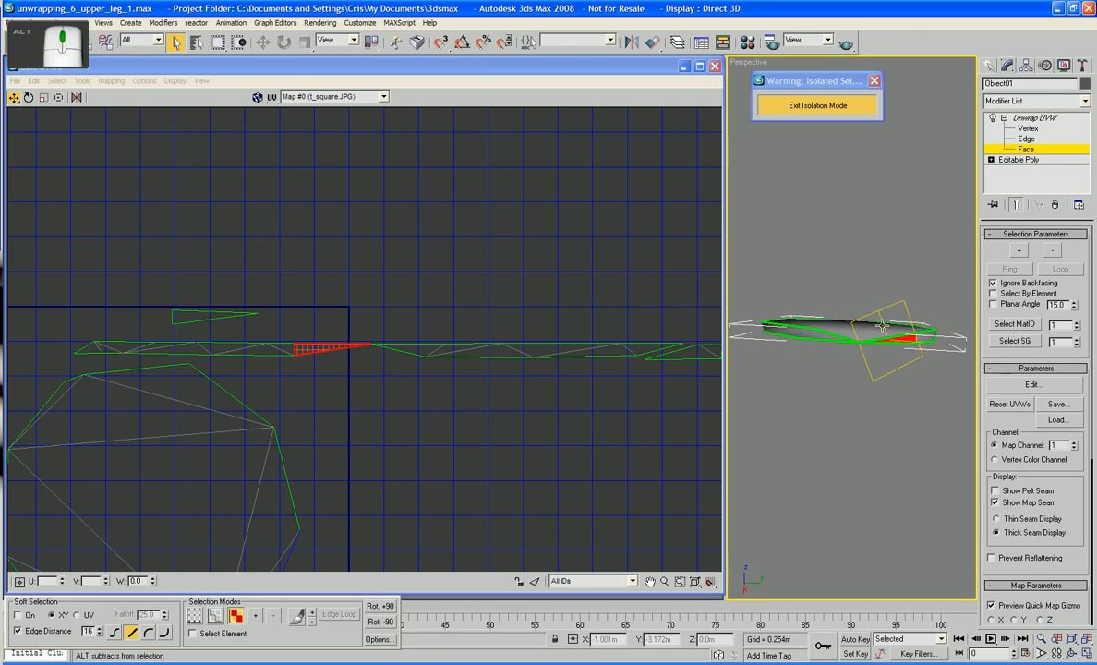
middle_click_drag(882, 324, 833, 433, "alt")
middle_click_drag(483, 432, 585, 348)
middle_click_drag(418, 452, 421, 416)
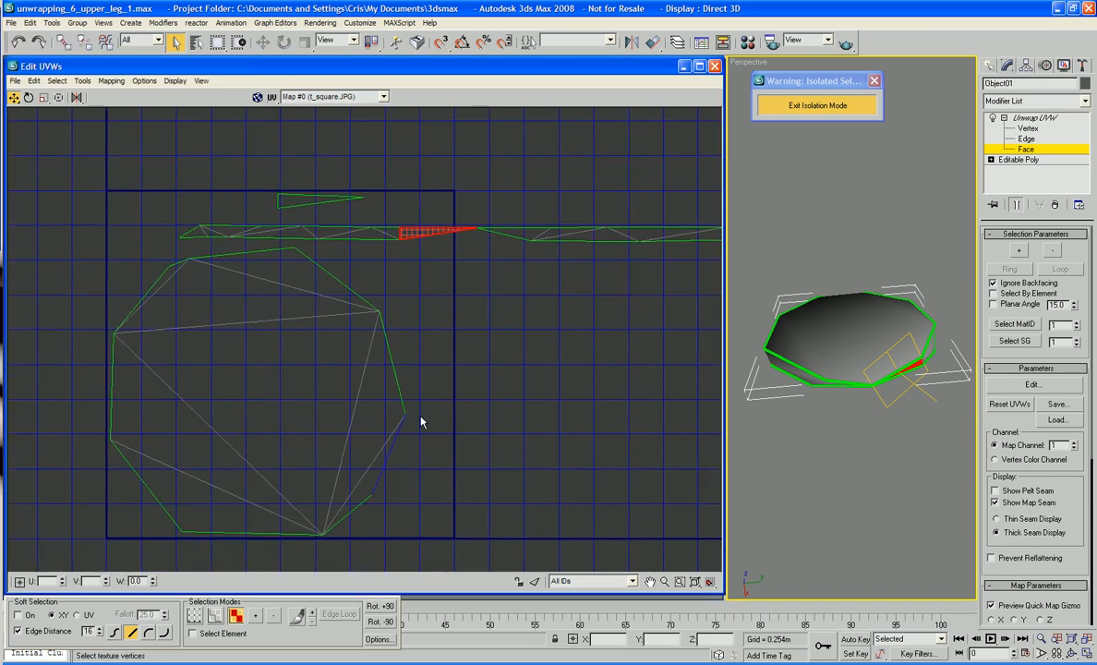
Step: Break the thin sliver face off the edge of the large round UV piece and move it beside the piece
left_click(368, 475)
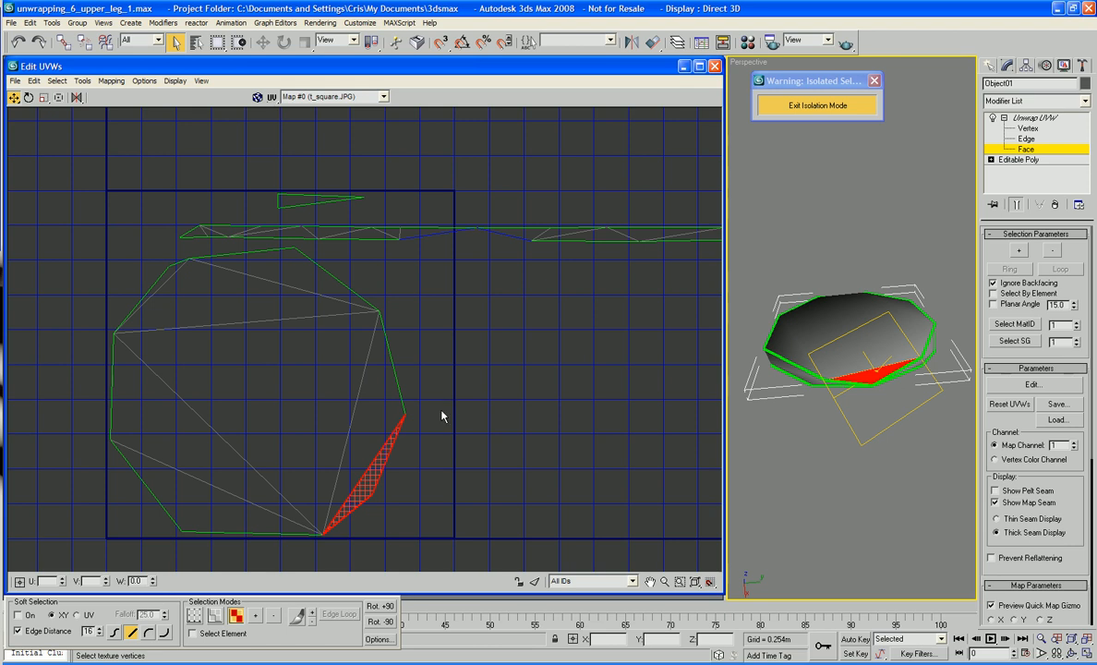
right_click(367, 462)
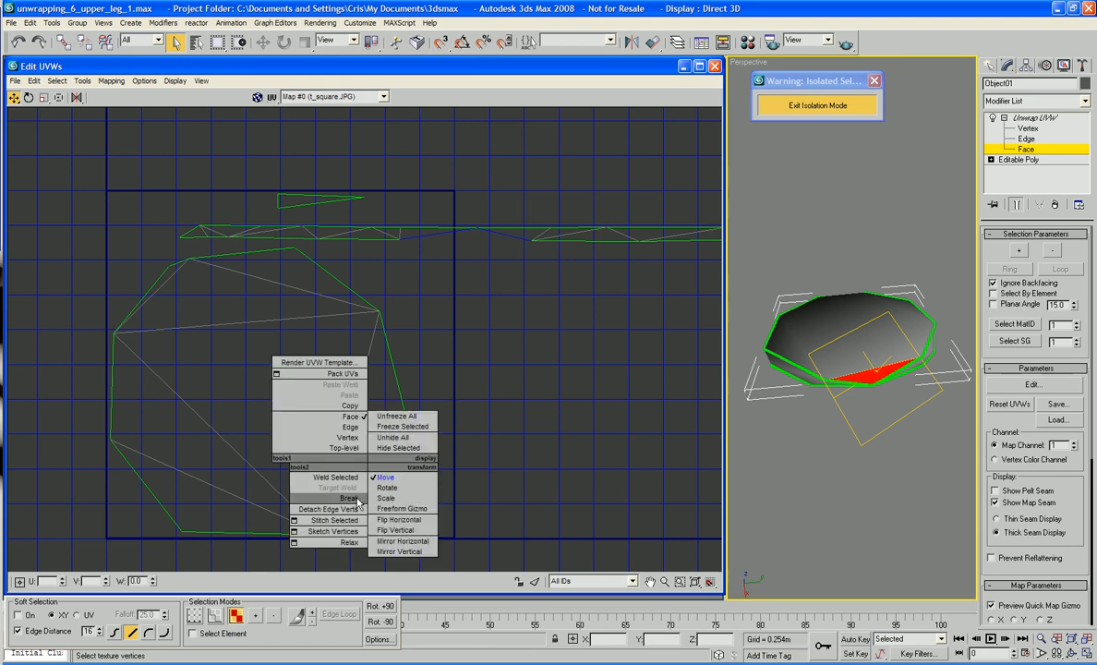
left_click(382, 499)
left_click_drag(357, 489, 473, 354)
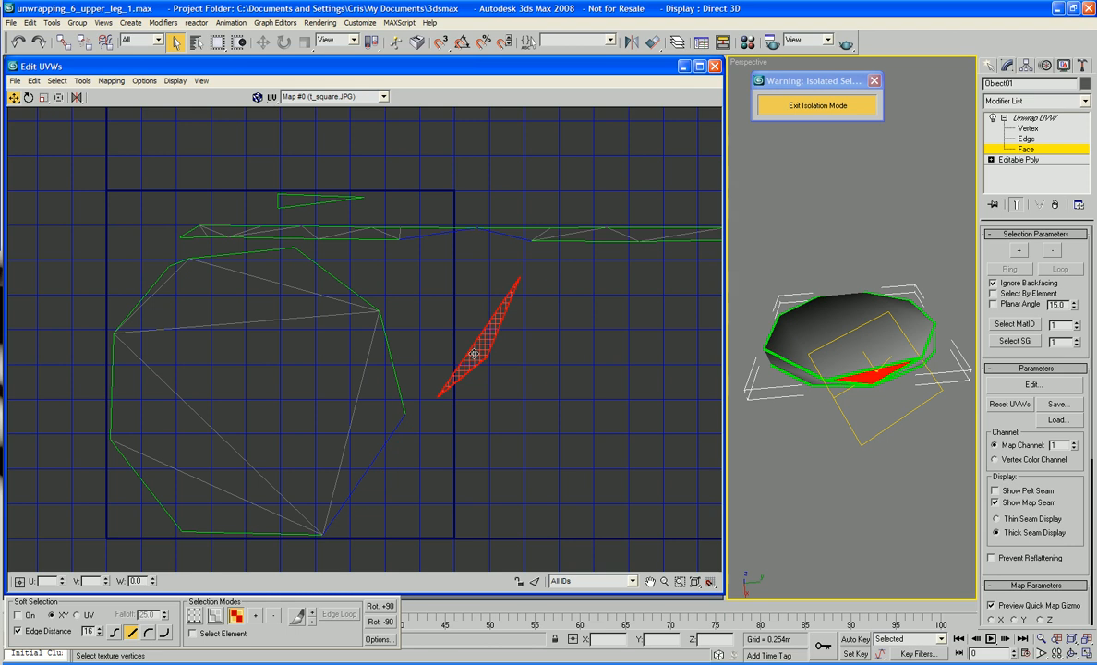
right_click(472, 353)
left_click(530, 330)
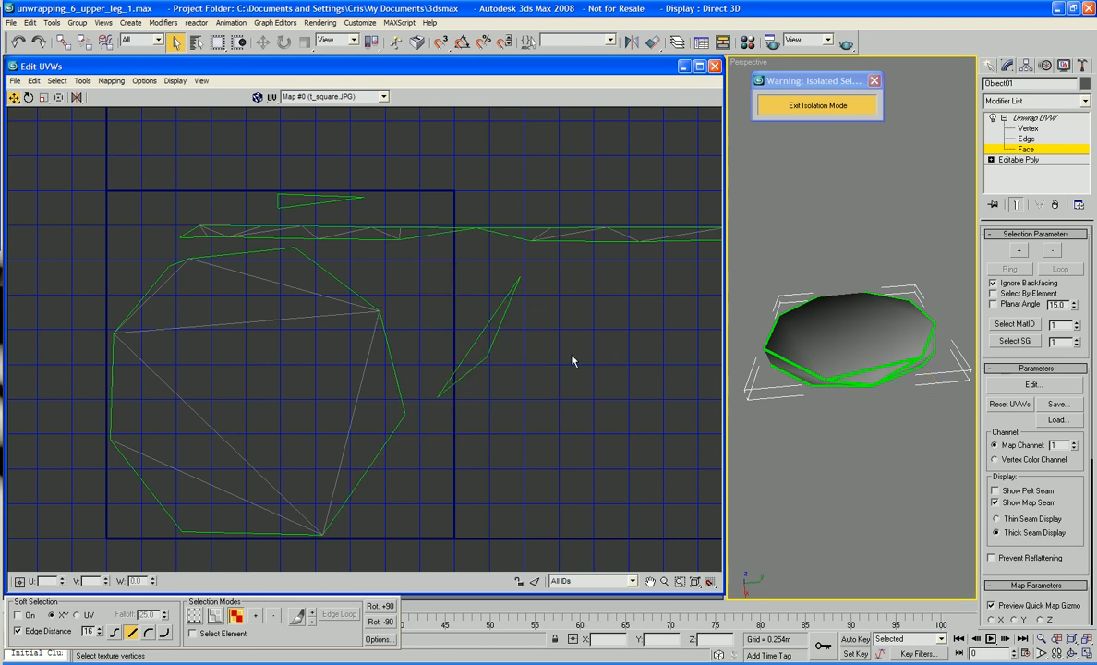
Step: Target-weld the sliver's three vertices onto the strip vertices around the triangular gap to fill it
right_click(569, 356)
left_click(548, 326)
right_click(549, 330)
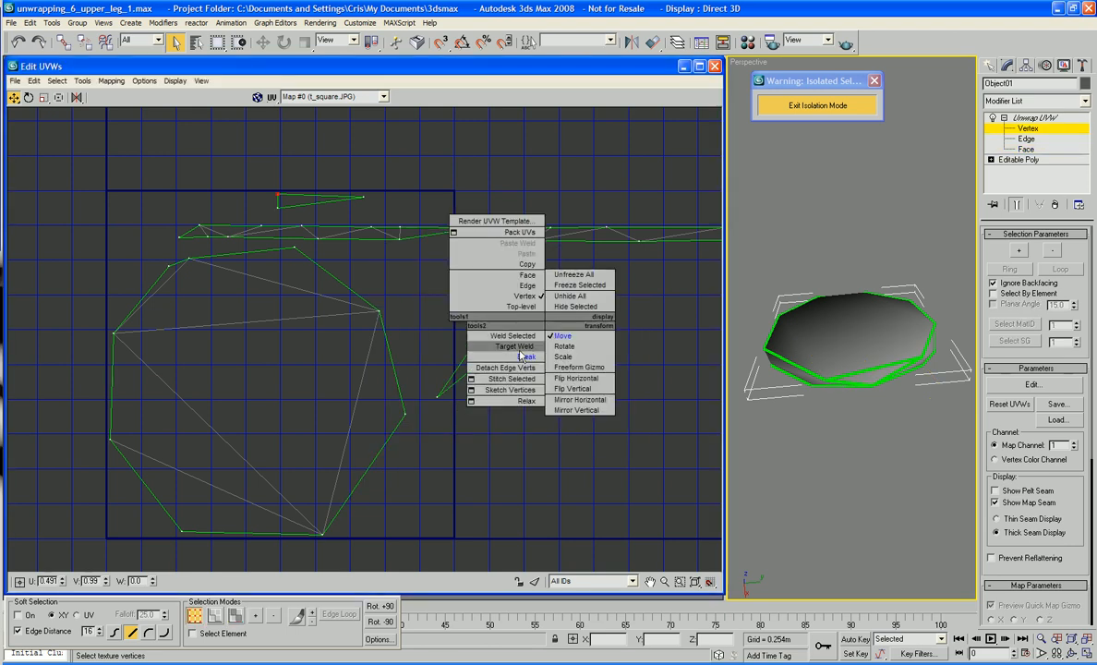
left_click(520, 356)
left_click_drag(487, 358, 478, 230)
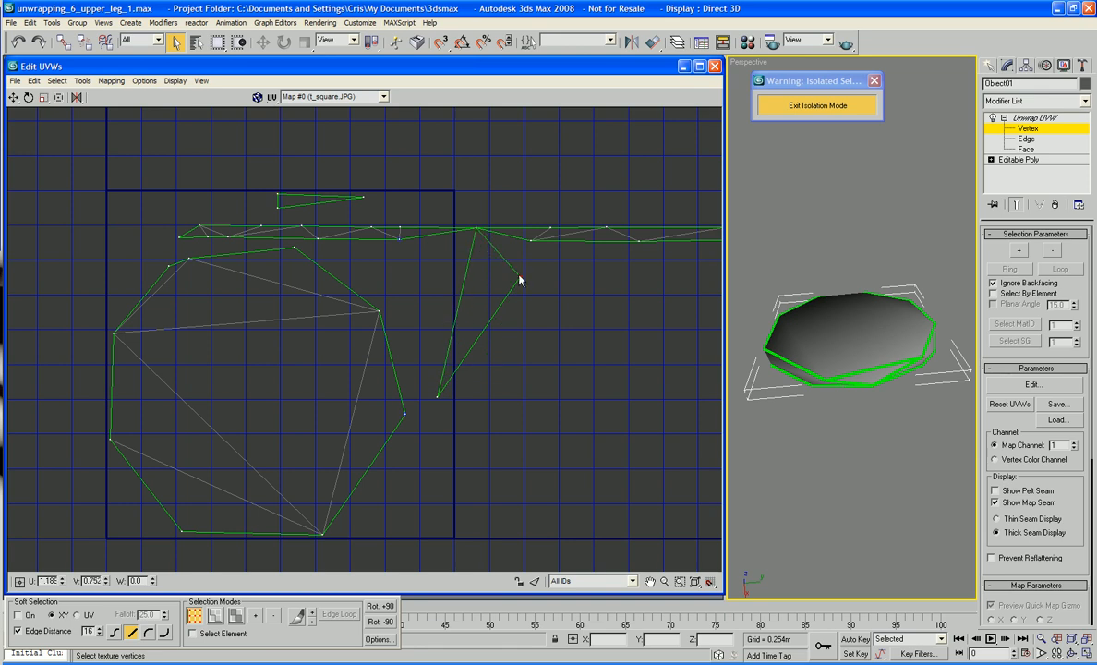
left_click_drag(519, 279, 402, 238)
left_click_drag(434, 395, 531, 241)
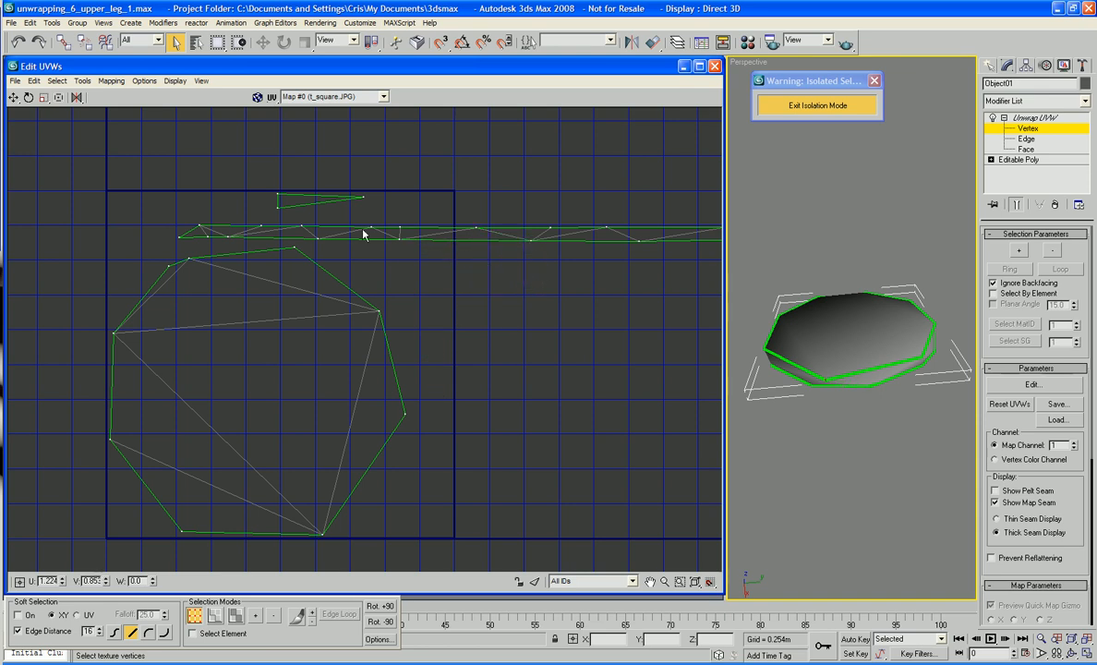
Step: Target-weld the two-triangle piece to the long strip, and attach the last loose triangle at its far end with the third vertex just beyond
middle_click_drag(363, 235, 239, 202)
left_click_drag(619, 218, 660, 203)
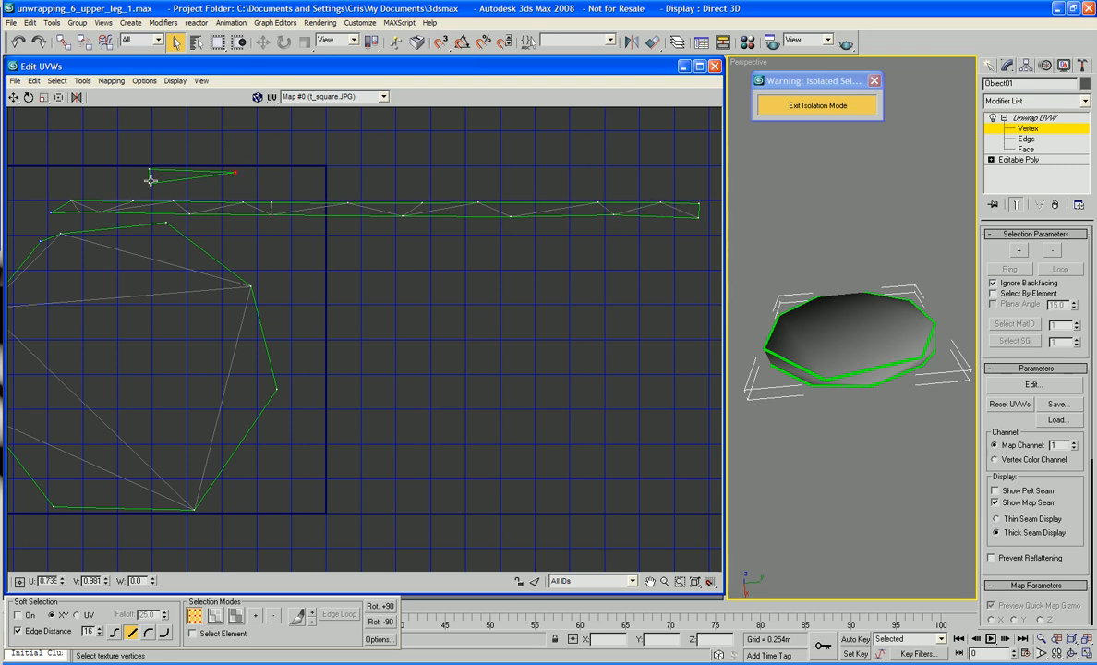
left_click_drag(150, 180, 701, 219)
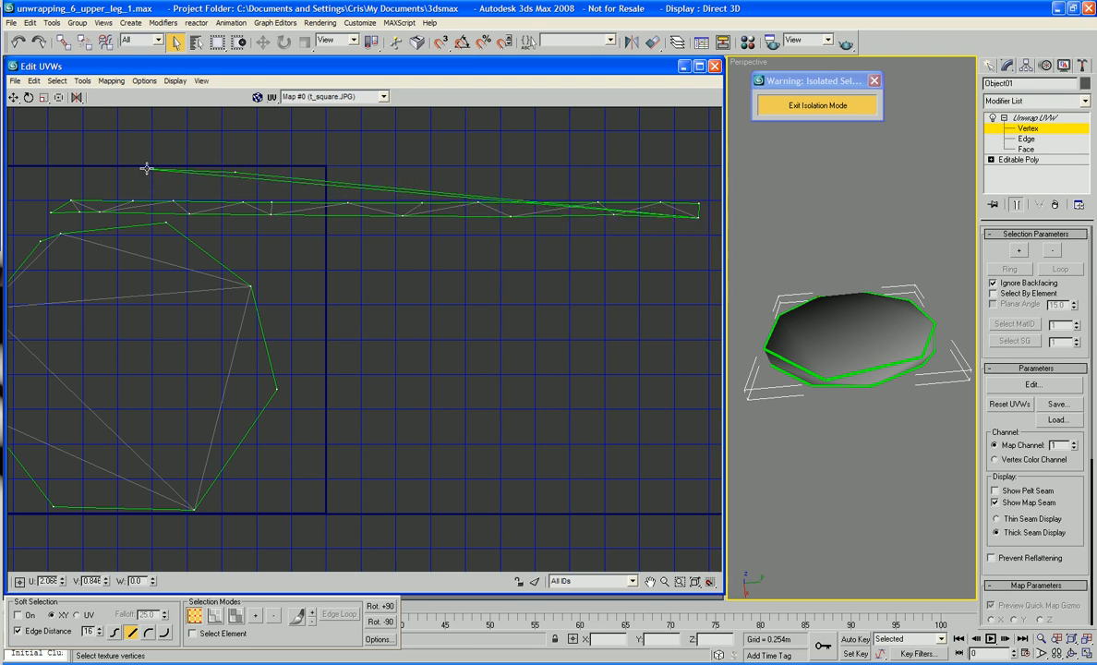
left_click_drag(148, 168, 698, 203)
middle_click_drag(690, 220, 528, 231)
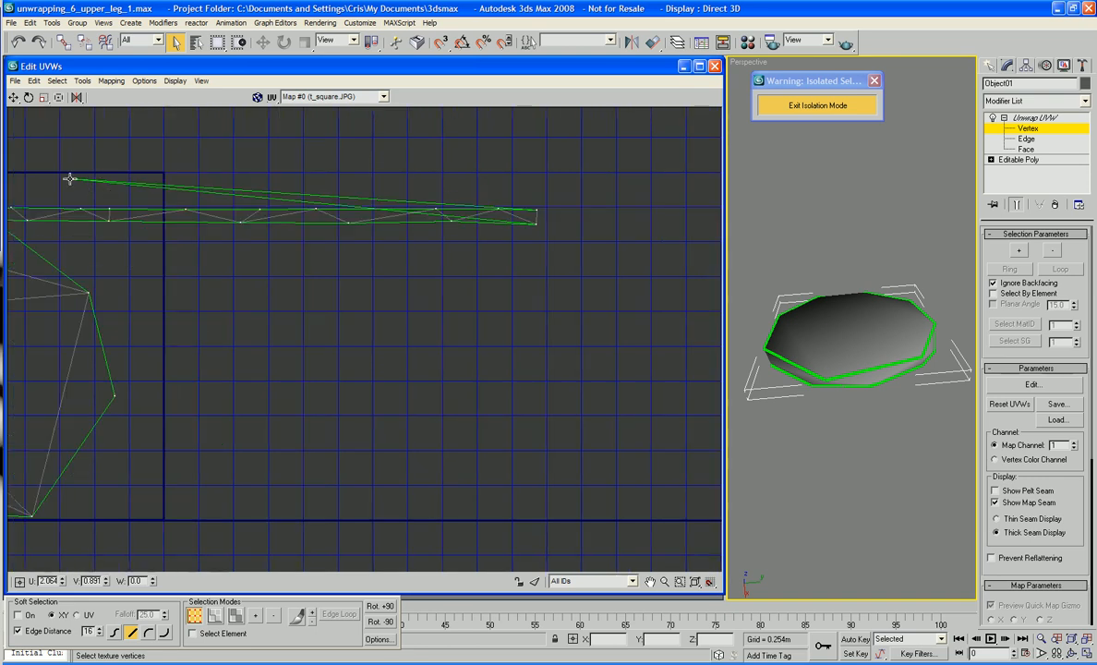
left_click_drag(70, 178, 570, 213)
scroll(569, 212, "down", 3)
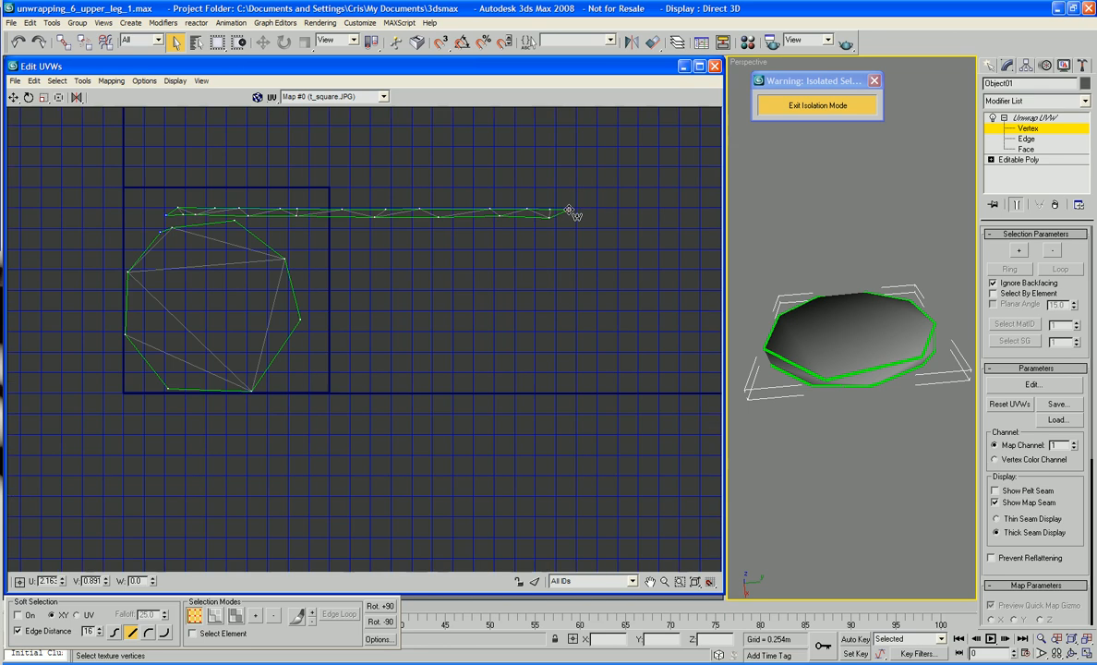
scroll(570, 212, "down", 1)
middle_click_drag(530, 215, 543, 222)
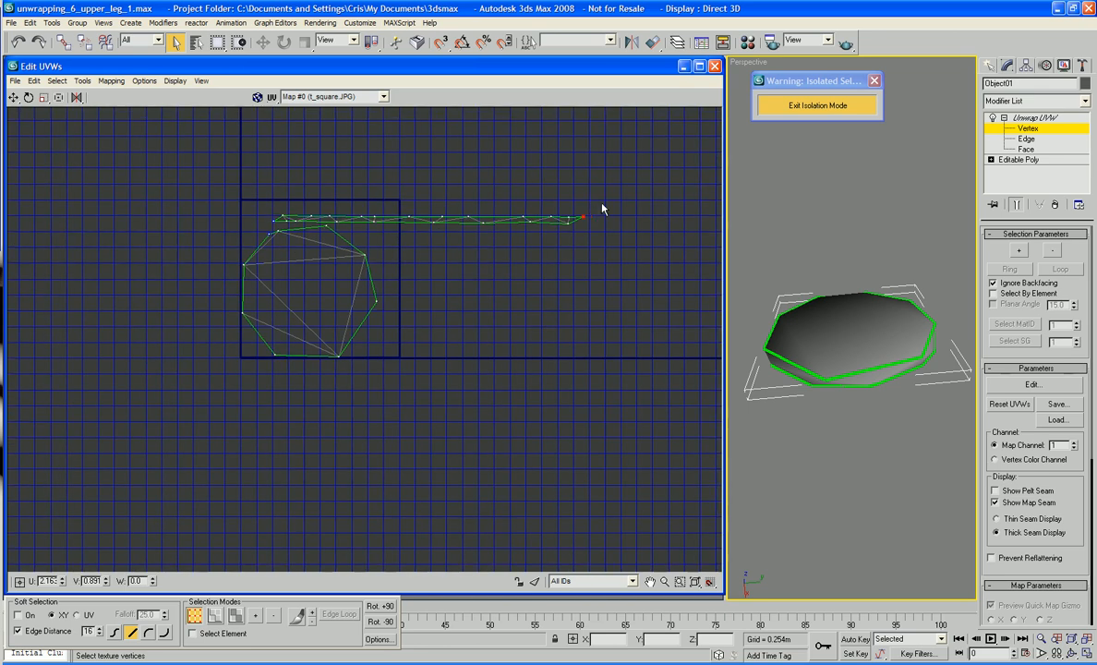
Step: Scale down the long rim strip to fit the texture square's width and place it just above the round UV piece
left_click_drag(602, 209, 255, 229)
right_click(309, 226)
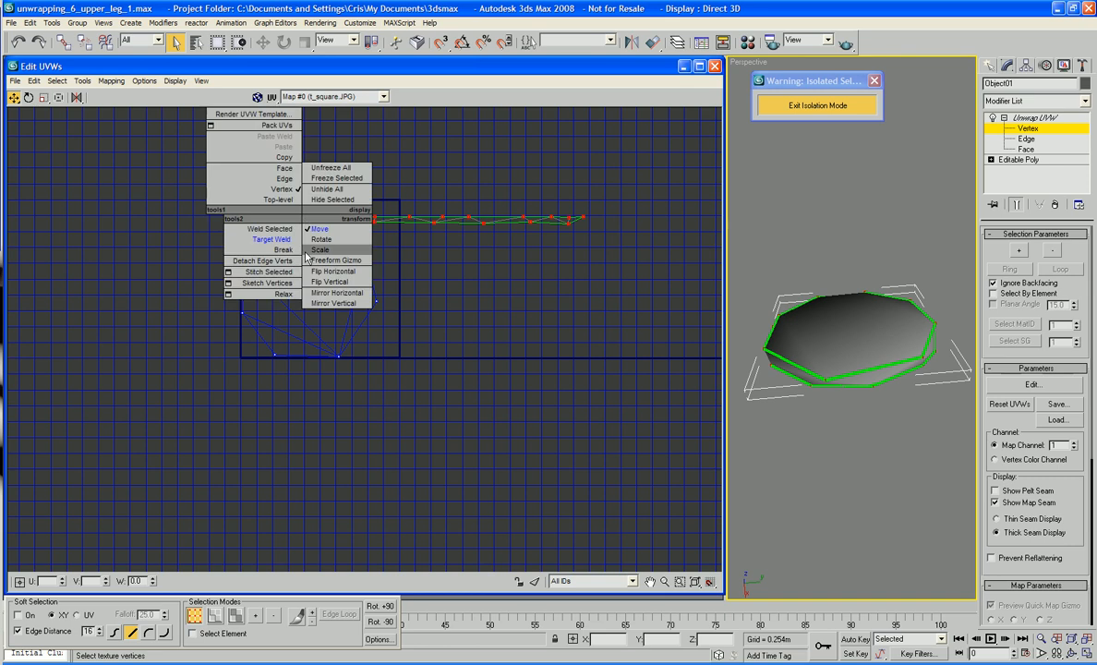
left_click(325, 245)
left_click_drag(337, 223, 398, 333)
right_click(416, 270)
left_click(434, 285)
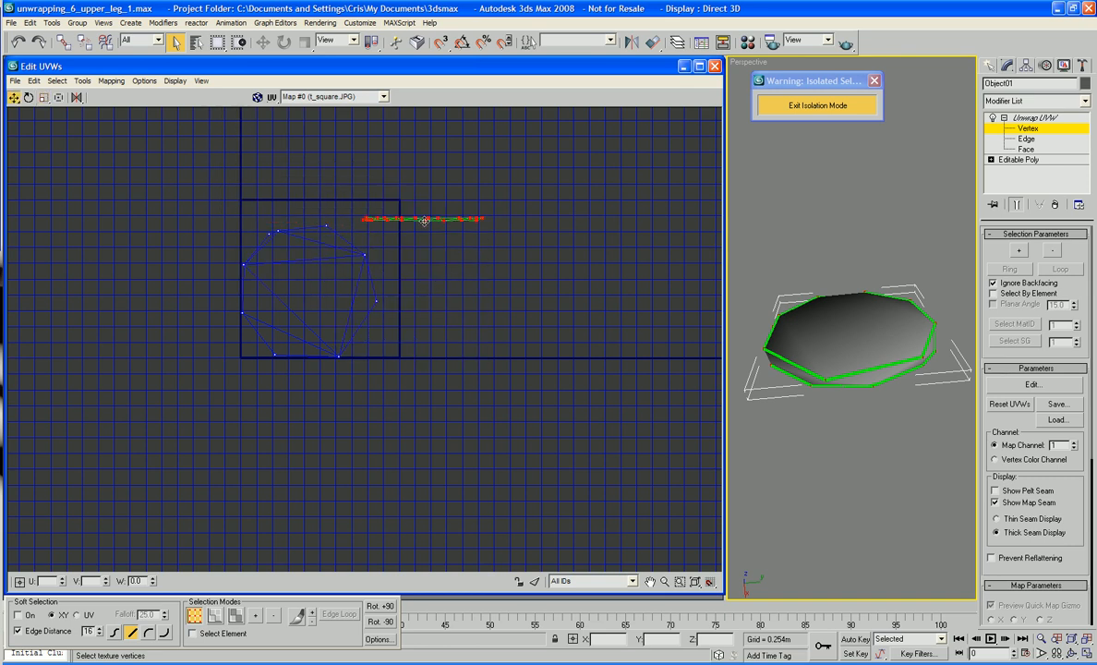
left_click_drag(423, 219, 314, 218)
left_click(412, 196)
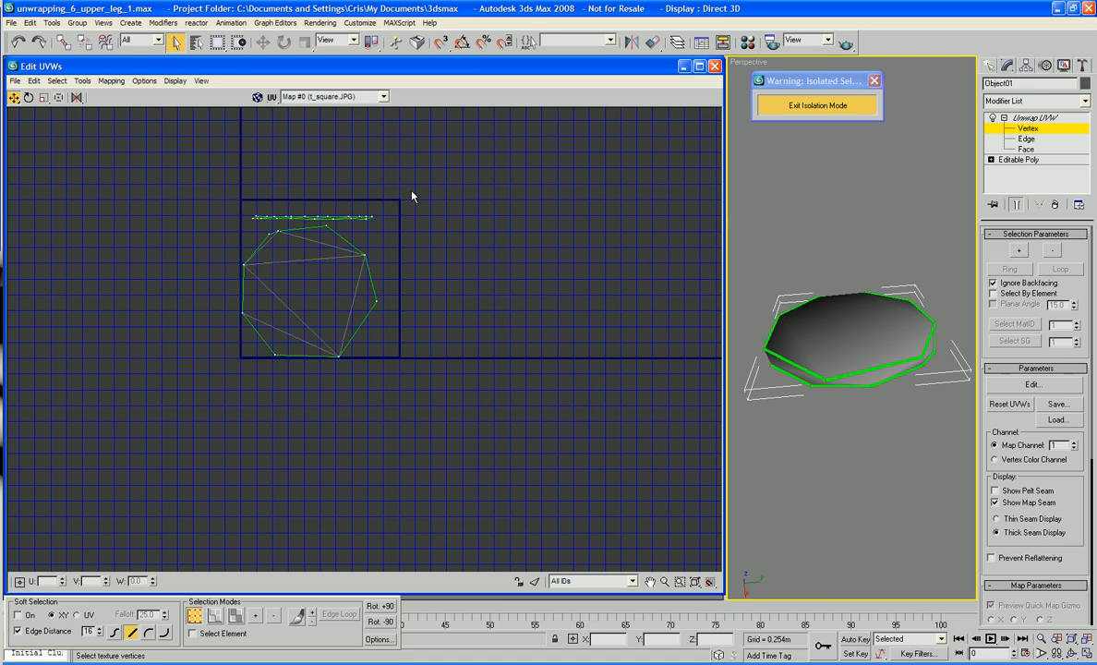
Step: Scale all of the disc's UVs down to a tiny cluster and move it into the lower, empty part of the texture square
left_click_drag(219, 354, 220, 355)
right_click(319, 312)
left_click(340, 351)
left_click_drag(332, 225, 444, 467)
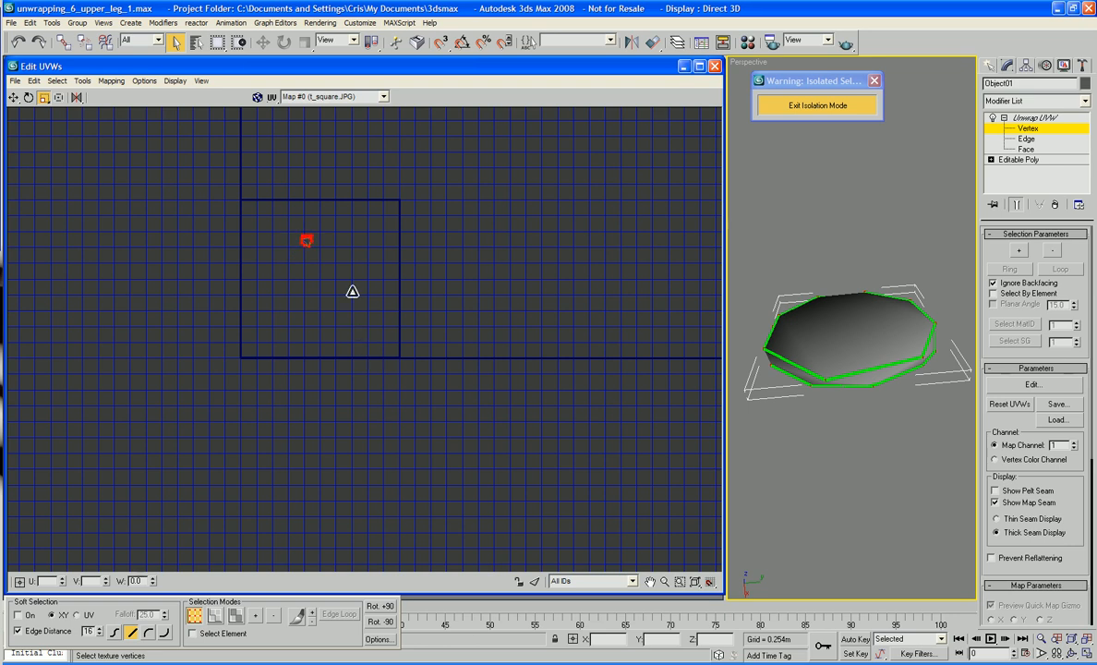
right_click(308, 236)
left_click(324, 249)
left_click_drag(304, 237, 335, 318)
left_click(446, 301)
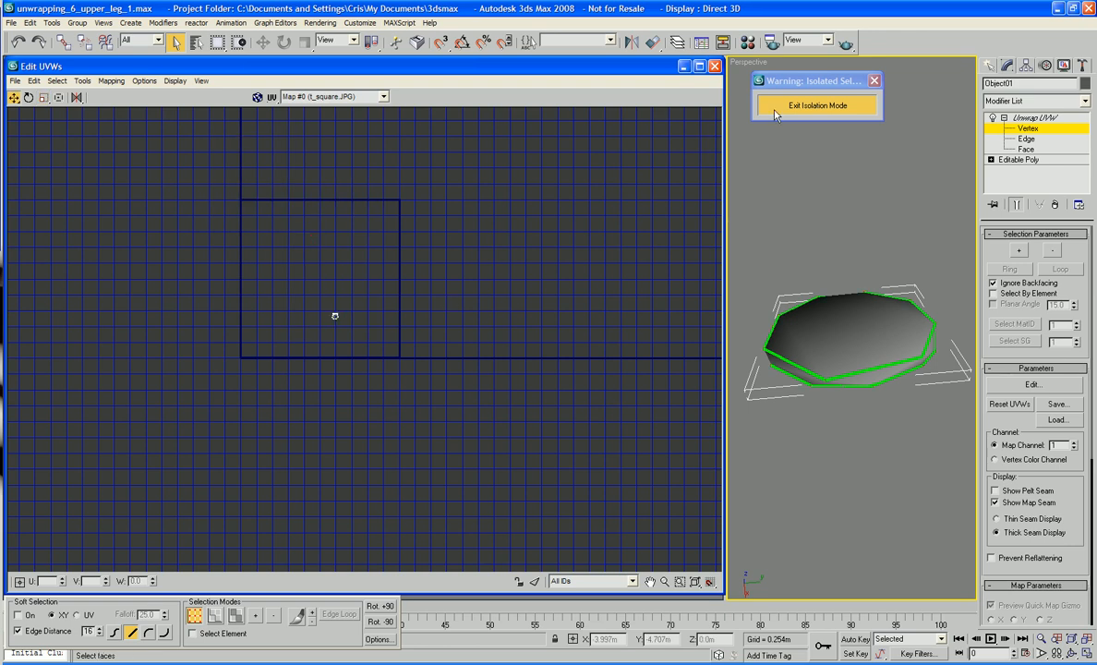
Step: Exit isolation mode, leave the disc's vertex editing and select all the parts of the mech's leg together
left_click(816, 105)
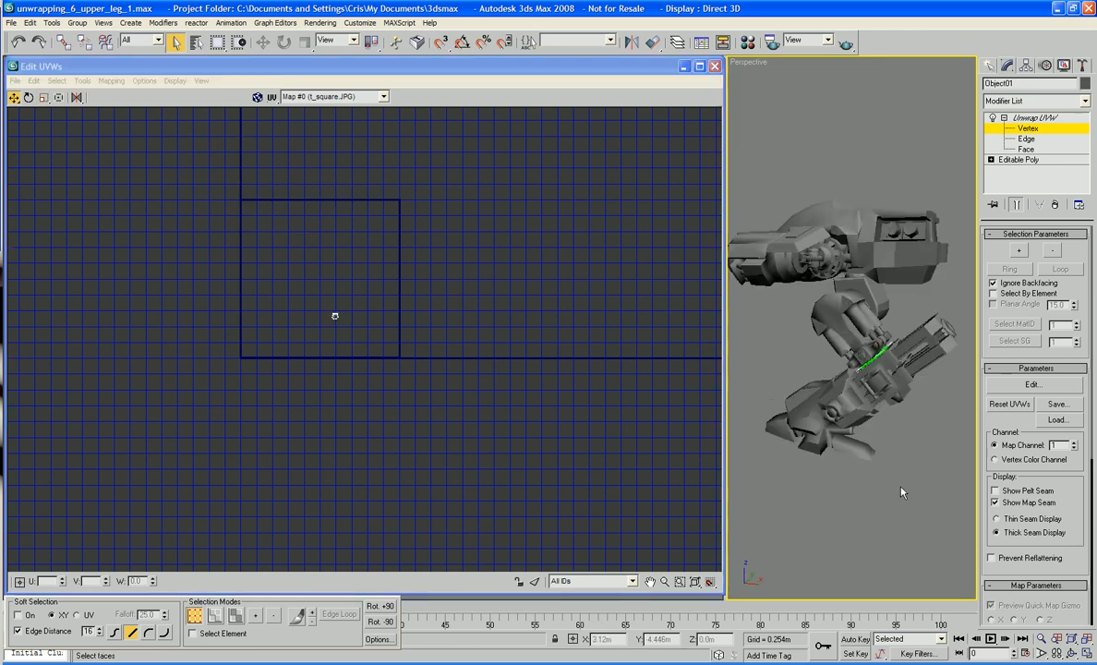
middle_click_drag(900, 488, 866, 498, "alt")
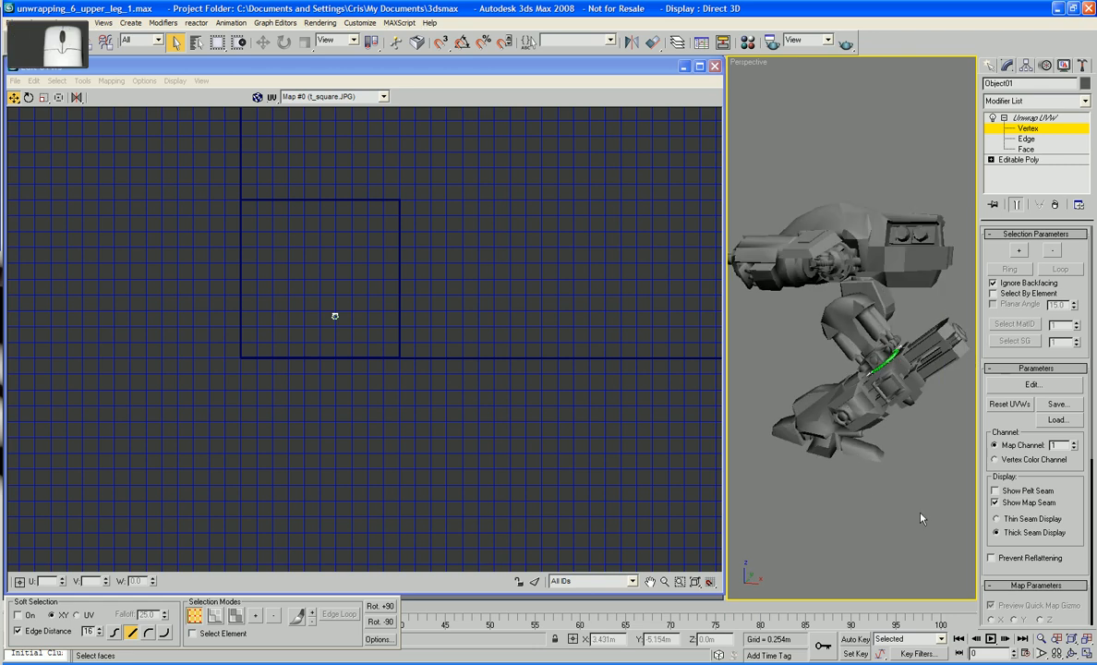
left_click_drag(921, 514, 818, 338)
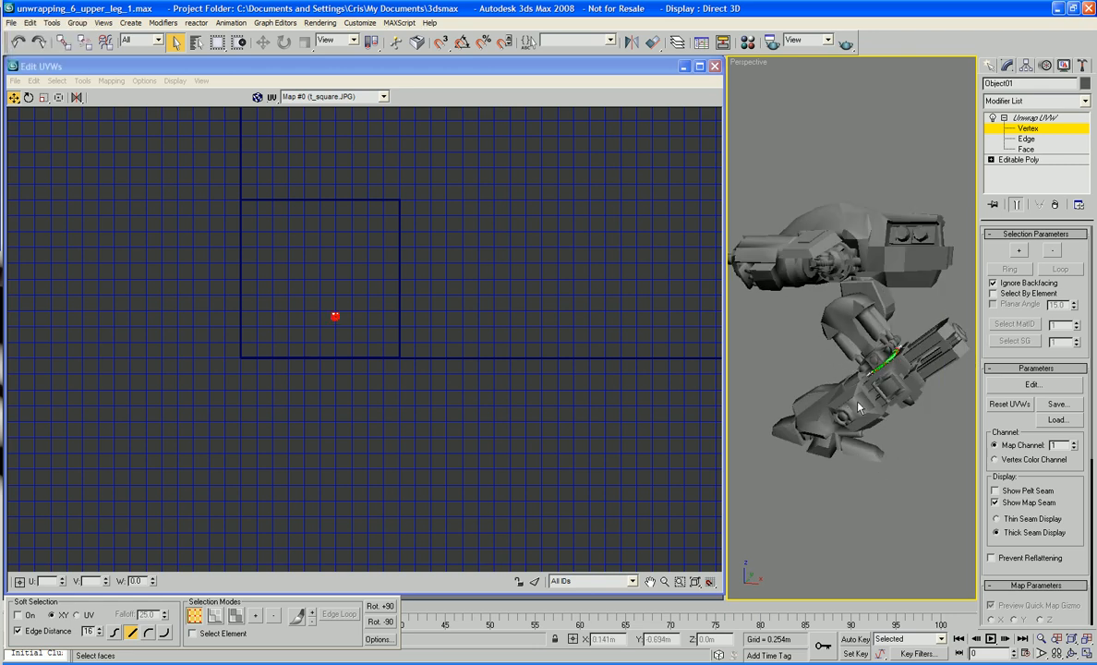
left_click(1034, 118)
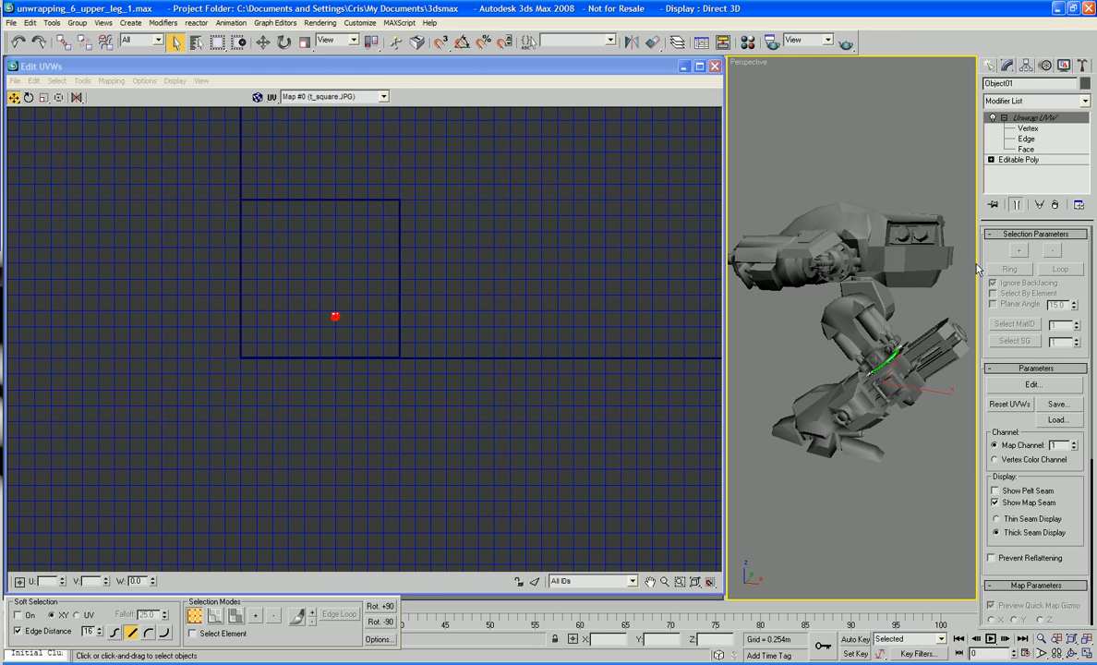
left_click_drag(929, 459, 773, 313)
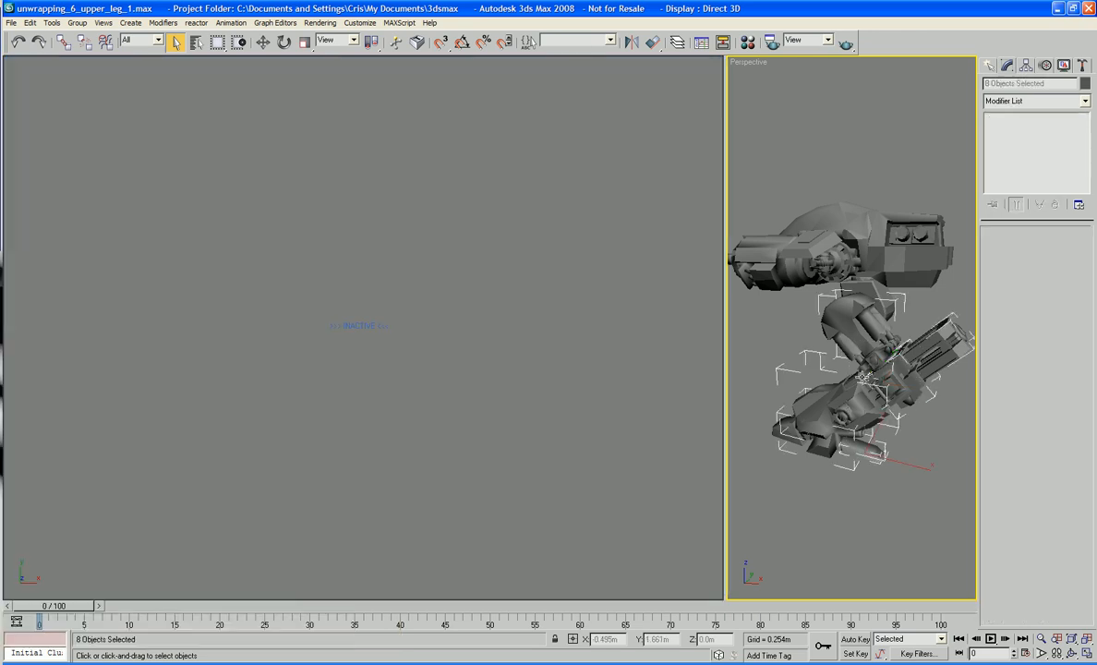
Step: Save the scene with the leg parts selected
middle_click_drag(881, 379, 958, 384, "alt")
key("z")
key("ctrl+s")
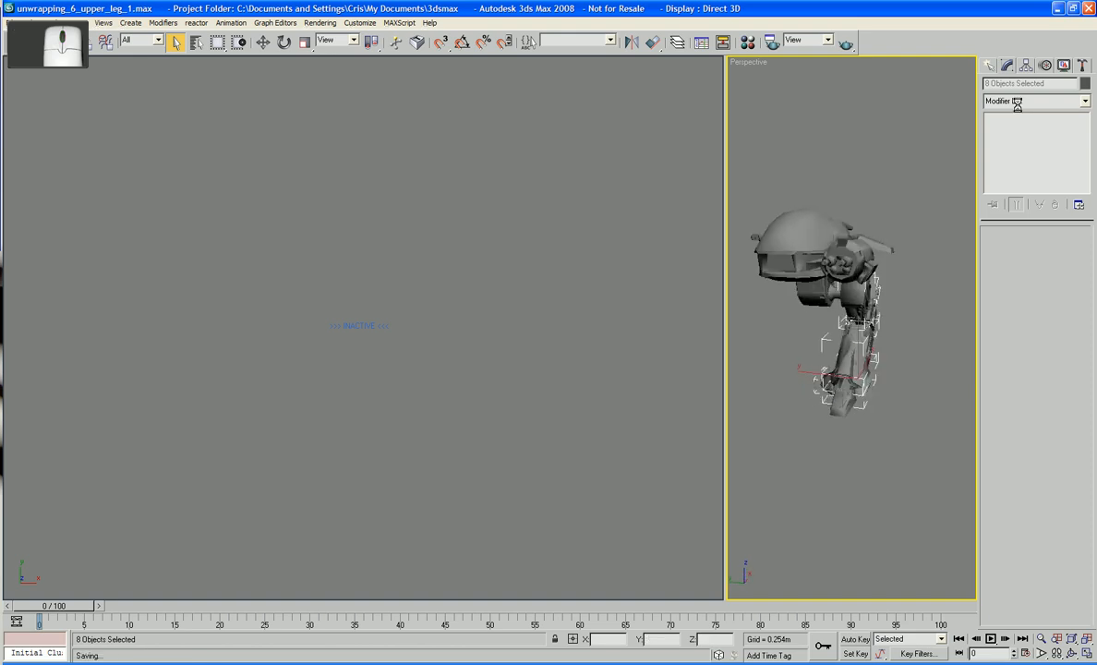
left_click(1017, 101)
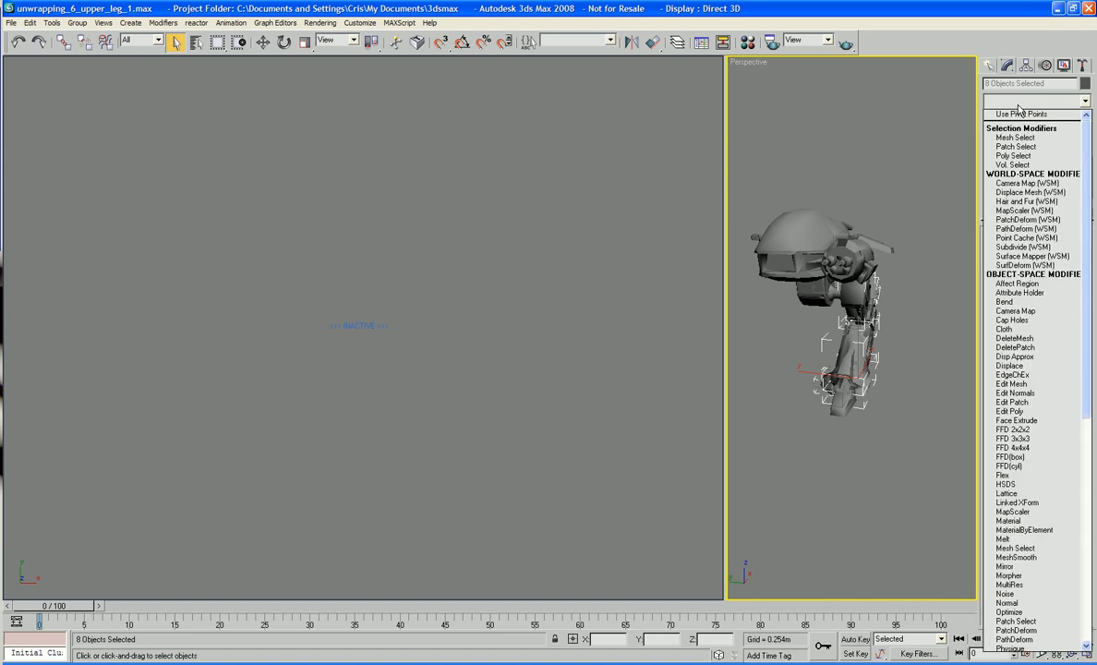
key("u")
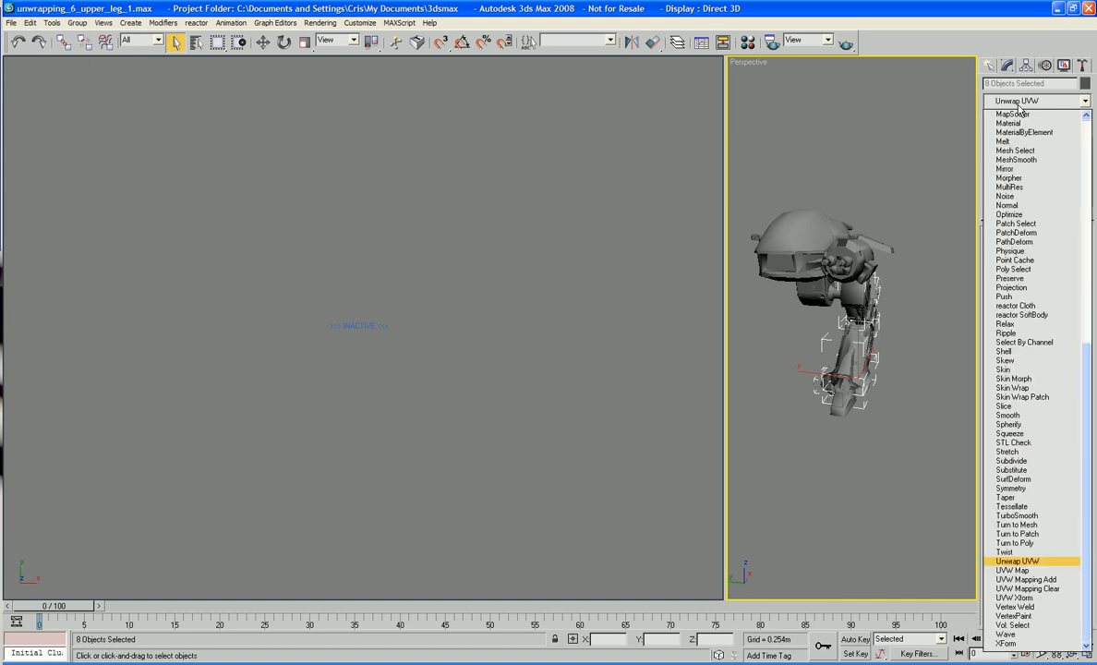
key("Return")
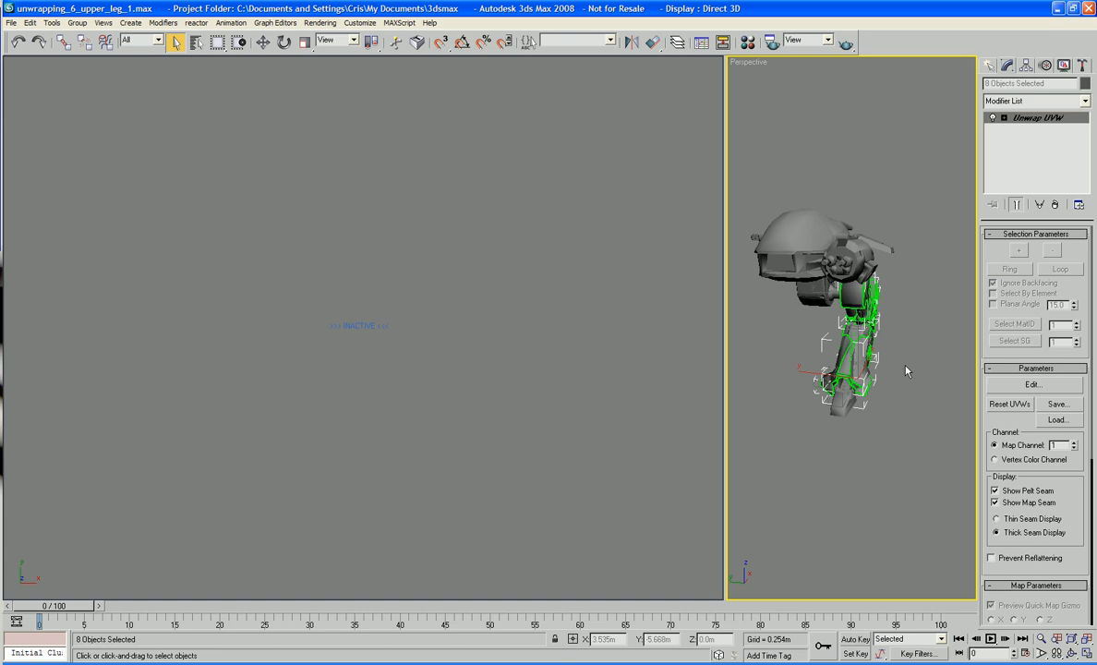
key("ctrl+z")
Step: Add the foot to the selected leg parts and apply one shared Unwrap UVW modifier to all of them
left_click(839, 412, "ctrl")
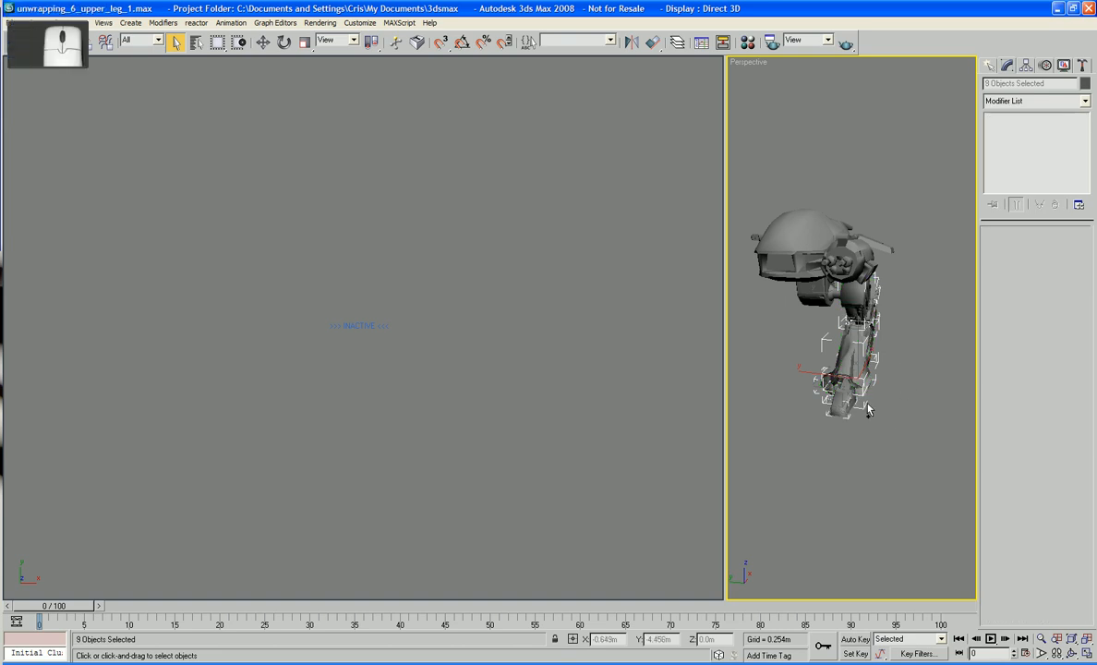
left_click(1057, 105)
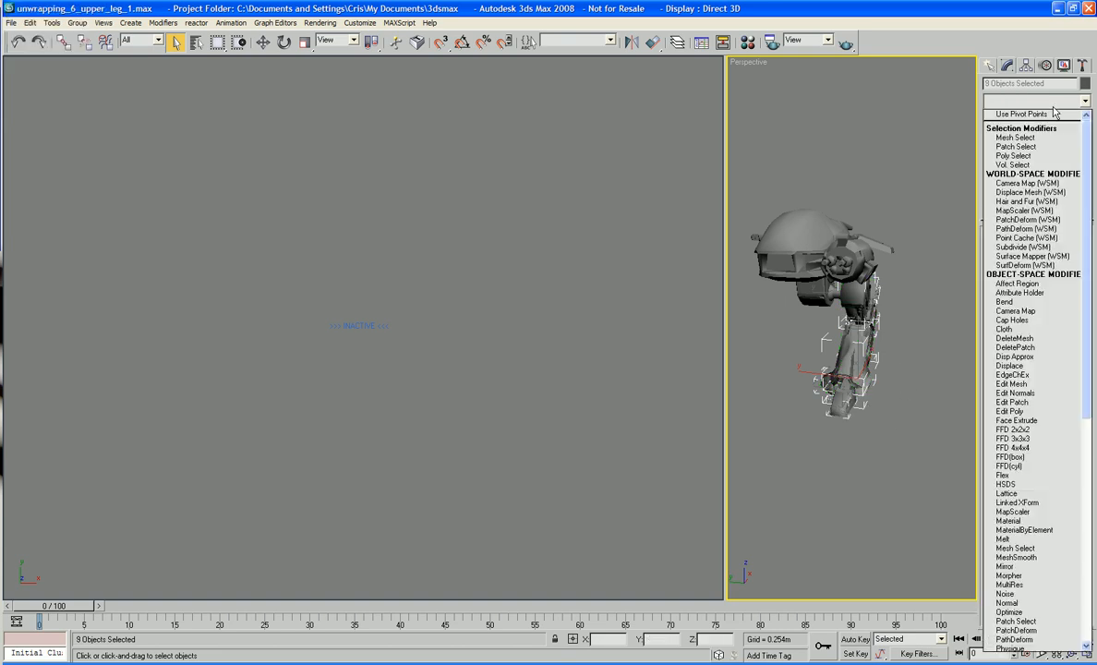
key("u")
key("Return")
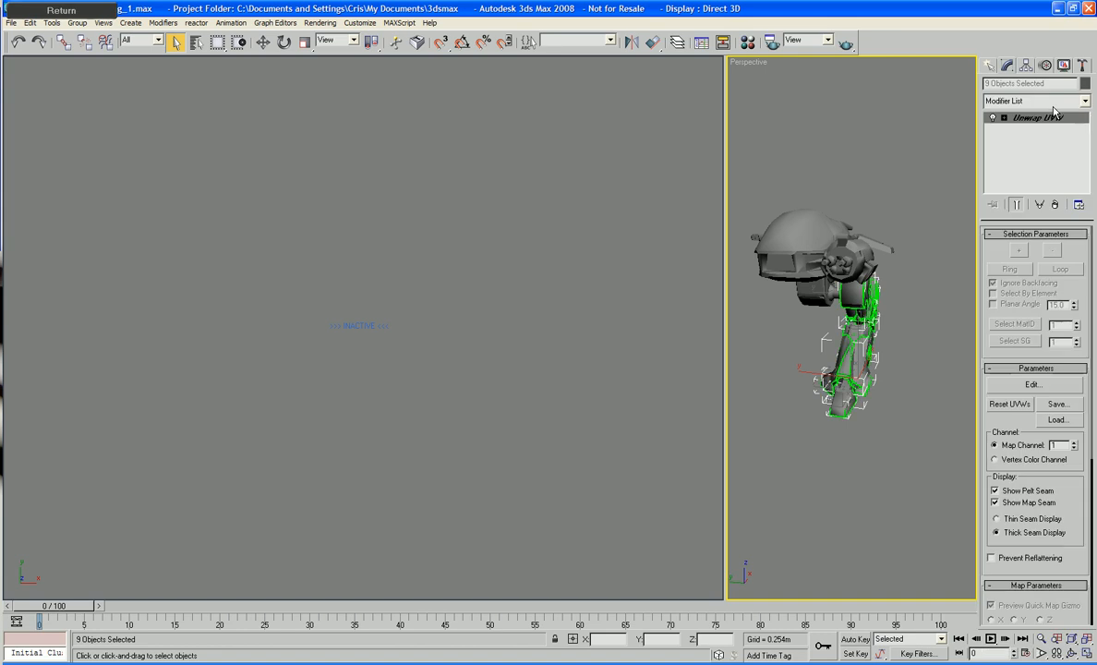
Step: Open the combined leg UVs for editing and hide the checker background
middle_click_drag(790, 365, 796, 496, "alt")
left_click(1032, 384)
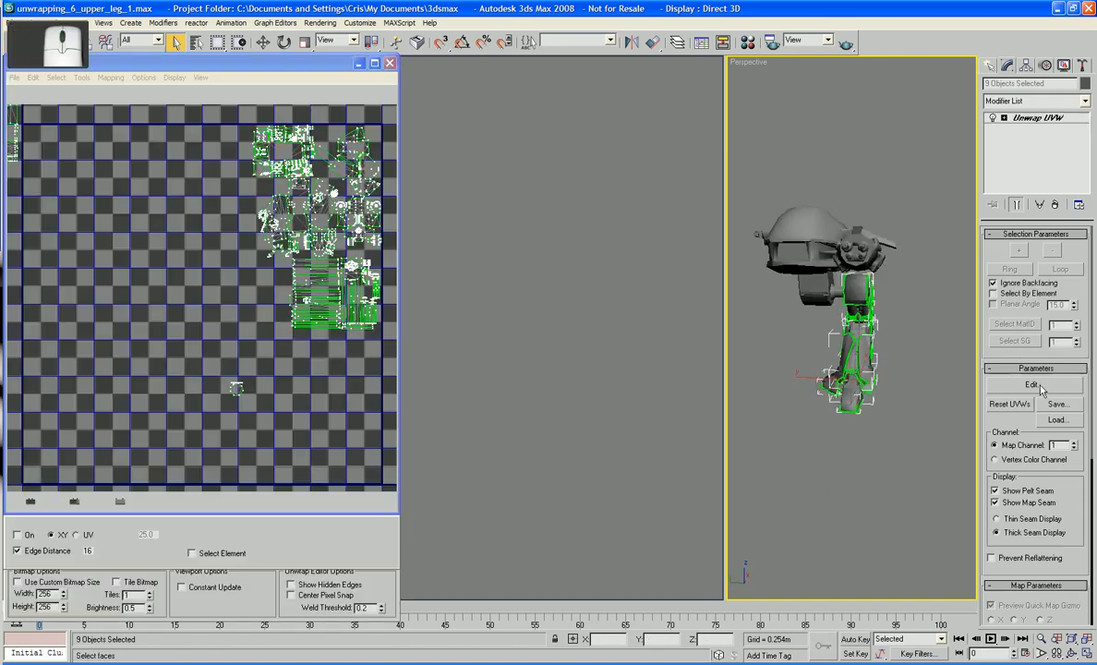
left_click(256, 93)
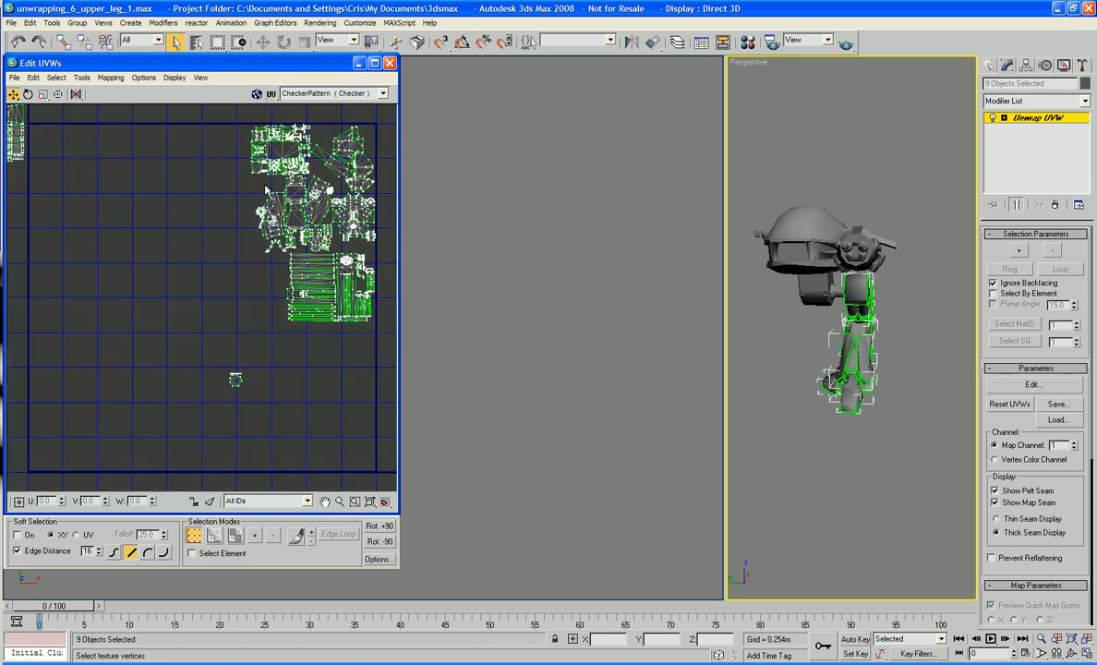
Step: Move the UV cluster lying outside the texture square into the square, directly below the cluster of long strips
middle_click_drag(288, 255, 378, 288)
scroll(376, 287, "down", 3)
middle_click_drag(291, 284, 231, 290)
left_click_drag(115, 195, 198, 312)
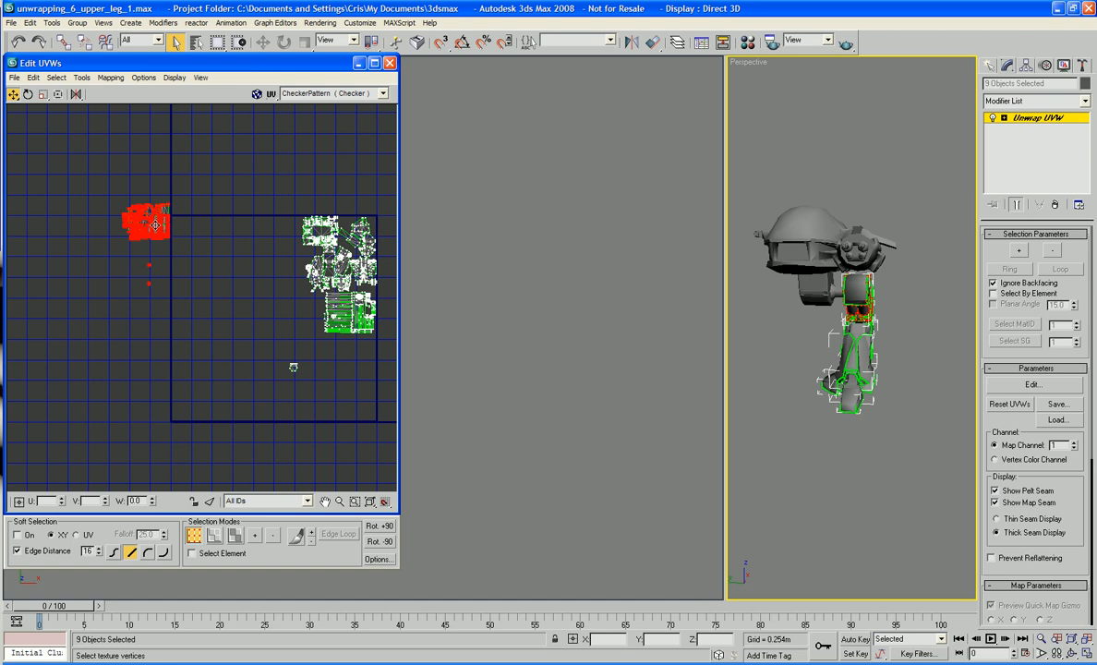
left_click_drag(156, 225, 359, 355)
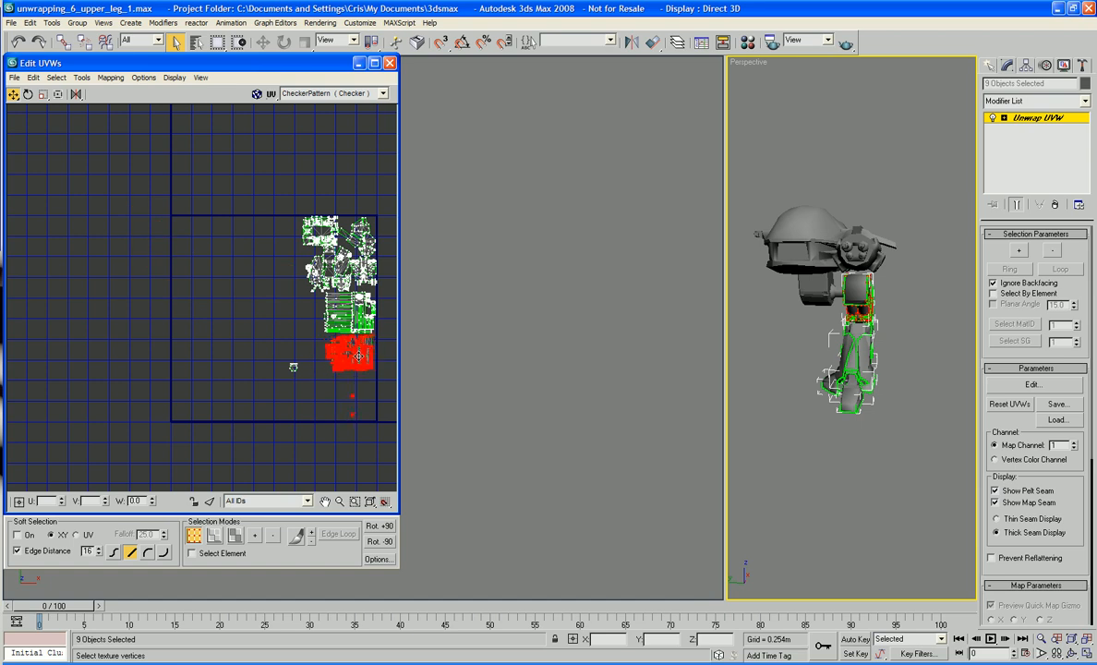
Step: Select the two stray UV vertices below the newly placed cluster and move them up into it
left_click(349, 403)
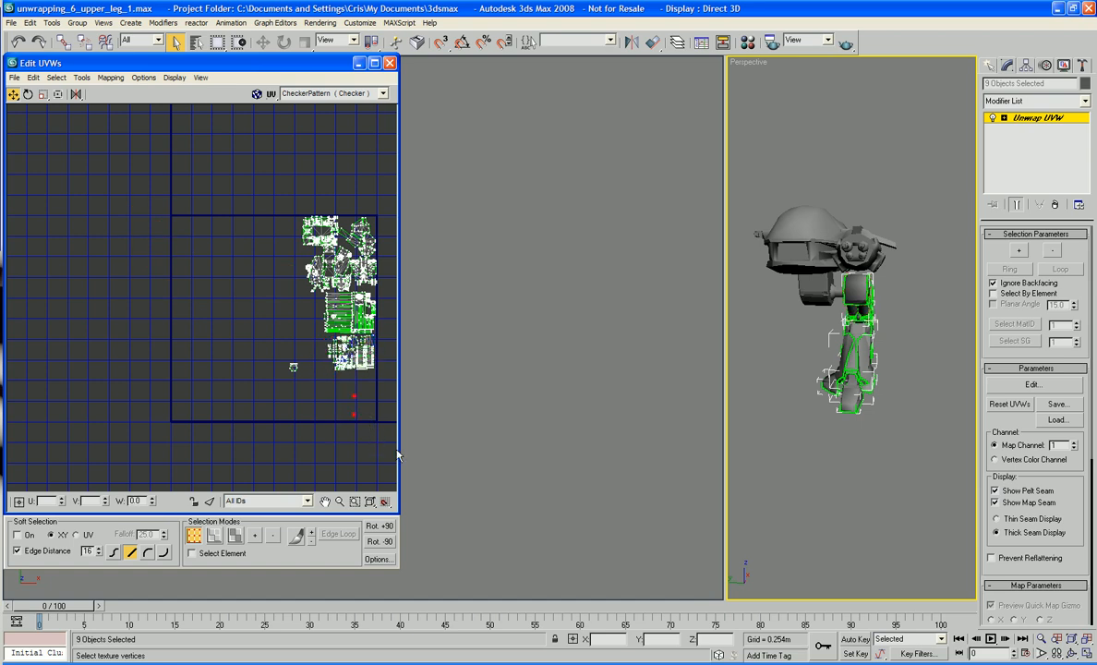
scroll(341, 430, "up", 8)
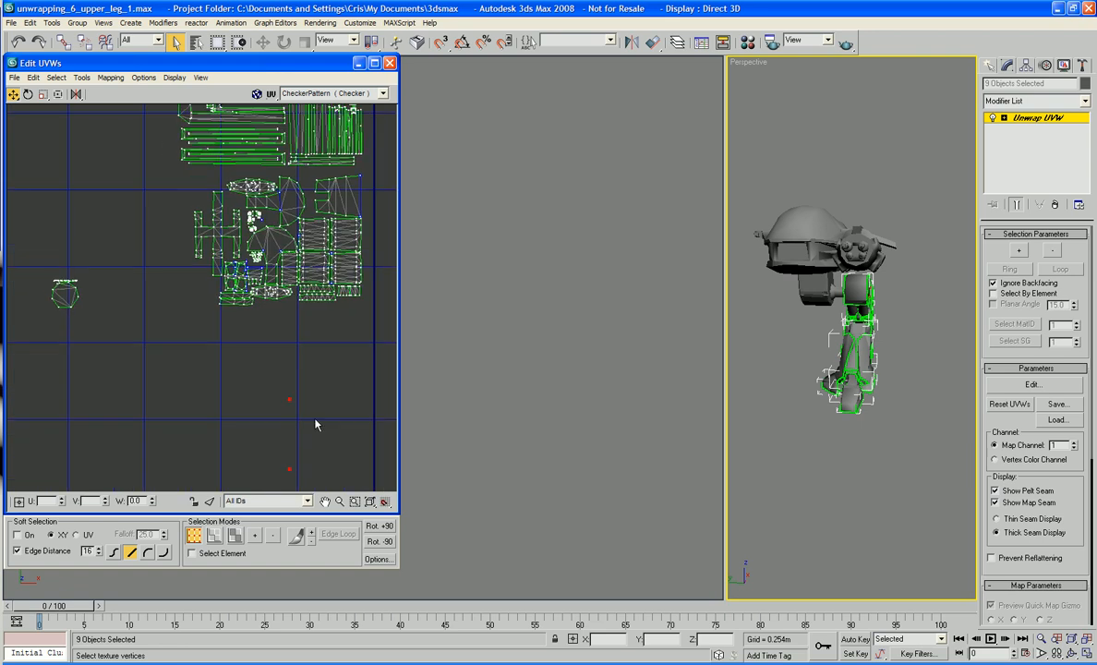
left_click_drag(291, 401, 298, 179)
scroll(338, 219, "up", 2)
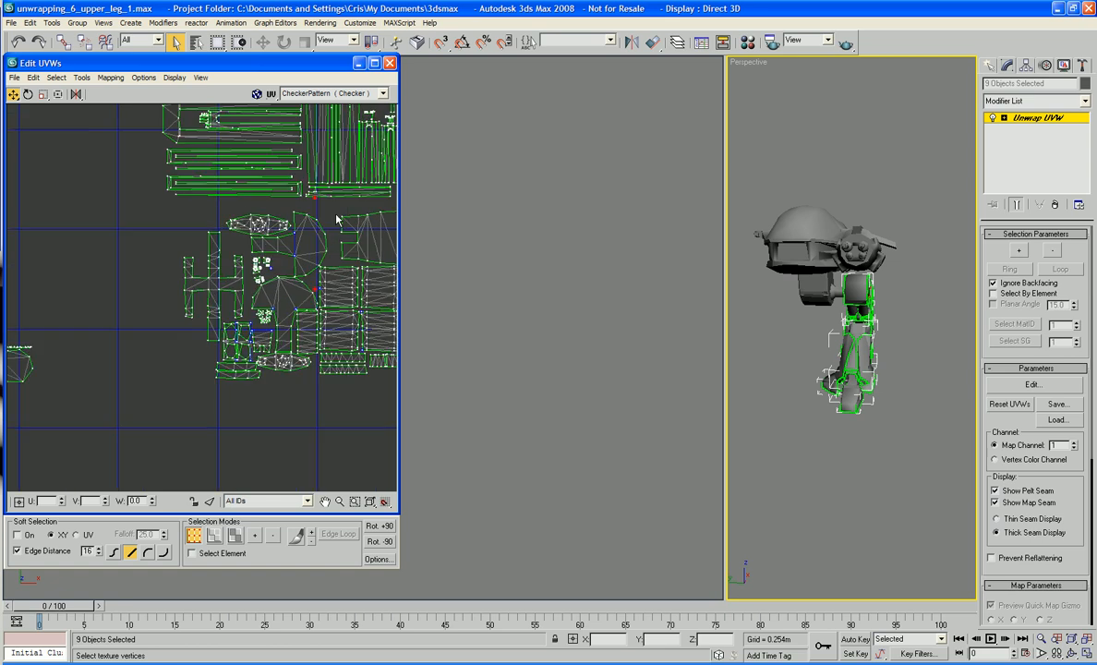
scroll(338, 220, "up", 2)
scroll(318, 255, "up", 2)
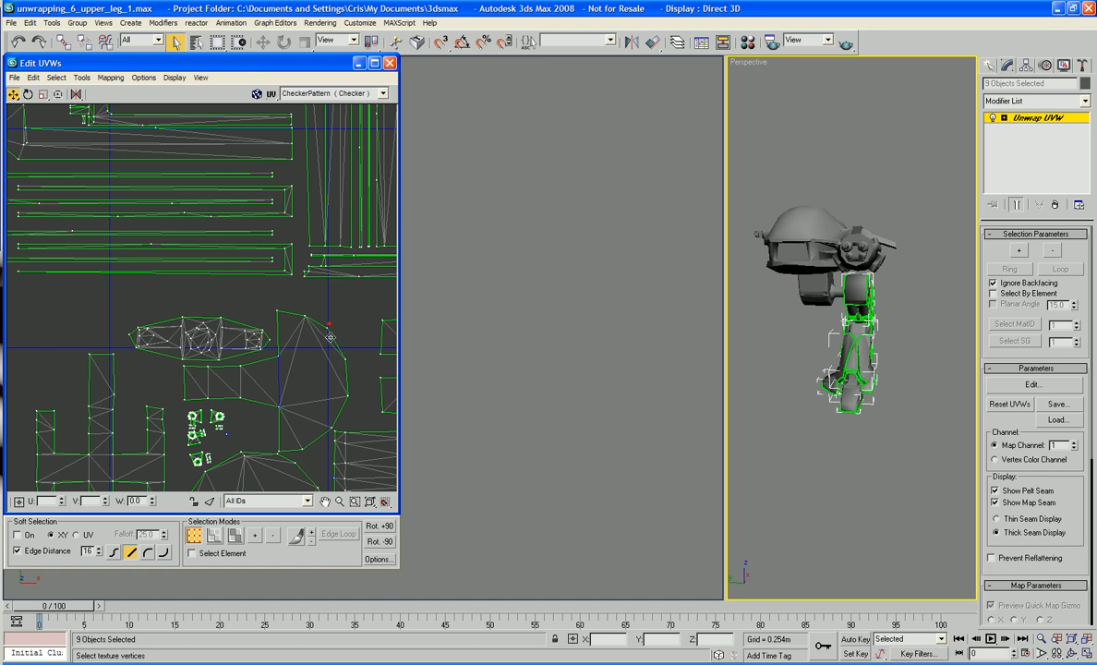
scroll(307, 434, "down", 5)
scroll(330, 467, "down", 4)
middle_click_drag(331, 467, 317, 314)
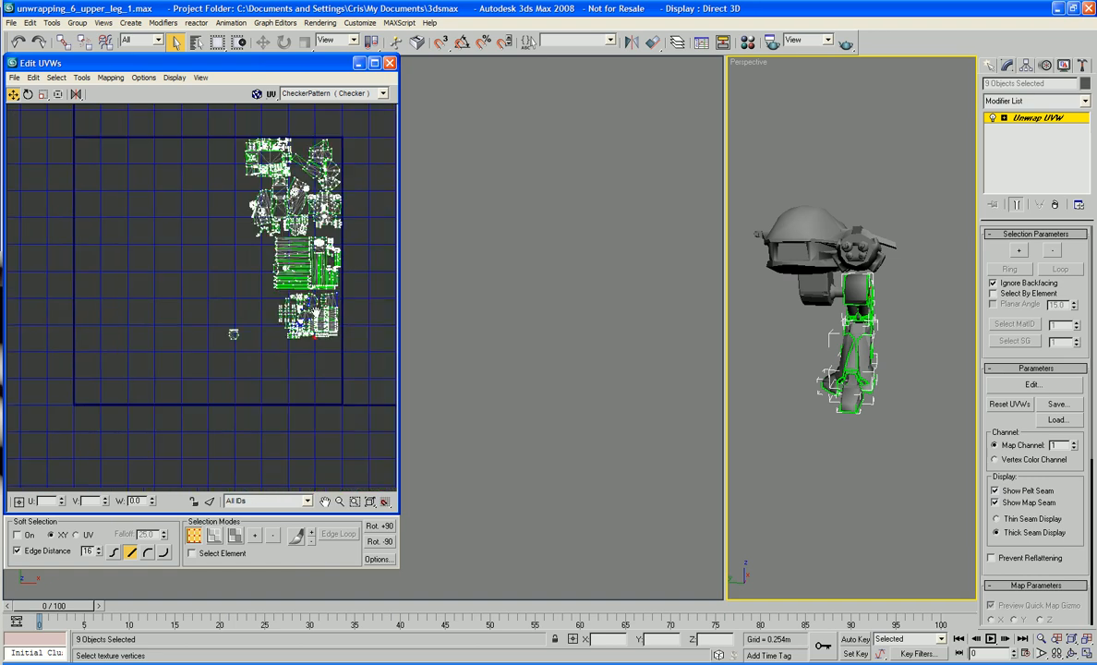
scroll(320, 314, "up", 5)
middle_click_drag(327, 355, 360, 350)
scroll(359, 350, "up", 2)
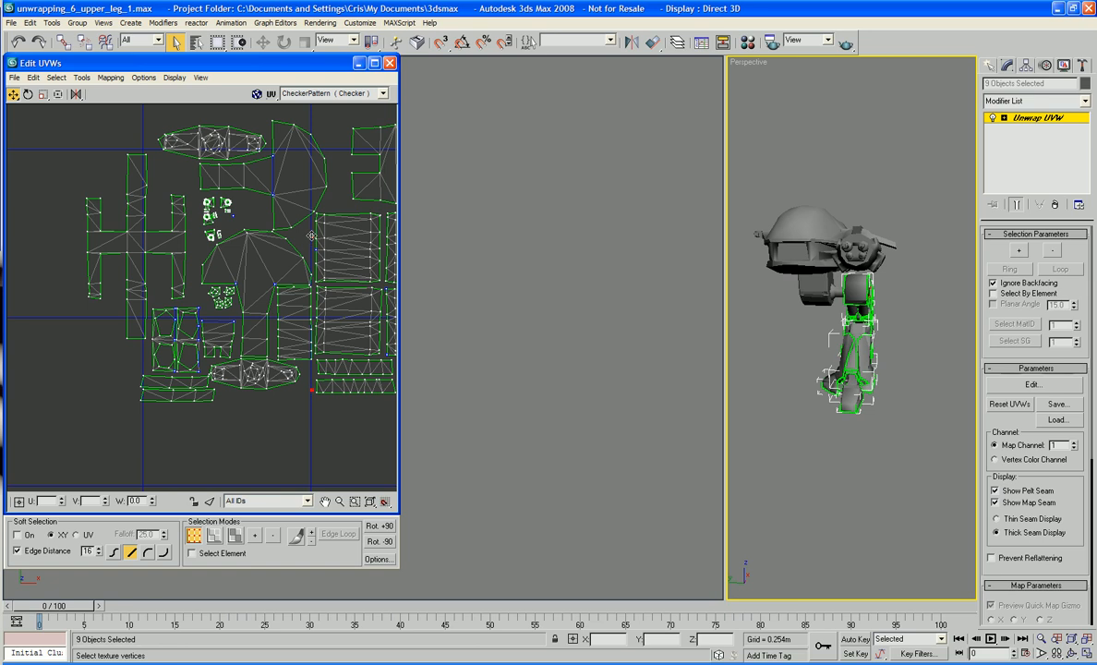
Step: Move the disc's small round piece and rim strip together against the lower corner of the newly placed UV cluster
middle_click_drag(258, 269, 375, 267)
scroll(375, 267, "down", 4)
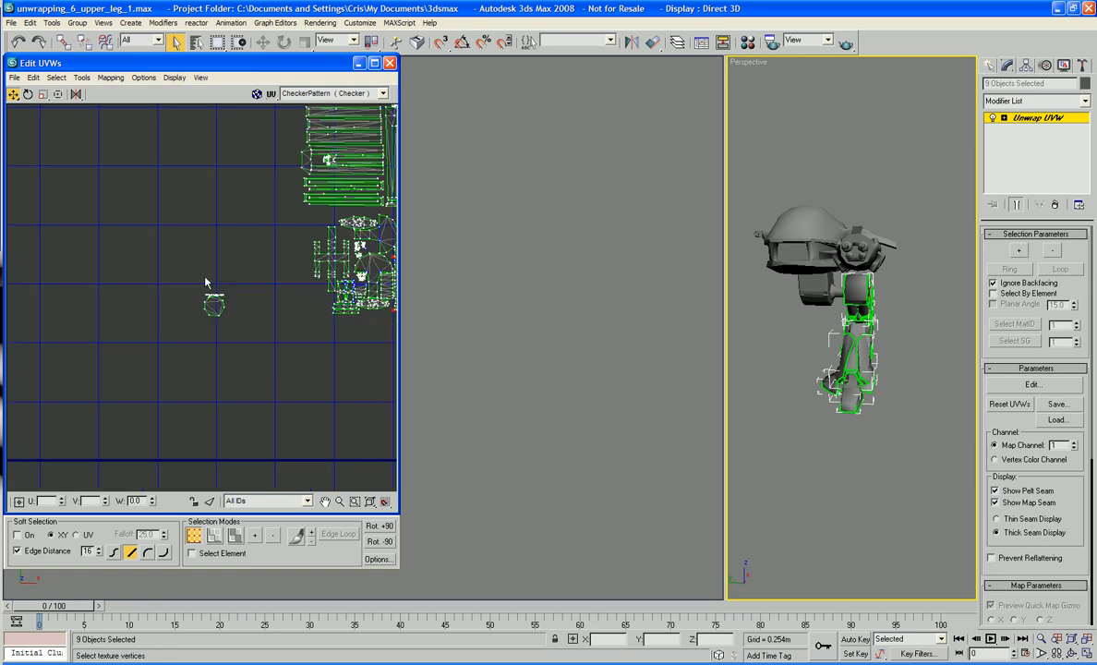
left_click_drag(239, 322, 326, 297)
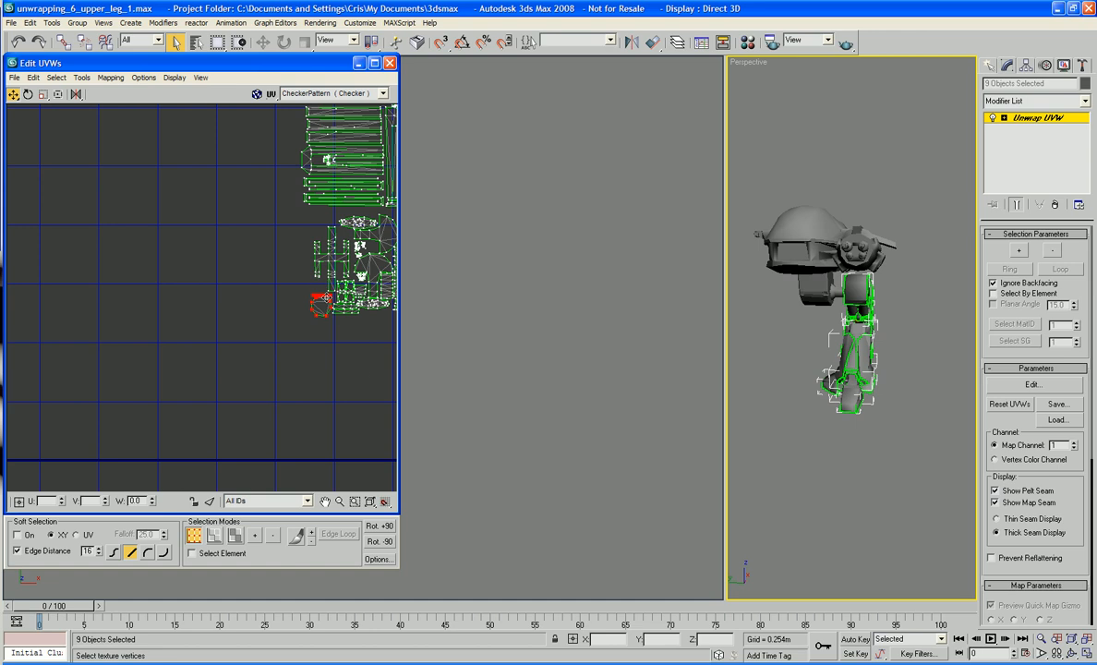
left_click(359, 364)
middle_click_drag(359, 364, 238, 345)
scroll(250, 347, "down", 3)
middle_click_drag(305, 328, 393, 377)
scroll(314, 403, "up", 2)
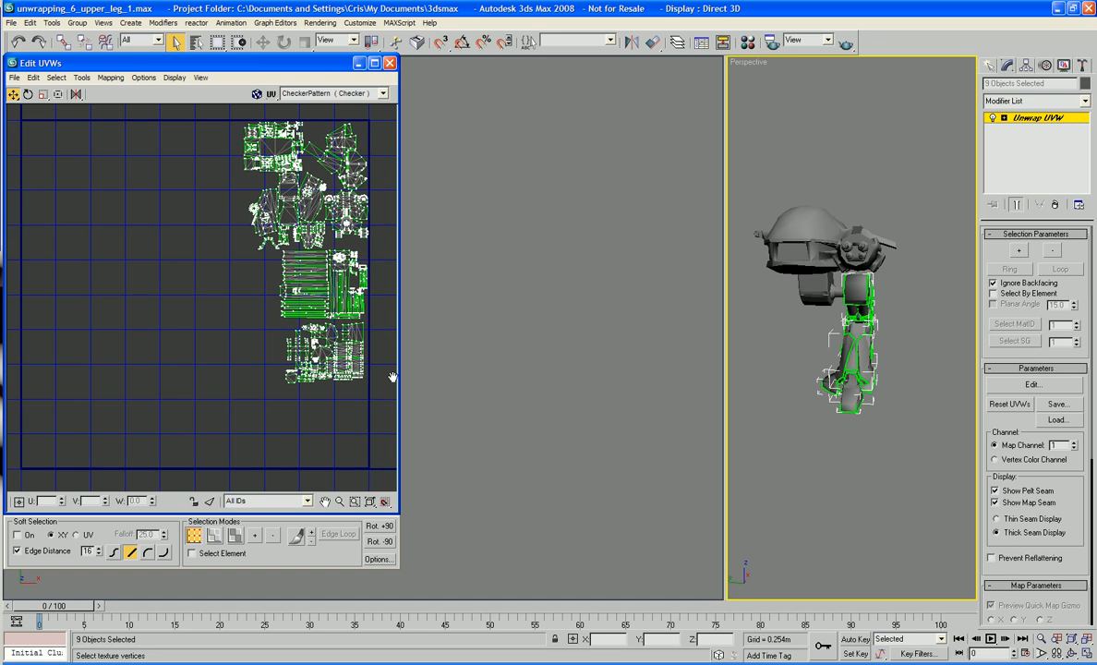